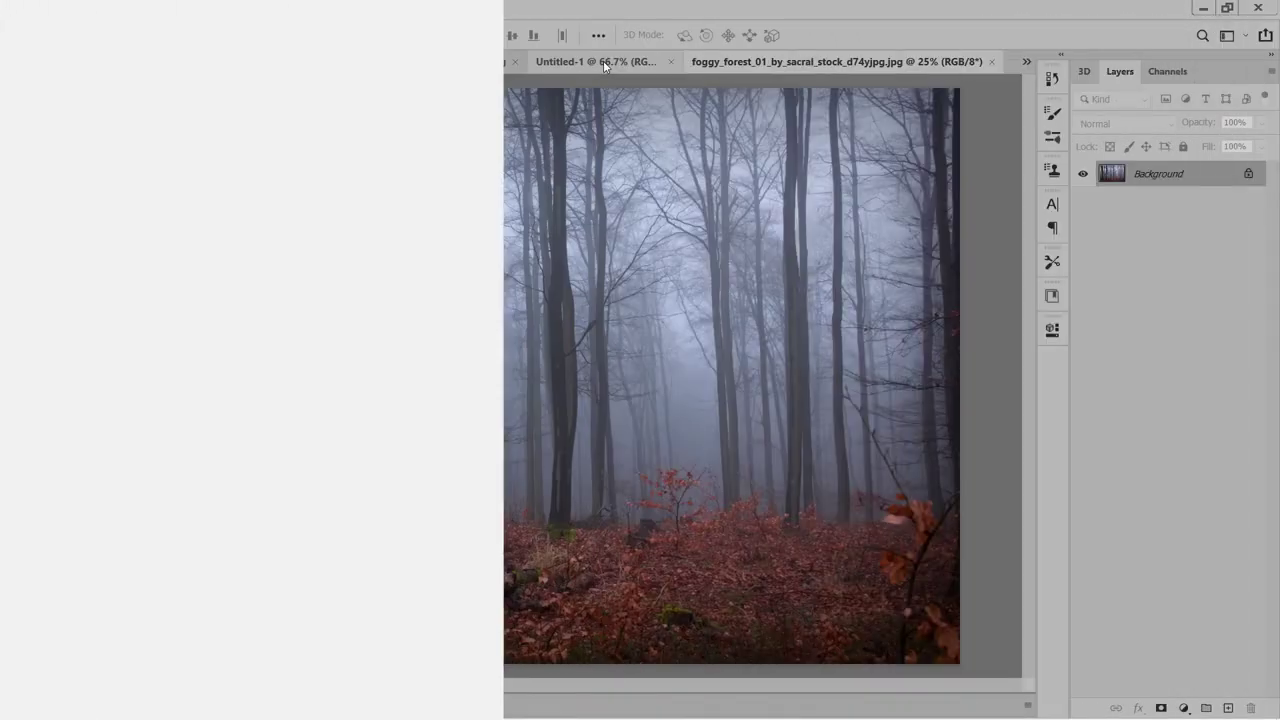
# Switch from the blank Untitled-1 canvas to the leopard photo document roaaawwww_by_quiet_bliss_da0bwbh.jpg.
pyautogui.click(603, 62)
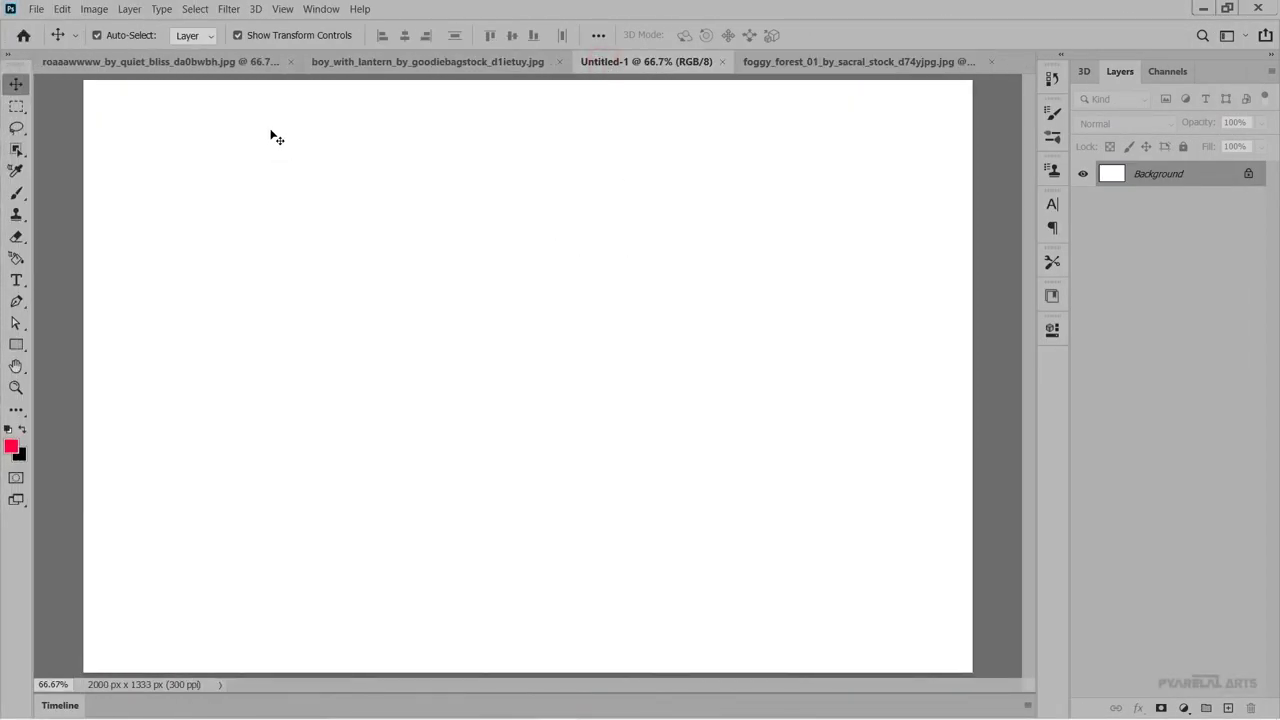
pyautogui.click(215, 67)
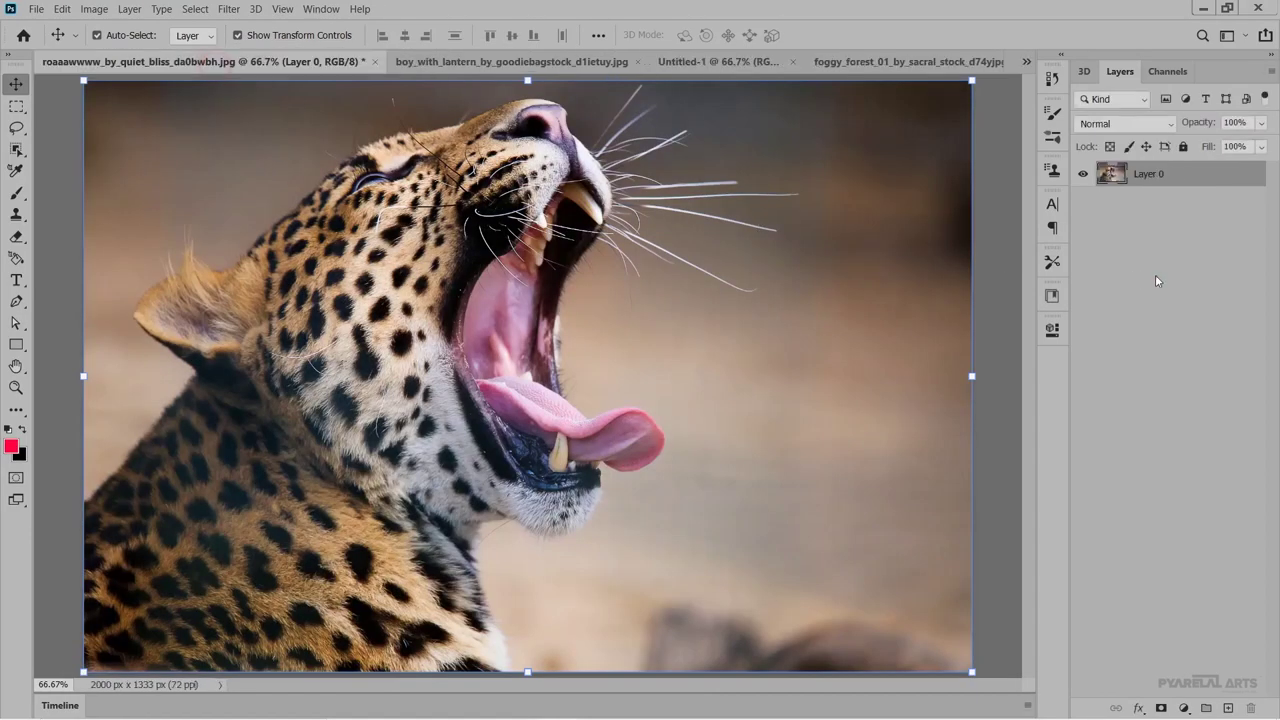
# With the Pen Tool, zoom in on the leopard's back and place the first outline anchor there.
pyautogui.click(1156, 281)
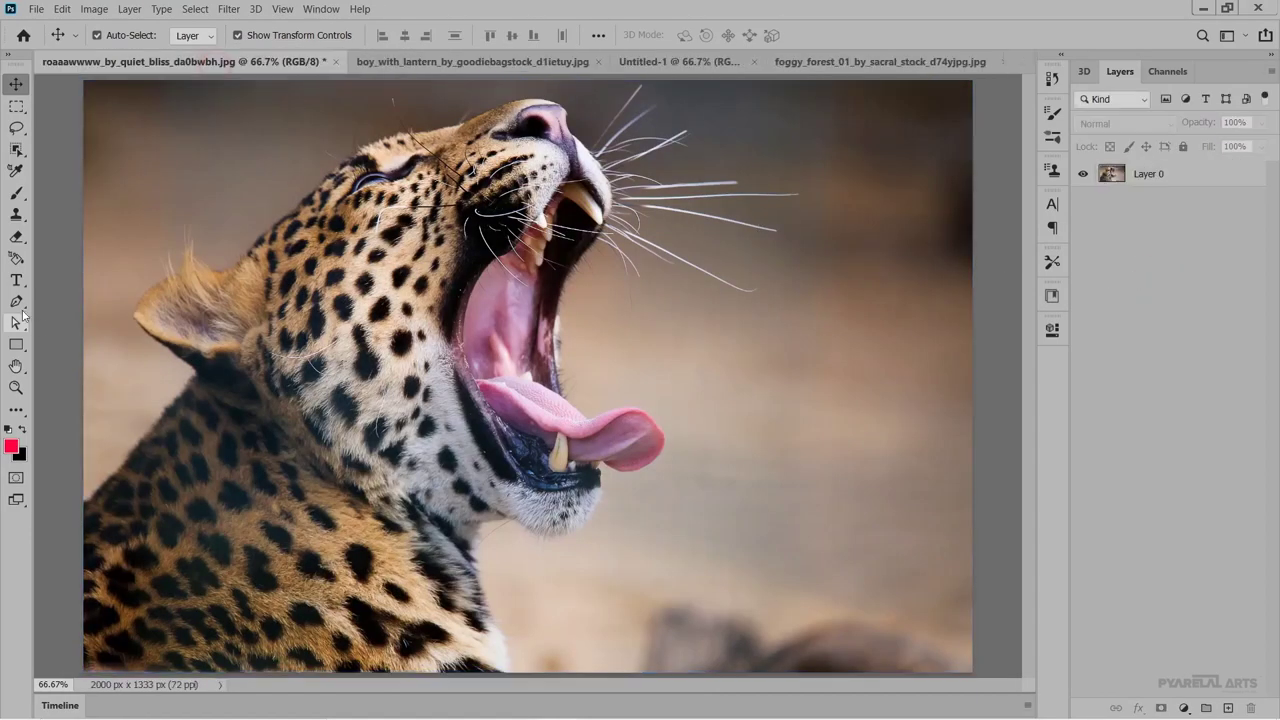
pyautogui.moveTo(16, 301); pyautogui.dragTo(93, 302)
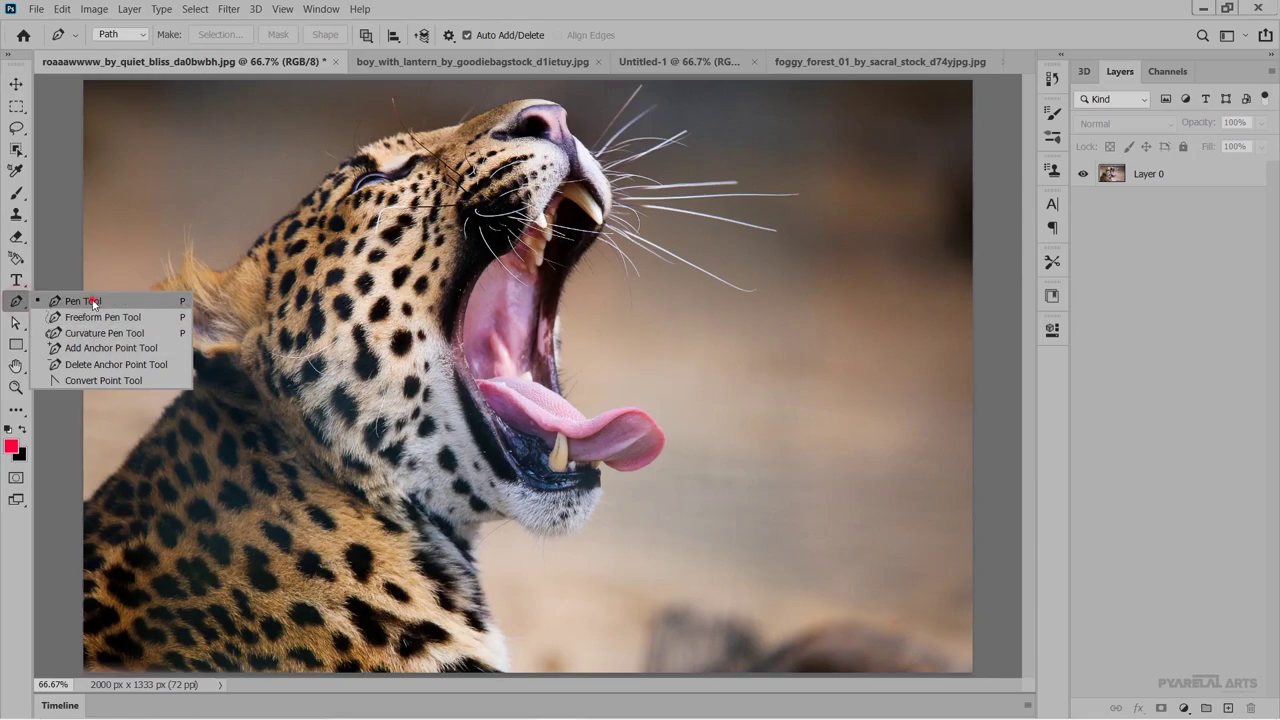
pyautogui.scroll(-2, 475, 466)
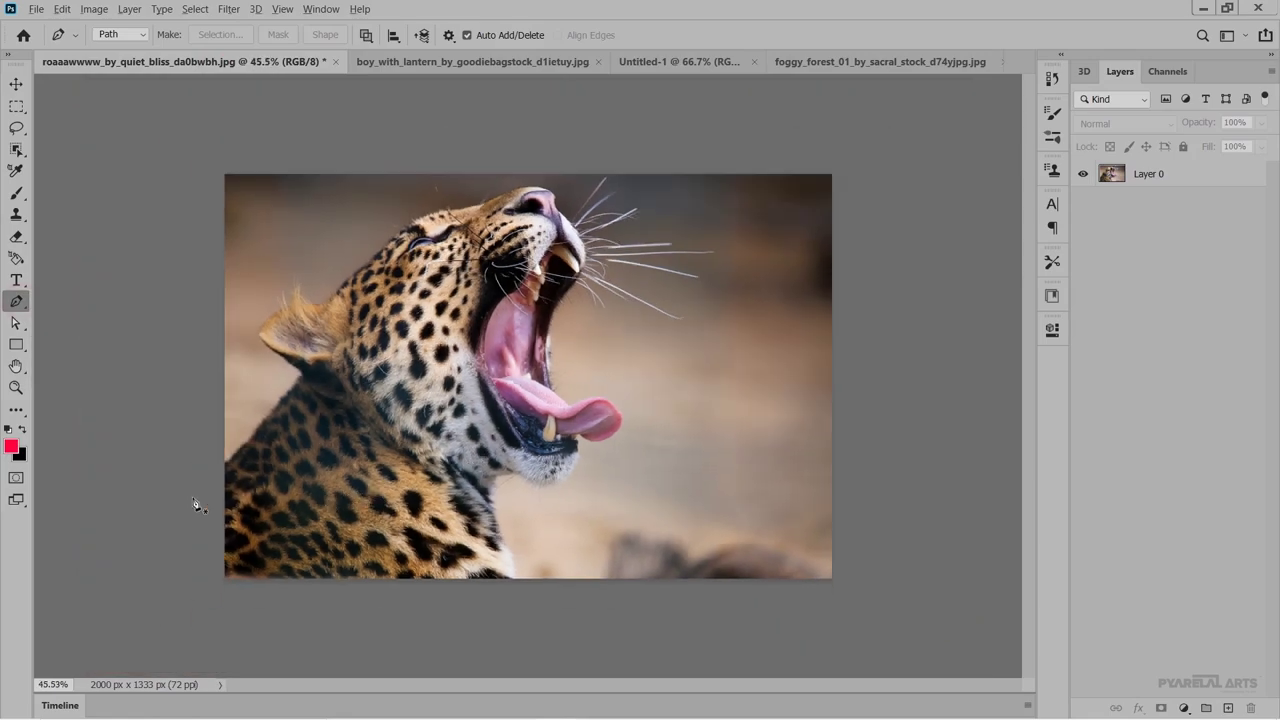
pyautogui.scroll(2, 160, 500)
pyautogui.scroll(-2, 100, 500)
pyautogui.scroll(1, 70, 495)
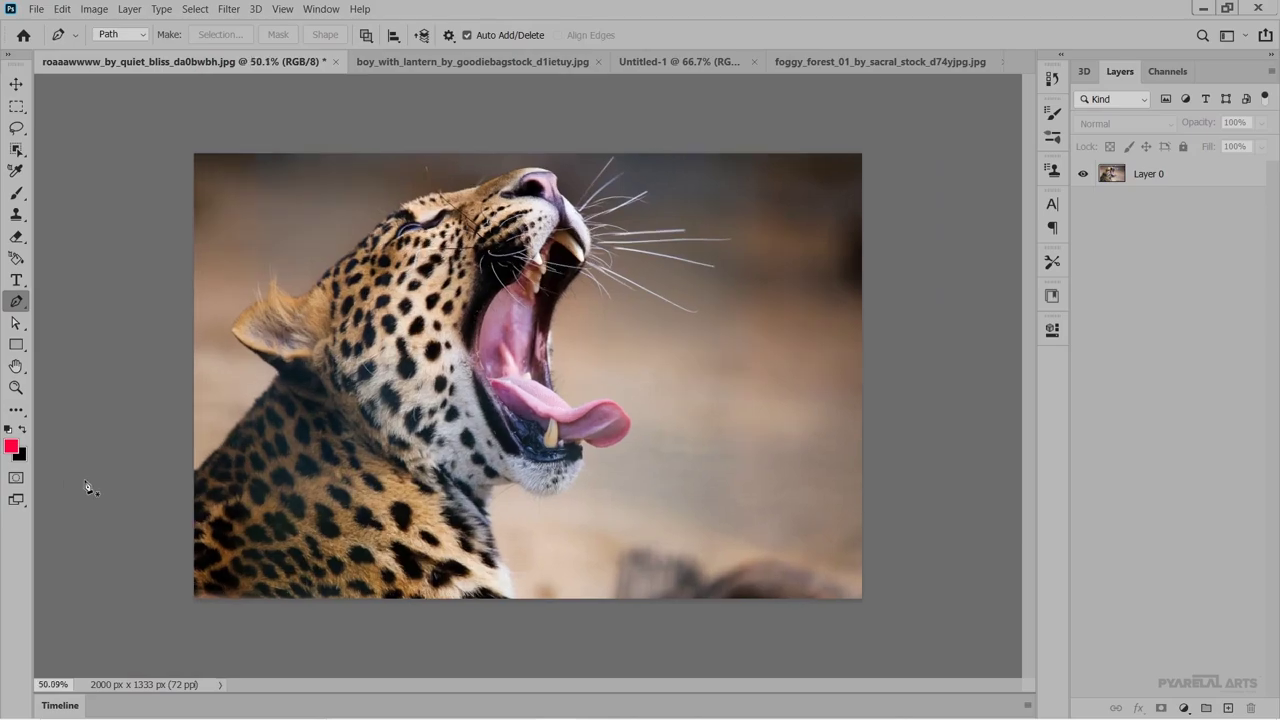
pyautogui.scroll(2, 88, 488)
pyautogui.scroll(1, 195, 500)
pyautogui.scroll(1, 198, 500)
pyautogui.scroll(1, 198, 497)
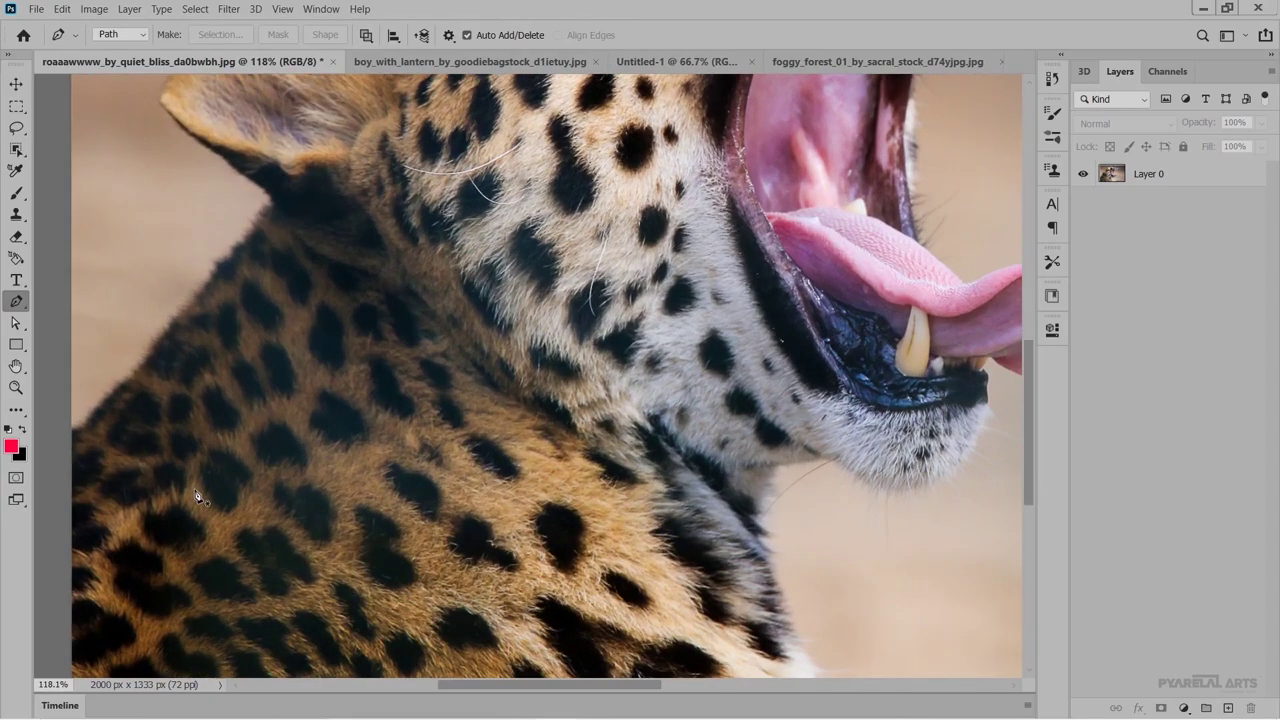
pyautogui.scroll(-1, 190, 495)
pyautogui.scroll(1, 105, 469)
pyautogui.scroll(2, 85, 447)
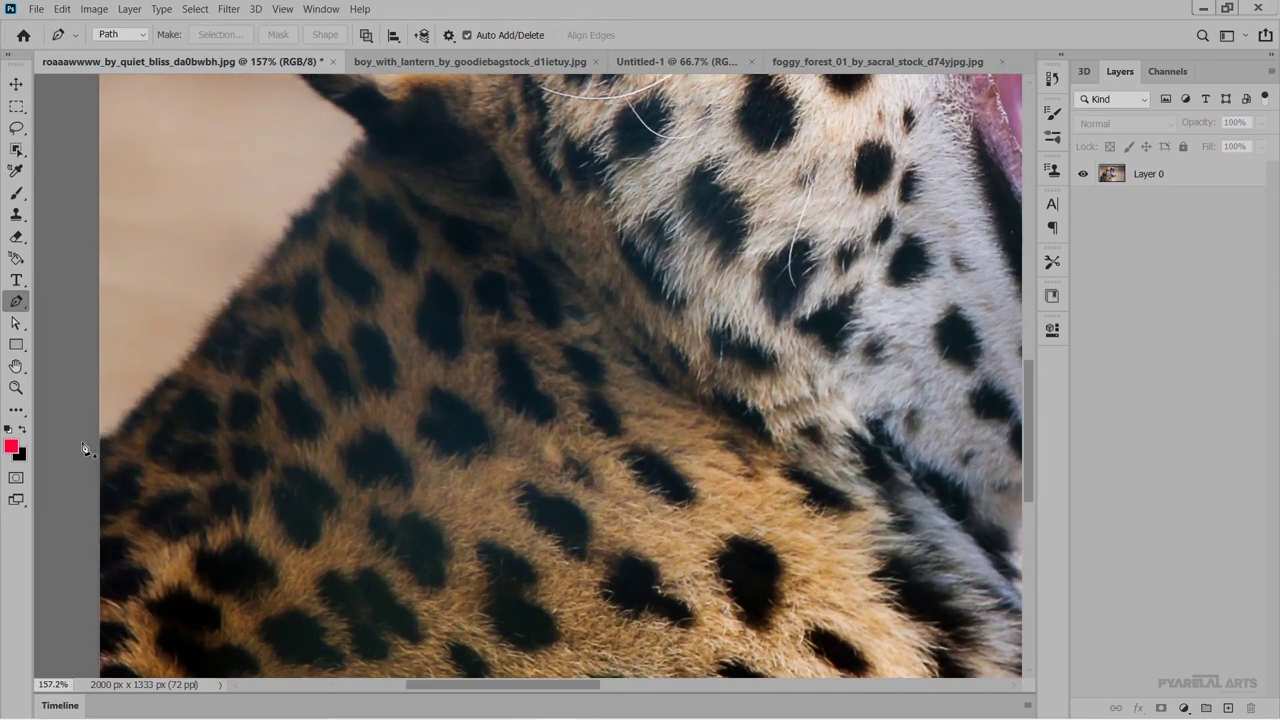
pyautogui.scroll(1, 83, 447)
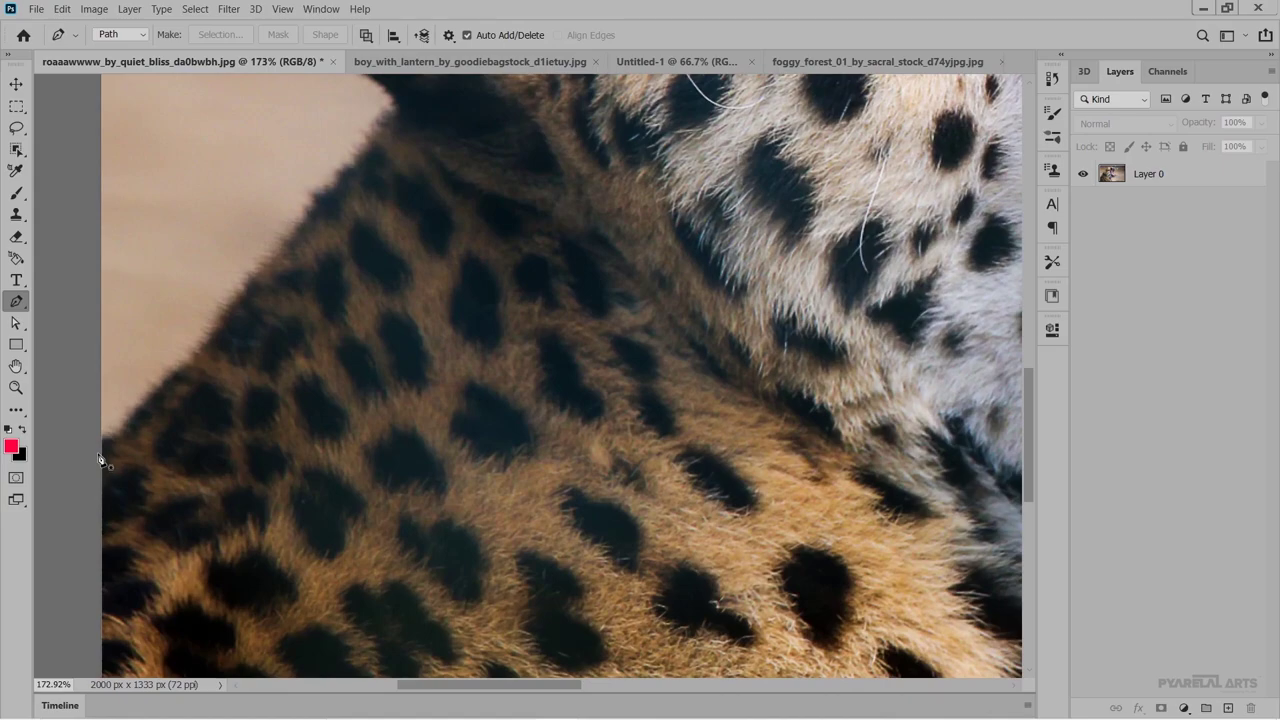
pyautogui.click(98, 455)
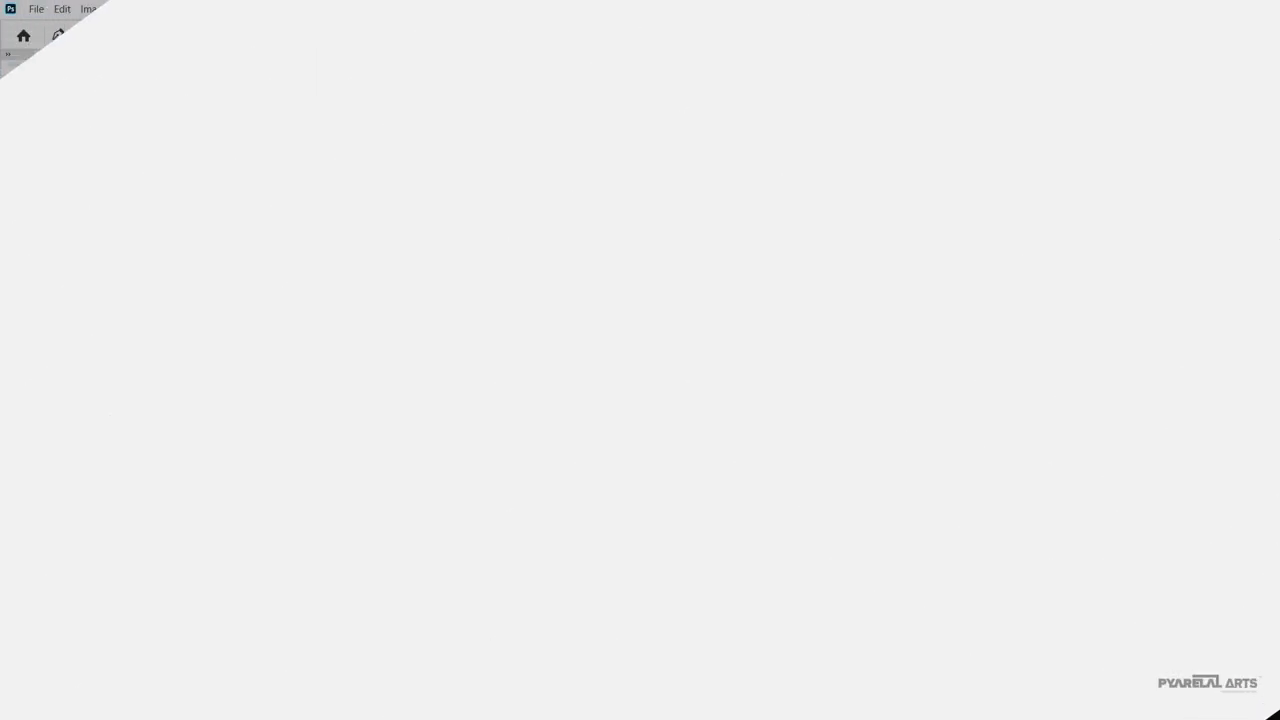
# Convert the leopard path into a selection with Feather Radius 0.
pyautogui.rightClick(235, 277)
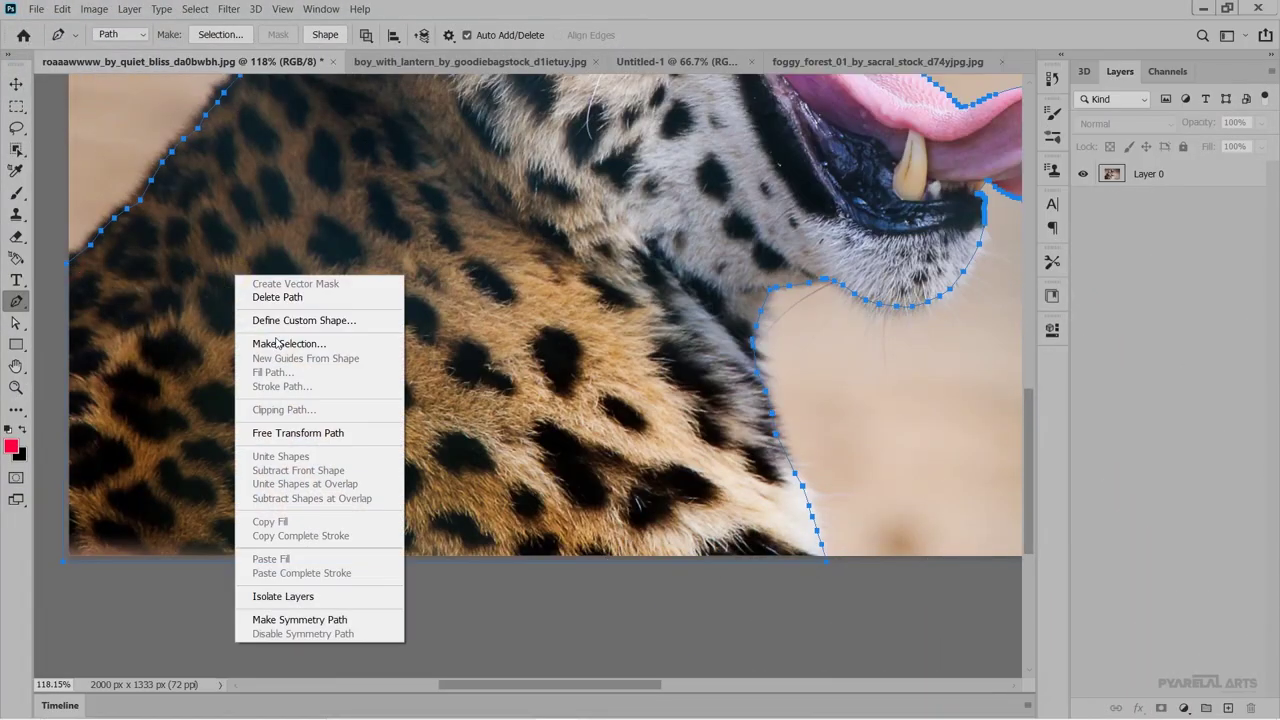
pyautogui.click(276, 343)
pyautogui.write('0')
pyautogui.click(724, 187)
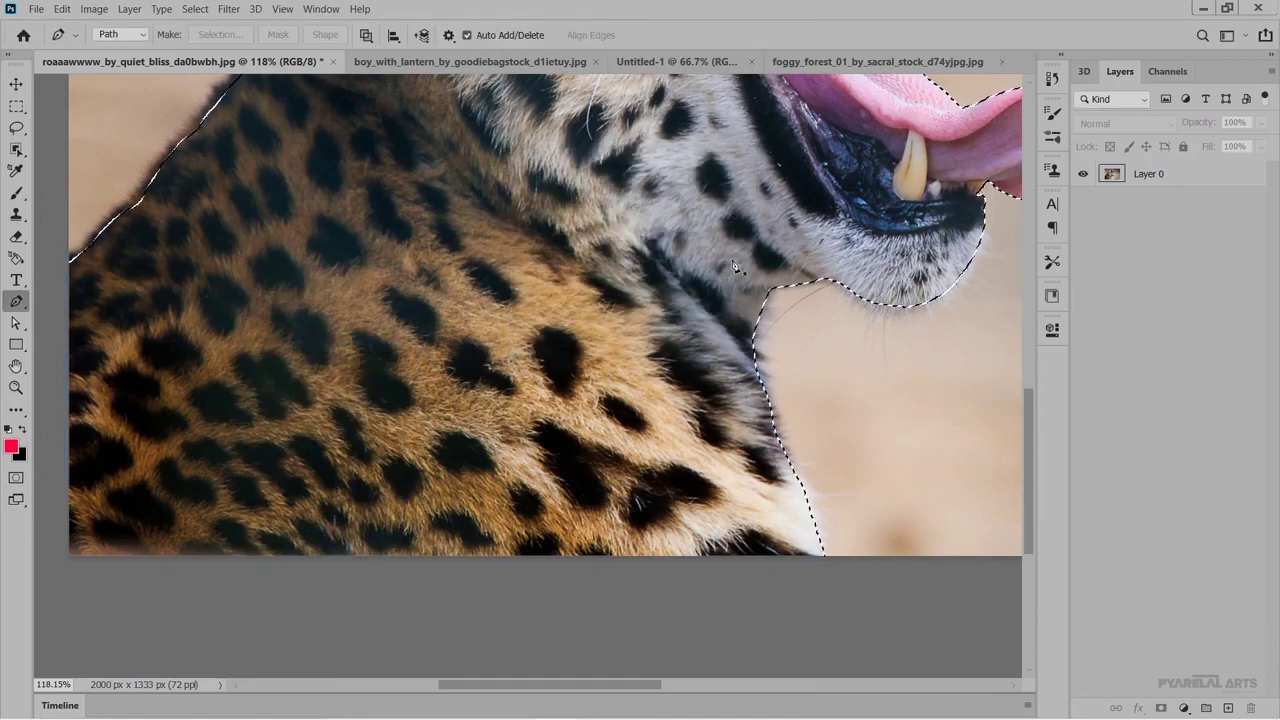
# Add a layer mask to Layer 0 from the selection, cutting out the leopard.
pyautogui.hotkey('ctrl', '0')
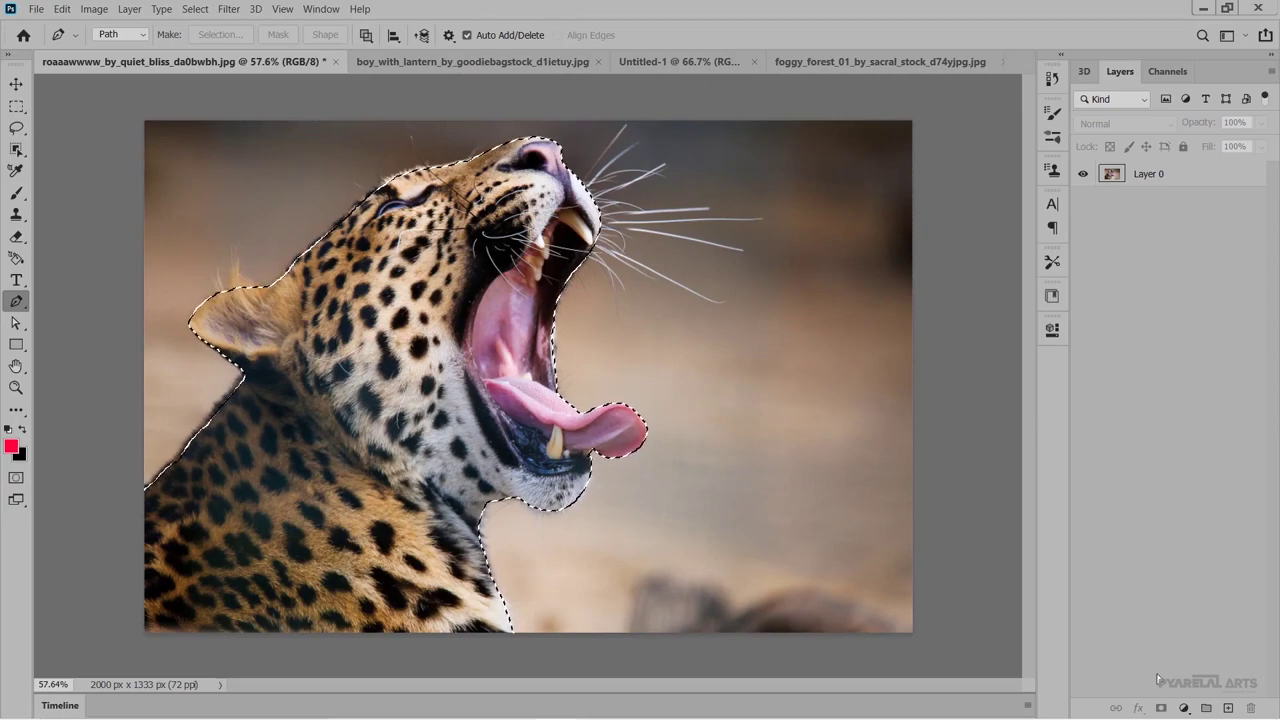
pyautogui.click(1185, 174)
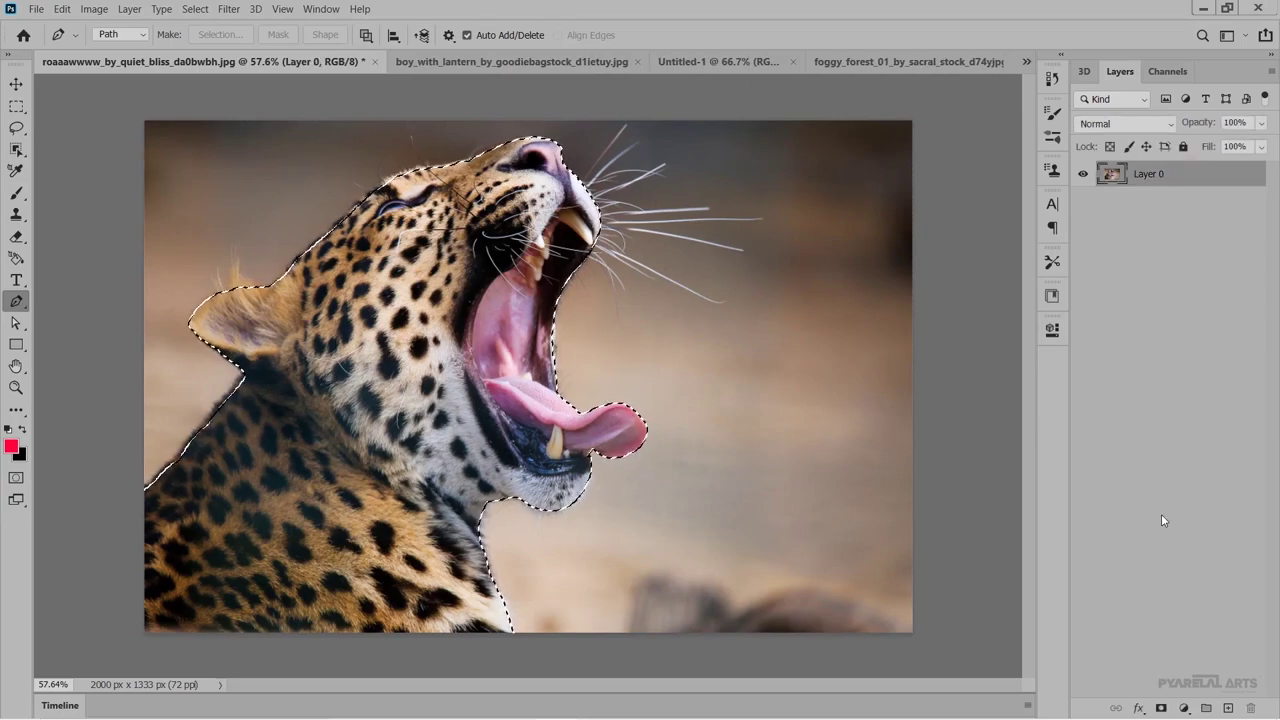
pyautogui.click(1158, 707)
pyautogui.scroll(-2, 796, 509)
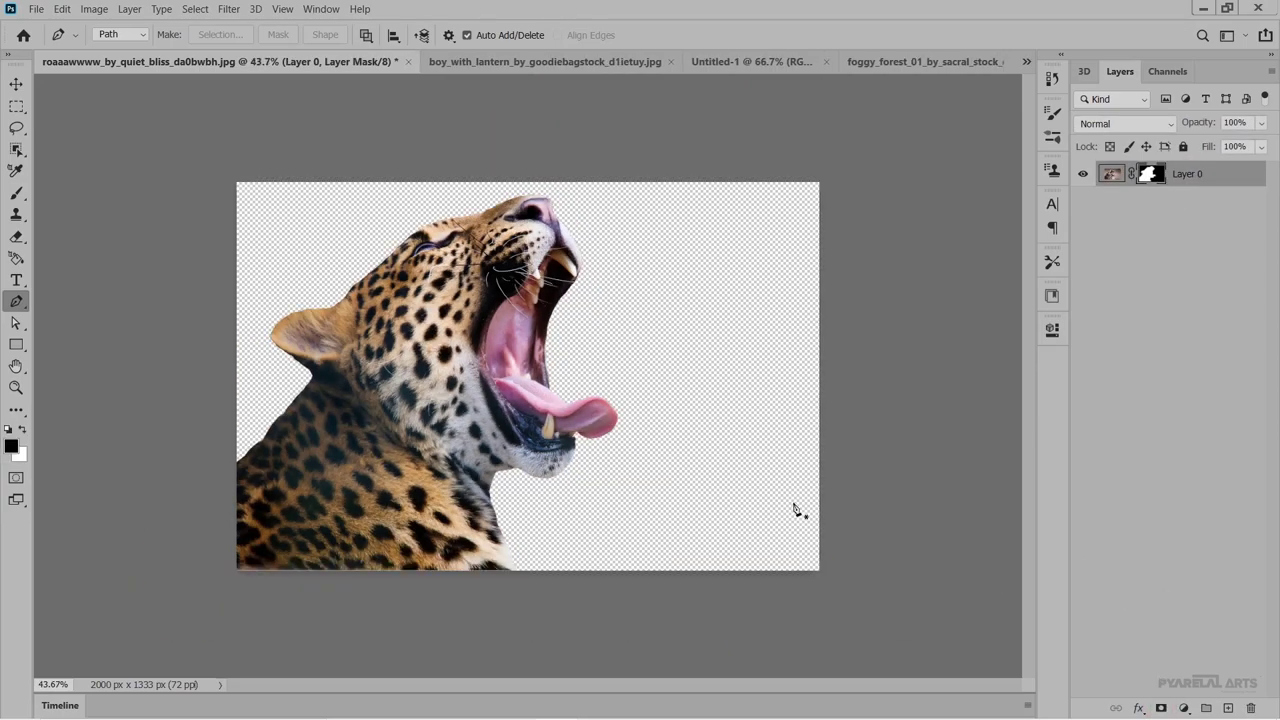
pyautogui.scroll(-1, 796, 509)
pyautogui.scroll(1, 455, 502)
pyautogui.scroll(1, 455, 502)
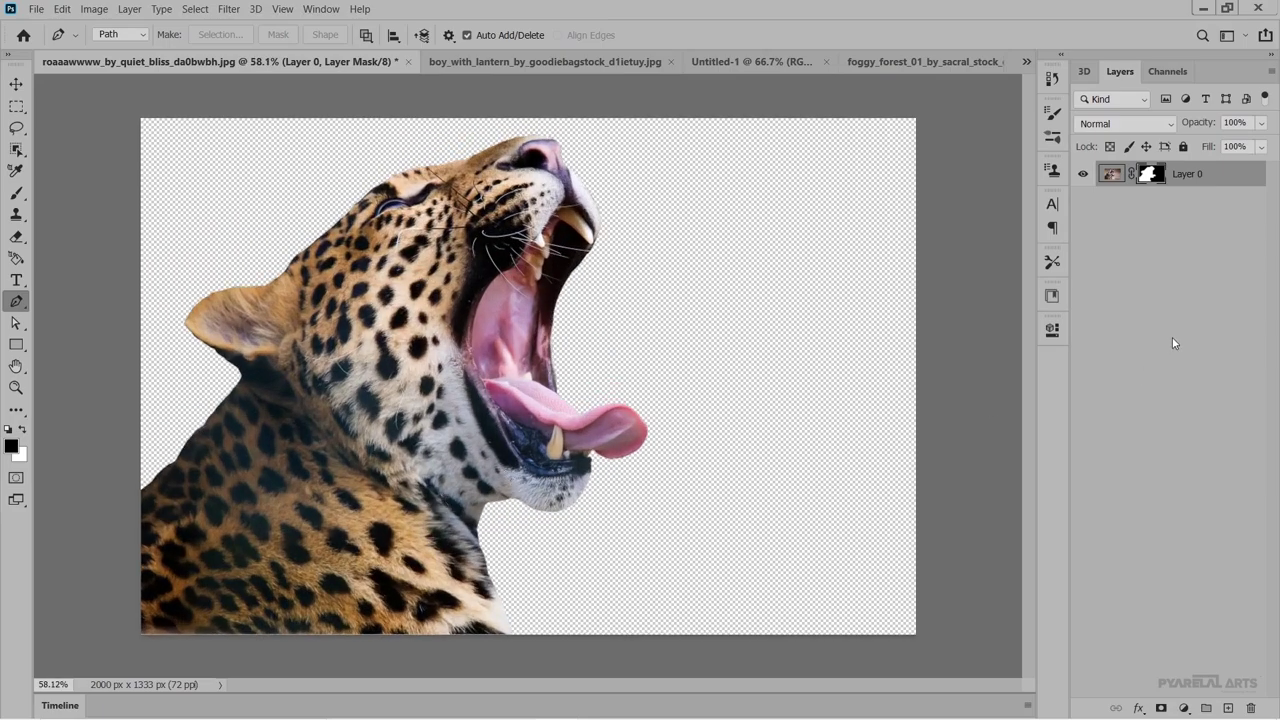
pyautogui.click(1200, 340)
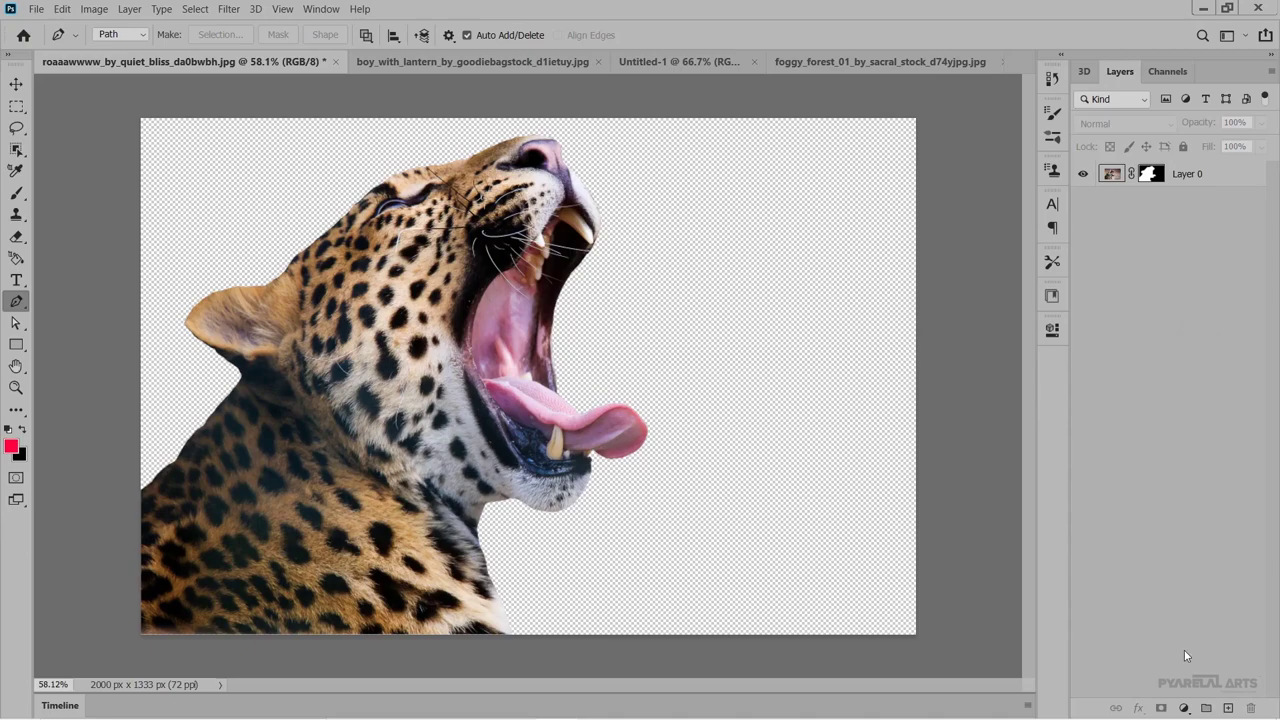
# Add a red Solid Color fill layer and move it below Layer 0.
pyautogui.click(1183, 707)
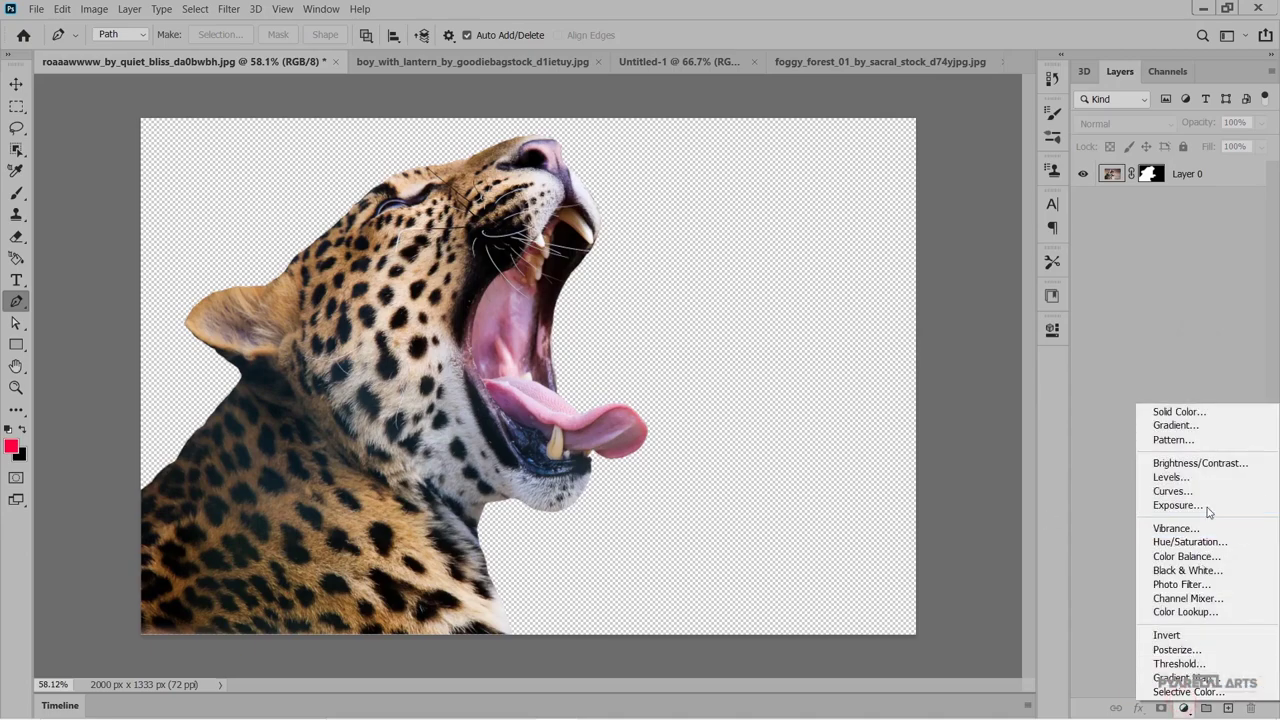
pyautogui.click(1216, 413)
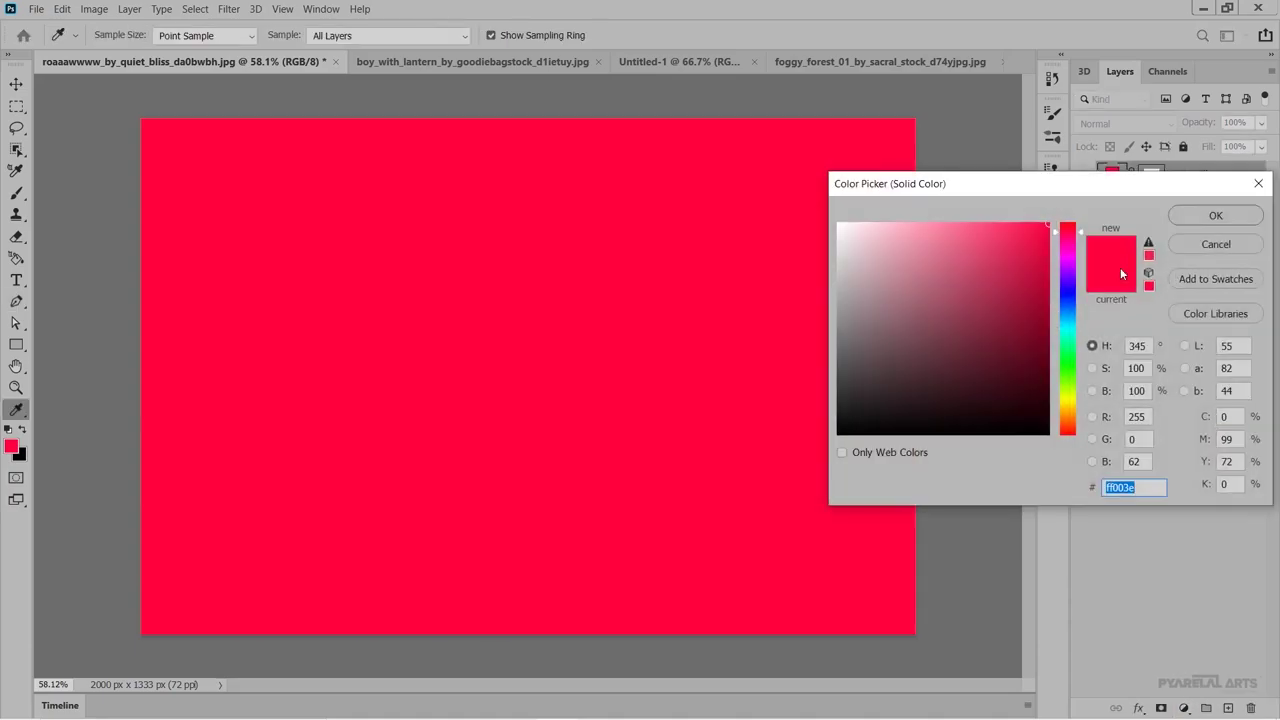
pyautogui.click(1215, 216)
pyautogui.moveTo(1230, 175); pyautogui.dragTo(1232, 225)
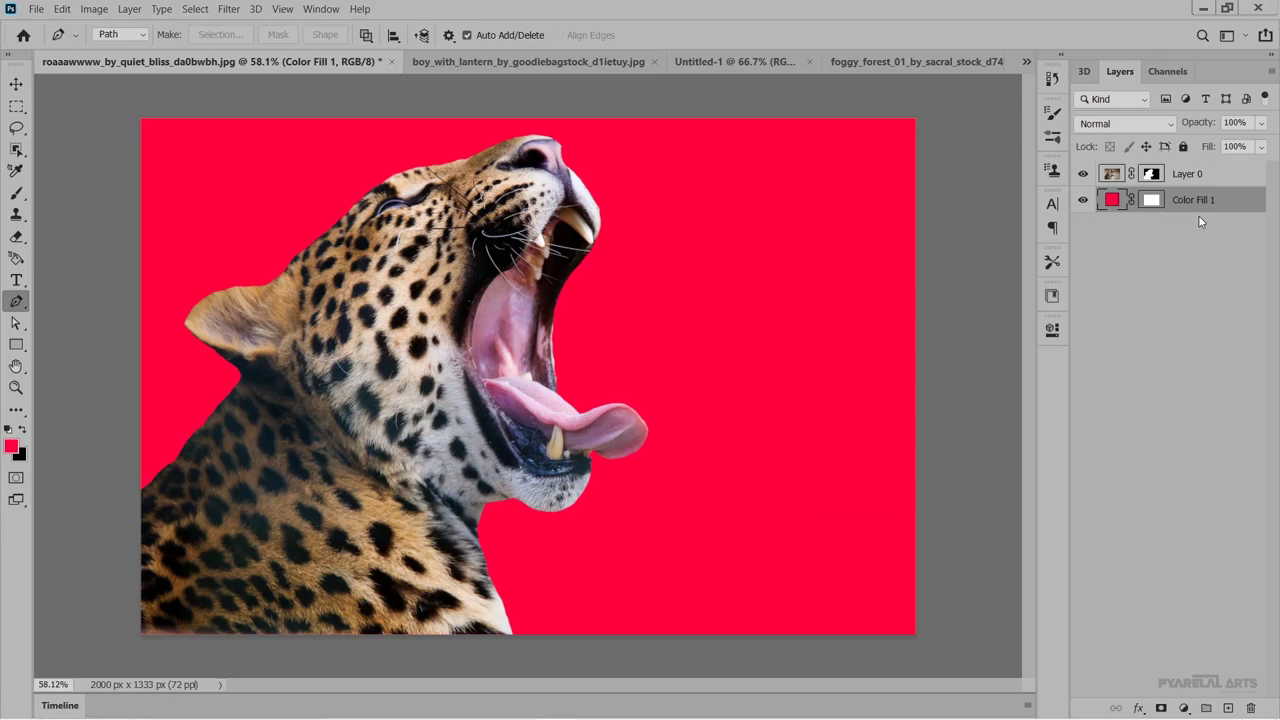
# Change the Color Fill 1 colour from red to bright green.
pyautogui.doubleClick(1112, 201)
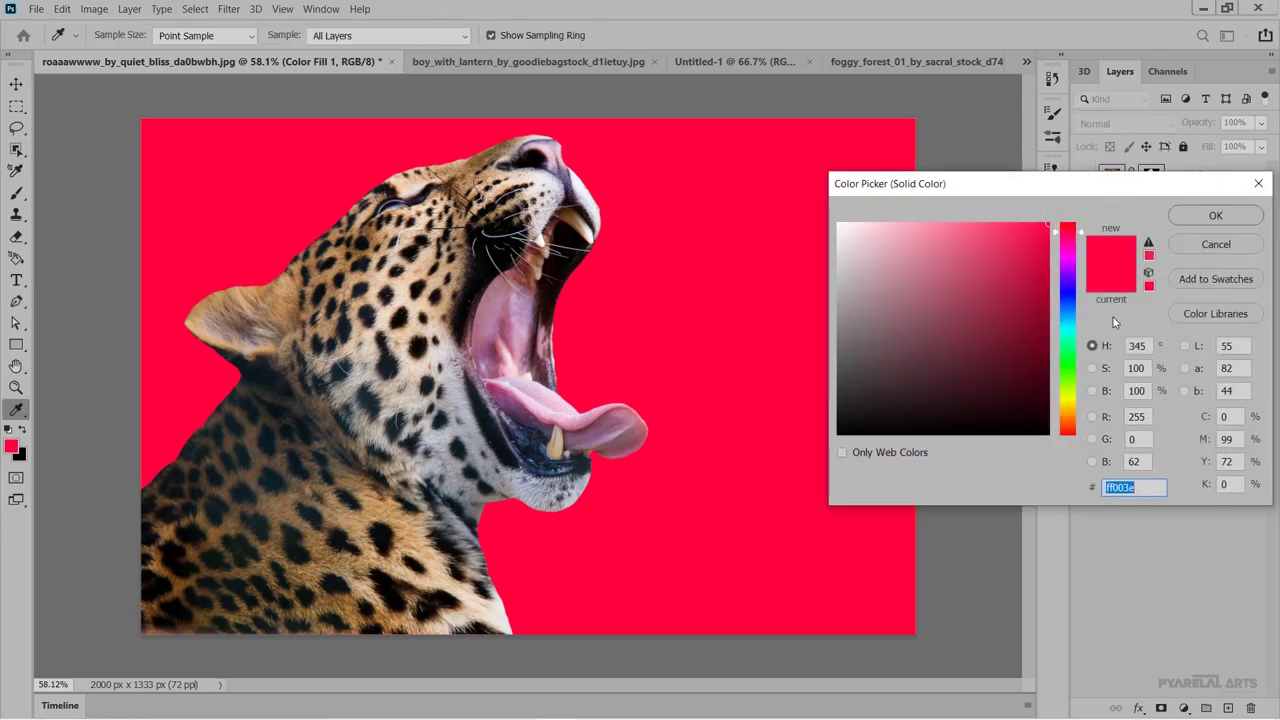
pyautogui.click(1066, 353)
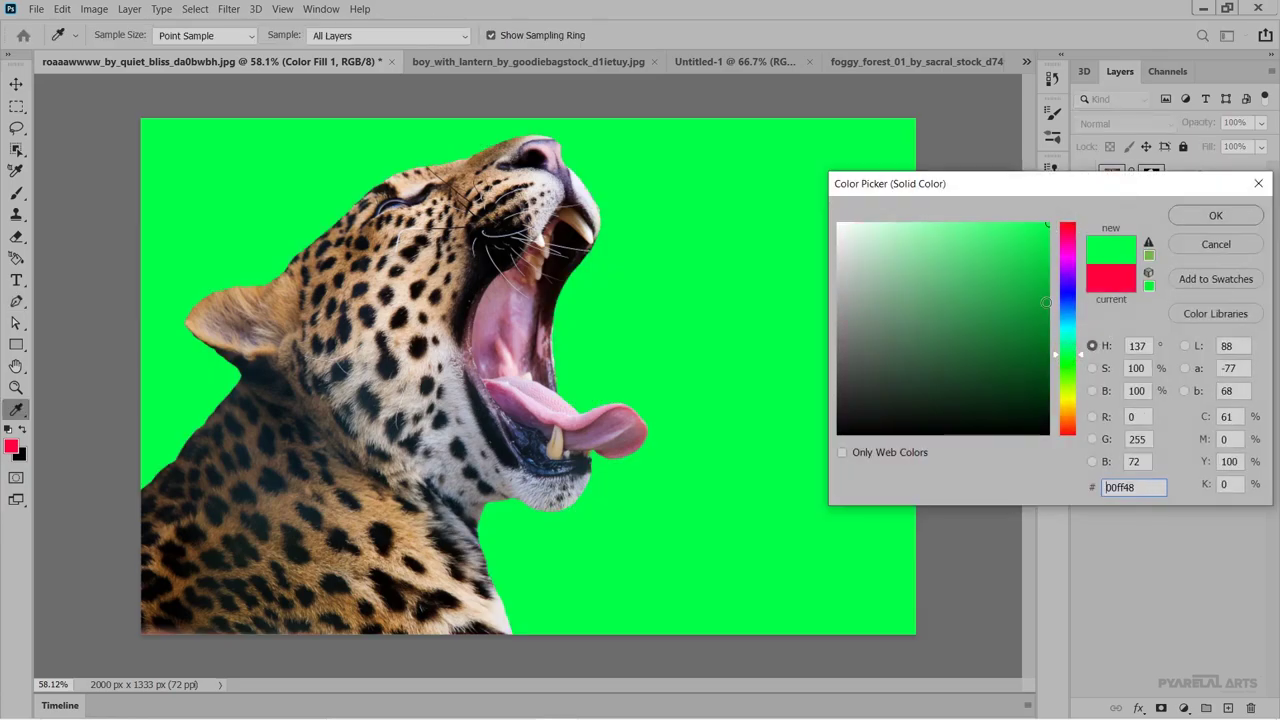
pyautogui.click(1200, 216)
pyautogui.click(1219, 328)
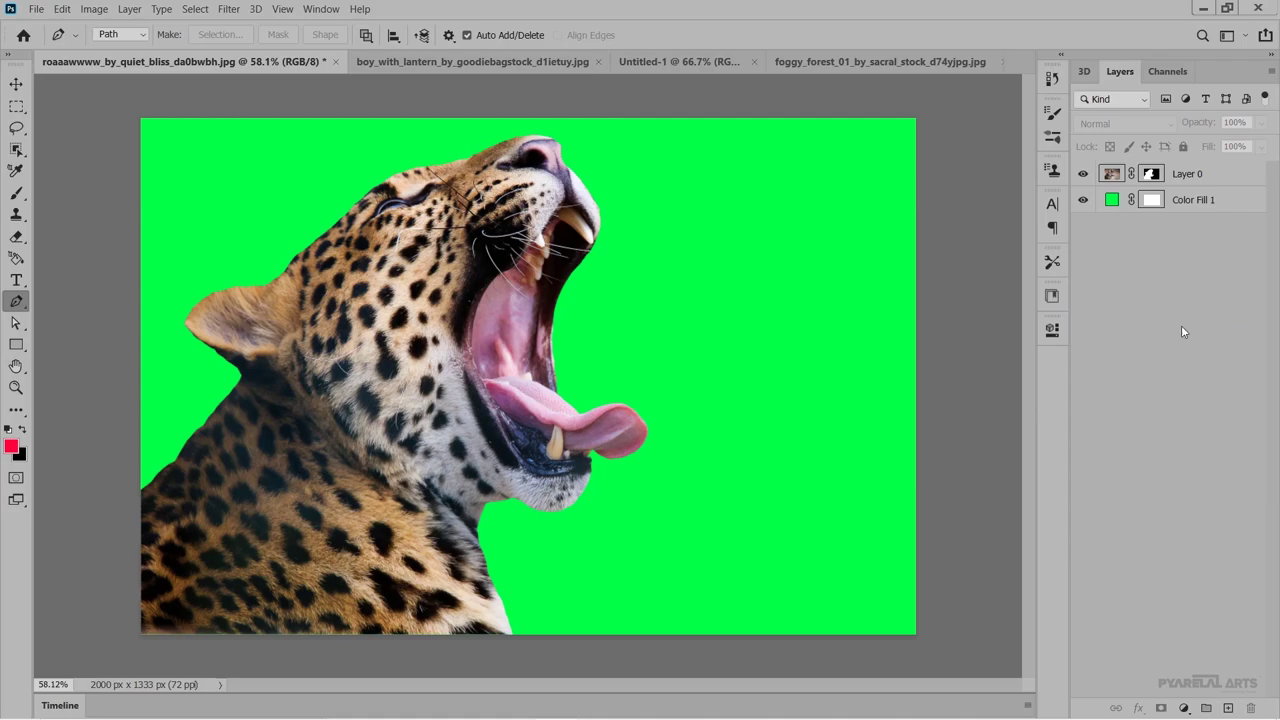
# Duplicate Layer 0 with its mask and open Select and Mask on the copy's mask.
pyautogui.click(18, 86)
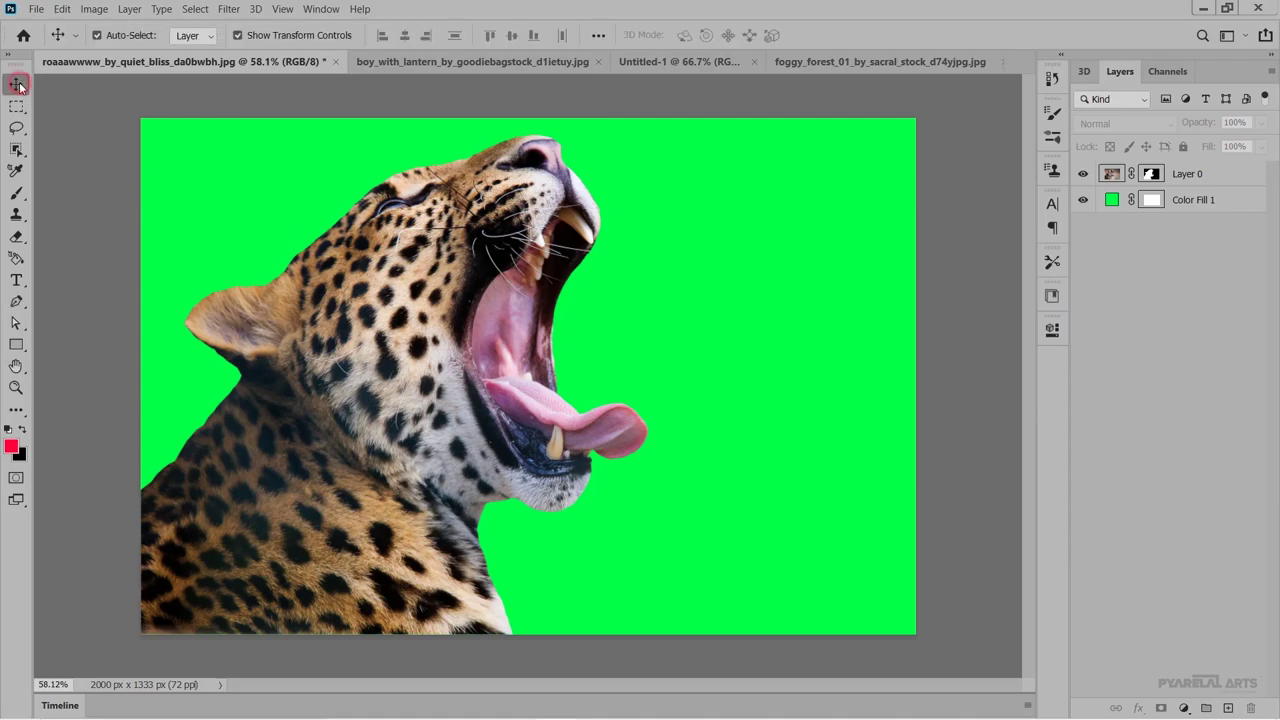
pyautogui.click(1153, 176)
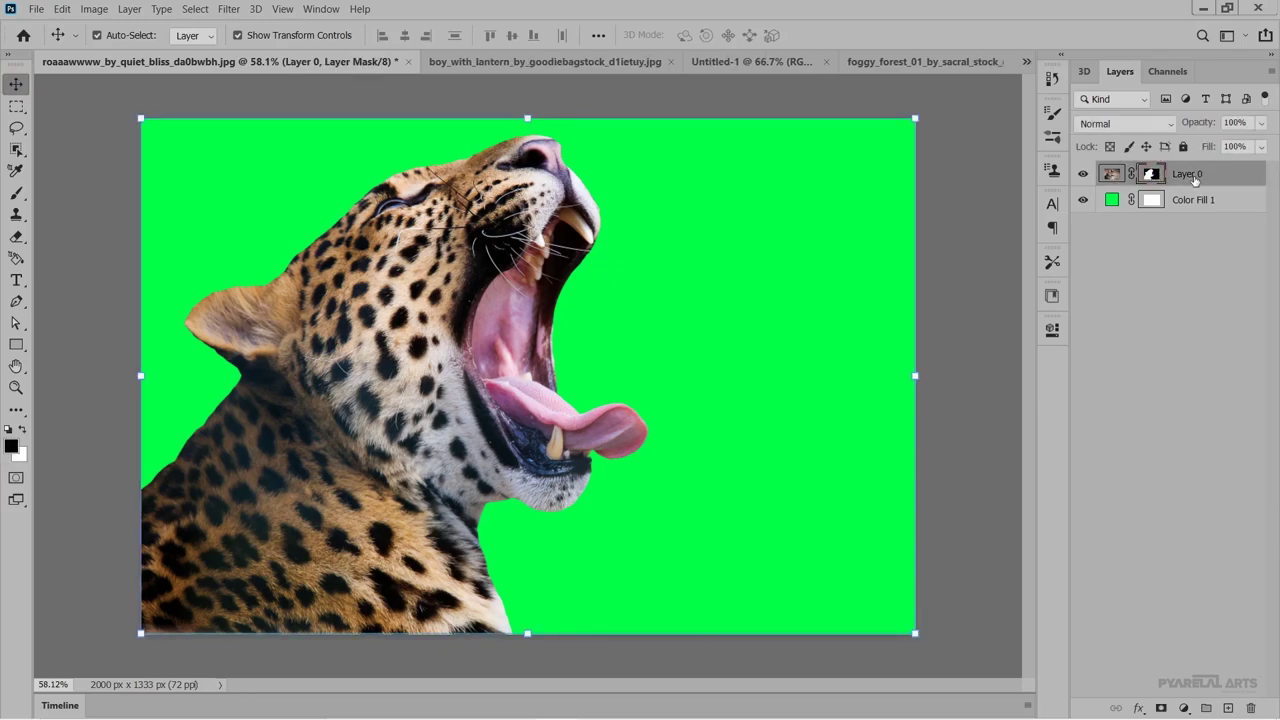
pyautogui.hotkey('ctrl', 'j')
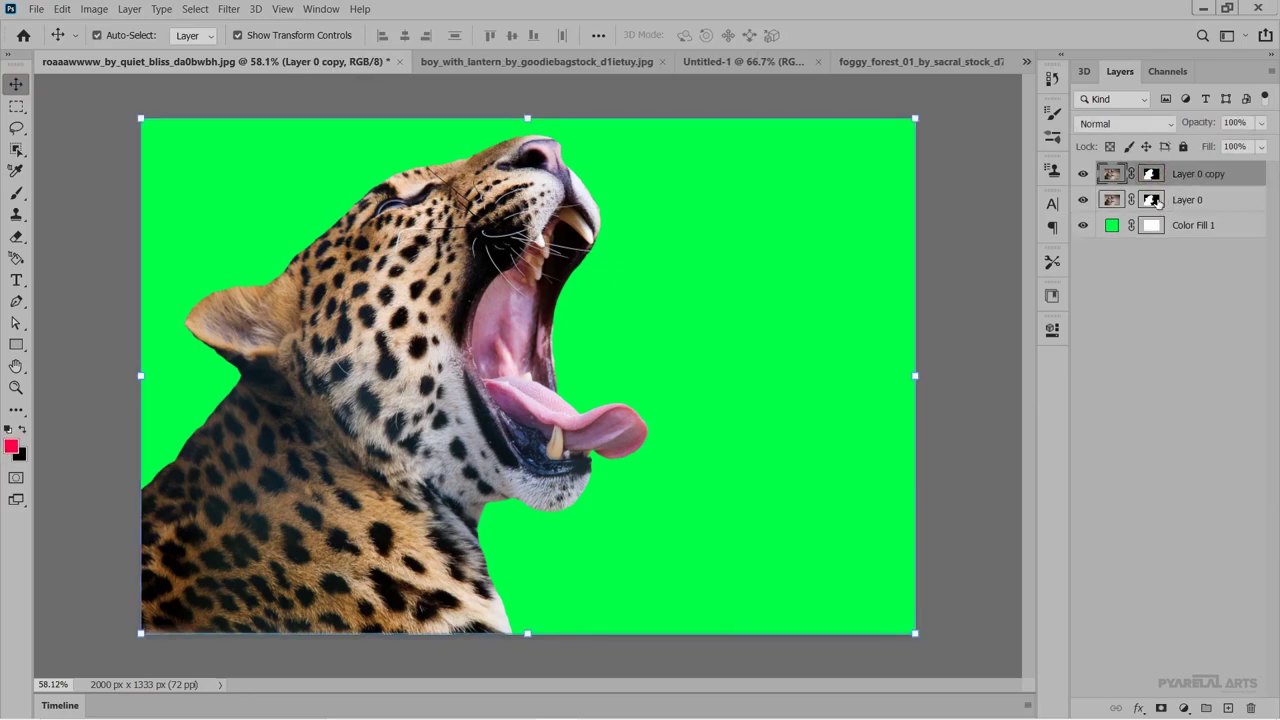
pyautogui.click(1153, 200)
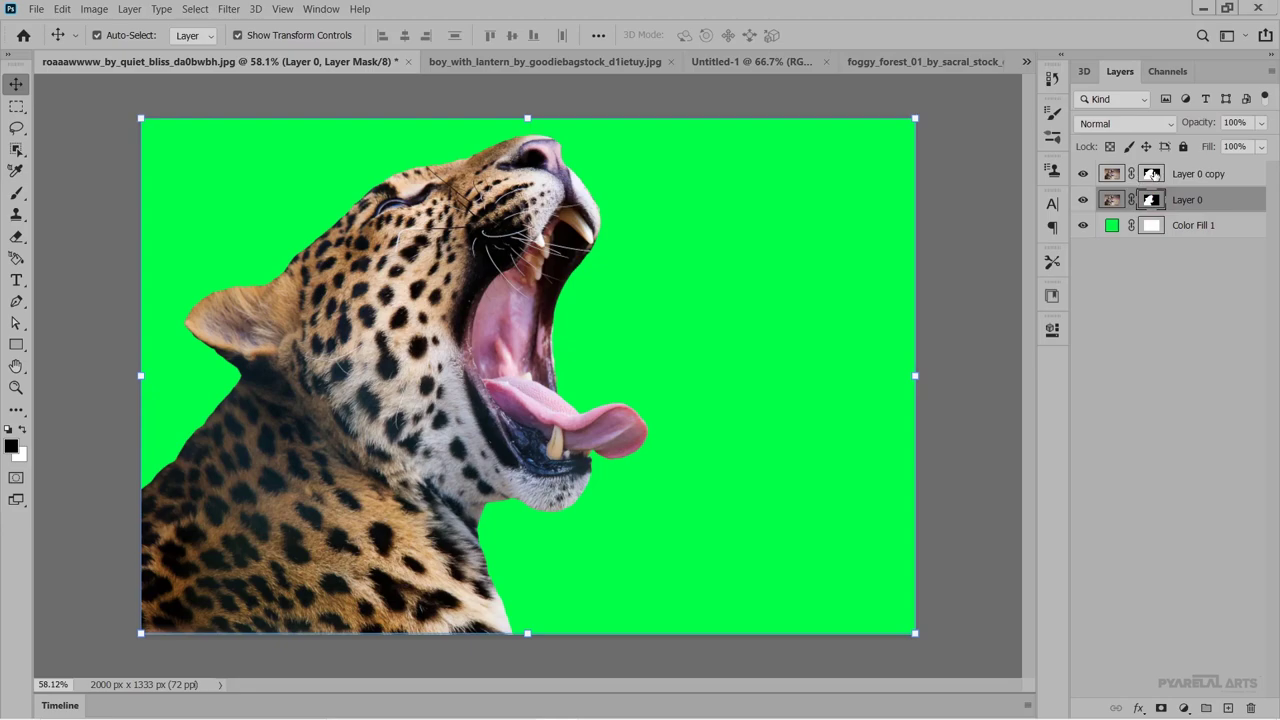
pyautogui.click(1153, 175)
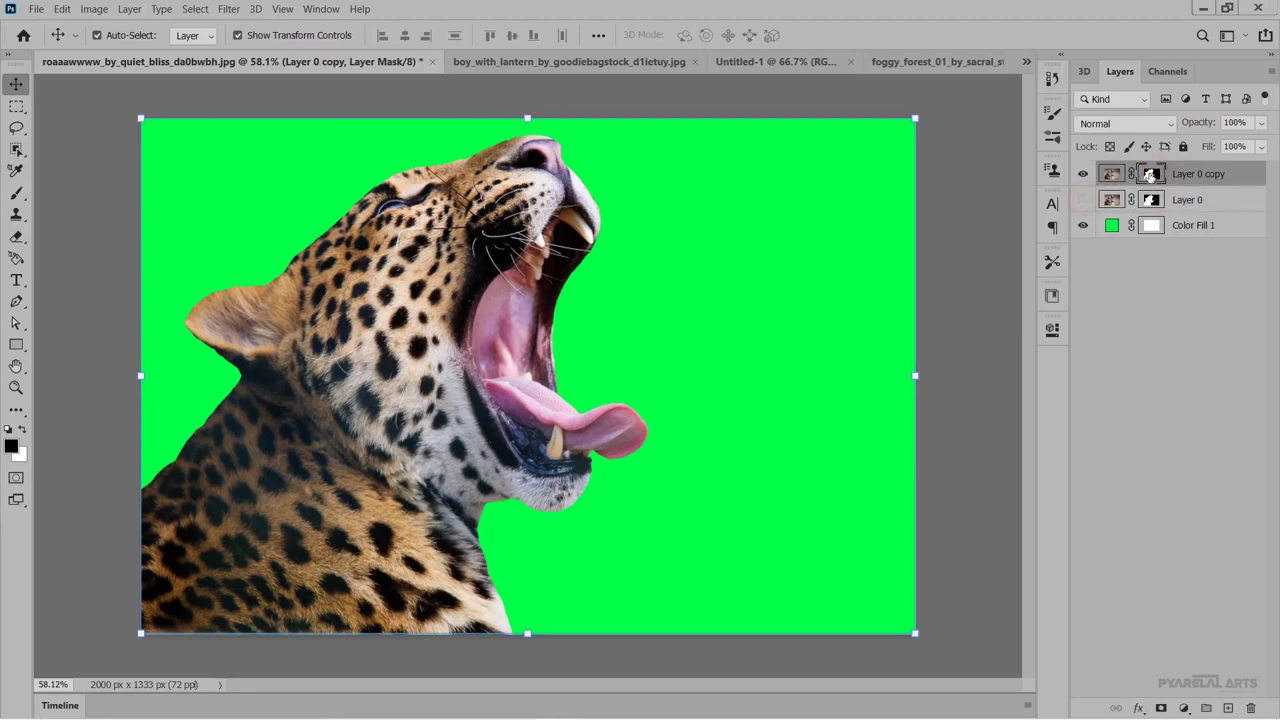
pyautogui.rightClick(1151, 176)
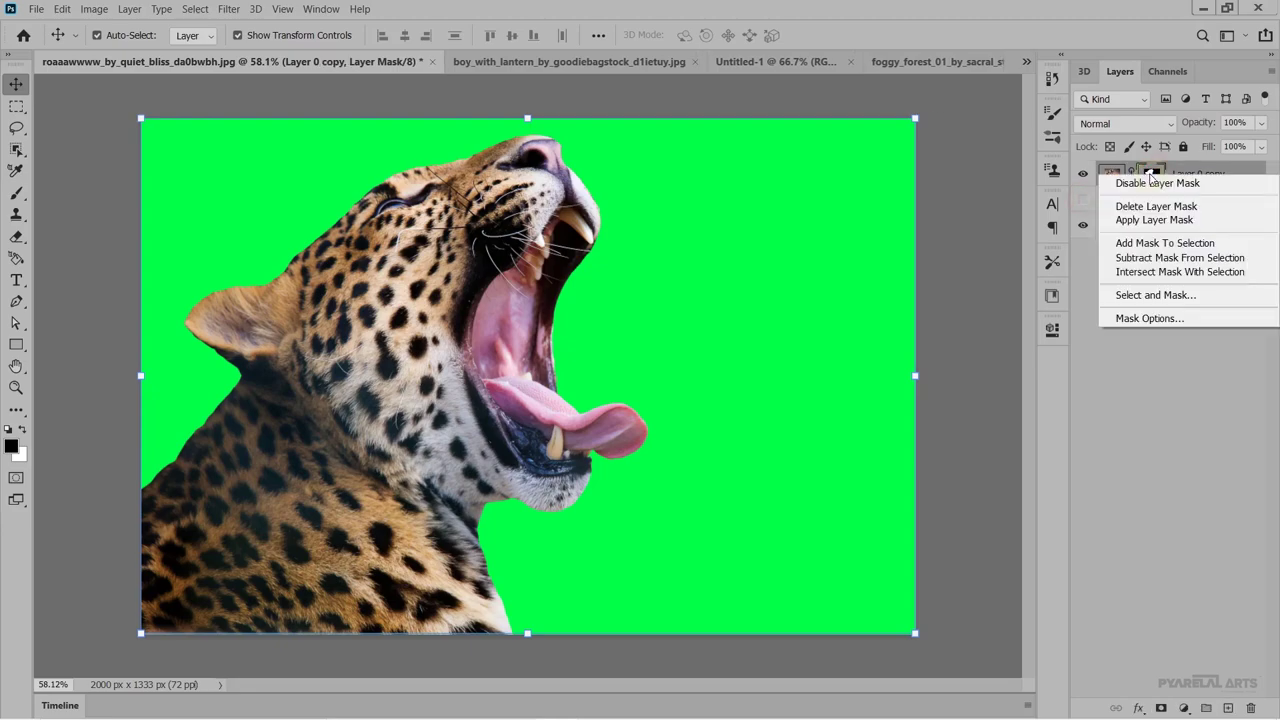
pyautogui.click(1157, 295)
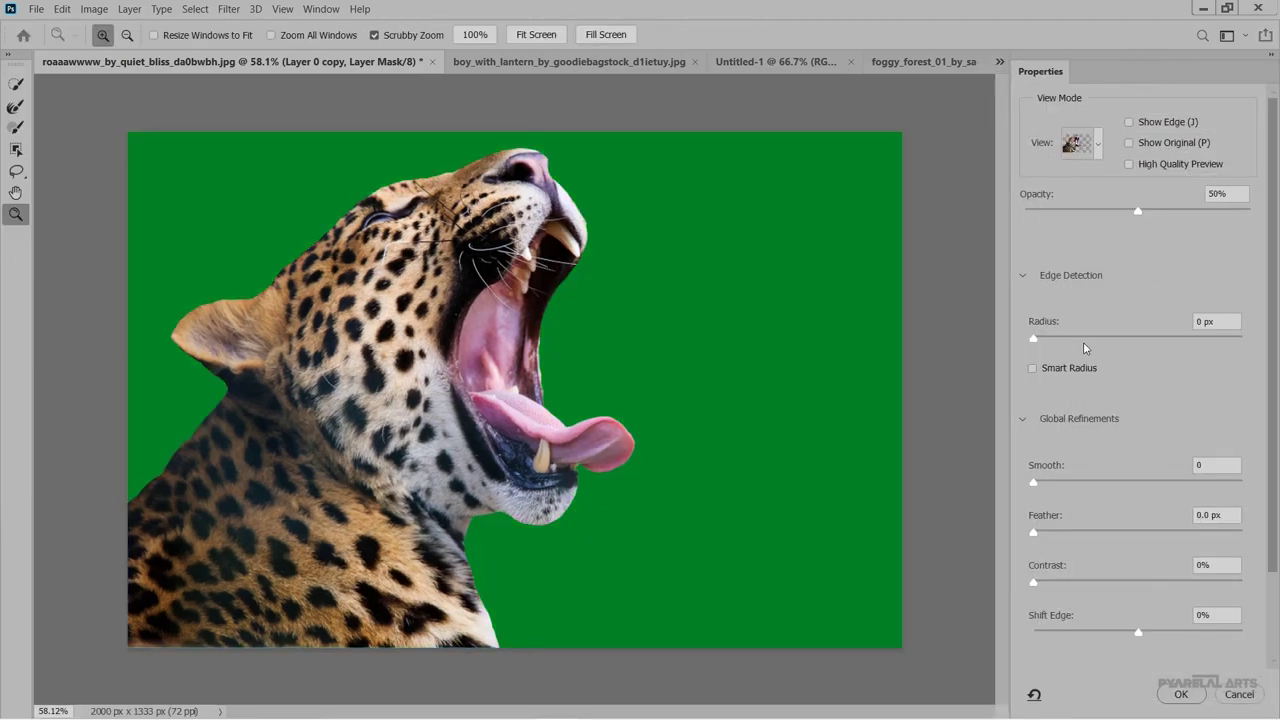
# Enable Smart Radius, choose the Refine Edge Brush, and zoom in on the leopard.
pyautogui.click(1034, 370)
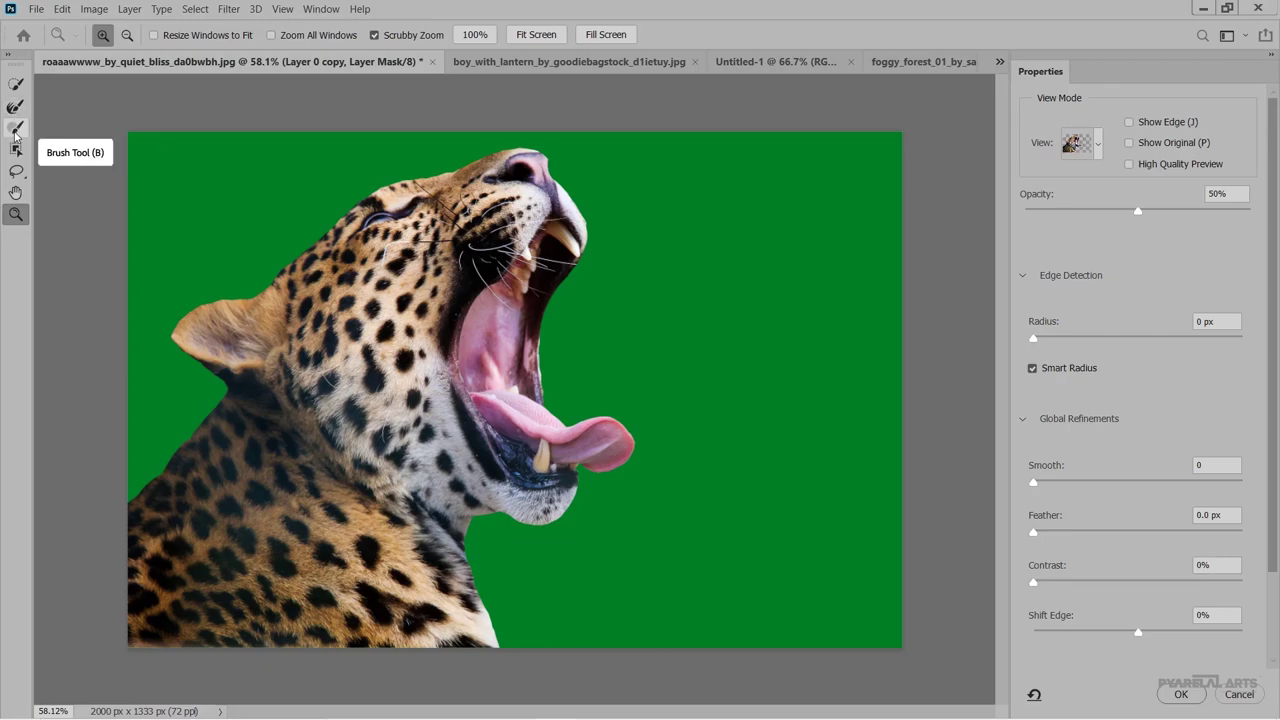
pyautogui.click(15, 106)
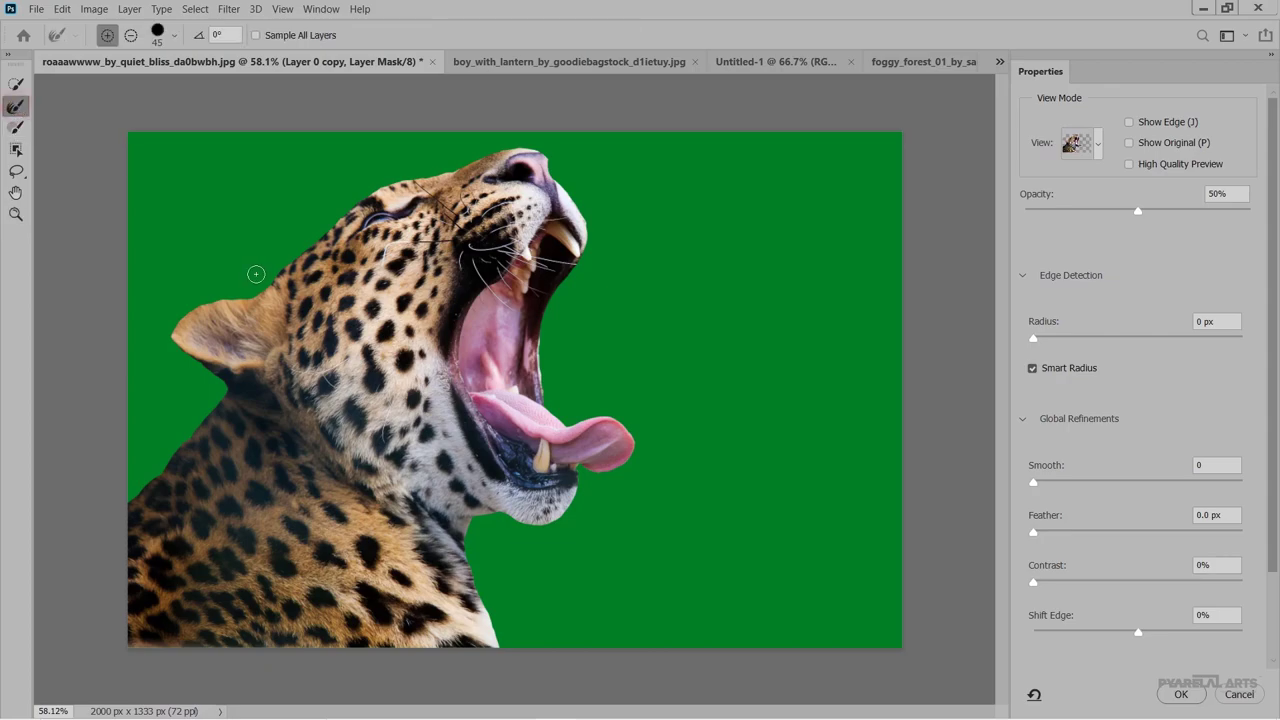
pyautogui.scroll(-2, 349, 372)
pyautogui.scroll(-2, 240, 405)
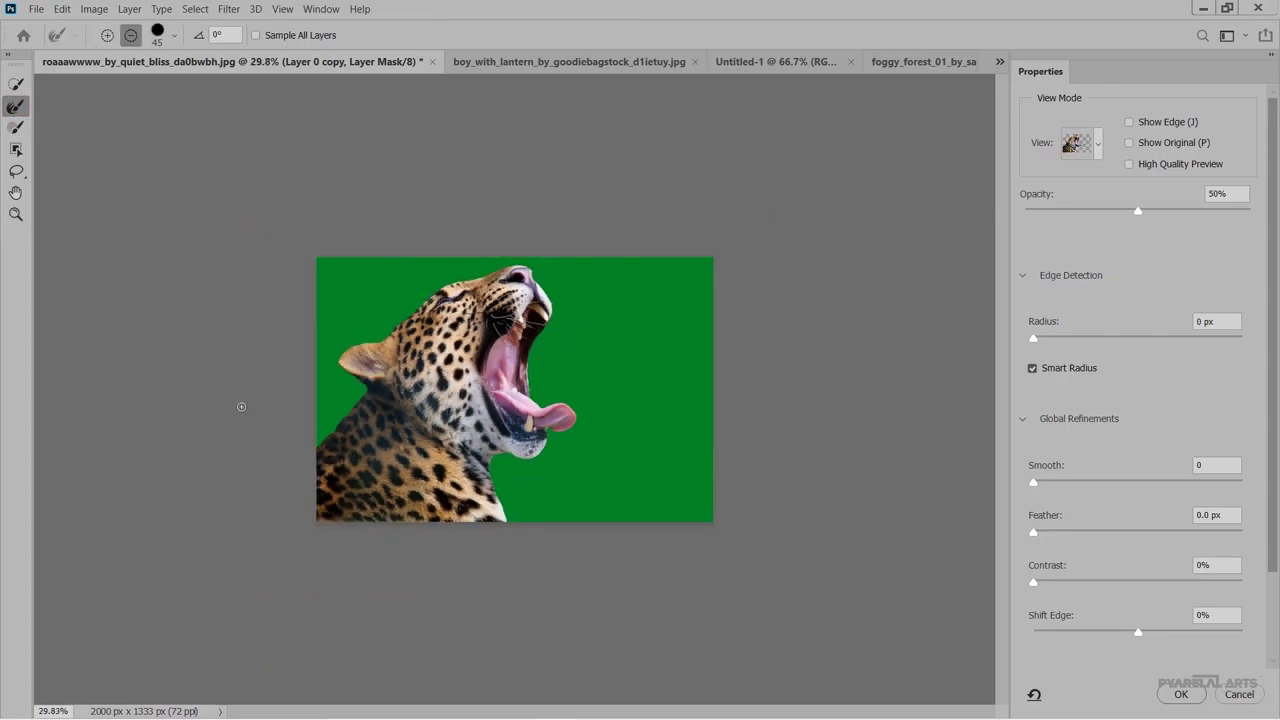
pyautogui.scroll(1, 180, 500)
pyautogui.scroll(2, 114, 500)
pyautogui.scroll(2, 114, 500)
pyautogui.scroll(2, 86, 514)
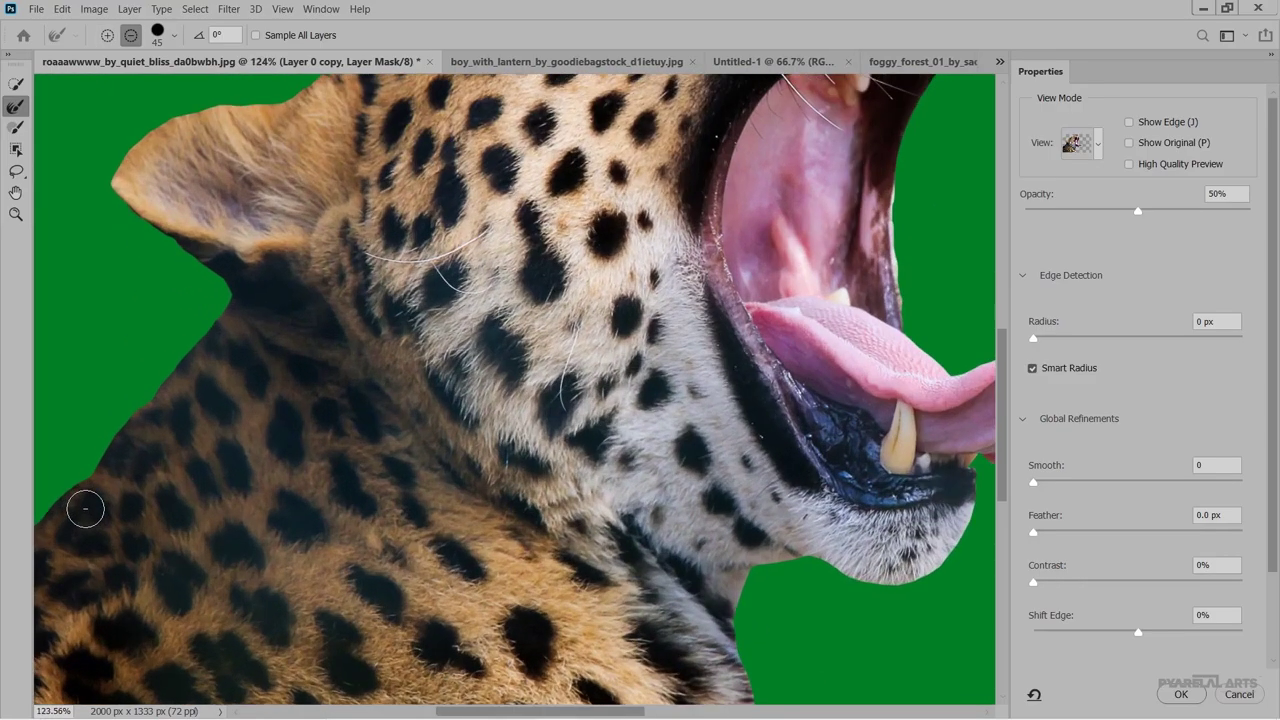
# Shrink the brush to 25 and refine the neck edge up to the ear's base.
pyautogui.moveTo(445, 715); pyautogui.dragTo(370, 715)
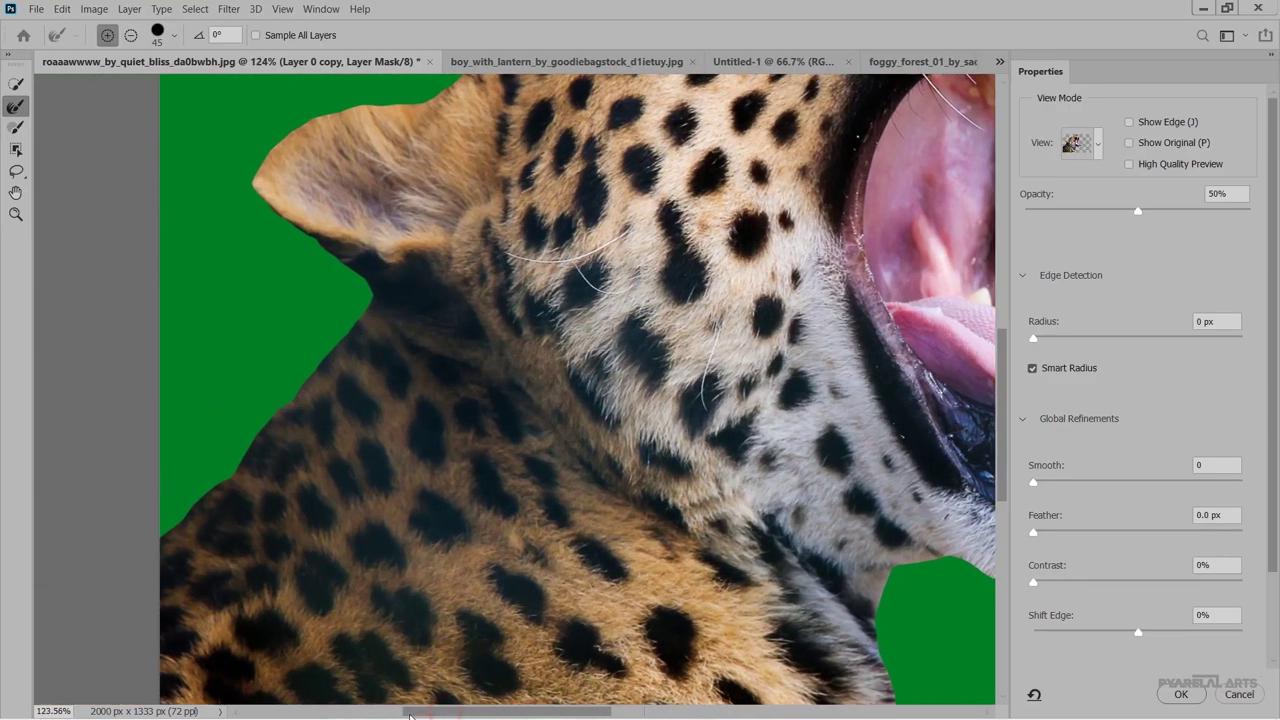
pyautogui.scroll(-1, 368, 542)
pyautogui.press('[')
pyautogui.press('[')
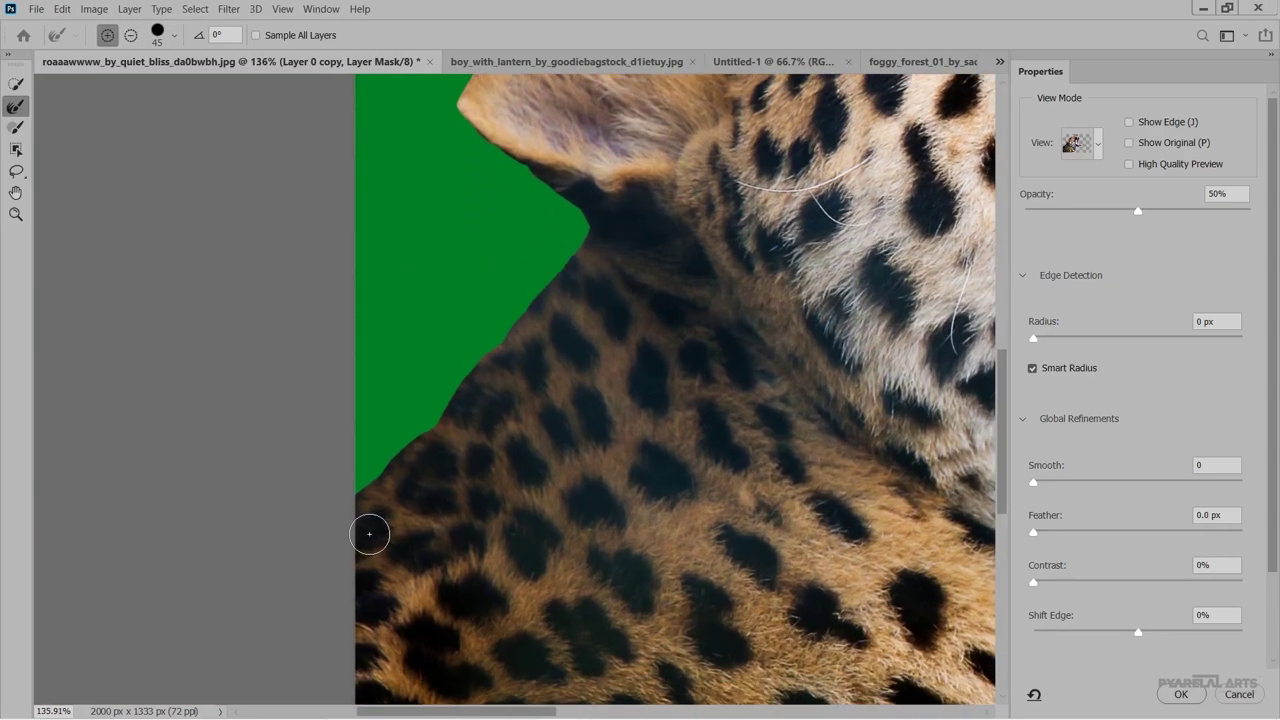
pyautogui.scroll(1, 368, 542)
pyautogui.press('[')
pyautogui.press('[')
pyautogui.moveTo(399, 458)
pyautogui.mouseDown()
pyautogui.moveTo(440, 423)
pyautogui.moveTo(454, 439)
pyautogui.mouseUp()
pyautogui.press('[')
pyautogui.press('[')
pyautogui.press('[')
pyautogui.moveTo(357, 492)
pyautogui.mouseDown()
pyautogui.moveTo(443, 417)
pyautogui.moveTo(538, 291)
pyautogui.mouseUp()
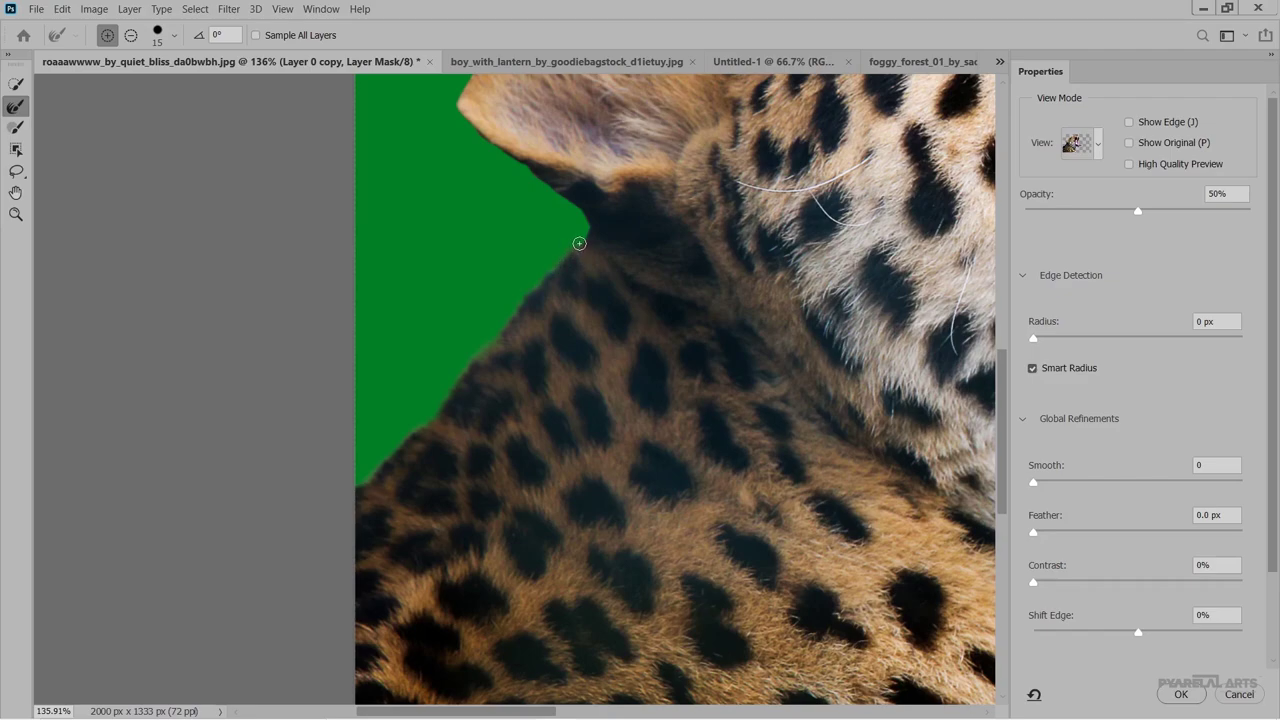
pyautogui.moveTo(587, 229)
pyautogui.mouseDown()
pyautogui.moveTo(586, 209)
pyautogui.moveTo(524, 163)
pyautogui.mouseUp()
# Refine the ear's lower edge, tip, and top edge.
pyautogui.scroll(1, 530, 157)
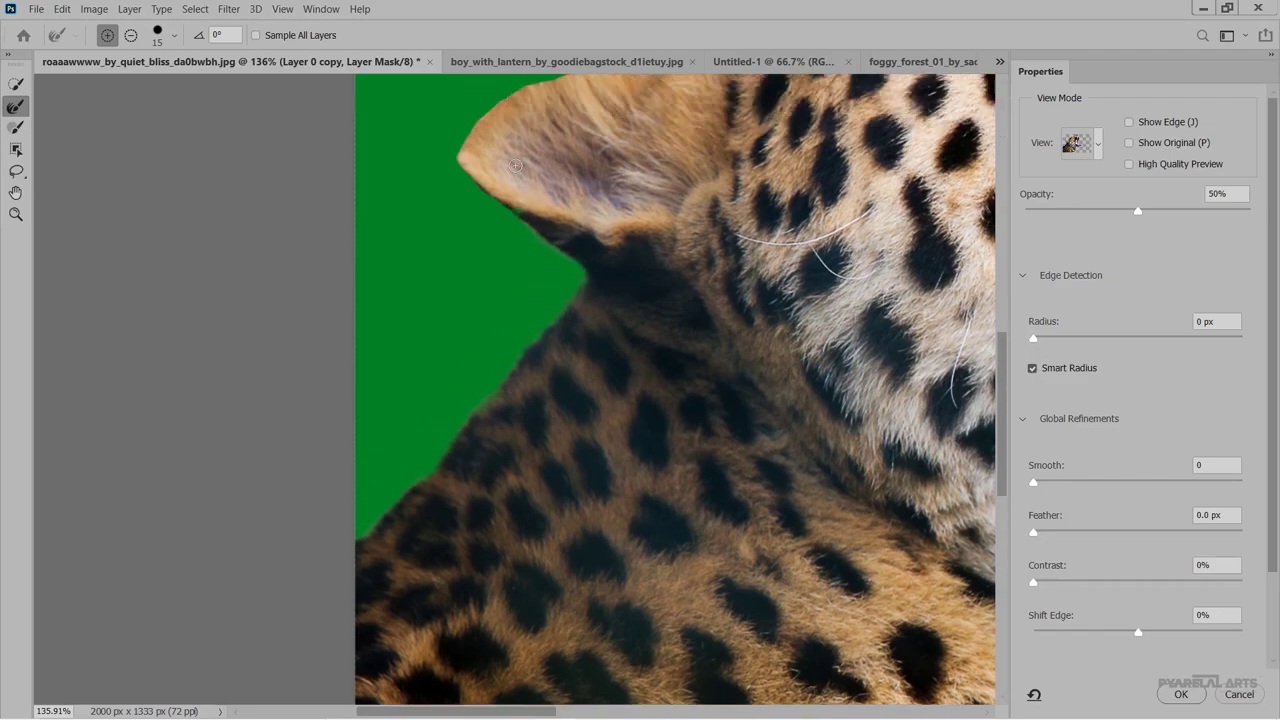
pyautogui.scroll(2, 522, 250)
pyautogui.scroll(2, 515, 320)
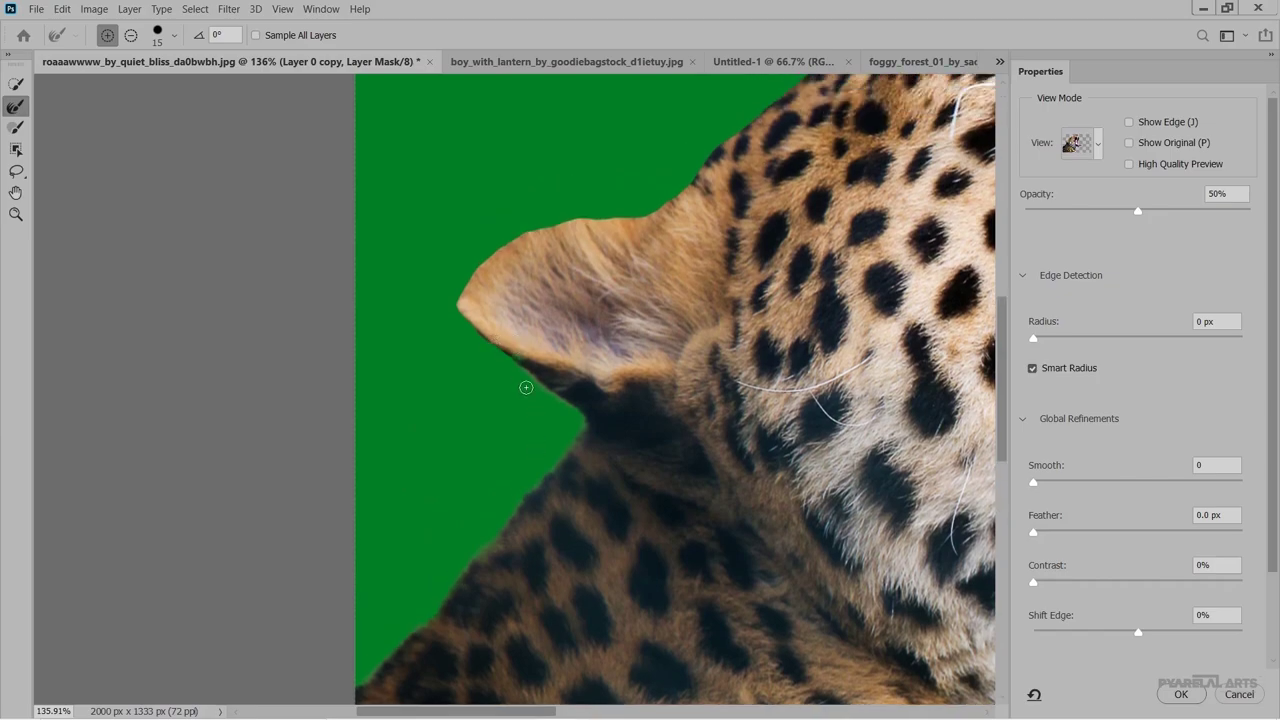
pyautogui.moveTo(502, 349); pyautogui.dragTo(465, 318)
pyautogui.moveTo(457, 298); pyautogui.dragTo(467, 277)
pyautogui.moveTo(541, 225); pyautogui.dragTo(677, 195)
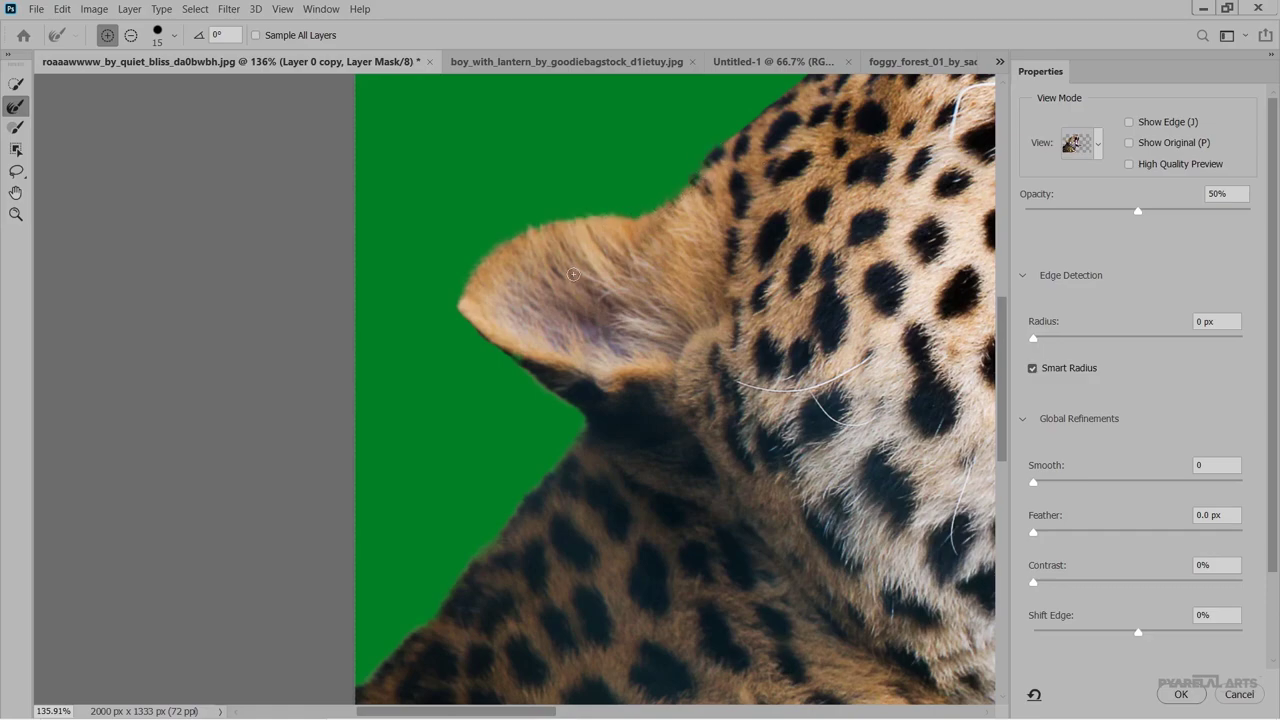
# Refine the fur edge behind the head and along its top toward the nose.
pyautogui.hotkey('ctrl', '0')
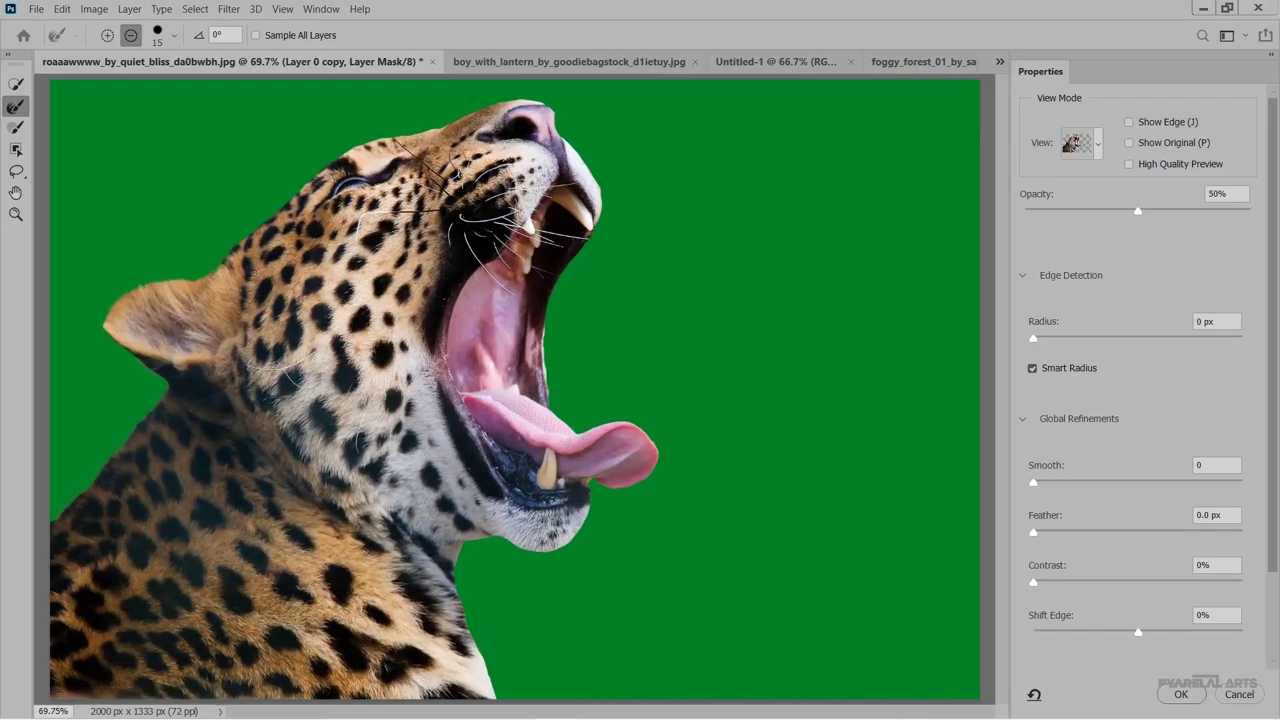
pyautogui.scroll(5, 405, 296)
pyautogui.scroll(1, 257, 284)
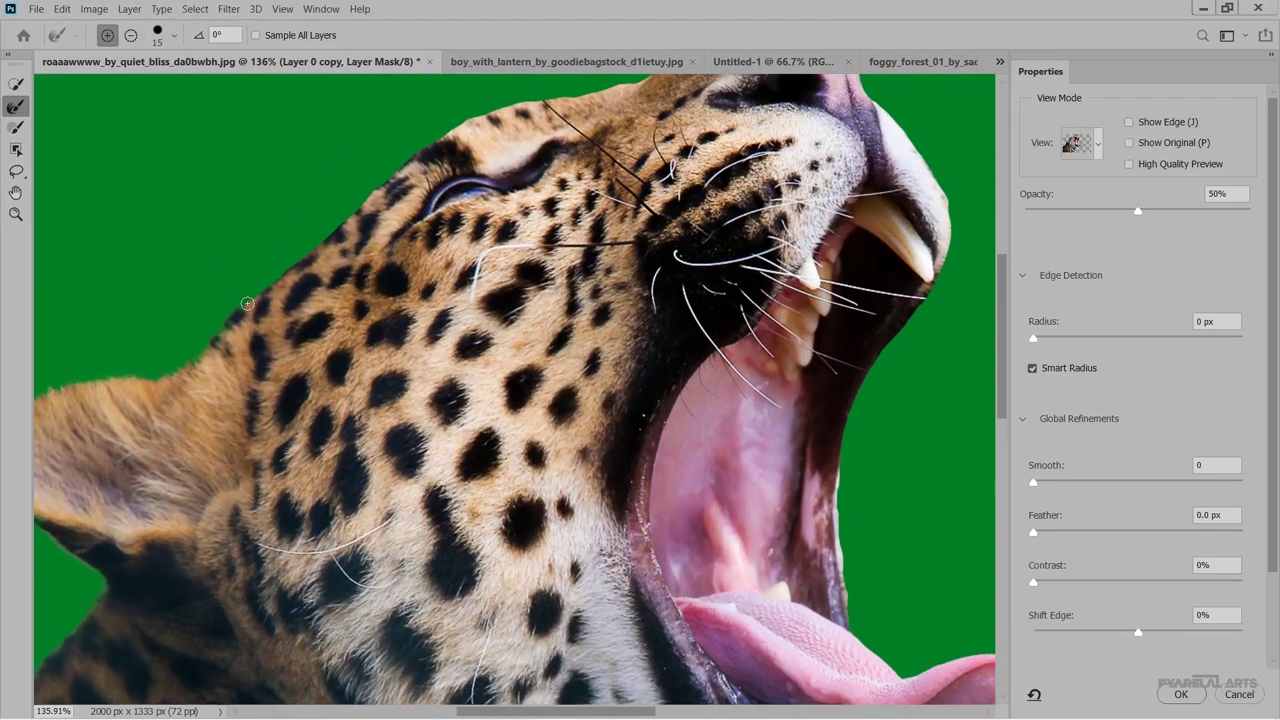
pyautogui.moveTo(248, 302); pyautogui.dragTo(367, 197)
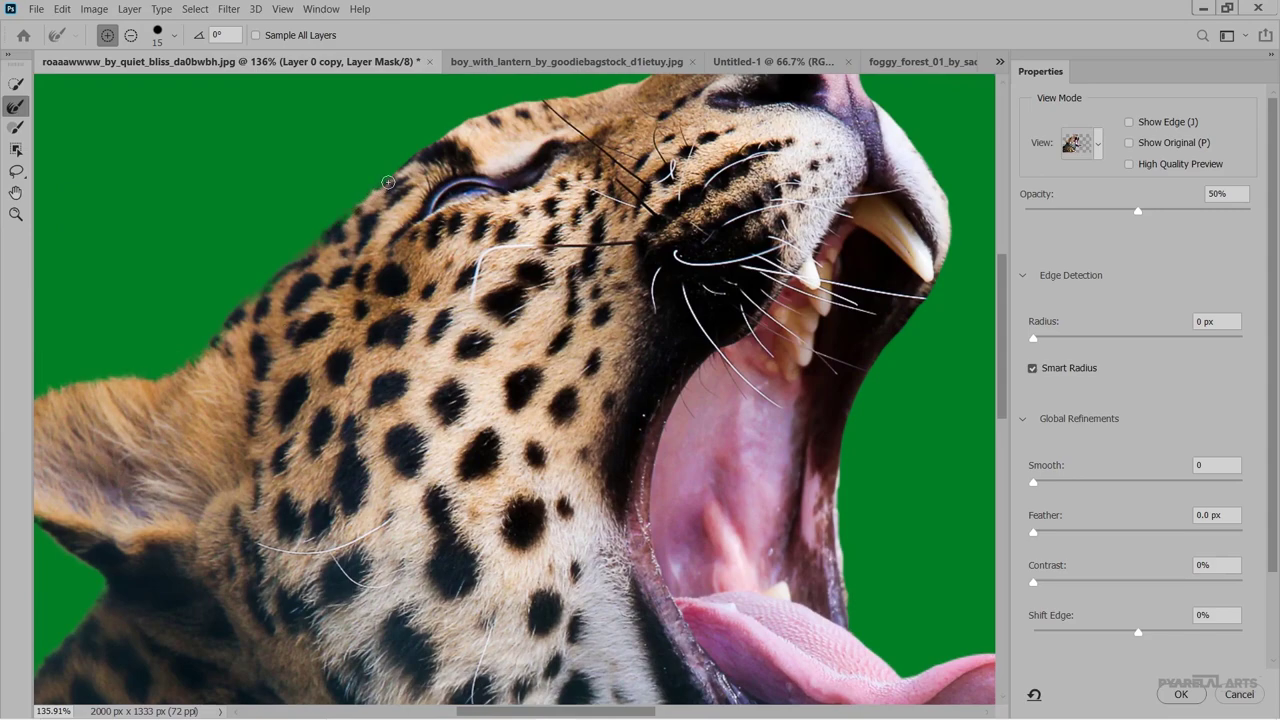
pyautogui.scroll(1, 392, 190)
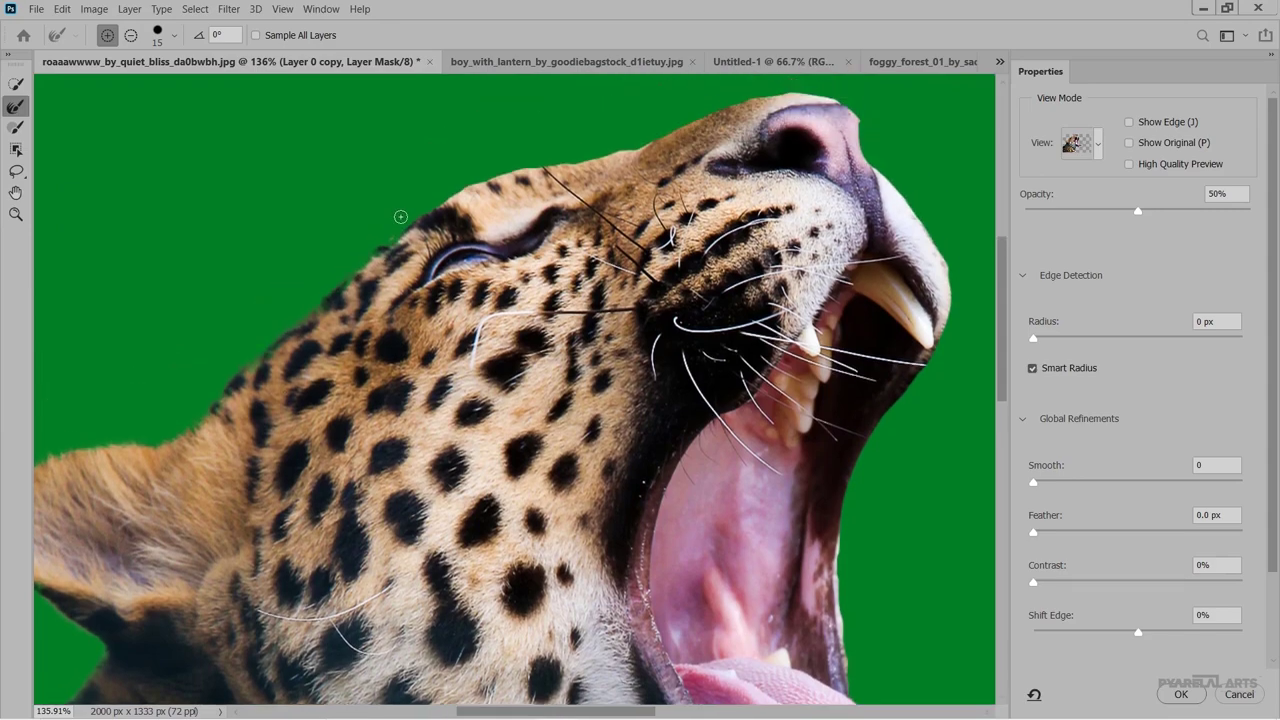
pyautogui.moveTo(413, 229)
pyautogui.mouseDown()
pyautogui.moveTo(488, 180)
pyautogui.moveTo(559, 164)
pyautogui.mouseUp()
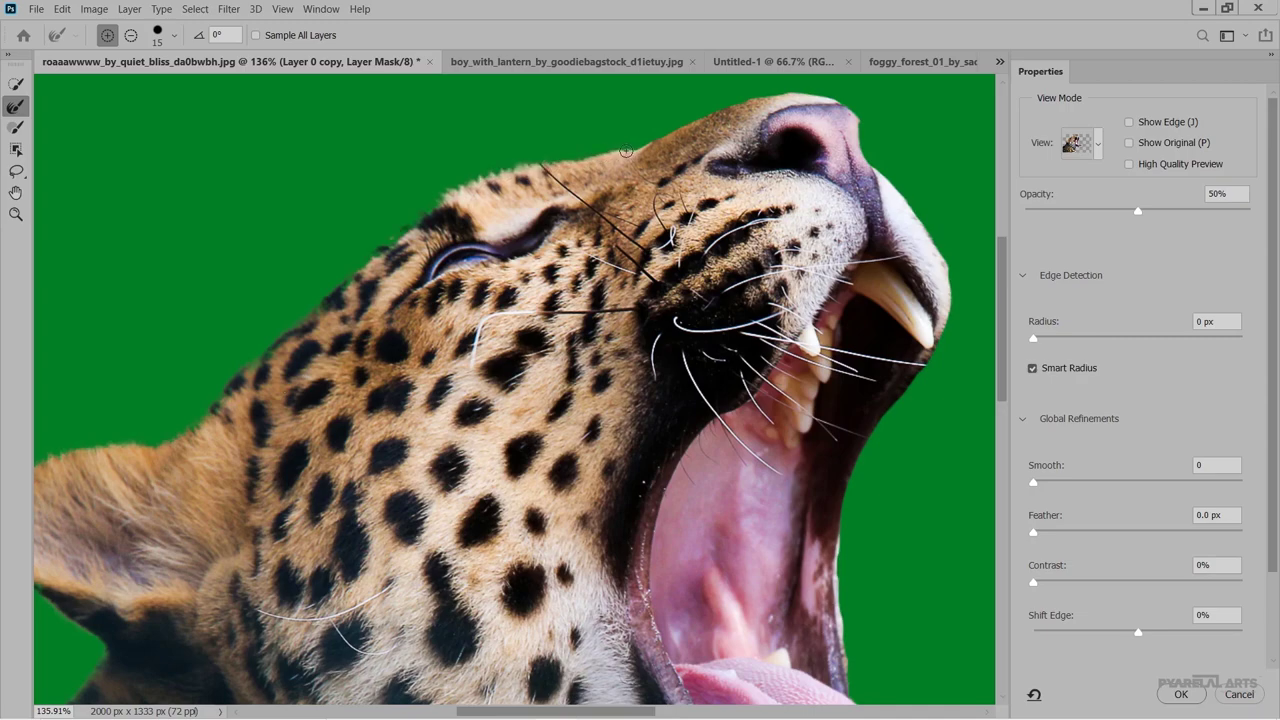
pyautogui.scroll(1, 626, 151)
pyautogui.scroll(1, 669, 270)
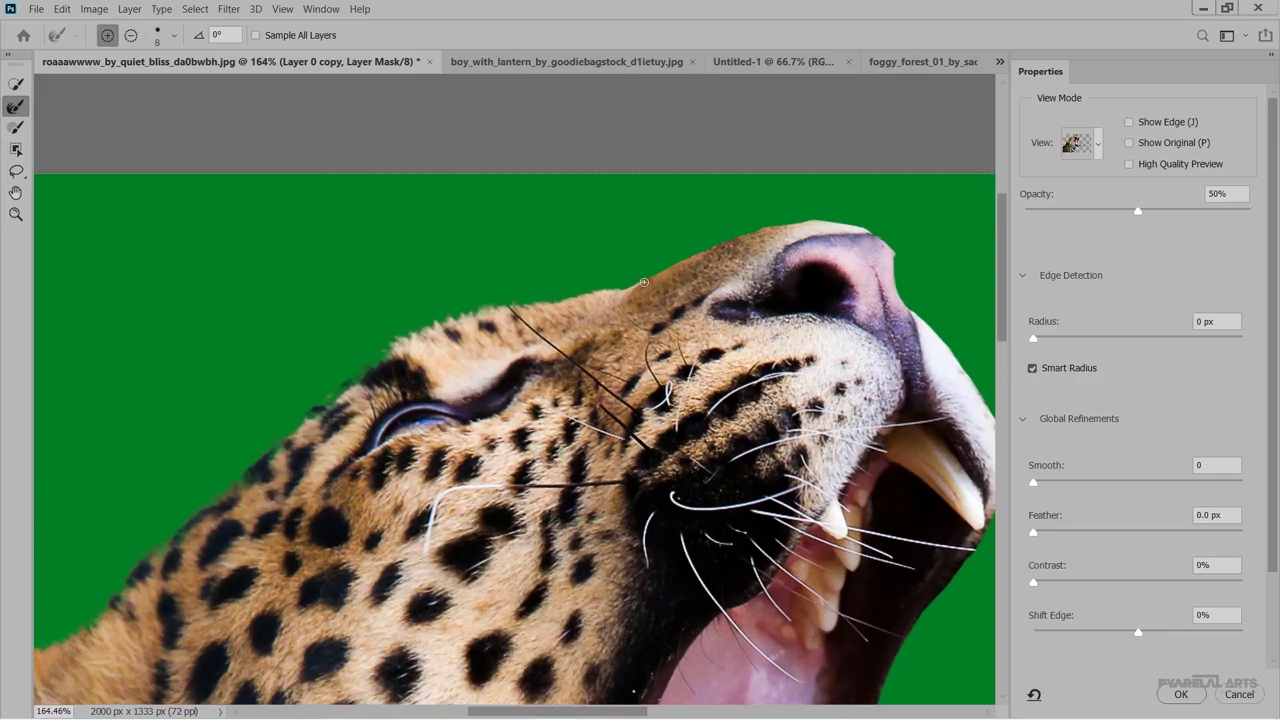
pyautogui.moveTo(656, 276); pyautogui.dragTo(711, 248)
# Refine the open mouth edges down to the area above the tongue.
pyautogui.keyDown('alt'); pyautogui.scroll(-3, 610, 275); pyautogui.keyUp('alt')
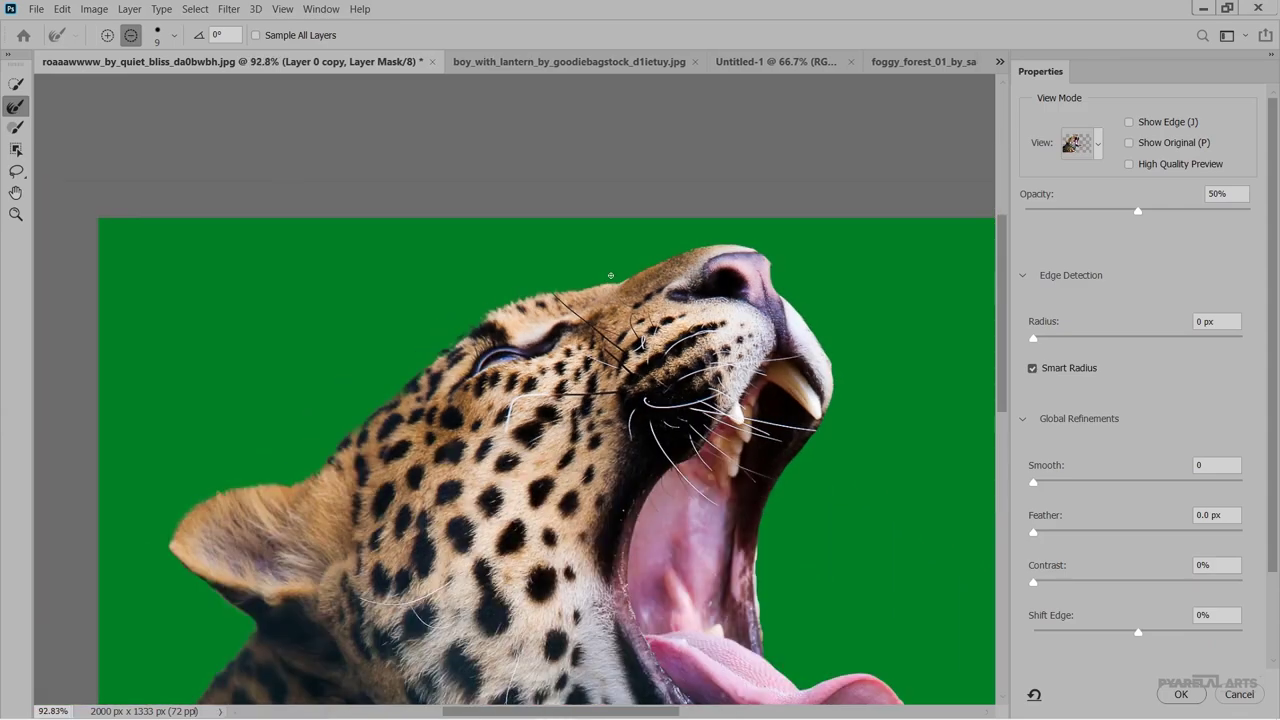
pyautogui.scroll(-3, 826, 390)
pyautogui.keyDown('alt'); pyautogui.scroll(4, 826, 353); pyautogui.keyUp('alt')
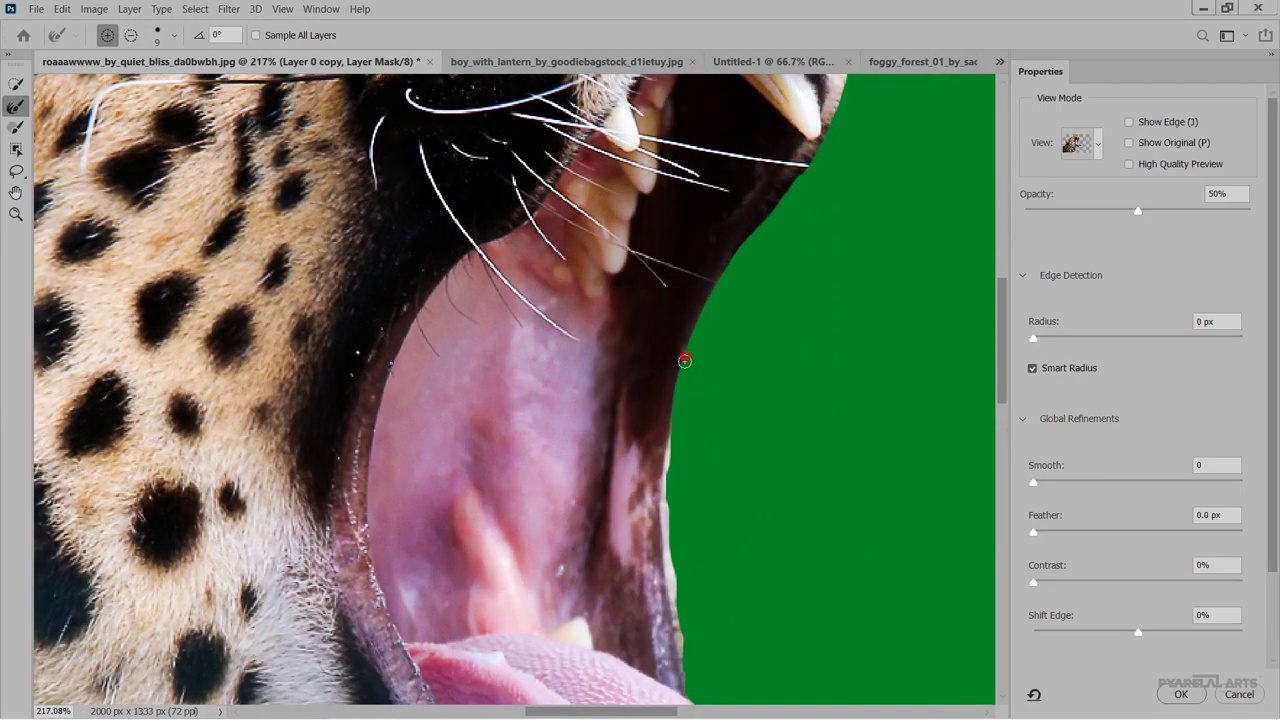
pyautogui.moveTo(685, 360); pyautogui.dragTo(693, 457)
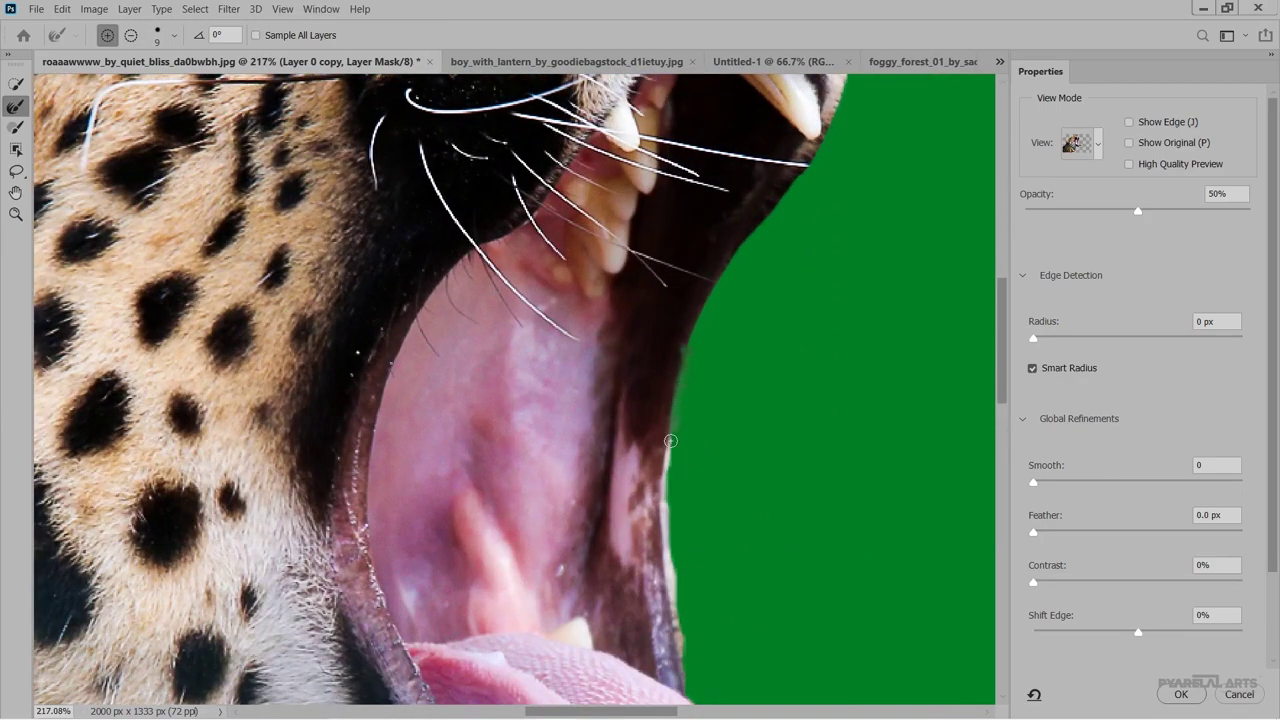
pyautogui.scroll(-2, 695, 456)
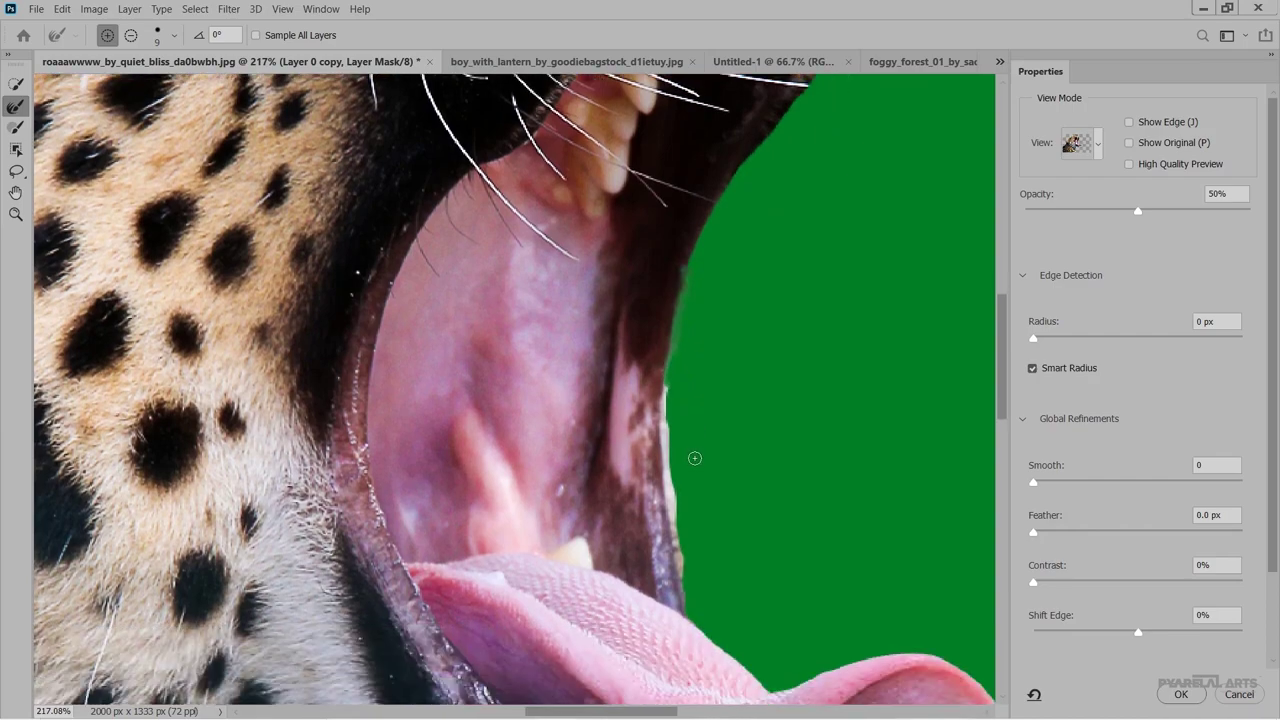
pyautogui.moveTo(664, 392); pyautogui.dragTo(676, 554)
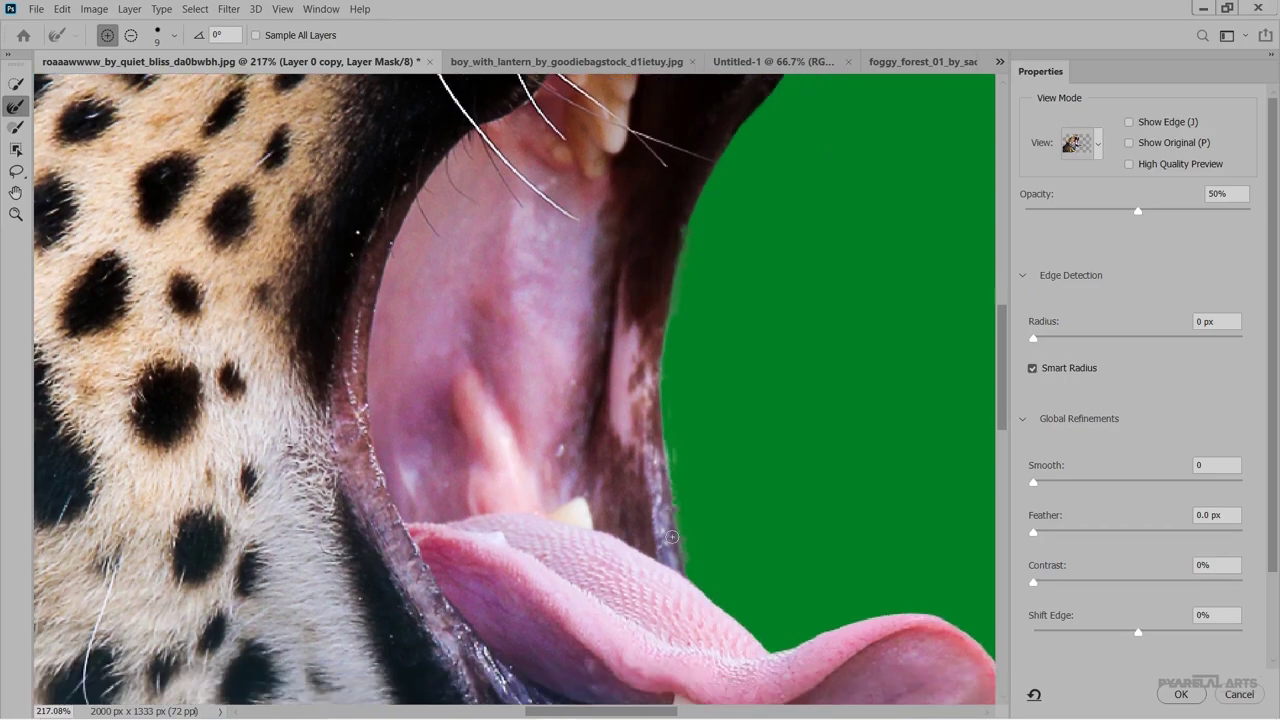
pyautogui.scroll(-5, 680, 580)
pyautogui.keyDown('alt'); pyautogui.scroll(-3, 685, 363); pyautogui.keyUp('alt')
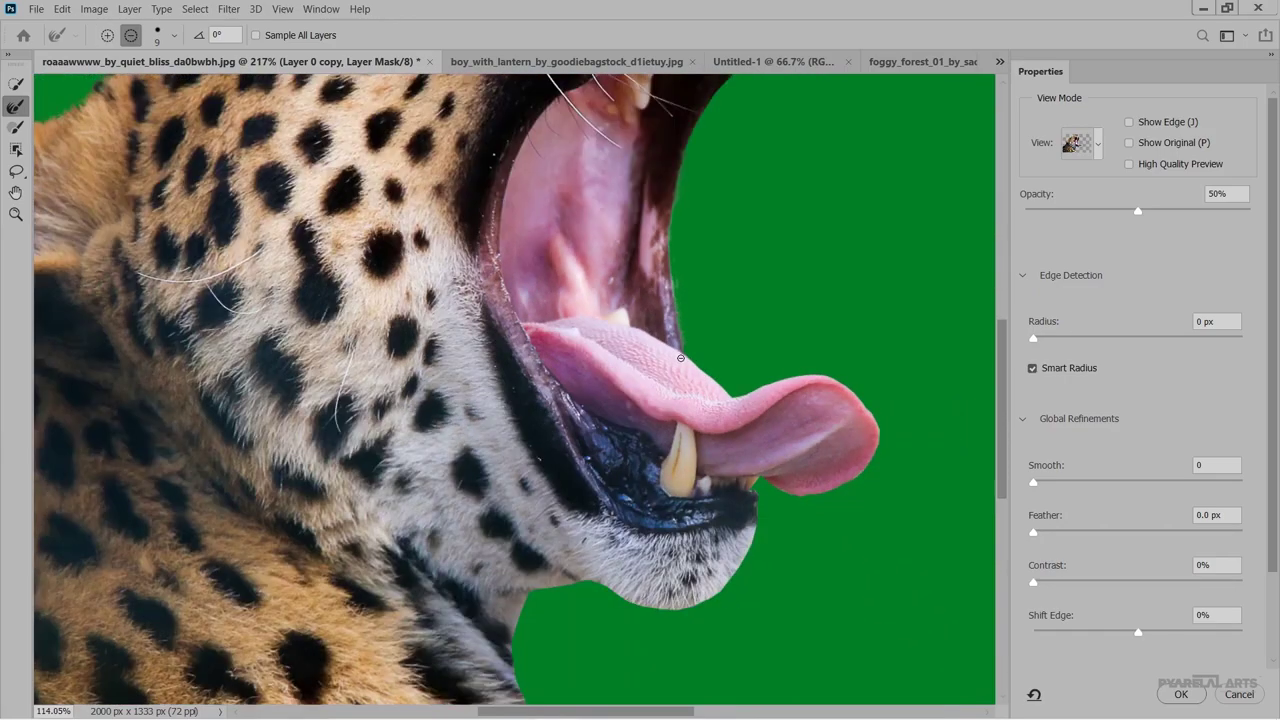
pyautogui.keyDown('alt'); pyautogui.scroll(-3, 660, 380); pyautogui.keyUp('alt')
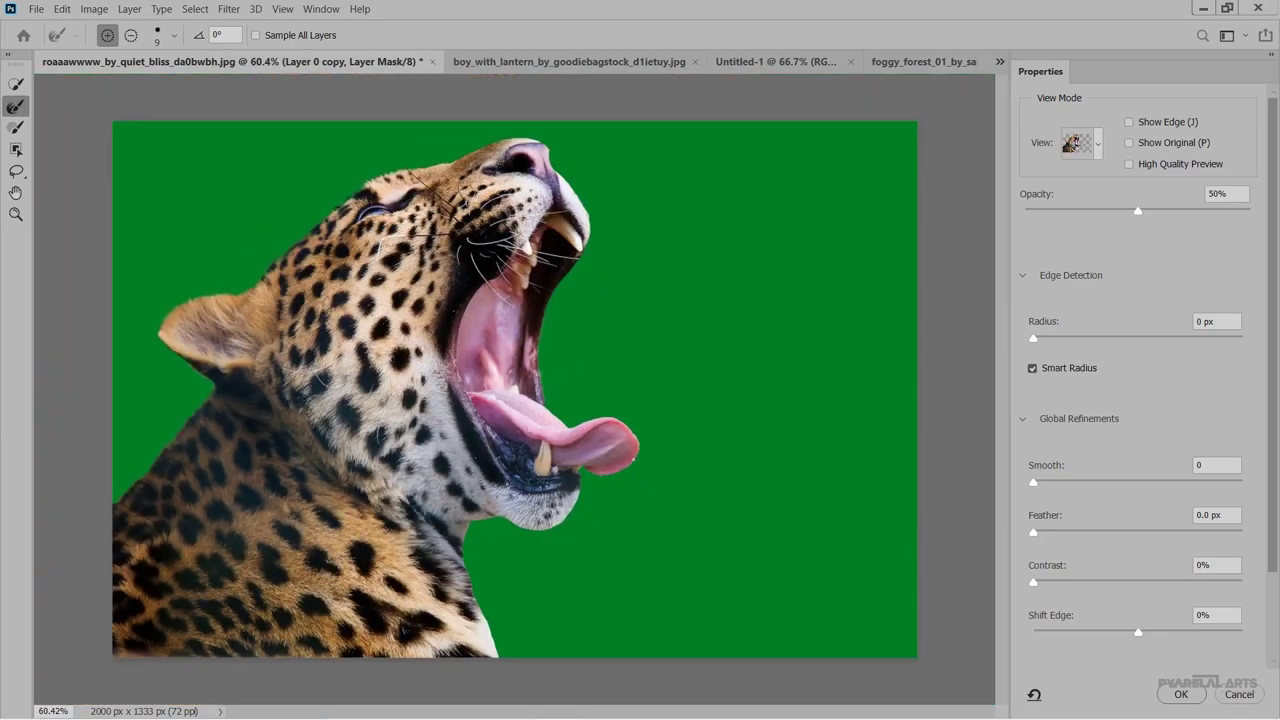
# Soften the fur edge along the jaw down to the chin and lower chest.
pyautogui.keyDown('alt'); pyautogui.scroll(2, 490, 600); pyautogui.keyUp('alt')
pyautogui.keyDown('alt'); pyautogui.scroll(2, 497, 583); pyautogui.keyUp('alt')
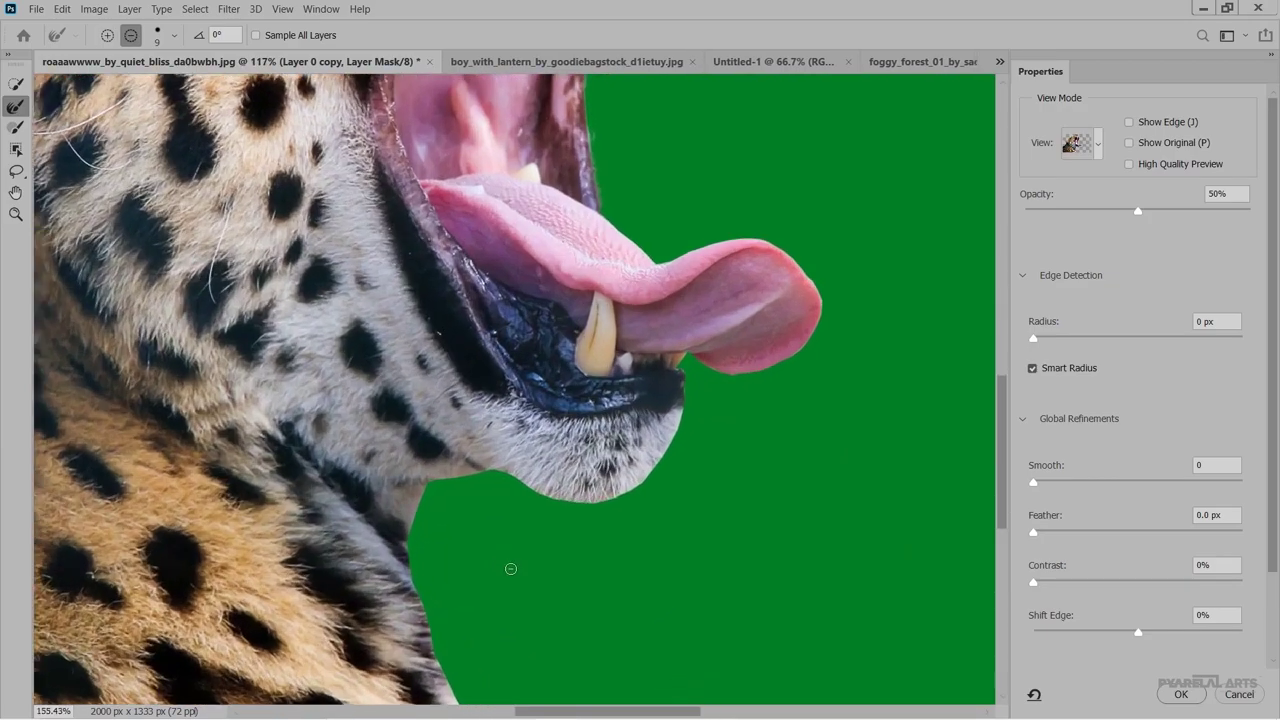
pyautogui.keyDown('alt'); pyautogui.scroll(2, 511, 566); pyautogui.keyUp('alt')
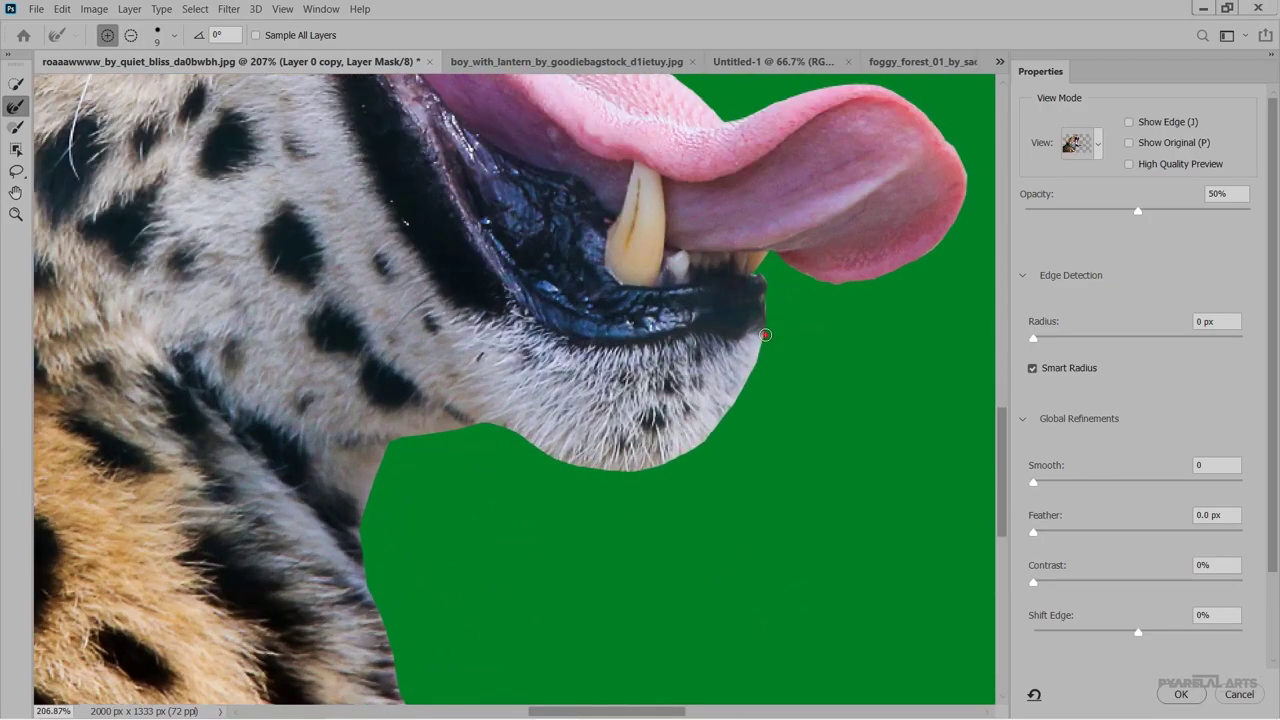
pyautogui.moveTo(765, 335)
pyautogui.mouseDown()
pyautogui.moveTo(705, 440)
pyautogui.moveTo(678, 455)
pyautogui.moveTo(585, 471)
pyautogui.moveTo(480, 424)
pyautogui.moveTo(395, 439)
pyautogui.moveTo(360, 522)
pyautogui.mouseUp()
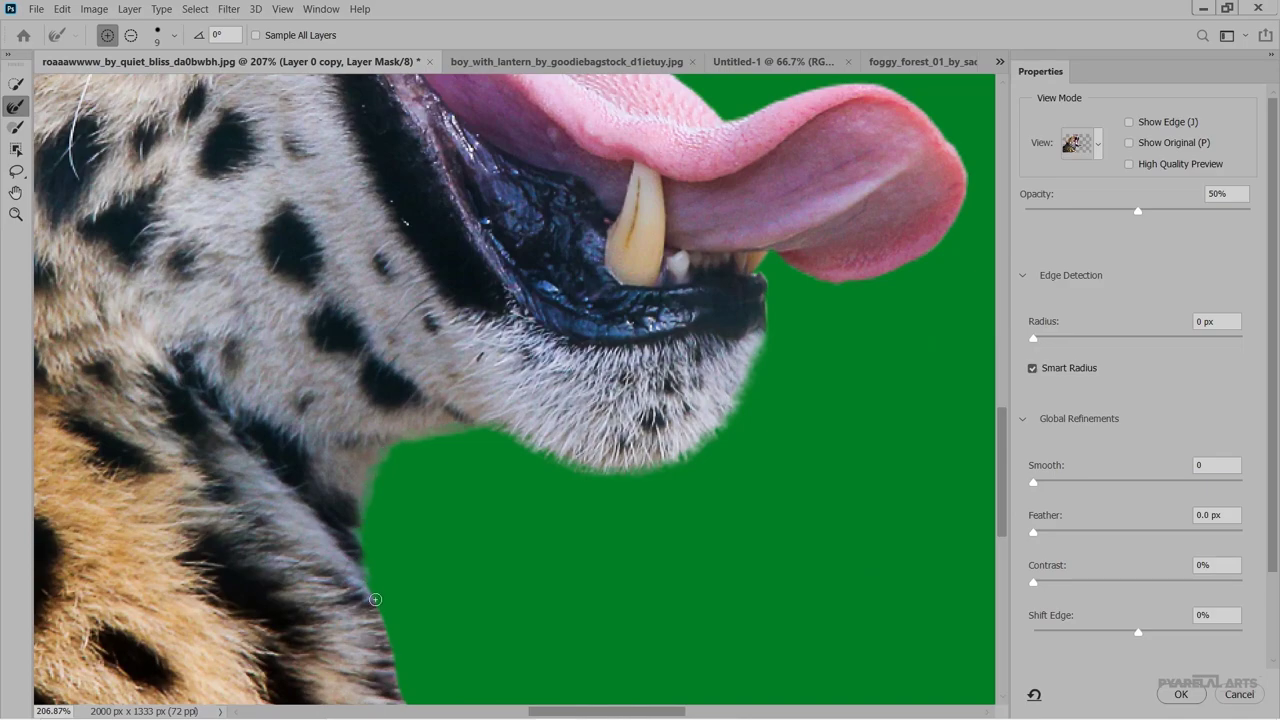
pyautogui.moveTo(375, 599); pyautogui.dragTo(398, 660)
pyautogui.scroll(-3, 421, 553)
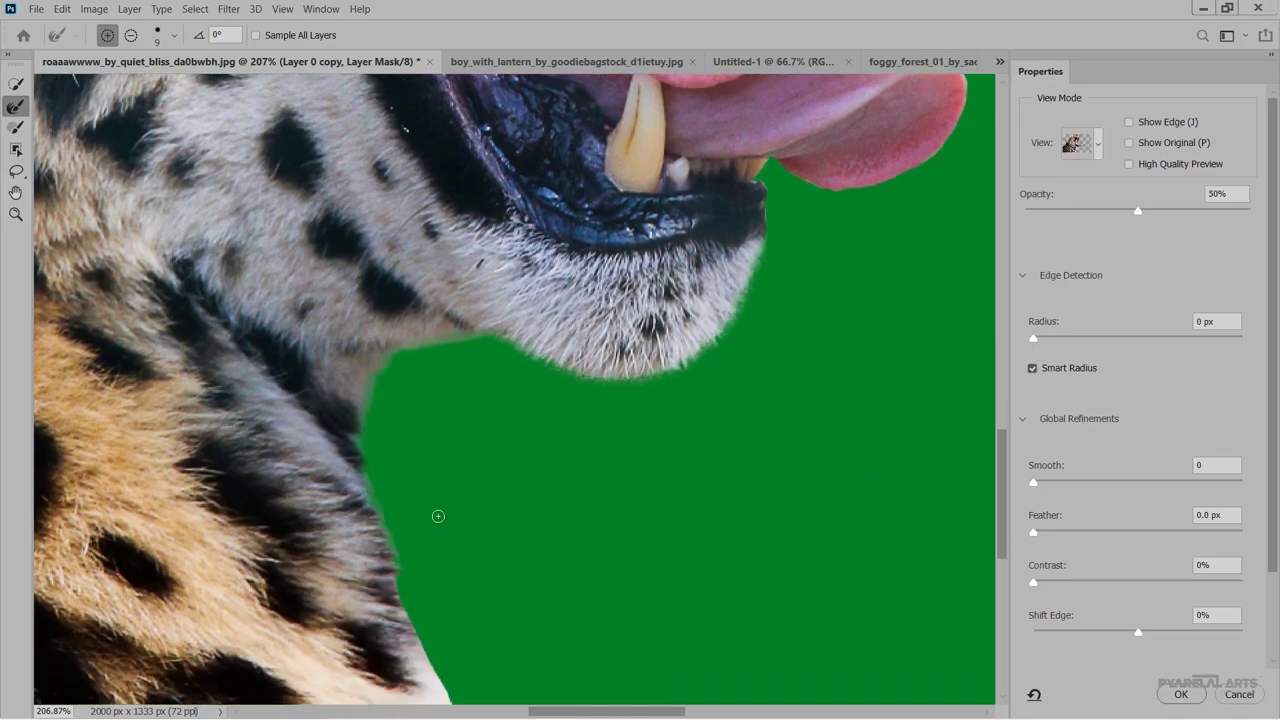
pyautogui.scroll(-6, 438, 516)
pyautogui.scroll(-3, 423, 423)
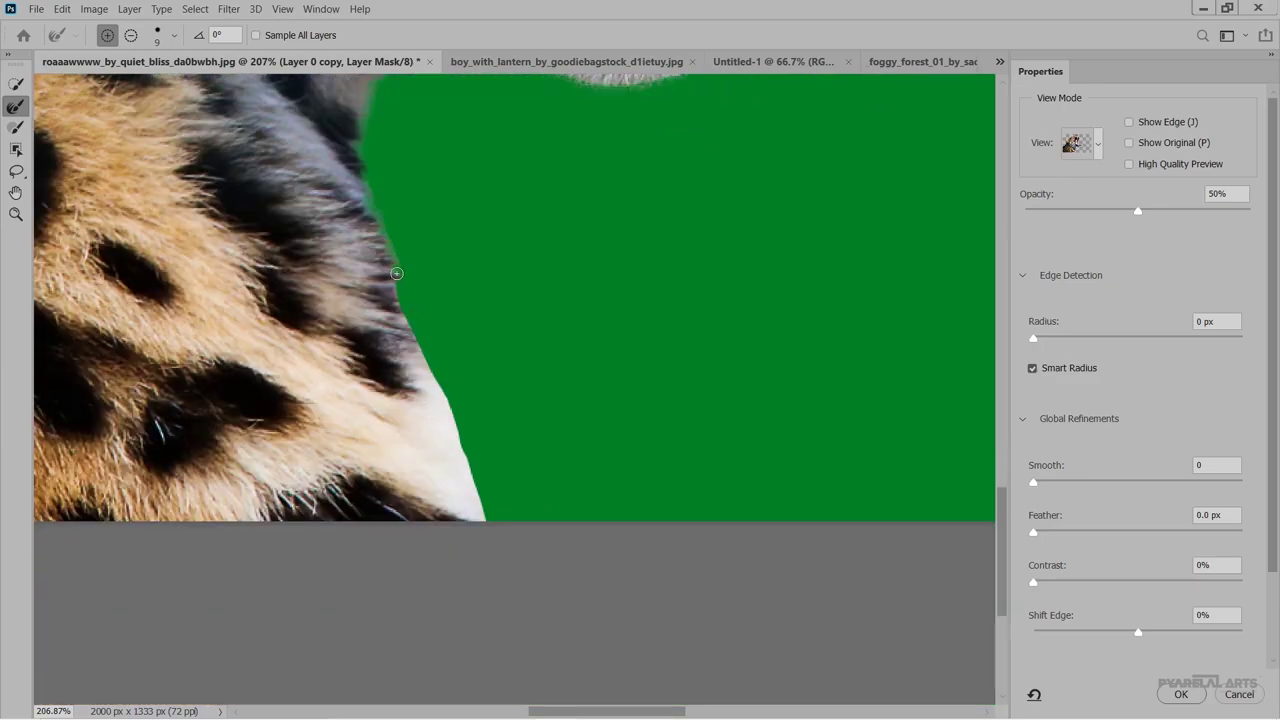
# Enlarge the Refine Edge Brush to 15 and soften the neck edge, then zoom out to check.
pyautogui.press(']')
pyautogui.moveTo(395, 285); pyautogui.dragTo(496, 518)
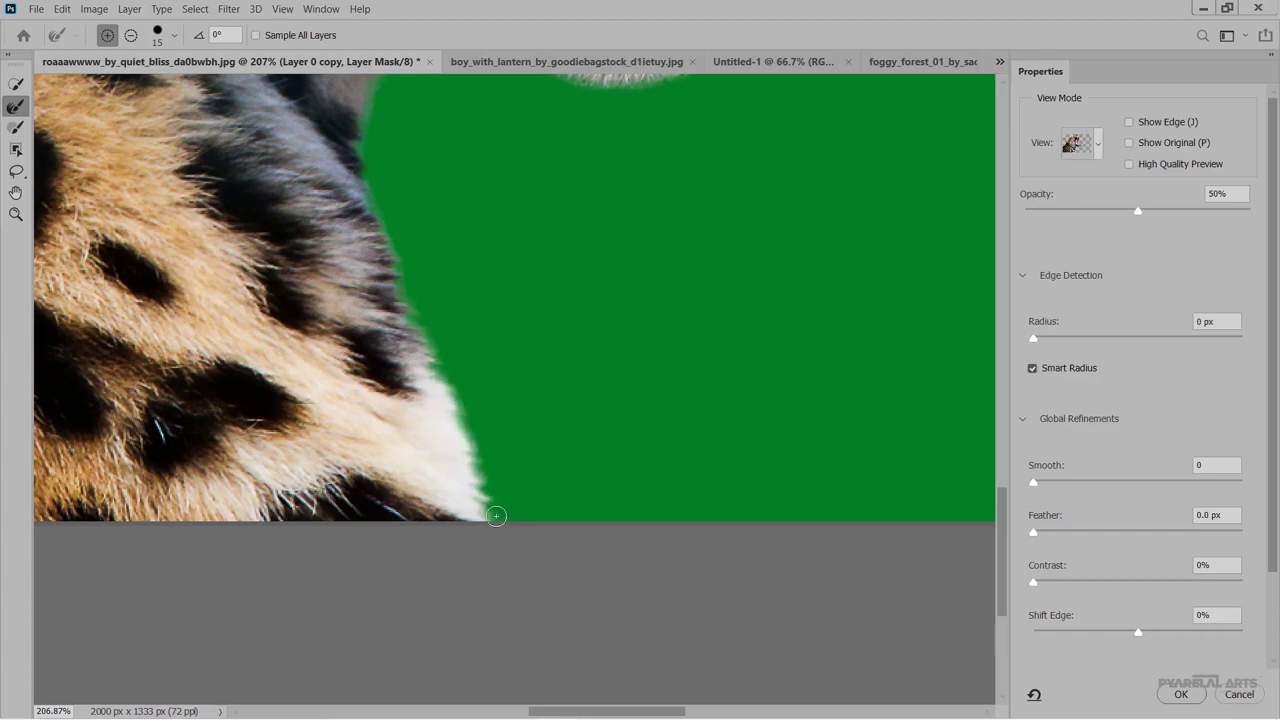
pyautogui.scroll(-3, 581, 480)
pyautogui.scroll(-2, 581, 480)
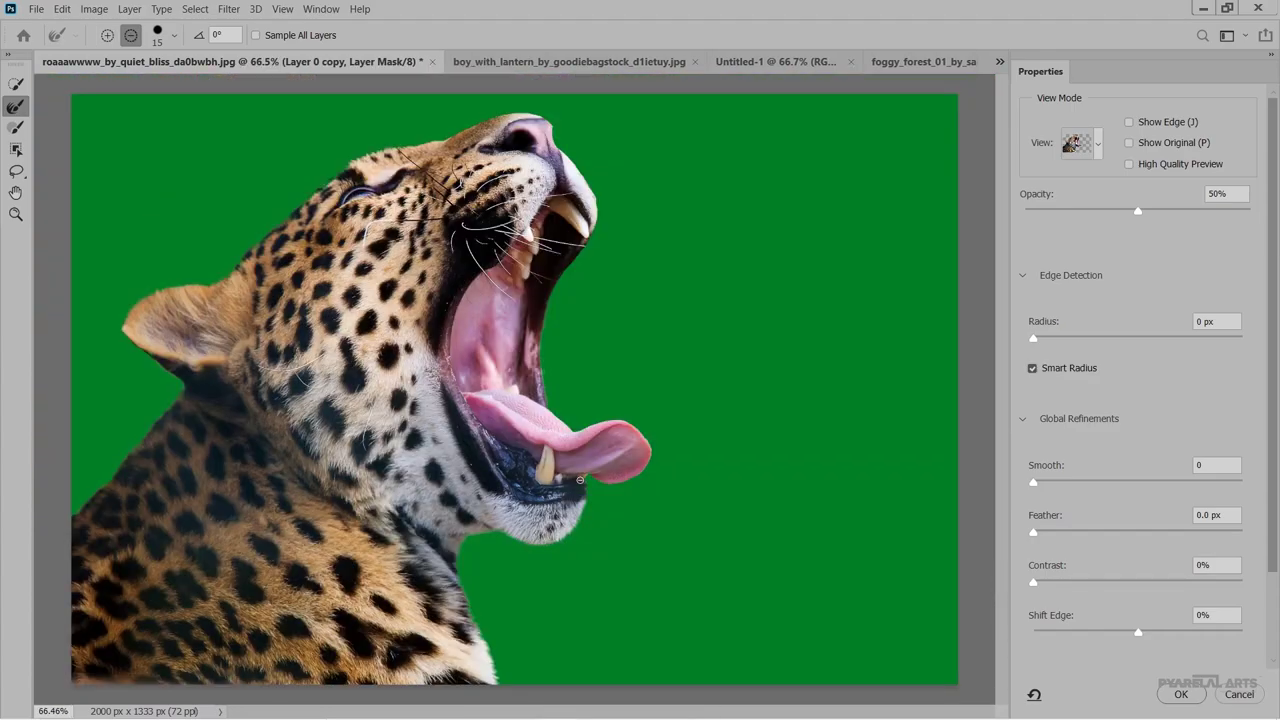
pyautogui.scroll(-2, 581, 480)
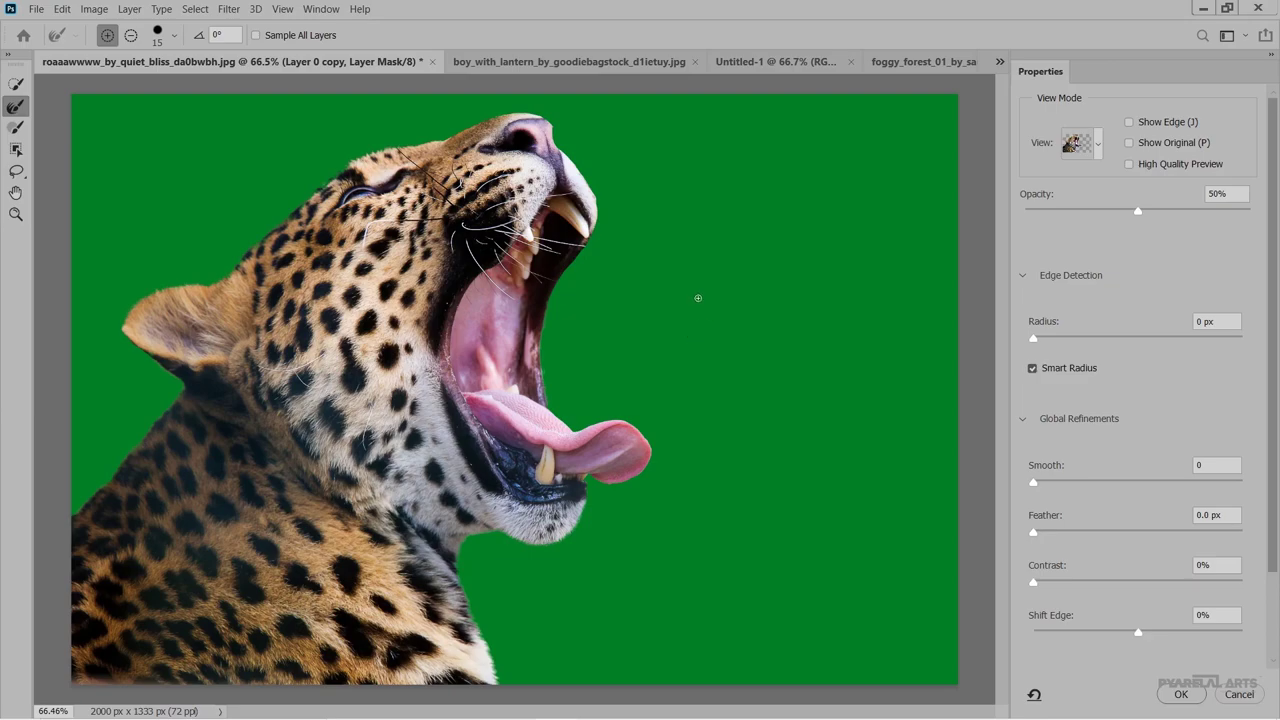
pyautogui.scroll(1, 580, 130)
pyautogui.scroll(2, 580, 130)
# Shrink the Refine Edge Brush to about 9 and refine the nose, right muzzle and lower jaw.
pyautogui.scroll(2, 580, 130)
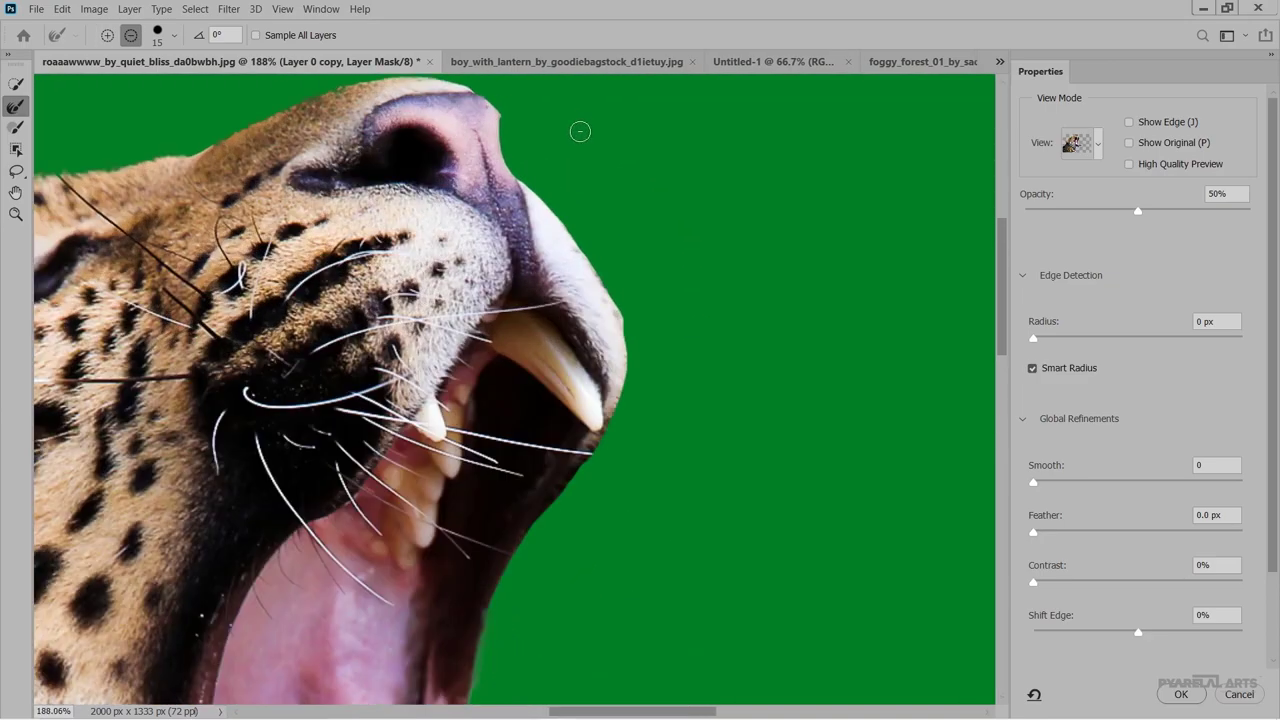
pyautogui.scroll(1, 540, 217)
pyautogui.press('[')
pyautogui.press('[')
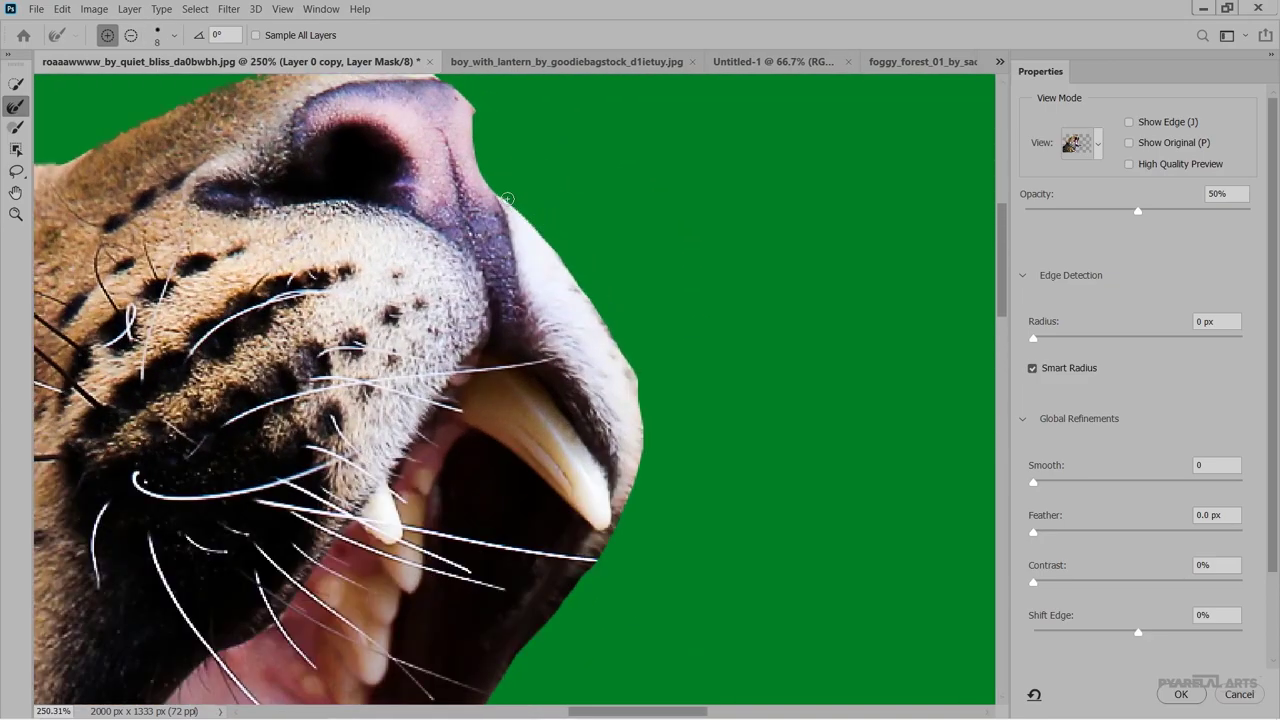
pyautogui.click(508, 199)
pyautogui.moveTo(564, 263)
pyautogui.mouseDown()
pyautogui.moveTo(633, 367)
pyautogui.moveTo(644, 418)
pyautogui.moveTo(640, 480)
pyautogui.moveTo(608, 537)
pyautogui.mouseUp()
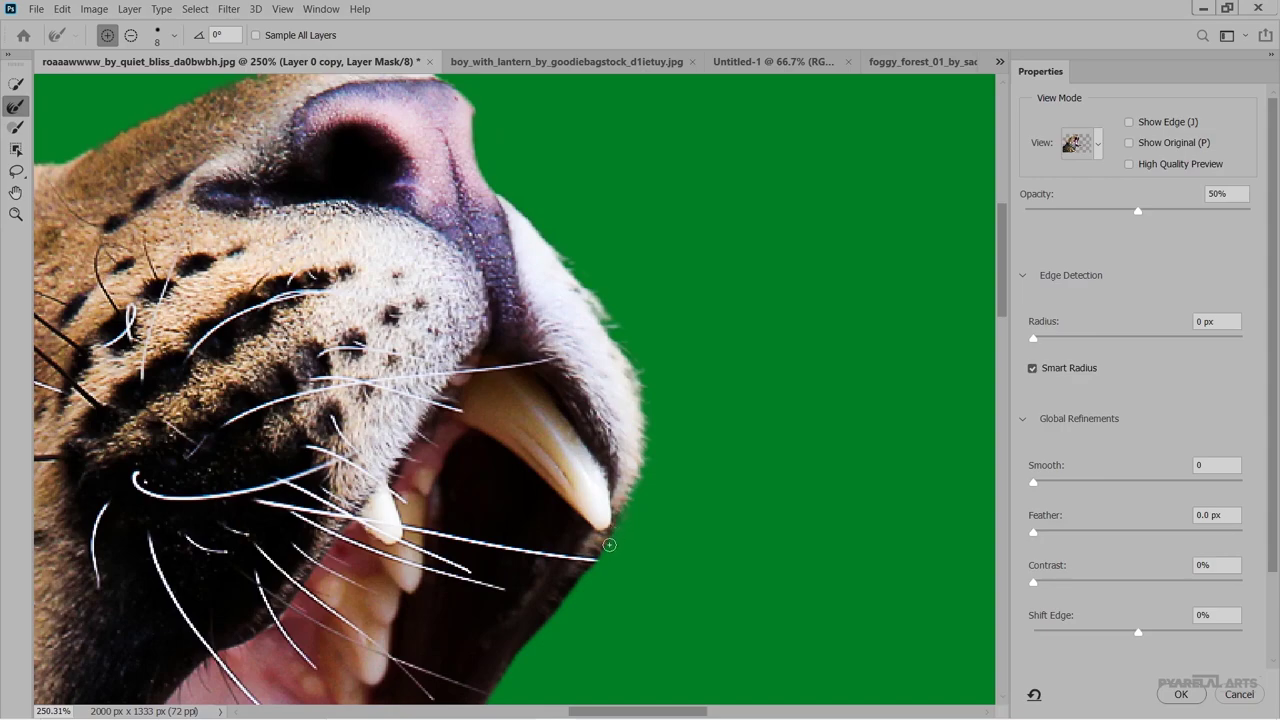
pyautogui.scroll(-2, 650, 470)
pyautogui.scroll(-5, 630, 400)
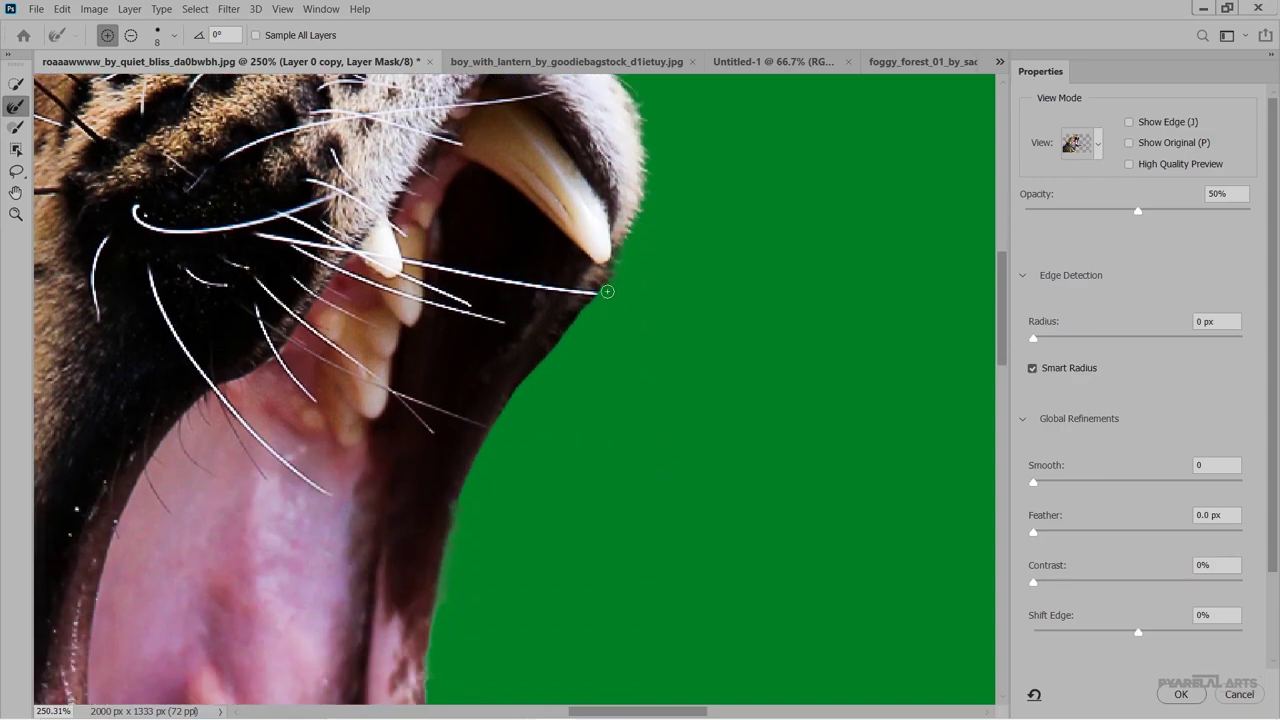
pyautogui.moveTo(594, 303)
pyautogui.mouseDown()
pyautogui.moveTo(517, 383)
pyautogui.moveTo(474, 459)
pyautogui.moveTo(463, 517)
pyautogui.mouseUp()
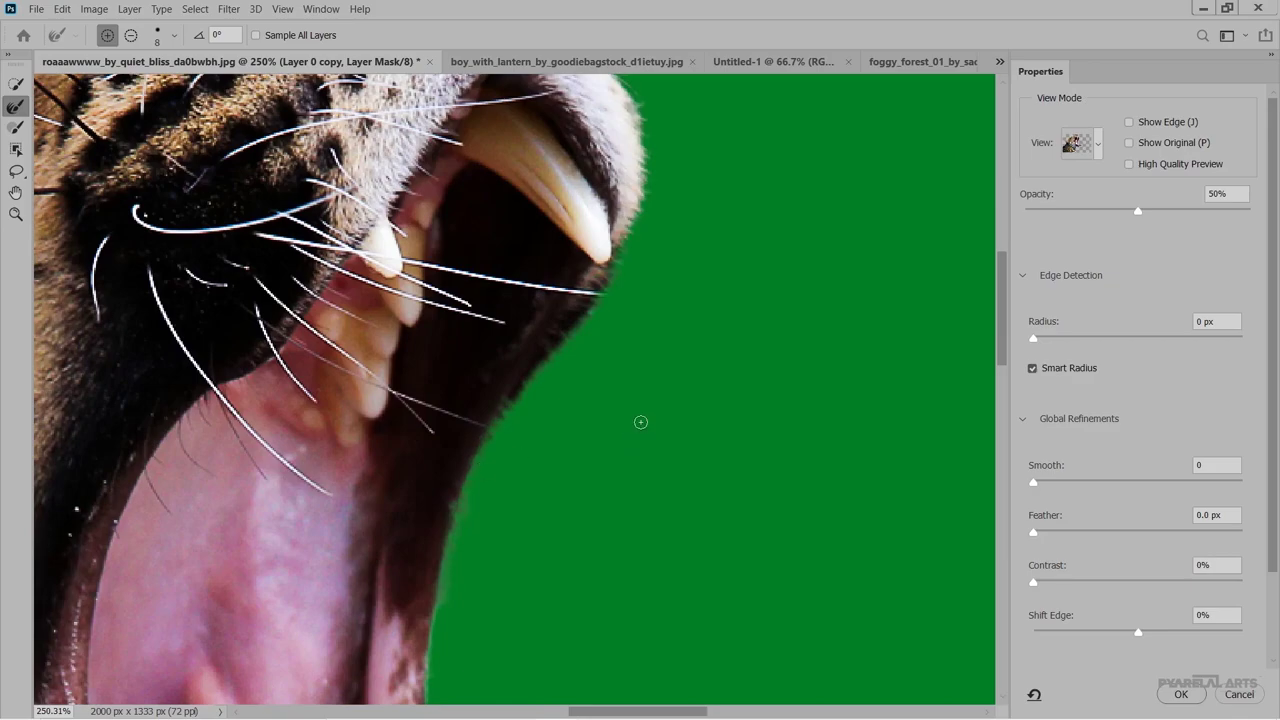
# Refine the nose's right side and top, then fit the view and zoom on the ear.
pyautogui.scroll(2, 641, 422)
pyautogui.scroll(5, 640, 420)
pyautogui.scroll(4, 610, 380)
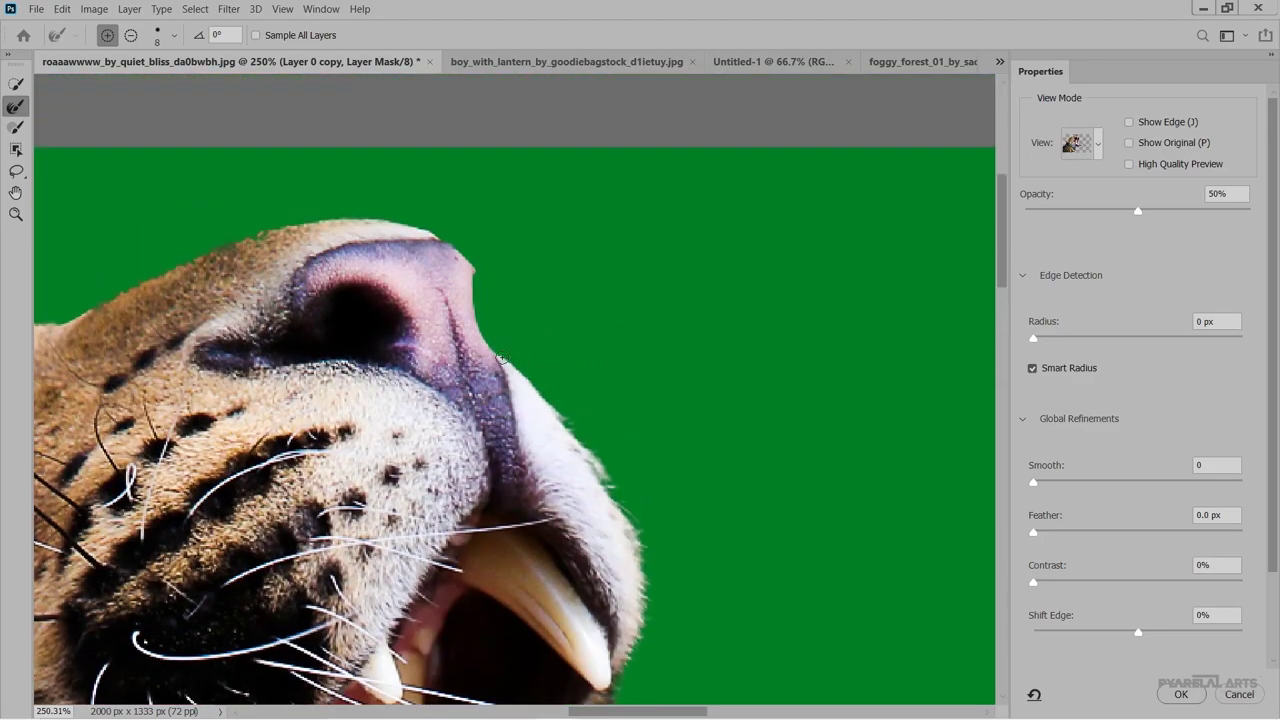
pyautogui.moveTo(498, 353); pyautogui.dragTo(481, 331)
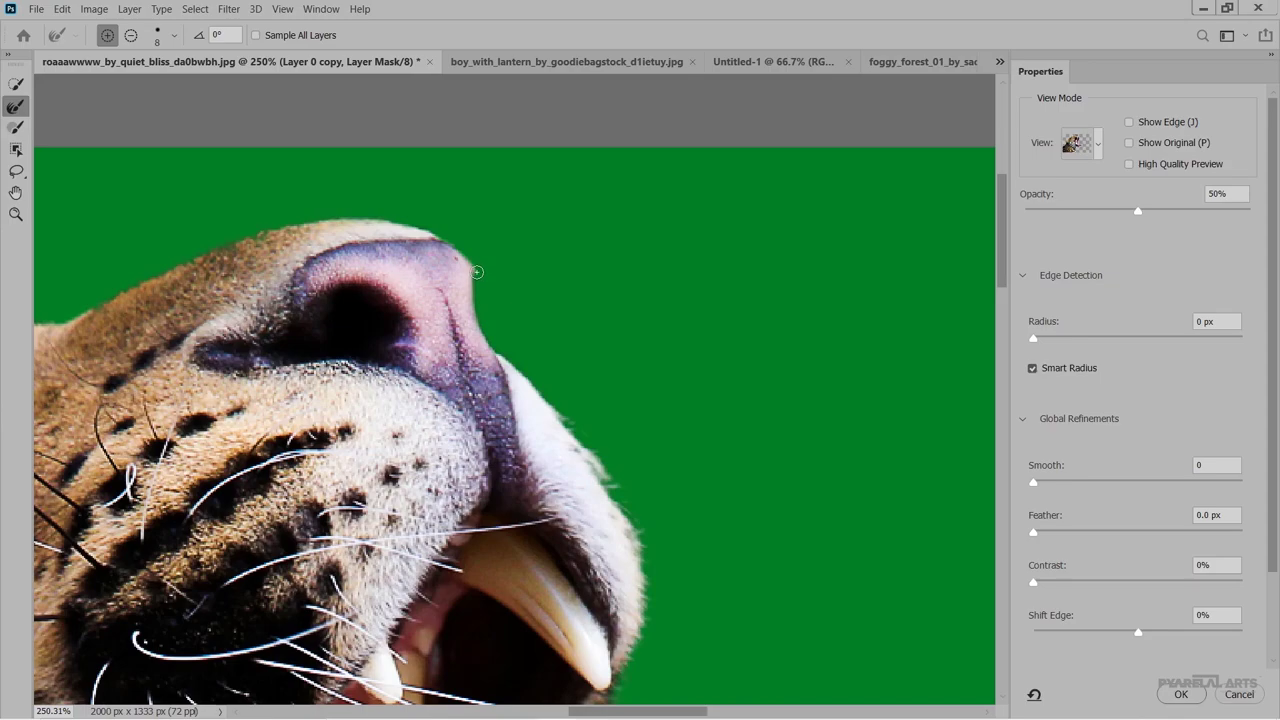
pyautogui.moveTo(432, 231); pyautogui.dragTo(406, 222)
pyautogui.hotkey('ctrl', '0')
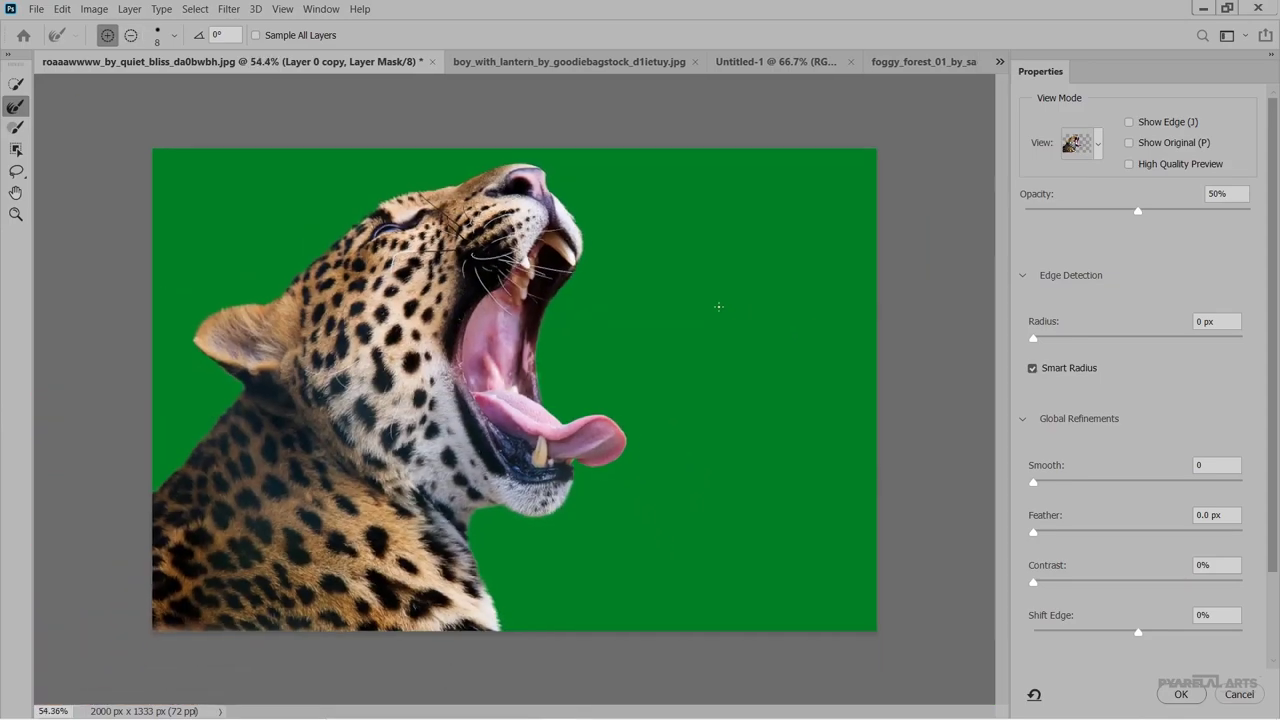
pyautogui.scroll(2, 182, 356)
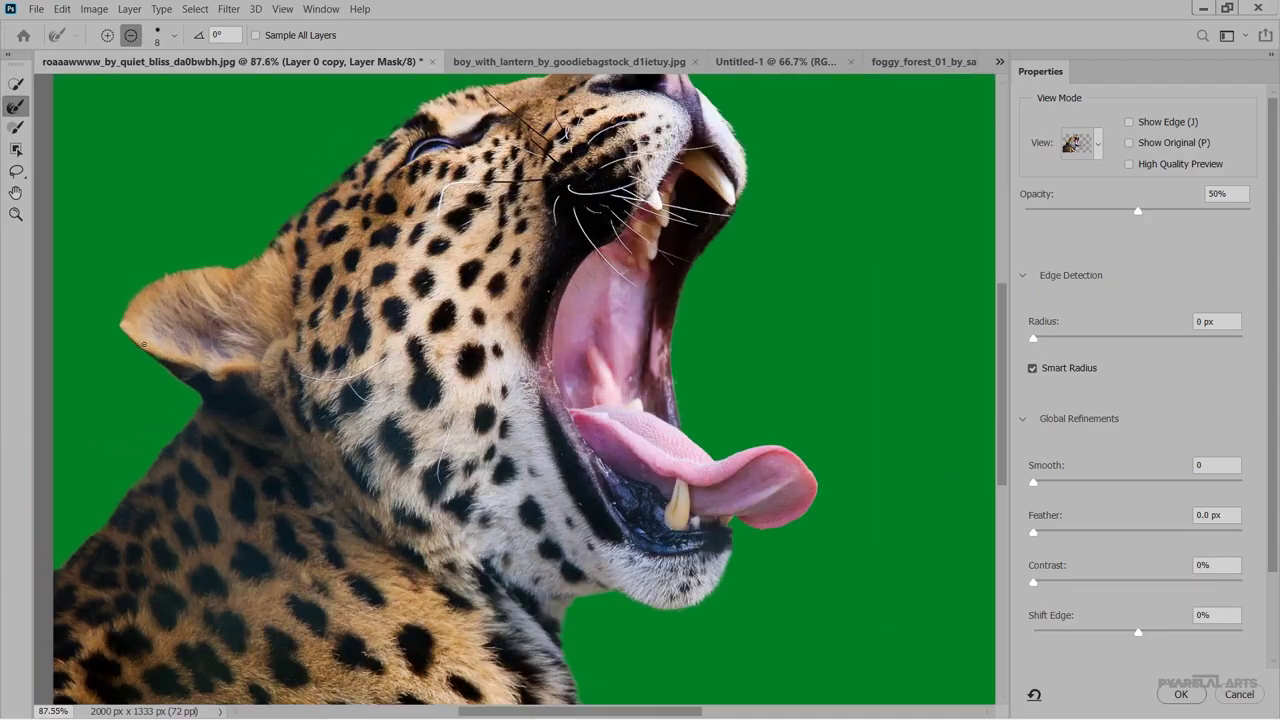
pyautogui.scroll(3, 175, 340)
pyautogui.scroll(3, 165, 325)
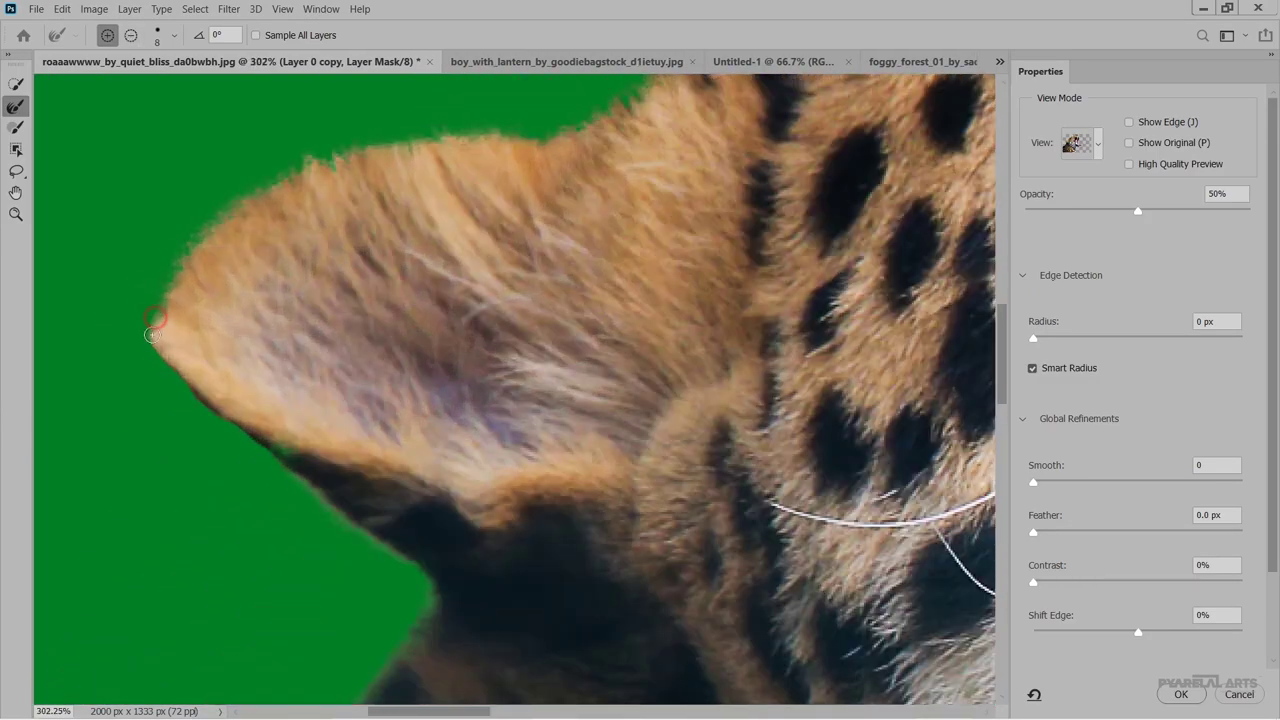
pyautogui.scroll(-4, 377, 396)
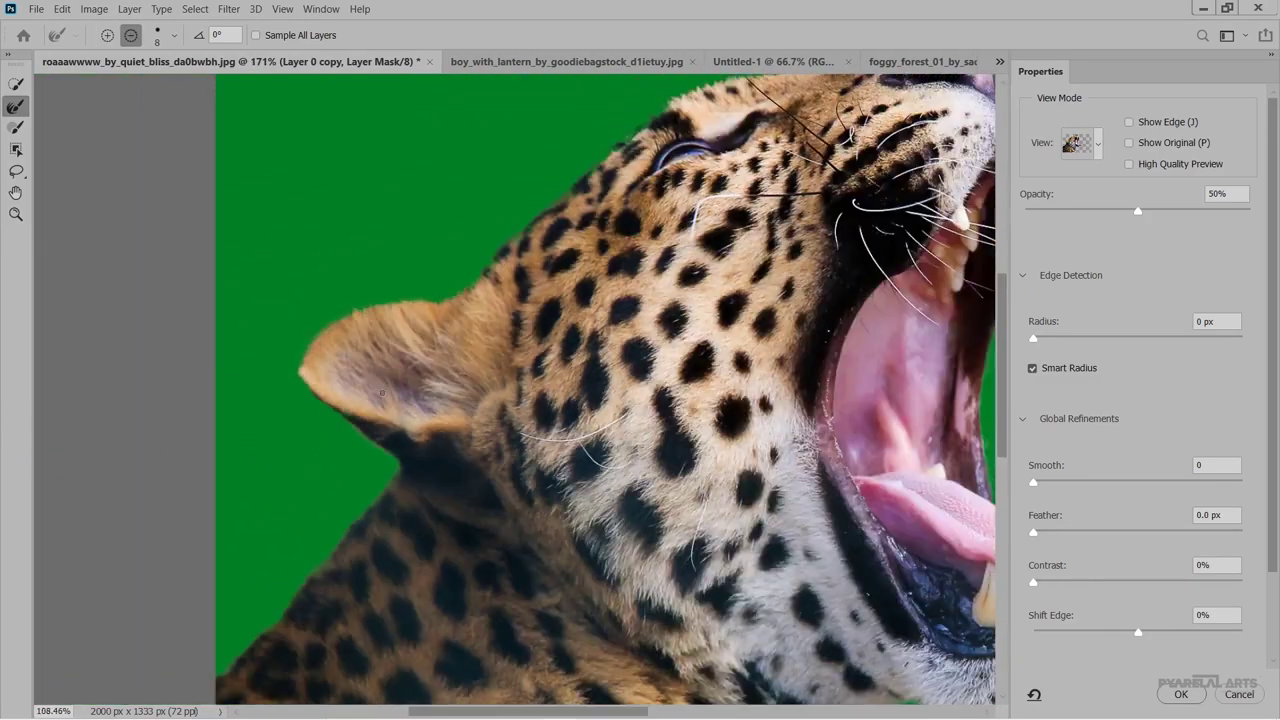
pyautogui.scroll(-4, 377, 396)
pyautogui.scroll(1, 515, 394)
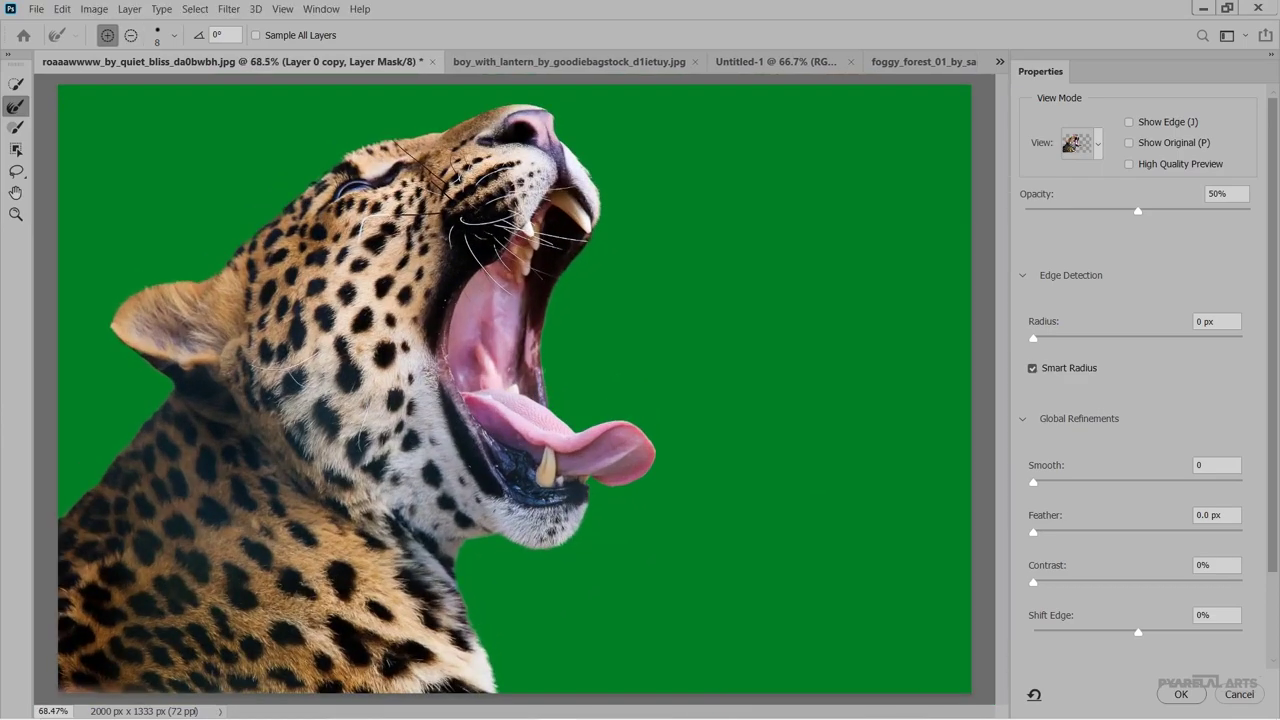
# Apply the refined mask to Layer 0 copy over the green fill.
pyautogui.click(1181, 692)
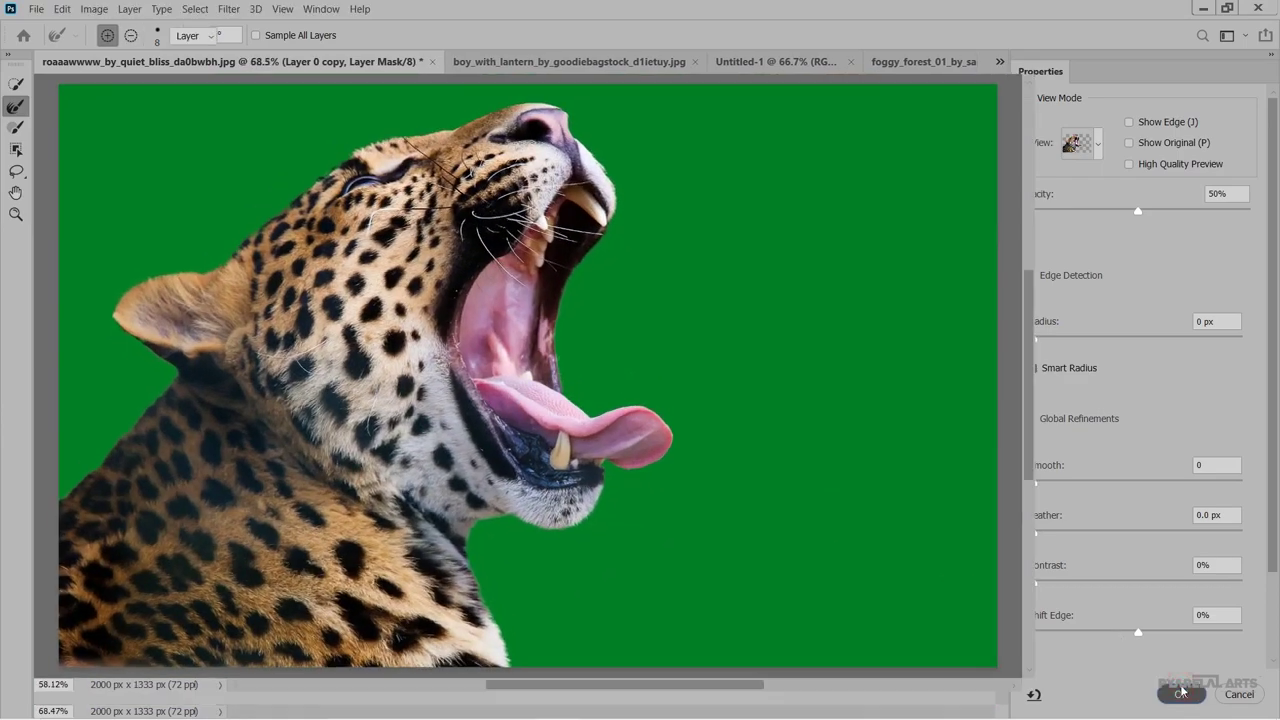
pyautogui.scroll(-2, 668, 499)
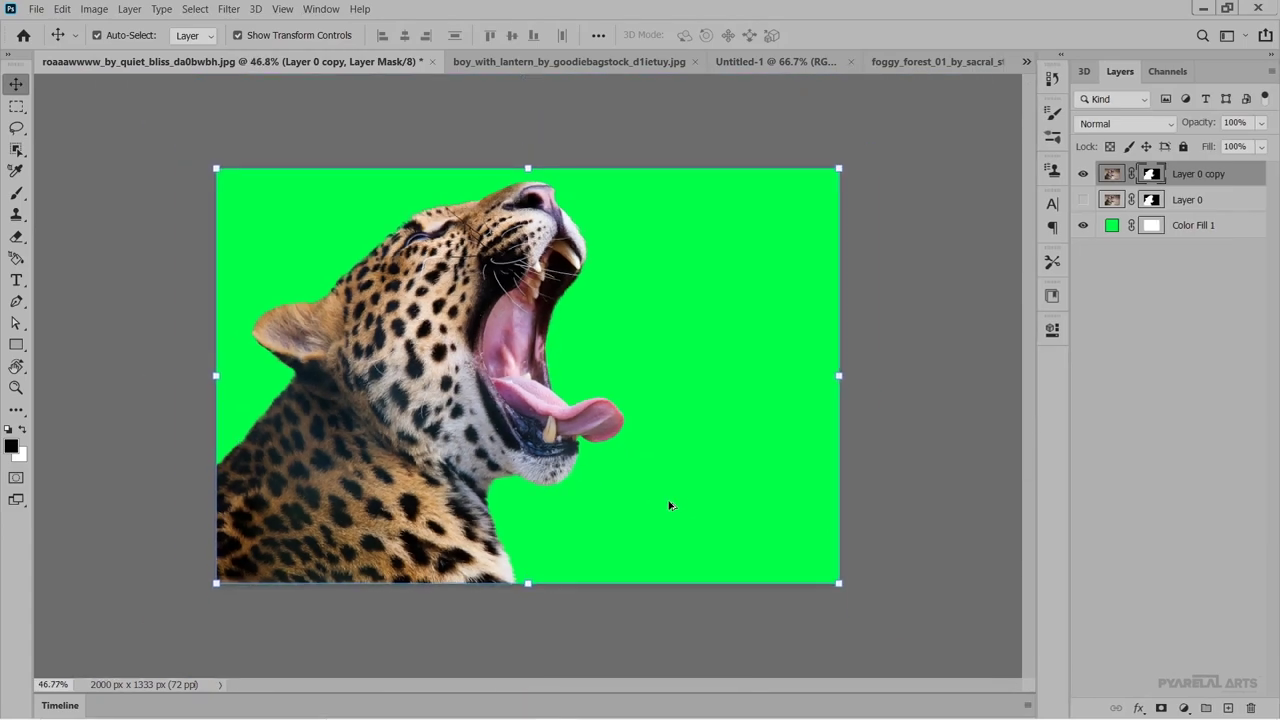
pyautogui.scroll(1, 668, 499)
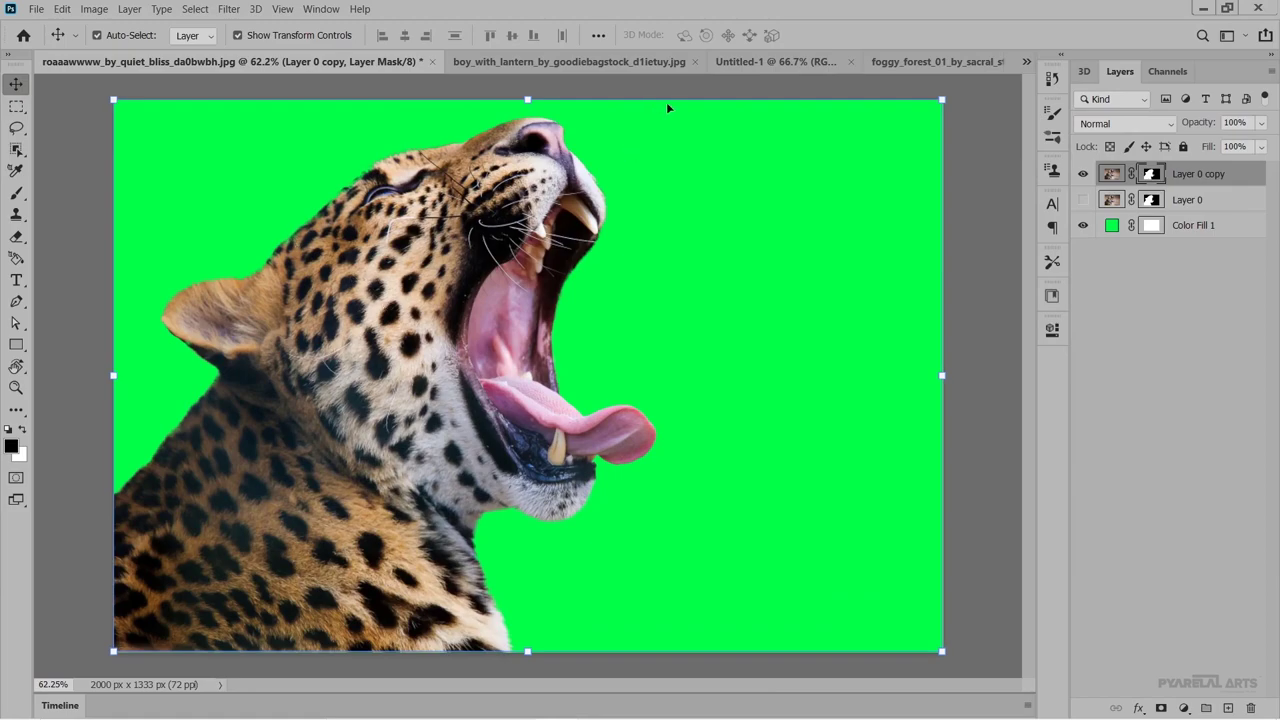
# Drag the leopard layer toward the Untitled-1 document, then return to the leopard document.
pyautogui.moveTo(403, 256); pyautogui.dragTo(739, 62)
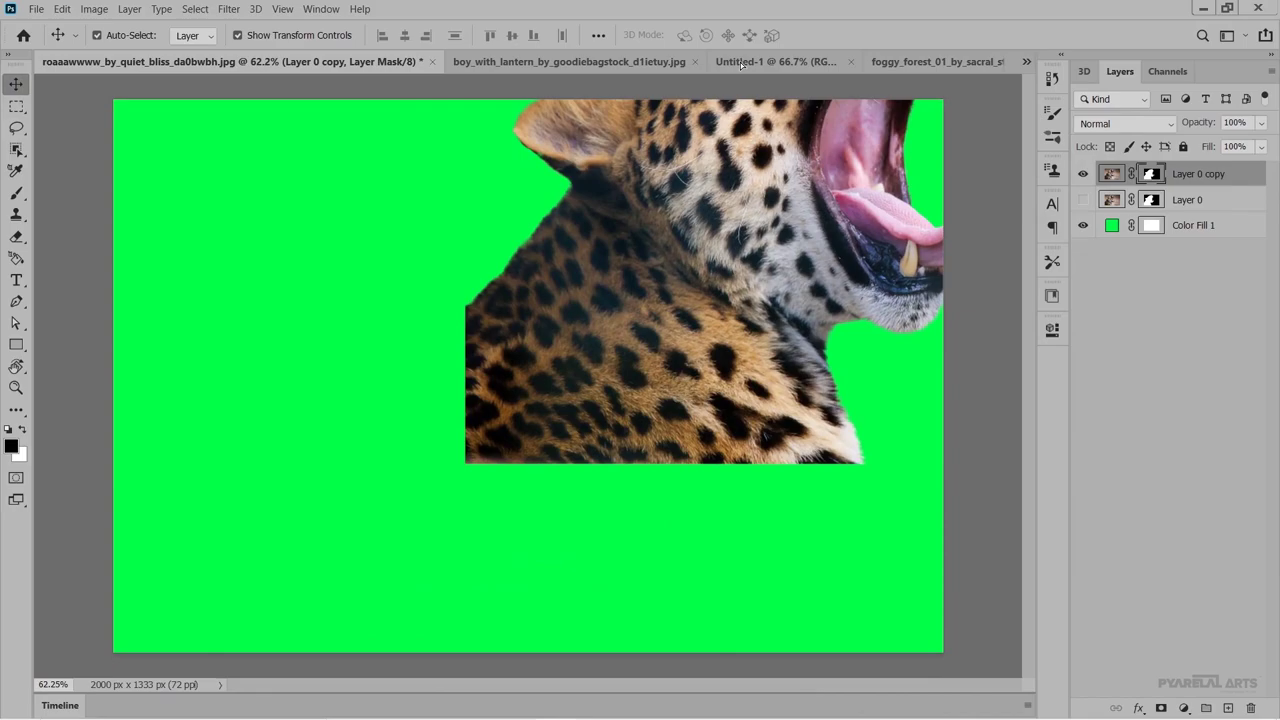
pyautogui.moveTo(740, 62); pyautogui.dragTo(742, 65)
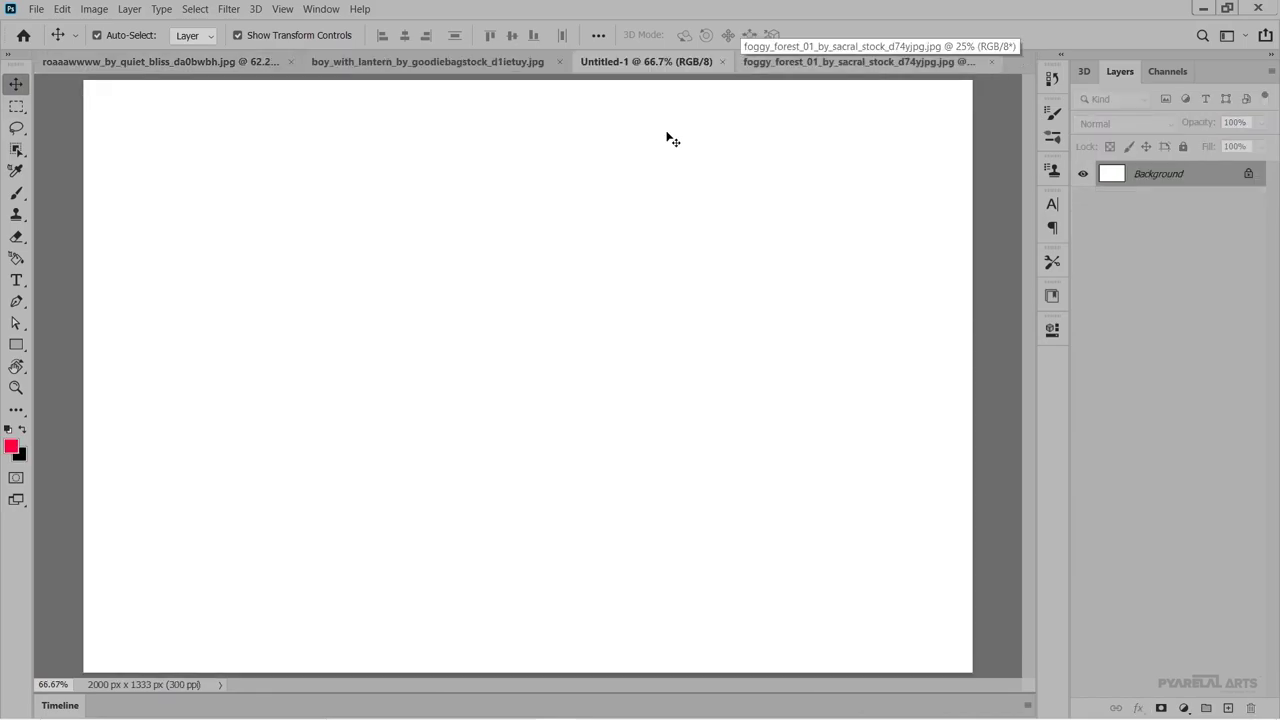
pyautogui.click(240, 63)
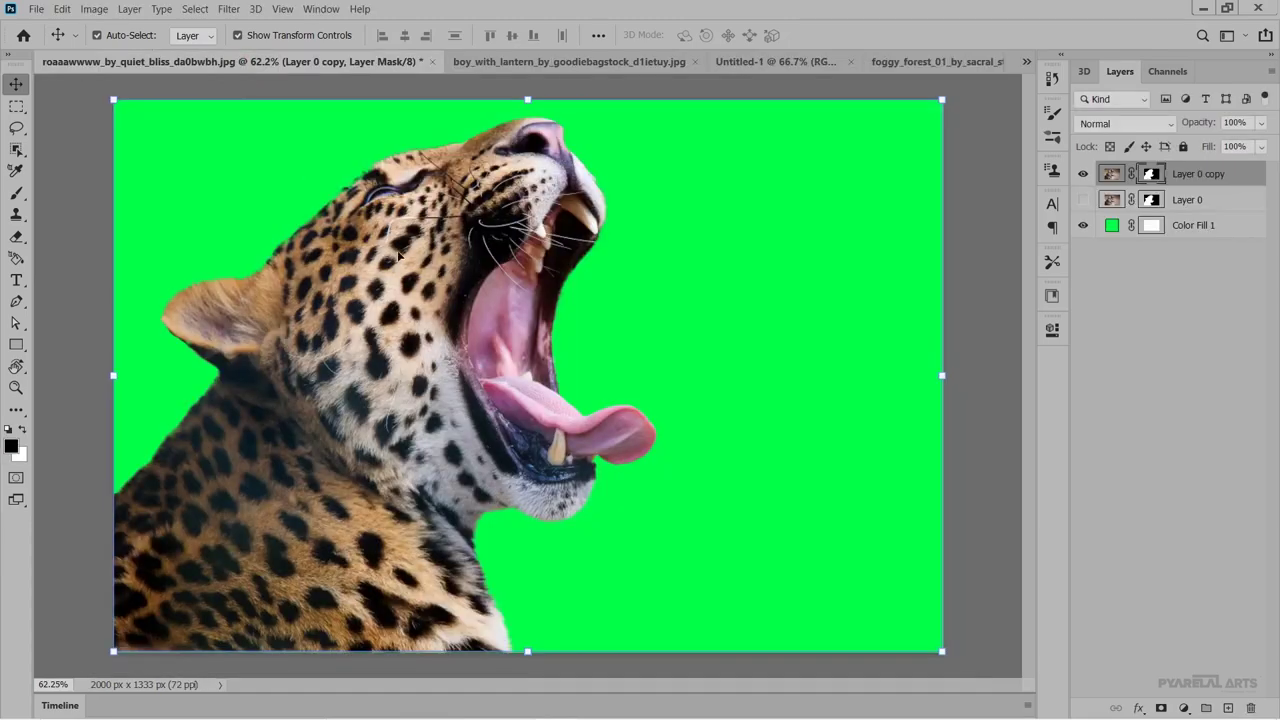
# Drag the masked leopard layer into Untitled-1 and position it on the canvas.
pyautogui.moveTo(400, 257)
pyautogui.mouseDown()
pyautogui.moveTo(750, 62)
pyautogui.moveTo(535, 271)
pyautogui.mouseUp()
pyautogui.scroll(-3, 563, 342)
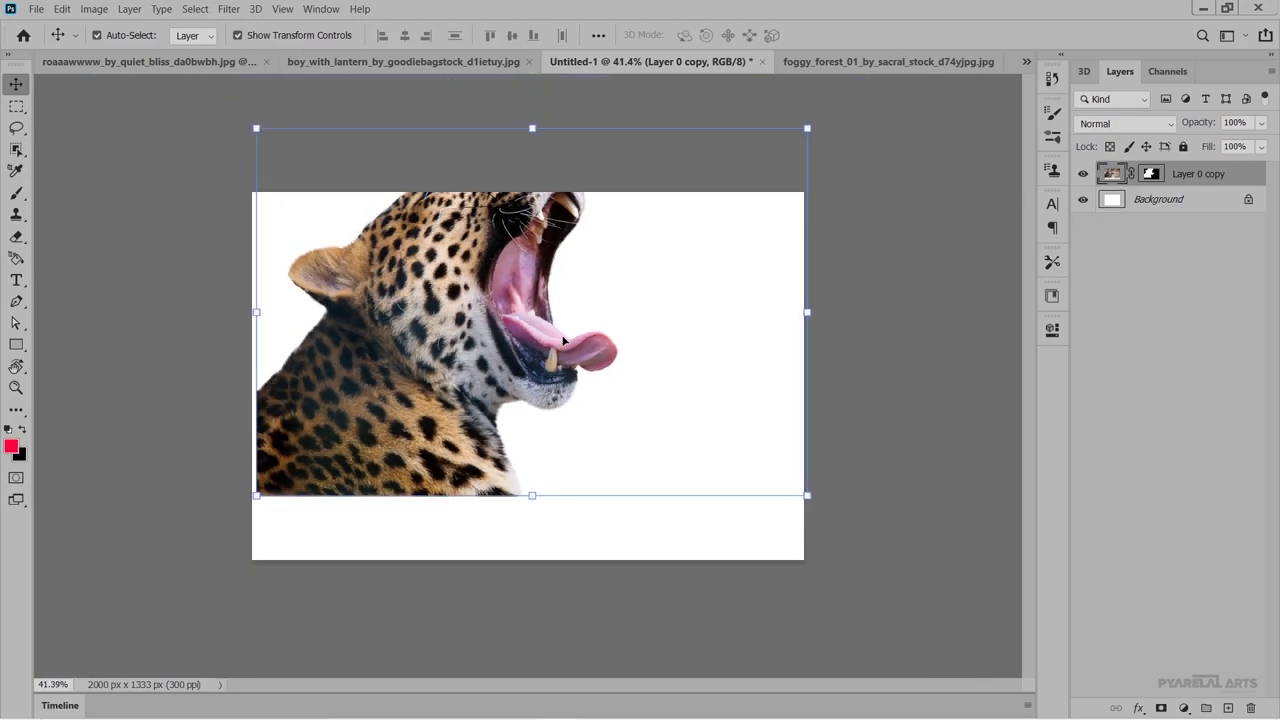
pyautogui.moveTo(418, 331)
pyautogui.mouseDown()
pyautogui.moveTo(400, 395)
pyautogui.moveTo(412, 382)
pyautogui.mouseUp()
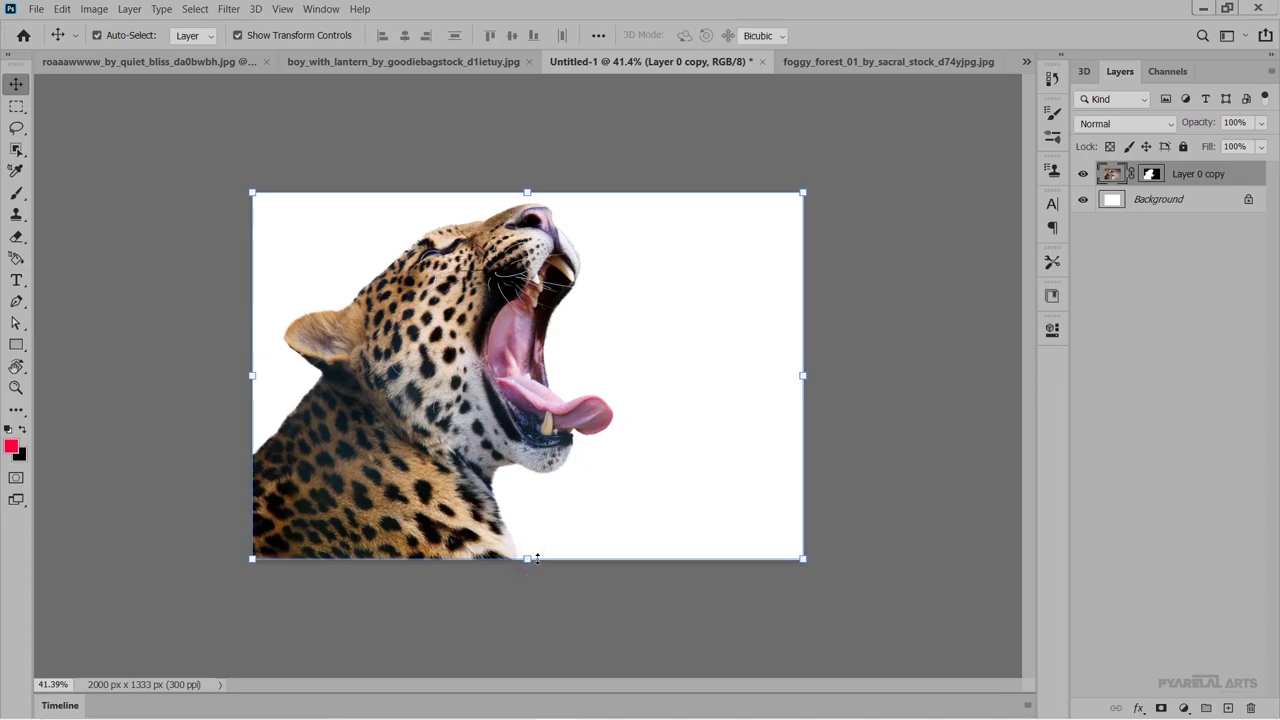
# Scale the leopard up to about 104% to fill the canvas, undoing a trial 93% shrink.
pyautogui.moveTo(534, 560); pyautogui.dragTo(539, 544)
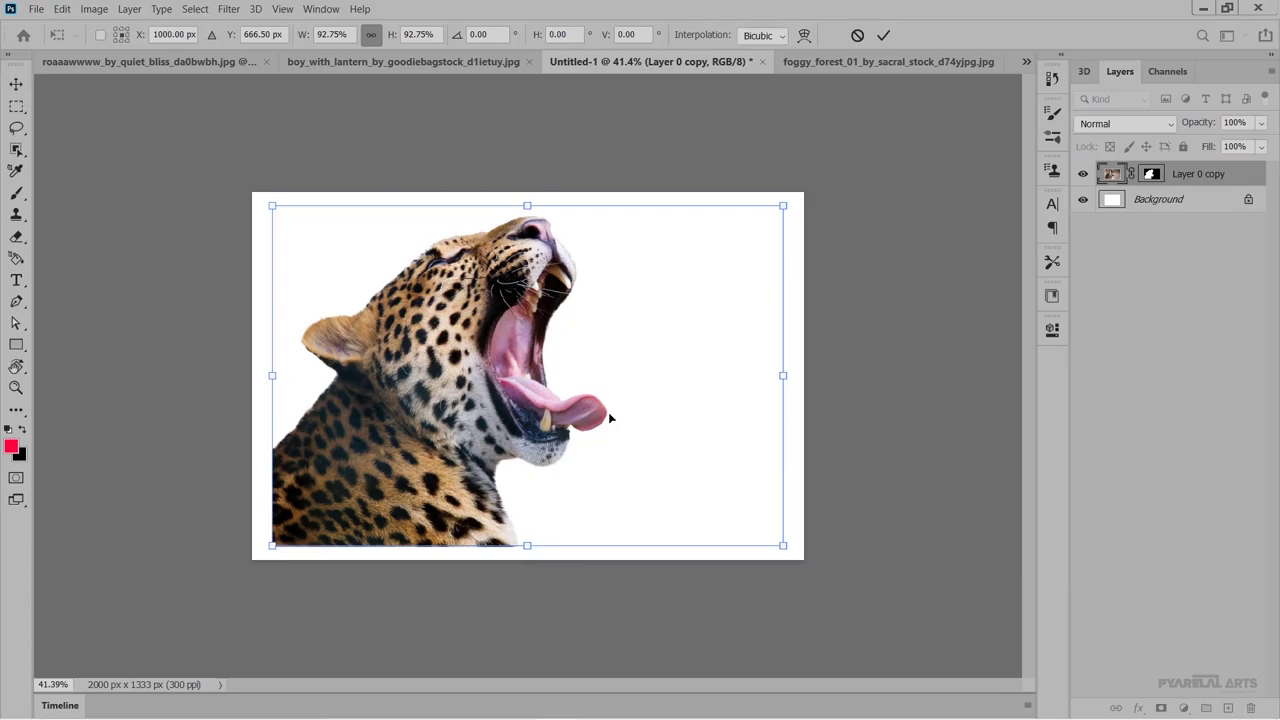
pyautogui.click(883, 35)
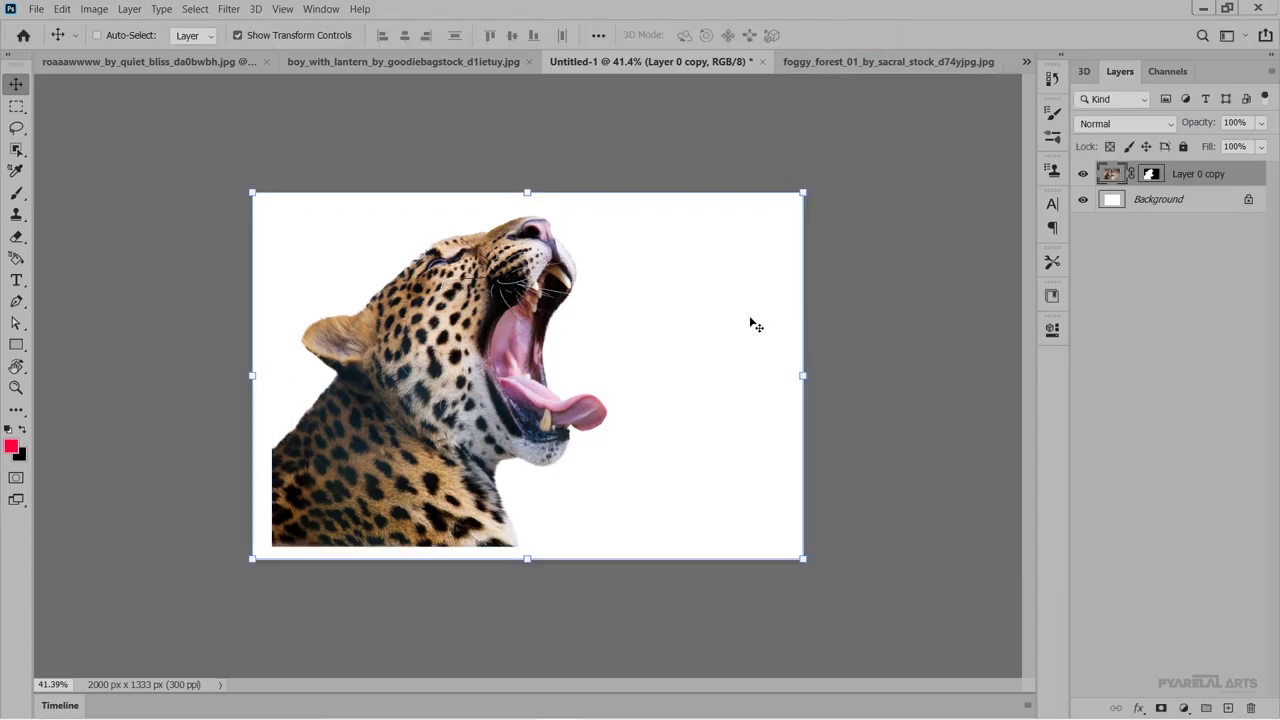
pyautogui.hotkey('ctrl', 'z')
pyautogui.moveTo(527, 562); pyautogui.dragTo(527, 566)
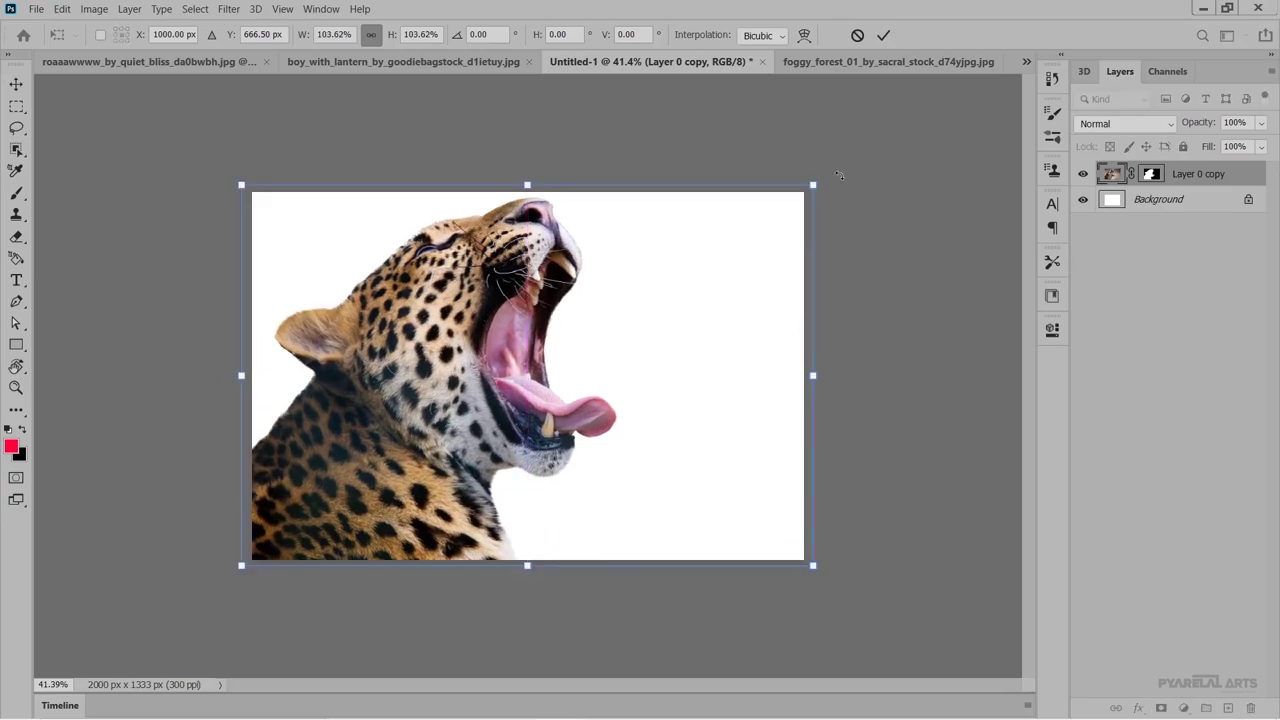
pyautogui.click(884, 35)
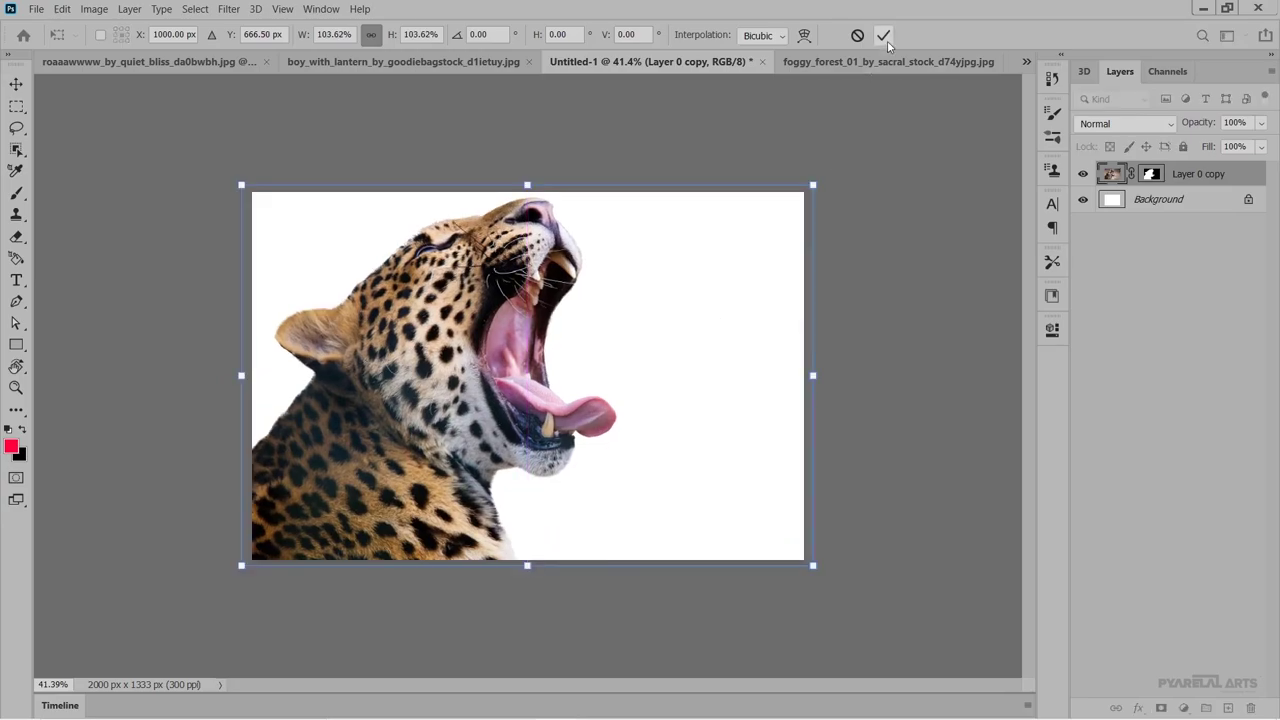
# Add a near-black (141414) Solid Color fill layer directly above the white Background.
pyautogui.click(1205, 199)
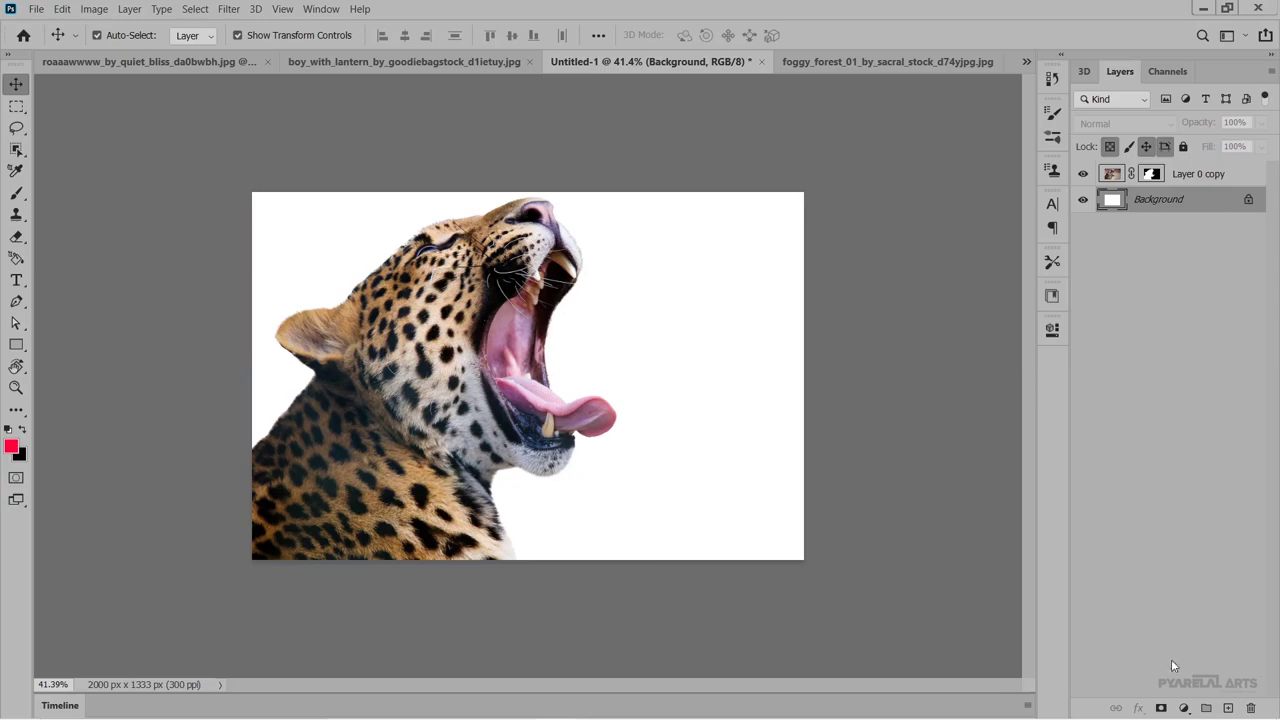
pyautogui.click(1183, 708)
pyautogui.click(1203, 419)
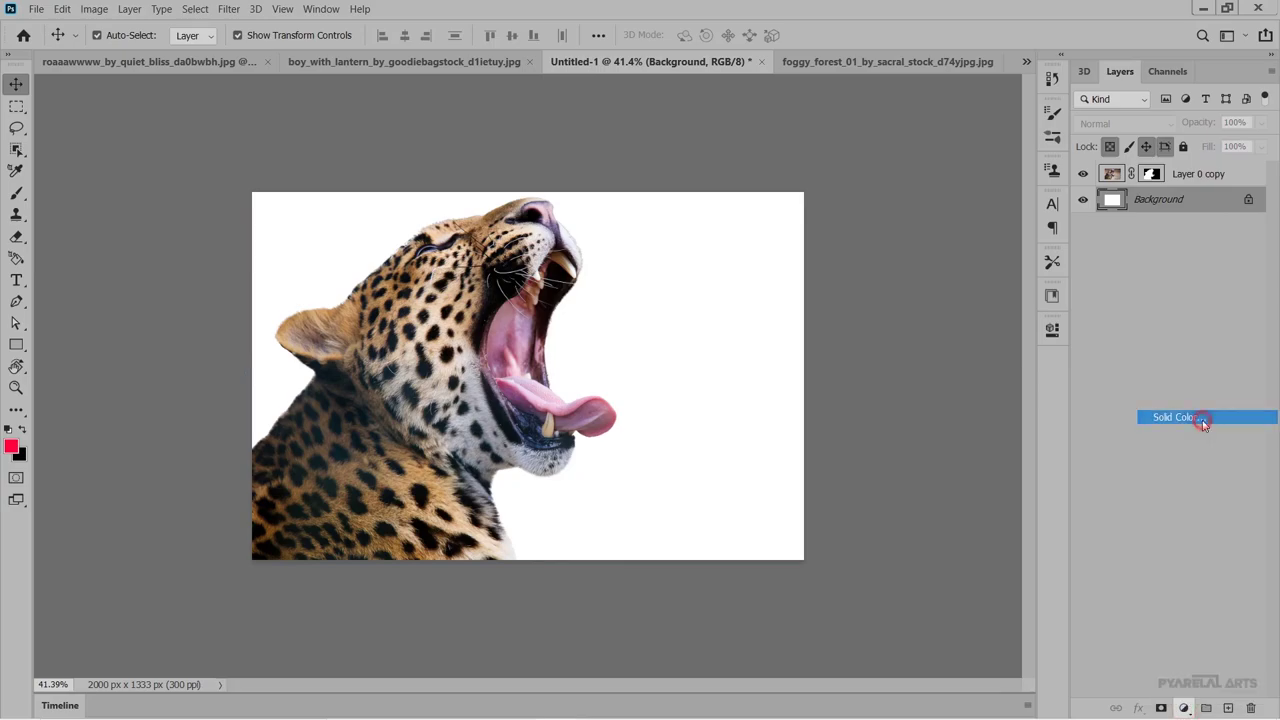
pyautogui.moveTo(855, 402); pyautogui.dragTo(840, 418)
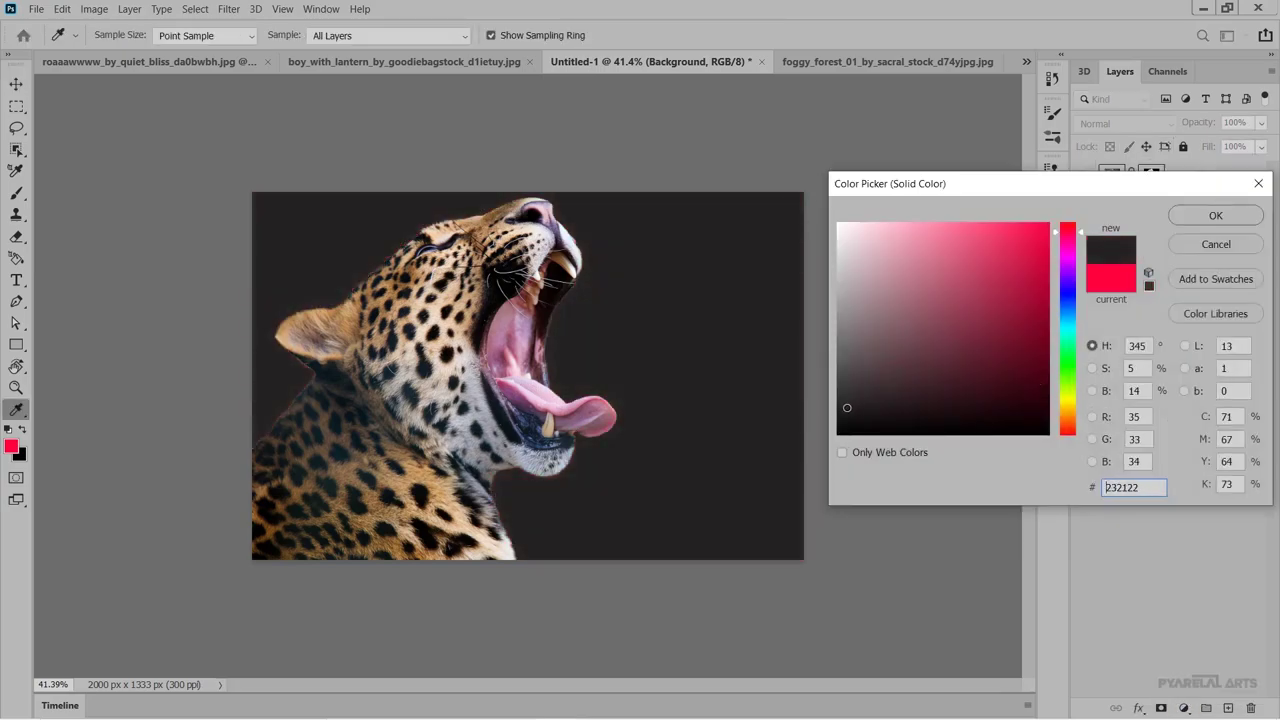
pyautogui.click(1215, 215)
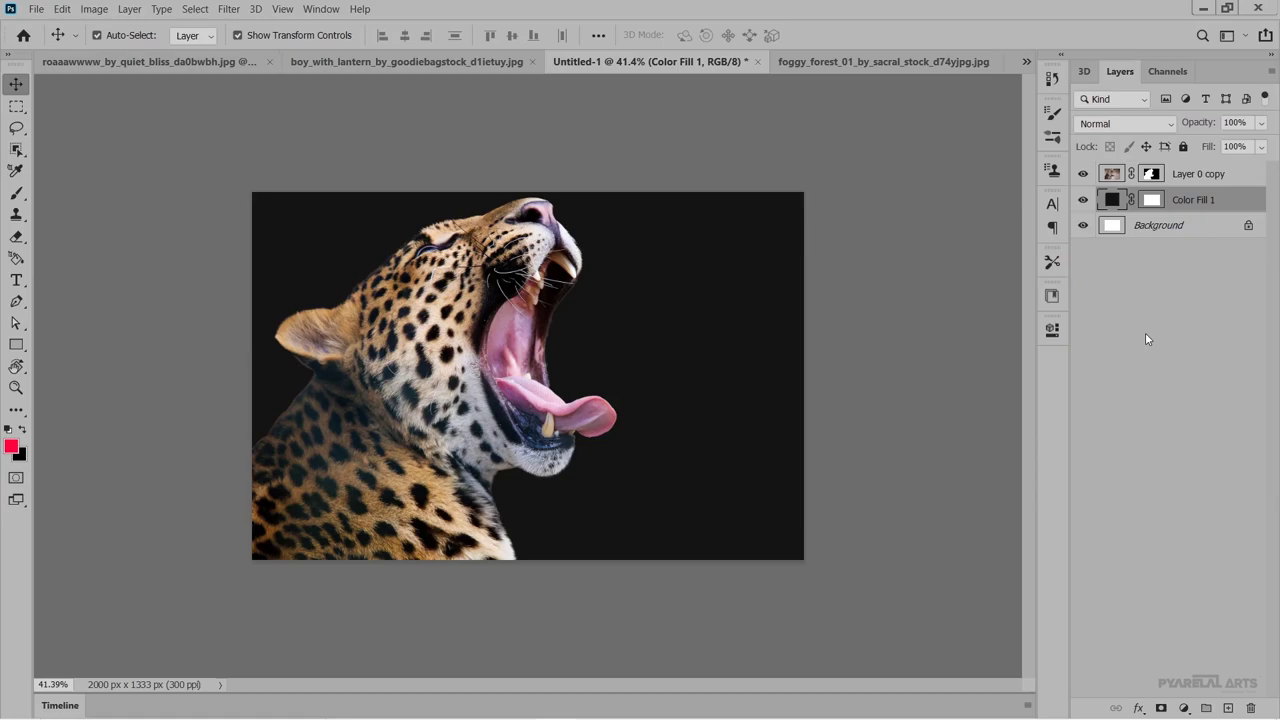
# Apply Layer 0 copy's mask, then add a new Layer 1 clipped to the leopard.
pyautogui.rightClick(1150, 176)
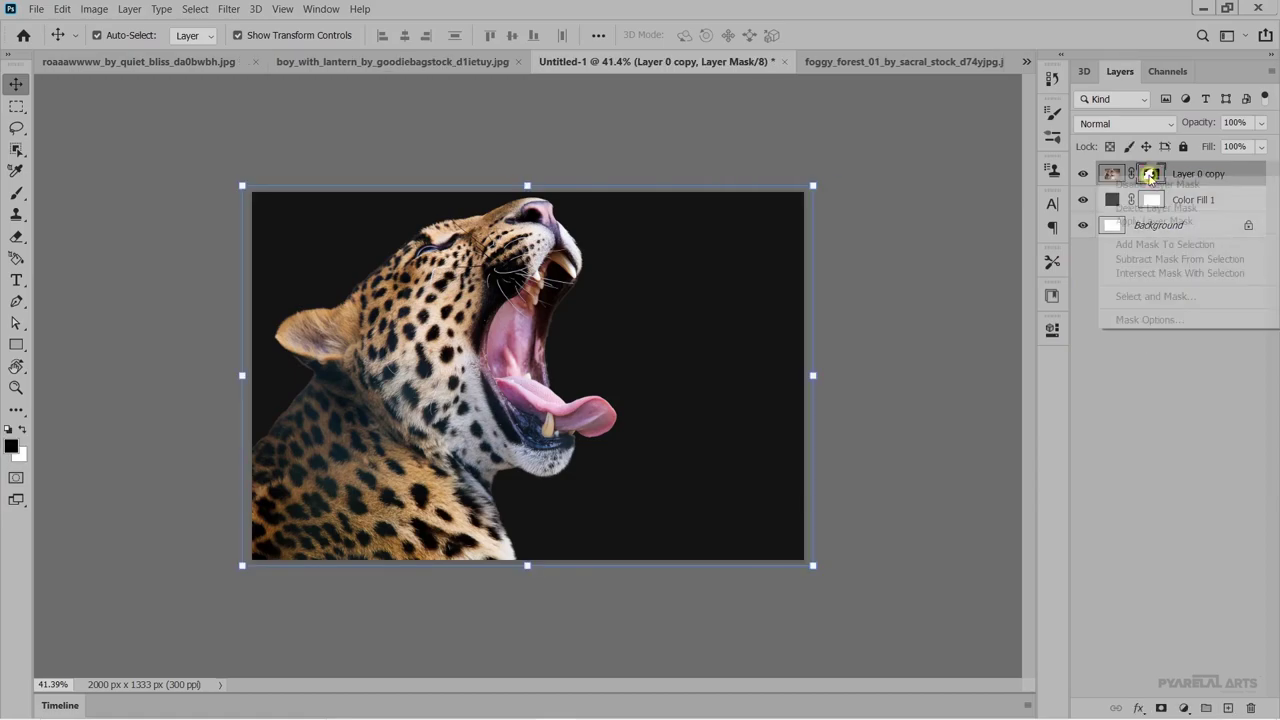
pyautogui.click(1160, 221)
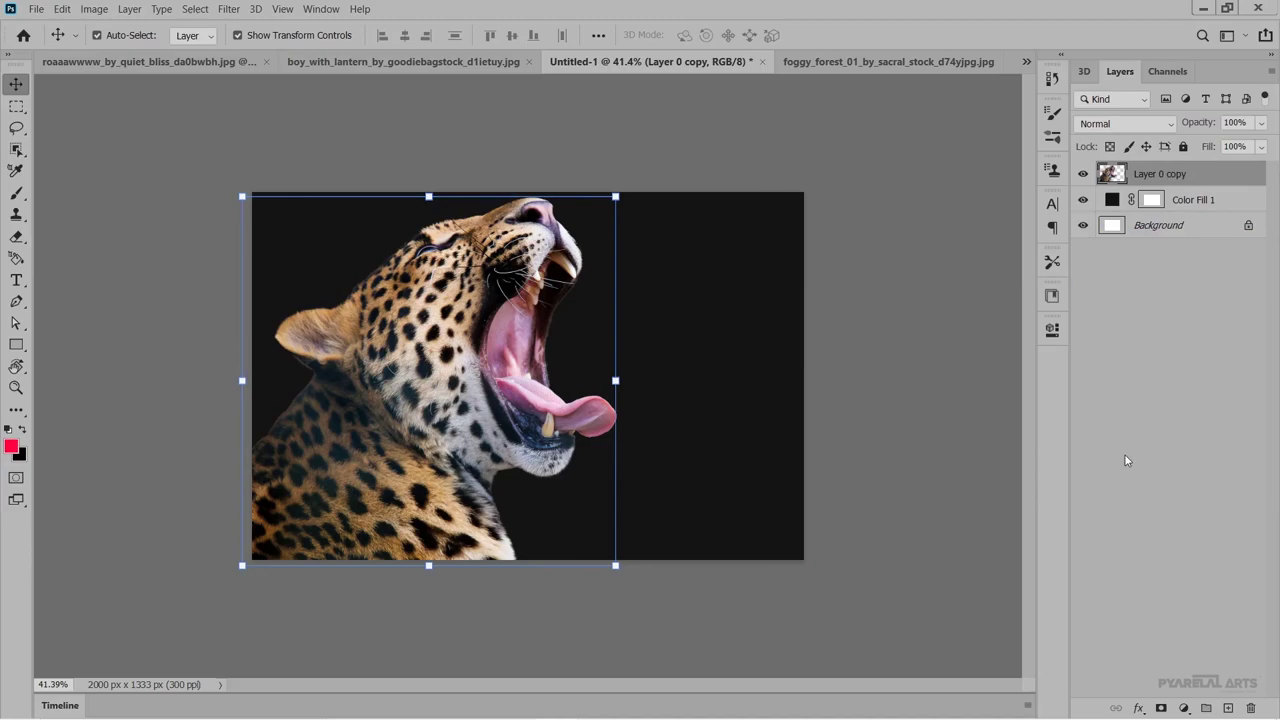
pyautogui.click(1226, 708)
pyautogui.rightClick(1176, 180)
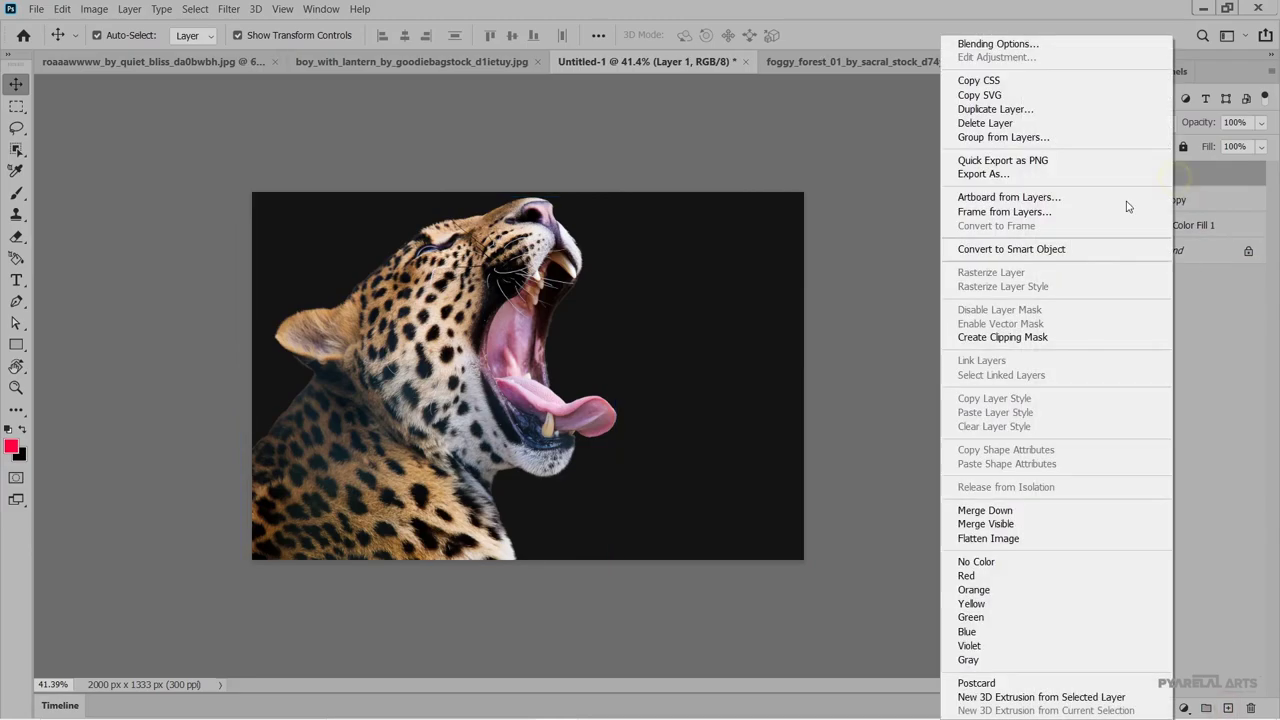
pyautogui.click(1158, 338)
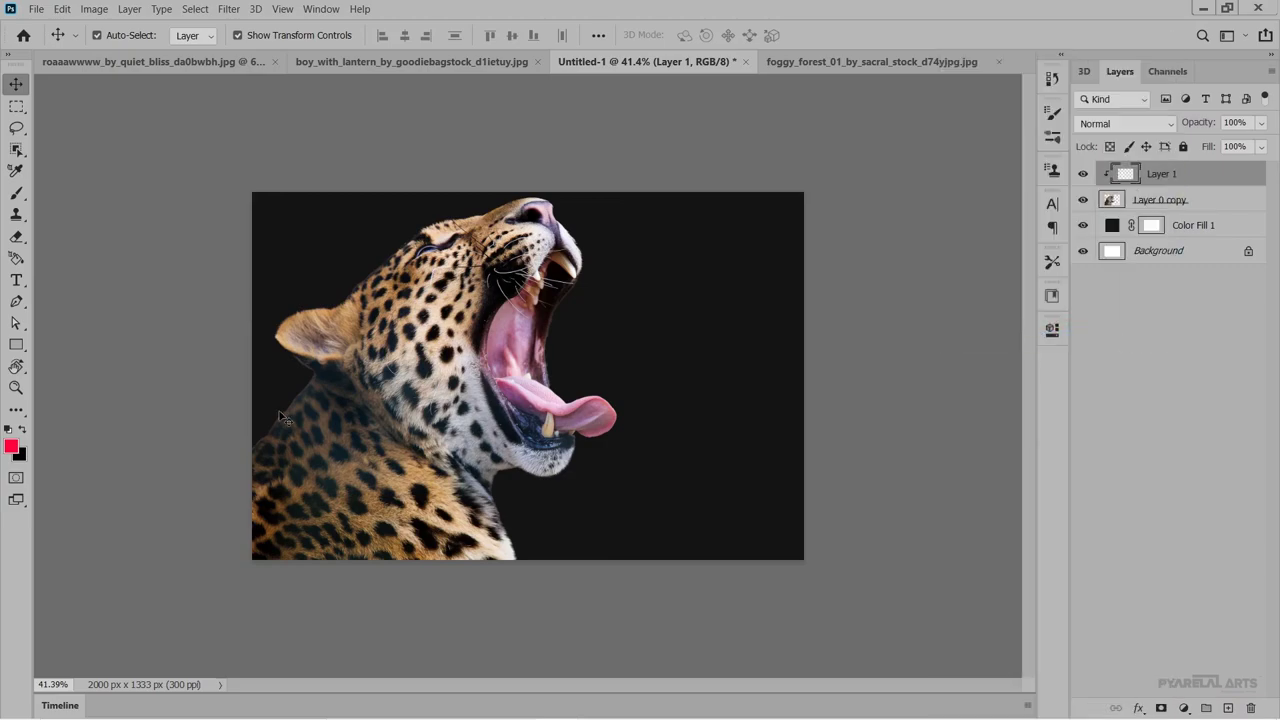
# Switch to the Smudge Tool and set its strength to 74%.
pyautogui.press('i')
pyautogui.click(18, 410)
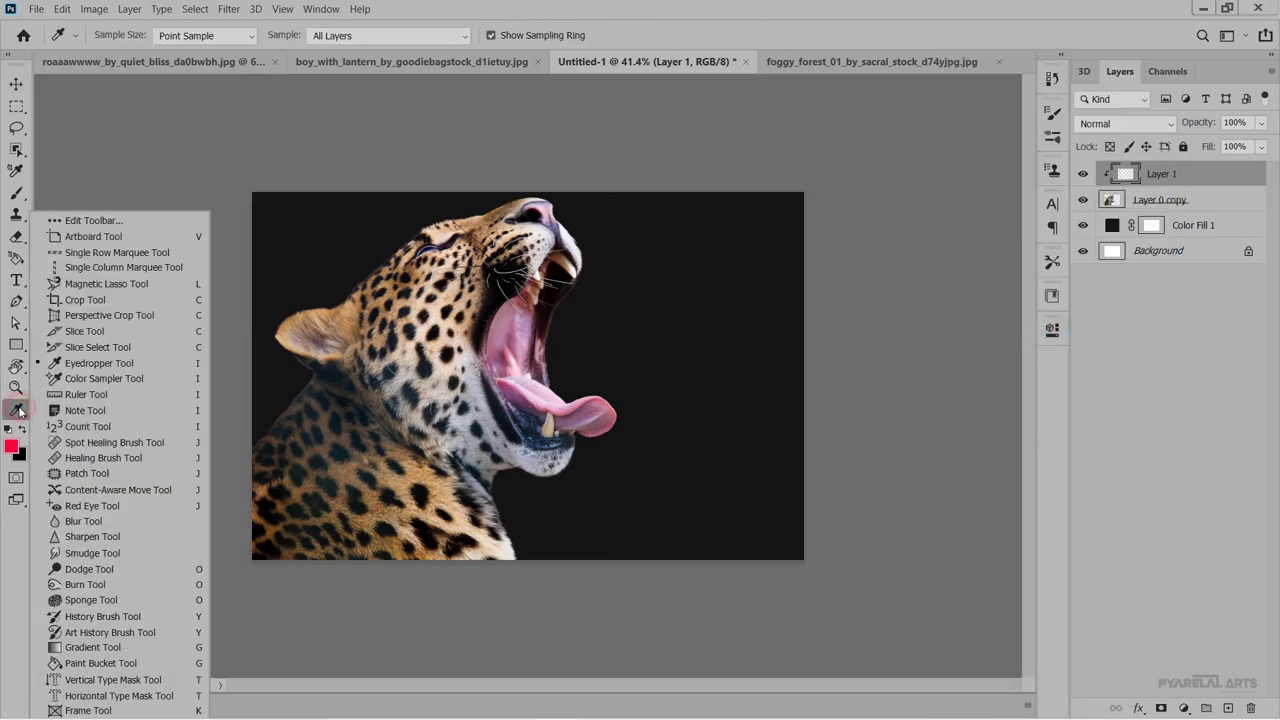
pyautogui.click(95, 553)
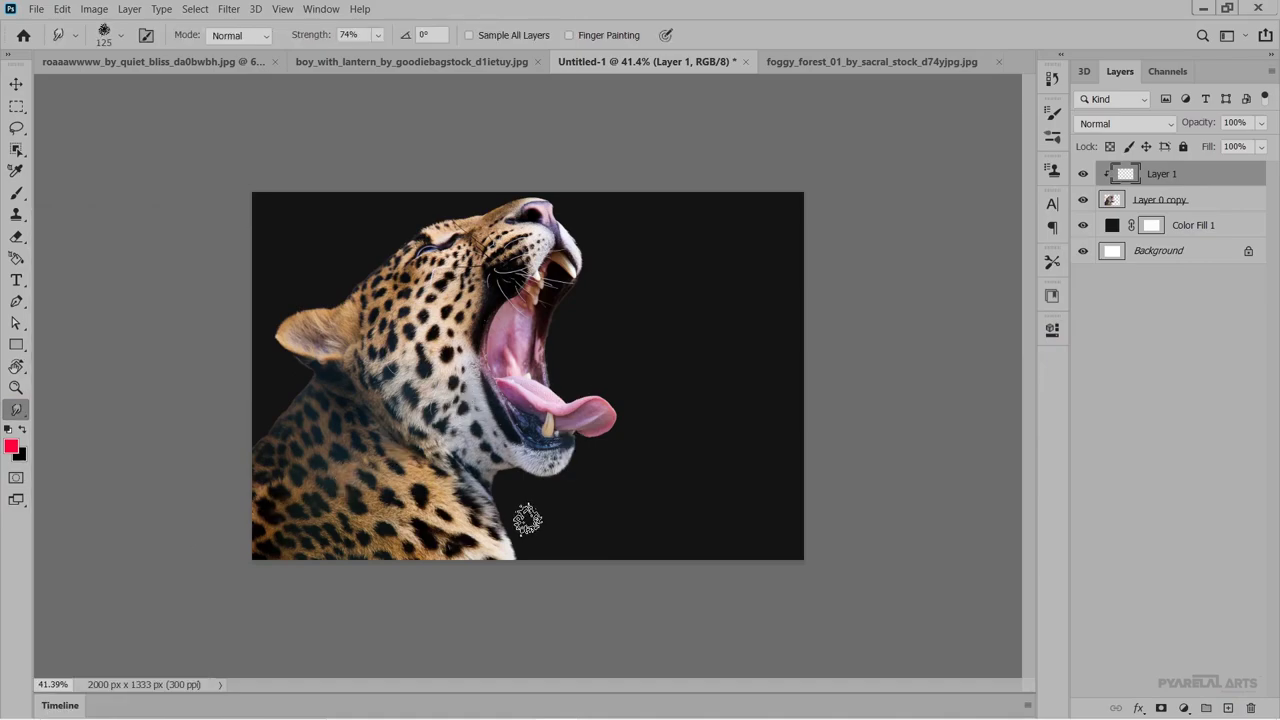
pyautogui.scroll(3, 484, 536)
pyautogui.scroll(2, 484, 536)
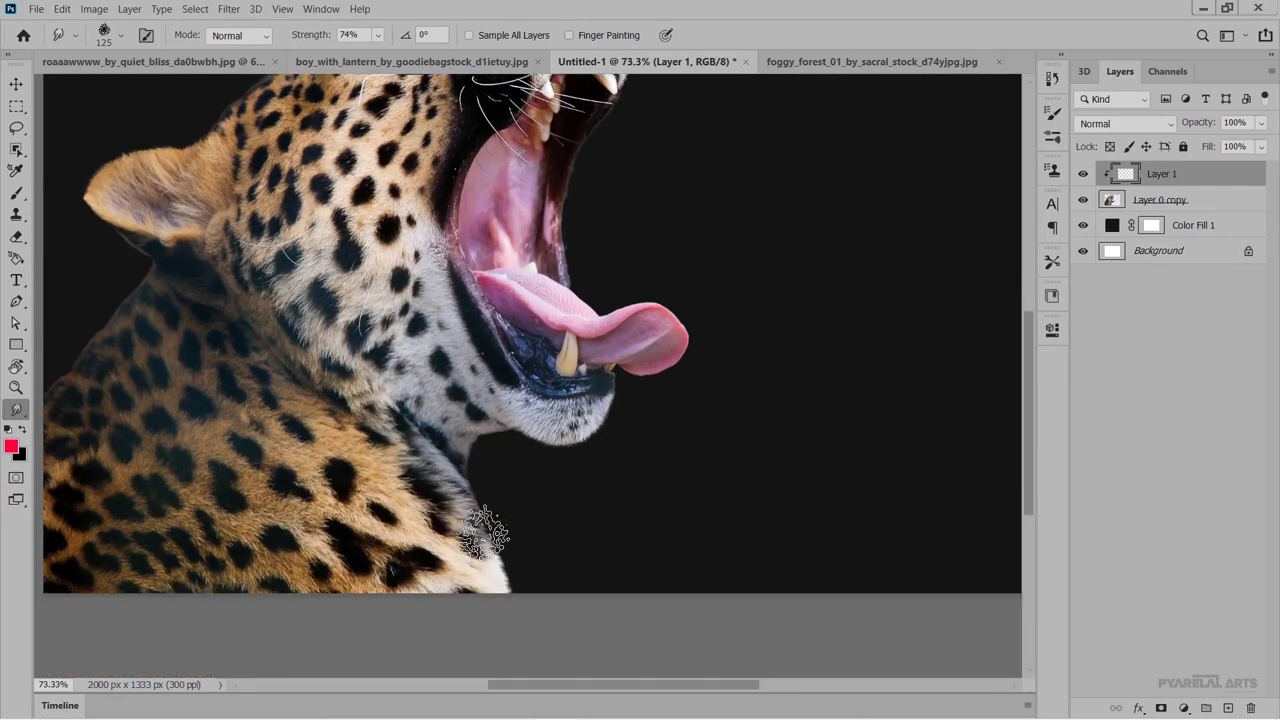
pyautogui.scroll(2, 480, 528)
pyautogui.scroll(1, 480, 514)
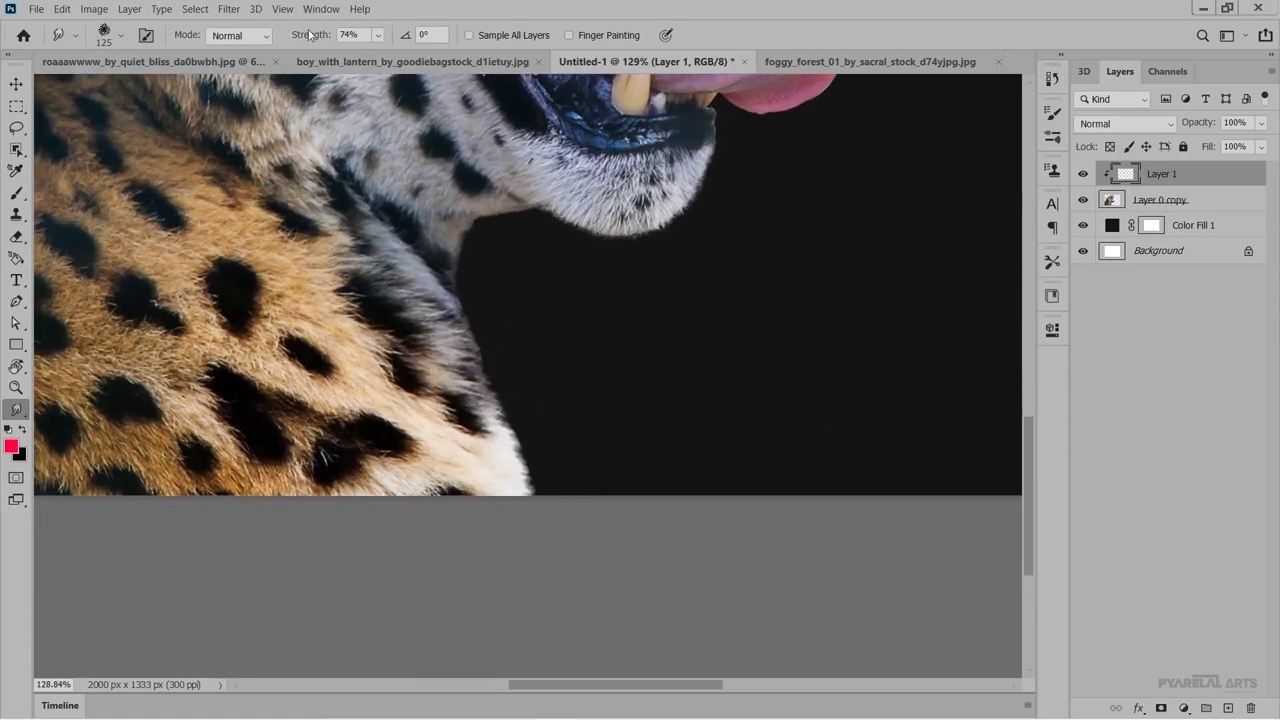
pyautogui.click(359, 33)
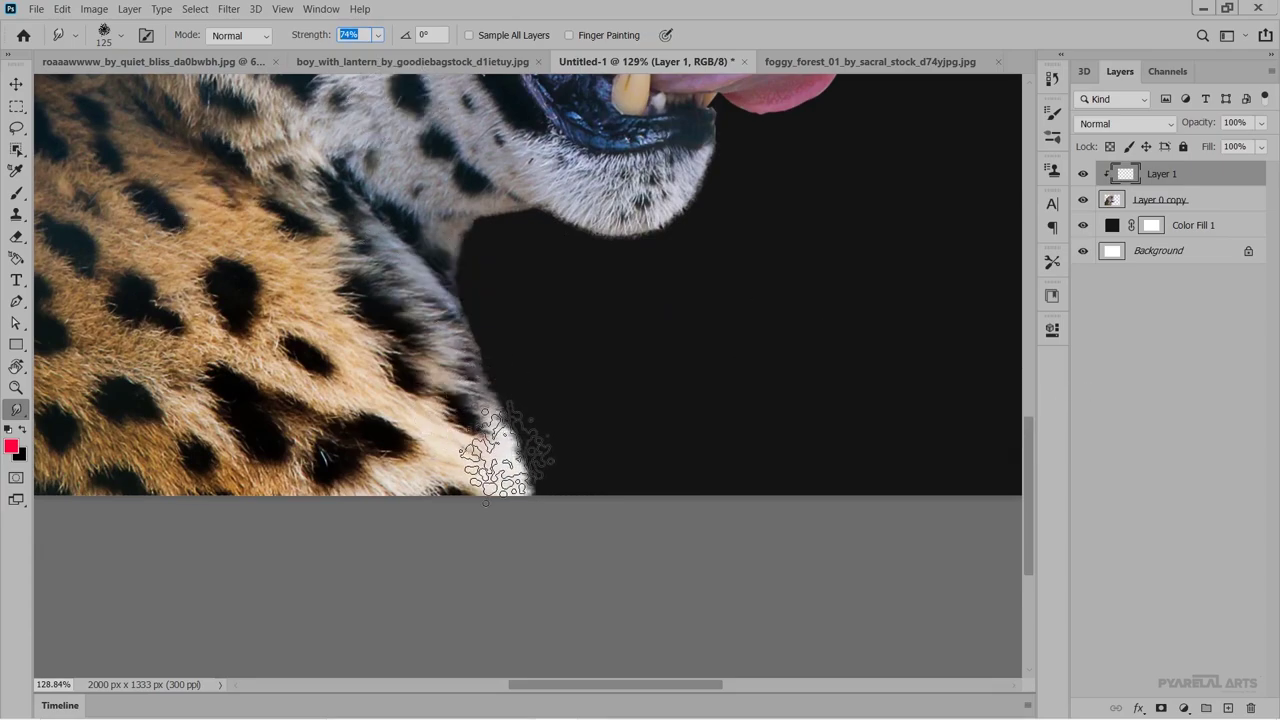
# Shrink the smudge brush to 60, reset colours to black/white, and toggle the dark fill's visibility.
pyautogui.click(16, 86)
pyautogui.click(19, 412)
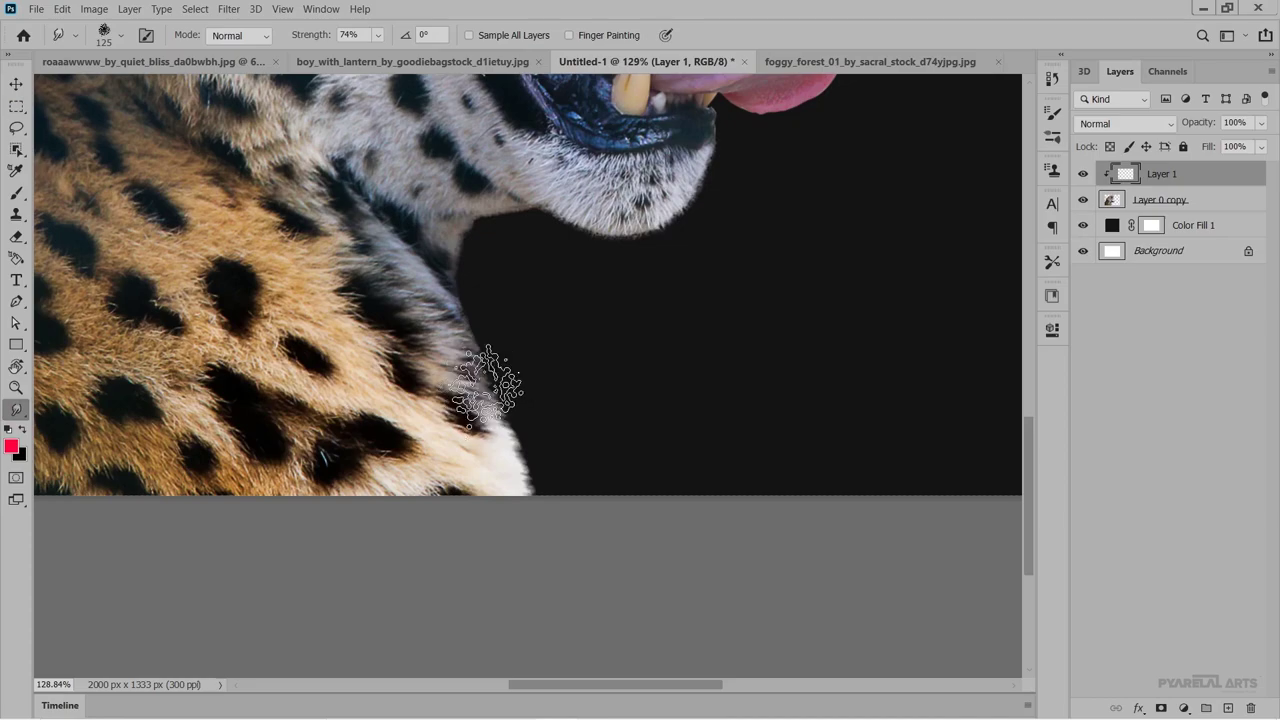
pyautogui.press('[')
pyautogui.press('[')
pyautogui.press('[')
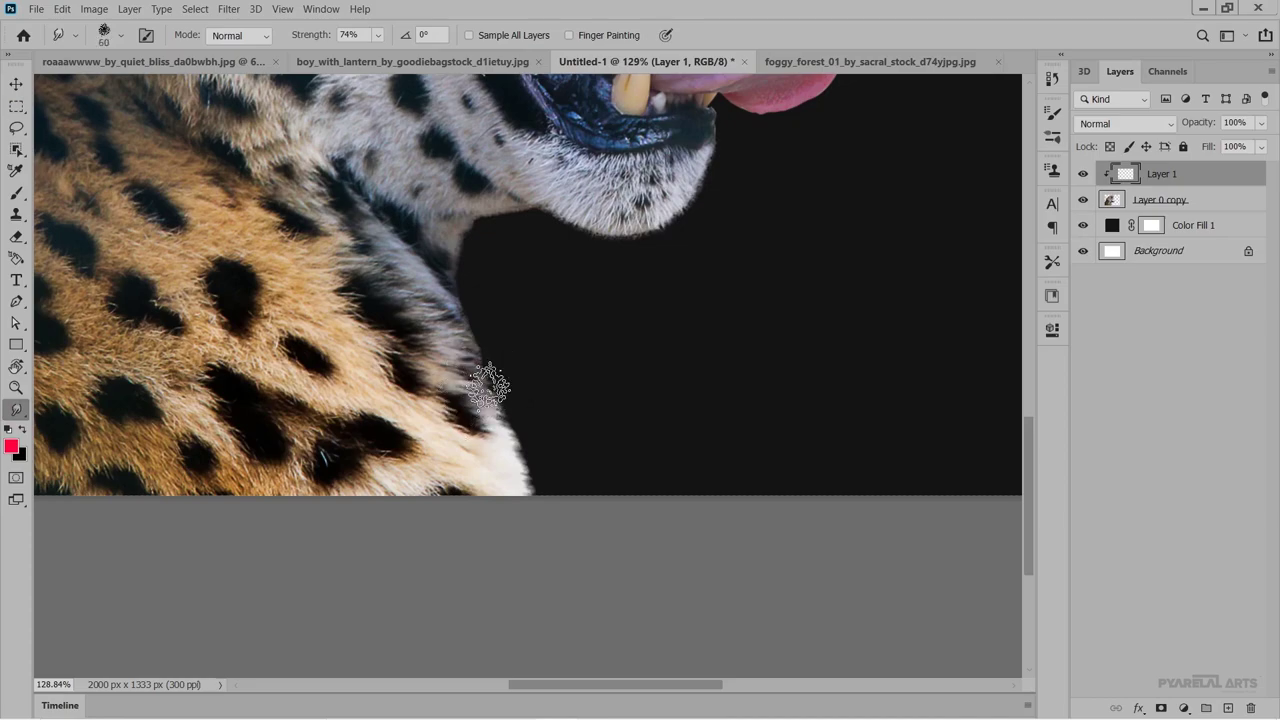
pyautogui.scroll(1, 489, 386)
pyautogui.scroll(1, 495, 388)
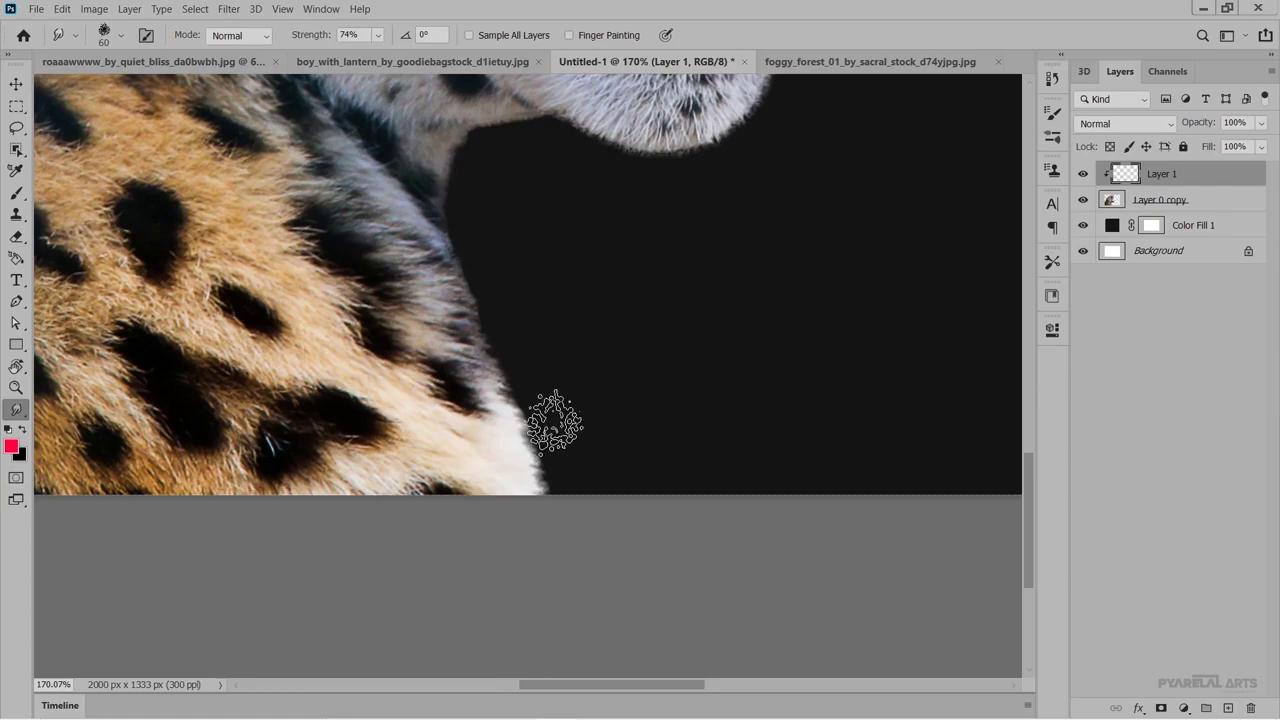
pyautogui.click(8, 429)
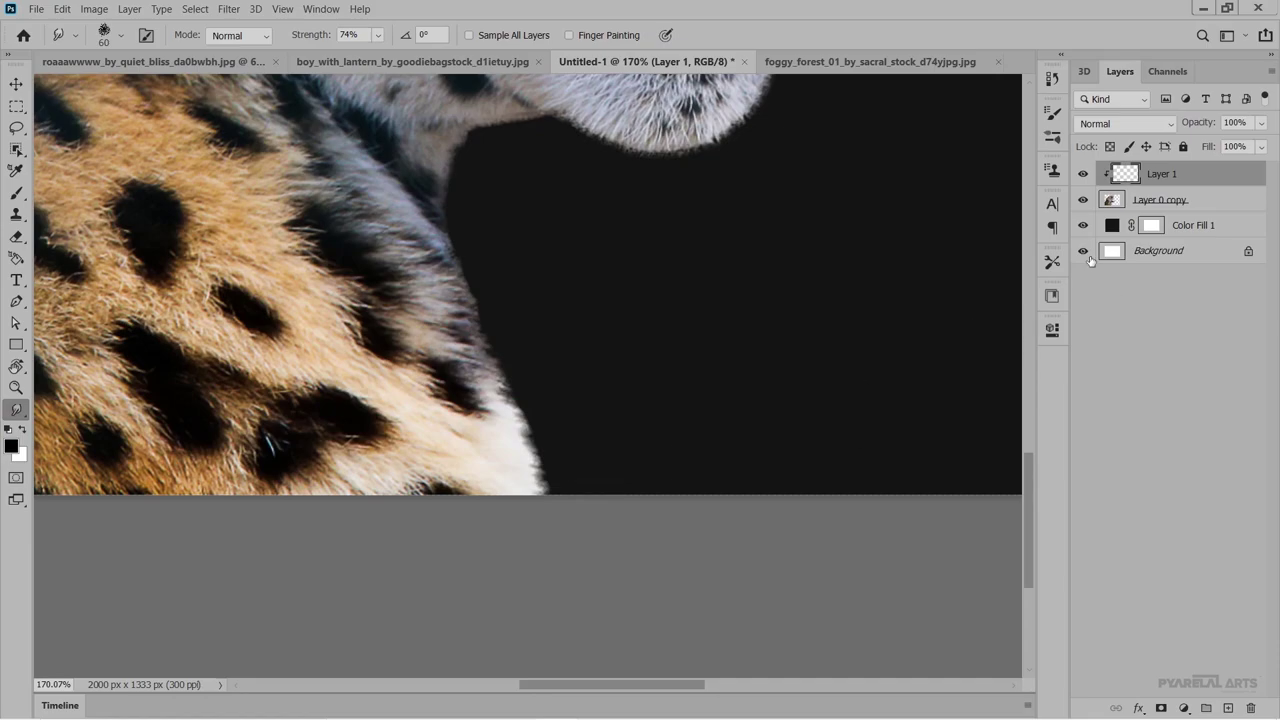
pyautogui.click(1083, 226)
# Smudge fur wisps outward from the leopard's lower neck edge, undoing the overlong final stroke.
pyautogui.scroll(1, 607, 449)
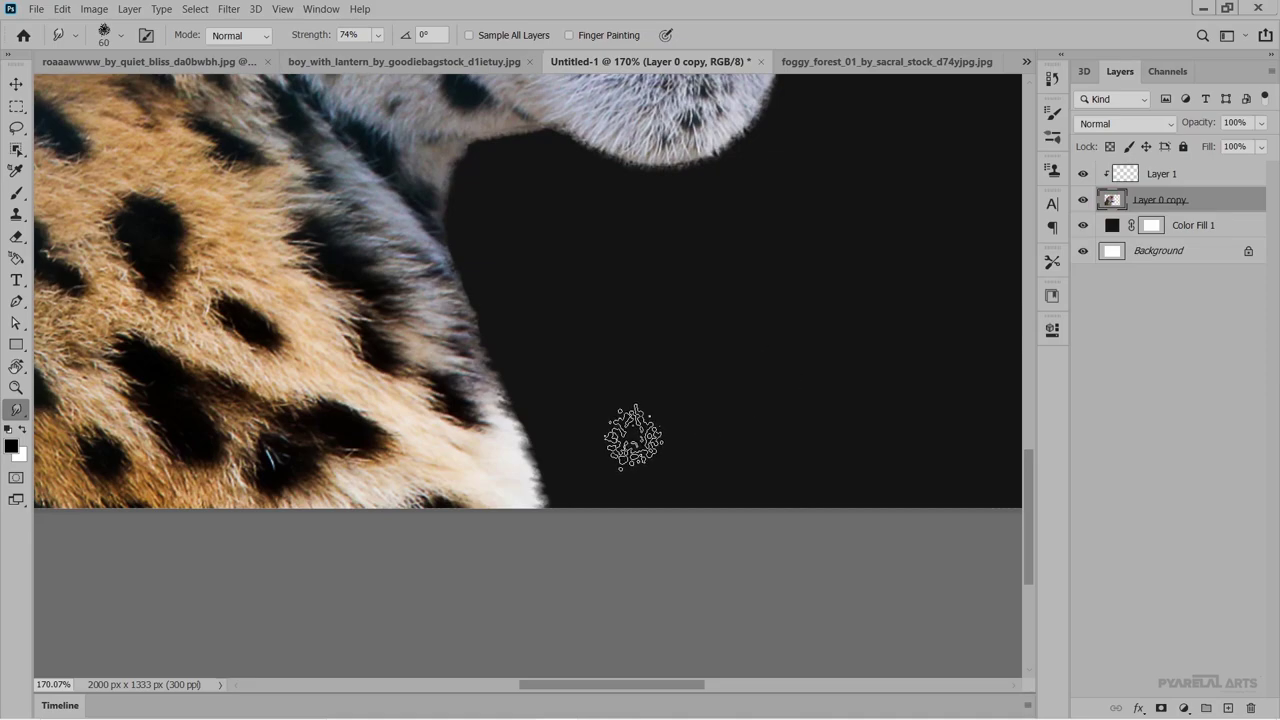
pyautogui.moveTo(524, 412); pyautogui.dragTo(500, 405)
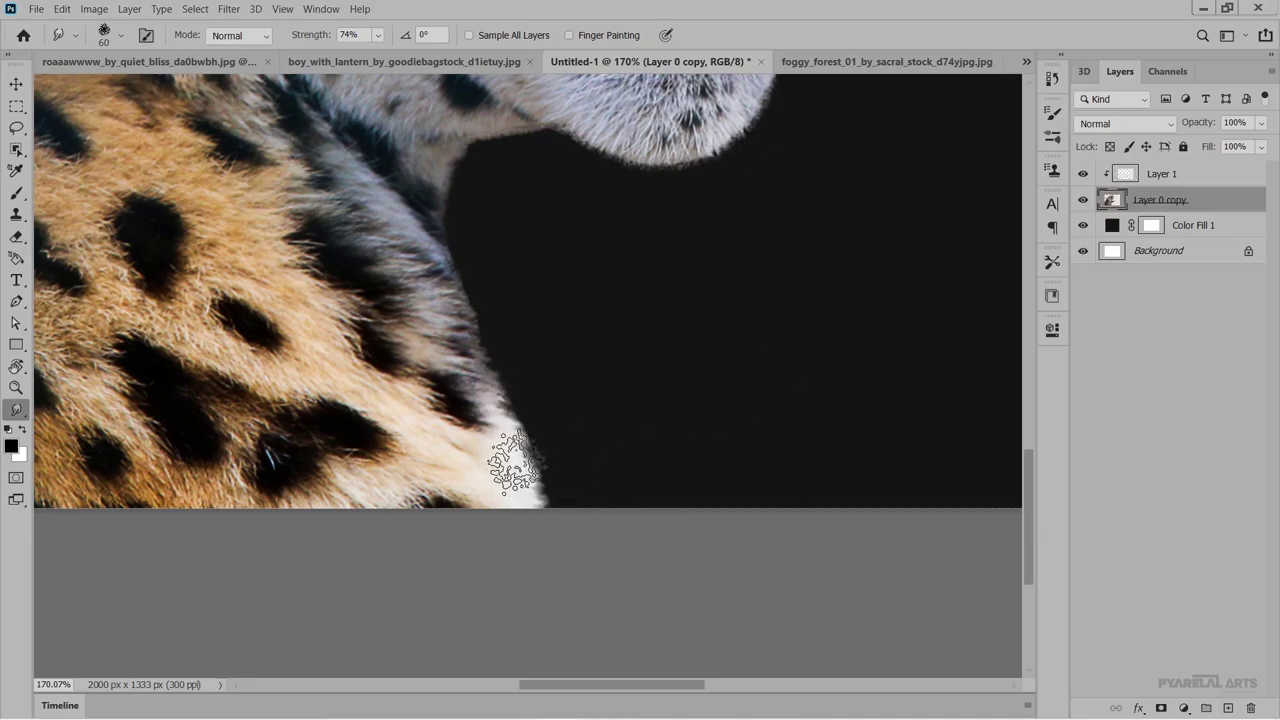
pyautogui.press('[')
pyautogui.press('[')
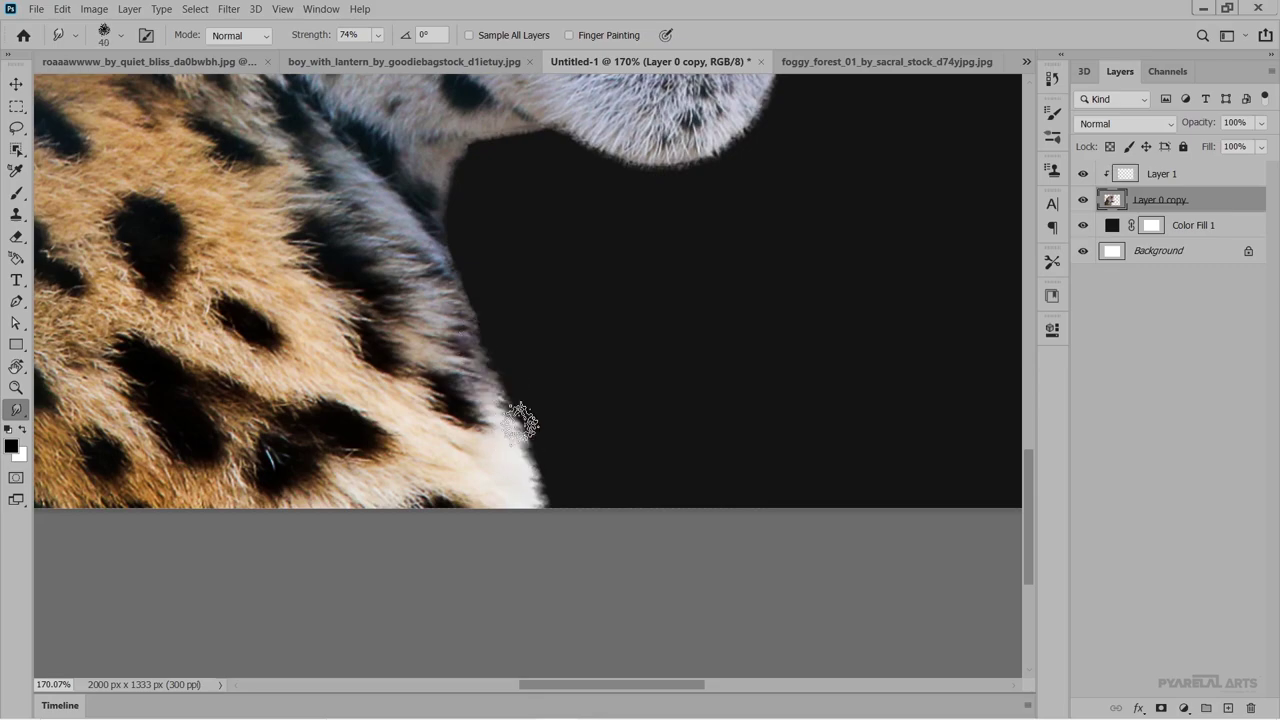
pyautogui.moveTo(460, 336); pyautogui.dragTo(567, 437)
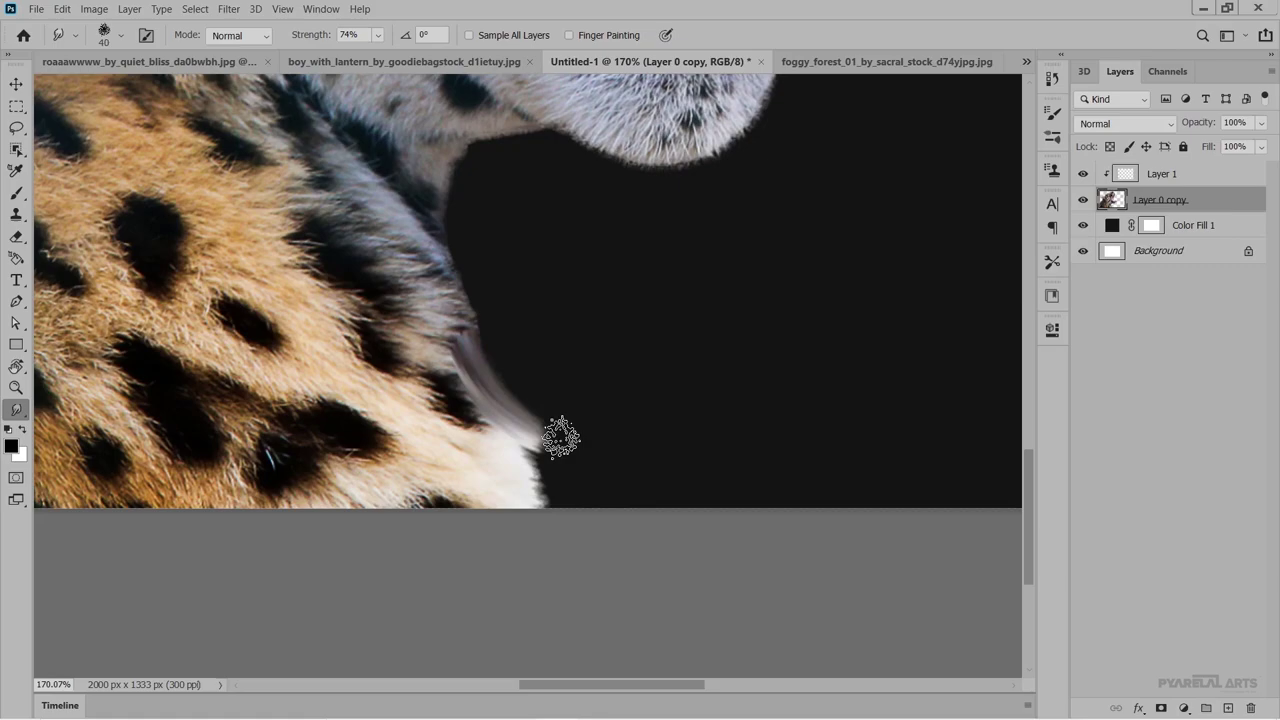
pyautogui.moveTo(480, 380); pyautogui.dragTo(600, 468)
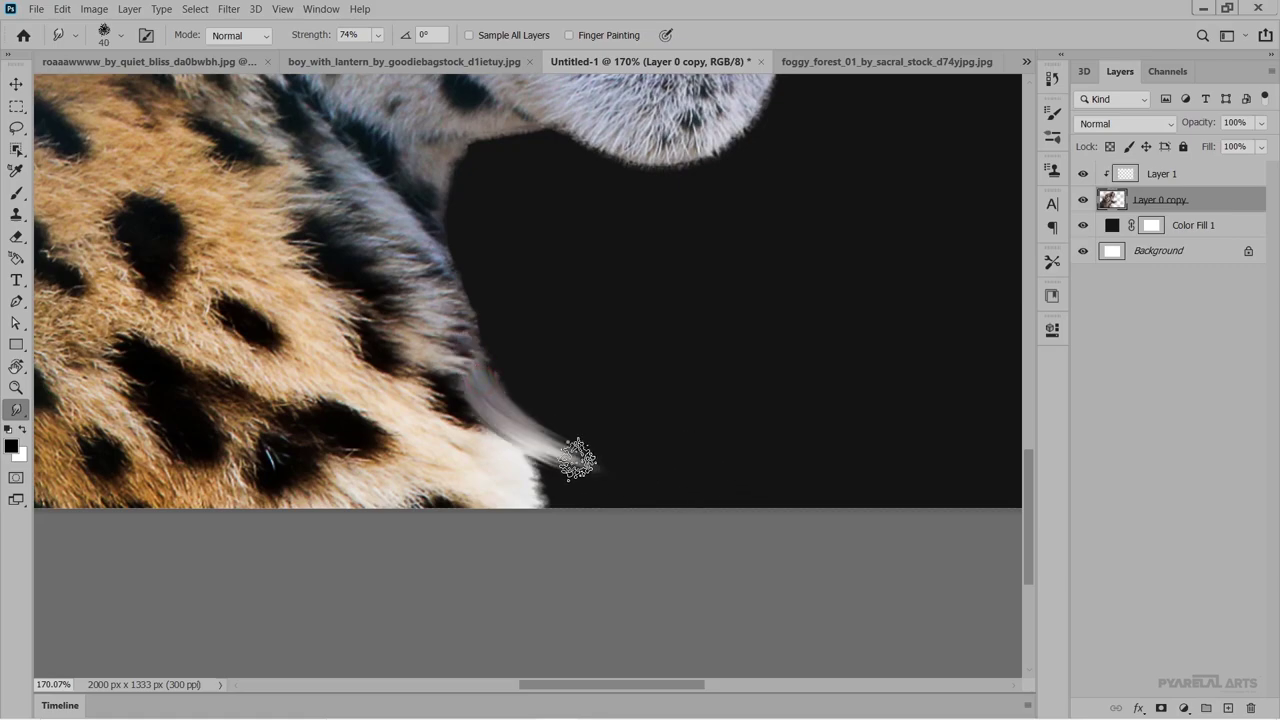
pyautogui.moveTo(514, 443); pyautogui.dragTo(618, 502)
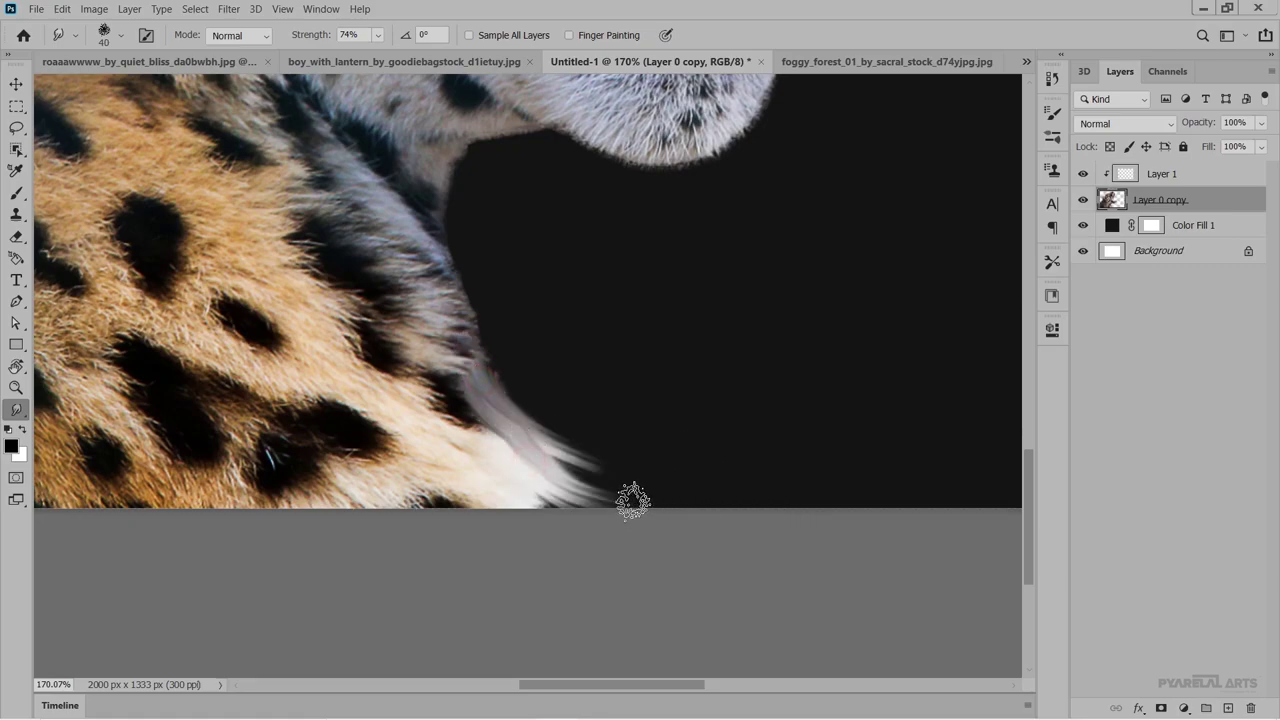
pyautogui.hotkey('ctrl', '0')
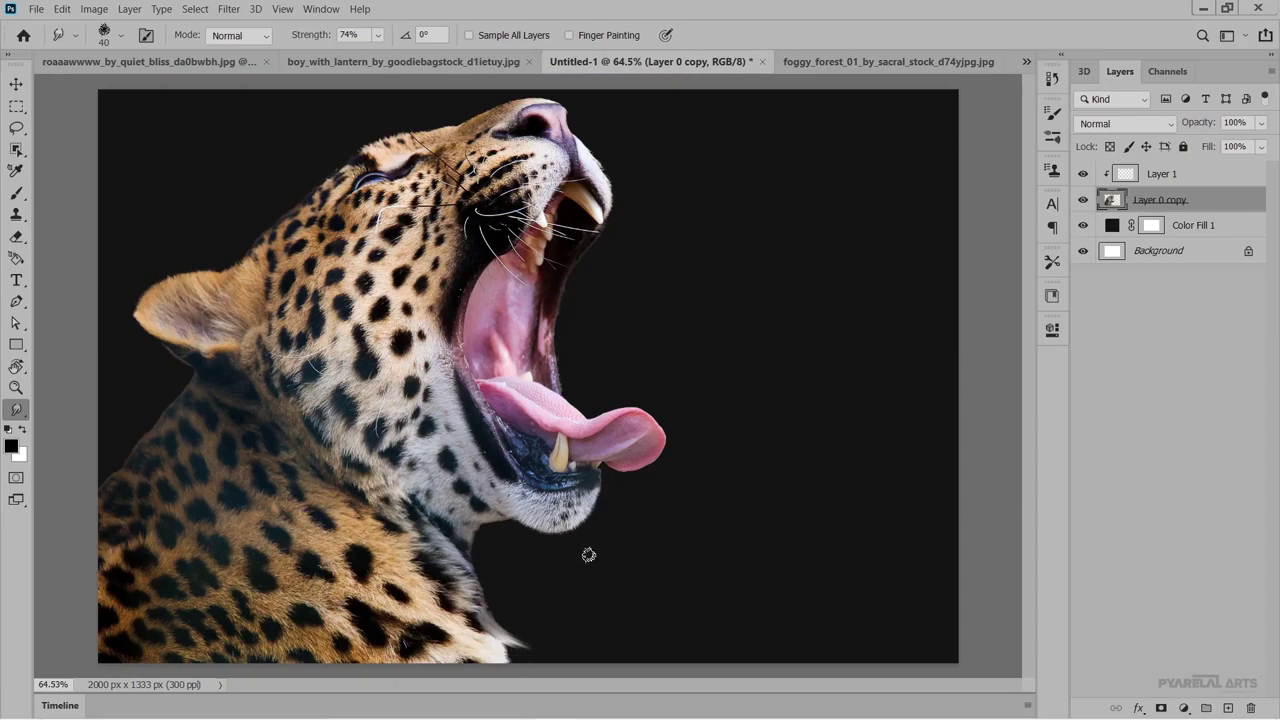
pyautogui.hotkey('ctrl', 'z')
pyautogui.scroll(-2, 599, 521)
pyautogui.scroll(-2, 599, 521)
# Rotate the canvas view toward the neck and return to a smaller size-20 smudge brush.
pyautogui.press('r')
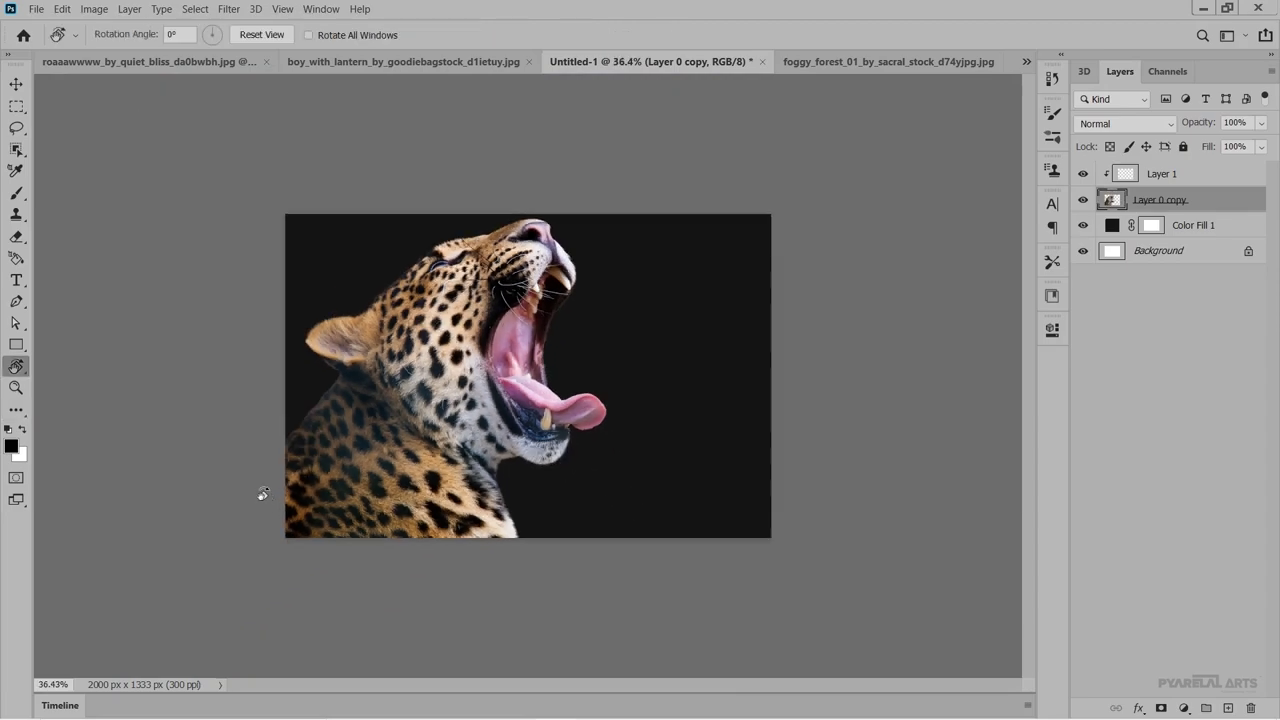
pyautogui.moveTo(198, 484)
pyautogui.mouseDown()
pyautogui.moveTo(209, 514)
pyautogui.moveTo(334, 600)
pyautogui.moveTo(487, 610)
pyautogui.mouseUp()
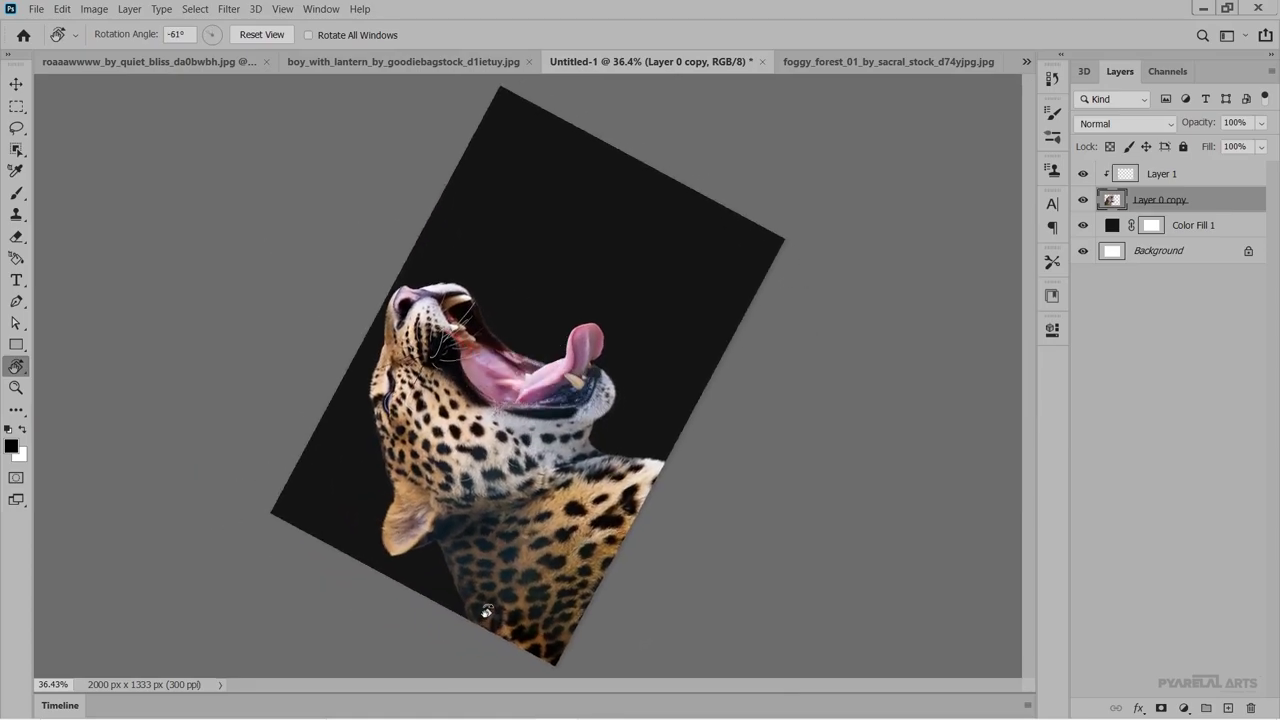
pyautogui.scroll(3, 457, 617)
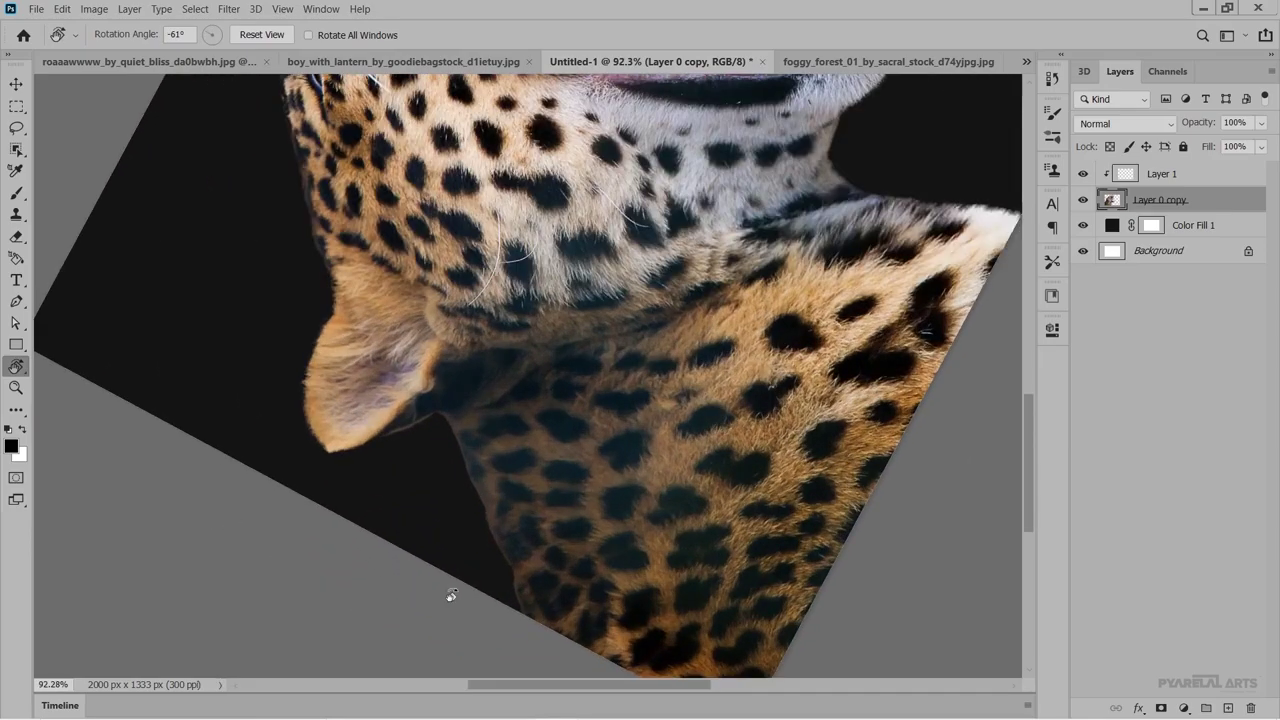
pyautogui.scroll(2, 449, 594)
pyautogui.scroll(1, 516, 564)
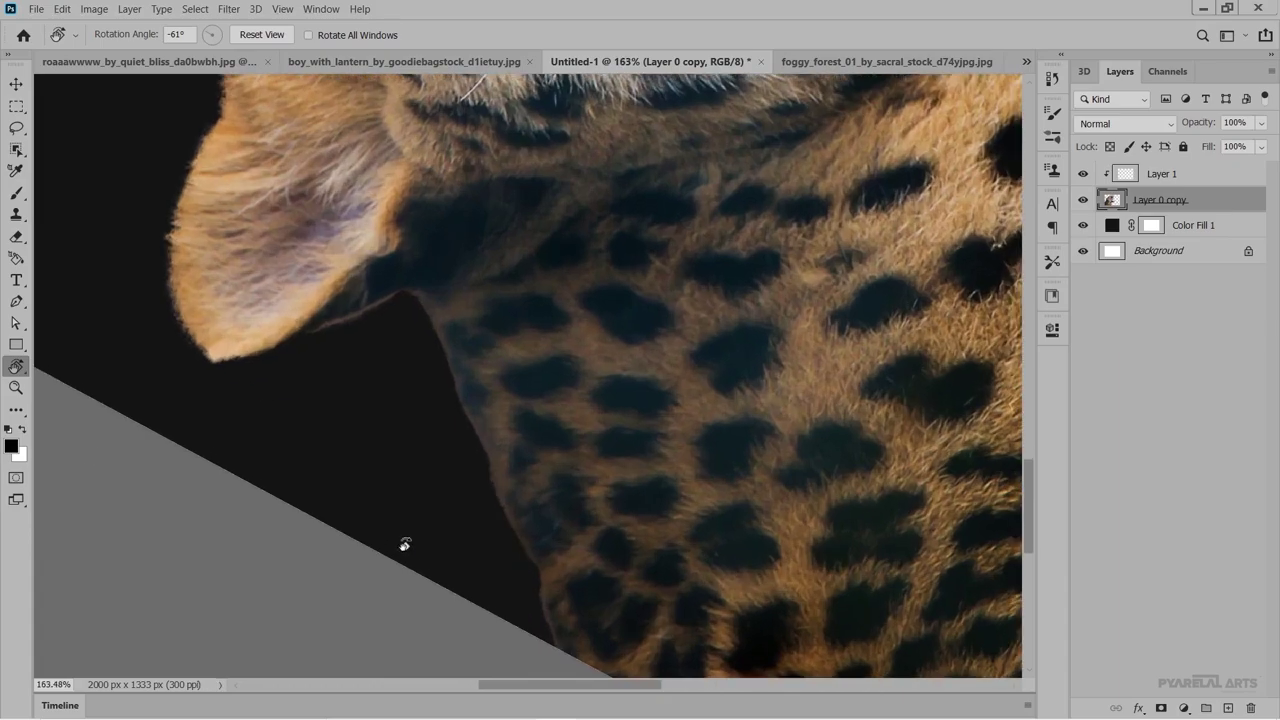
pyautogui.click(16, 409)
pyautogui.scroll(-1, 460, 455)
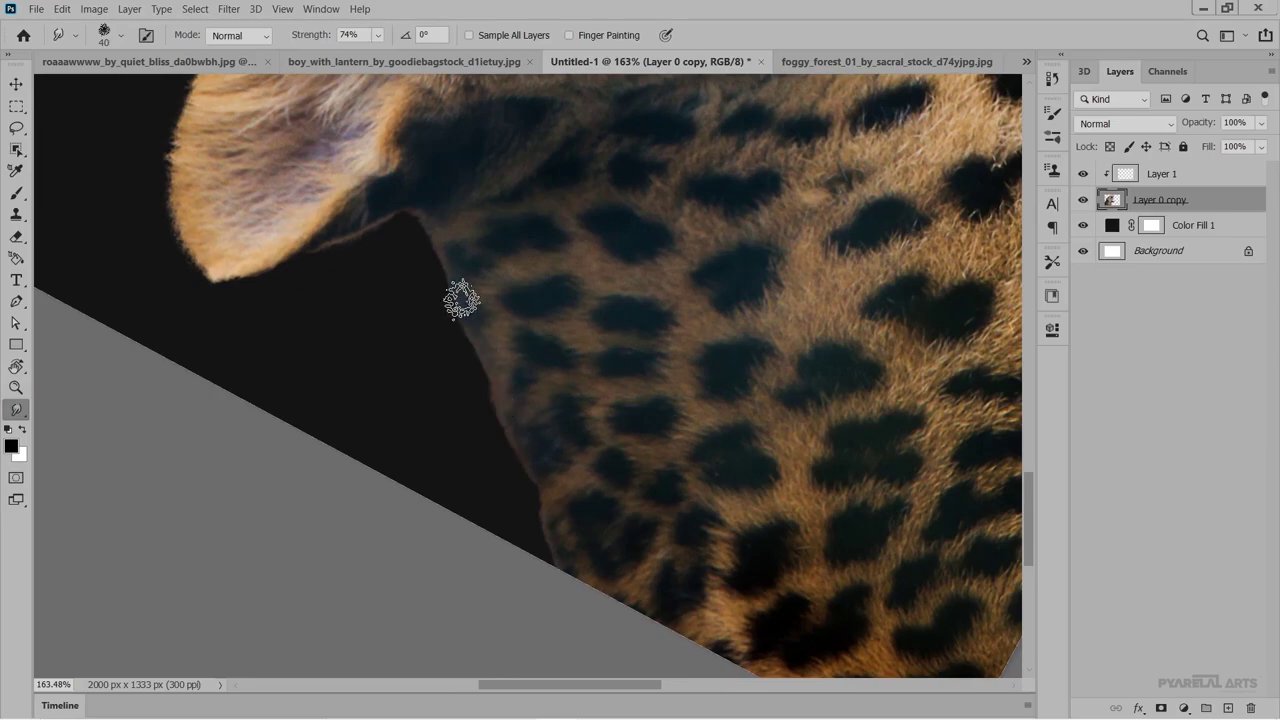
pyautogui.scroll(2, 502, 332)
pyautogui.scroll(2, 491, 331)
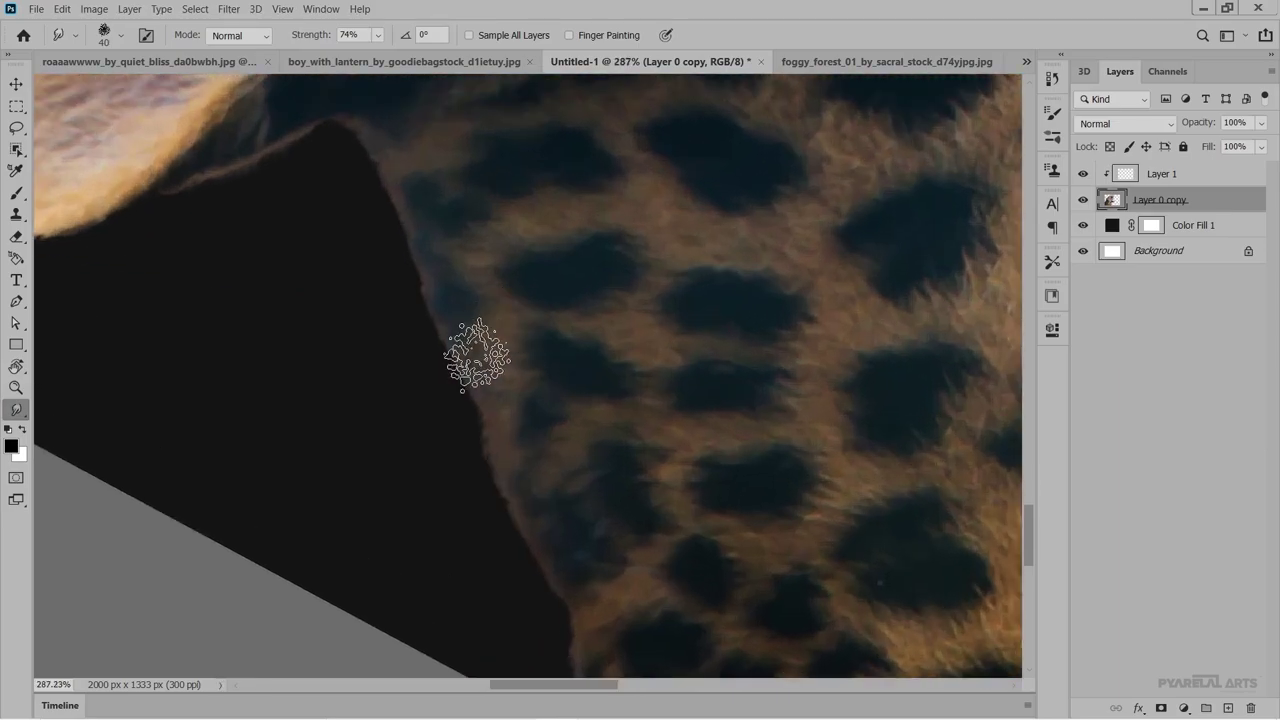
pyautogui.press('[')
pyautogui.press('[')
# Smudge the neck edge below the ear into fine fur wisps over the dark background.
pyautogui.moveTo(457, 354)
pyautogui.mouseDown()
pyautogui.moveTo(454, 394)
pyautogui.moveTo(529, 586)
pyautogui.moveTo(511, 600)
pyautogui.mouseUp()
pyautogui.scroll(-1, 520, 585)
pyautogui.scroll(-2, 535, 530)
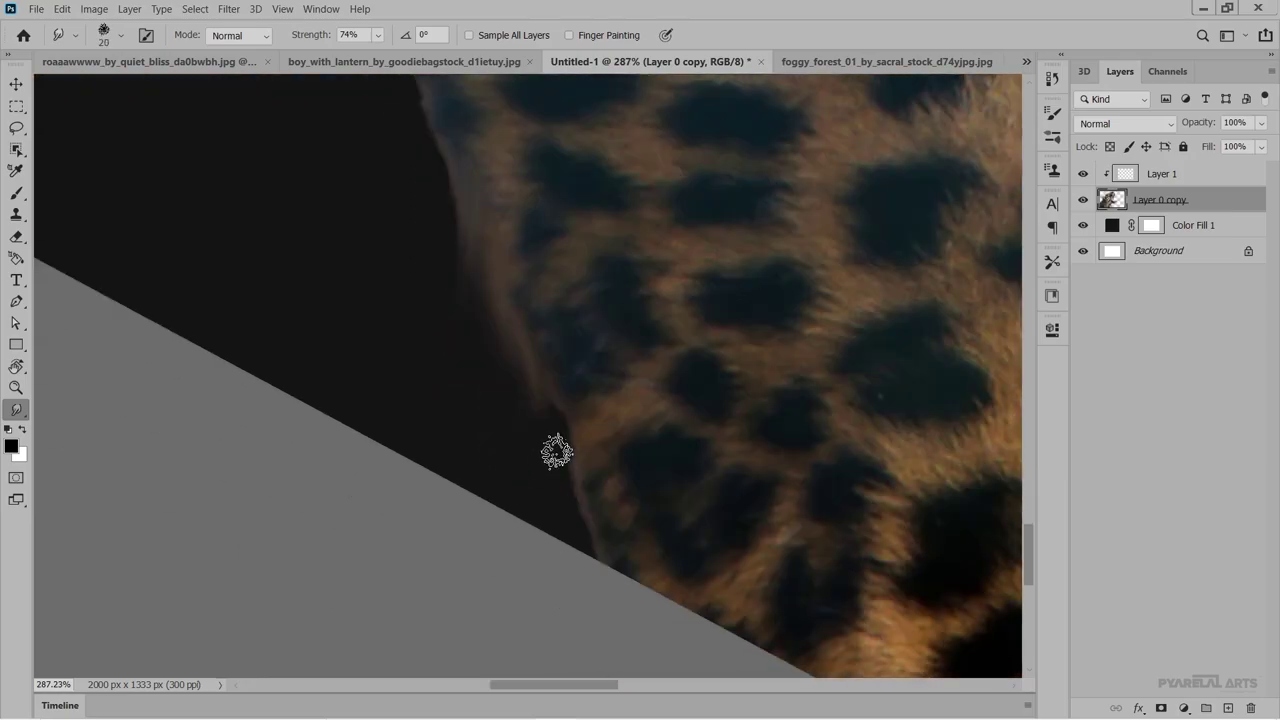
pyautogui.moveTo(570, 443); pyautogui.dragTo(534, 509)
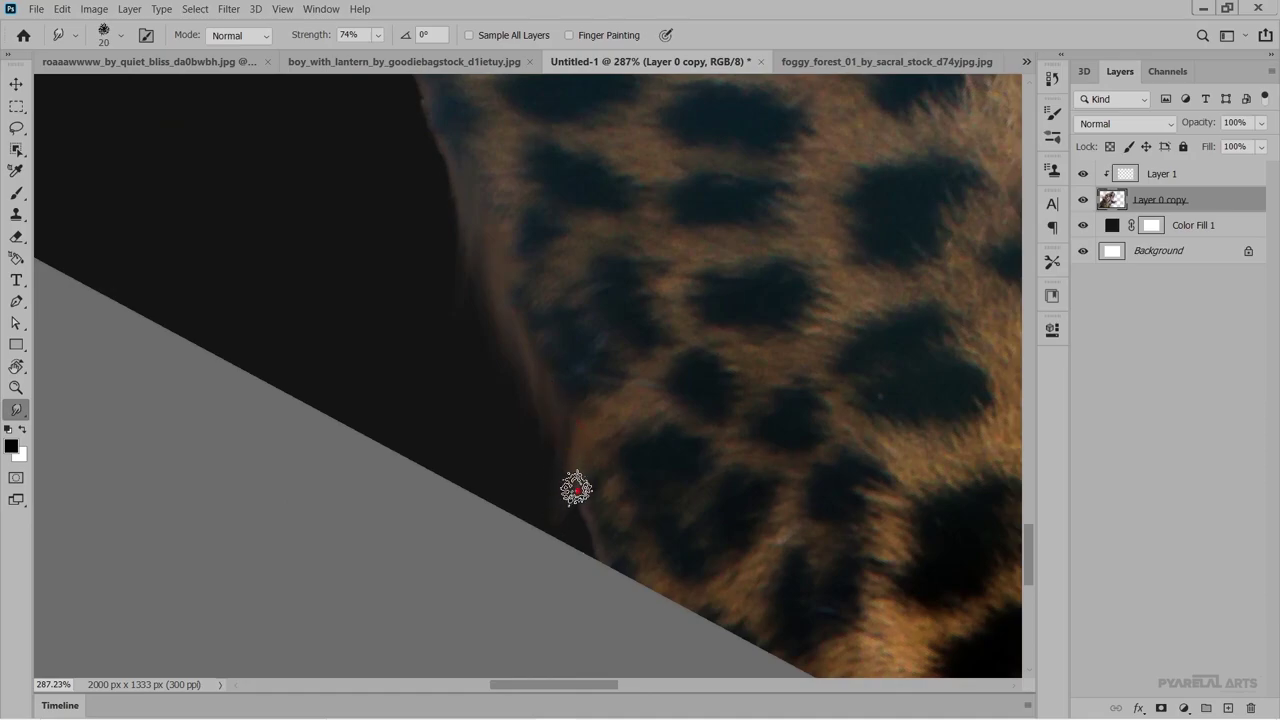
pyautogui.scroll(2, 517, 508)
pyautogui.scroll(3, 517, 508)
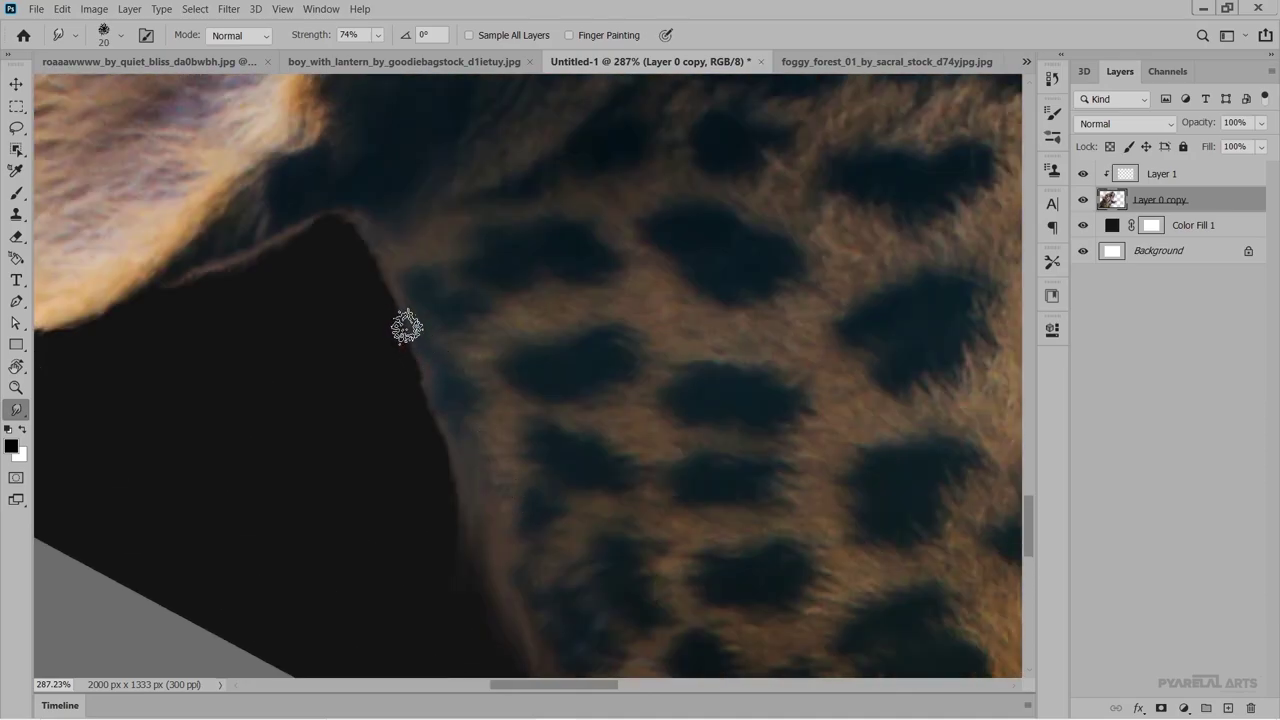
pyautogui.moveTo(406, 325); pyautogui.dragTo(430, 445)
pyautogui.moveTo(366, 251); pyautogui.dragTo(389, 329)
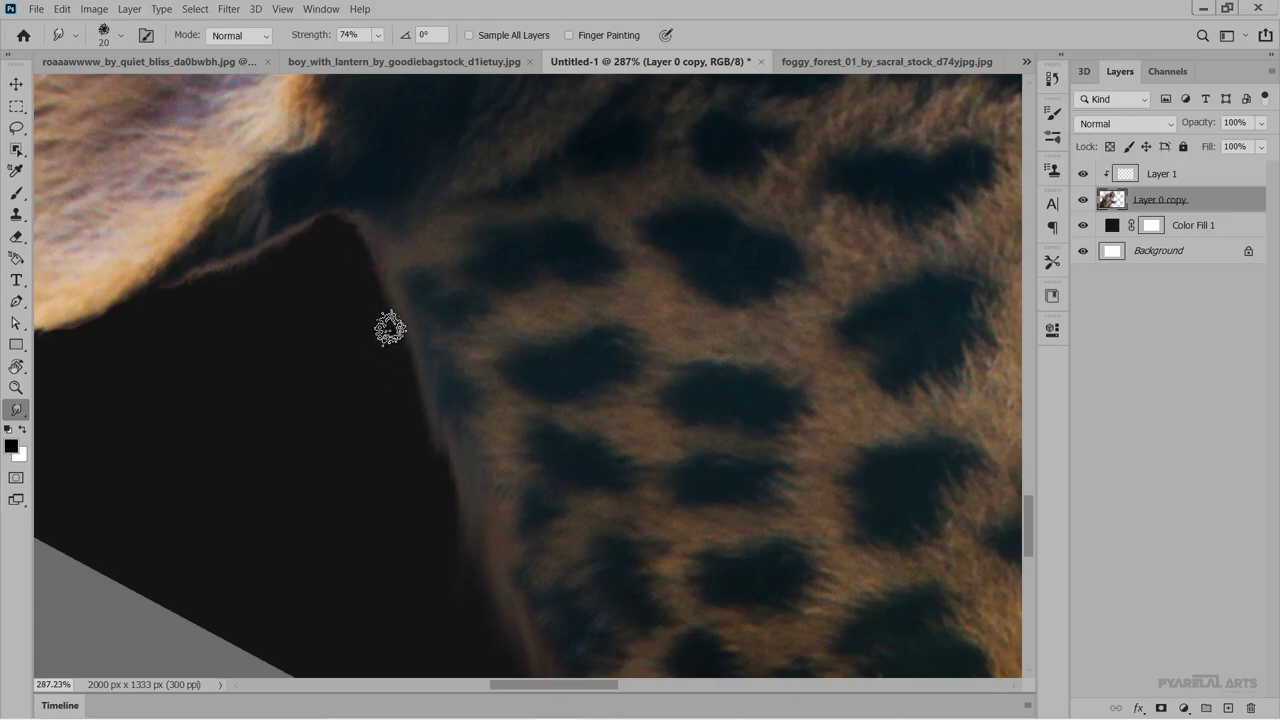
pyautogui.moveTo(354, 223); pyautogui.dragTo(390, 364)
pyautogui.moveTo(403, 309); pyautogui.dragTo(428, 436)
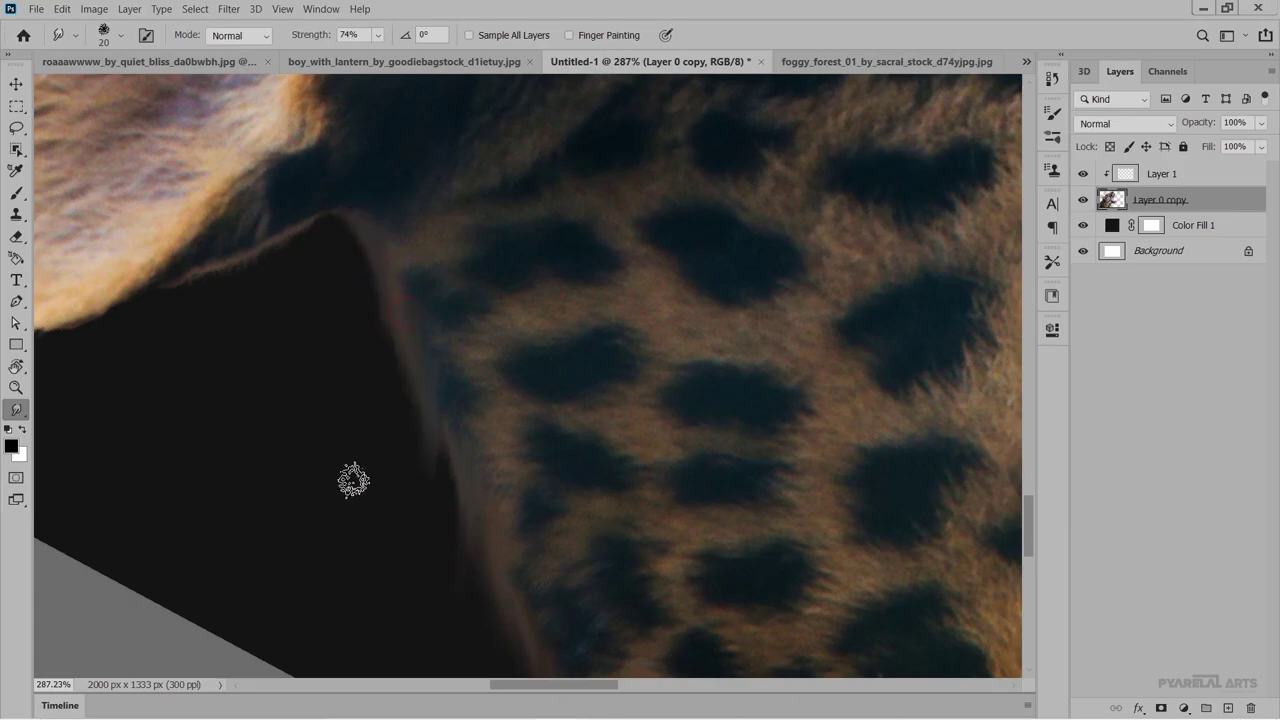
pyautogui.scroll(1, 400, 505)
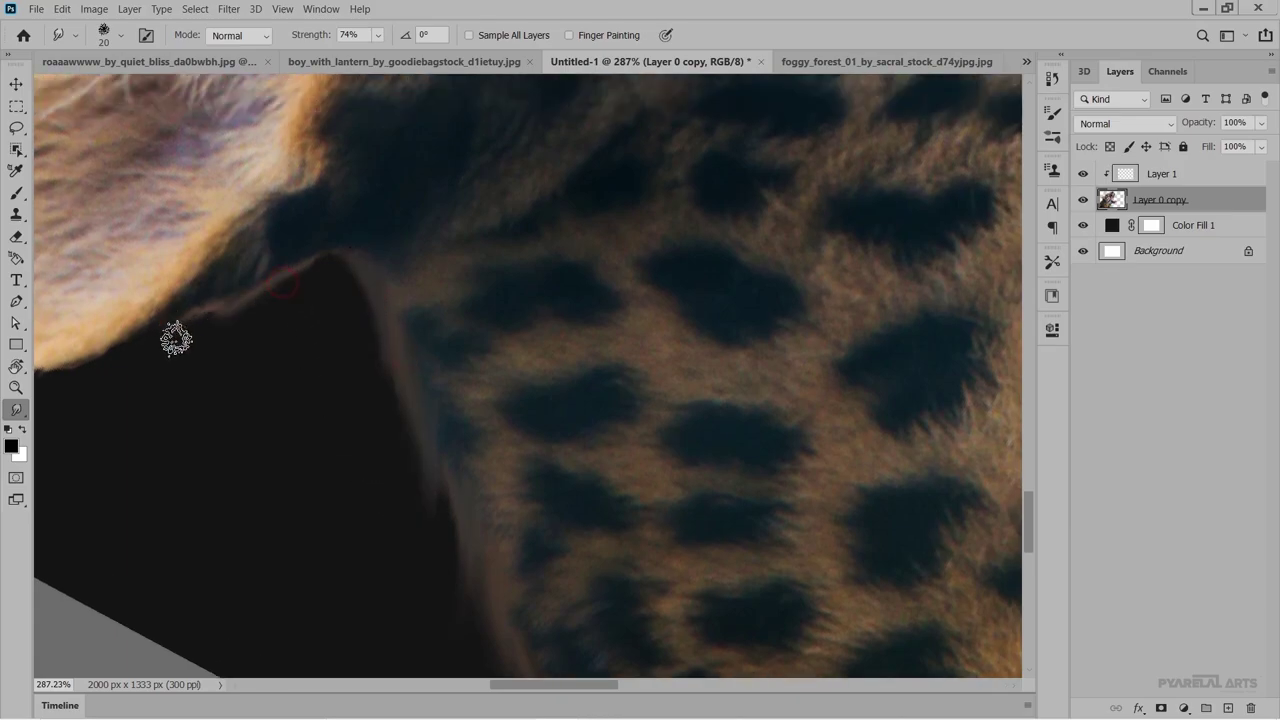
pyautogui.scroll(-1, 473, 392)
pyautogui.scroll(-5, 473, 392)
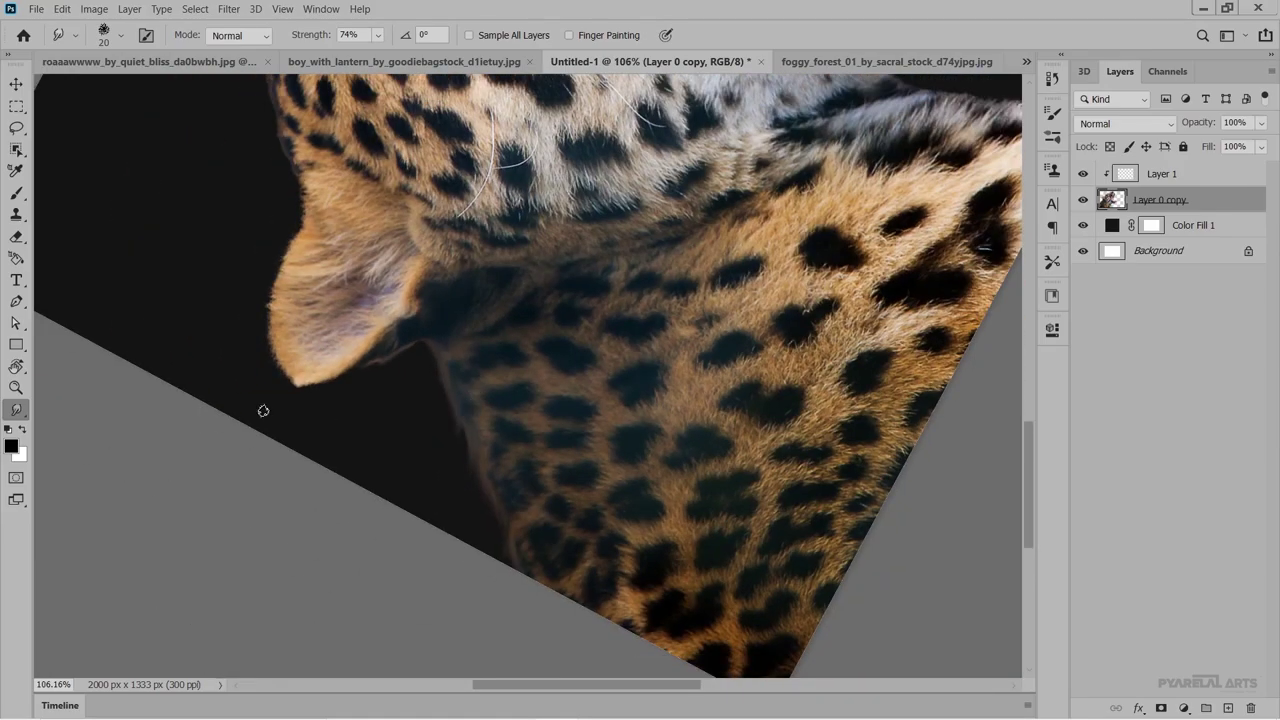
# Smudge the ear-tip fur outward and upward into the background.
pyautogui.scroll(4, 263, 410)
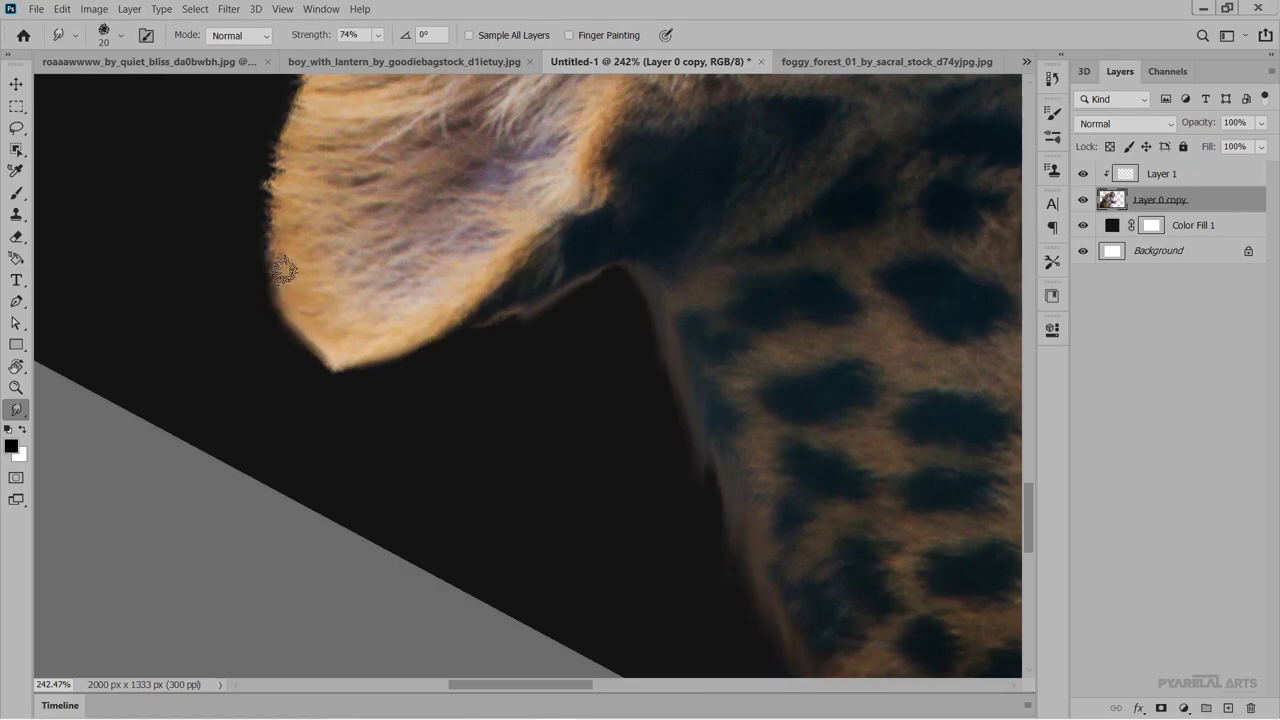
pyautogui.moveTo(272, 236); pyautogui.dragTo(257, 193)
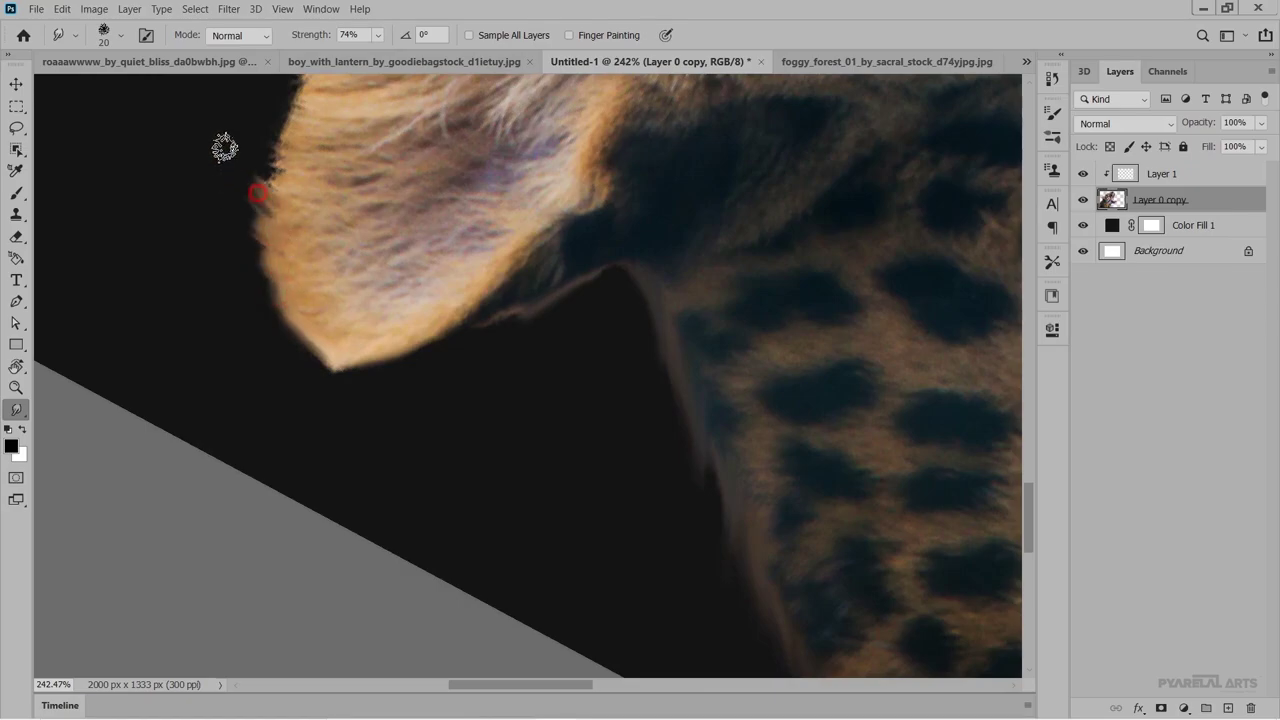
pyautogui.scroll(-2, 321, 318)
pyautogui.scroll(-2, 321, 300)
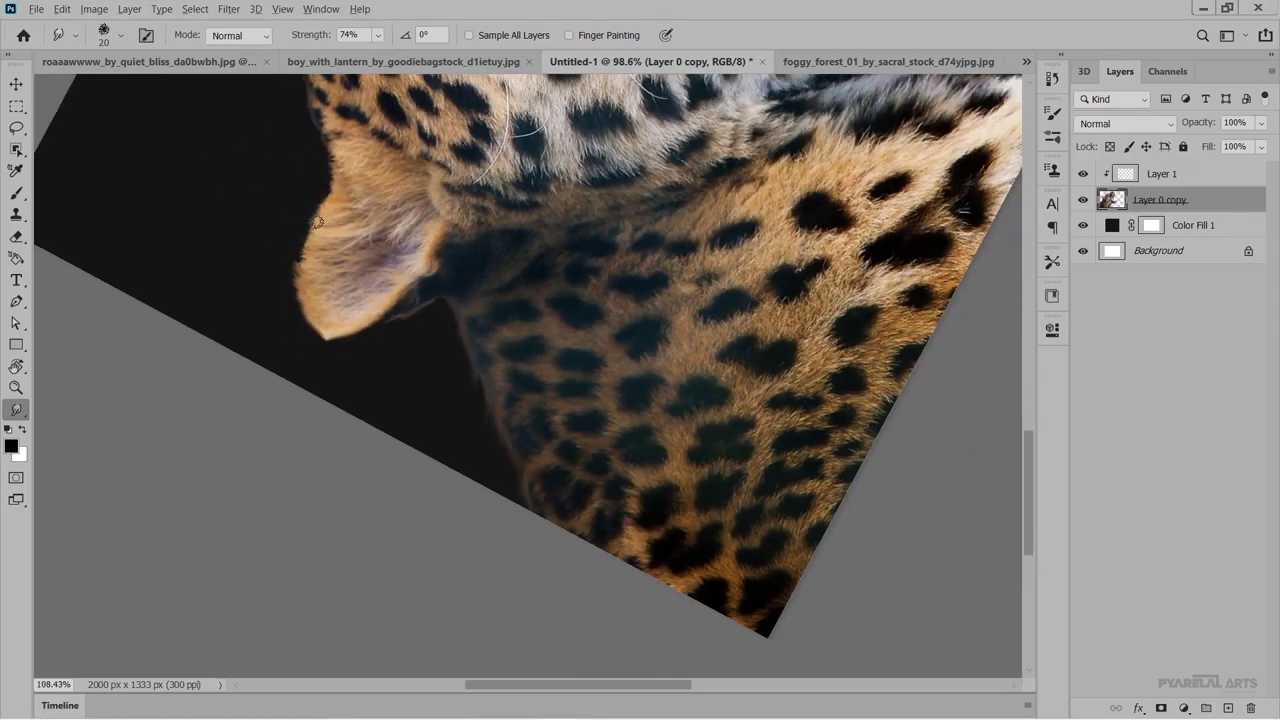
pyautogui.scroll(4, 318, 222)
pyautogui.moveTo(288, 310)
pyautogui.mouseDown()
pyautogui.moveTo(304, 207)
pyautogui.moveTo(330, 170)
pyautogui.moveTo(356, 163)
pyautogui.moveTo(298, 155)
pyautogui.mouseUp()
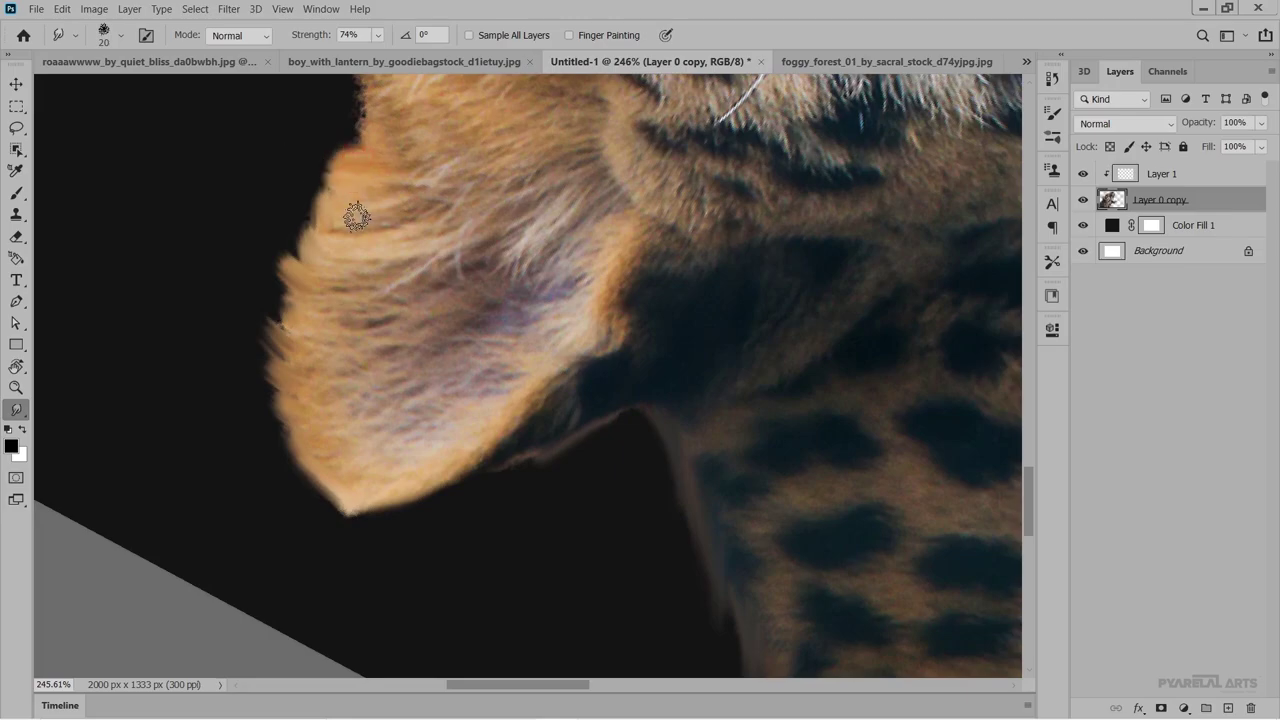
pyautogui.scroll(-3, 309, 283)
pyautogui.scroll(-2, 311, 282)
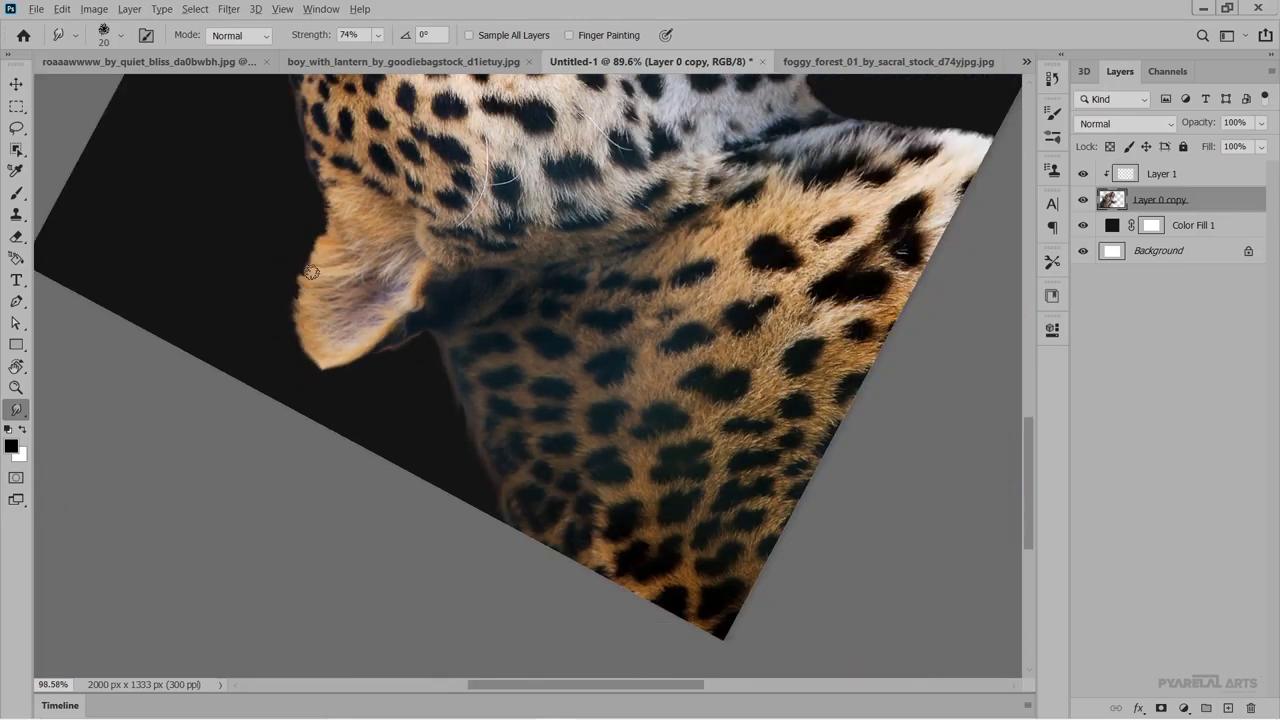
pyautogui.scroll(4, 311, 272)
# Pull ear fur strands out to the left into points, redoing one overlong streak.
pyautogui.moveTo(331, 299); pyautogui.dragTo(187, 245)
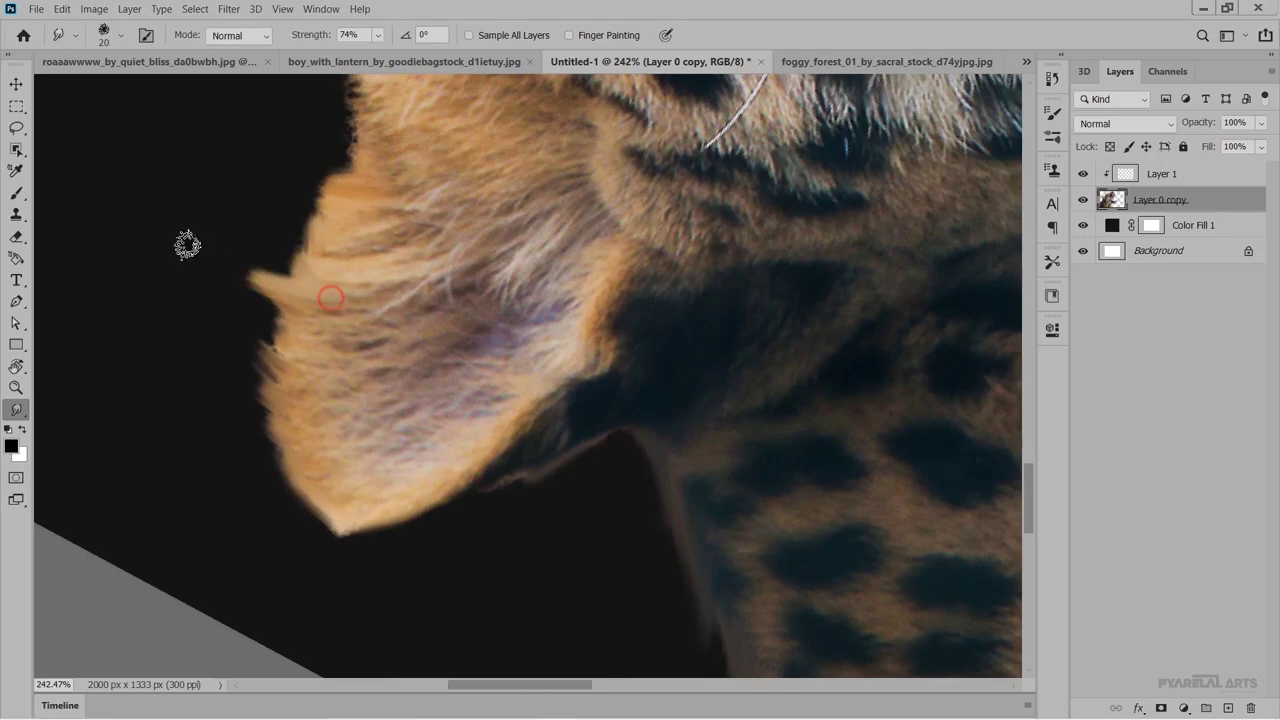
pyautogui.moveTo(375, 276); pyautogui.dragTo(183, 199)
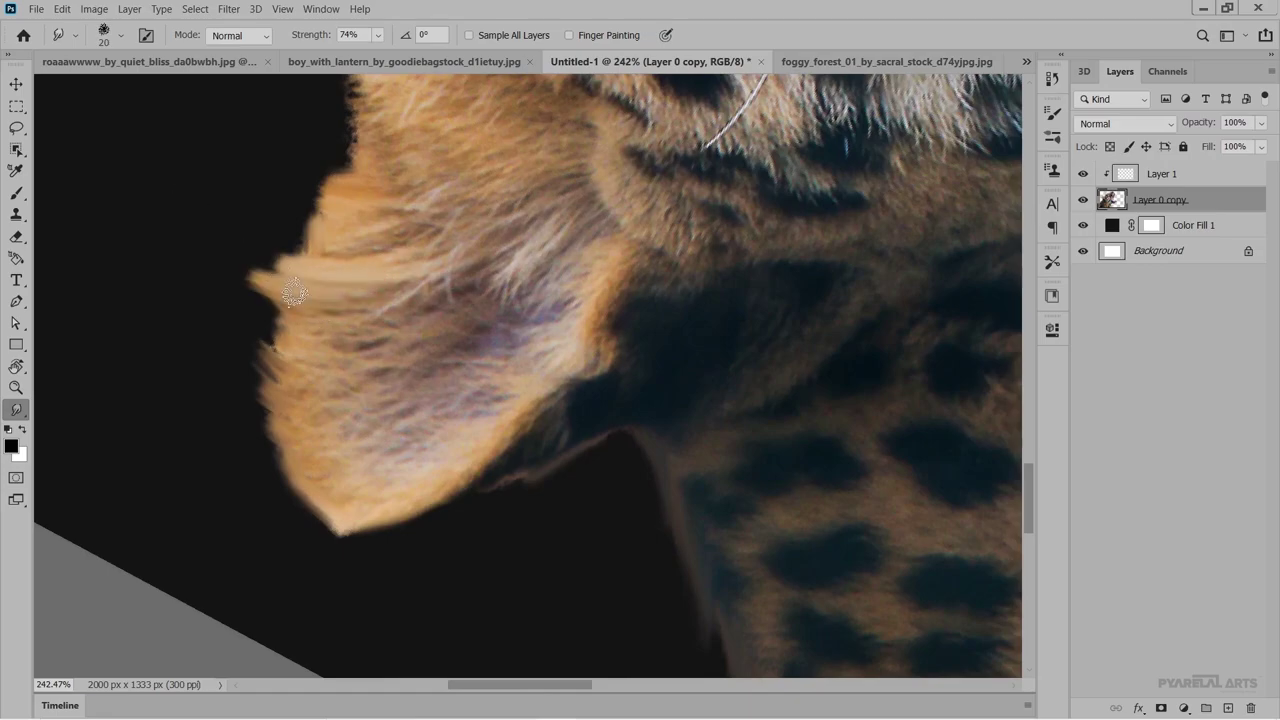
pyautogui.moveTo(317, 324); pyautogui.dragTo(124, 273)
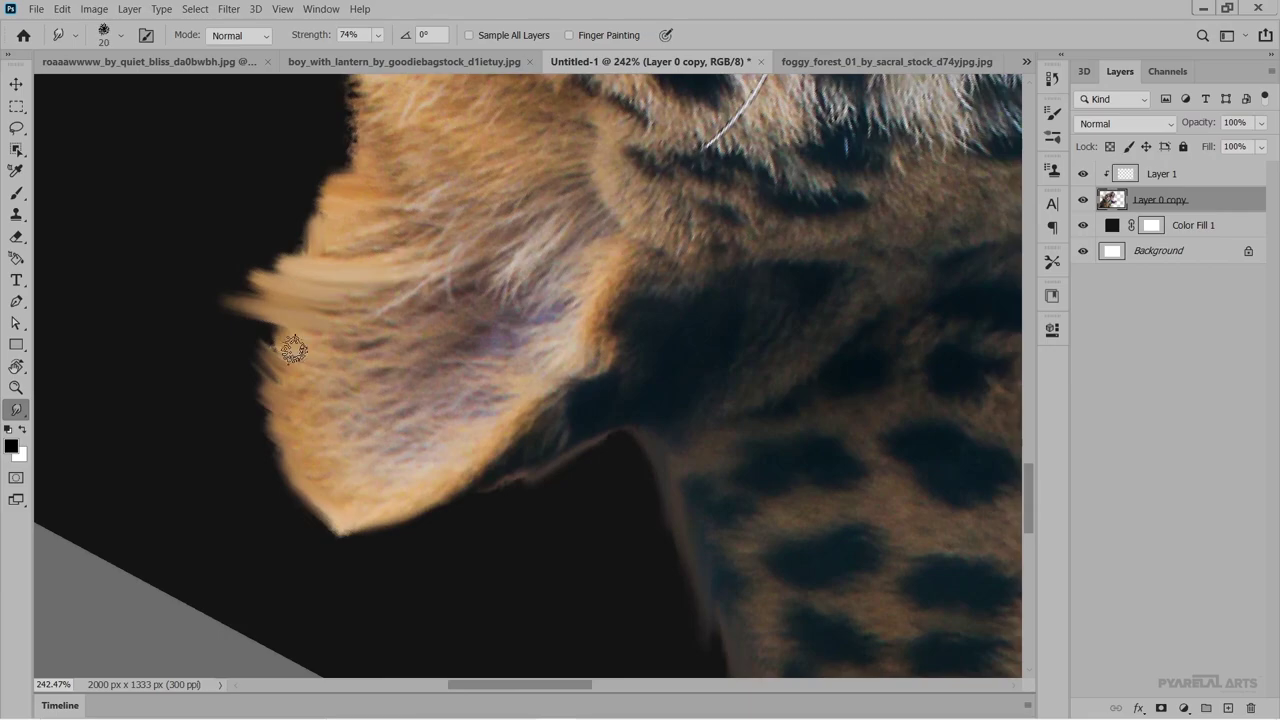
pyautogui.hotkey('ctrl', 'z')
pyautogui.moveTo(327, 354); pyautogui.dragTo(239, 324)
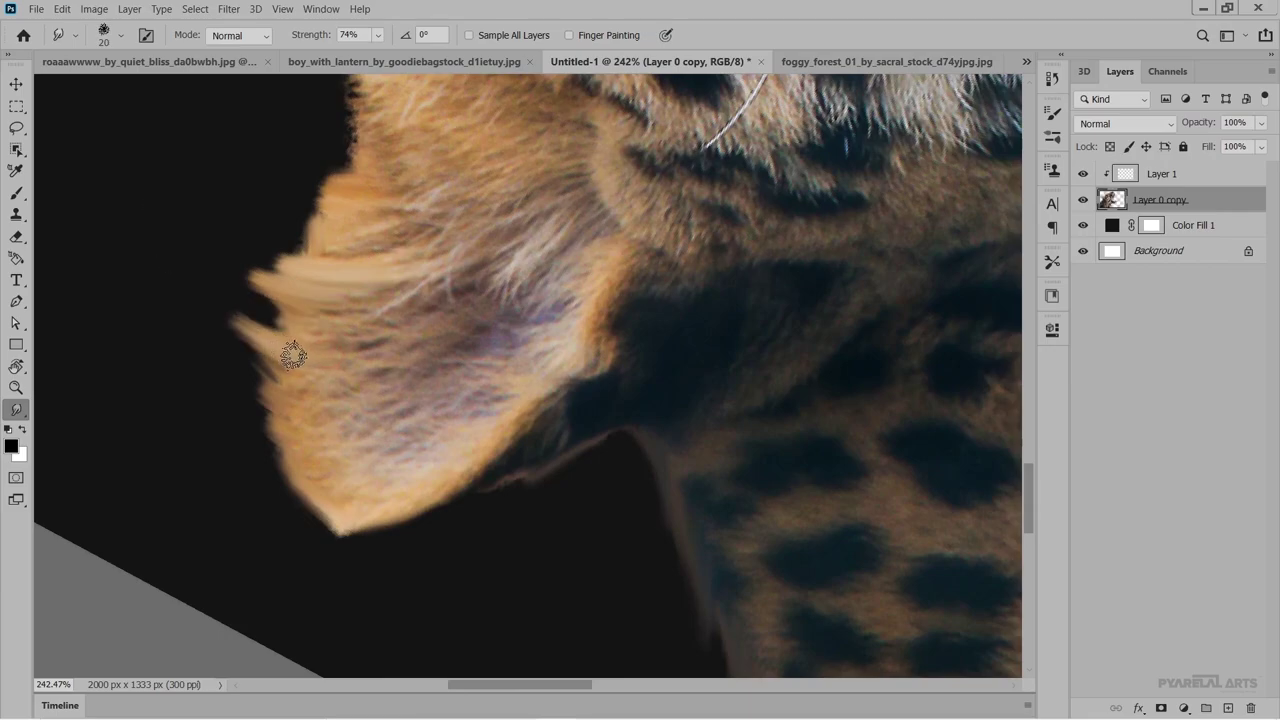
pyautogui.scroll(-2, 293, 355)
pyautogui.scroll(-2, 293, 355)
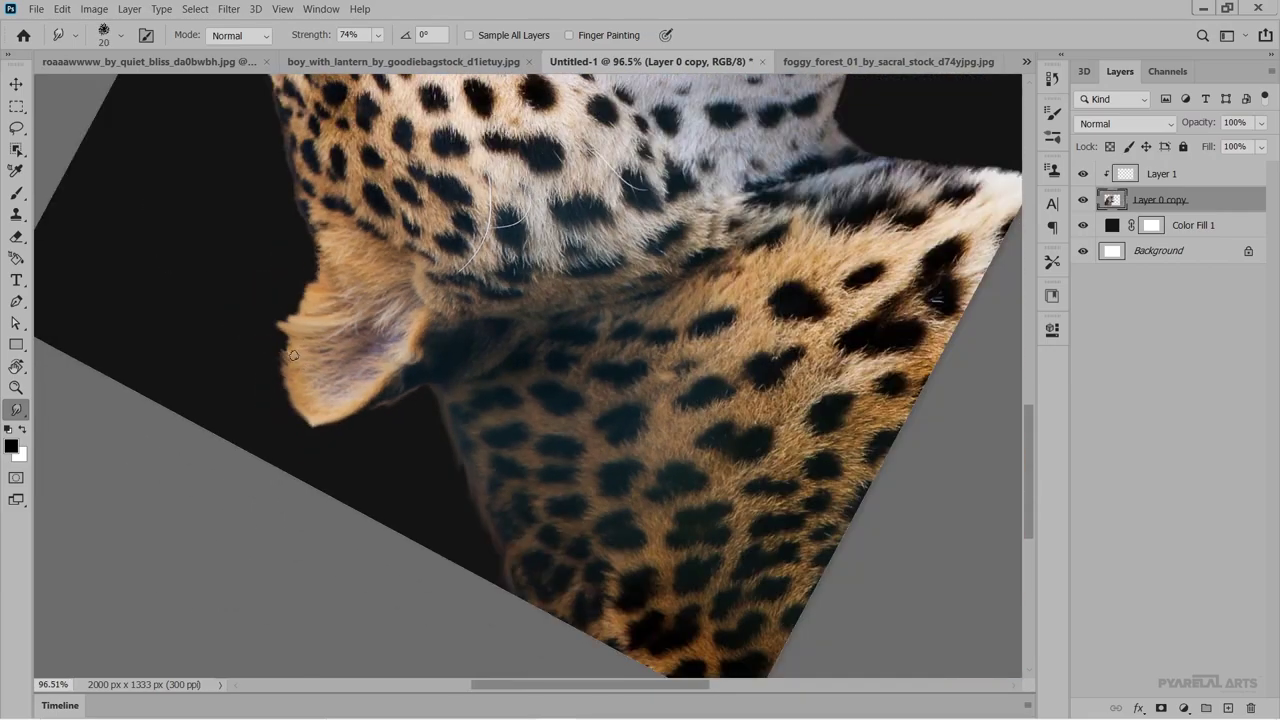
pyautogui.scroll(2, 294, 355)
pyautogui.scroll(1, 294, 355)
pyautogui.scroll(4, 320, 360)
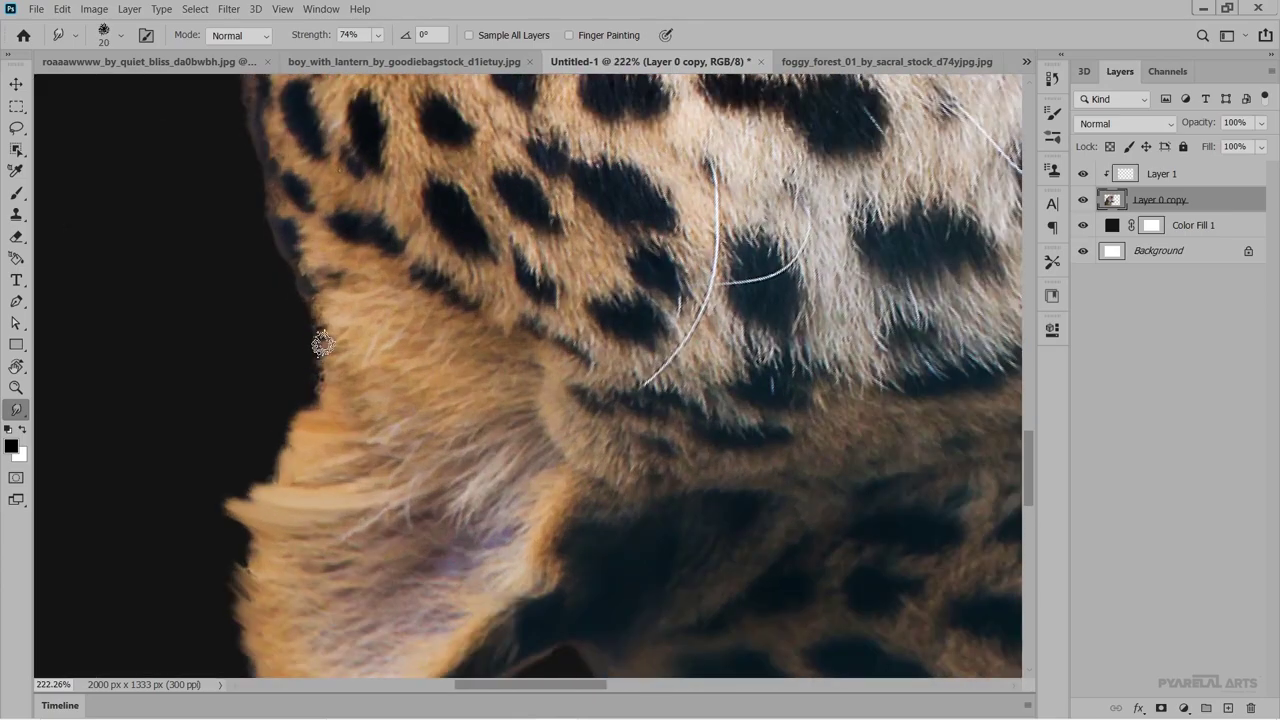
pyautogui.scroll(-2, 307, 322)
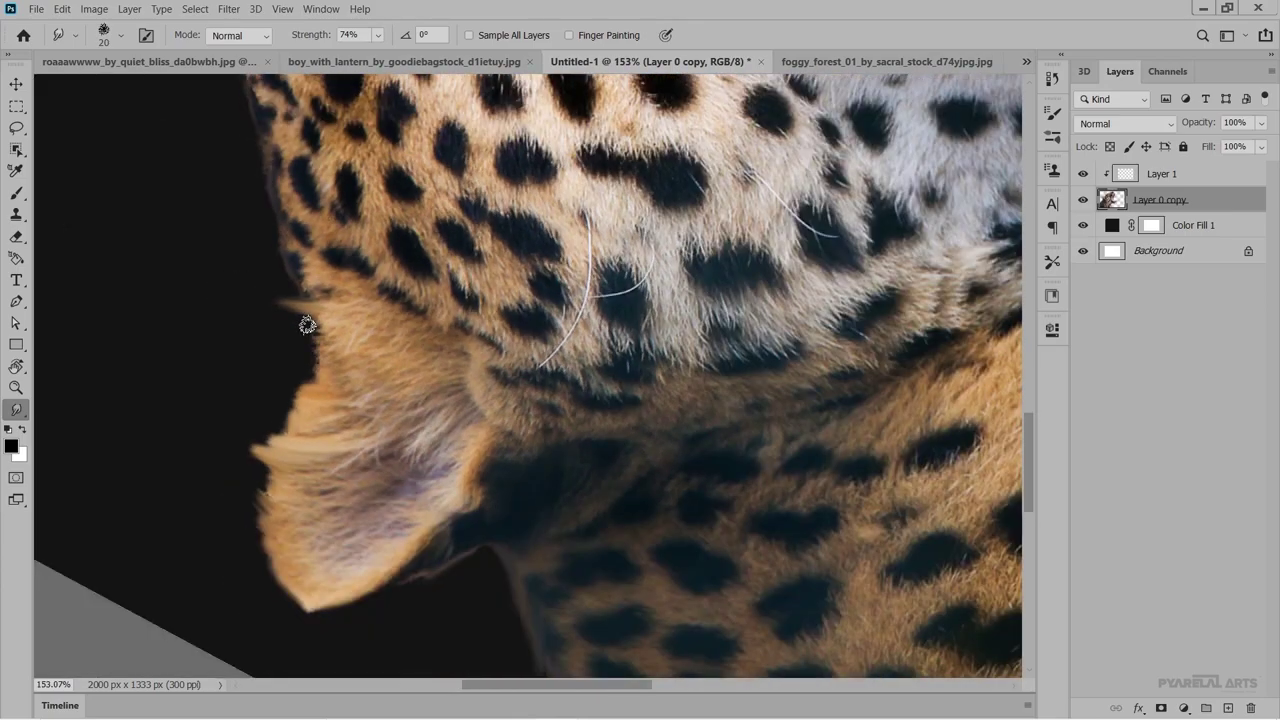
# Reset the view to fit and change the Color Fill 1 colour from near-black to crimson.
pyautogui.press('r')
pyautogui.moveTo(309, 325)
pyautogui.mouseDown()
pyautogui.moveTo(592, 255)
pyautogui.moveTo(442, 249)
pyautogui.mouseUp()
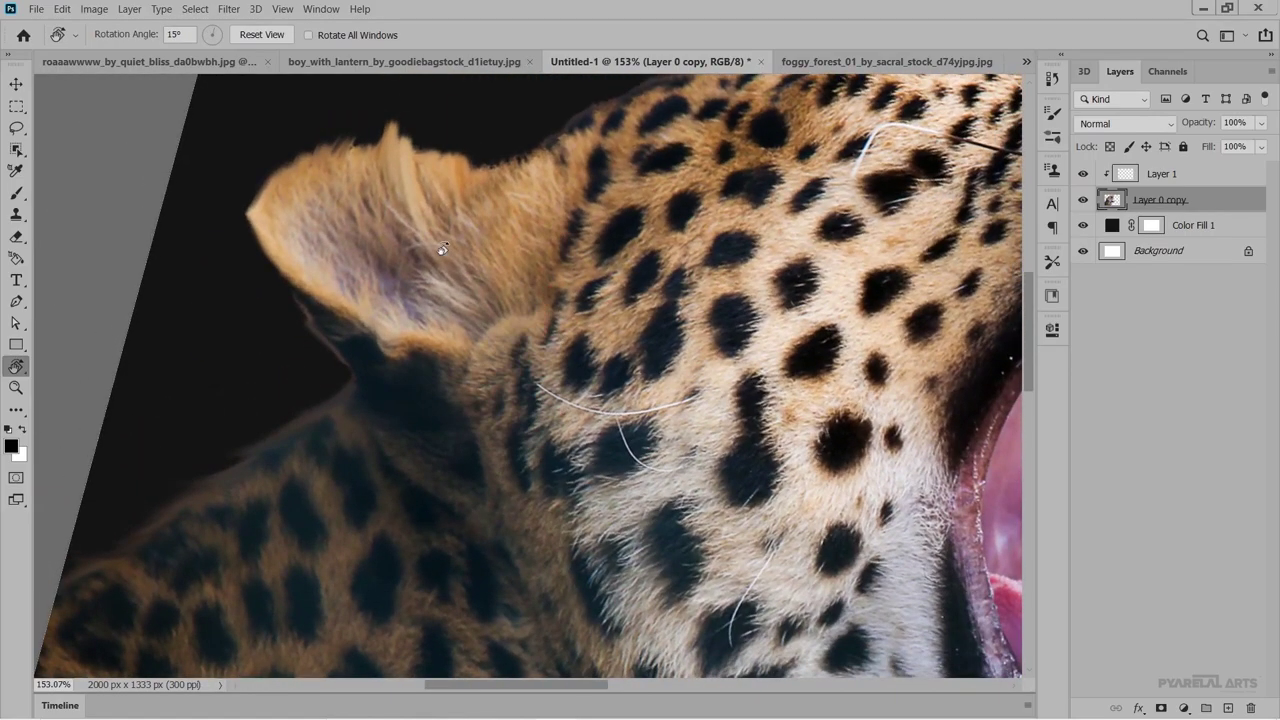
pyautogui.hotkey('ctrl', '0')
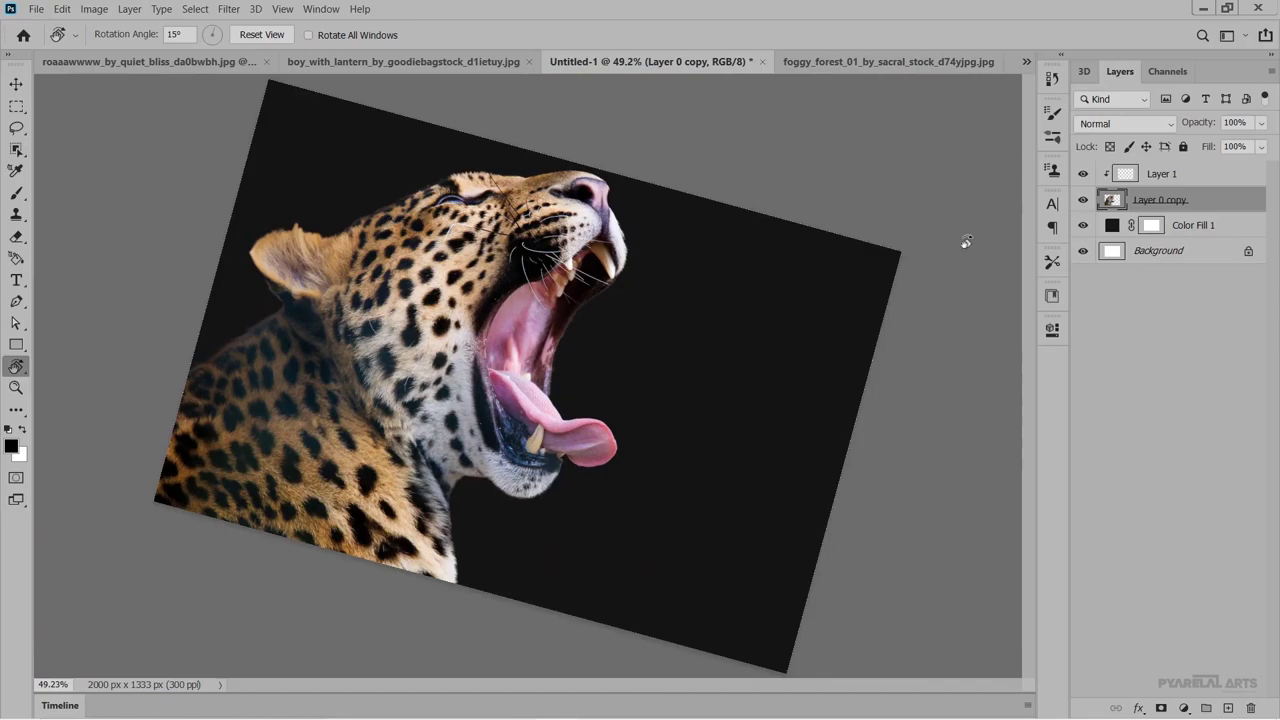
pyautogui.doubleClick(1113, 225)
pyautogui.click(976, 295)
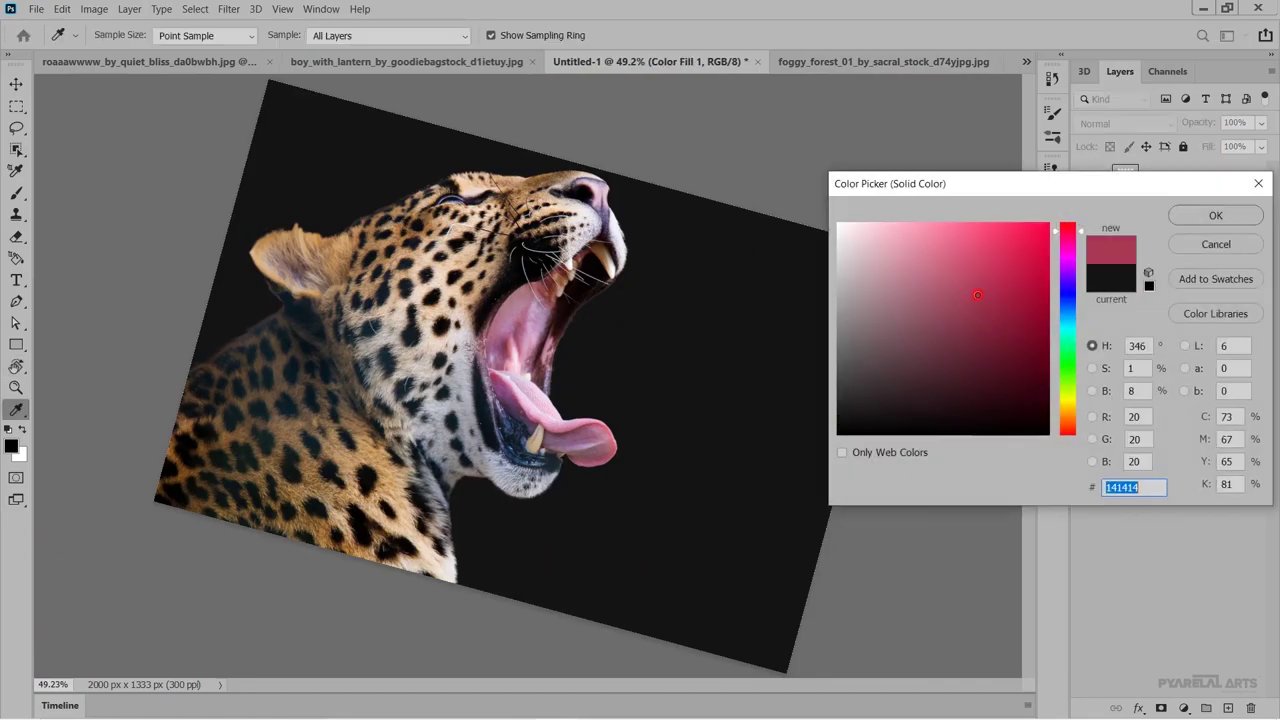
pyautogui.click(1023, 273)
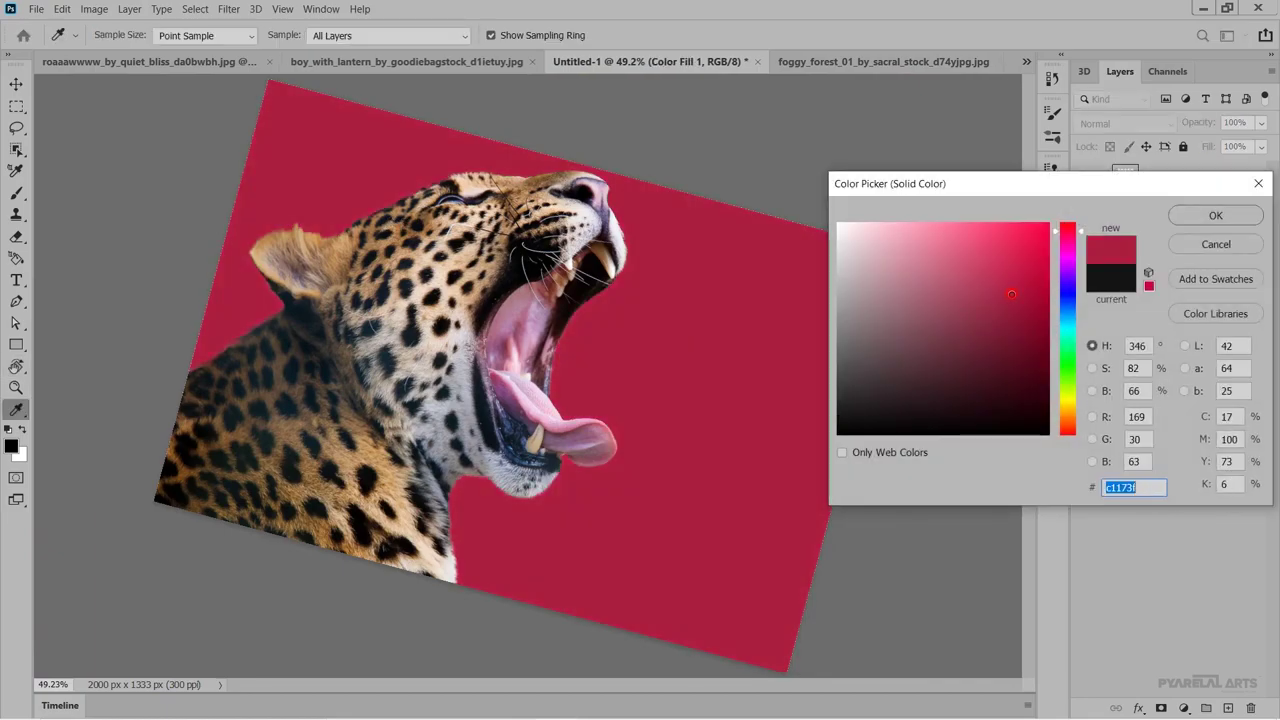
pyautogui.click(1011, 294)
pyautogui.click(1193, 219)
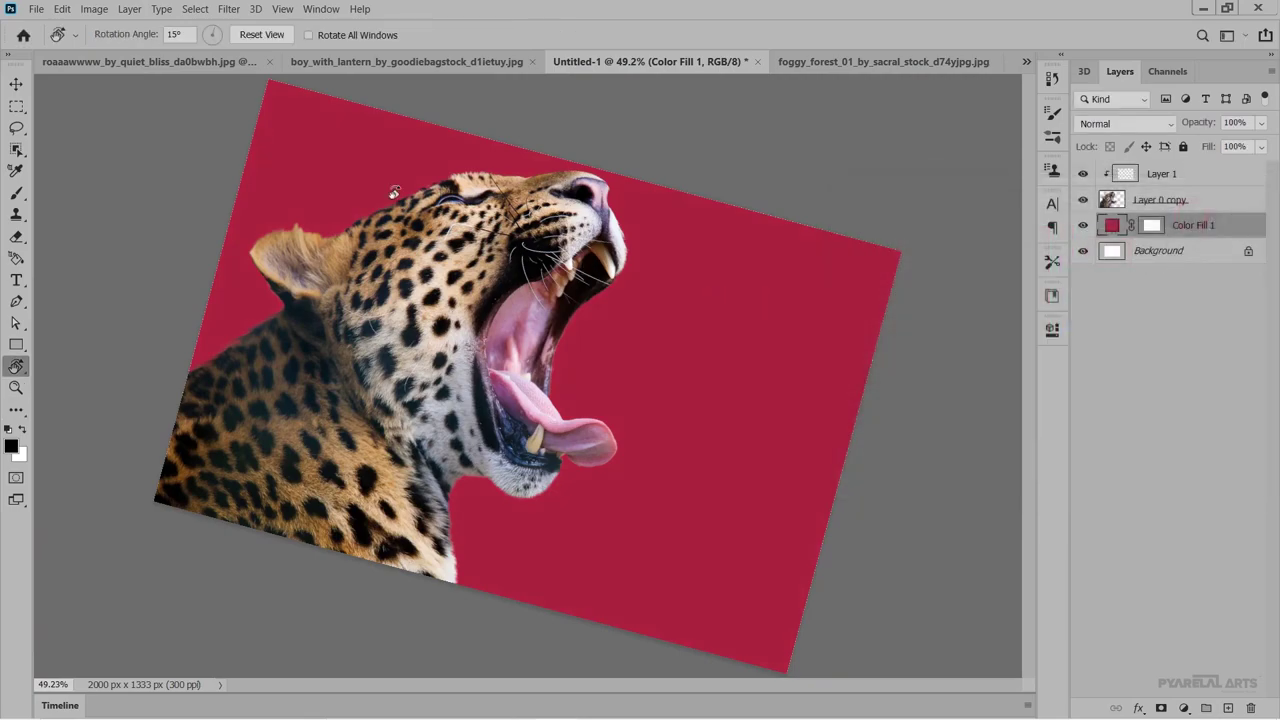
# Zoom in on the neck edge, reselect the Smudge Tool, and target the Layer 0 copy layer.
pyautogui.scroll(3, 395, 192)
pyautogui.scroll(3, 380, 192)
pyautogui.scroll(2, 365, 193)
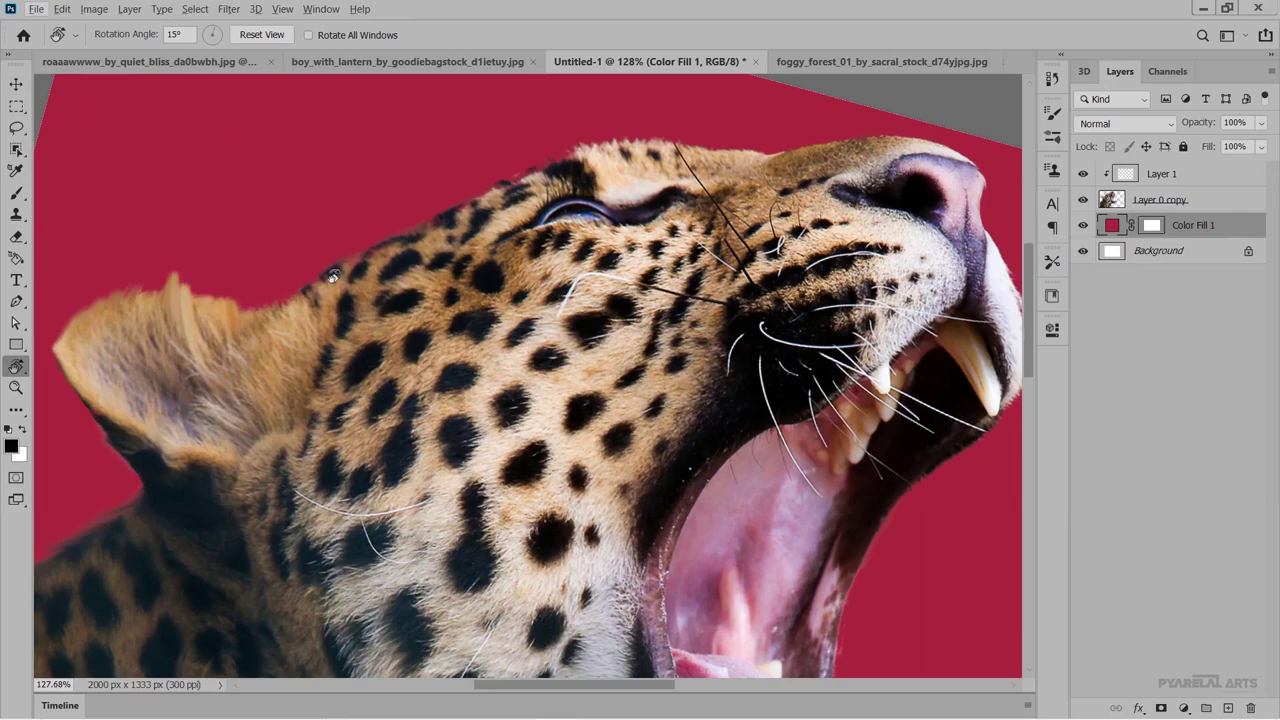
pyautogui.scroll(-2, 333, 275)
pyautogui.scroll(-2, 333, 275)
pyautogui.scroll(2, 463, 474)
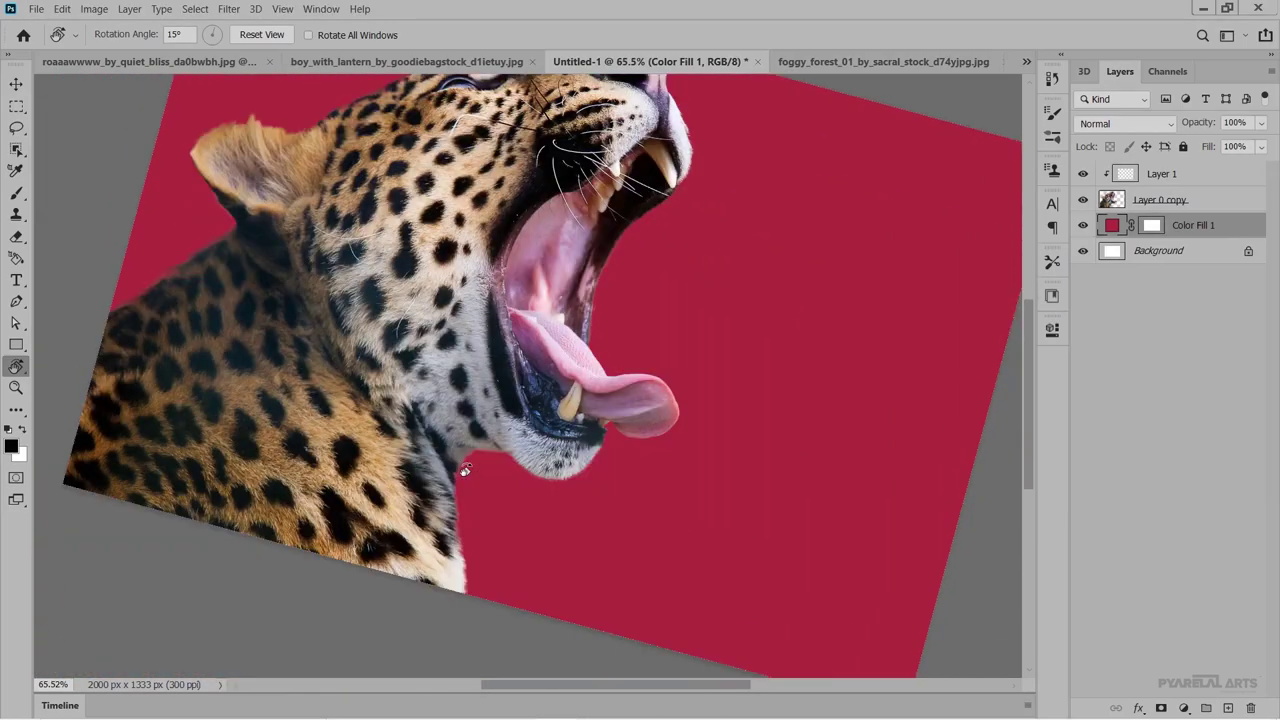
pyautogui.scroll(2, 467, 490)
pyautogui.scroll(2, 471, 503)
pyautogui.scroll(2, 446, 407)
pyautogui.scroll(1, 446, 407)
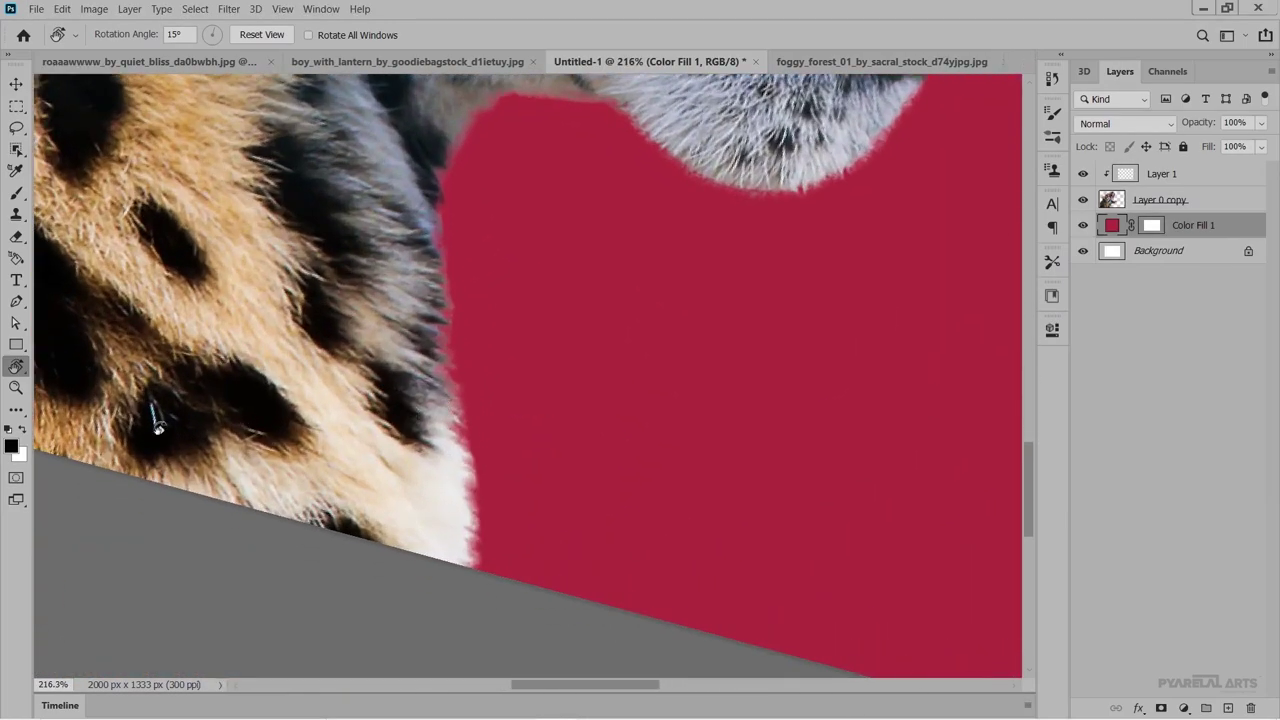
pyautogui.press('i')
pyautogui.scroll(-1, 455, 494)
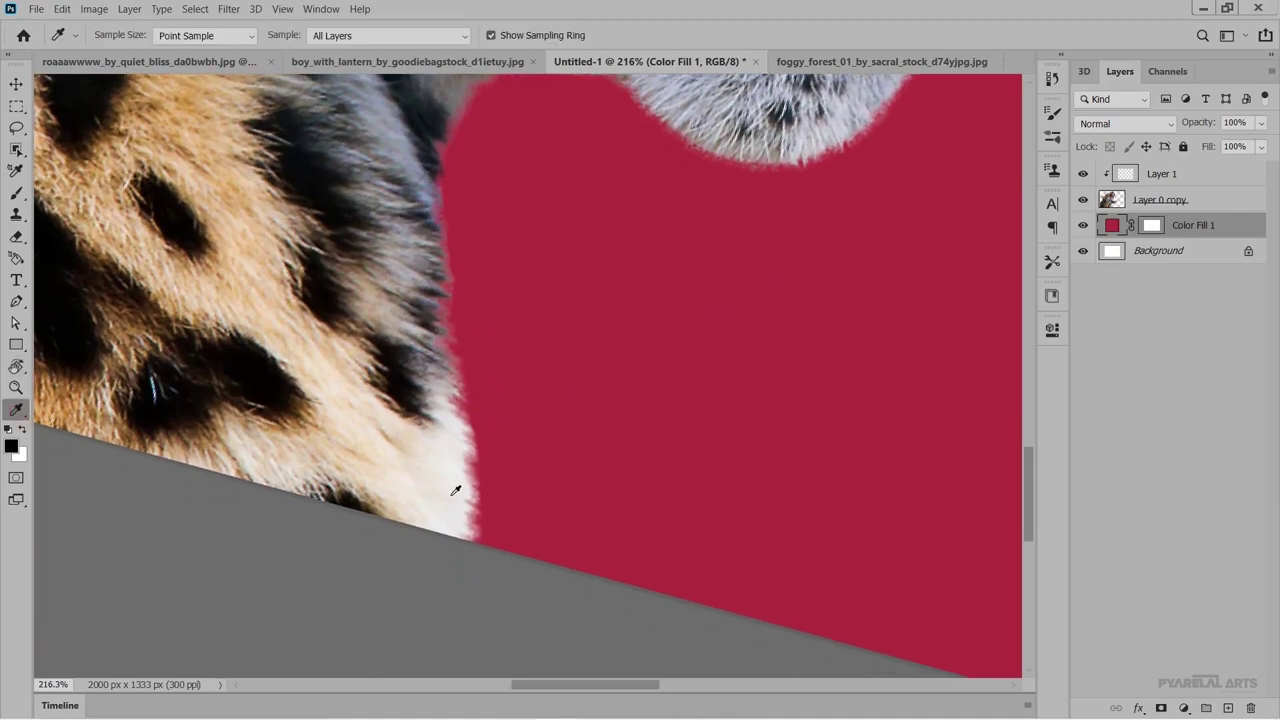
pyautogui.rightClick(17, 411)
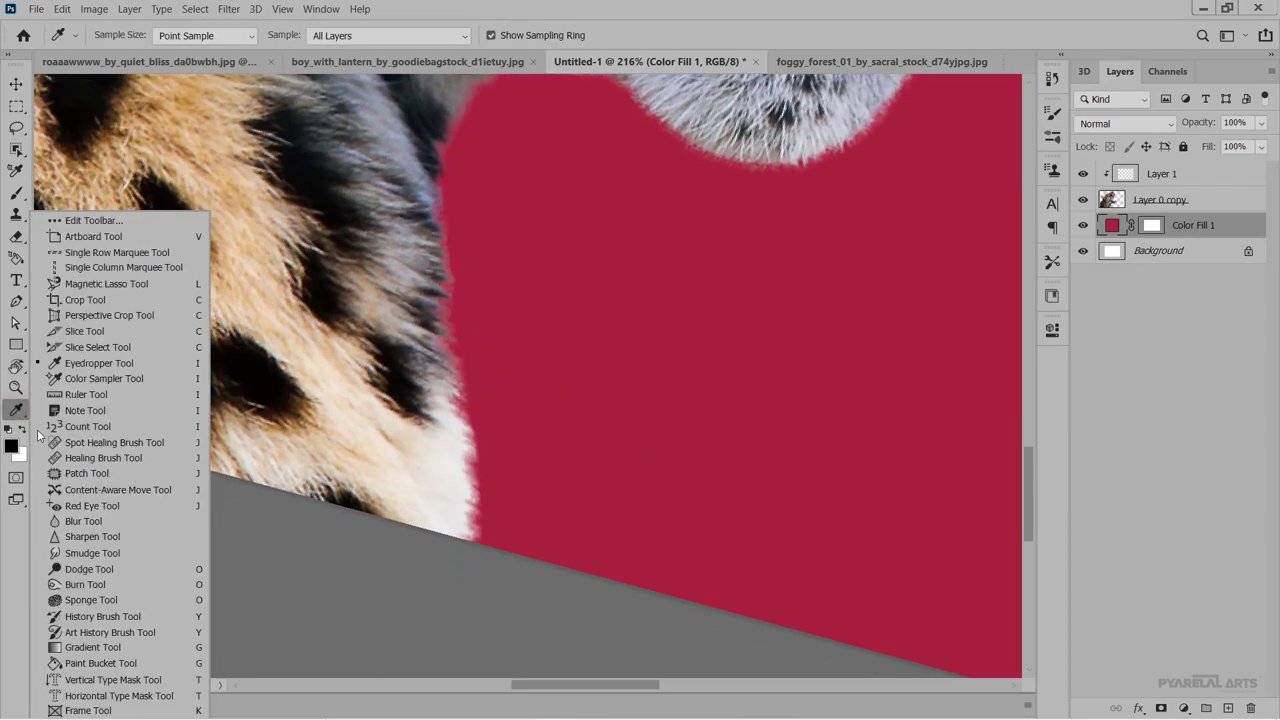
pyautogui.click(94, 552)
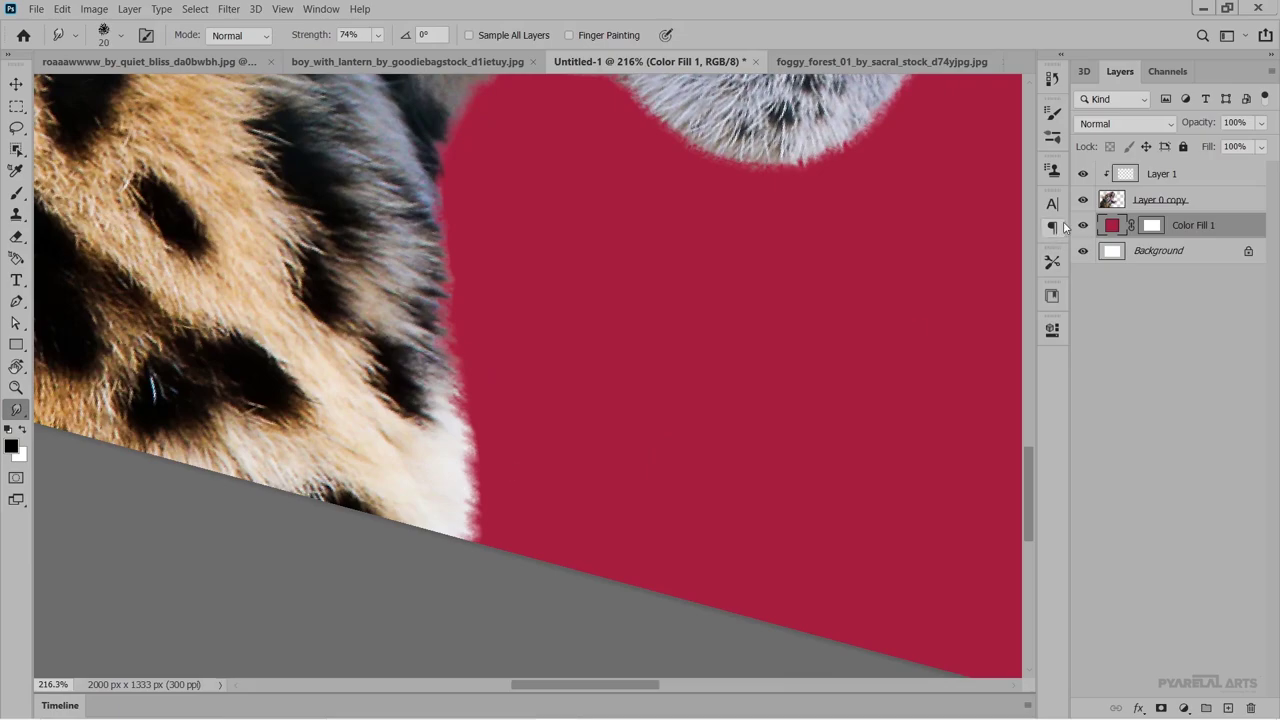
pyautogui.click(1112, 203)
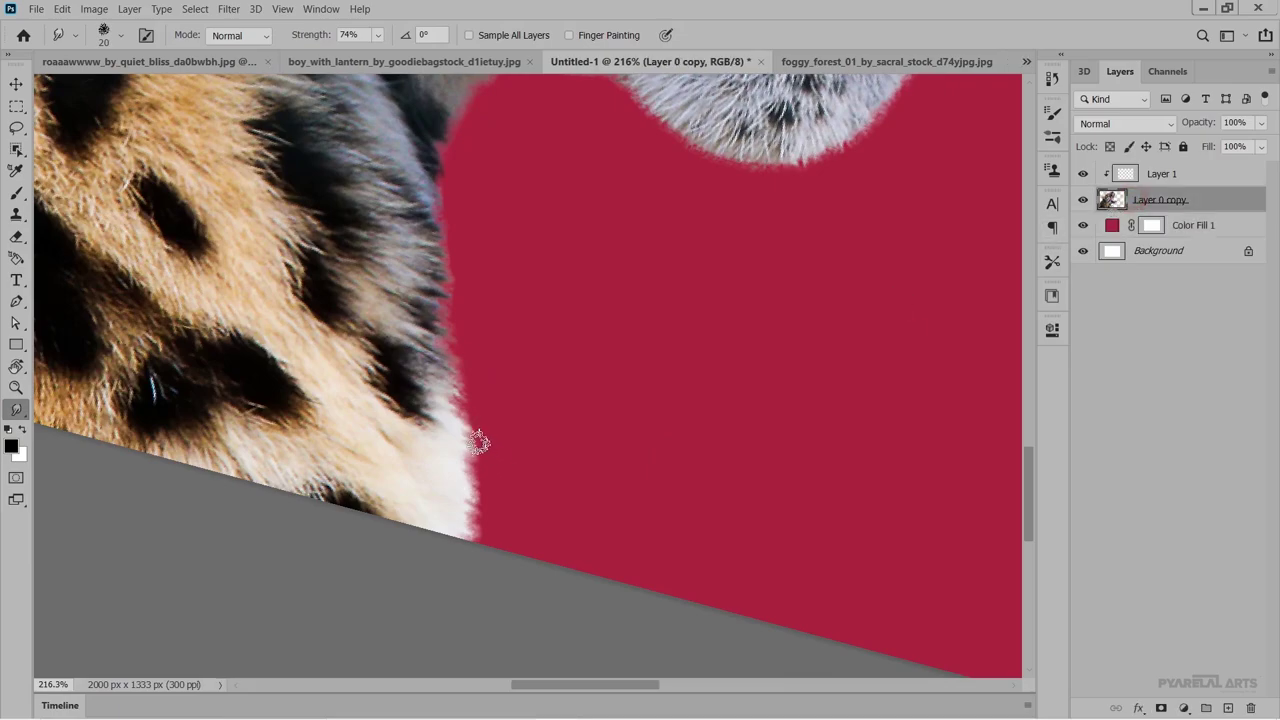
# Rotate the view and smudge grey fur strands from the neck edge down-left into the crimson.
pyautogui.scroll(1, 479, 443)
pyautogui.scroll(1, 470, 440)
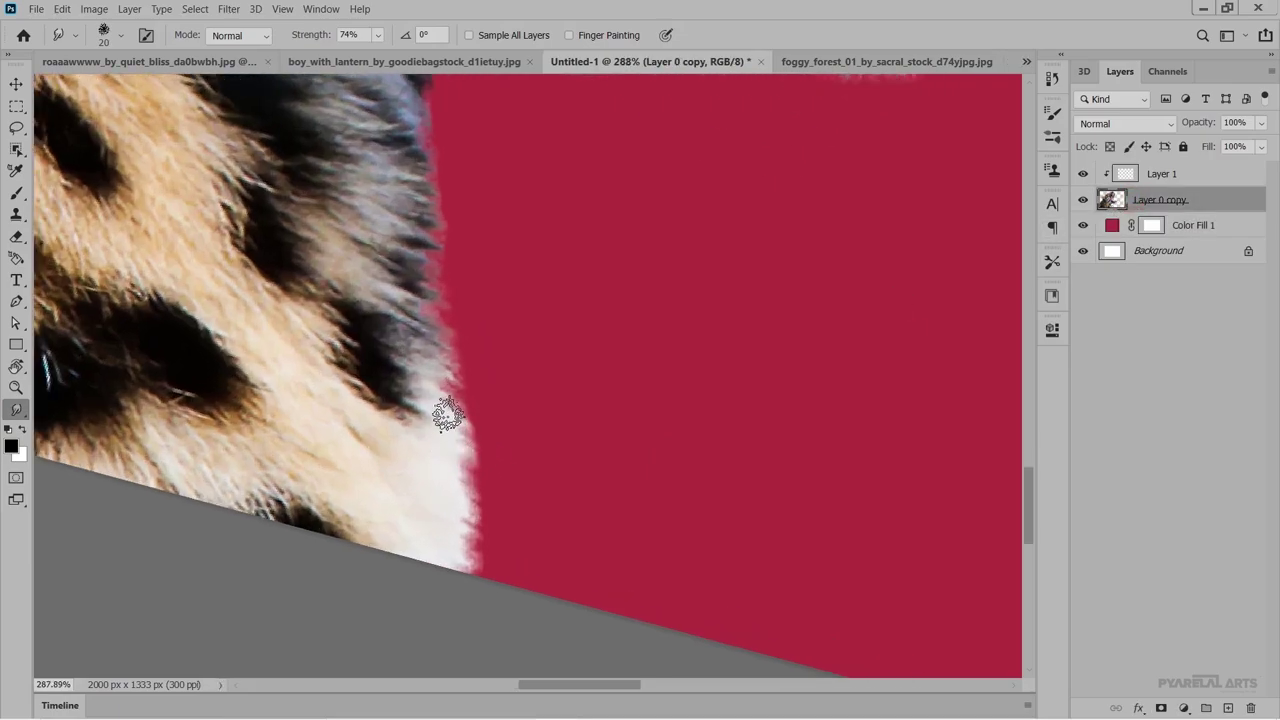
pyautogui.press('r')
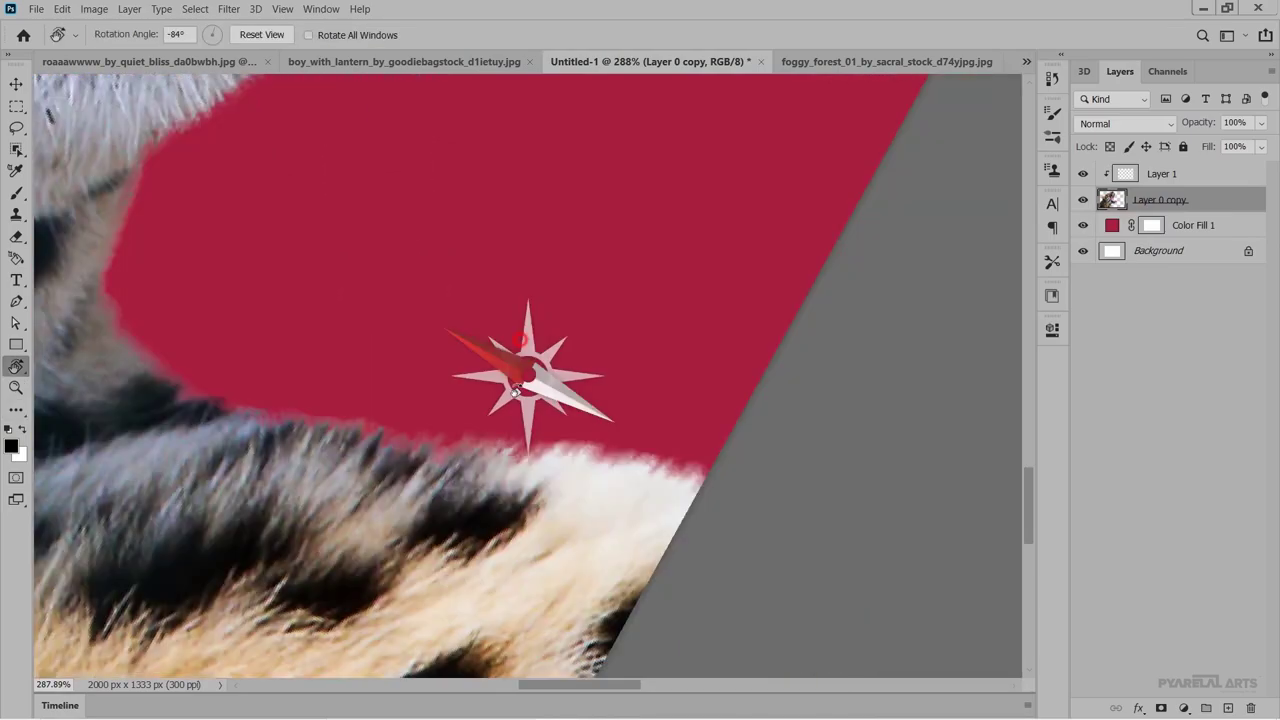
pyautogui.moveTo(510, 318)
pyautogui.mouseDown()
pyautogui.moveTo(504, 515)
pyautogui.moveTo(604, 231)
pyautogui.moveTo(640, 315)
pyautogui.mouseUp()
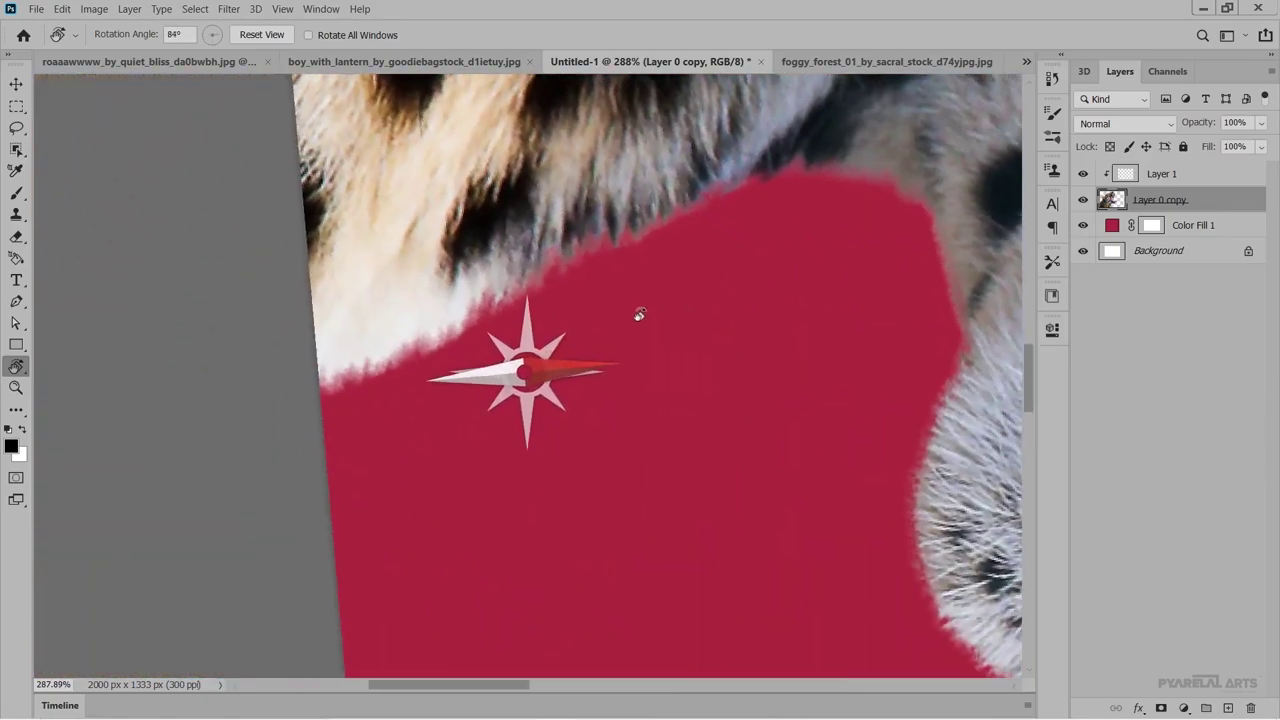
pyautogui.click(21, 412)
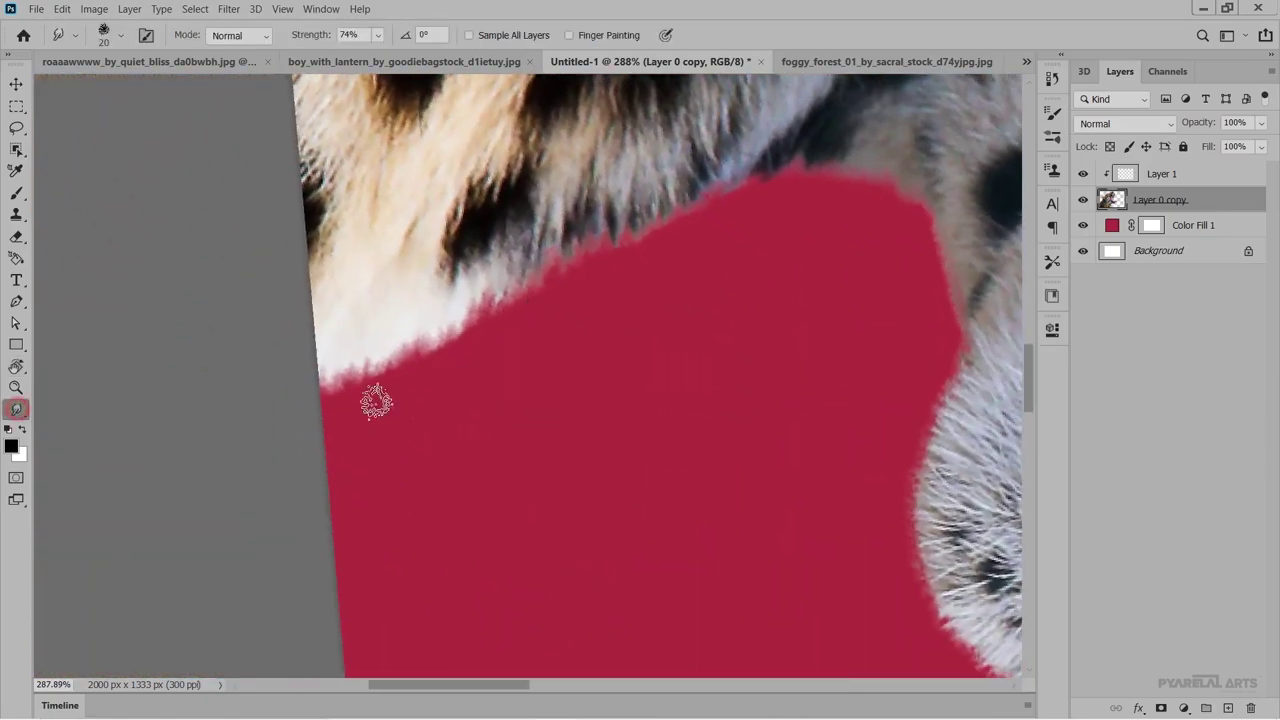
pyautogui.moveTo(500, 272)
pyautogui.mouseDown()
pyautogui.moveTo(429, 349)
pyautogui.moveTo(463, 297)
pyautogui.moveTo(306, 403)
pyautogui.moveTo(450, 377)
pyautogui.mouseUp()
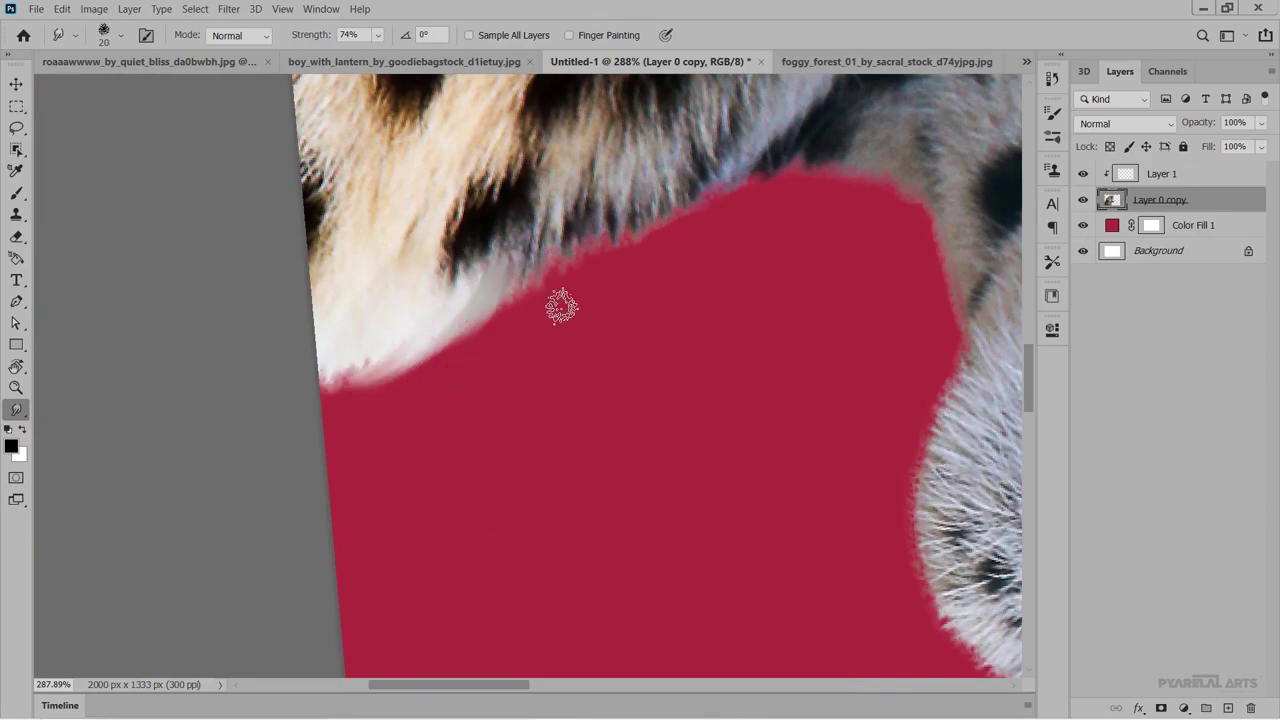
pyautogui.moveTo(766, 140); pyautogui.dragTo(568, 242)
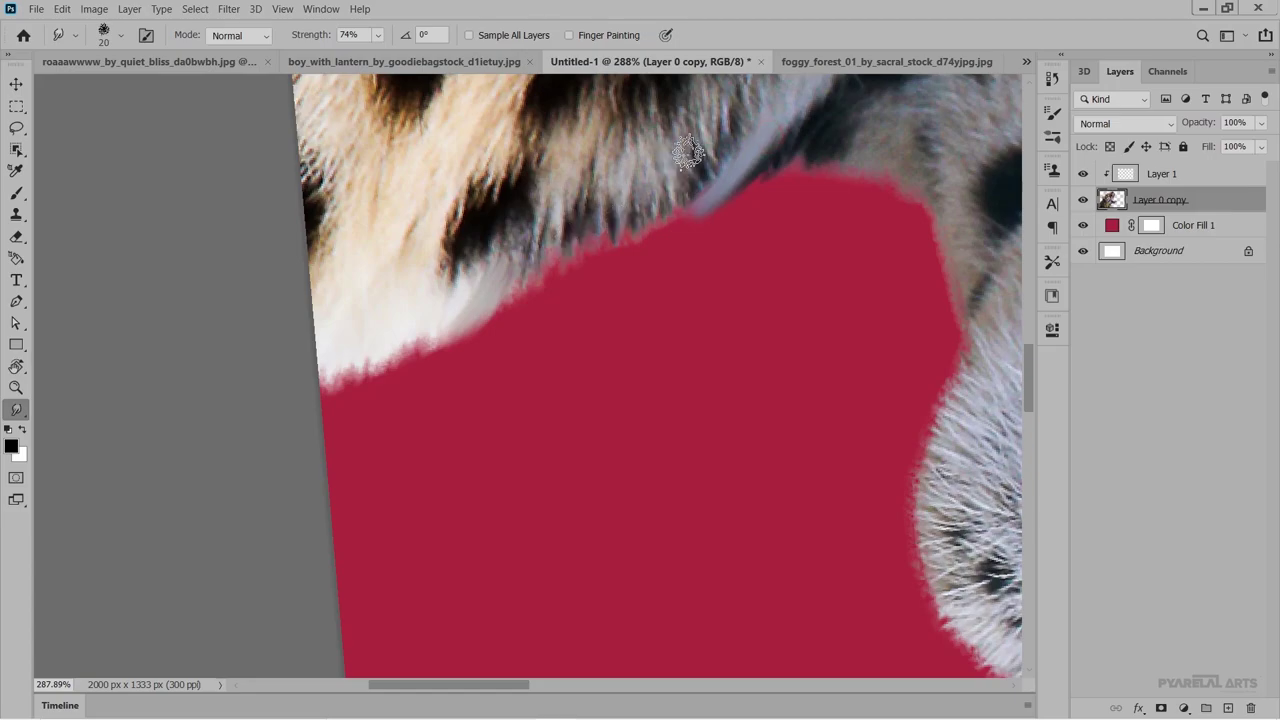
pyautogui.moveTo(657, 183); pyautogui.dragTo(550, 282)
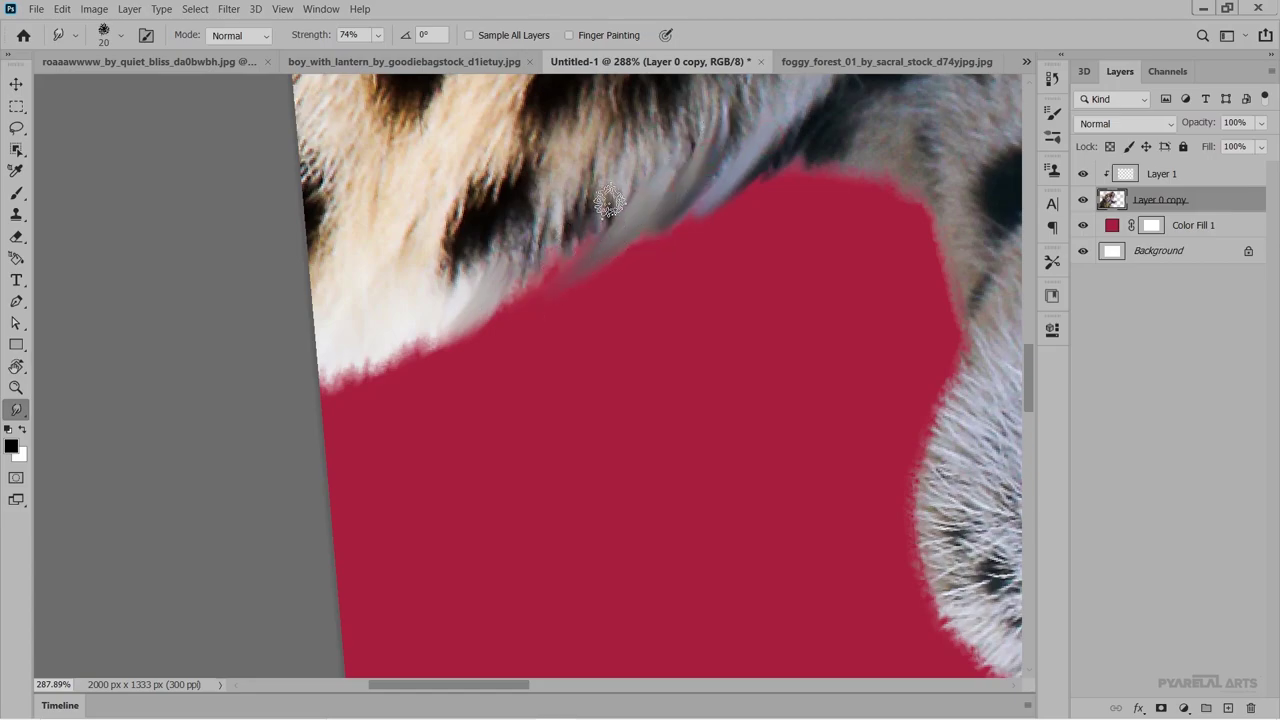
pyautogui.moveTo(609, 203); pyautogui.dragTo(443, 329)
pyautogui.moveTo(553, 243)
pyautogui.mouseDown()
pyautogui.moveTo(499, 300)
pyautogui.moveTo(460, 380)
pyautogui.mouseUp()
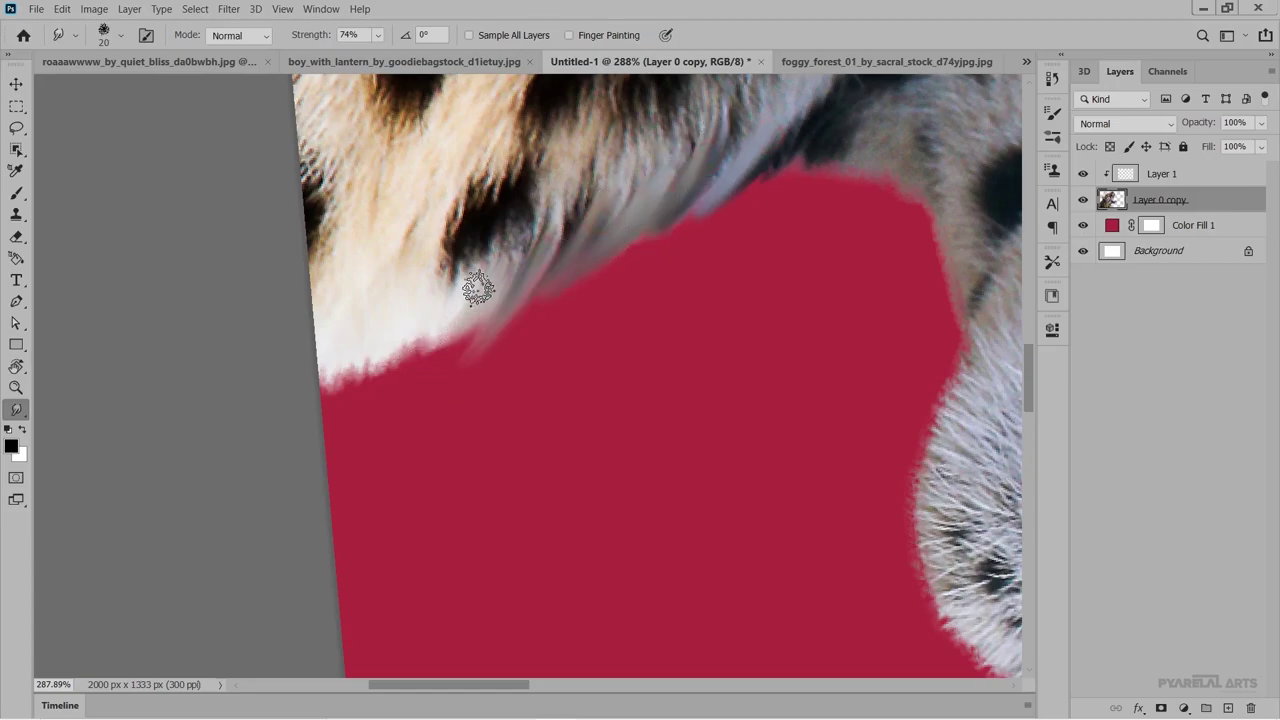
# Drag more white and grey neck fur into the crimson background, then re-rotate the view.
pyautogui.moveTo(478, 289); pyautogui.dragTo(395, 362)
pyautogui.moveTo(421, 318); pyautogui.dragTo(337, 392)
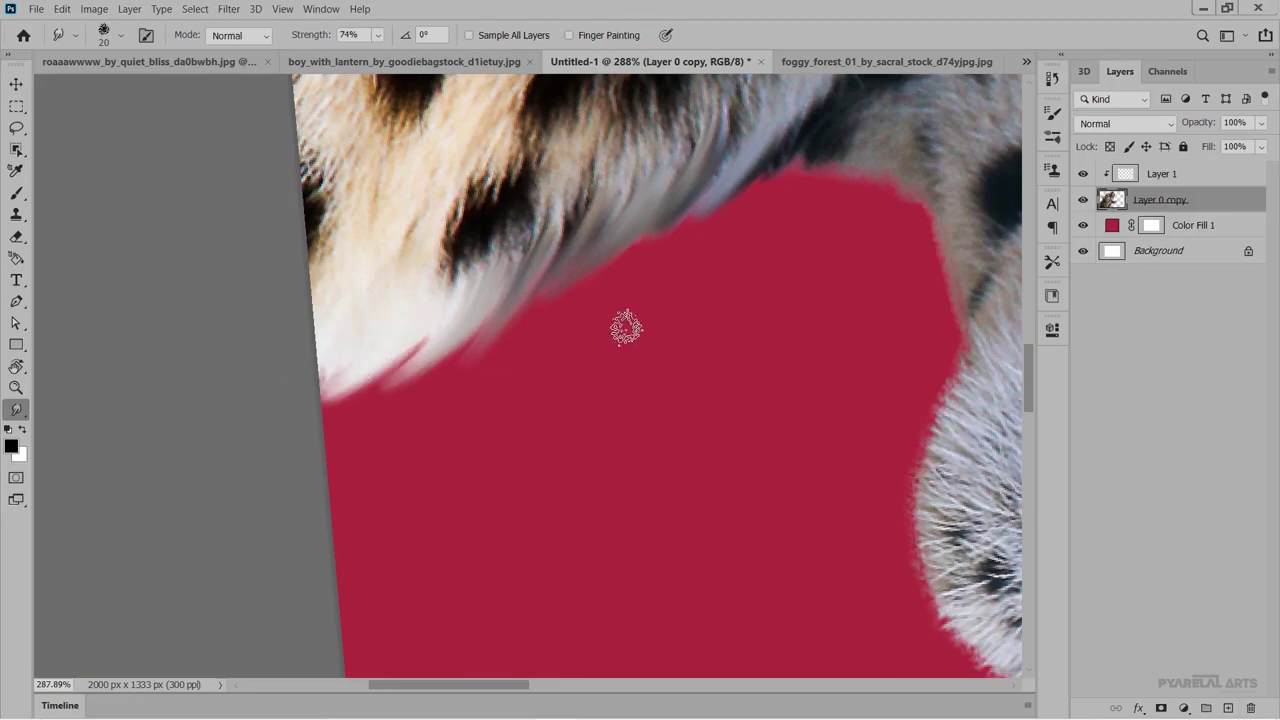
pyautogui.scroll(3, 626, 328)
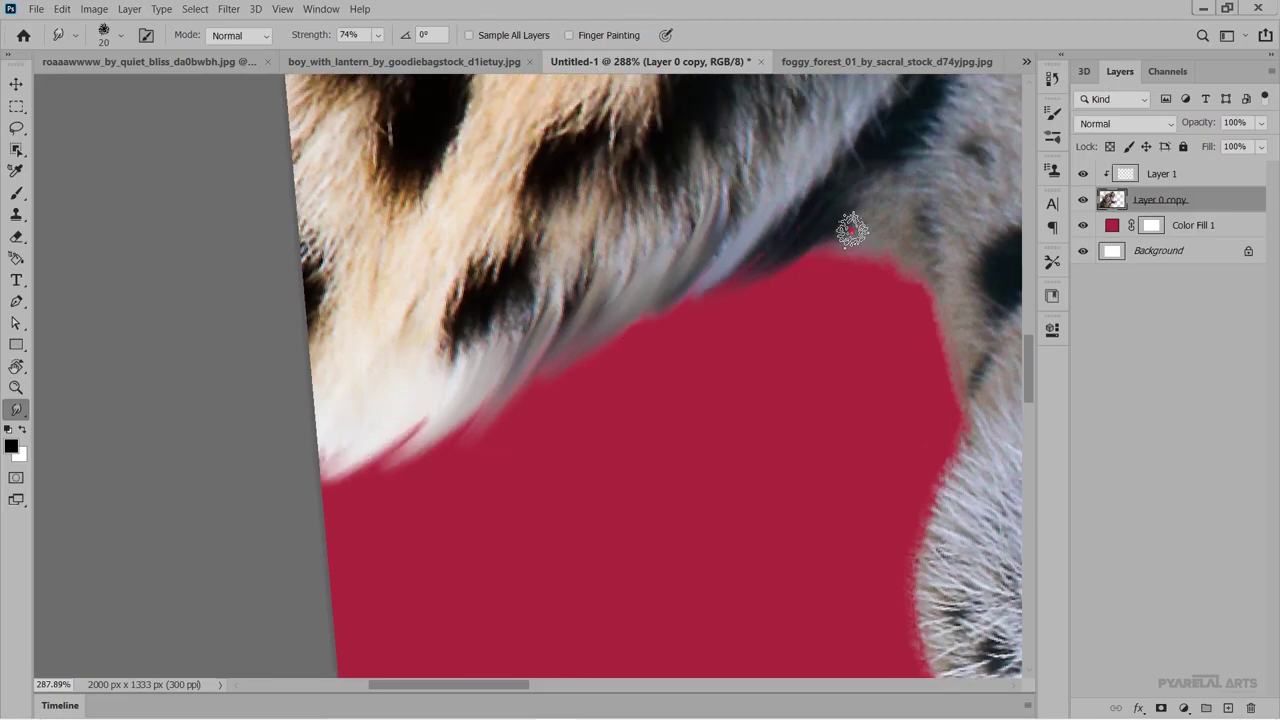
pyautogui.moveTo(852, 230); pyautogui.dragTo(857, 257)
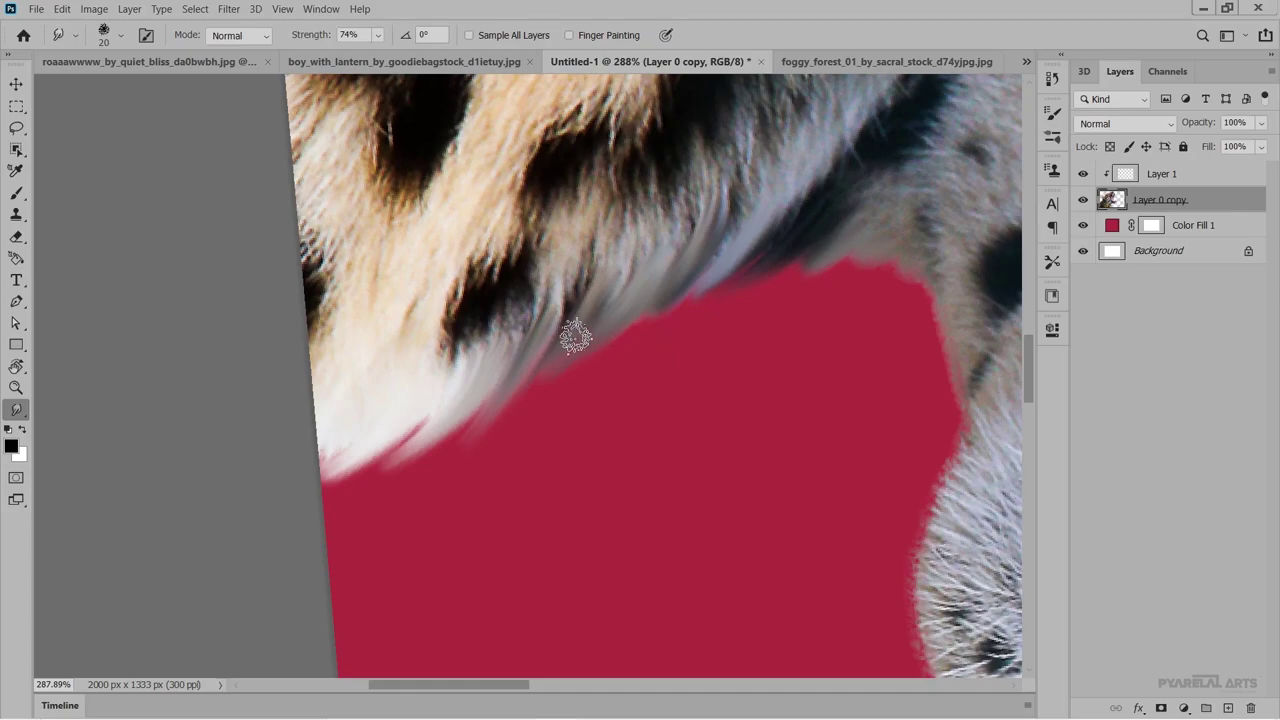
pyautogui.press('r')
pyautogui.moveTo(451, 323)
pyautogui.mouseDown()
pyautogui.moveTo(345, 413)
pyautogui.moveTo(357, 443)
pyautogui.mouseUp()
pyautogui.scroll(8, 360, 440)
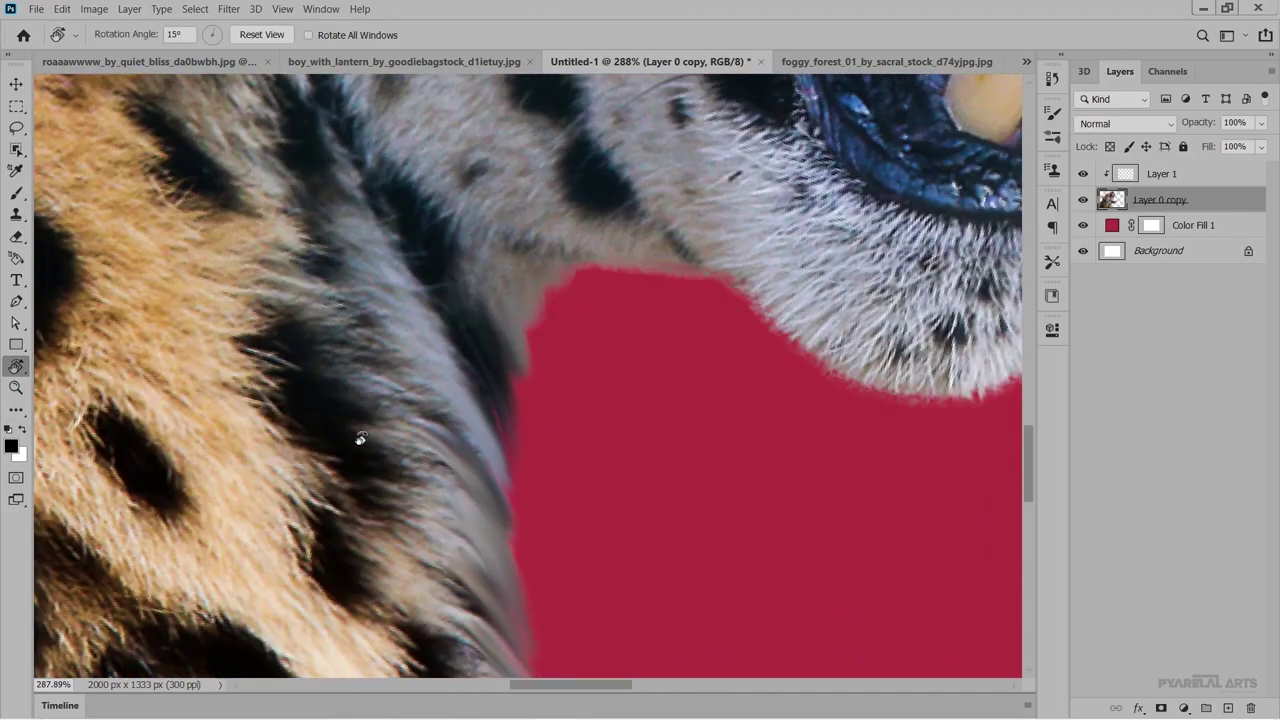
# Switch to the Smudge tool and smudge the neck-edge fur into the red fill.
pyautogui.scroll(3, 360, 440)
pyautogui.scroll(2, 365, 436)
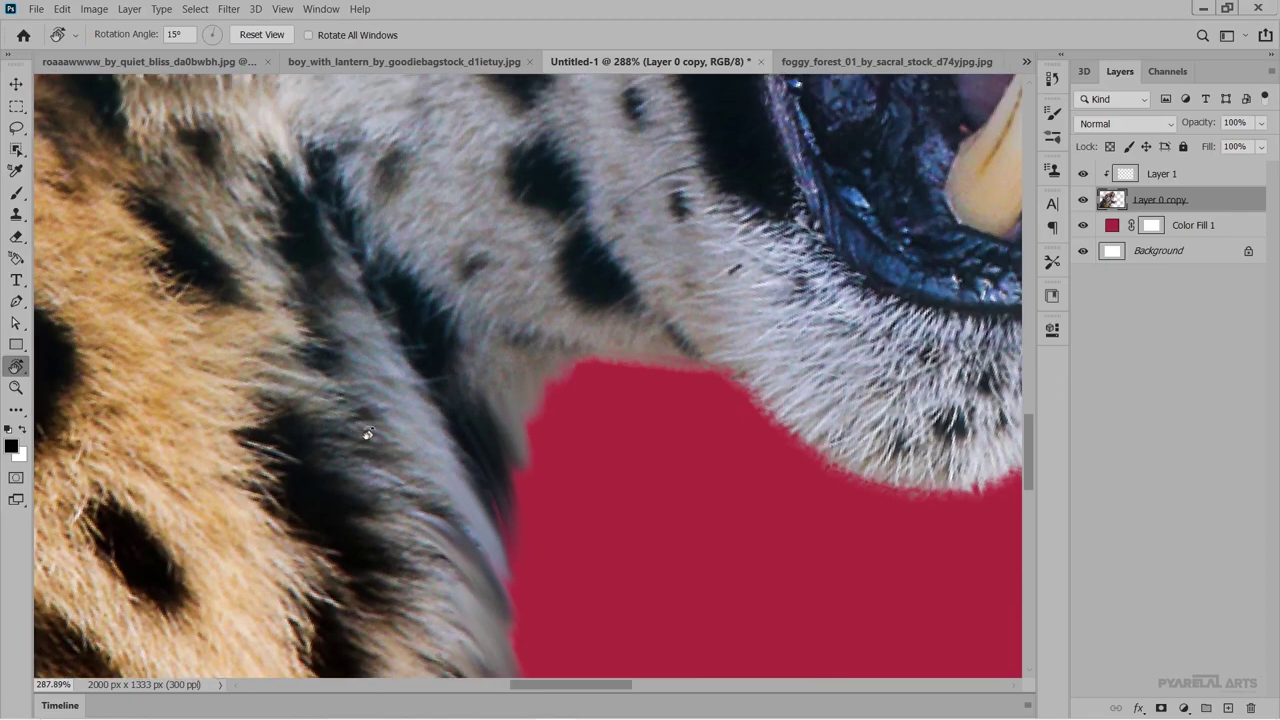
pyautogui.click(22, 416)
pyautogui.moveTo(545, 378)
pyautogui.mouseDown()
pyautogui.moveTo(497, 452)
pyautogui.moveTo(694, 357)
pyautogui.moveTo(571, 391)
pyautogui.moveTo(632, 360)
pyautogui.moveTo(526, 374)
pyautogui.moveTo(594, 343)
pyautogui.mouseUp()
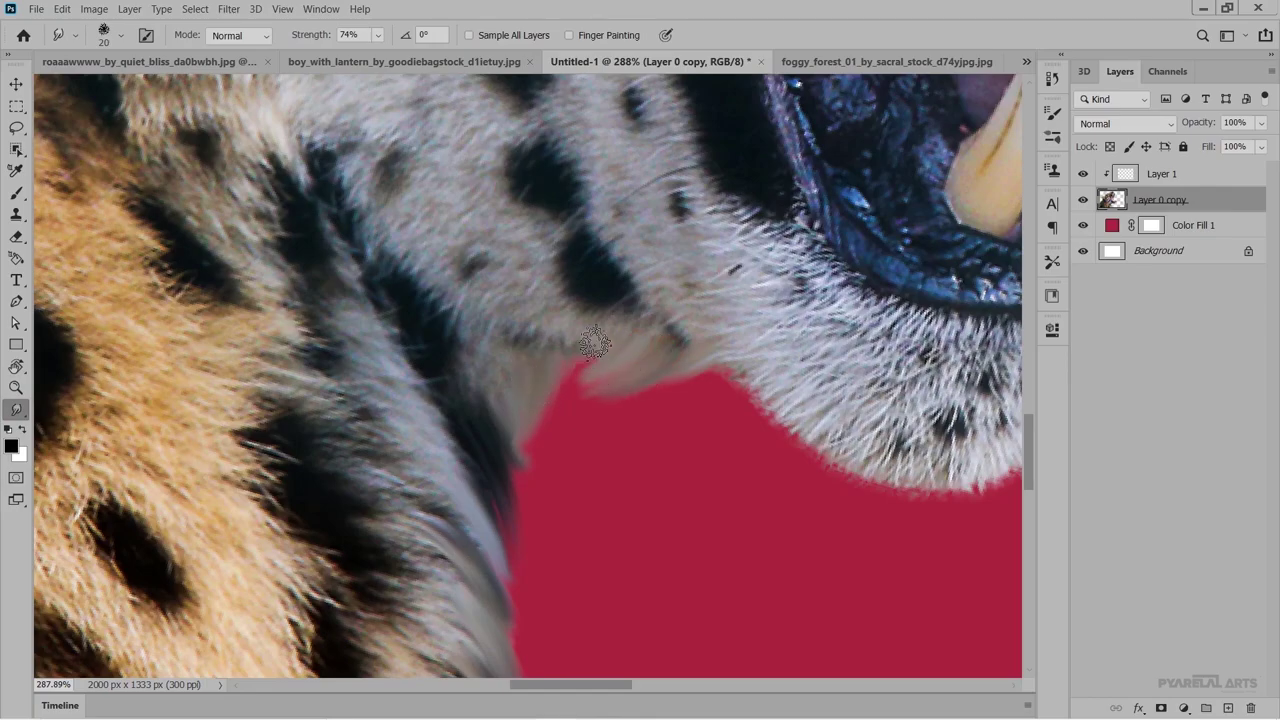
pyautogui.scroll(-2, 418, 487)
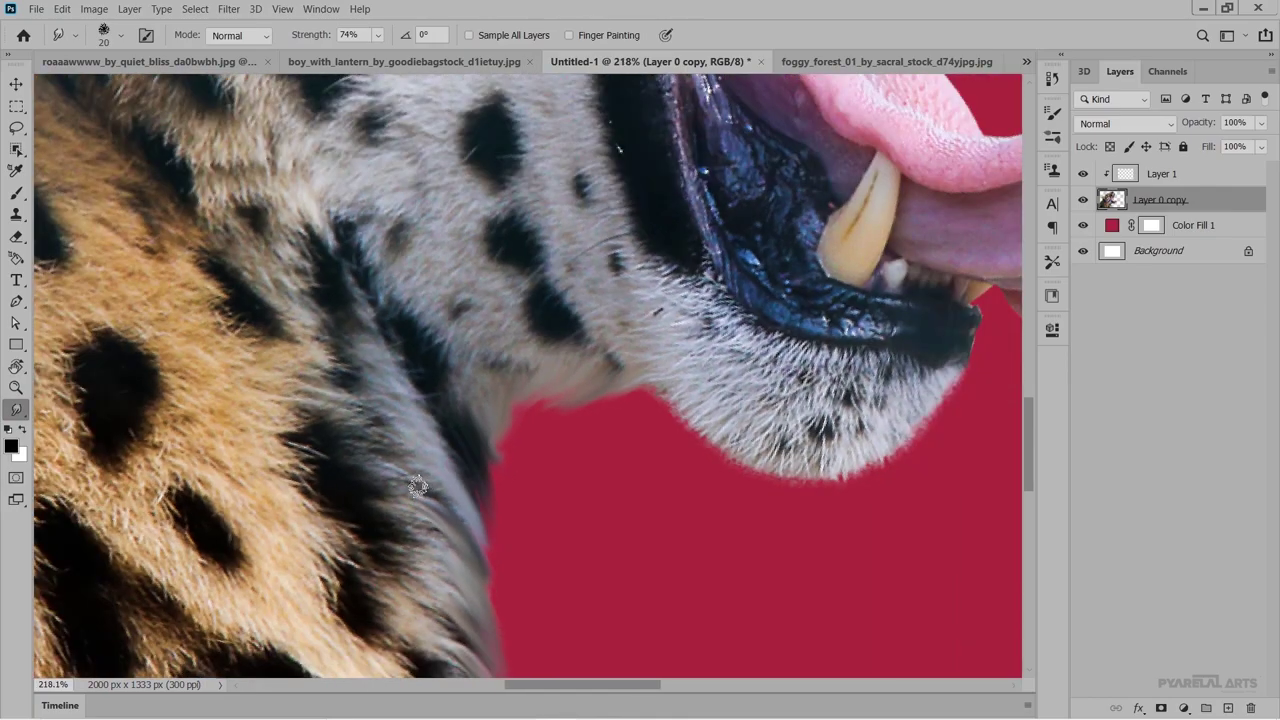
pyautogui.scroll(-2, 418, 487)
pyautogui.scroll(-1, 418, 487)
pyautogui.scroll(-1, 418, 487)
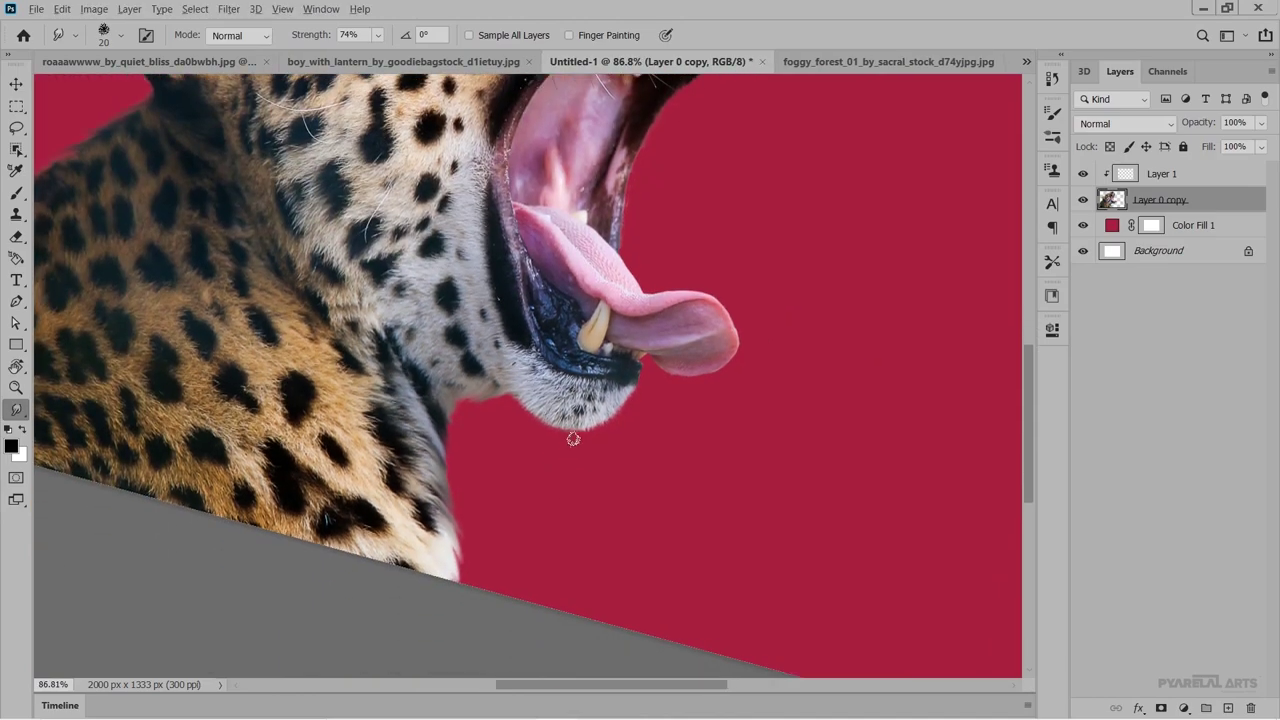
pyautogui.scroll(4, 573, 439)
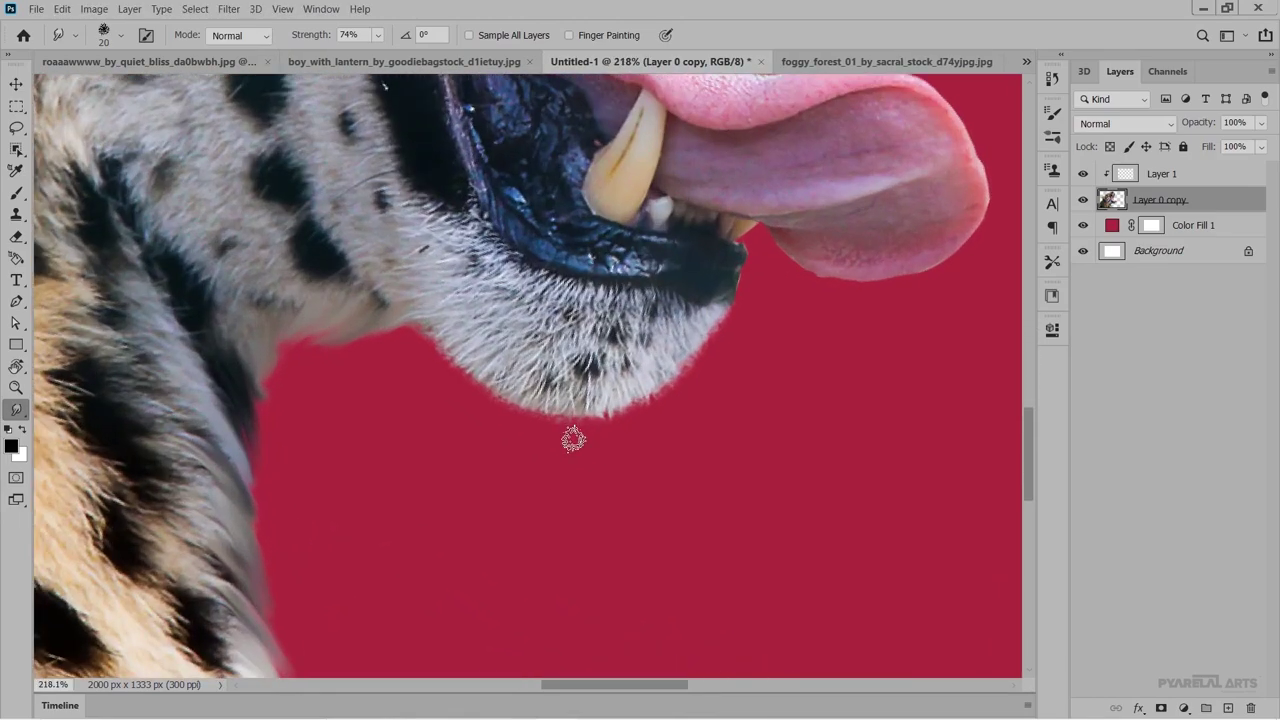
# Pull the chin fur down and left into the red background as long streaks.
pyautogui.moveTo(636, 397); pyautogui.dragTo(371, 450)
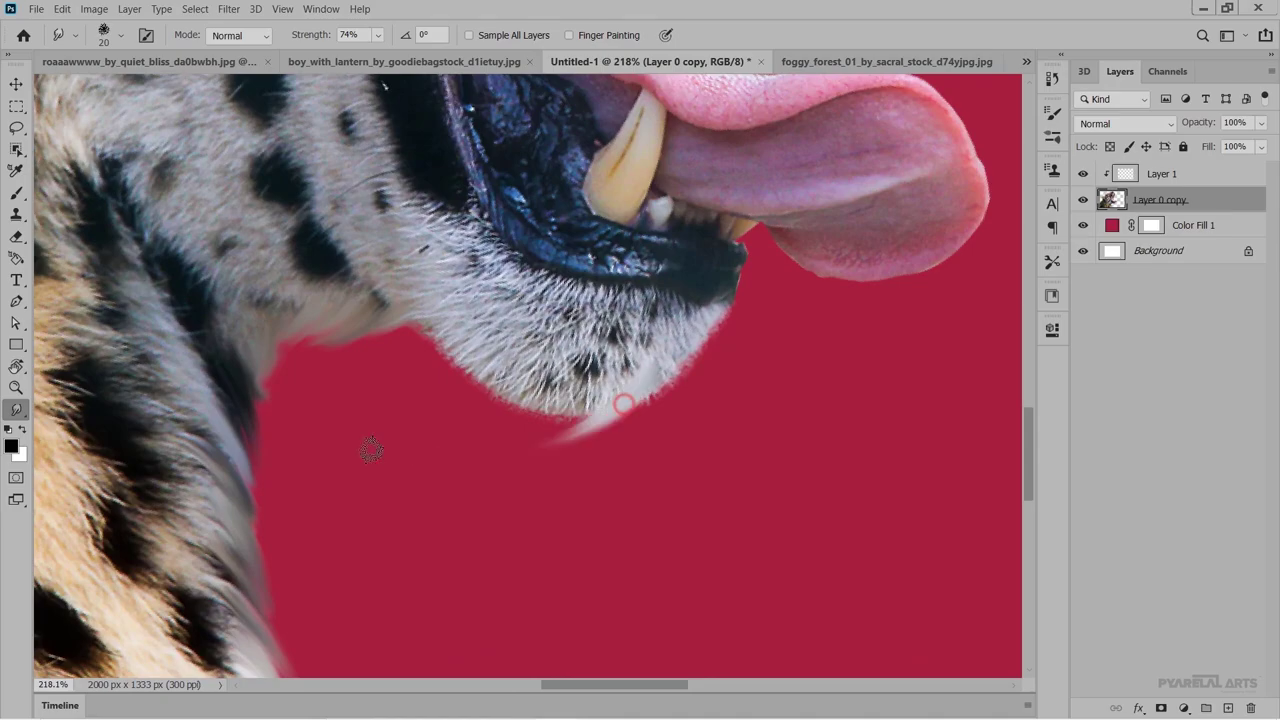
pyautogui.moveTo(521, 441); pyautogui.dragTo(645, 383)
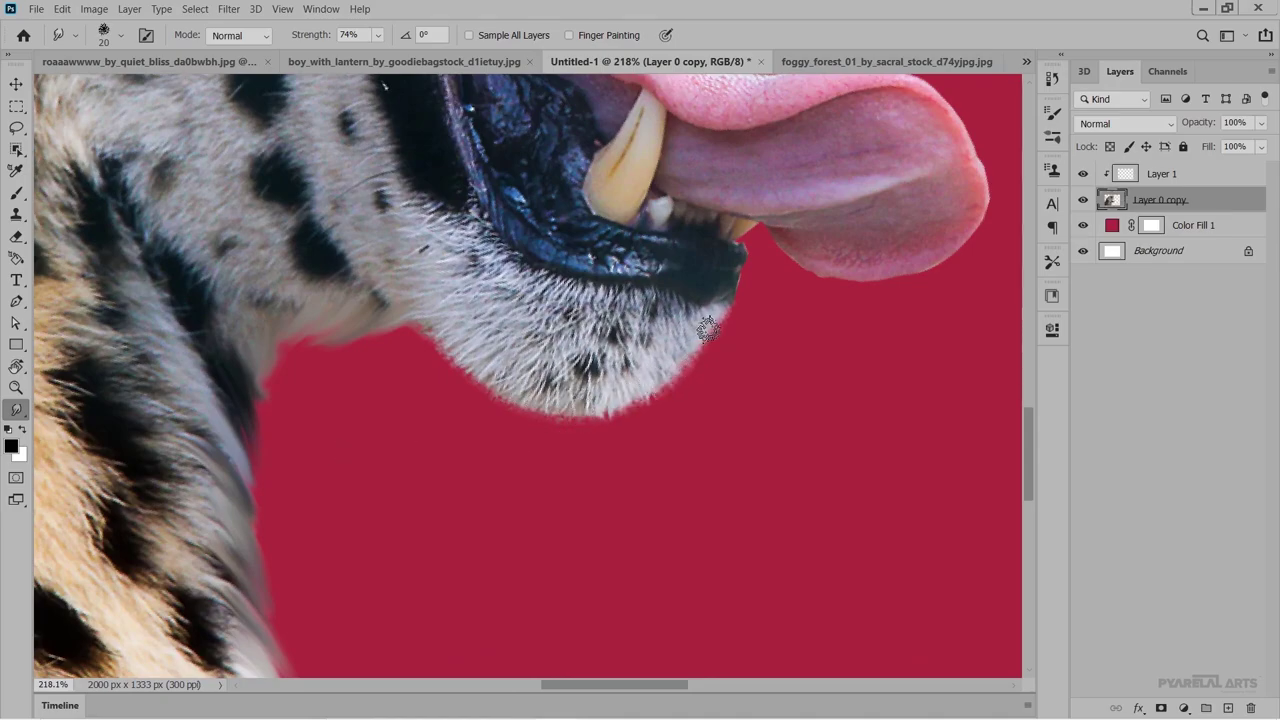
pyautogui.moveTo(680, 352)
pyautogui.mouseDown()
pyautogui.moveTo(568, 438)
pyautogui.moveTo(425, 403)
pyautogui.mouseUp()
pyautogui.moveTo(581, 405); pyautogui.dragTo(288, 393)
pyautogui.moveTo(552, 398); pyautogui.dragTo(392, 383)
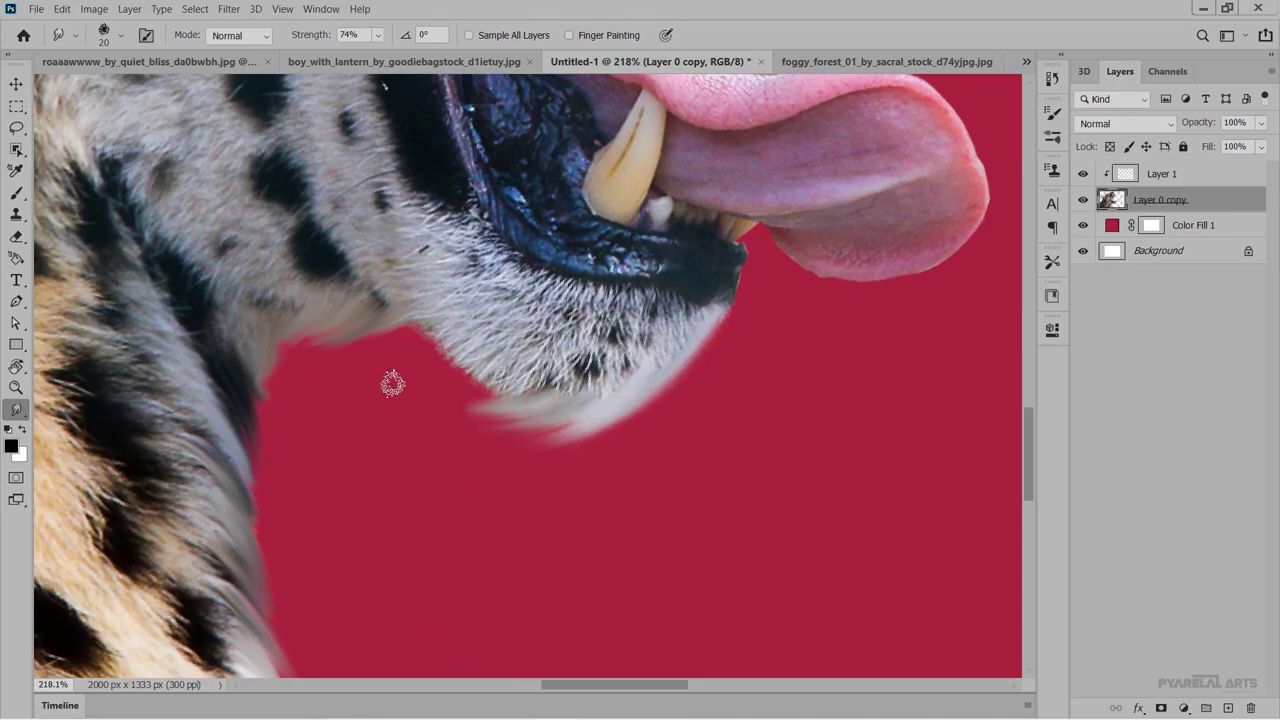
pyautogui.moveTo(519, 381); pyautogui.dragTo(388, 372)
pyautogui.moveTo(492, 376)
pyautogui.mouseDown()
pyautogui.moveTo(443, 368)
pyautogui.moveTo(418, 347)
pyautogui.mouseUp()
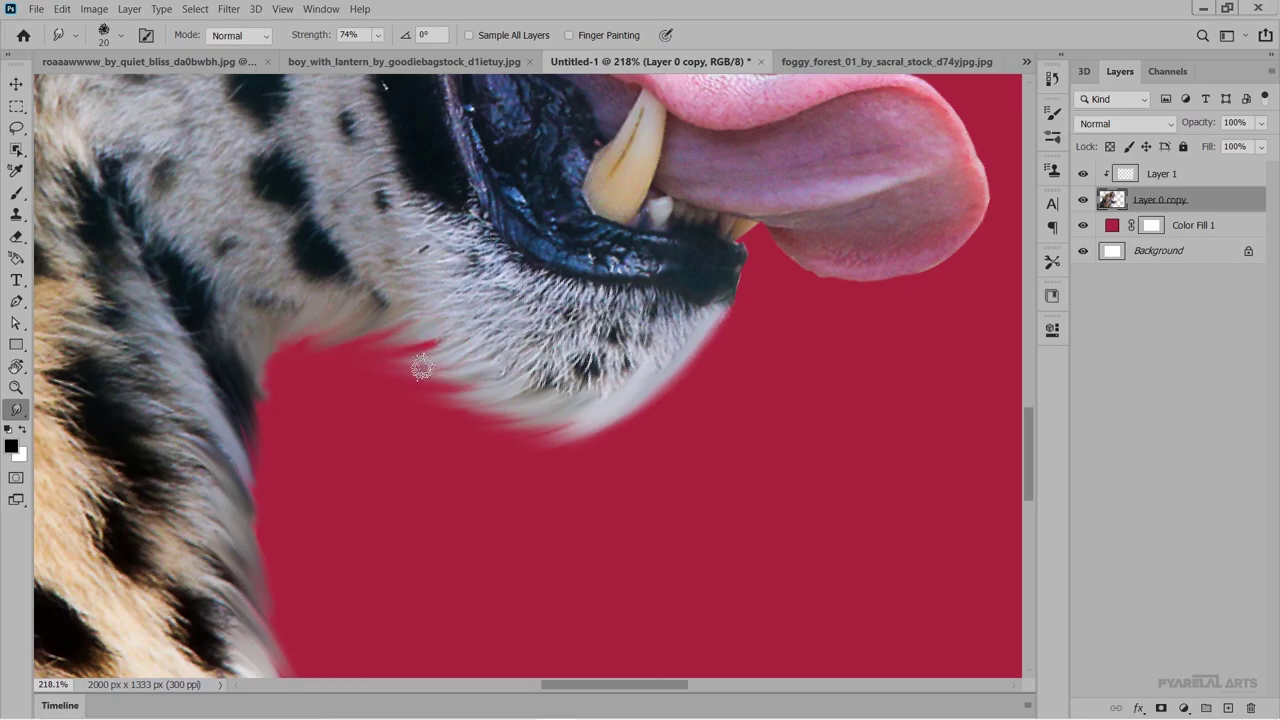
pyautogui.moveTo(552, 356); pyautogui.dragTo(418, 412)
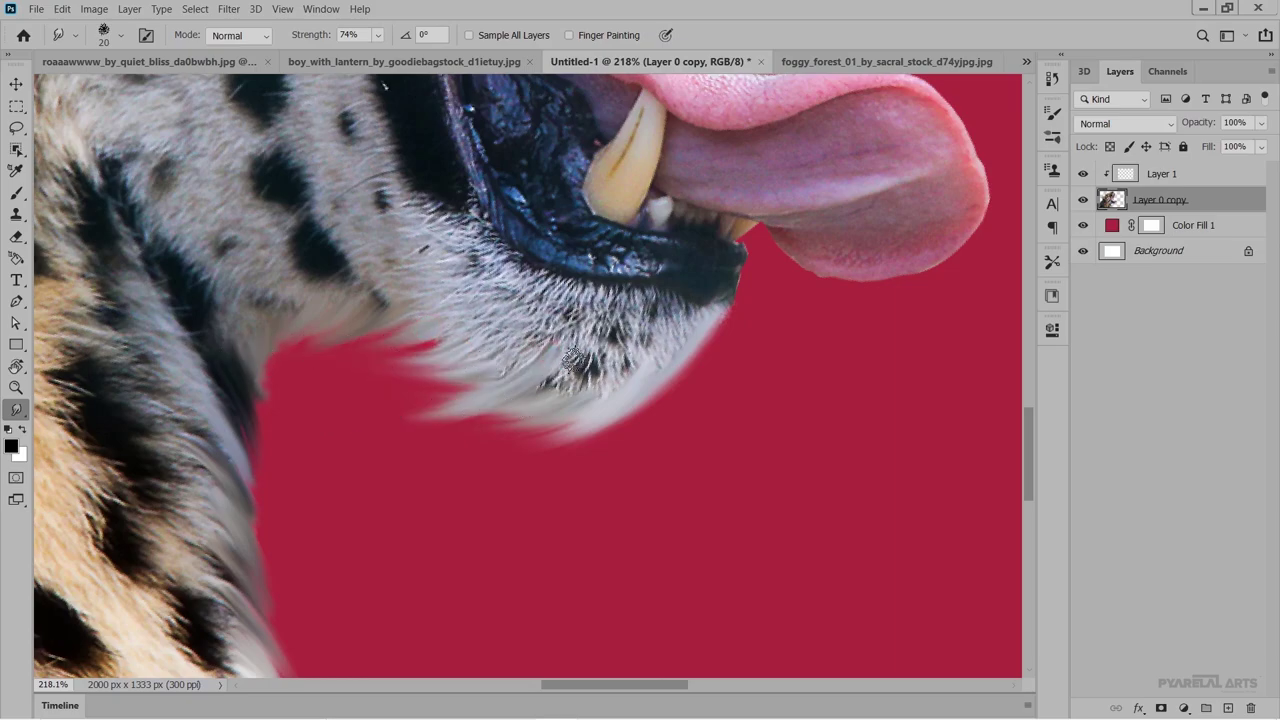
# Add more wispy smudged fur strands below the chin.
pyautogui.scroll(-8, 486, 519)
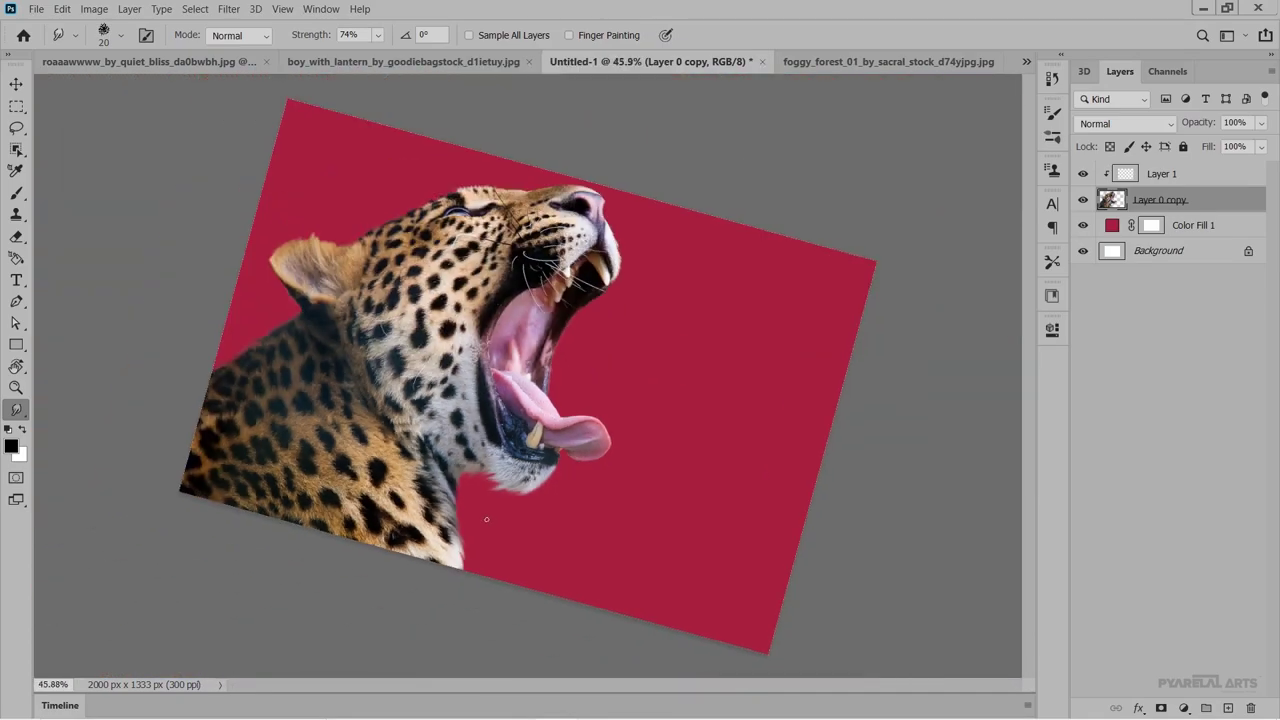
pyautogui.scroll(3, 520, 518)
pyautogui.scroll(2, 517, 514)
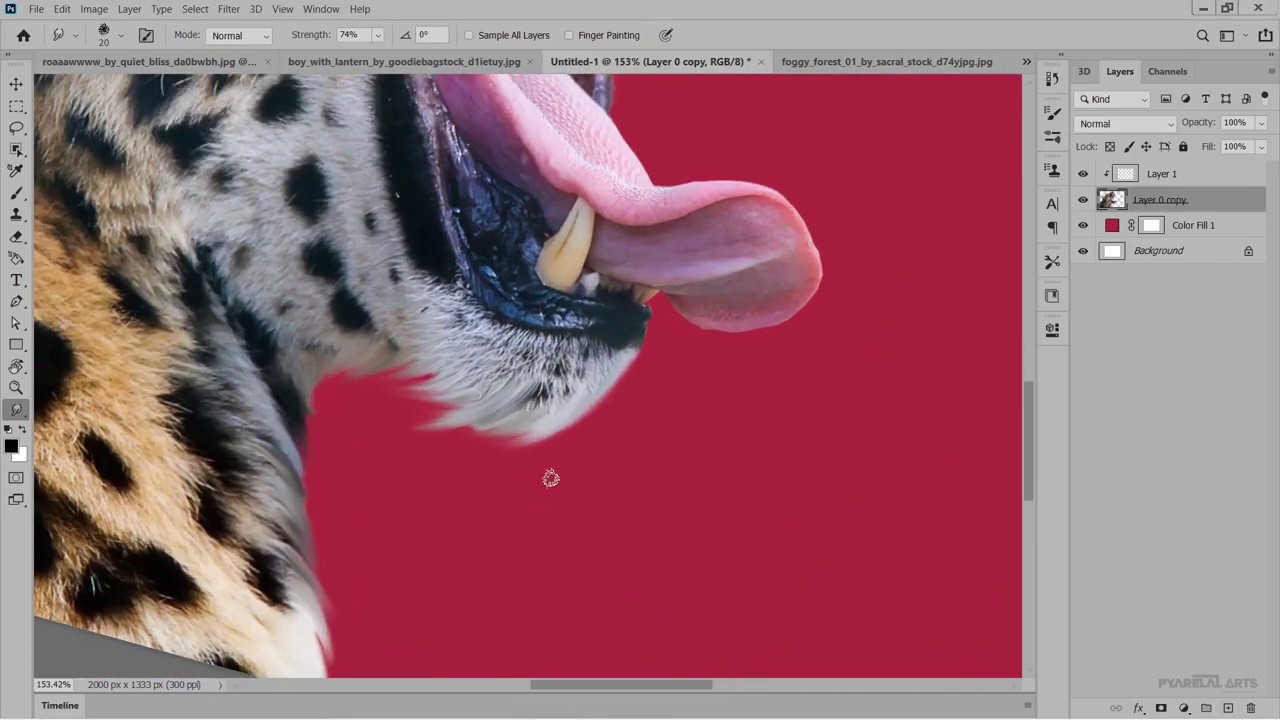
pyautogui.moveTo(567, 391)
pyautogui.mouseDown()
pyautogui.moveTo(478, 450)
pyautogui.moveTo(413, 420)
pyautogui.mouseUp()
pyautogui.moveTo(521, 364); pyautogui.dragTo(427, 393)
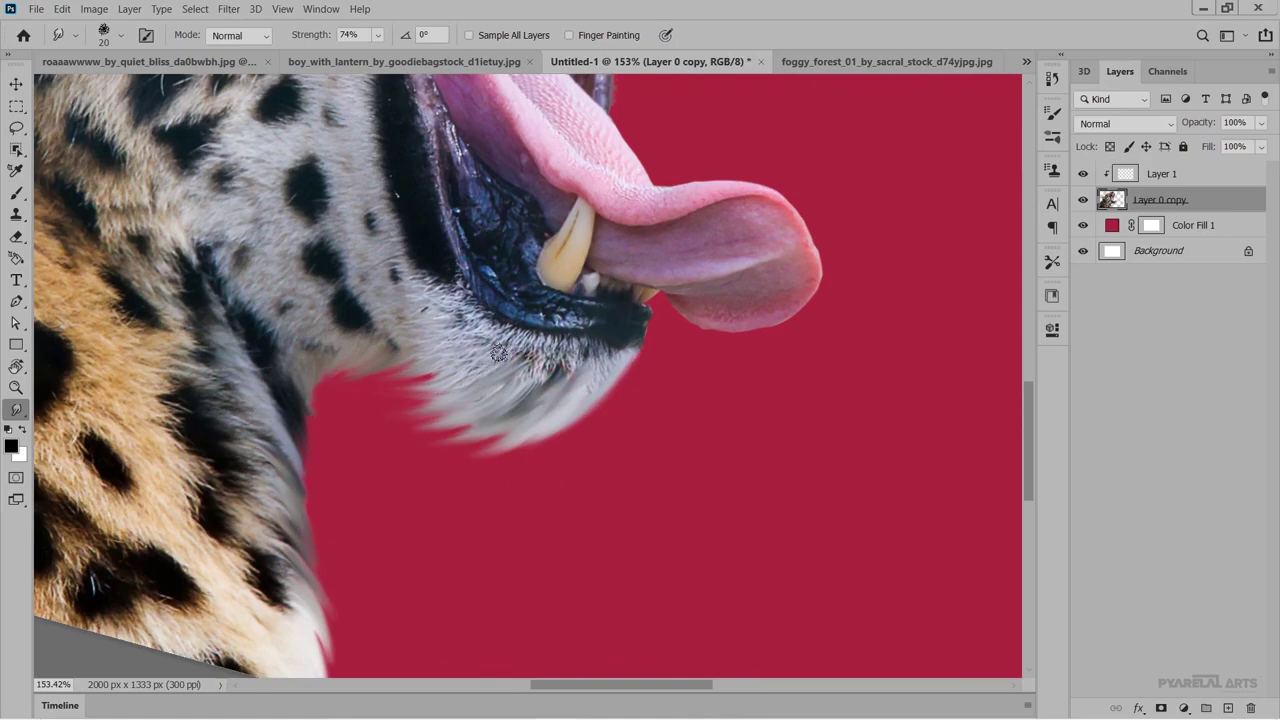
pyautogui.moveTo(498, 352); pyautogui.dragTo(419, 376)
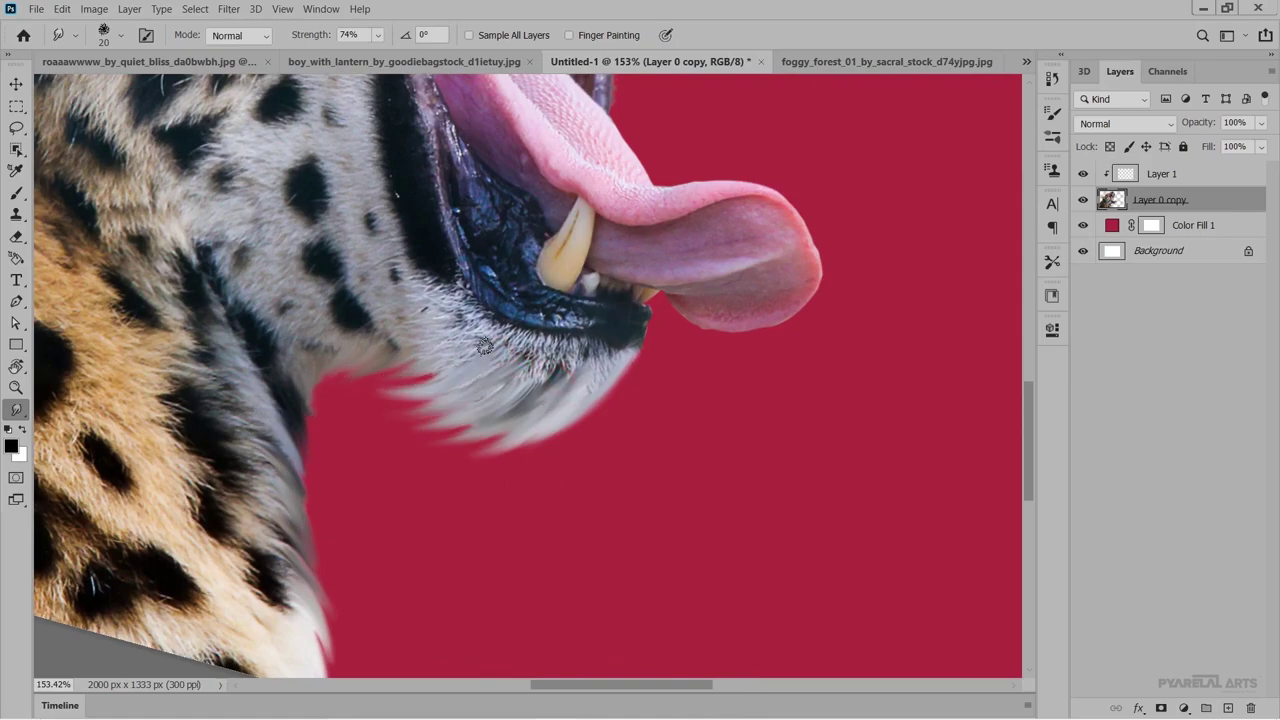
pyautogui.moveTo(484, 345); pyautogui.dragTo(365, 372)
pyautogui.scroll(-3, 485, 490)
# Smear the muzzle edge and white chin fur outward into the red.
pyautogui.scroll(-3, 485, 490)
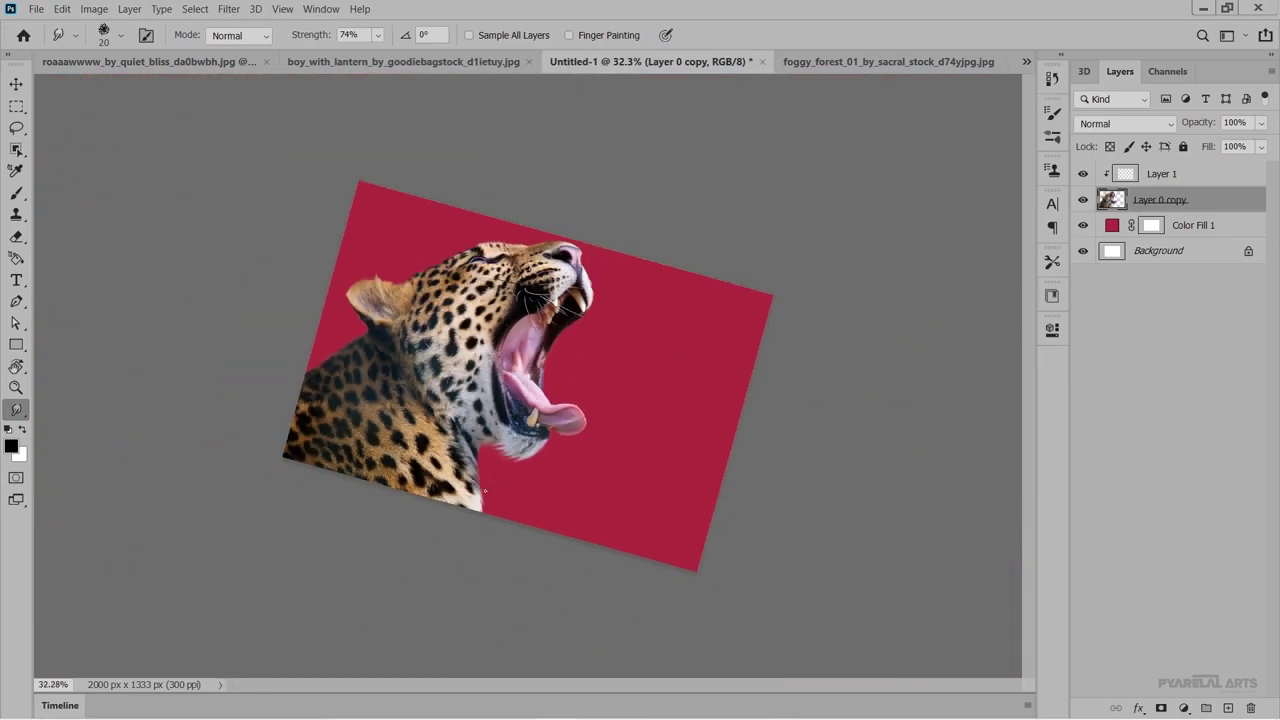
pyautogui.scroll(2, 495, 500)
pyautogui.scroll(2, 500, 500)
pyautogui.scroll(2, 515, 500)
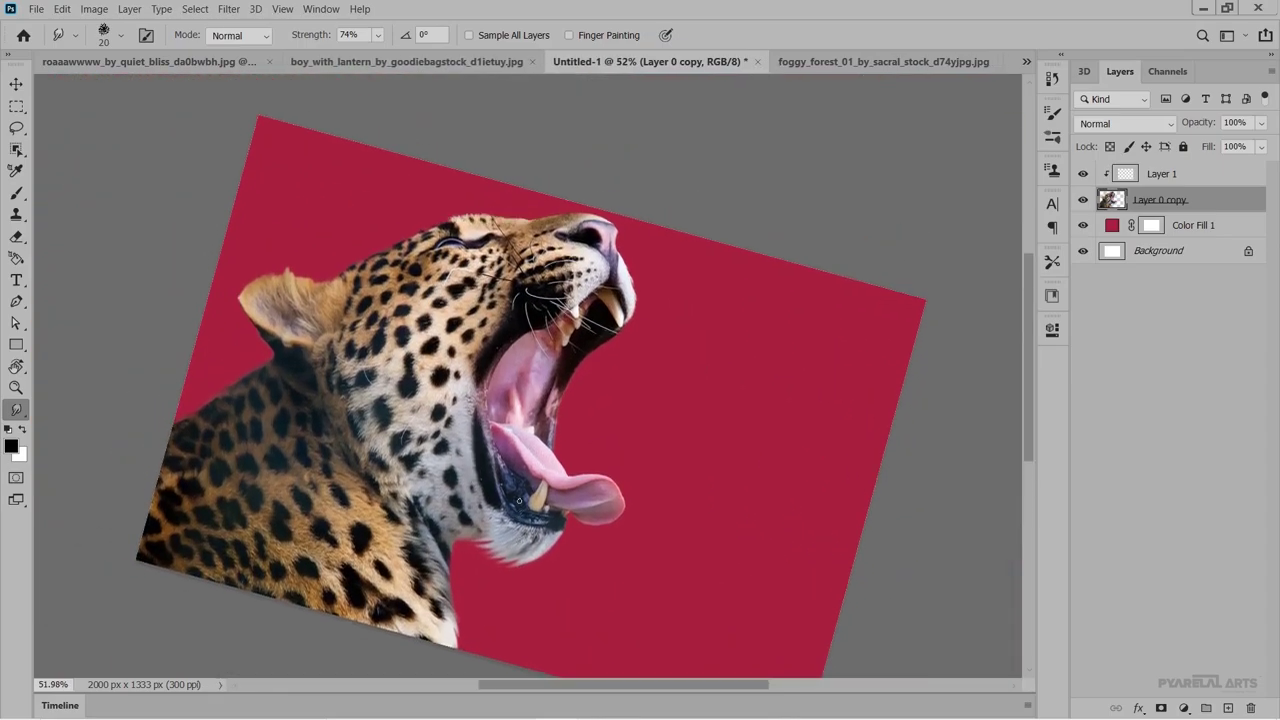
pyautogui.scroll(1, 519, 499)
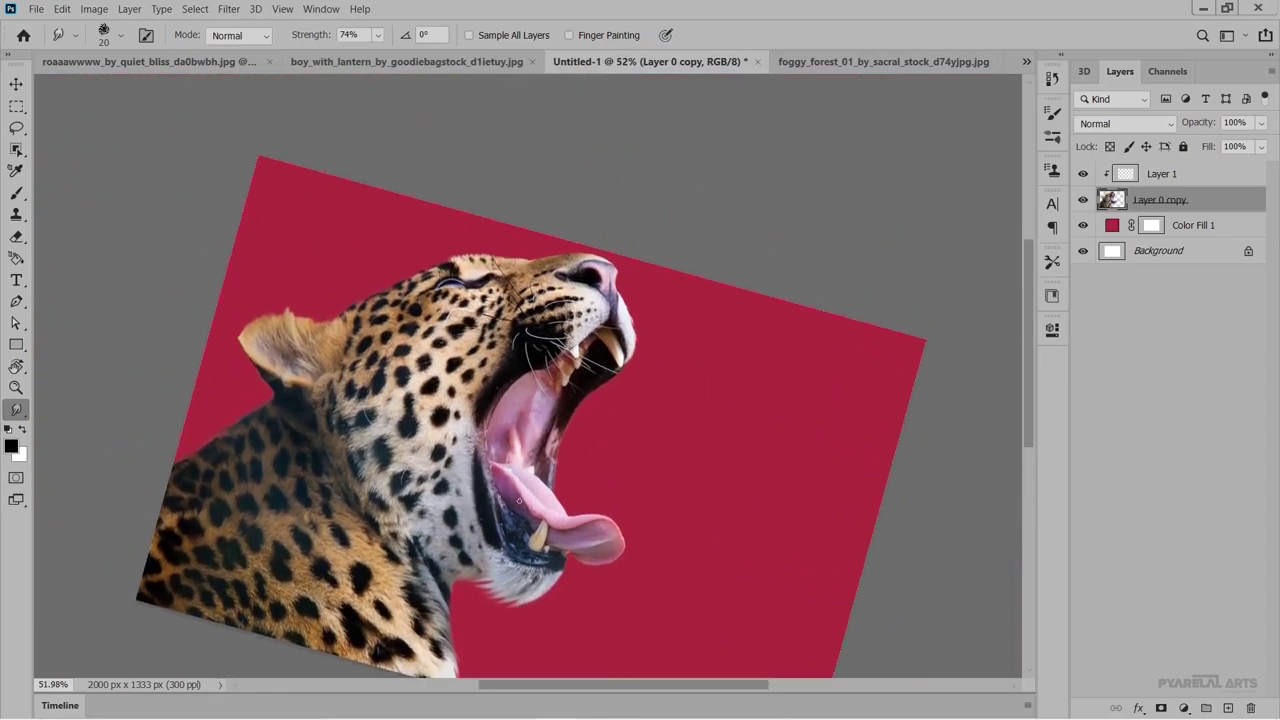
pyautogui.scroll(1, 519, 500)
pyautogui.scroll(1, 519, 500)
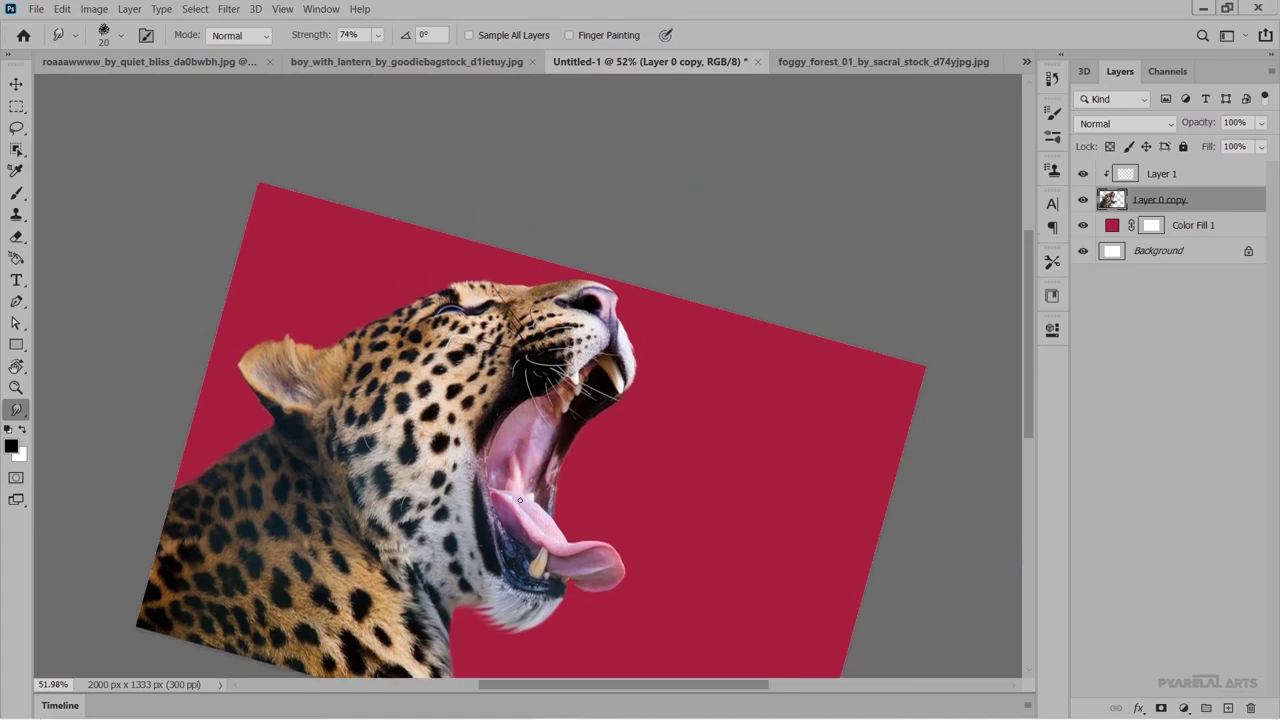
pyautogui.scroll(3, 636, 405)
pyautogui.scroll(8, 650, 368)
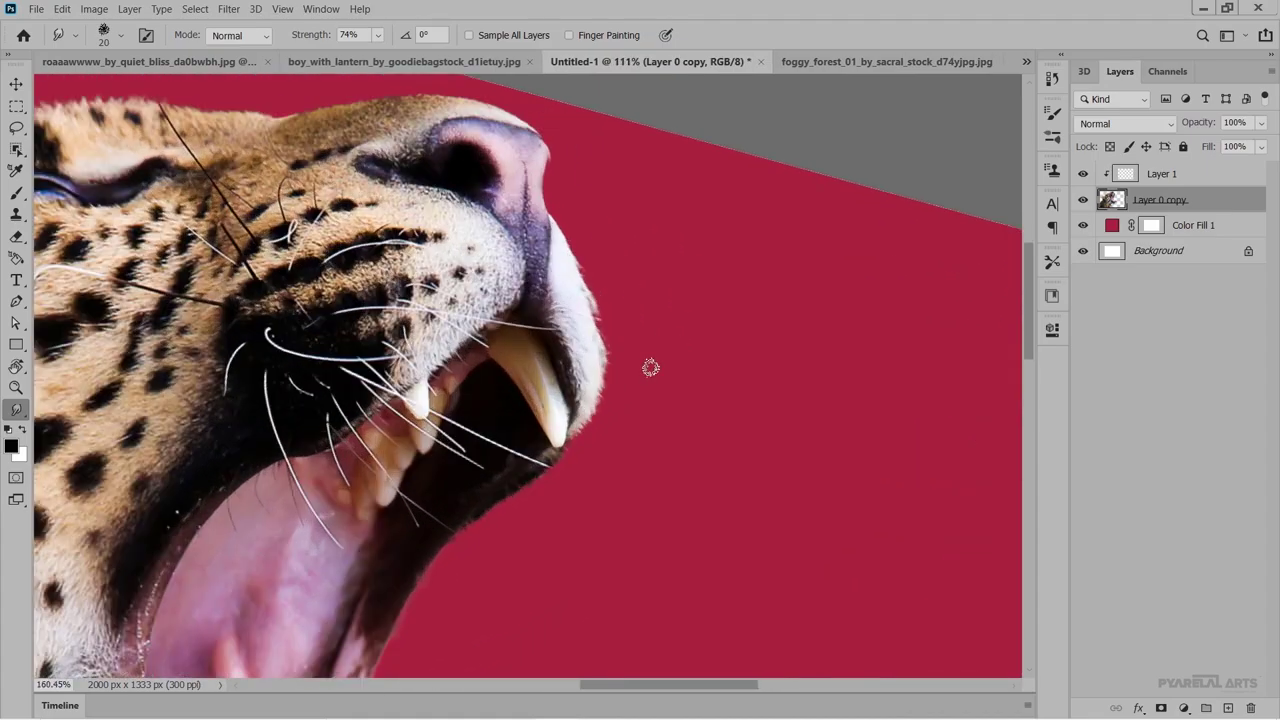
pyautogui.moveTo(602, 336); pyautogui.dragTo(648, 376)
pyautogui.moveTo(559, 265)
pyautogui.mouseDown()
pyautogui.moveTo(636, 322)
pyautogui.moveTo(648, 398)
pyautogui.mouseUp()
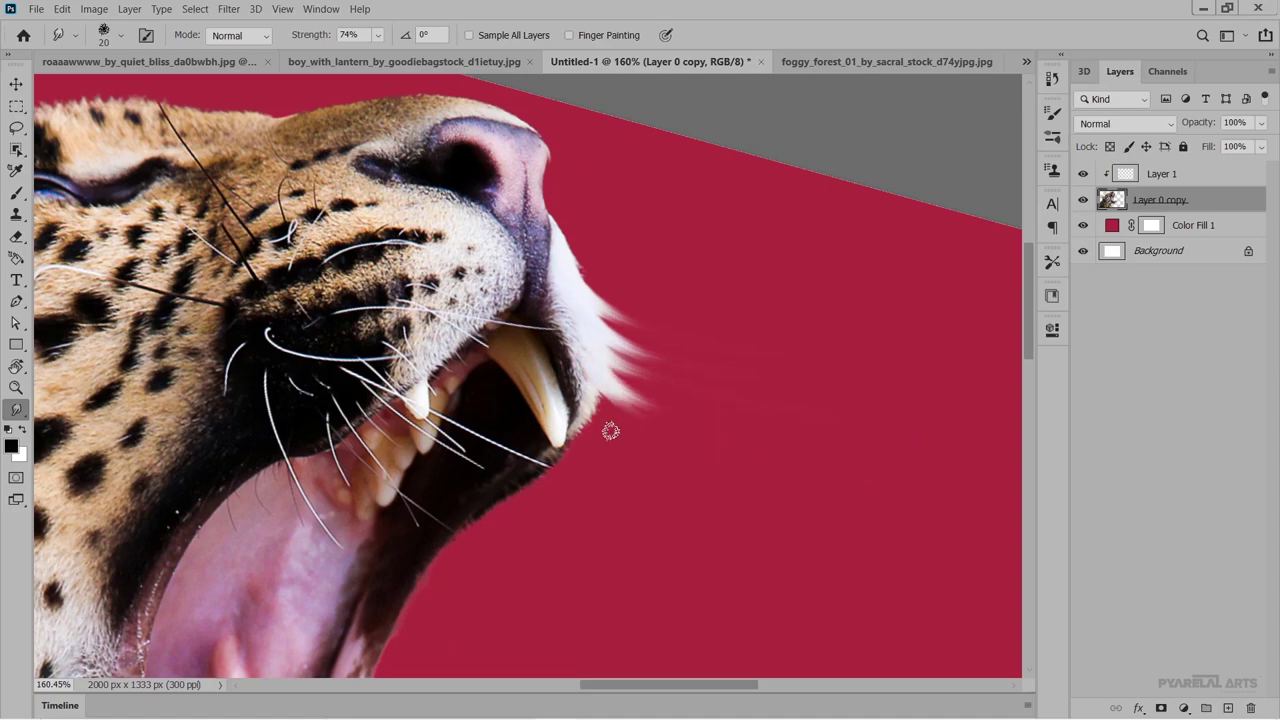
# Enlarge the smudge brush and streak the white fur rightward along the nose edge.
pyautogui.scroll(-2, 629, 500)
pyautogui.scroll(-3, 629, 500)
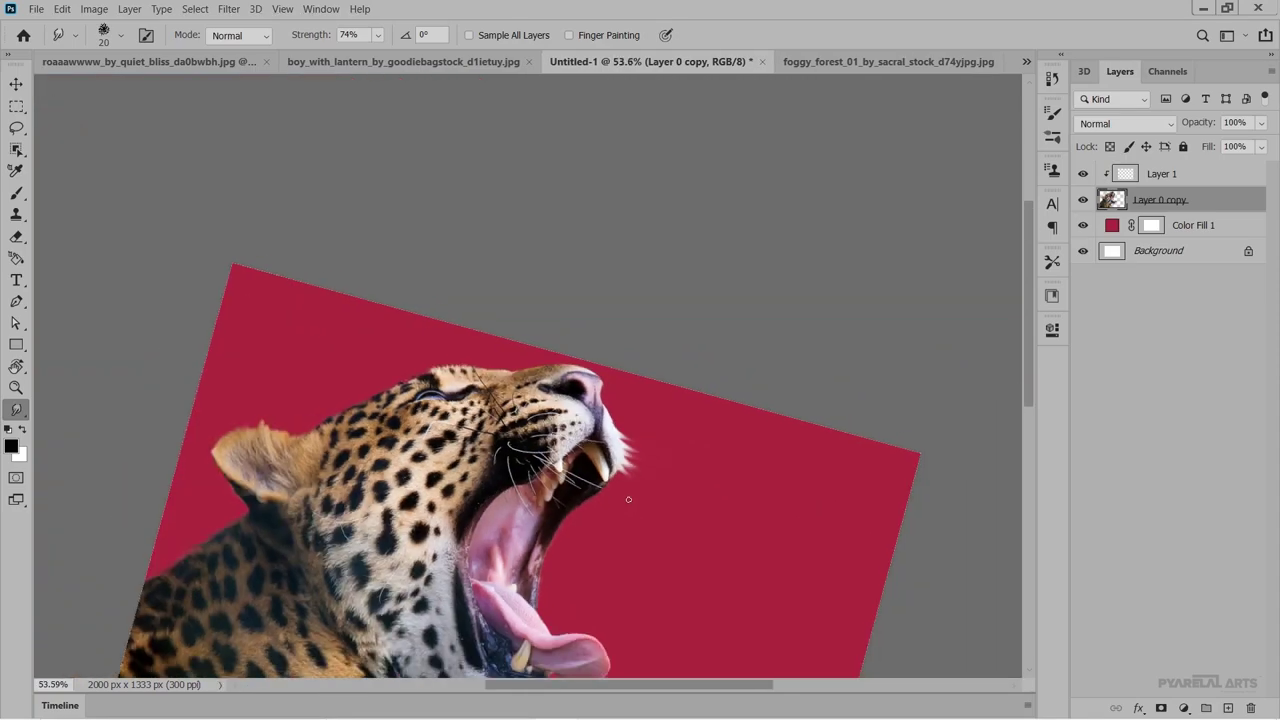
pyautogui.scroll(-1, 628, 500)
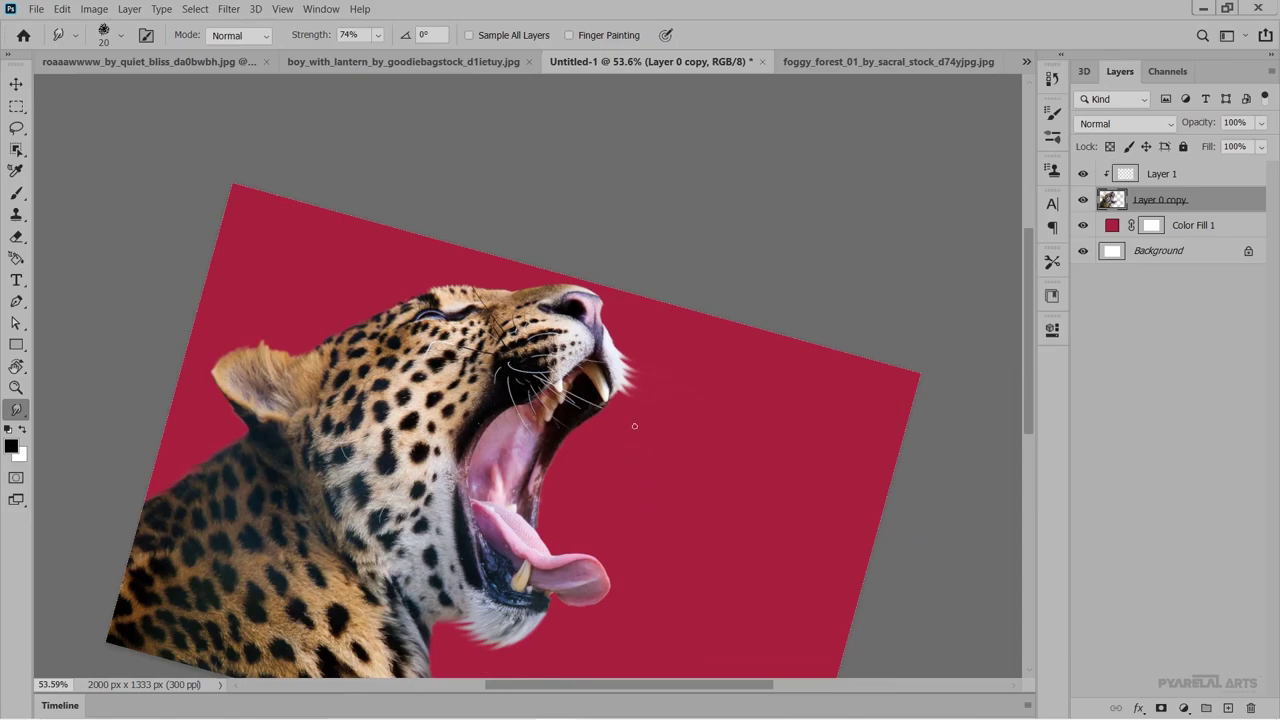
pyautogui.scroll(1, 605, 320)
pyautogui.scroll(2, 600, 323)
pyautogui.scroll(1, 600, 323)
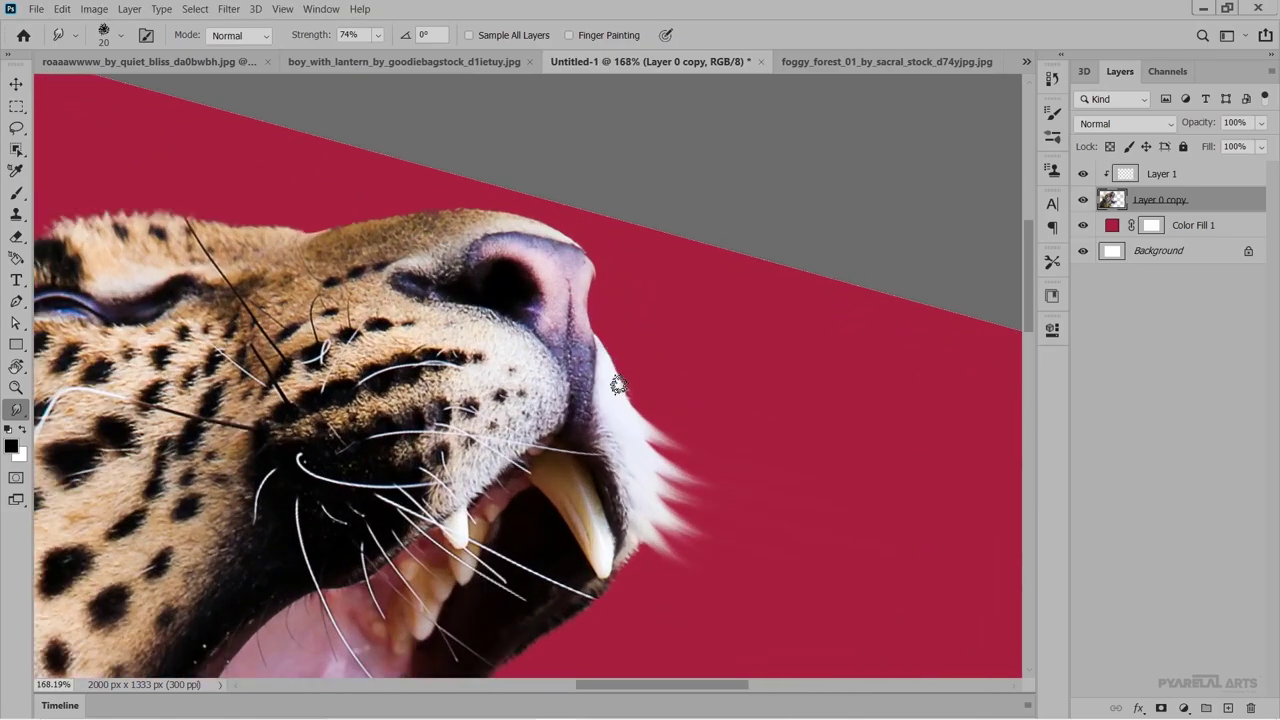
pyautogui.scroll(1, 614, 380)
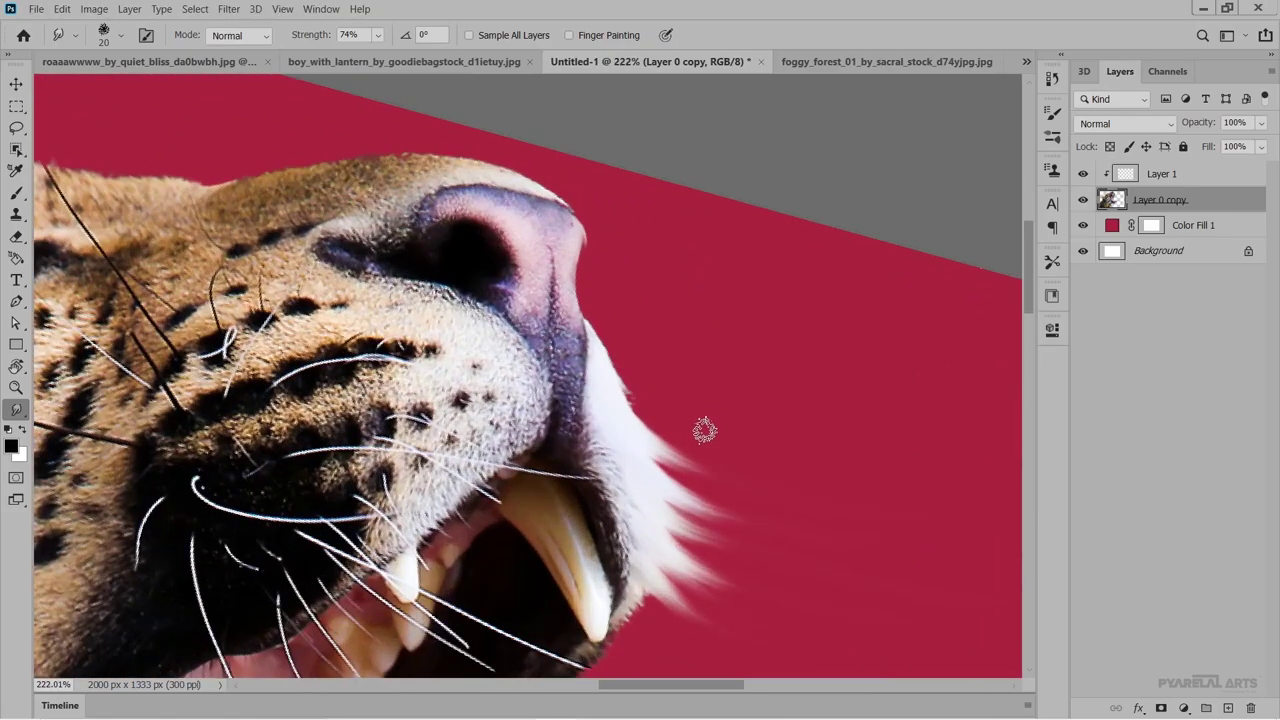
pyautogui.press(']')
pyautogui.press(']')
pyautogui.moveTo(600, 380); pyautogui.dragTo(962, 425)
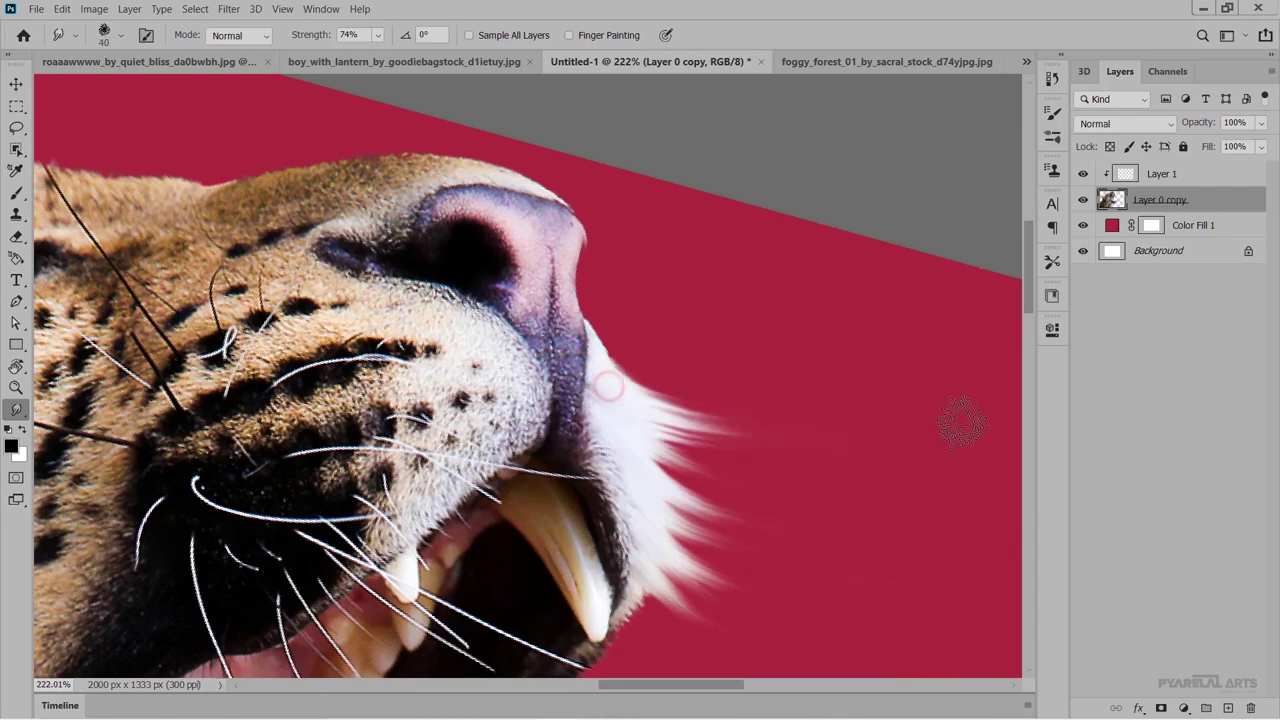
pyautogui.moveTo(620, 355)
pyautogui.mouseDown()
pyautogui.moveTo(655, 448)
pyautogui.moveTo(771, 491)
pyautogui.mouseUp()
pyautogui.moveTo(663, 463); pyautogui.dragTo(815, 520)
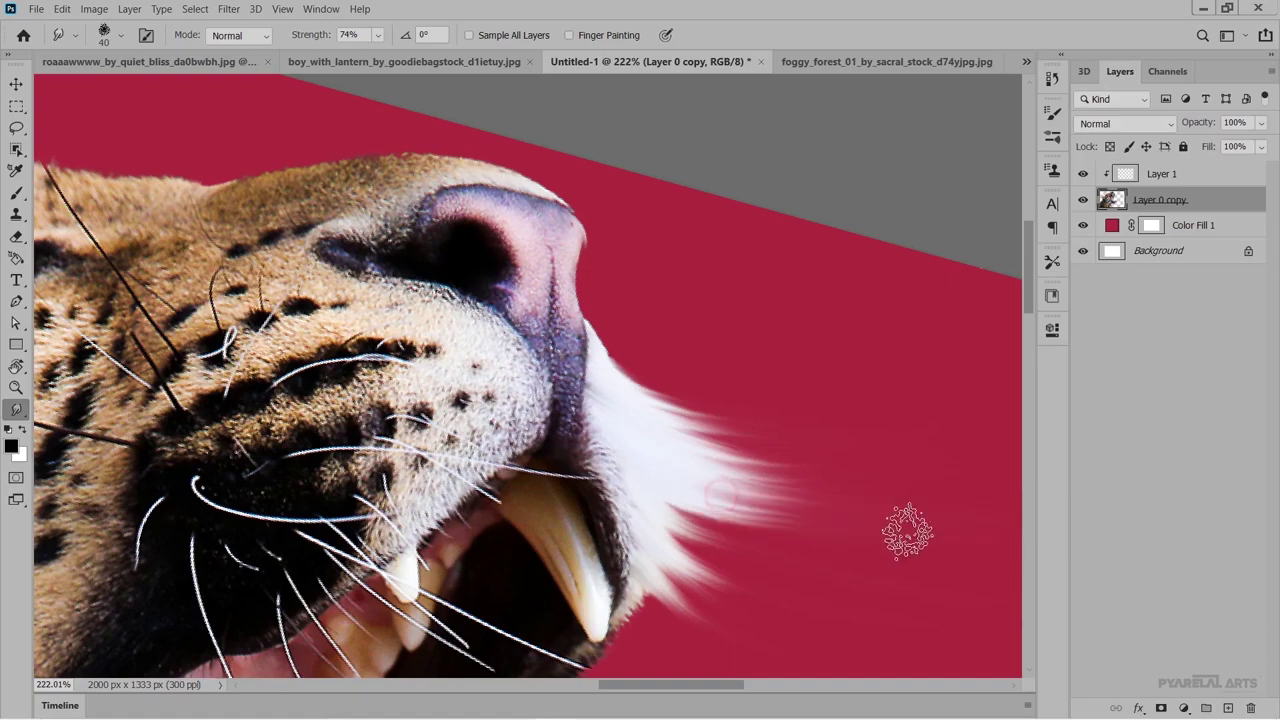
# Add more white fur streaks out from beside the fang.
pyautogui.scroll(-3, 700, 510)
pyautogui.moveTo(650, 335); pyautogui.dragTo(810, 425)
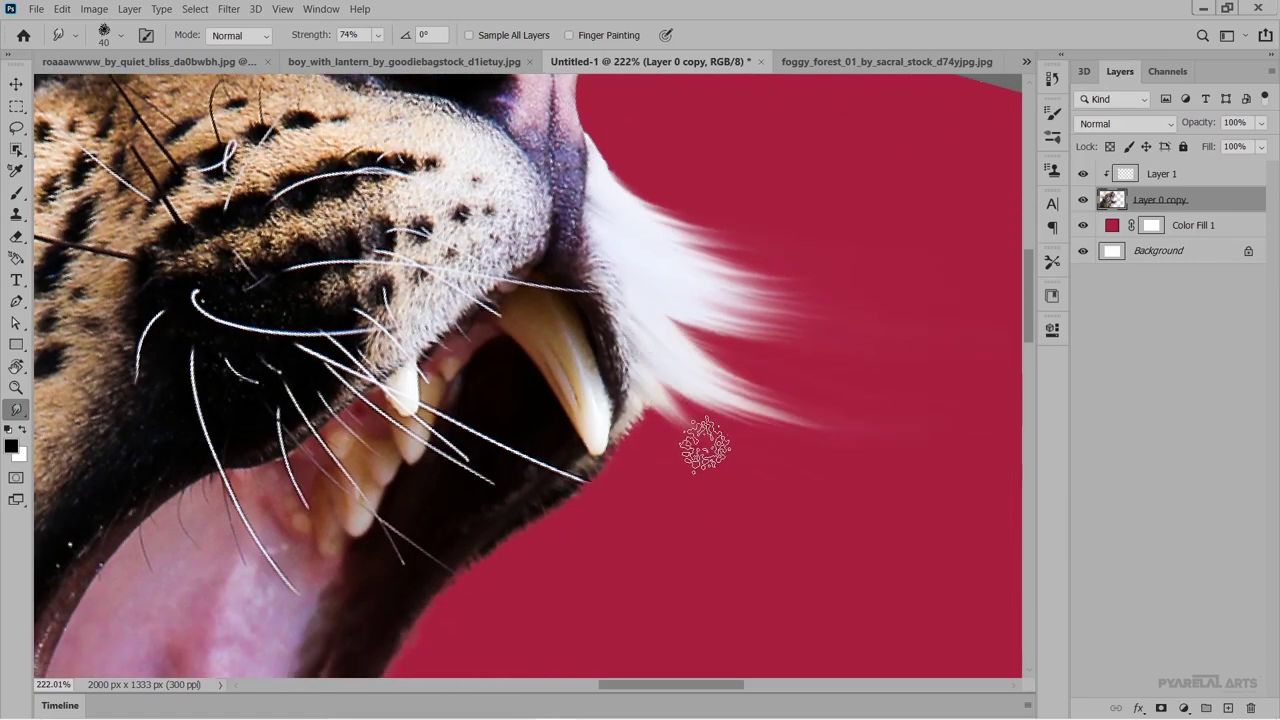
pyautogui.moveTo(645, 395); pyautogui.dragTo(770, 500)
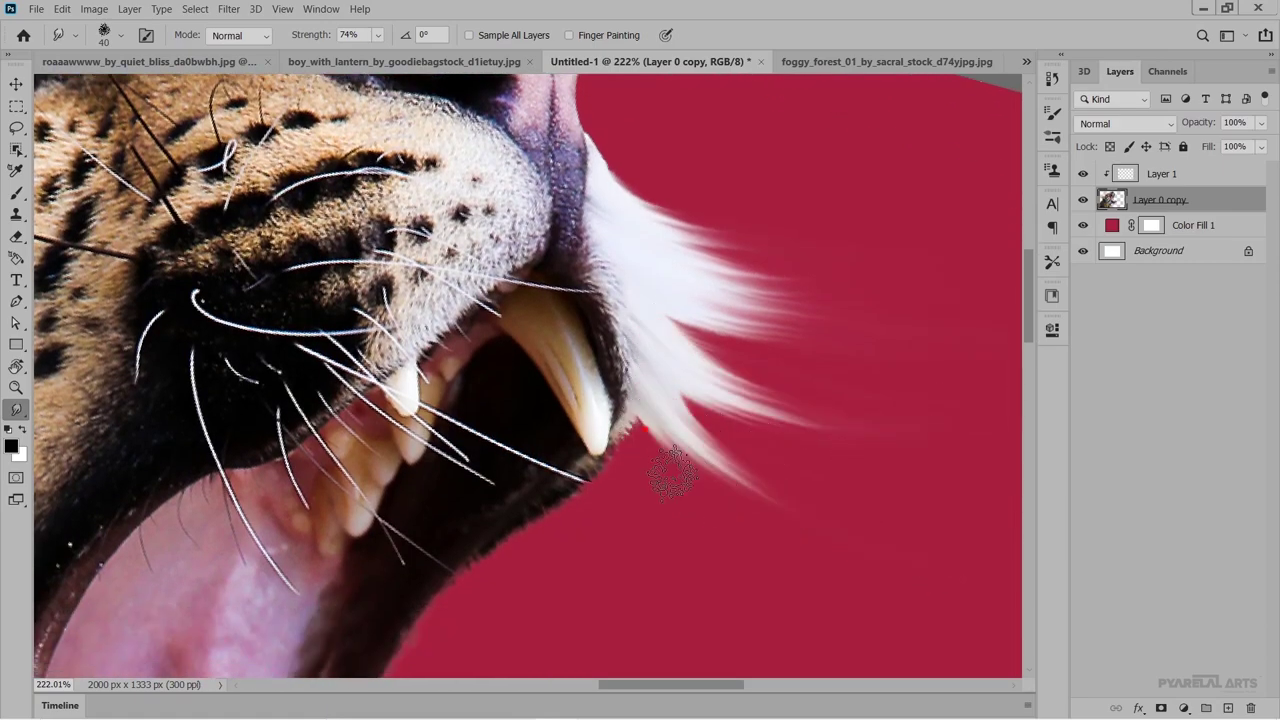
pyautogui.moveTo(660, 320); pyautogui.dragTo(908, 366)
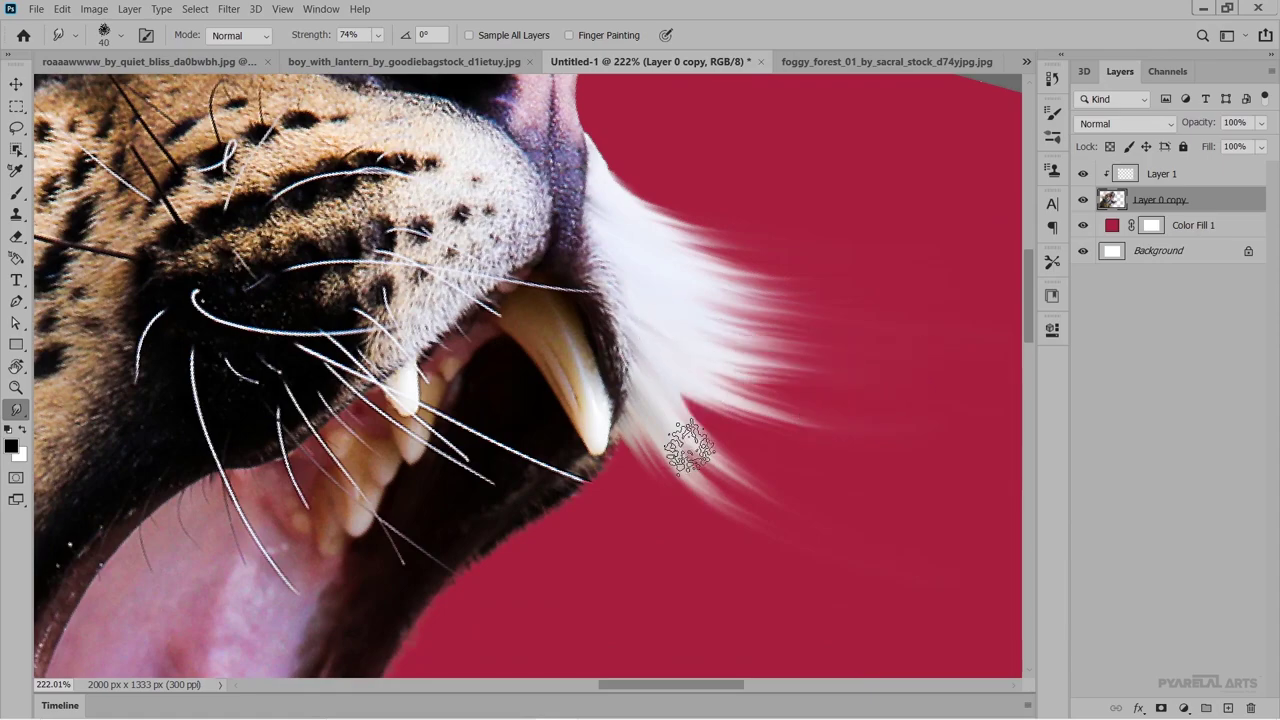
pyautogui.scroll(-5, 690, 447)
pyautogui.scroll(-5, 690, 480)
pyautogui.scroll(-1, 690, 516)
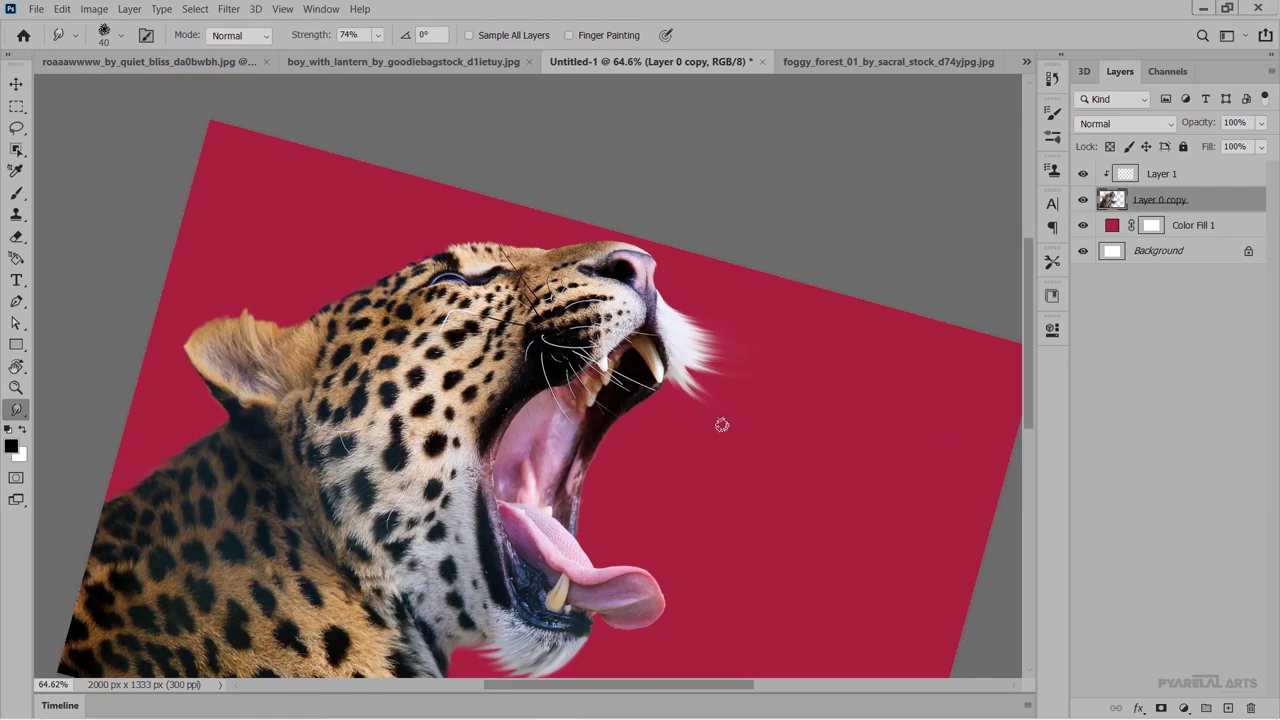
# Rotate the canvas view until the leopard is nearly upside down.
pyautogui.press('r')
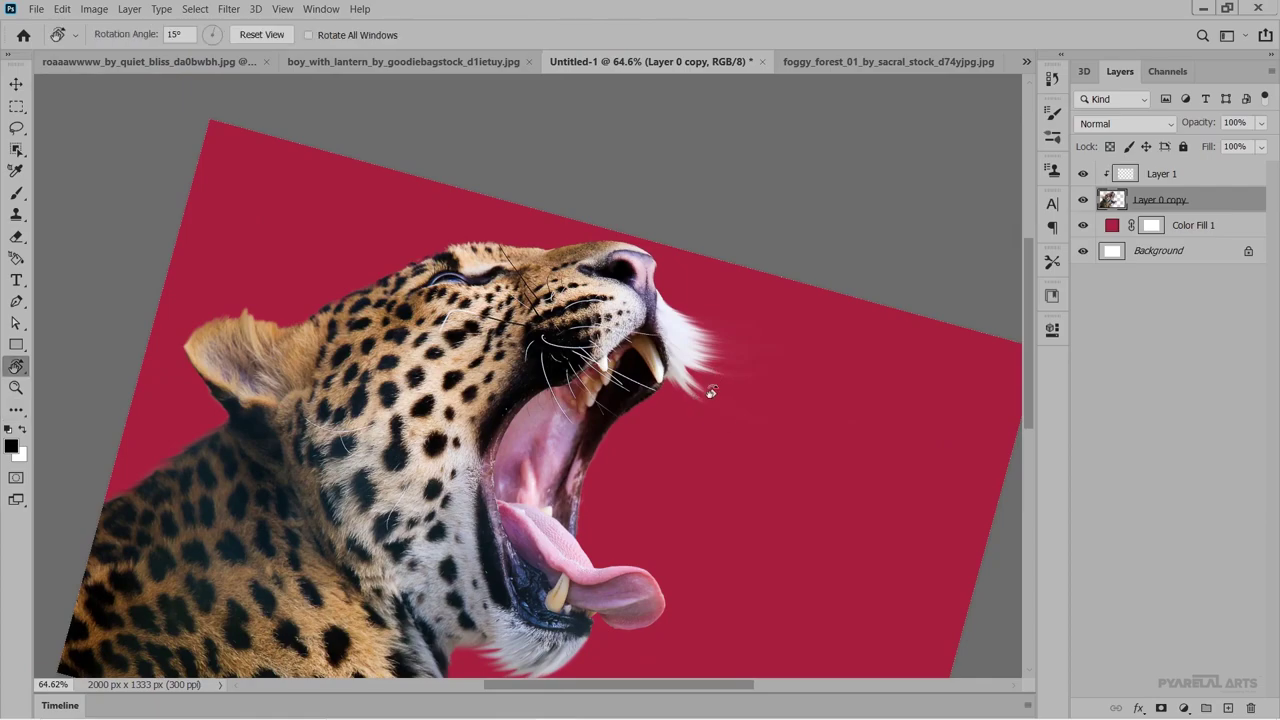
pyautogui.moveTo(716, 388); pyautogui.dragTo(750, 329)
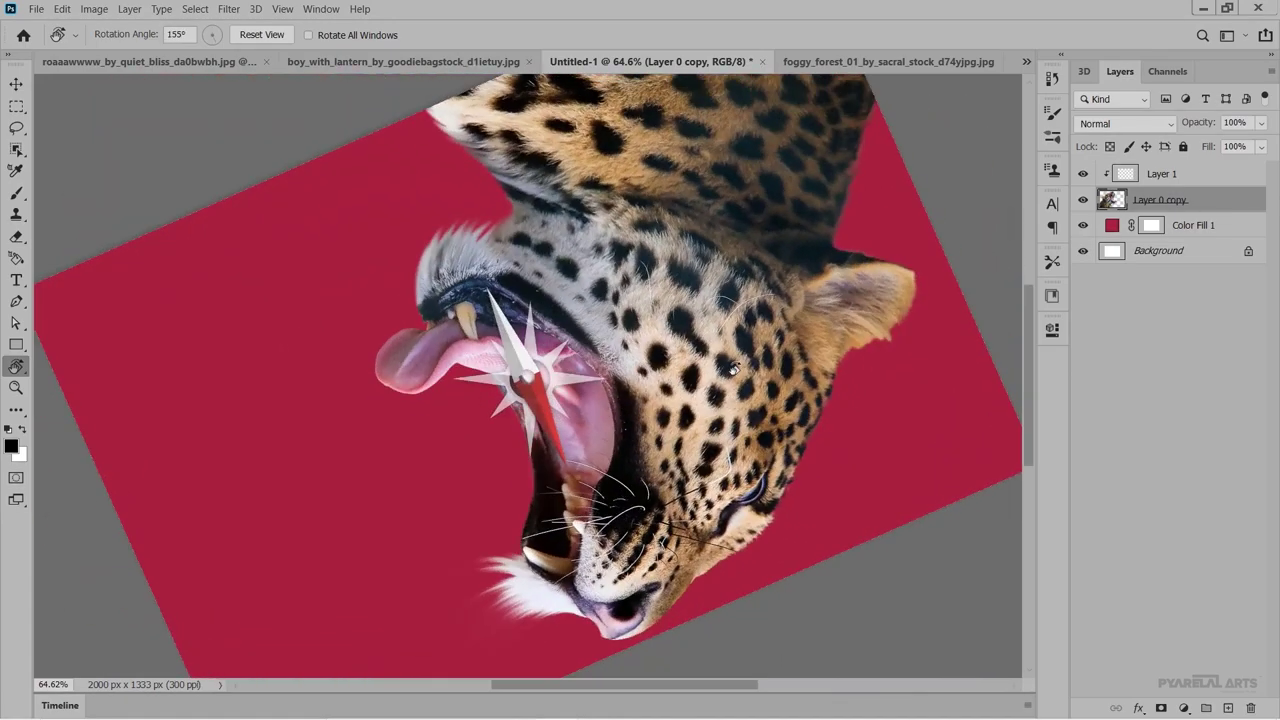
pyautogui.moveTo(247, 264); pyautogui.dragTo(729, 363)
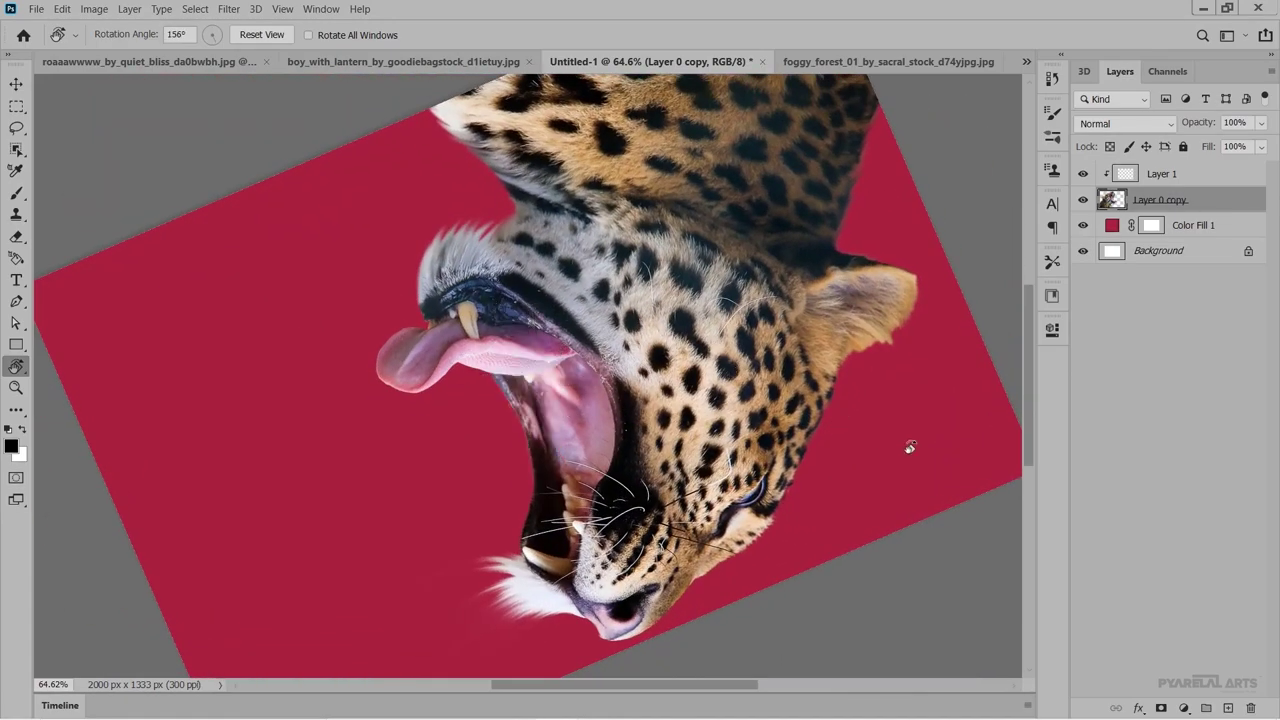
# Rotate the canvas view a little further and zoom in on the ear.
pyautogui.moveTo(885, 375); pyautogui.dragTo(922, 431)
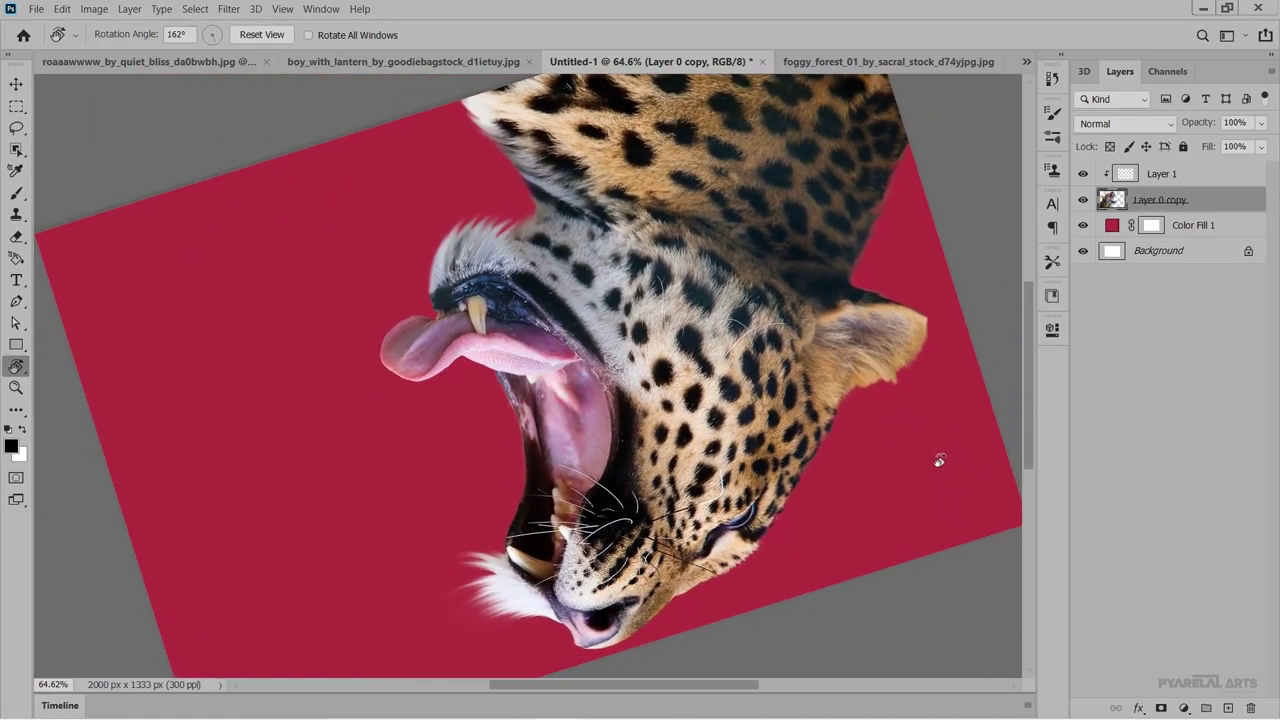
pyautogui.scroll(1, 950, 455)
pyautogui.scroll(1, 930, 410)
pyautogui.scroll(1, 922, 403)
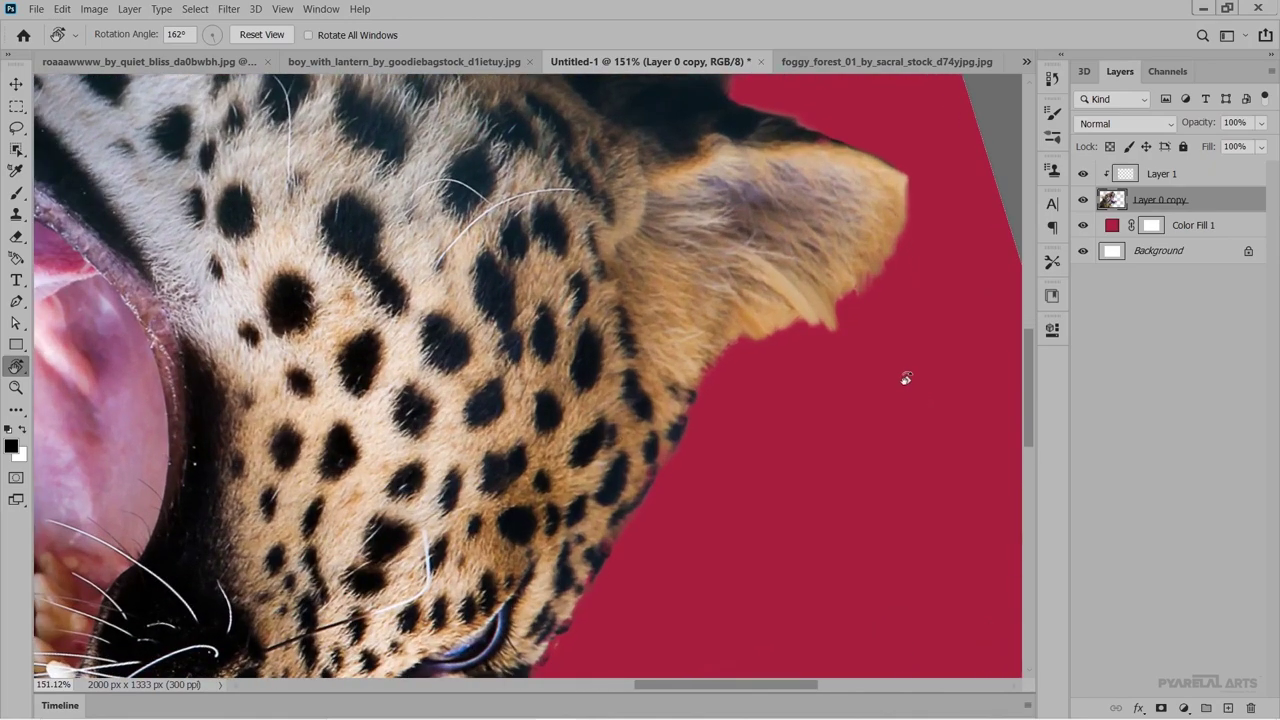
# Smudge fur tips from the ear's lower edge into the red, redoing one stroke.
pyautogui.press('r')
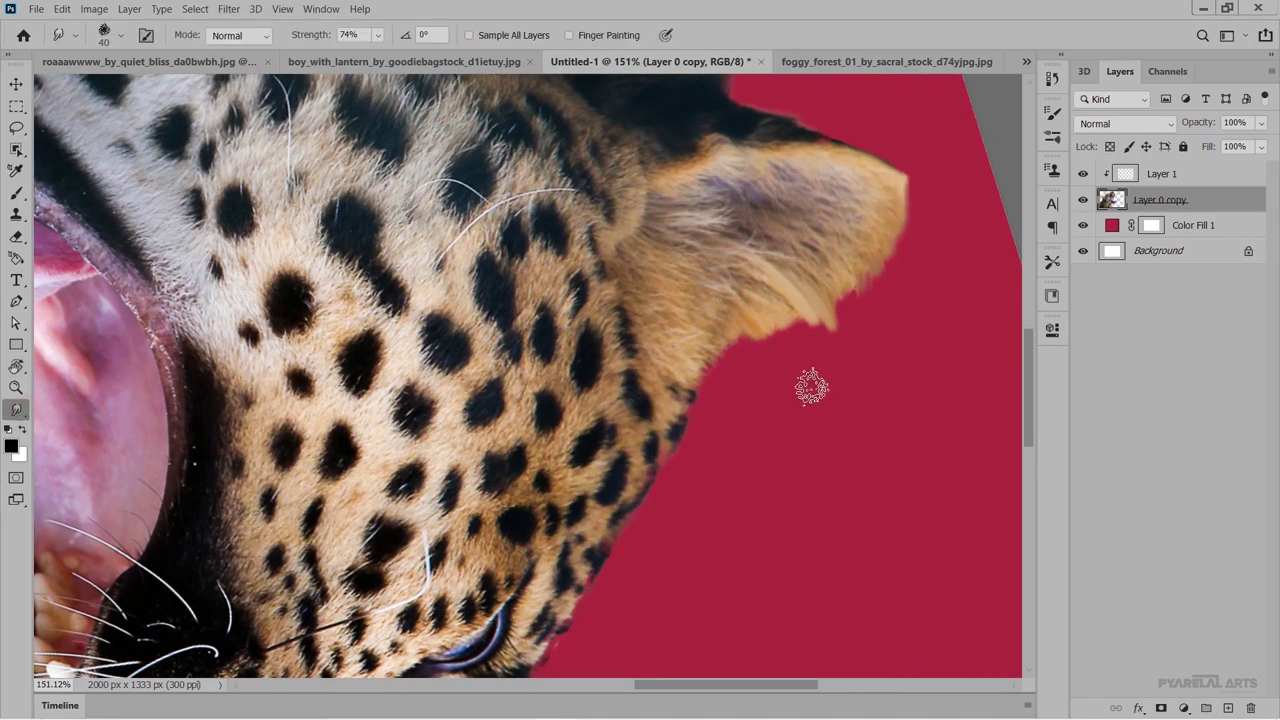
pyautogui.moveTo(816, 340)
pyautogui.mouseDown()
pyautogui.moveTo(818, 295)
pyautogui.moveTo(748, 375)
pyautogui.mouseUp()
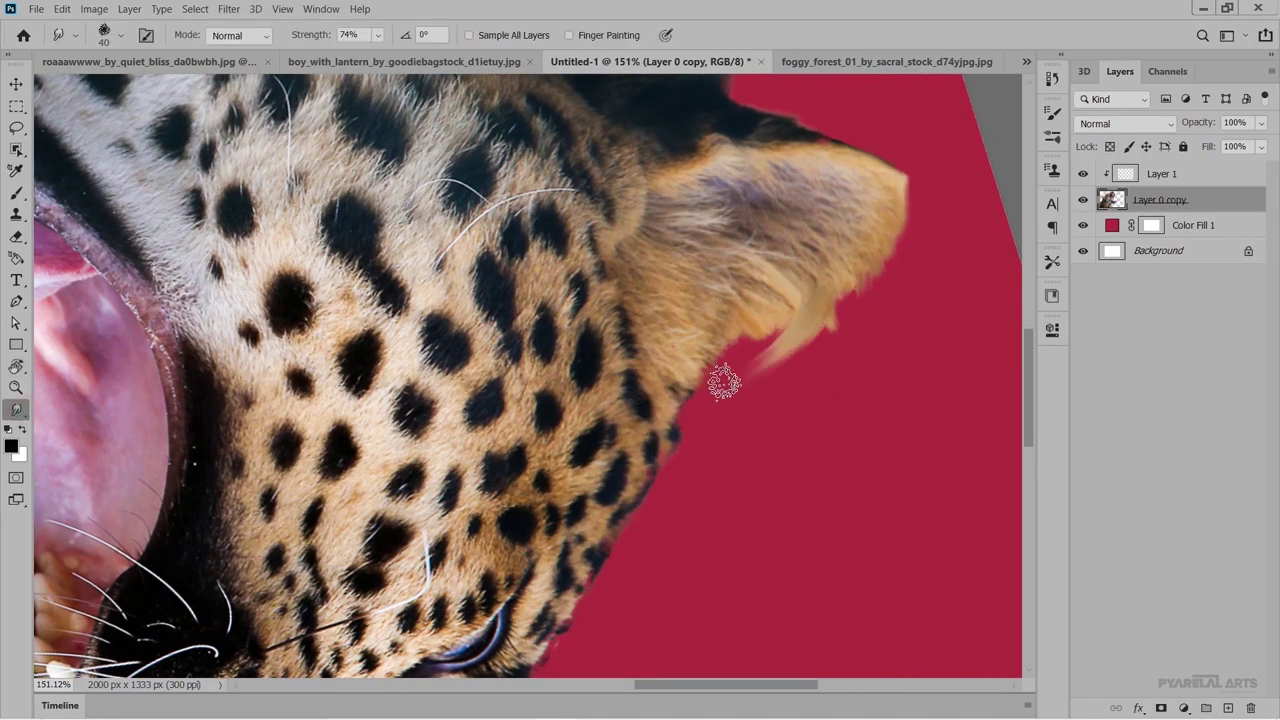
pyautogui.hotkey('ctrl', 'z')
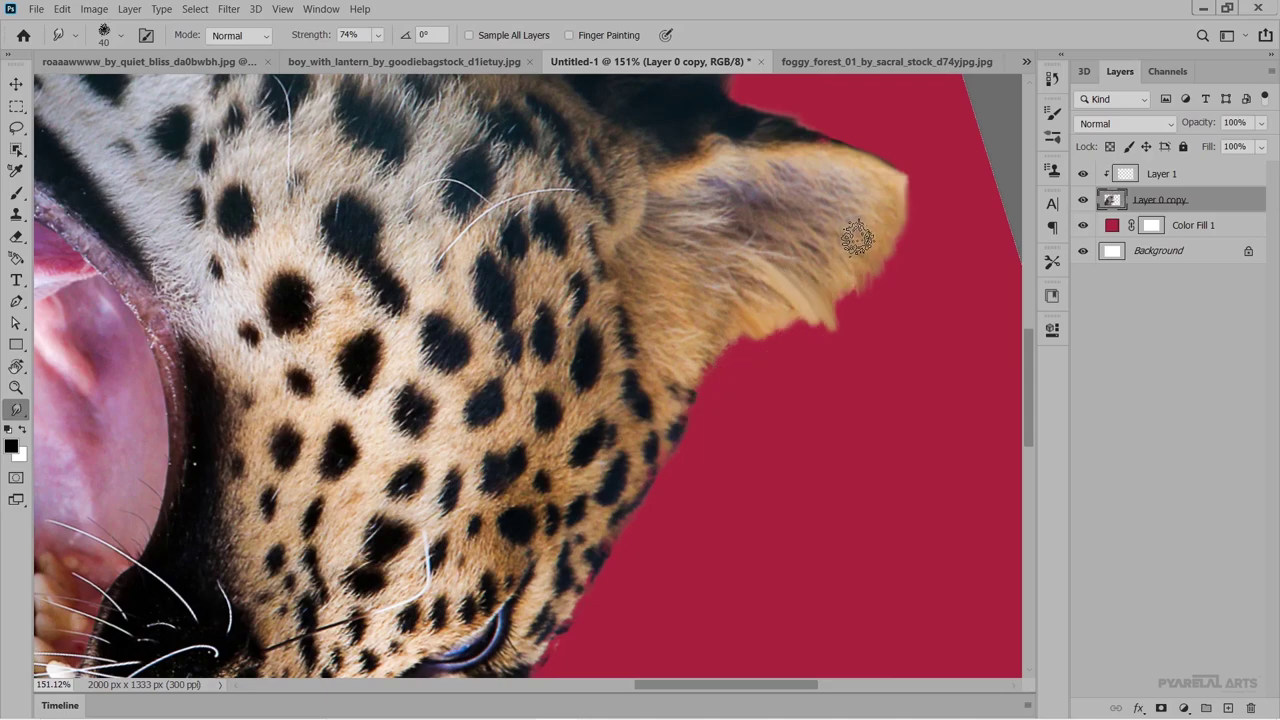
pyautogui.moveTo(860, 240); pyautogui.dragTo(860, 318)
pyautogui.moveTo(851, 263); pyautogui.dragTo(770, 375)
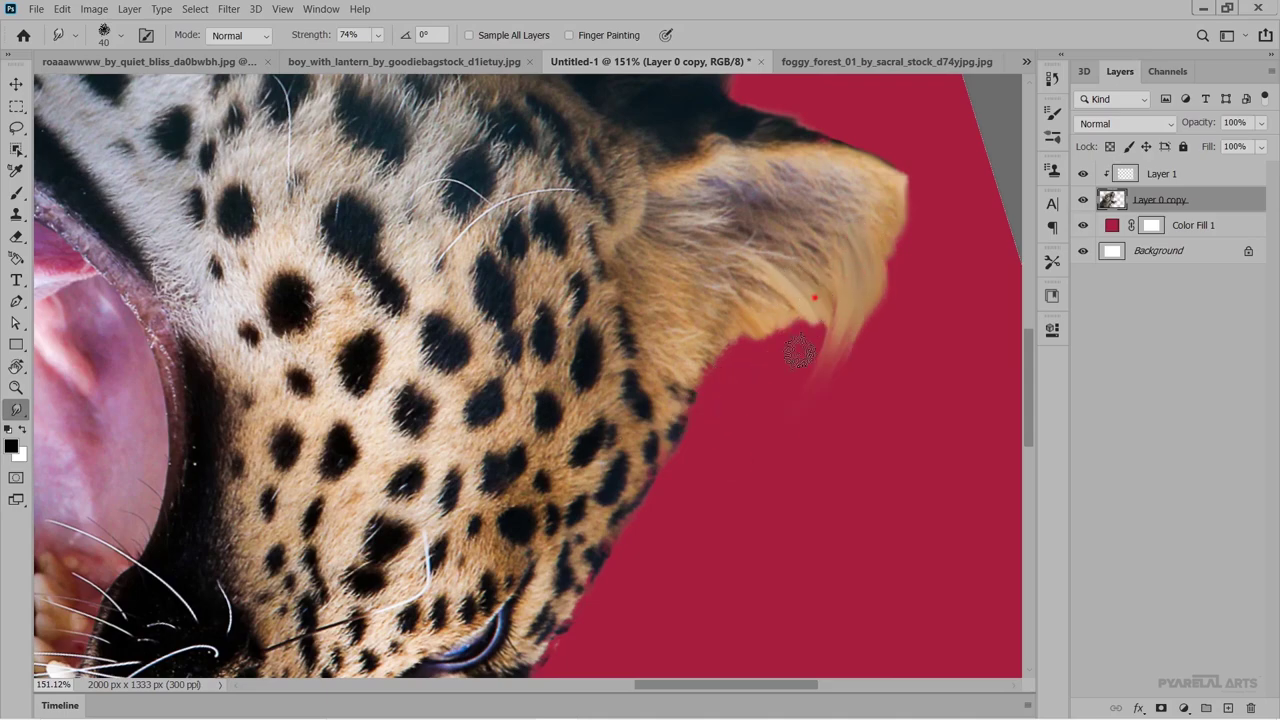
pyautogui.moveTo(815, 300); pyautogui.dragTo(775, 390)
pyautogui.moveTo(776, 300); pyautogui.dragTo(753, 455)
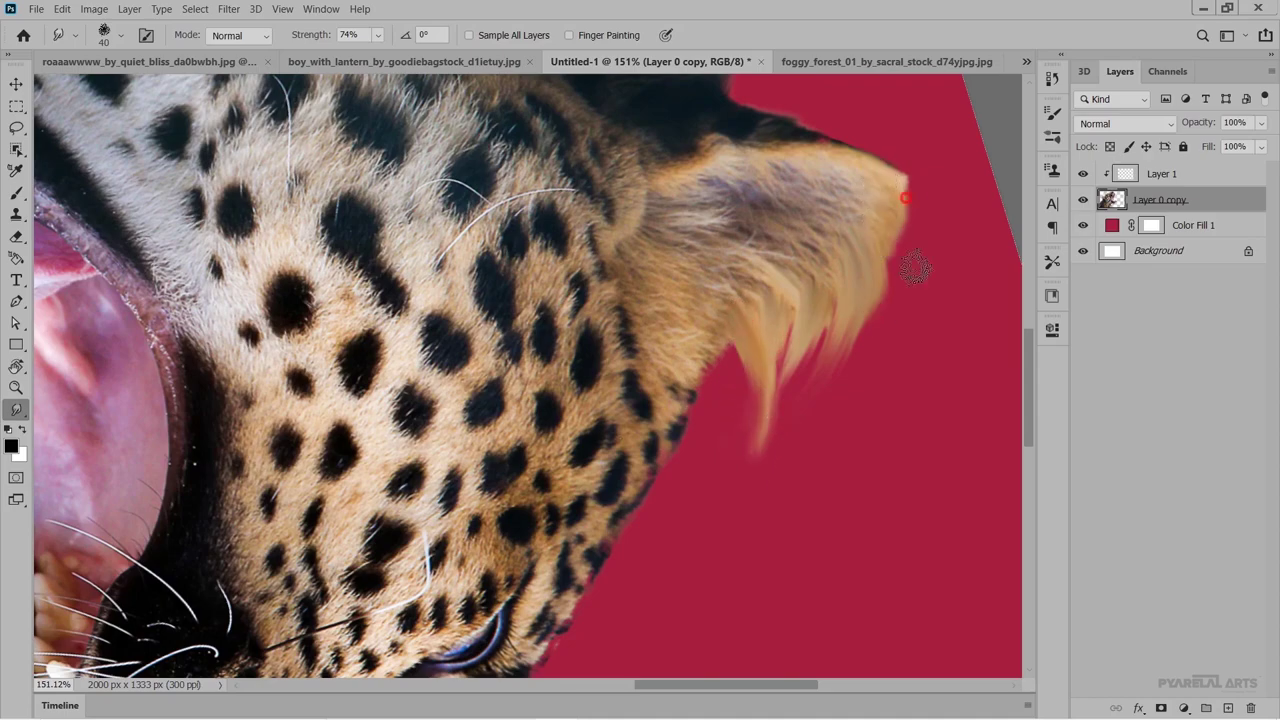
# Smudge long strands along the ear's right edge and soften the cheek fur edge.
pyautogui.moveTo(885, 188); pyautogui.dragTo(890, 288)
pyautogui.moveTo(878, 228); pyautogui.dragTo(838, 347)
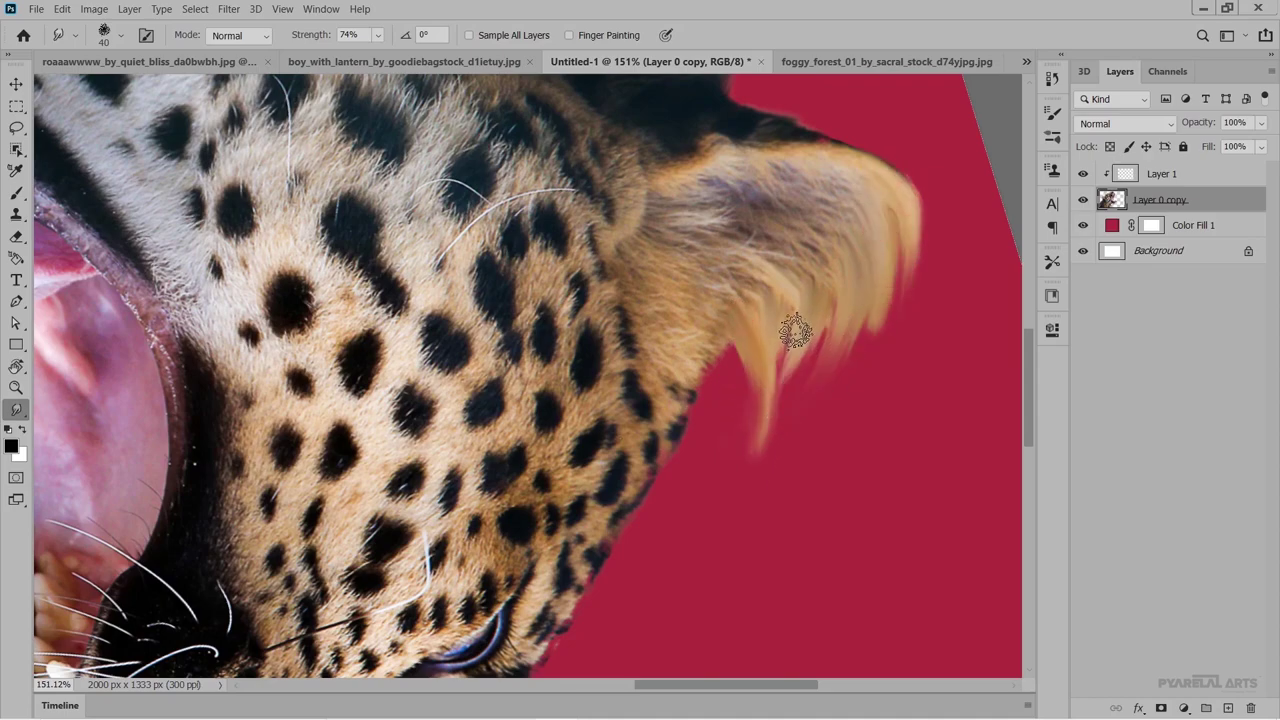
pyautogui.hotkey('ctrl', 'z')
pyautogui.hotkey('ctrl', 'z')
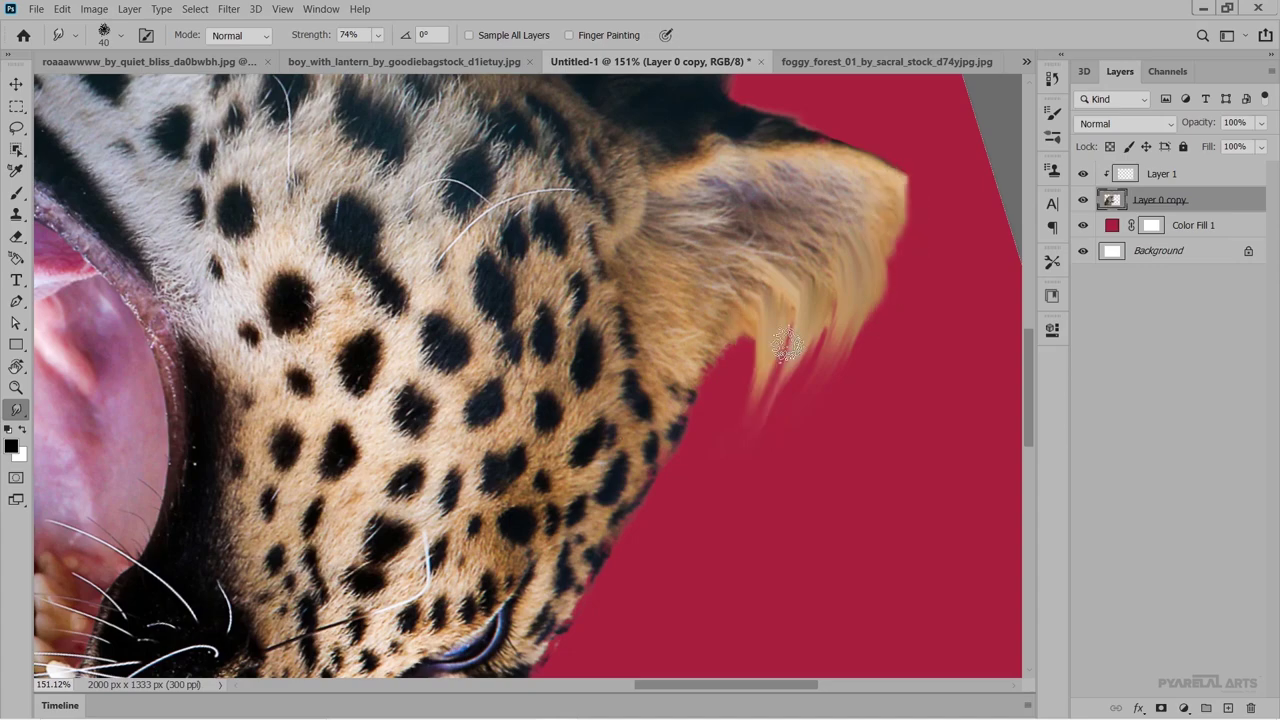
pyautogui.moveTo(892, 184); pyautogui.dragTo(891, 292)
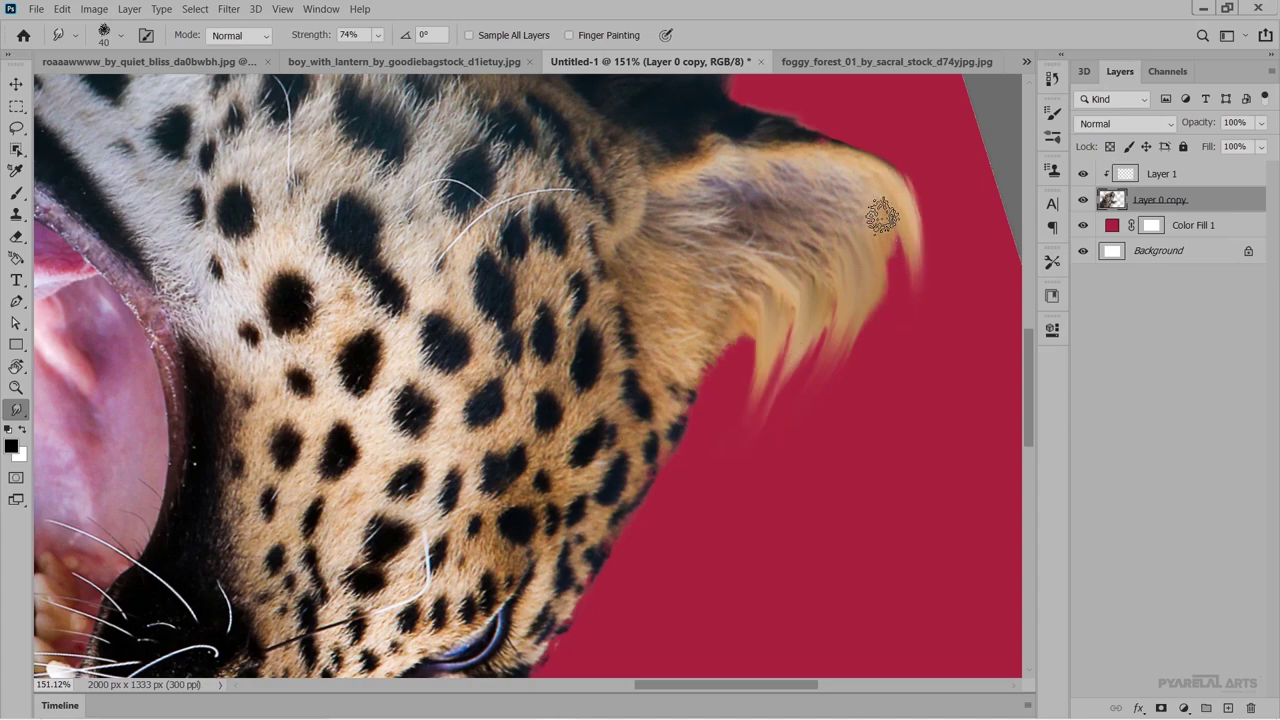
pyautogui.moveTo(880, 214); pyautogui.dragTo(780, 375)
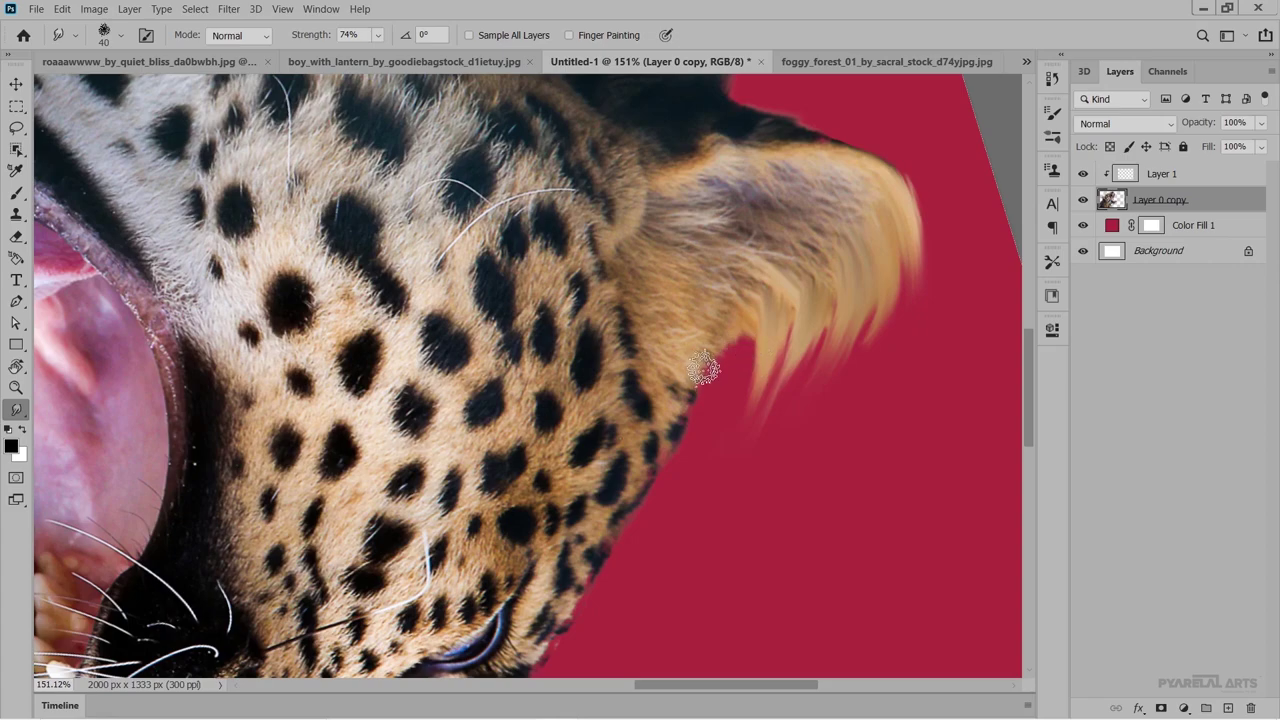
pyautogui.scroll(-2, 636, 468)
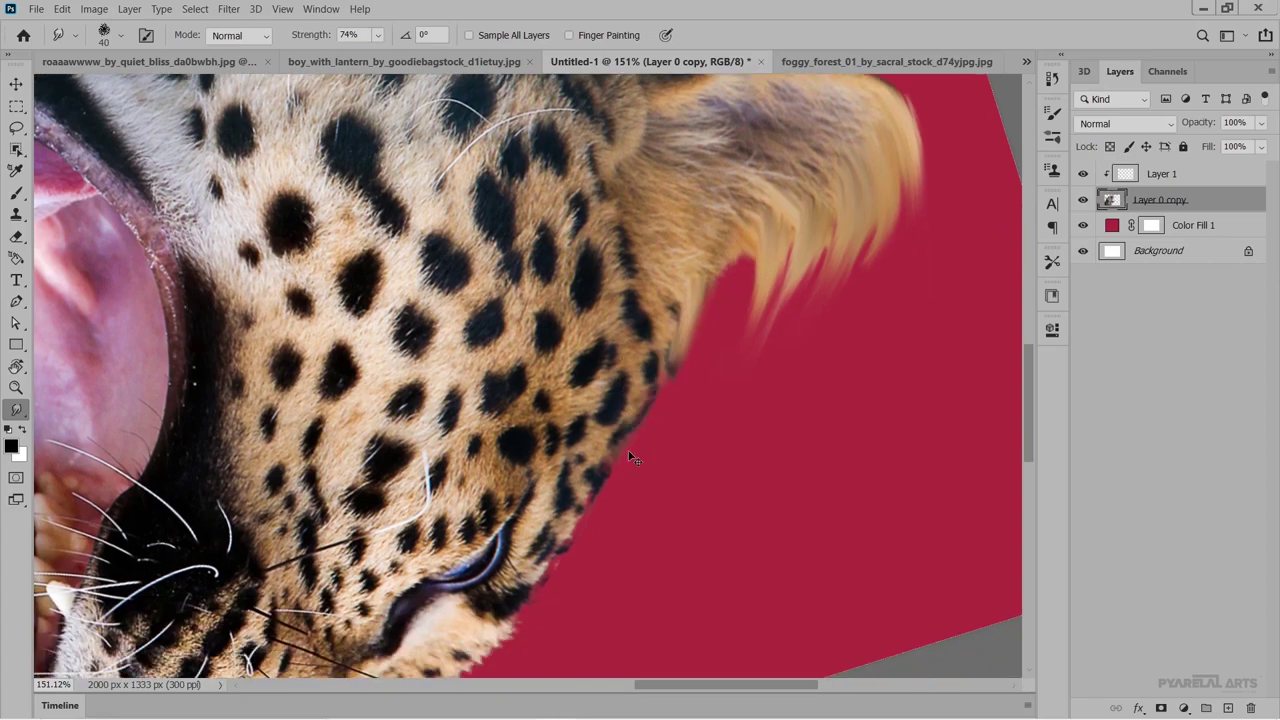
pyautogui.moveTo(645, 440); pyautogui.dragTo(690, 325)
pyautogui.scroll(-5, 650, 413)
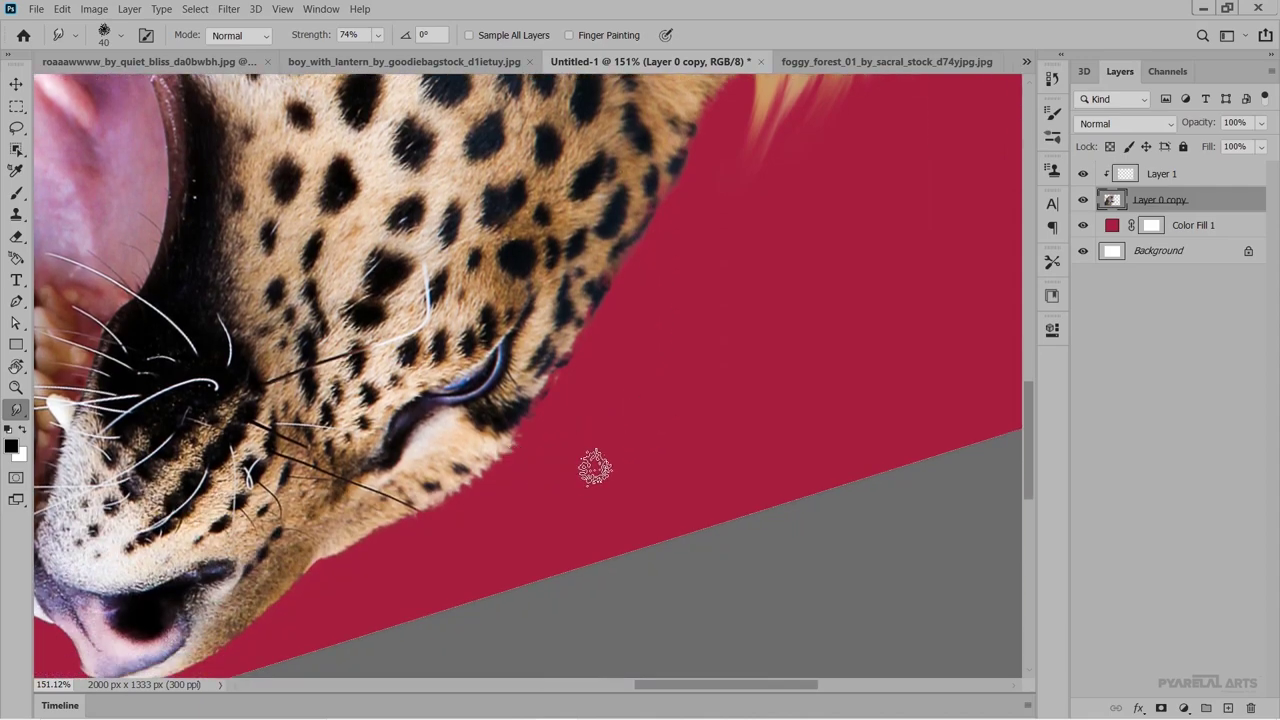
pyautogui.scroll(-5, 594, 467)
# Rotate the leopard view back to level, then switch to the boy_with_lantern document.
pyautogui.press('r')
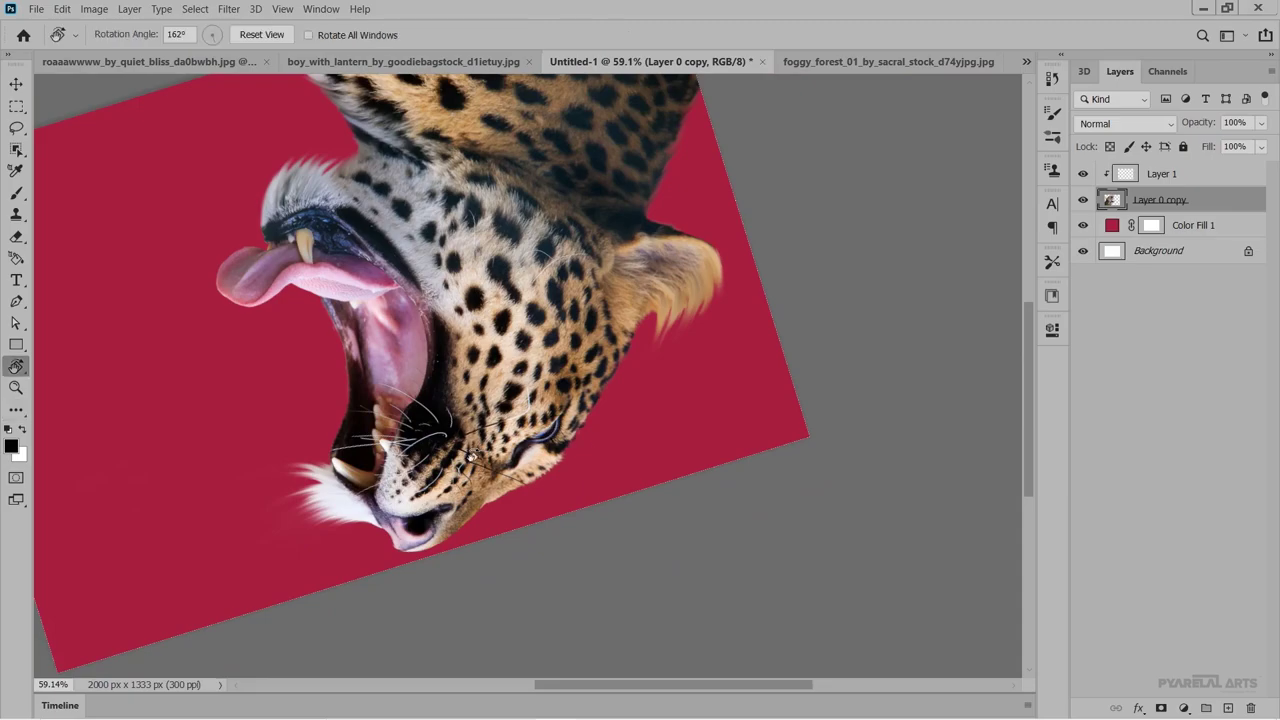
pyautogui.moveTo(600, 478)
pyautogui.mouseDown()
pyautogui.moveTo(837, 298)
pyautogui.moveTo(833, 227)
pyautogui.mouseUp()
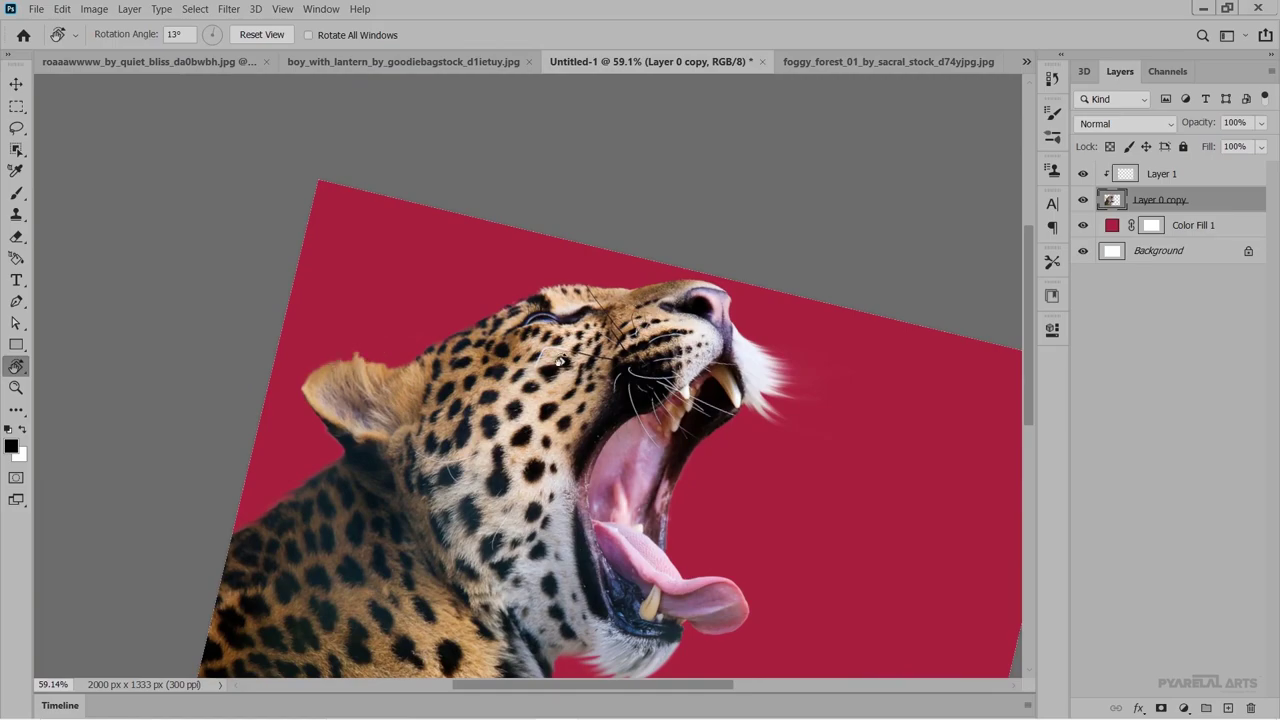
pyautogui.scroll(-3, 534, 359)
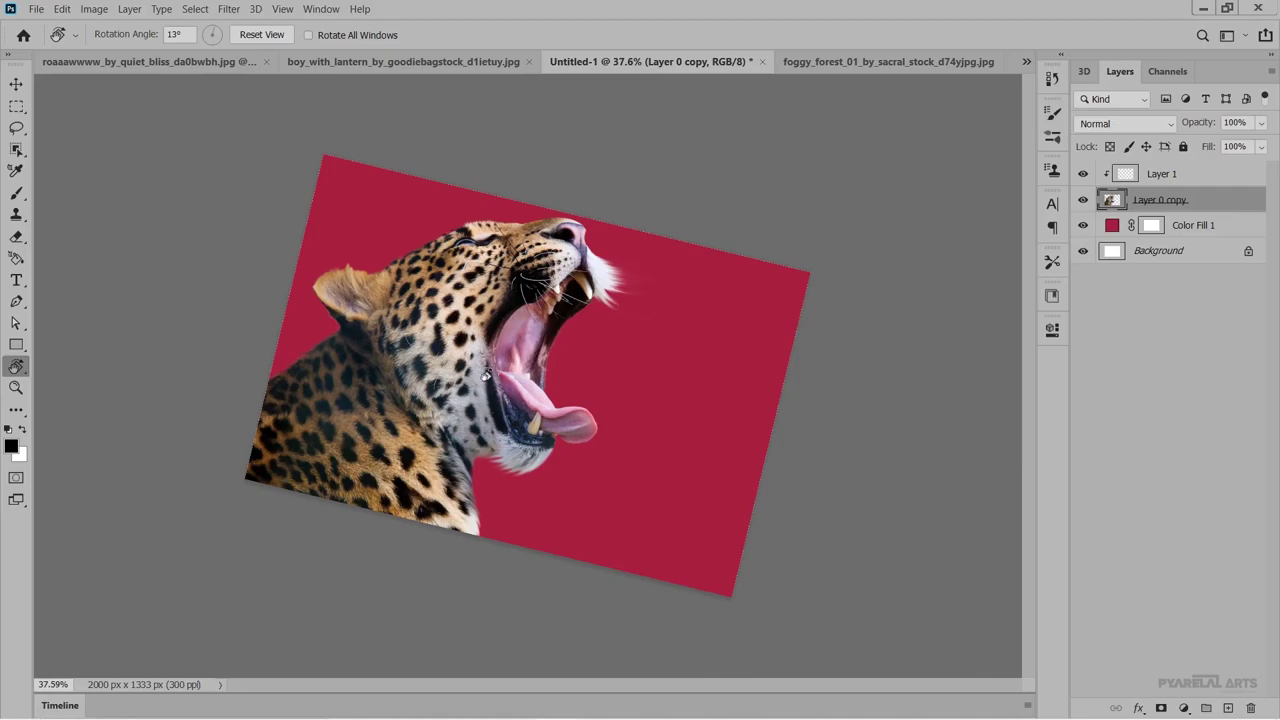
pyautogui.moveTo(434, 378); pyautogui.dragTo(445, 420)
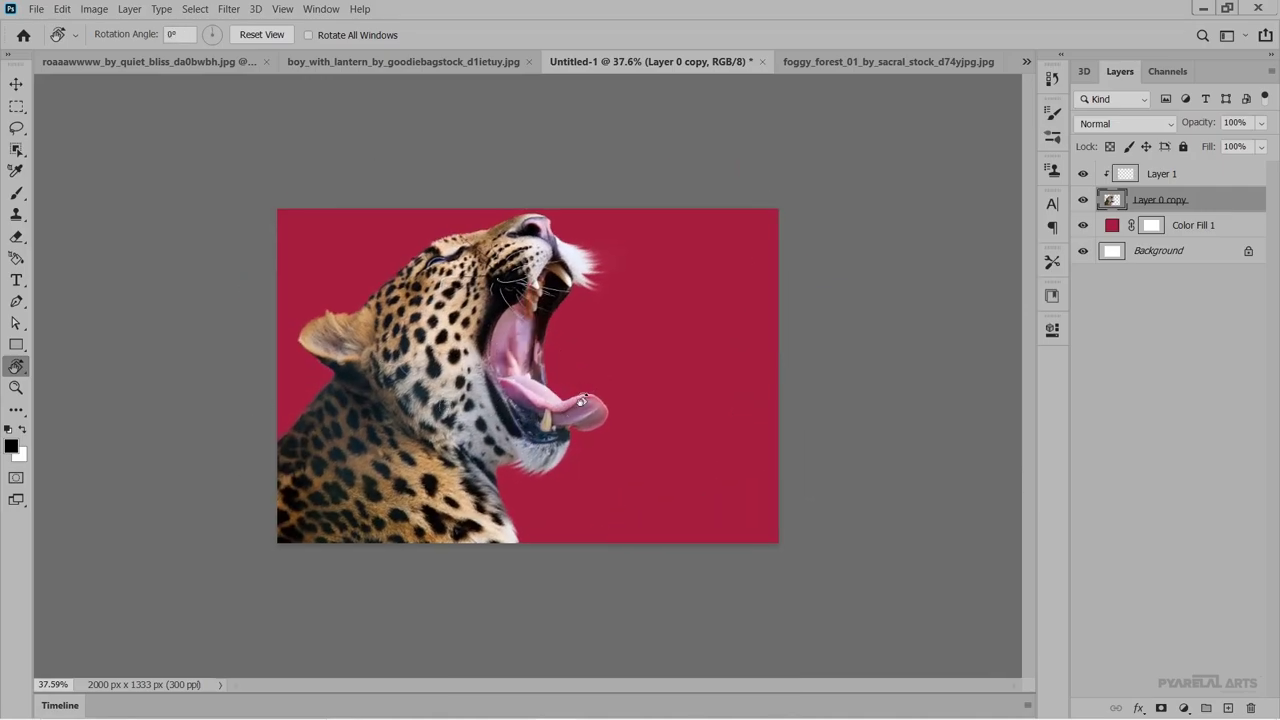
pyautogui.scroll(3, 587, 407)
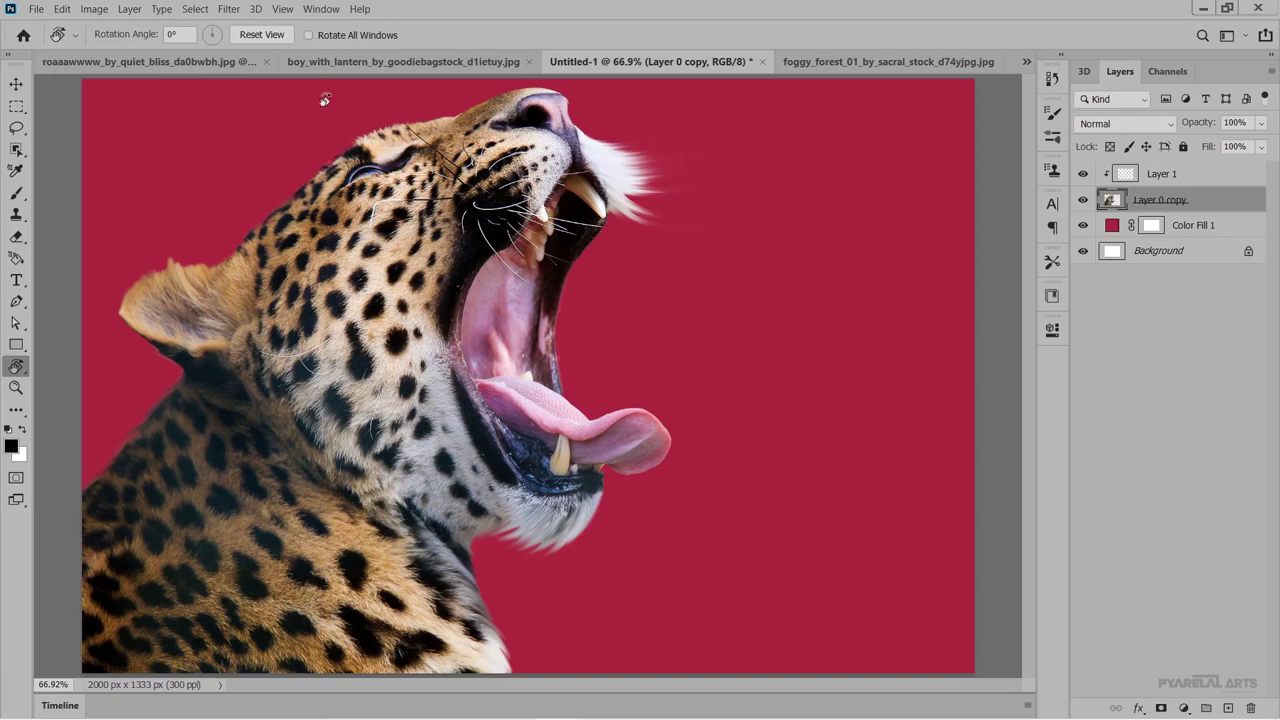
pyautogui.click(348, 62)
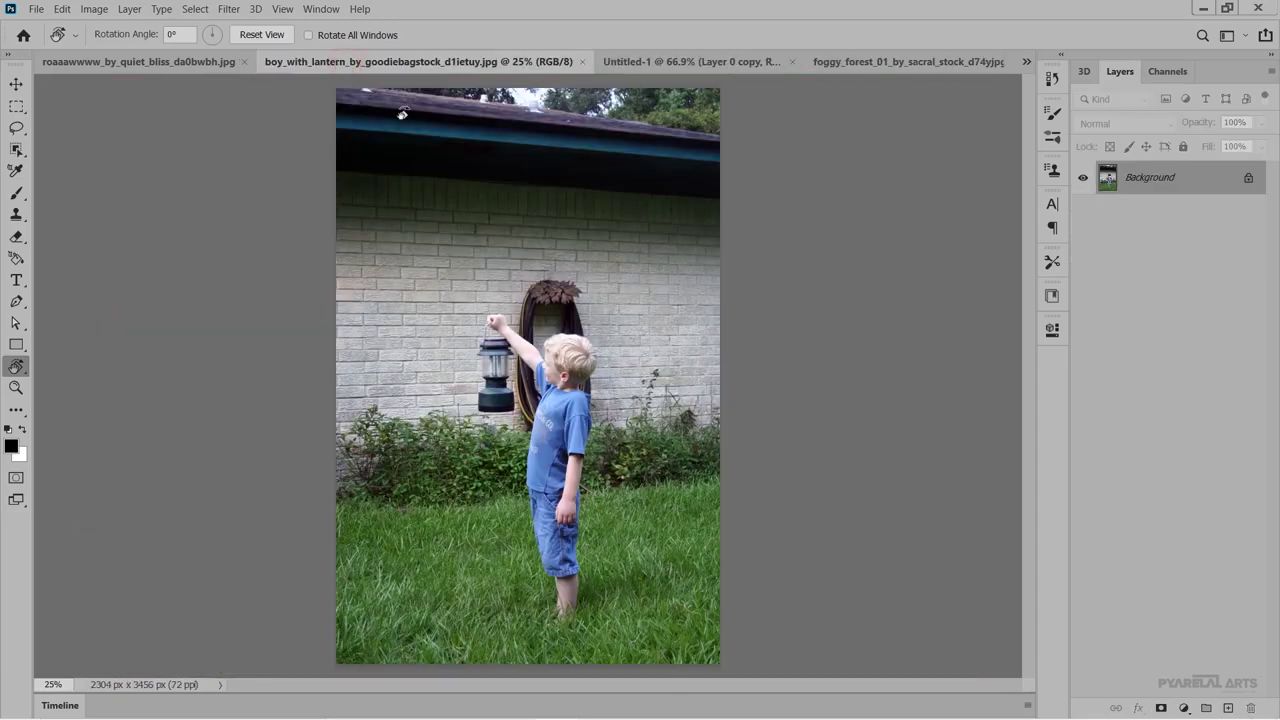
# Unlock the Background layer and trace the boy's outline with the Pen tool.
pyautogui.click(1247, 180)
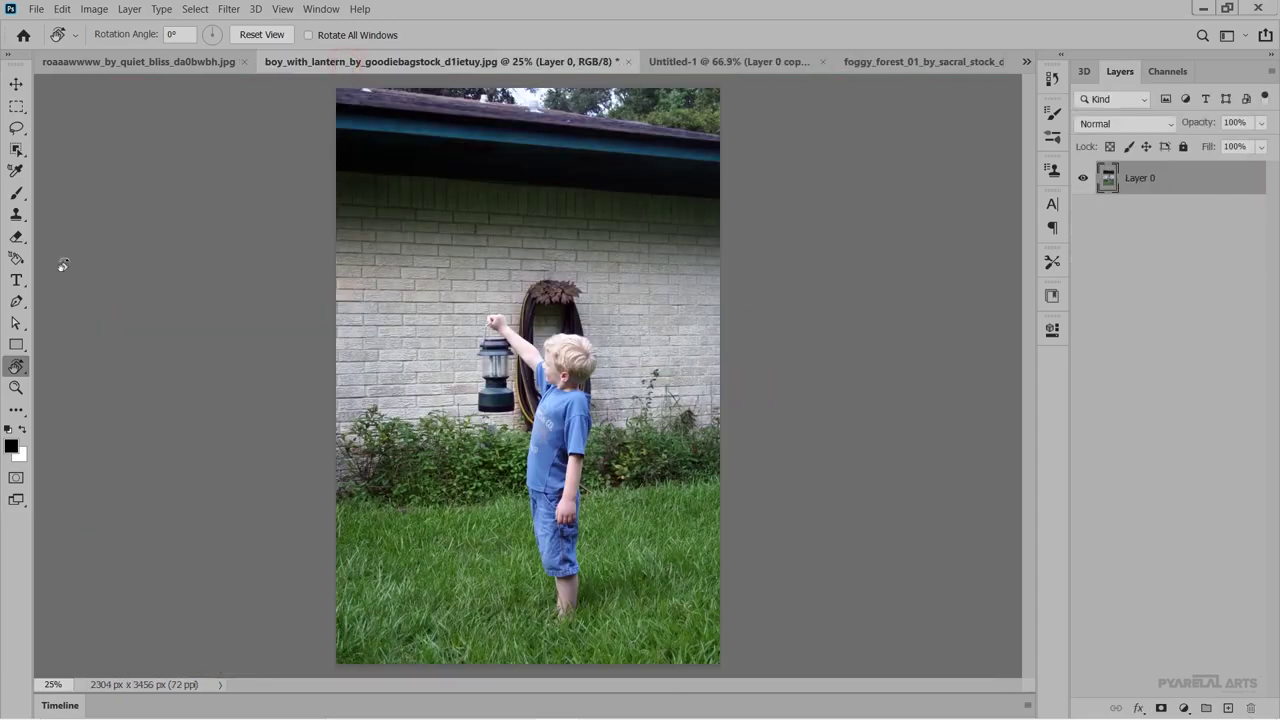
pyautogui.click(17, 302)
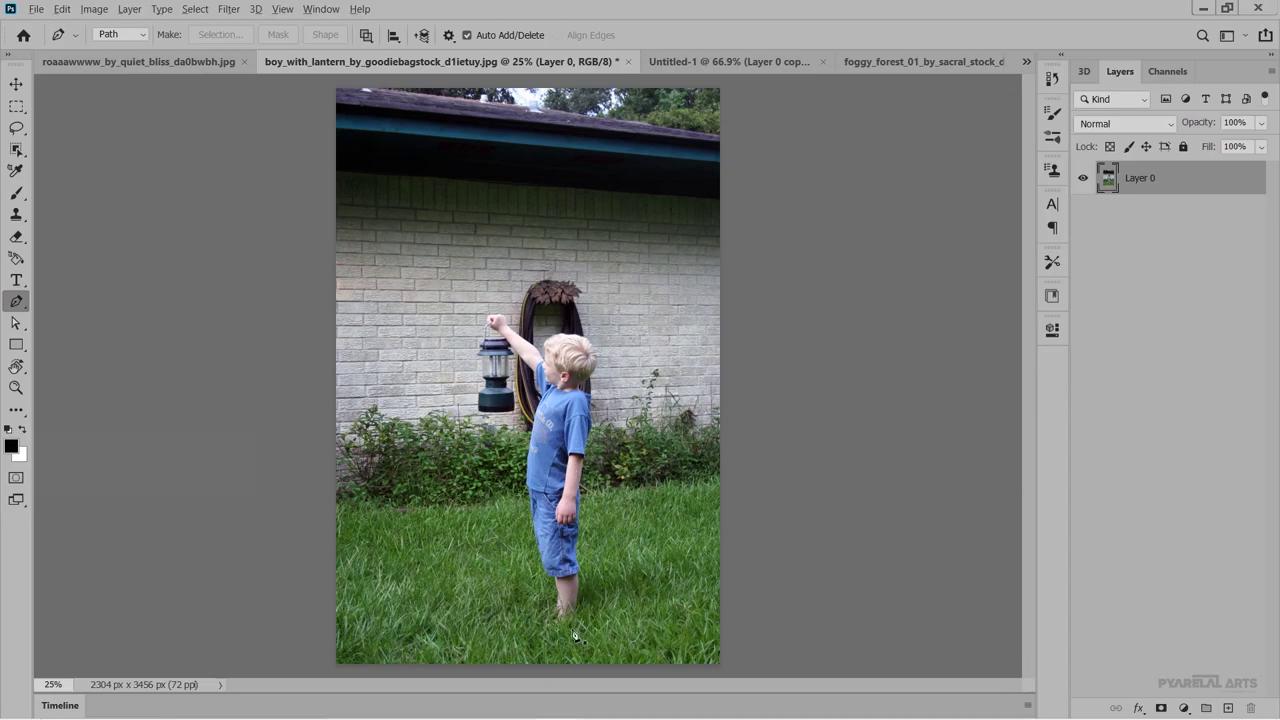
pyautogui.scroll(2, 575, 636)
pyautogui.scroll(1, 572, 620)
pyautogui.scroll(1, 550, 560)
pyautogui.scroll(1, 540, 540)
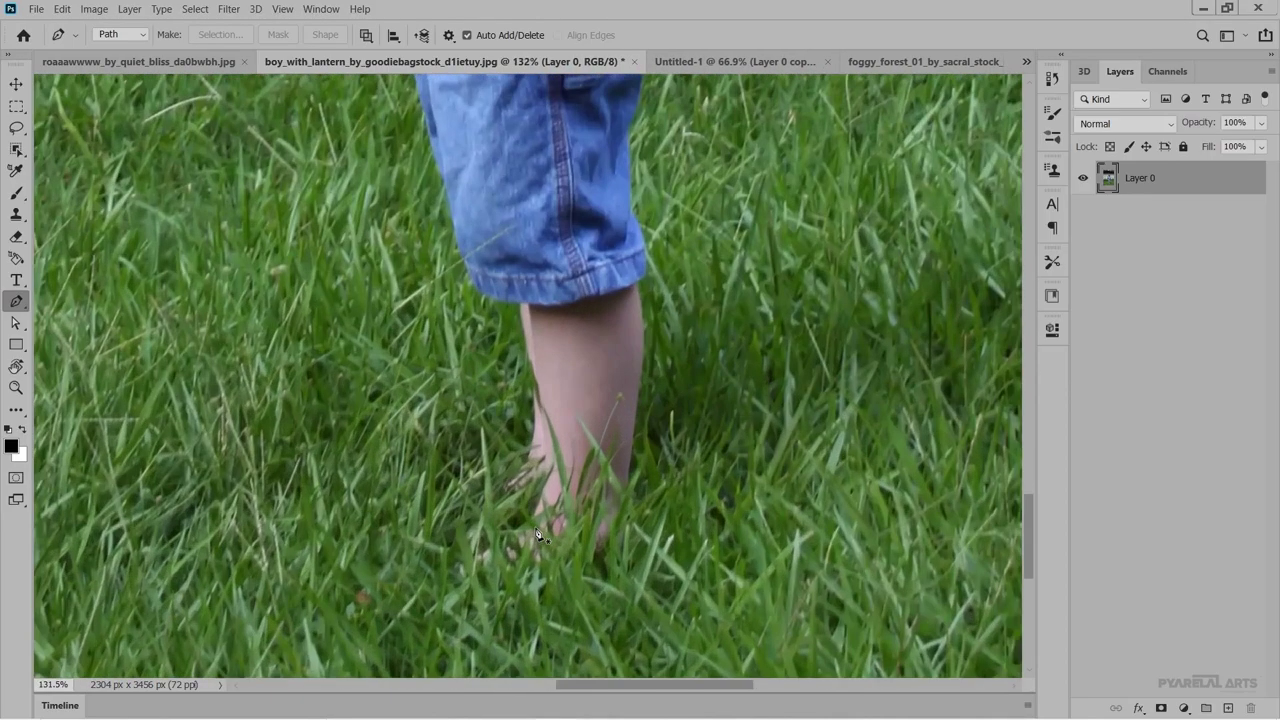
pyautogui.scroll(1, 537, 534)
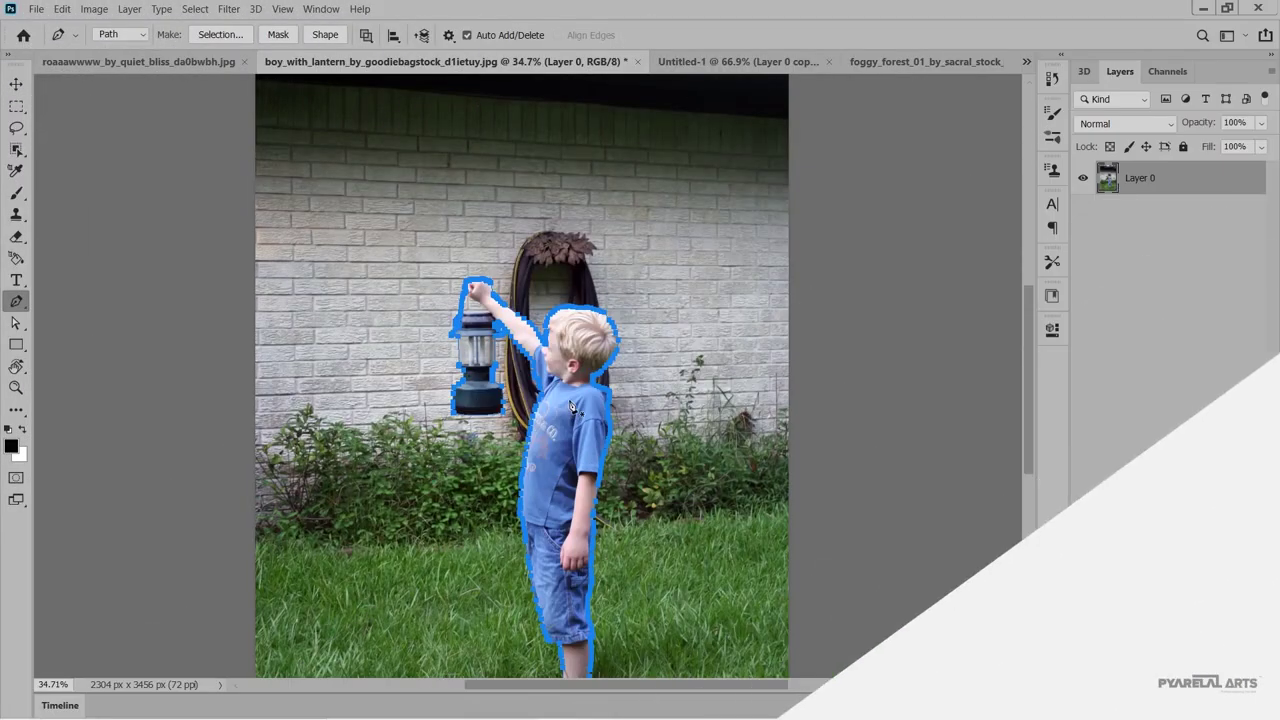
# Convert the traced path to a selection and add a layer mask.
pyautogui.rightClick(596, 423)
pyautogui.click(640, 100)
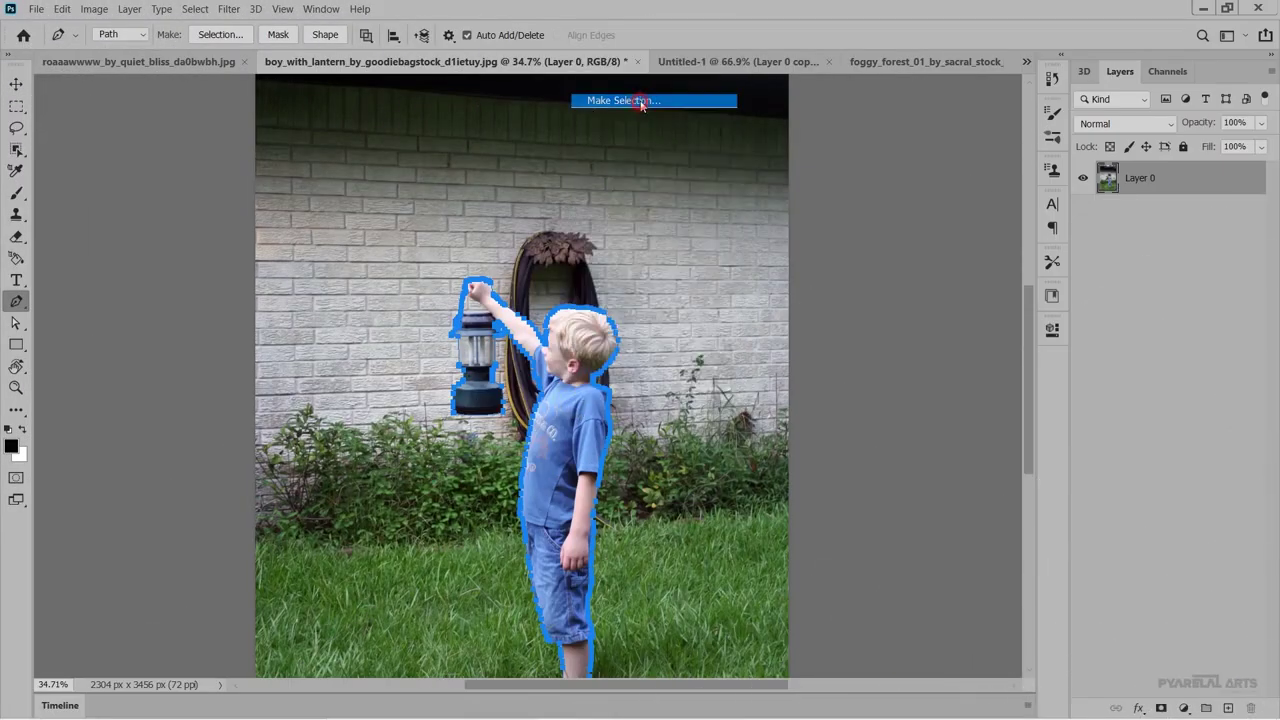
pyautogui.click(727, 188)
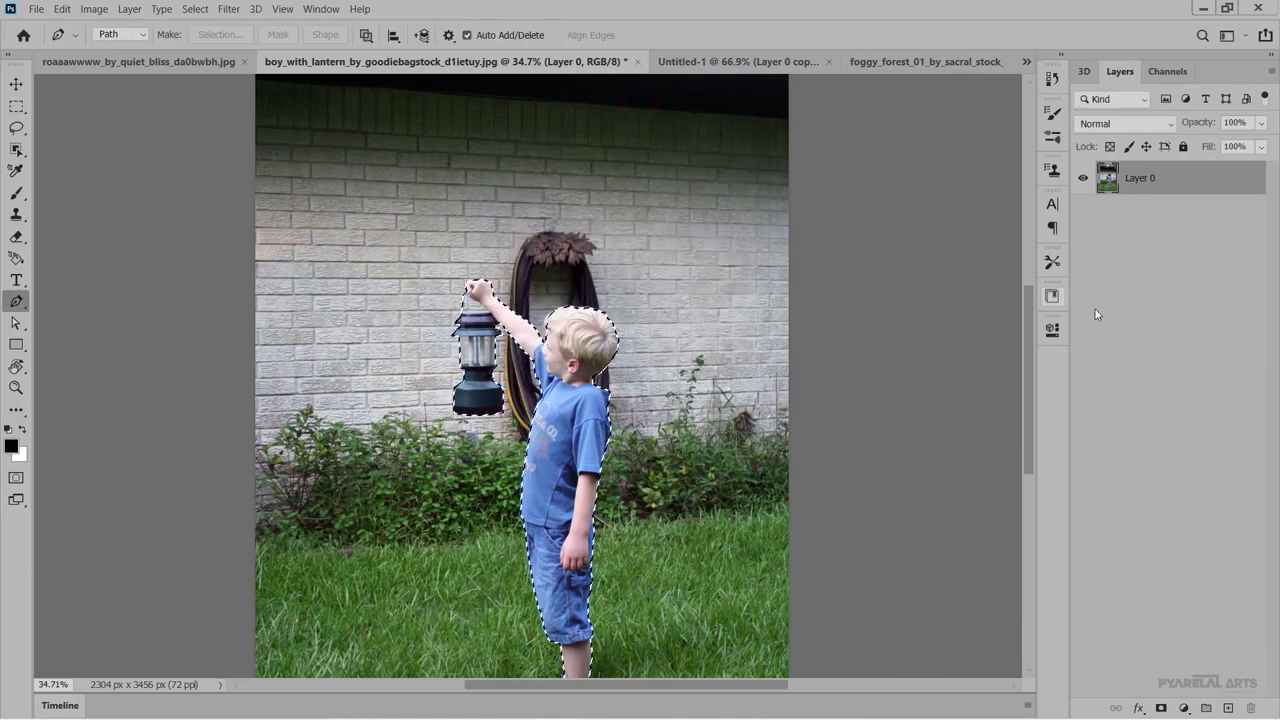
pyautogui.click(1162, 708)
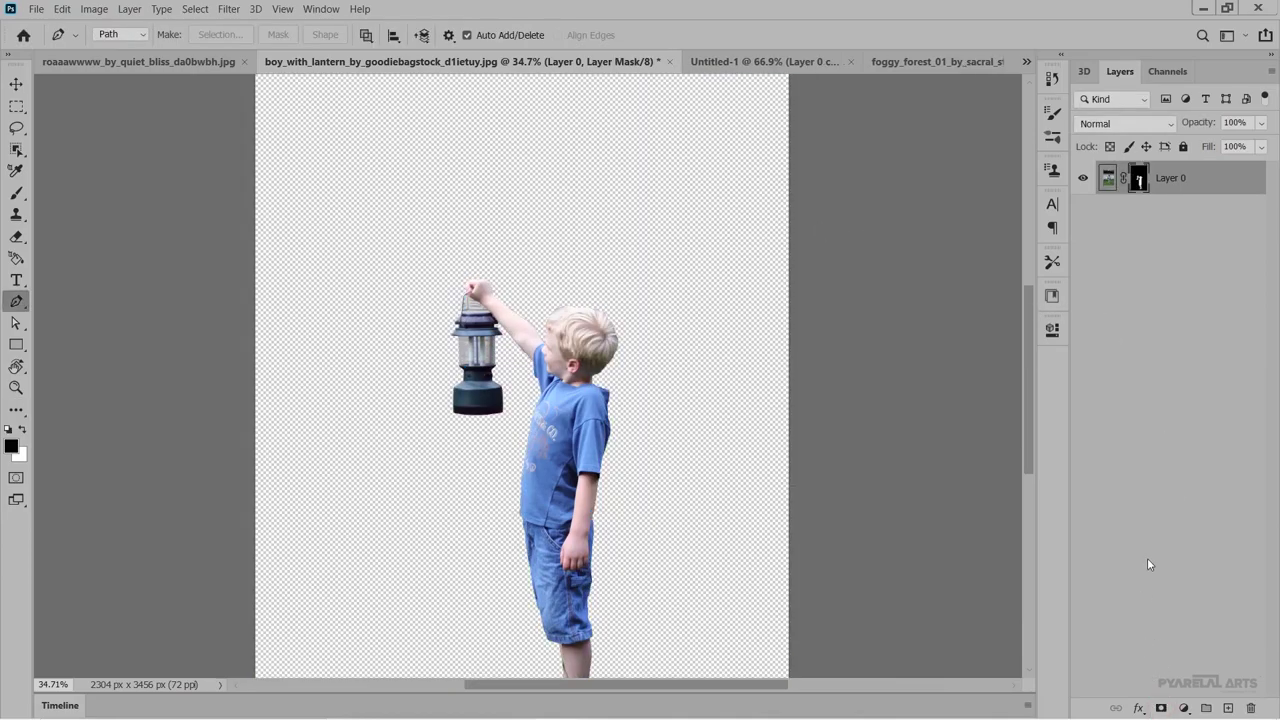
# Trace a closed Pen path around the wall gap between the arm and lantern handle.
pyautogui.scroll(2, 497, 352)
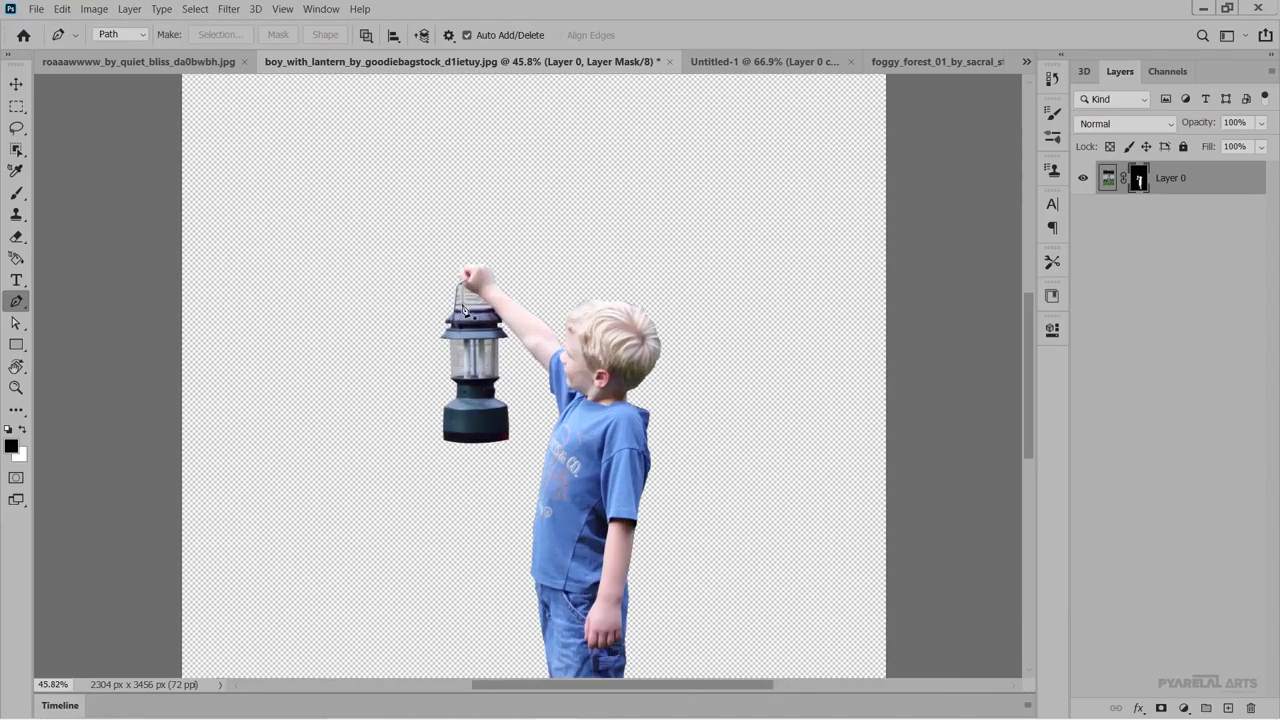
pyautogui.scroll(3, 485, 320)
pyautogui.scroll(3, 475, 290)
pyautogui.scroll(3, 465, 249)
pyautogui.scroll(2, 470, 250)
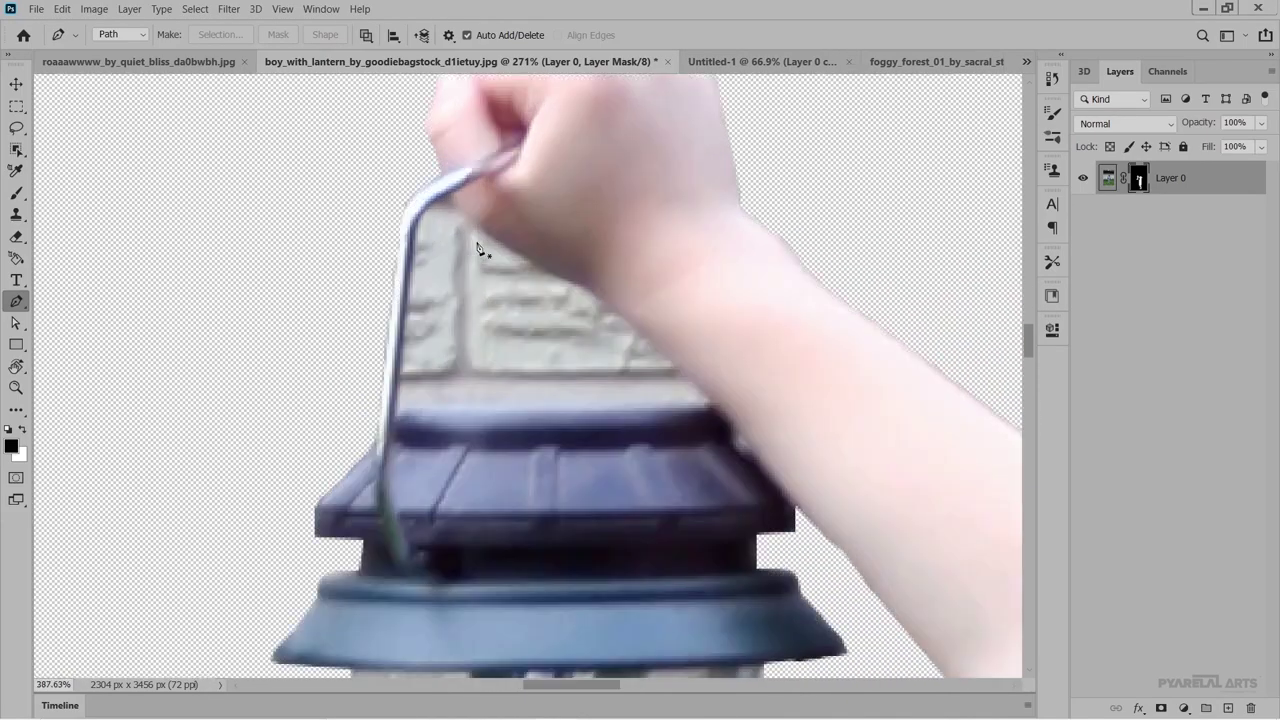
pyautogui.scroll(2, 478, 240)
pyautogui.scroll(1, 445, 185)
pyautogui.click(427, 149)
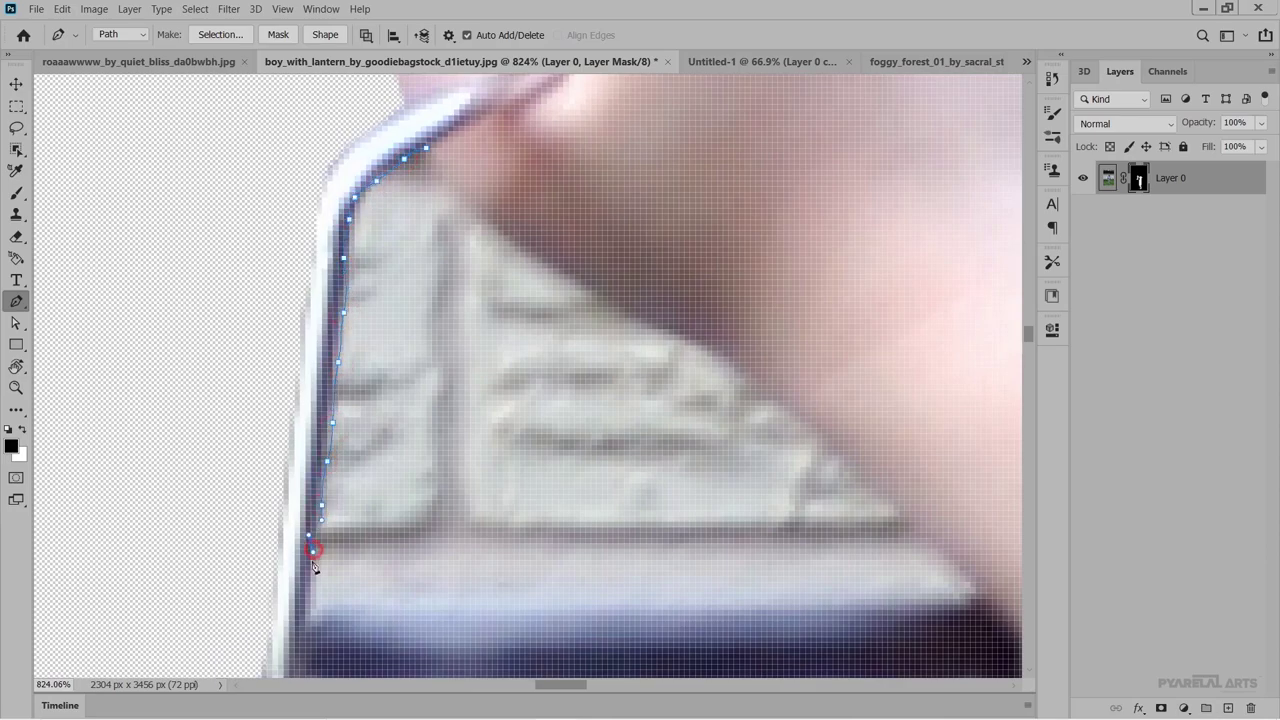
pyautogui.scroll(-2, 306, 537)
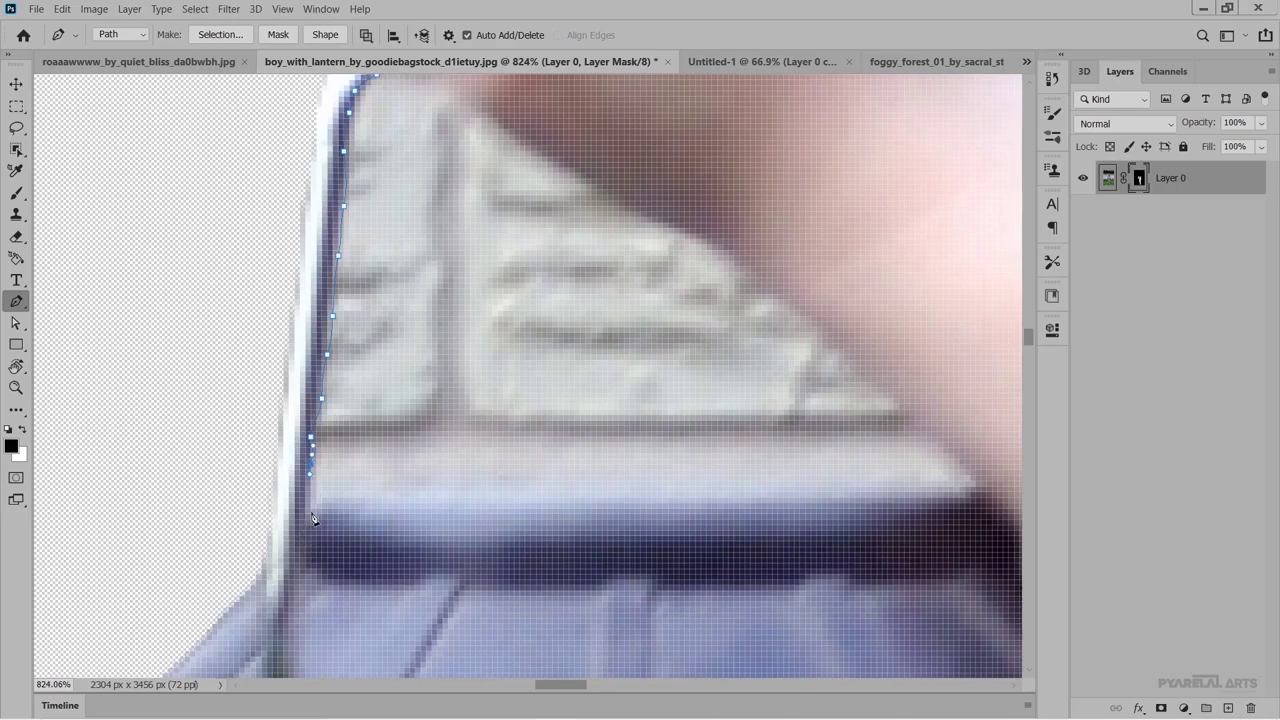
pyautogui.scroll(-3, 311, 517)
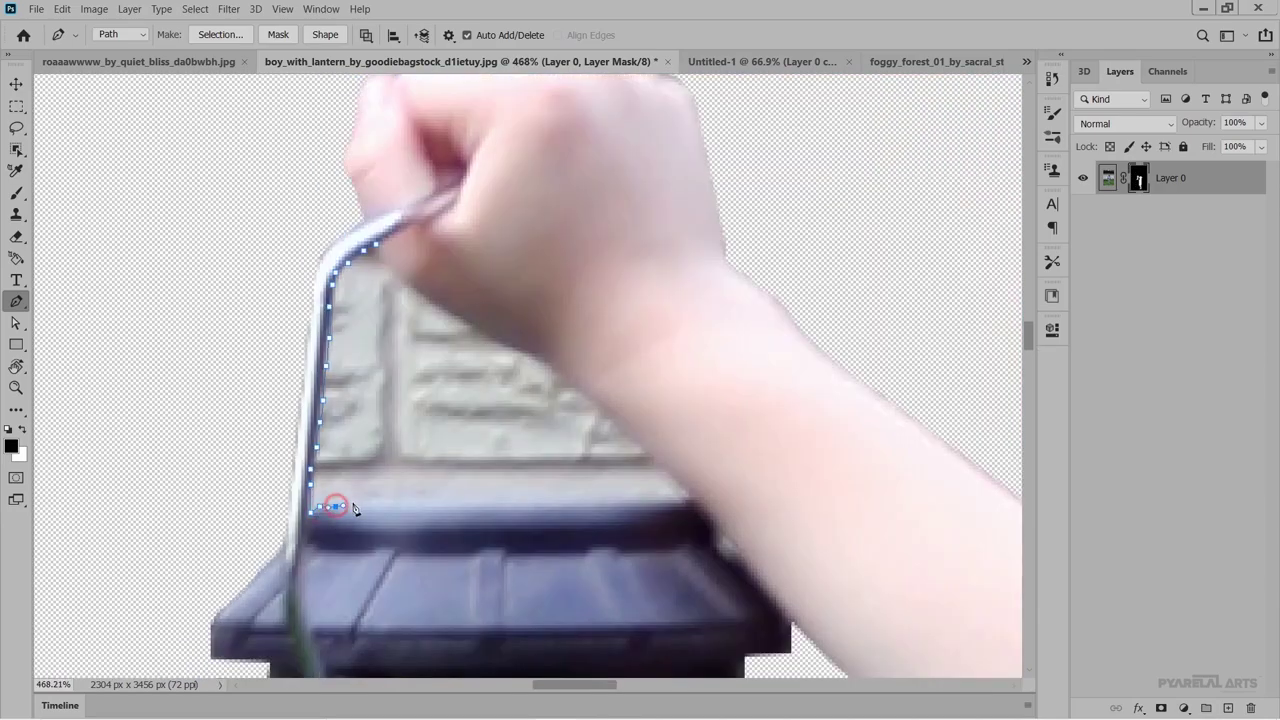
pyautogui.moveTo(318, 510); pyautogui.dragTo(694, 494)
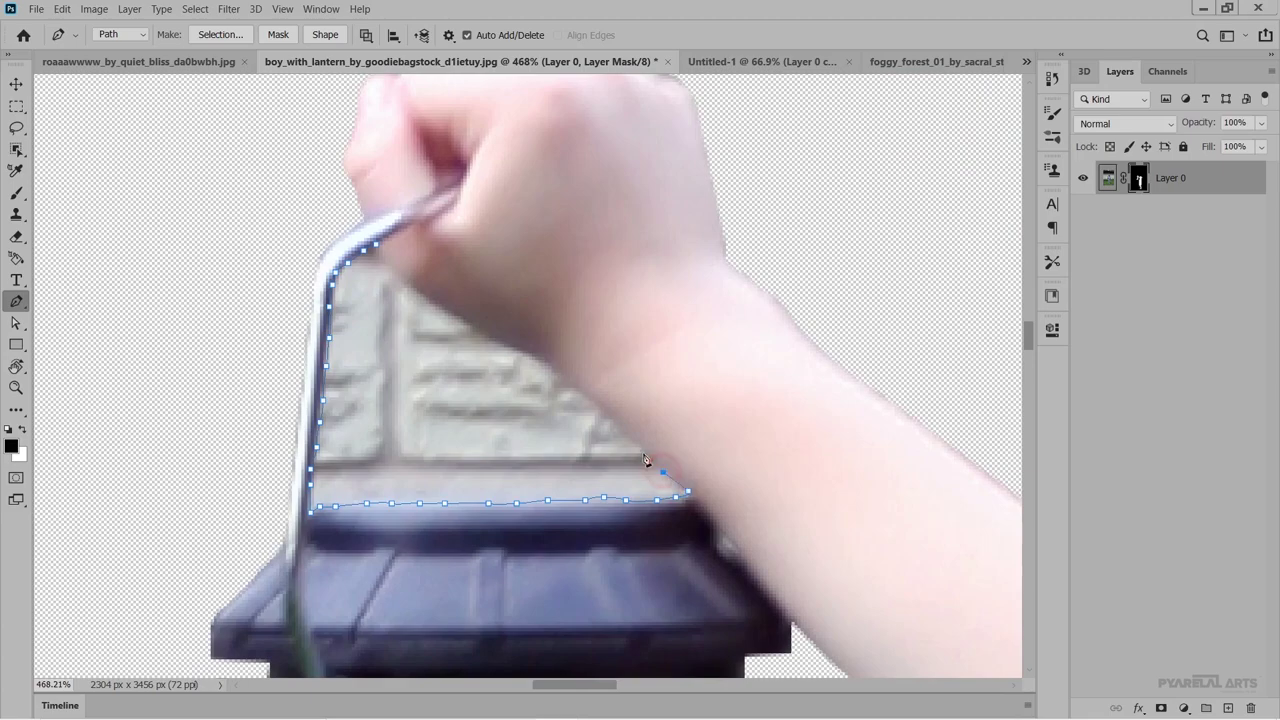
pyautogui.moveTo(607, 420); pyautogui.dragTo(516, 350)
pyautogui.moveTo(418, 297); pyautogui.dragTo(375, 248)
pyautogui.scroll(-3, 451, 350)
# Turn the path into a selection and delete the wall from Layer 0's image.
pyautogui.rightClick(410, 355)
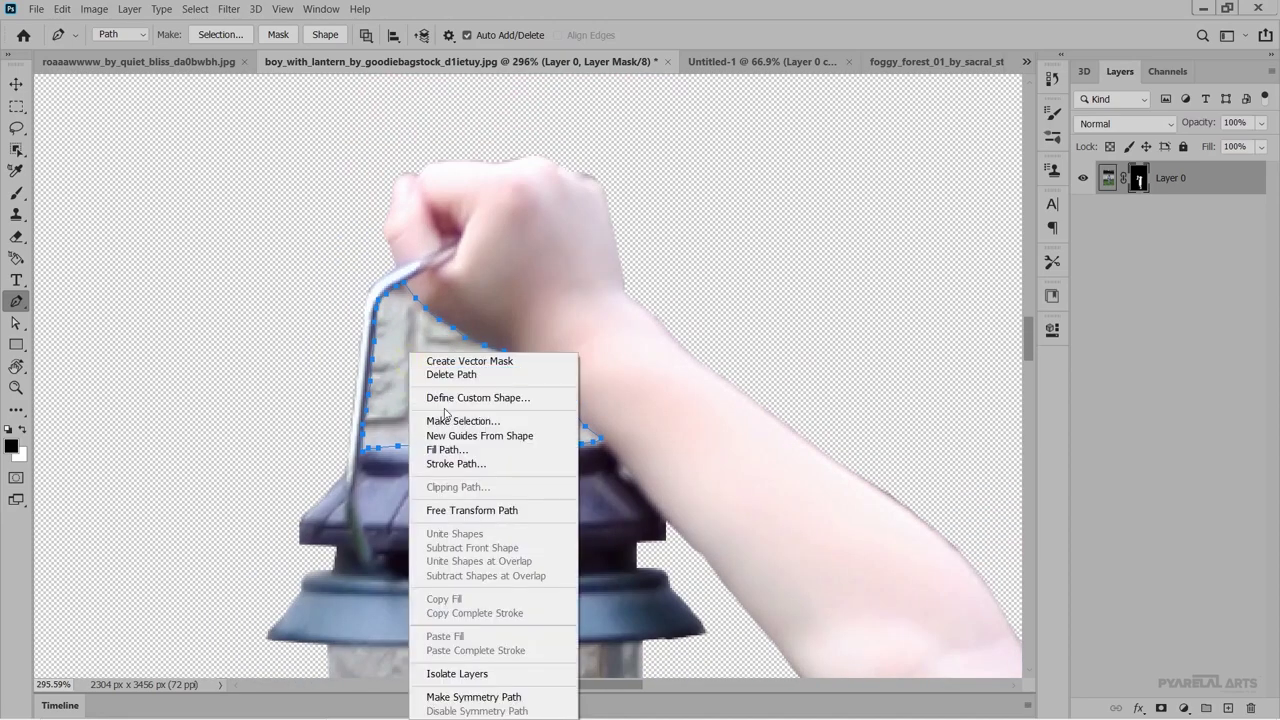
pyautogui.click(448, 418)
pyautogui.click(726, 187)
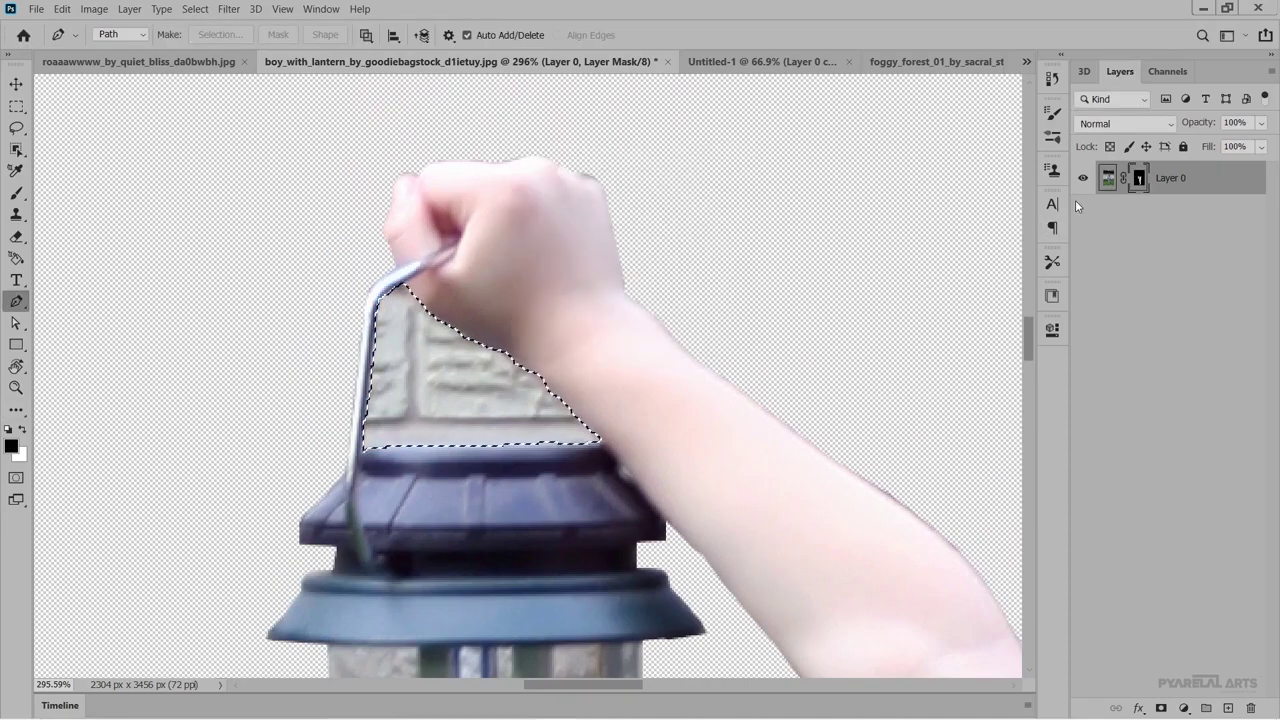
pyautogui.click(1108, 177)
pyautogui.press('Delete')
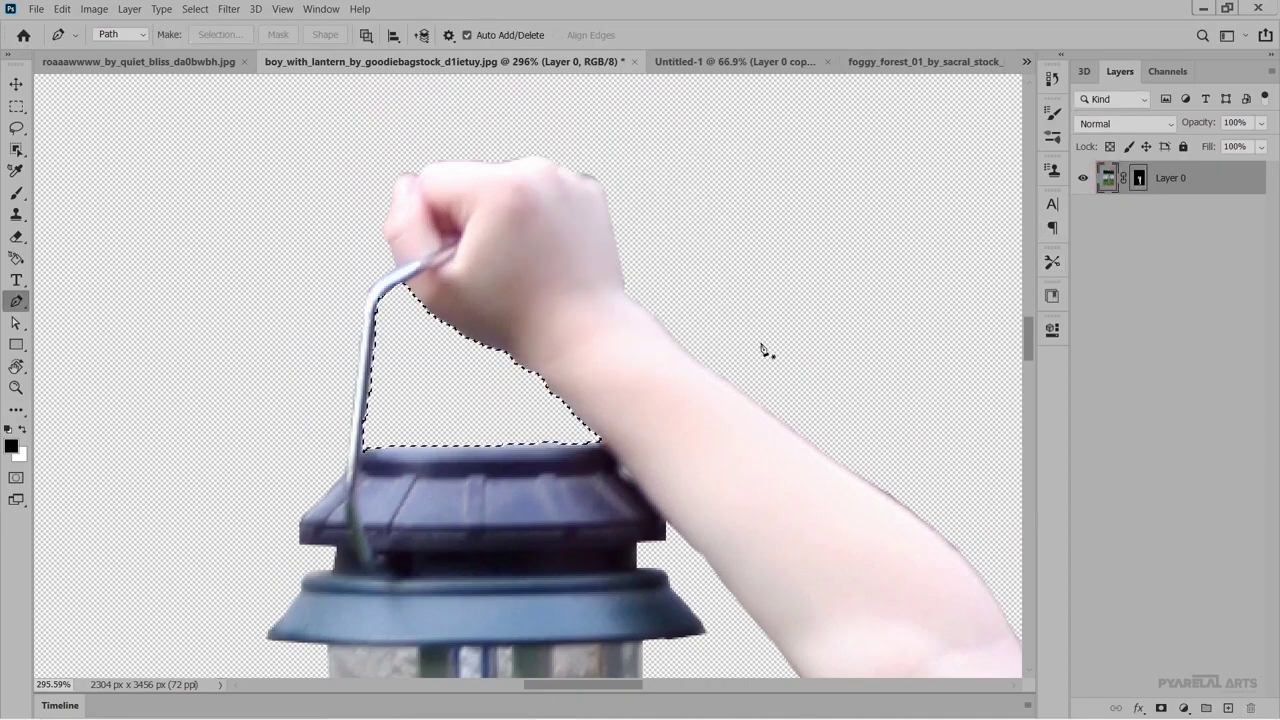
pyautogui.scroll(-3, 666, 386)
pyautogui.scroll(-5, 666, 386)
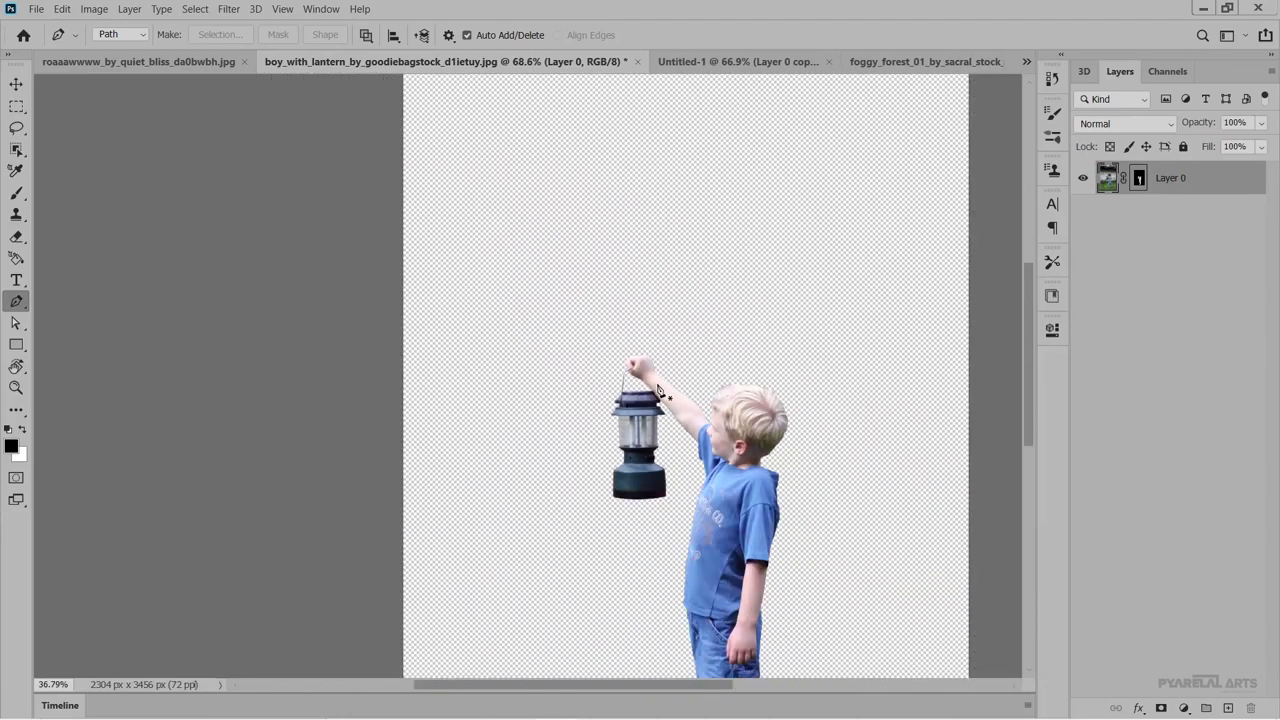
pyautogui.scroll(-1, 660, 390)
pyautogui.scroll(2, 558, 405)
pyautogui.scroll(2, 550, 404)
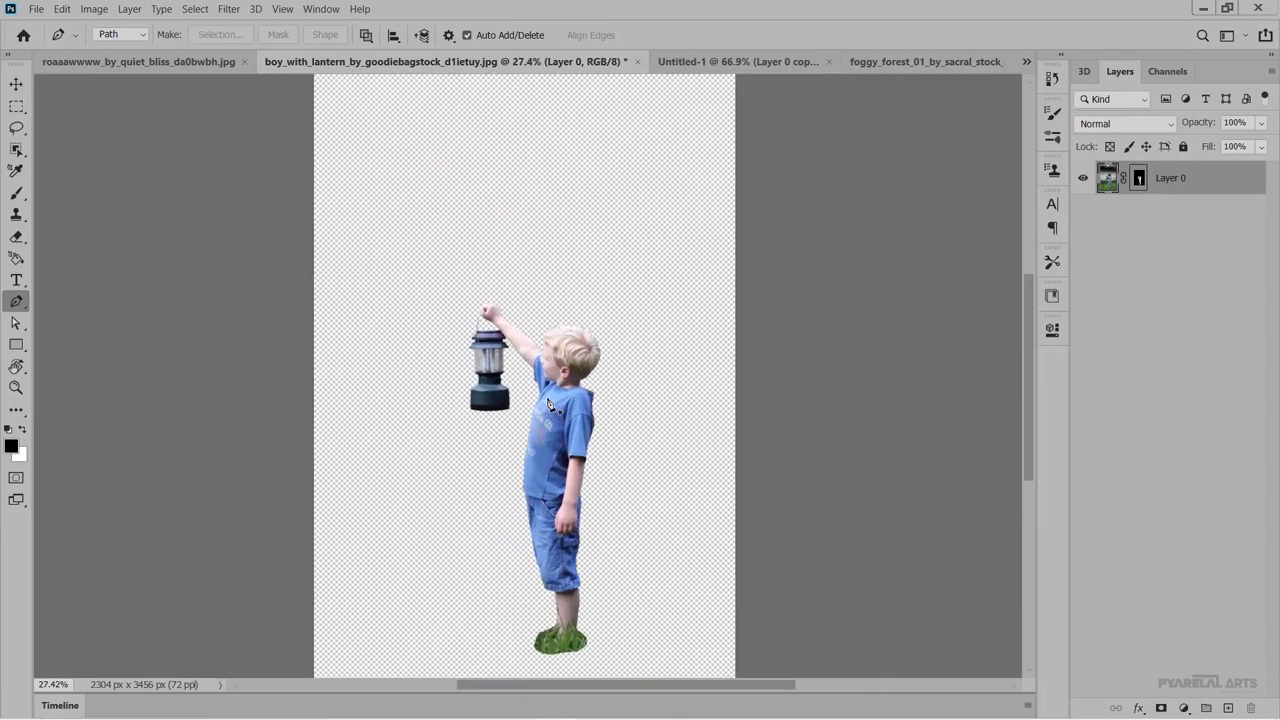
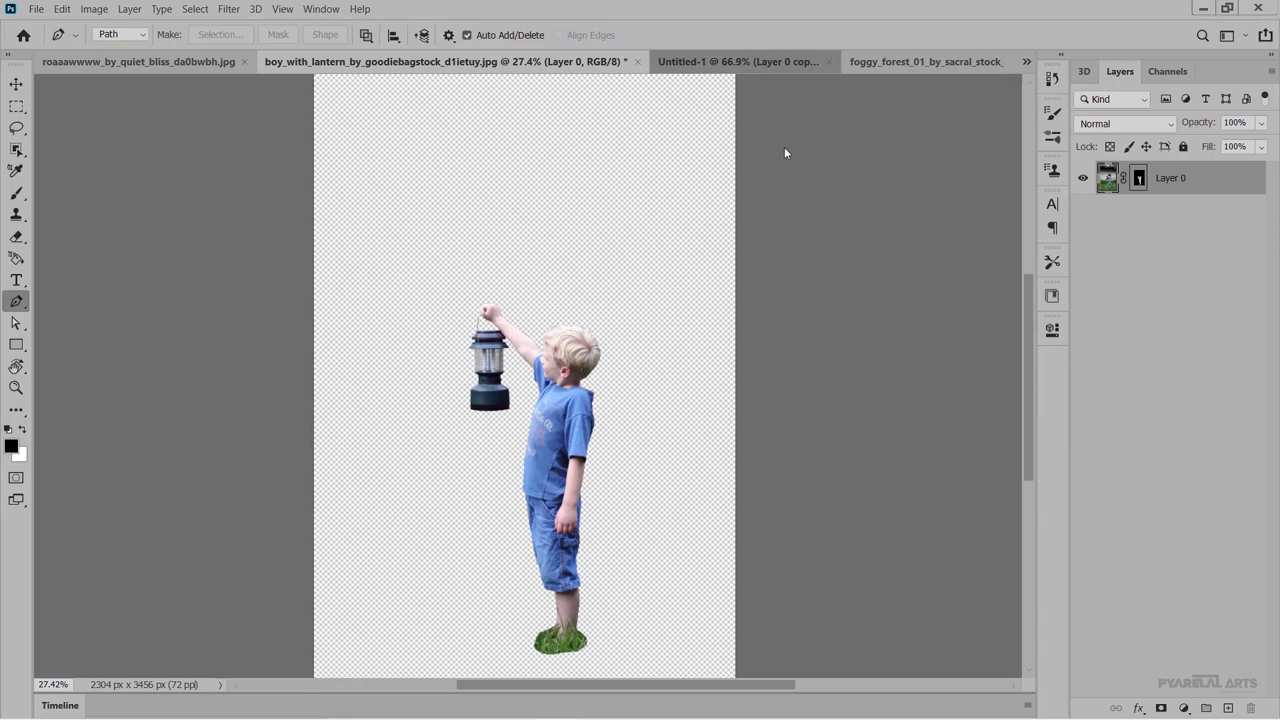
# Unlock the Background layer of the foggy forest photo.
pyautogui.hotkey('ctrl', 'Tab')
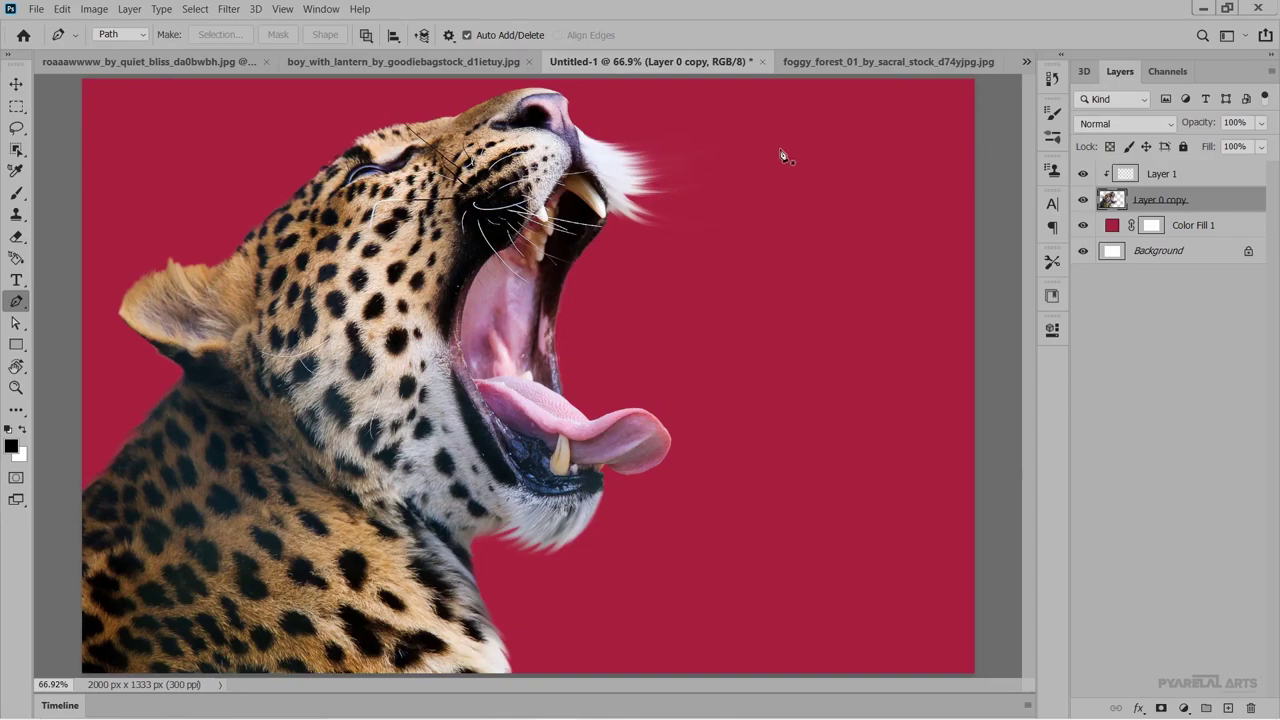
pyautogui.scroll(-2, 733, 342)
pyautogui.scroll(2, 733, 342)
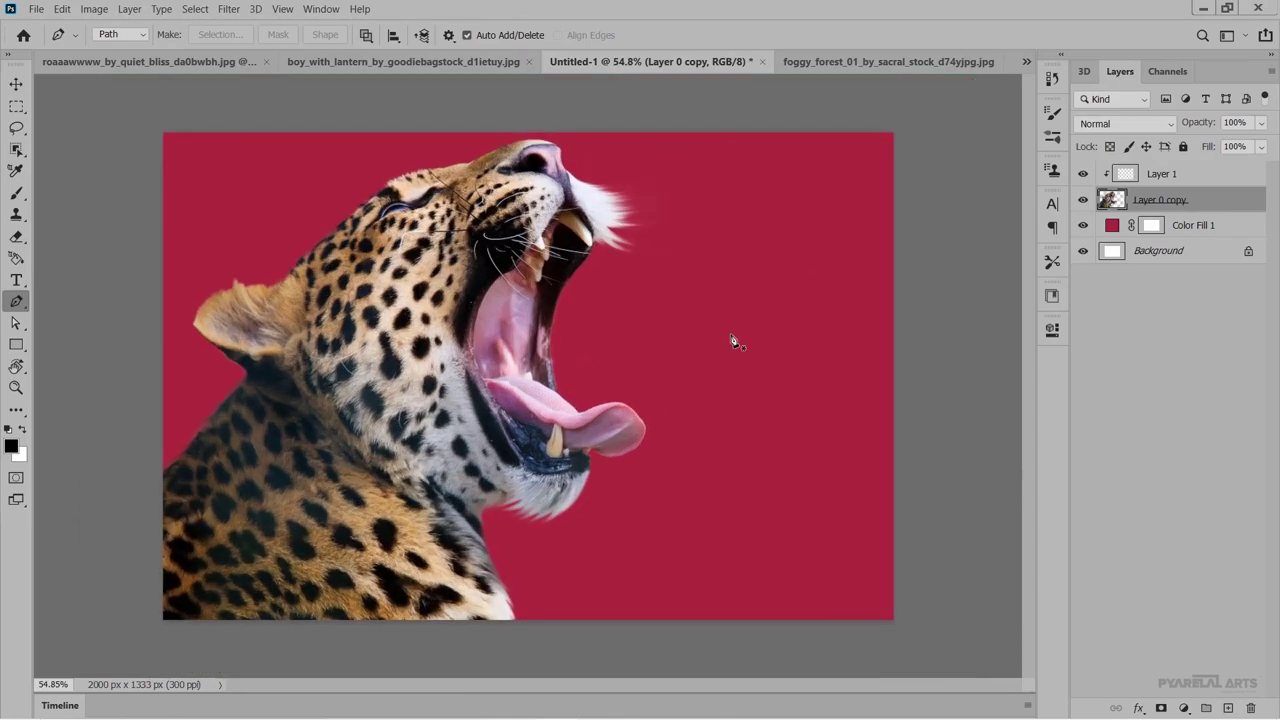
pyautogui.scroll(1, 733, 342)
pyautogui.scroll(-1, 733, 342)
pyautogui.click(838, 63)
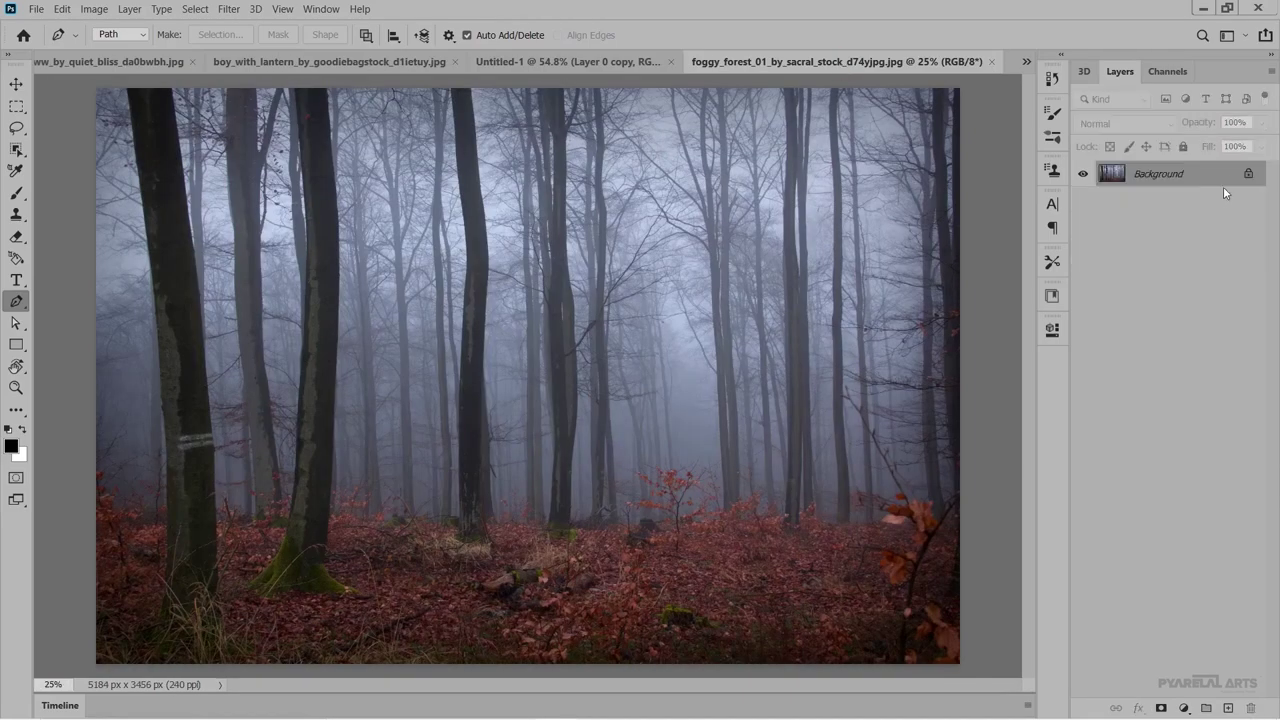
pyautogui.click(1248, 174)
# Drag the forest into Untitled-1, release its clipping mask, and place it below Layer 0 copy.
pyautogui.click(16, 84)
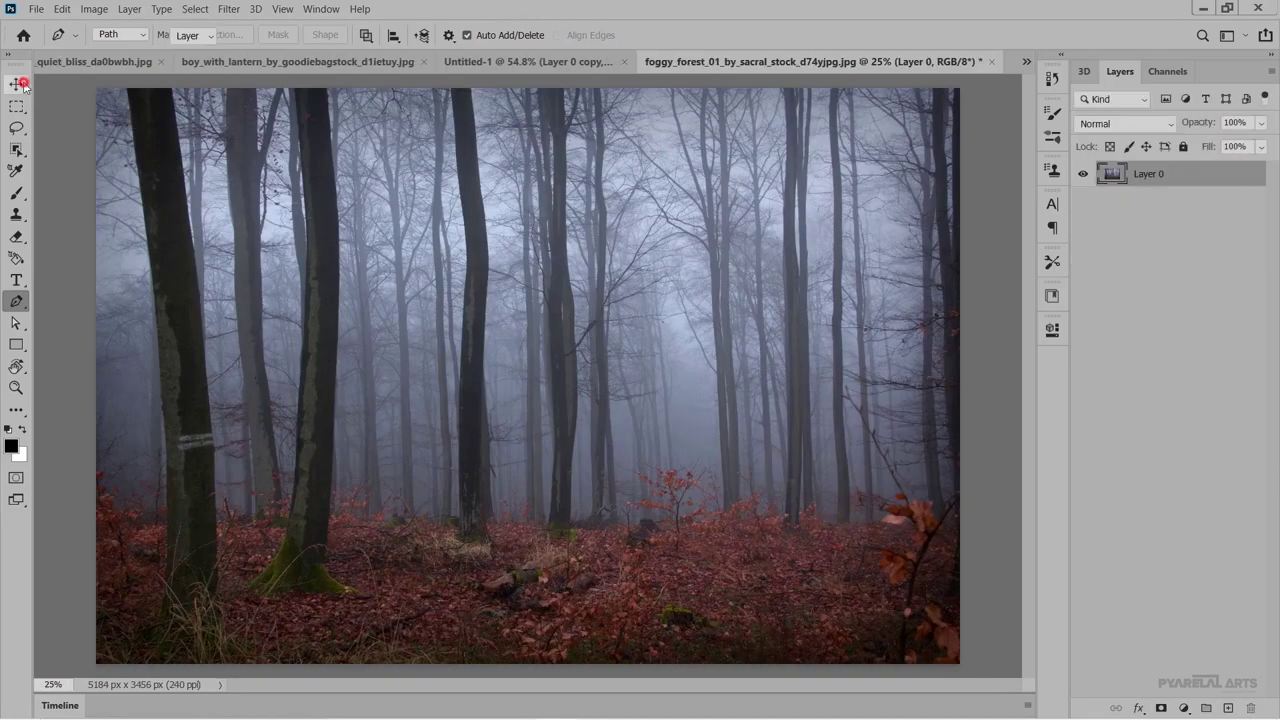
pyautogui.moveTo(565, 218); pyautogui.dragTo(542, 64)
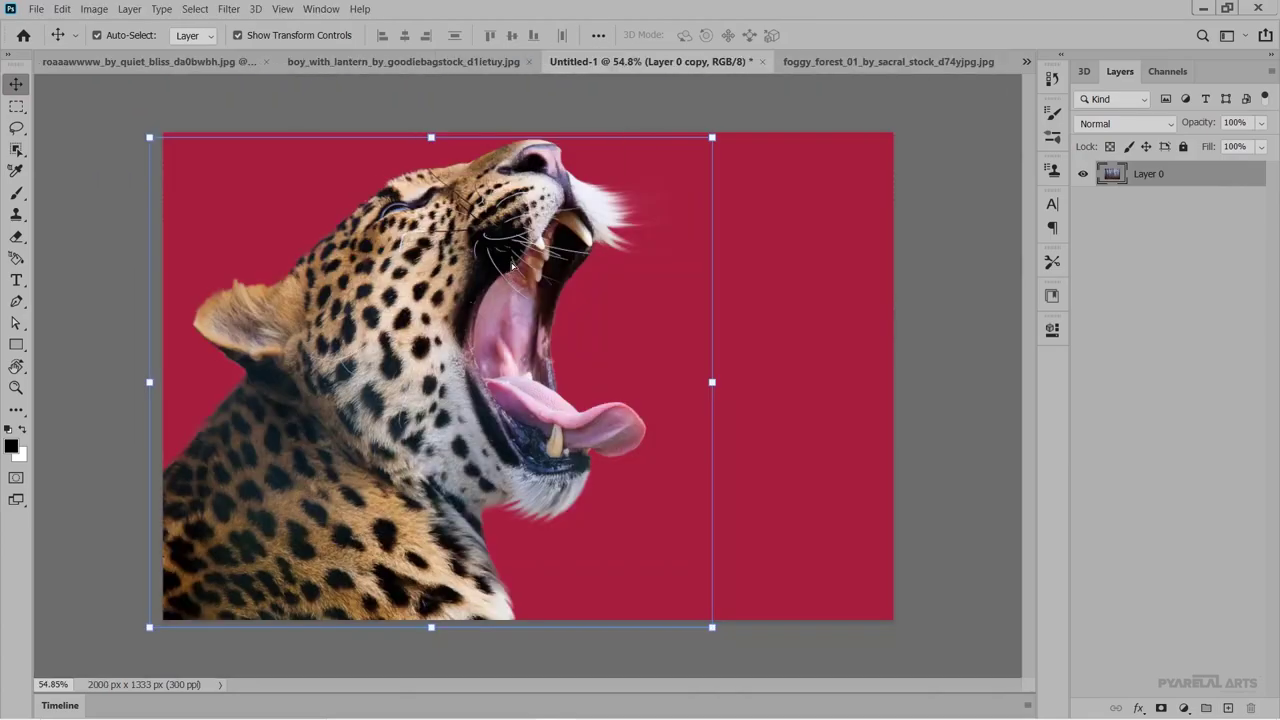
pyautogui.moveTo(540, 64); pyautogui.dragTo(510, 265)
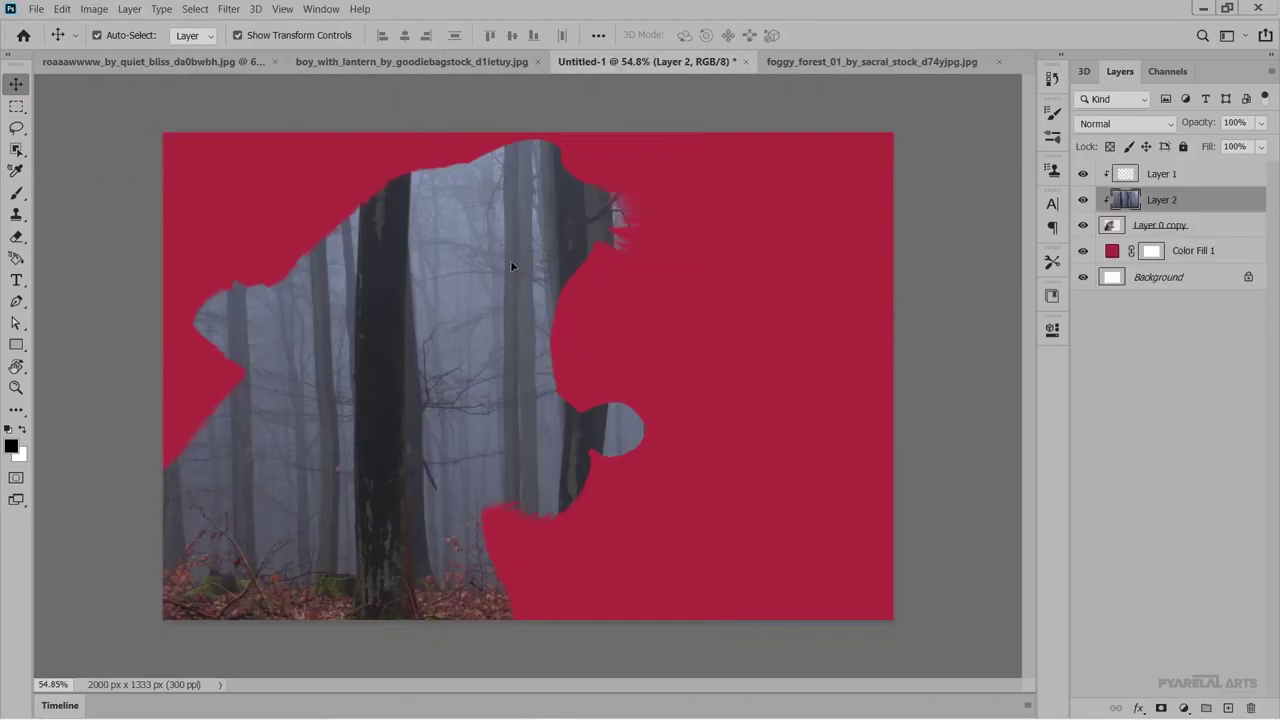
pyautogui.rightClick(1176, 203)
pyautogui.click(1088, 339)
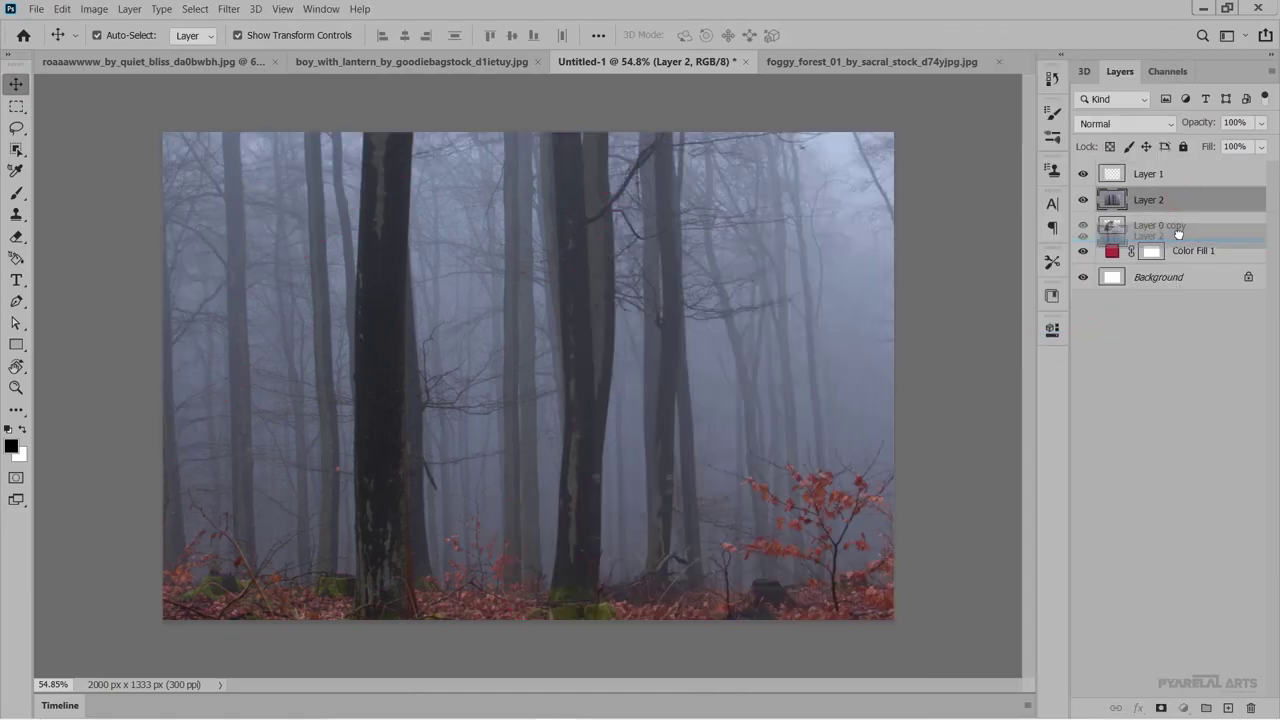
pyautogui.moveTo(1180, 200); pyautogui.dragTo(1160, 238)
# Free-transform the forest layer to about 47%, shift it, and commit.
pyautogui.scroll(-2, 711, 307)
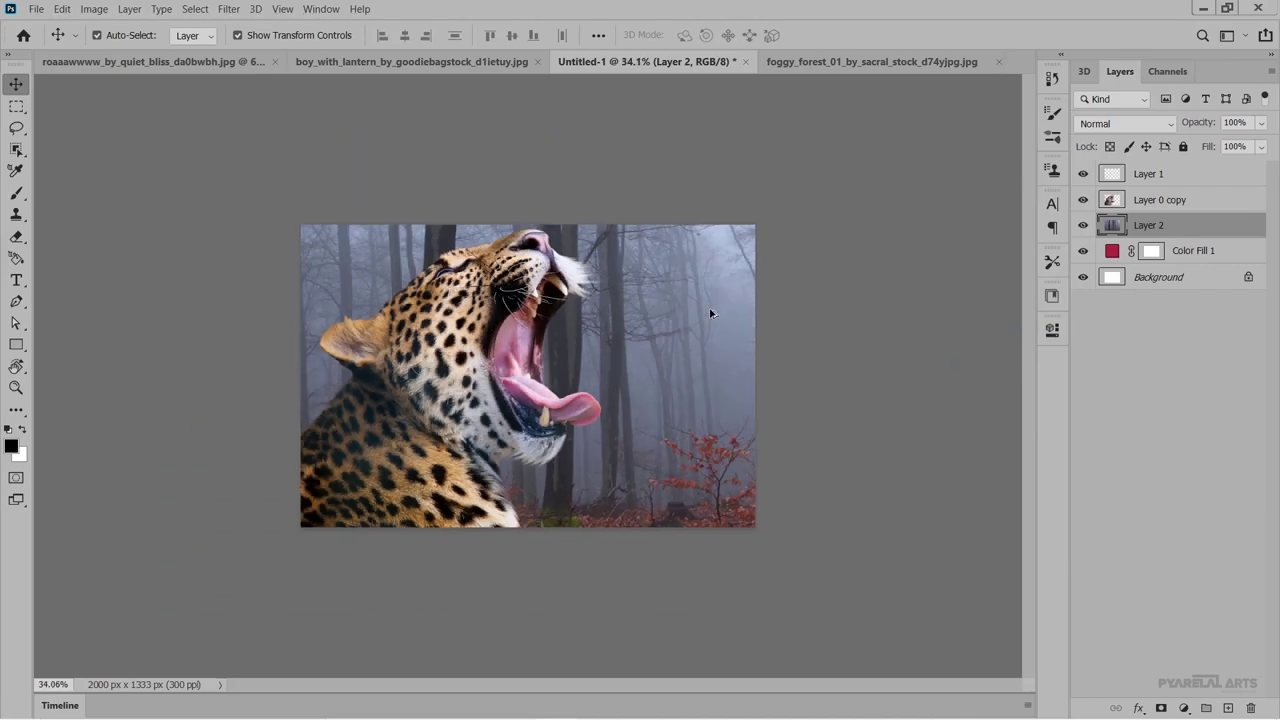
pyautogui.scroll(-2, 711, 307)
pyautogui.scroll(-1, 711, 307)
pyautogui.moveTo(522, 196); pyautogui.dragTo(529, 263)
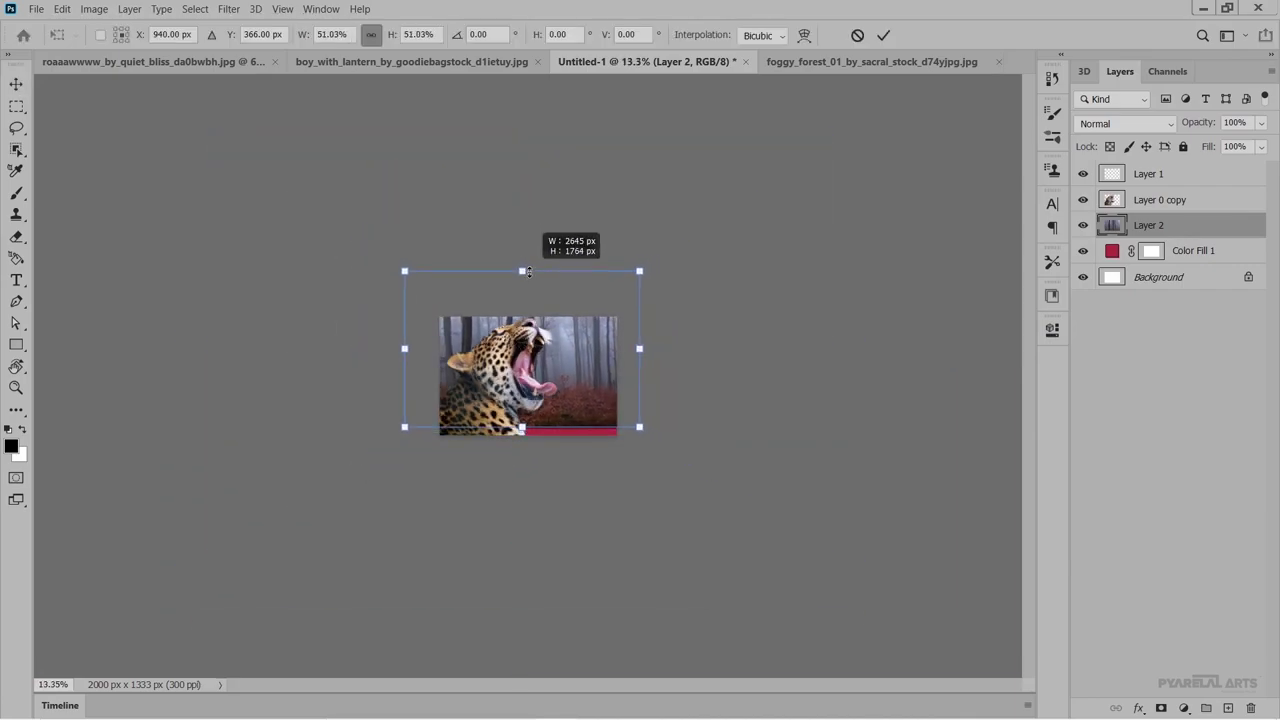
pyautogui.moveTo(529, 263); pyautogui.dragTo(538, 270)
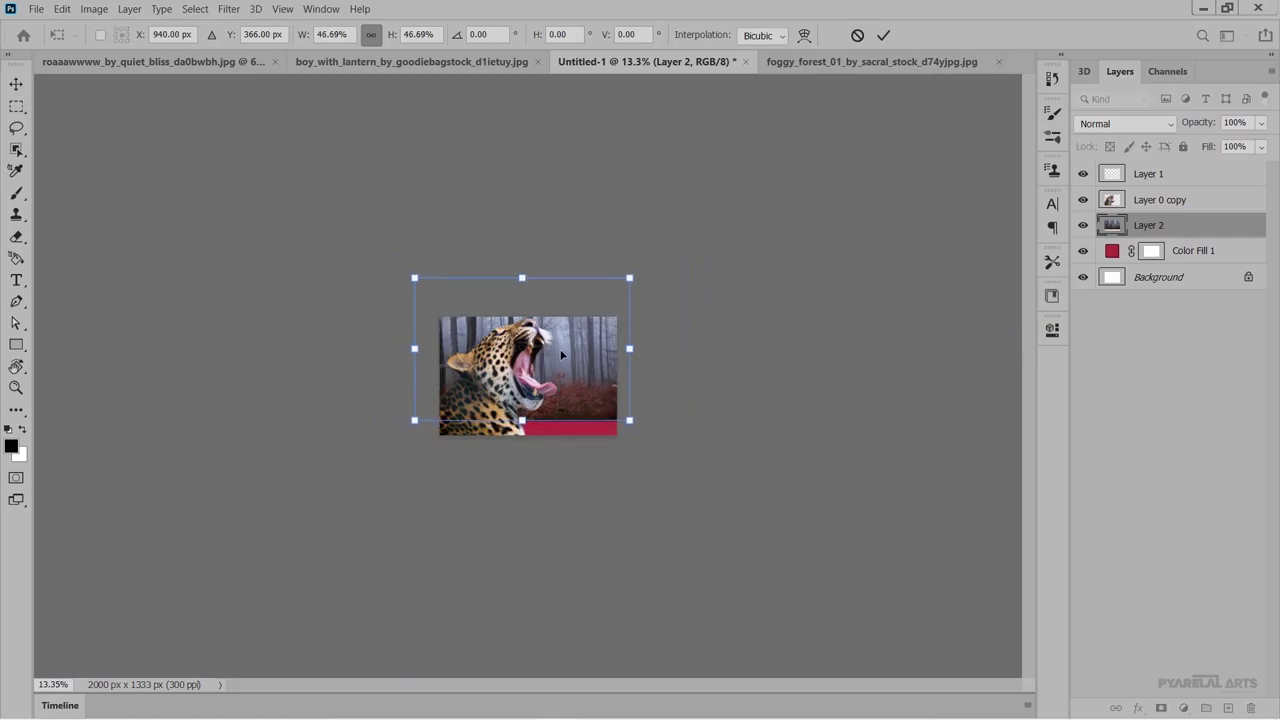
pyautogui.moveTo(562, 355); pyautogui.dragTo(568, 383)
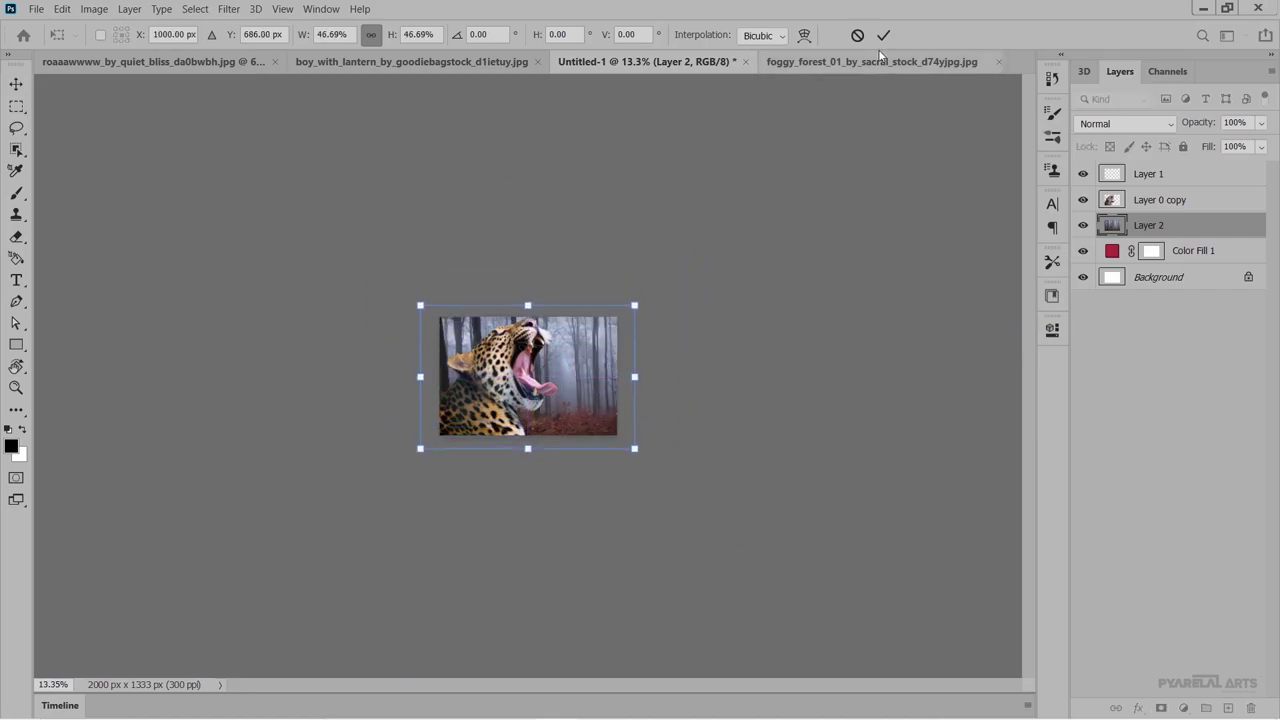
pyautogui.doubleClick(577, 345)
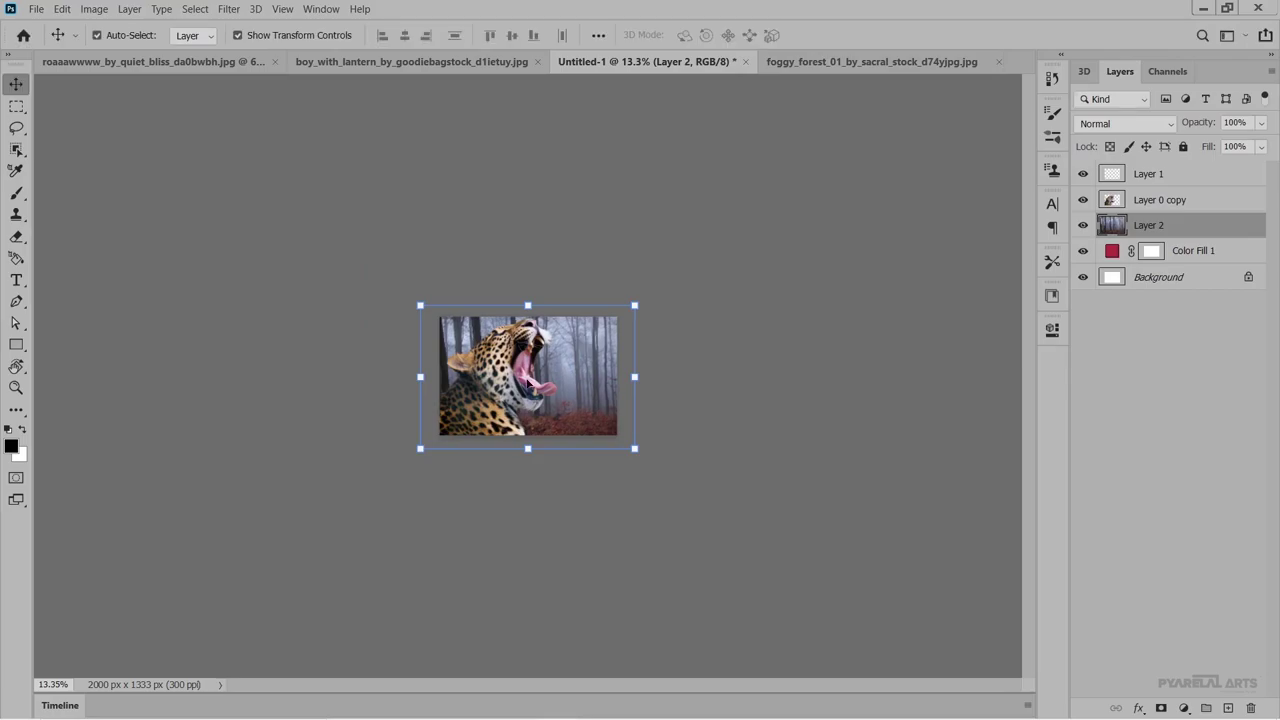
# Rescale the forest backdrop to 137% and move it lower behind the leopard.
pyautogui.scroll(2, 527, 383)
pyautogui.scroll(2, 527, 383)
pyautogui.scroll(2, 527, 383)
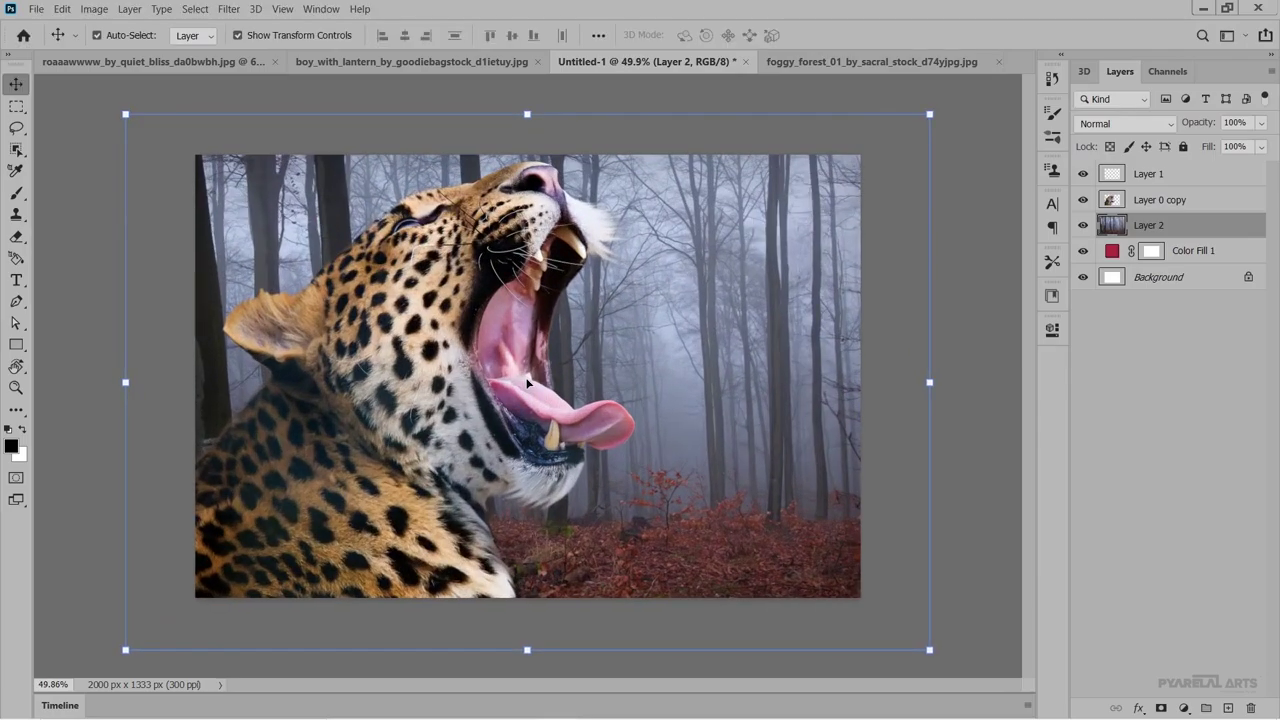
pyautogui.scroll(1, 527, 383)
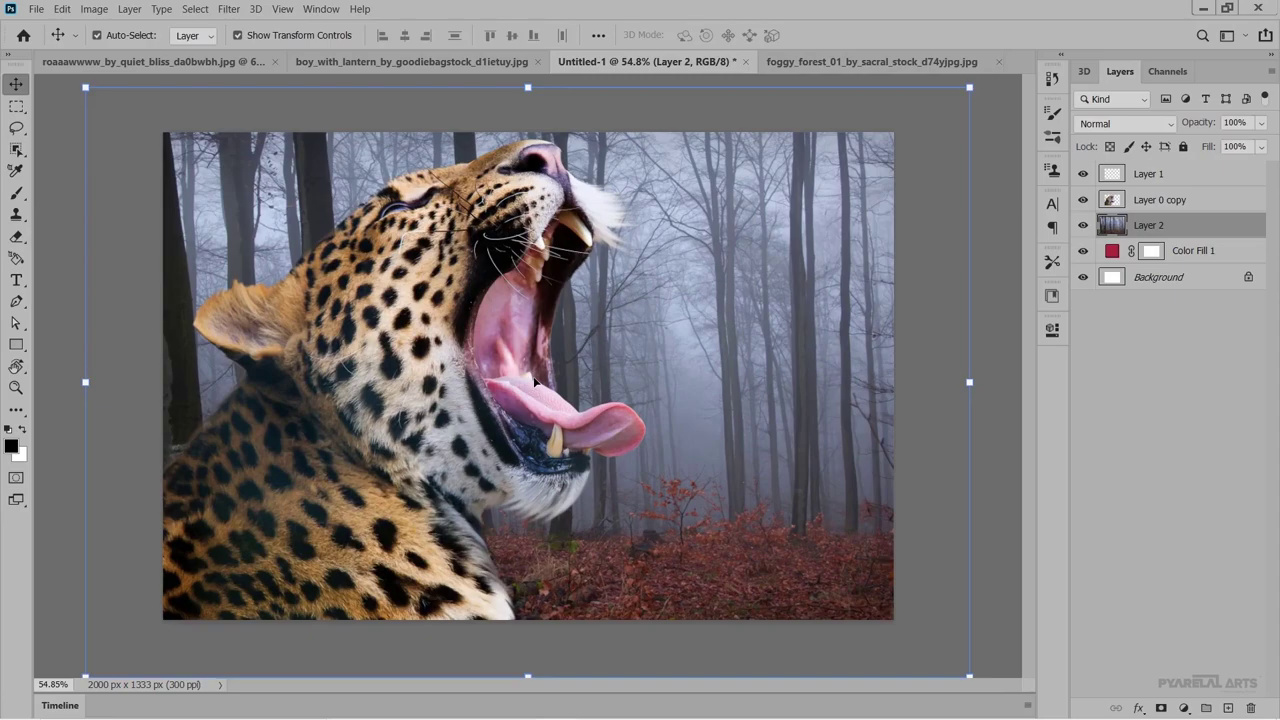
pyautogui.scroll(-3, 536, 382)
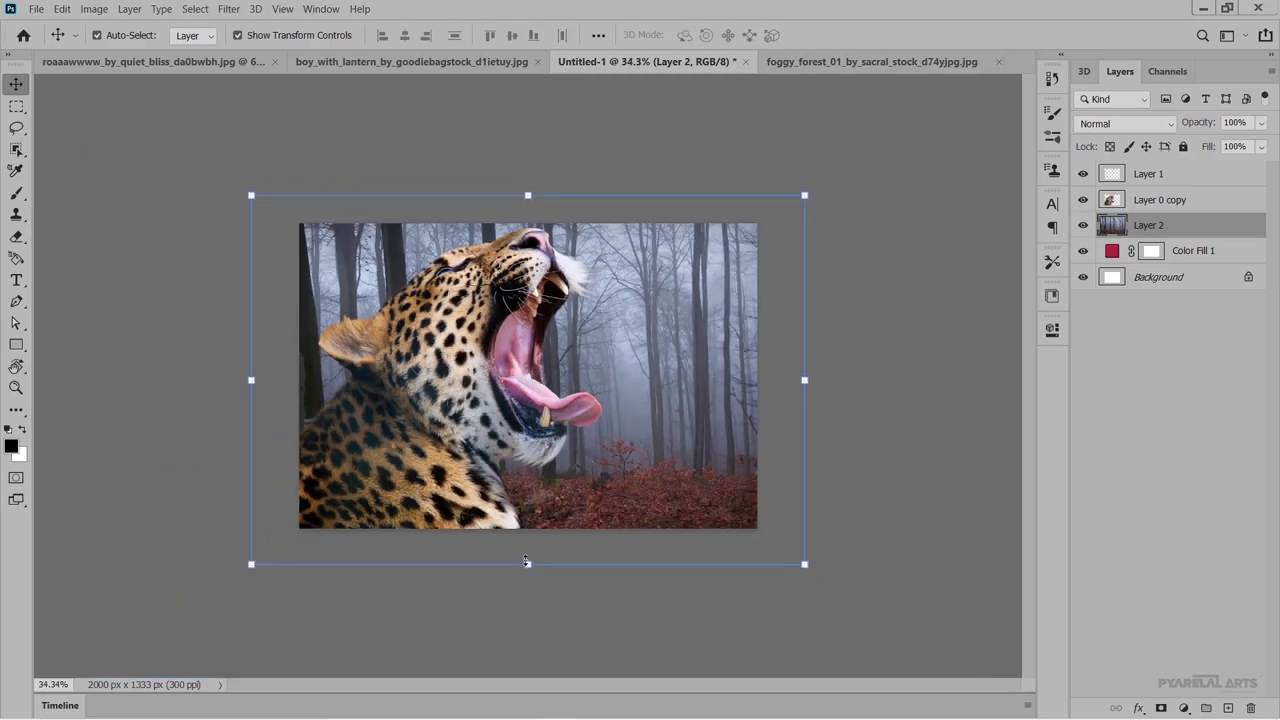
pyautogui.scroll(-4, 529, 564)
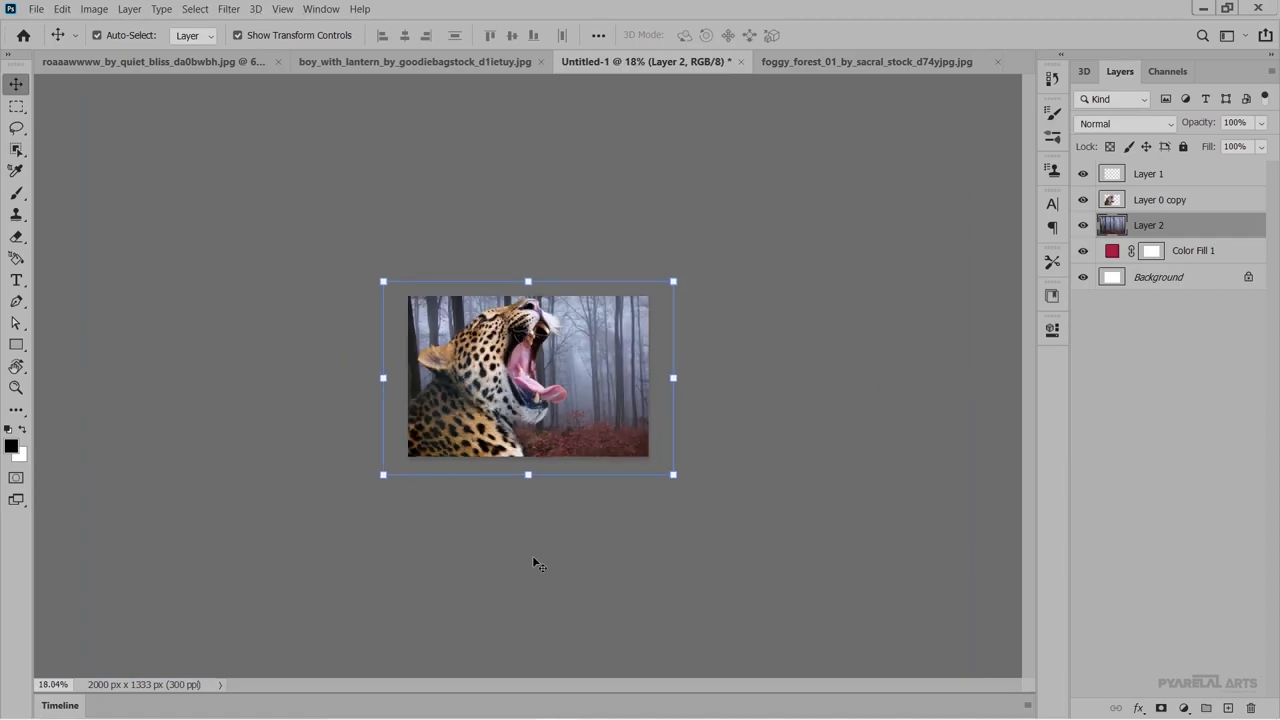
pyautogui.moveTo(529, 475); pyautogui.dragTo(528, 511)
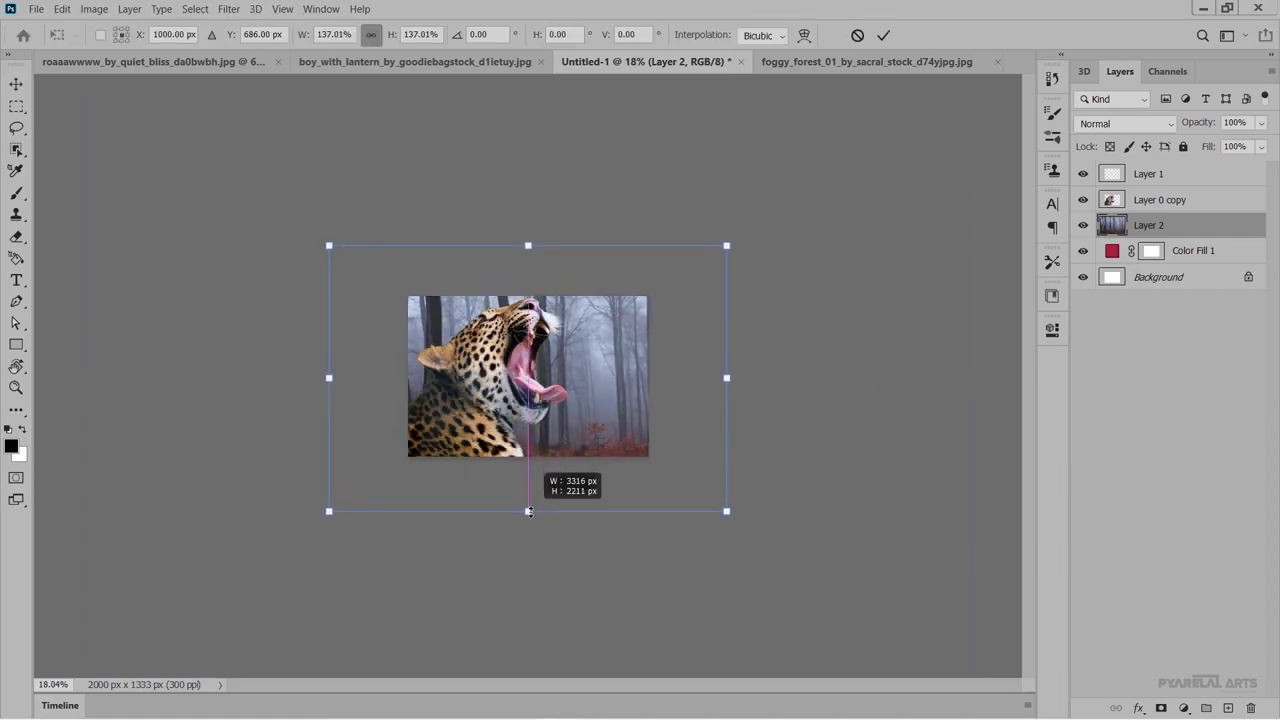
pyautogui.moveTo(580, 403)
pyautogui.mouseDown()
pyautogui.moveTo(585, 413)
pyautogui.moveTo(586, 401)
pyautogui.mouseUp()
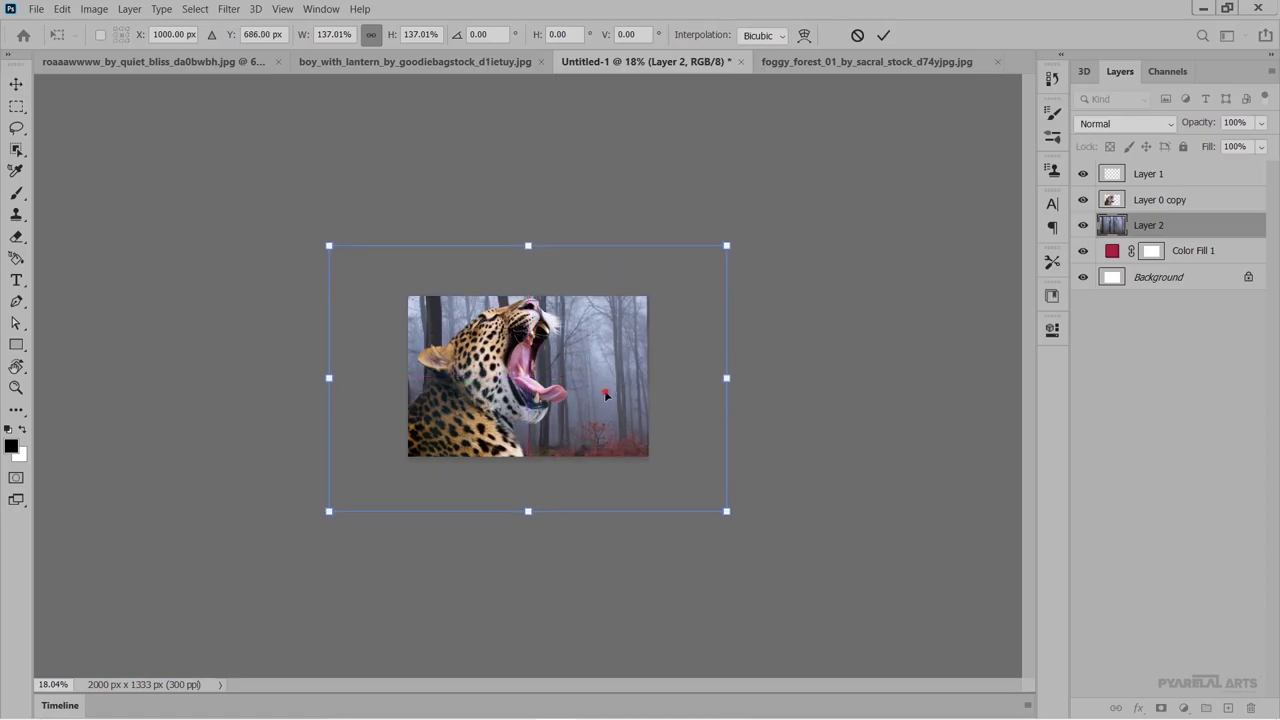
pyautogui.moveTo(604, 390); pyautogui.dragTo(606, 411)
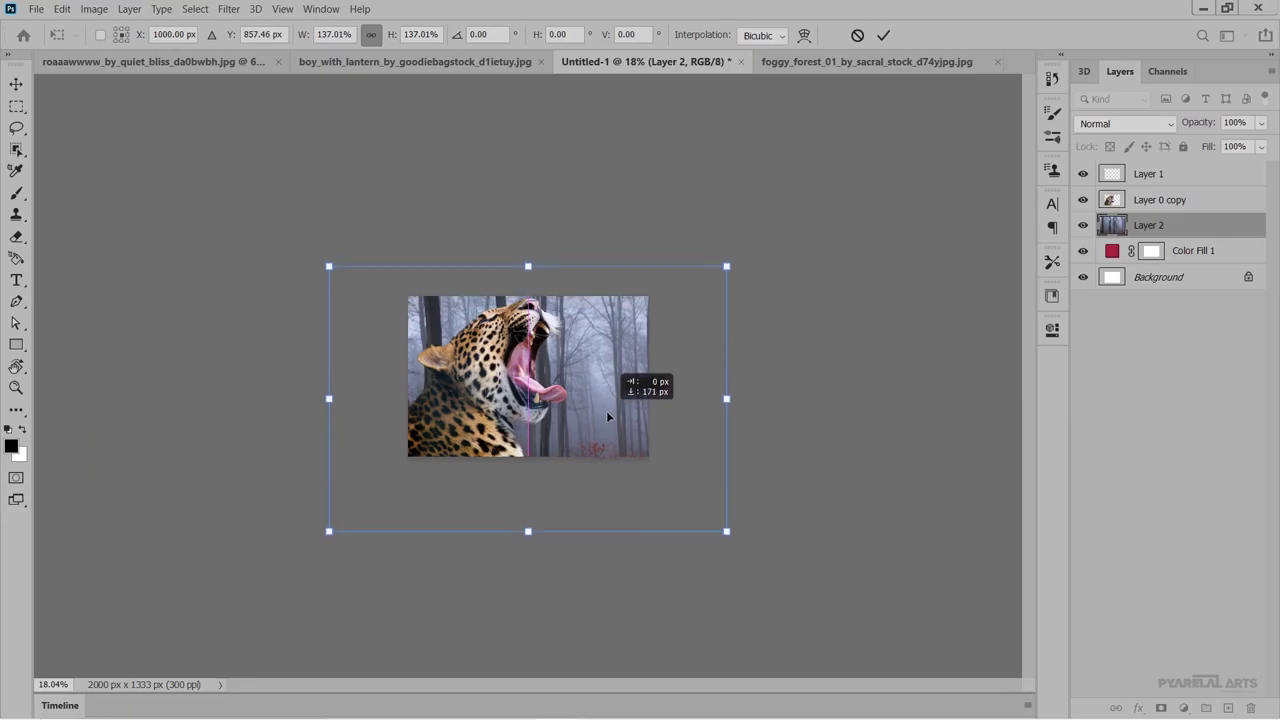
pyautogui.click(883, 35)
pyautogui.hotkey('ctrl', '+')
pyautogui.hotkey('ctrl', '+')
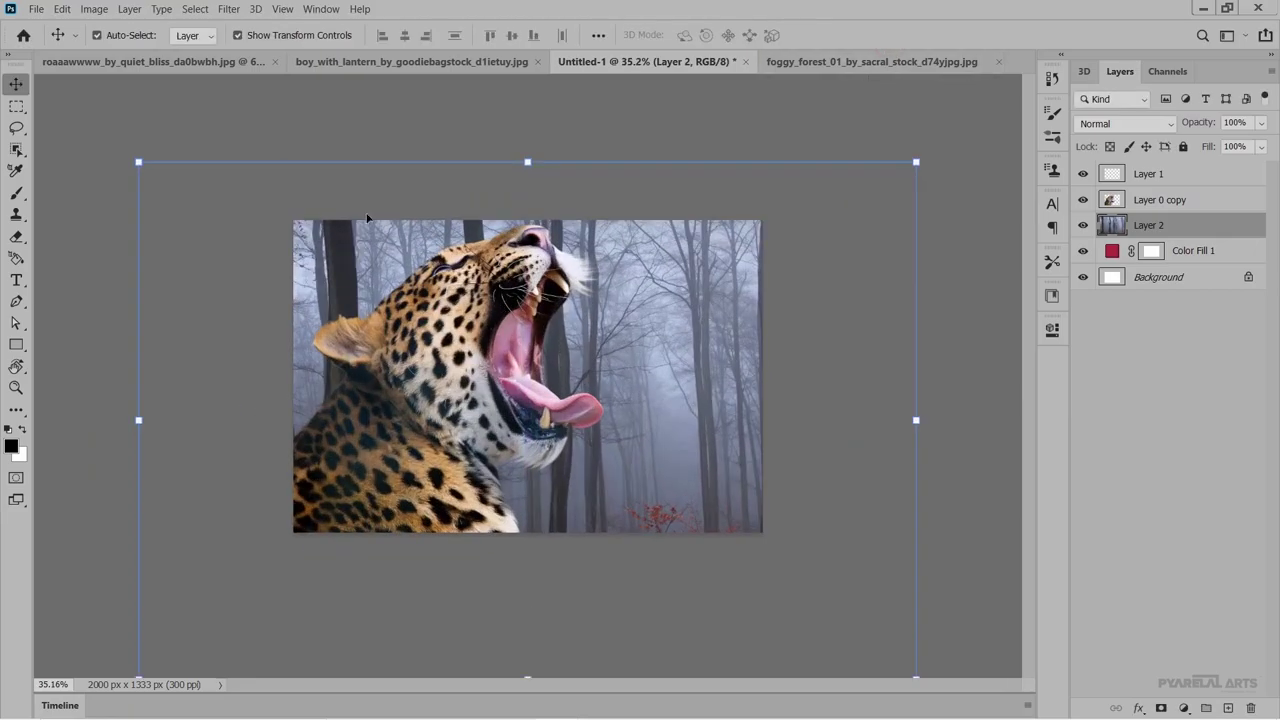
# Place the marsh landscape photo as an embedded layer.
pyautogui.click(35, 9)
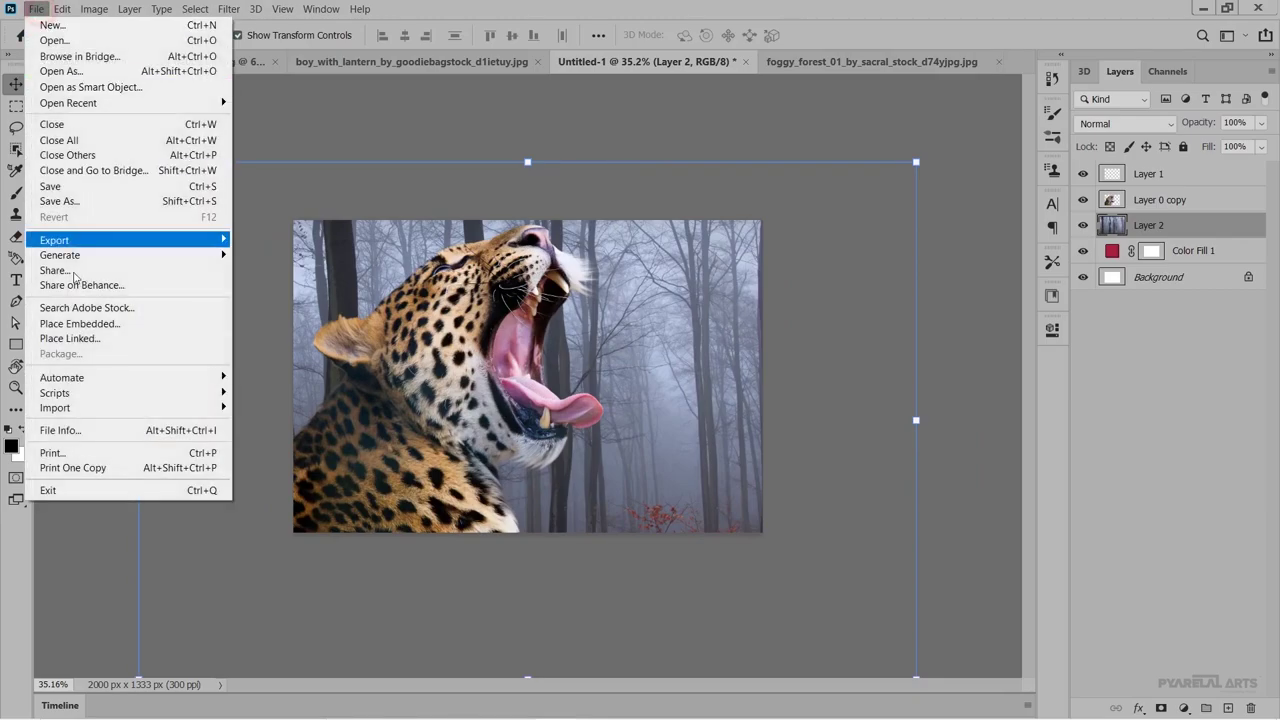
pyautogui.click(80, 325)
pyautogui.click(582, 381)
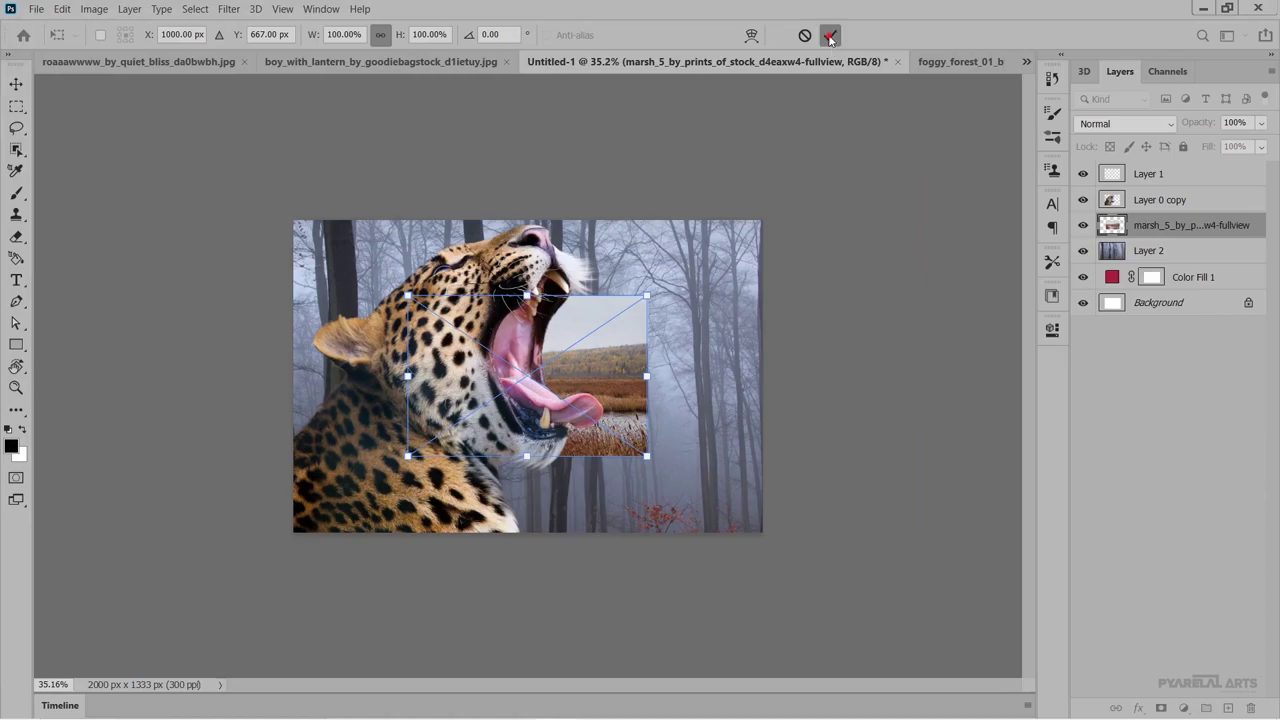
pyautogui.click(829, 37)
# Scale the marsh layer to about 256% and shift it to cover the canvas.
pyautogui.scroll(-3, 566, 403)
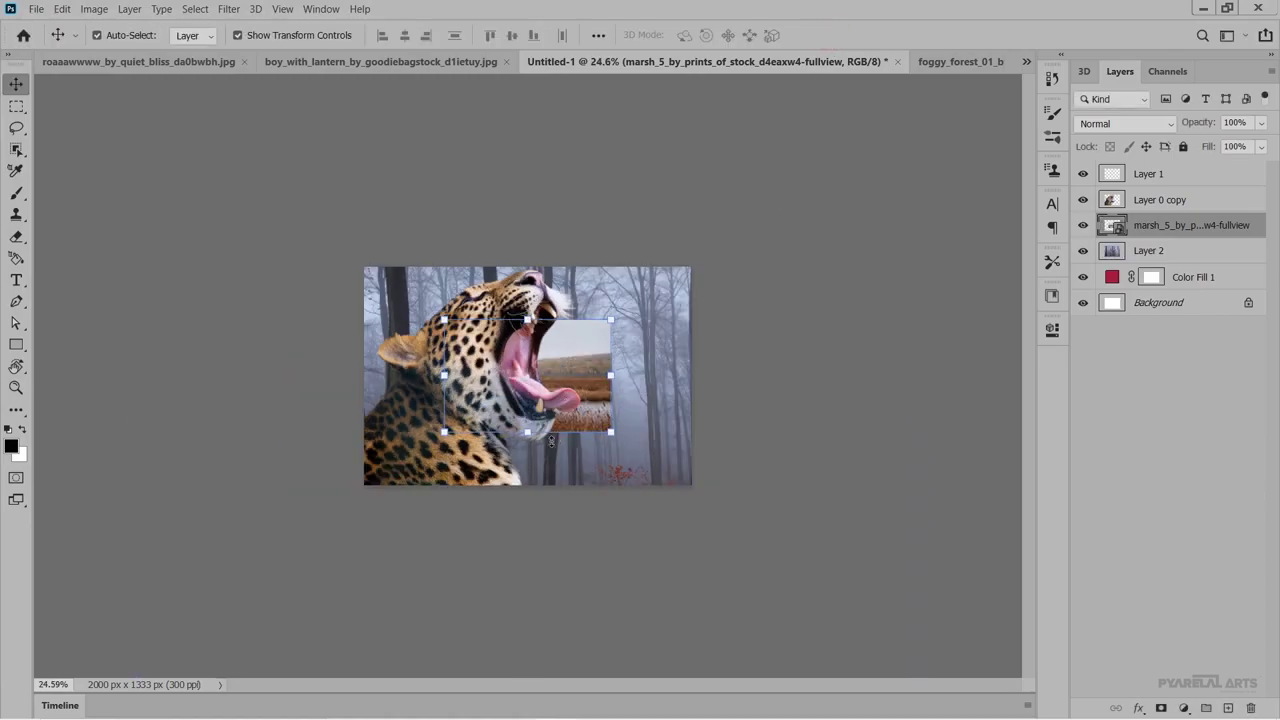
pyautogui.moveTo(529, 432); pyautogui.dragTo(538, 515)
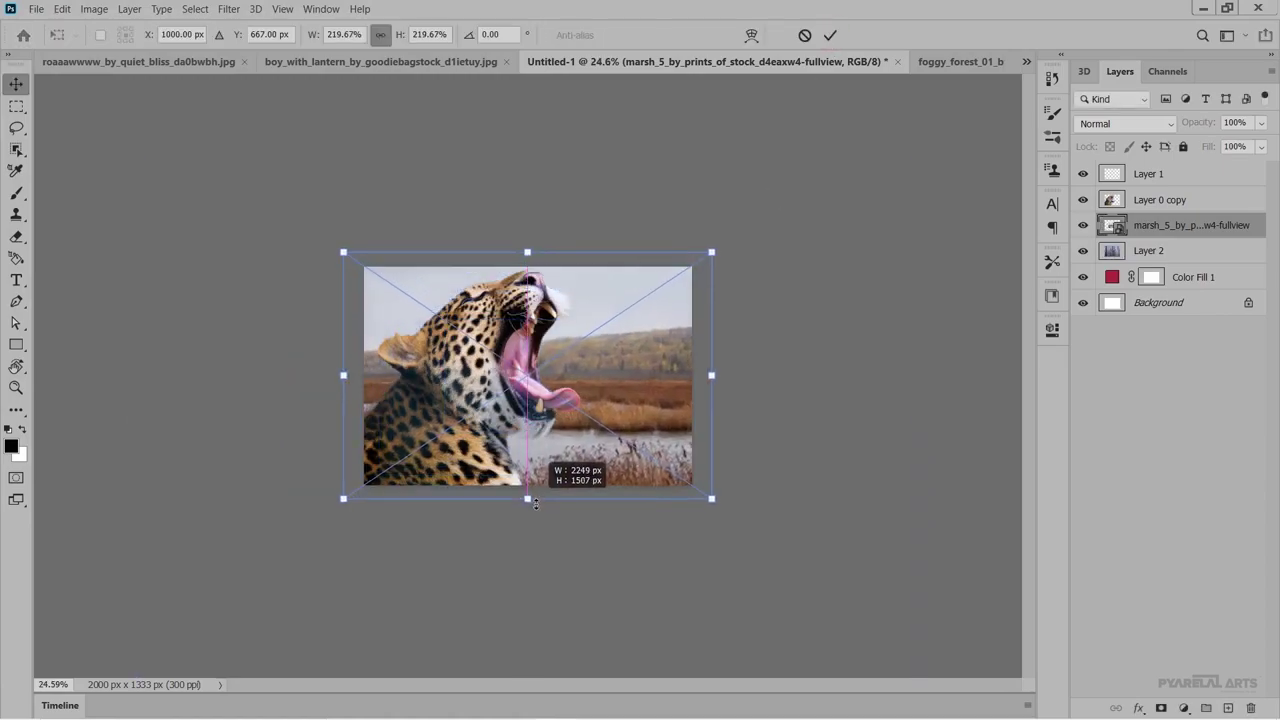
pyautogui.moveTo(613, 347)
pyautogui.mouseDown()
pyautogui.moveTo(613, 399)
pyautogui.moveTo(650, 346)
pyautogui.mouseUp()
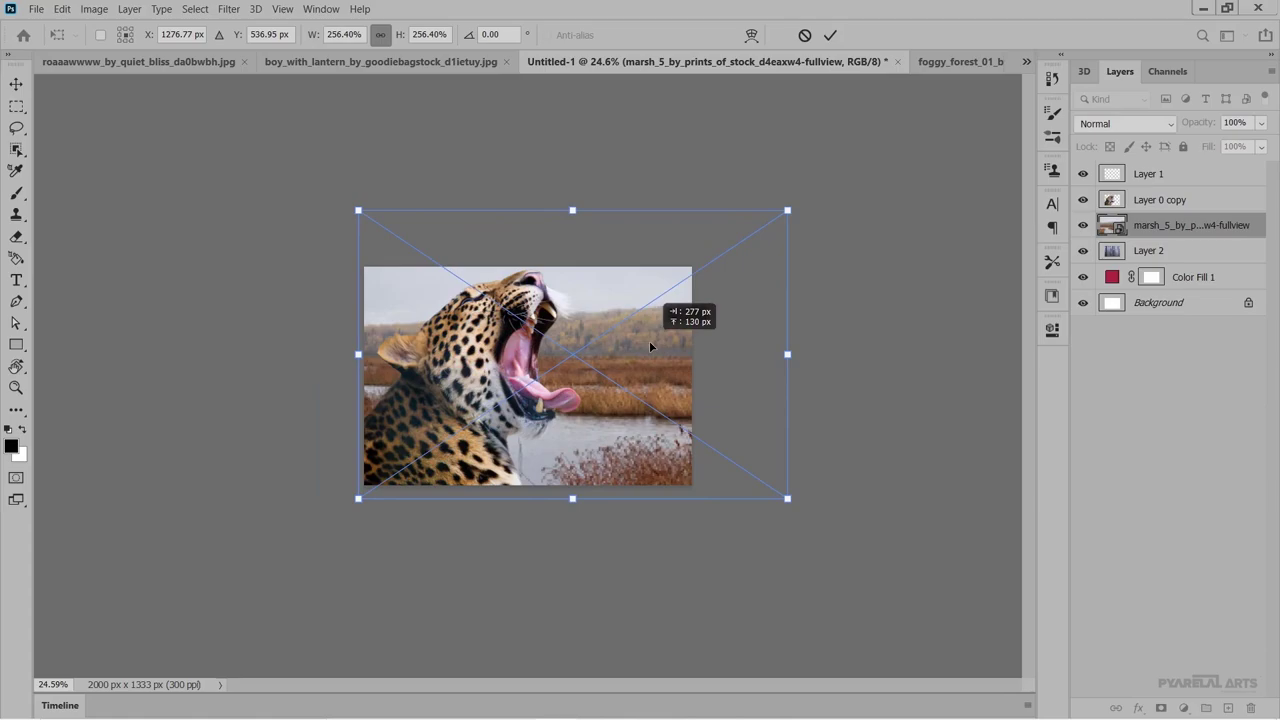
pyautogui.click(830, 35)
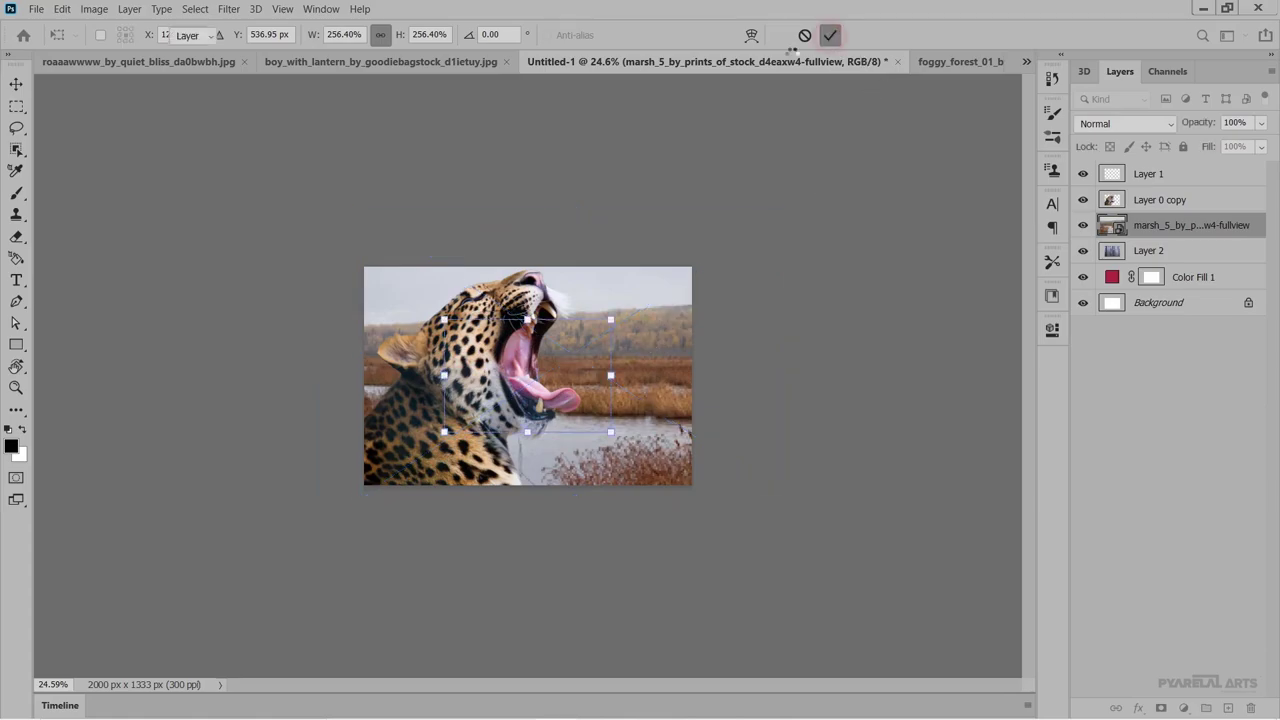
pyautogui.scroll(3, 607, 293)
pyautogui.scroll(3, 848, 347)
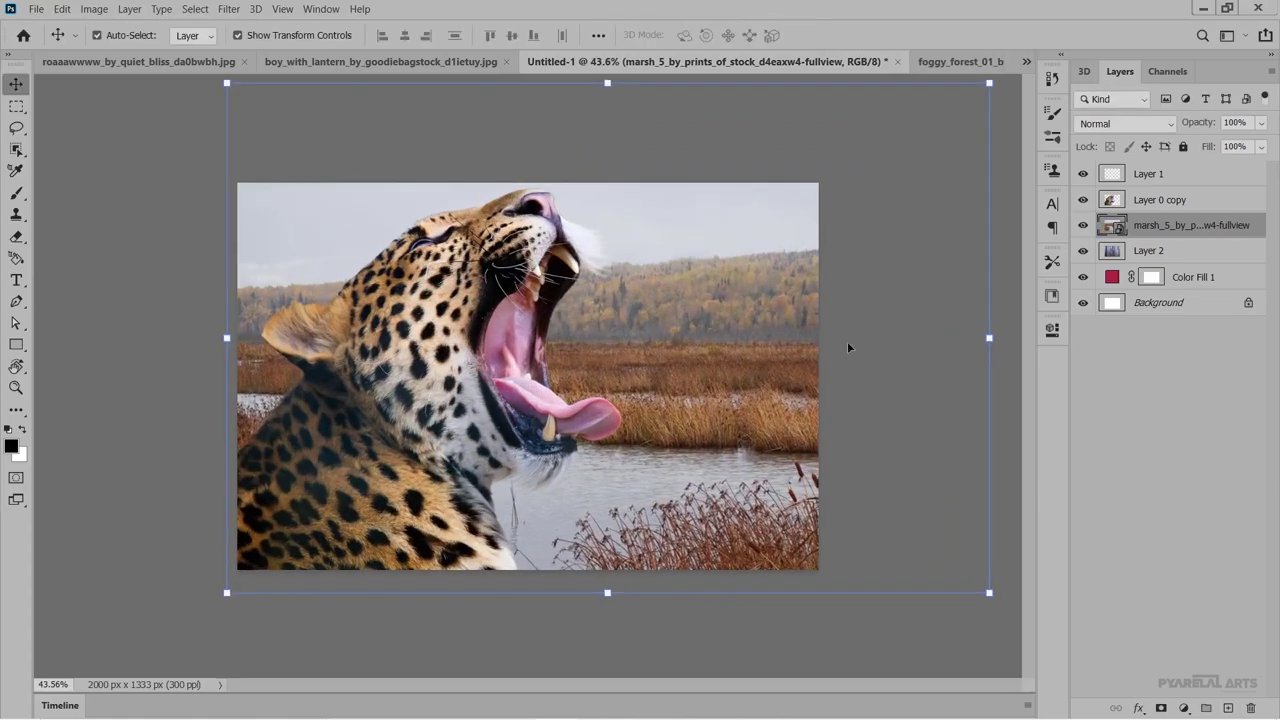
pyautogui.click(1138, 202)
pyautogui.click(1152, 225)
pyautogui.click(1161, 708)
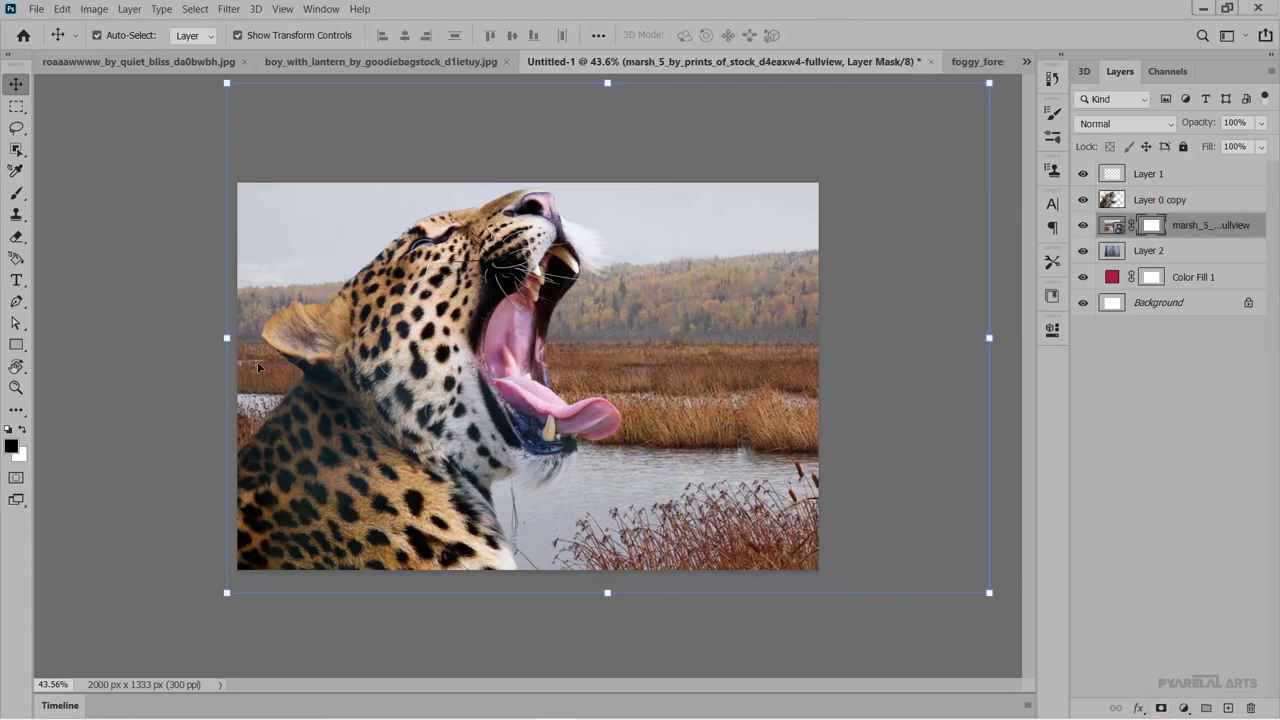
pyautogui.press('g')
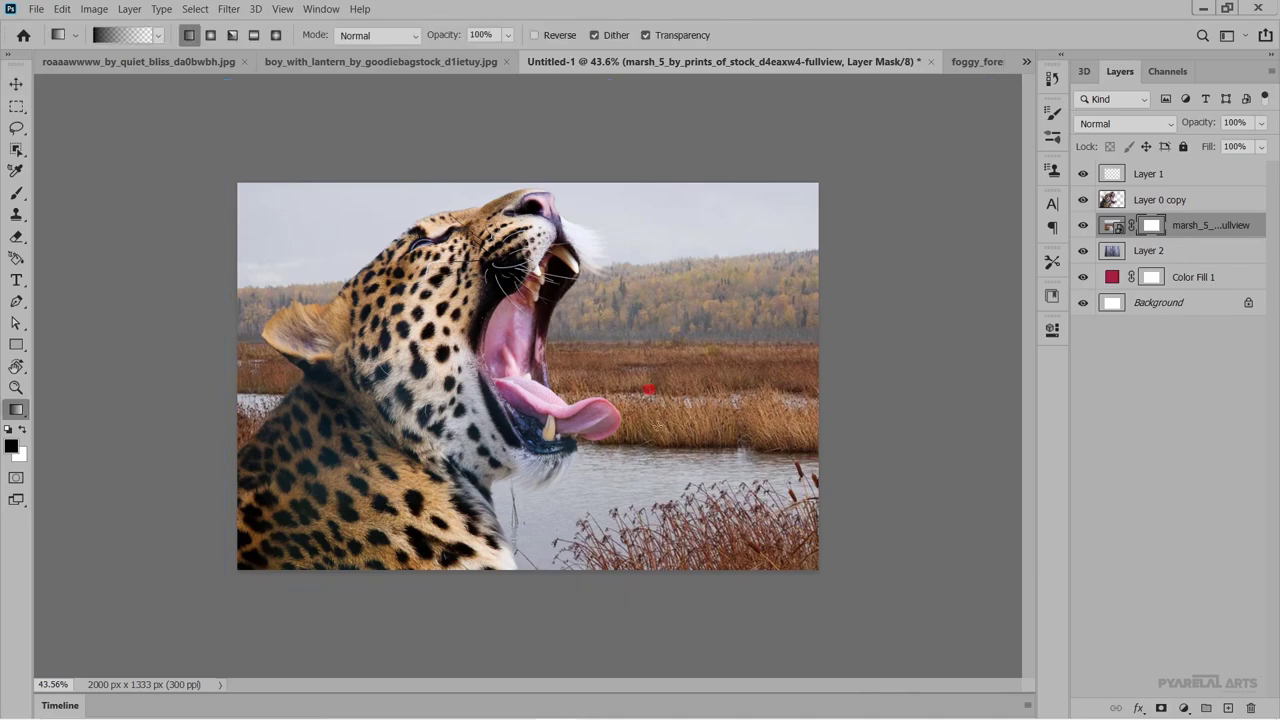
pyautogui.moveTo(652, 390); pyautogui.dragTo(650, 460)
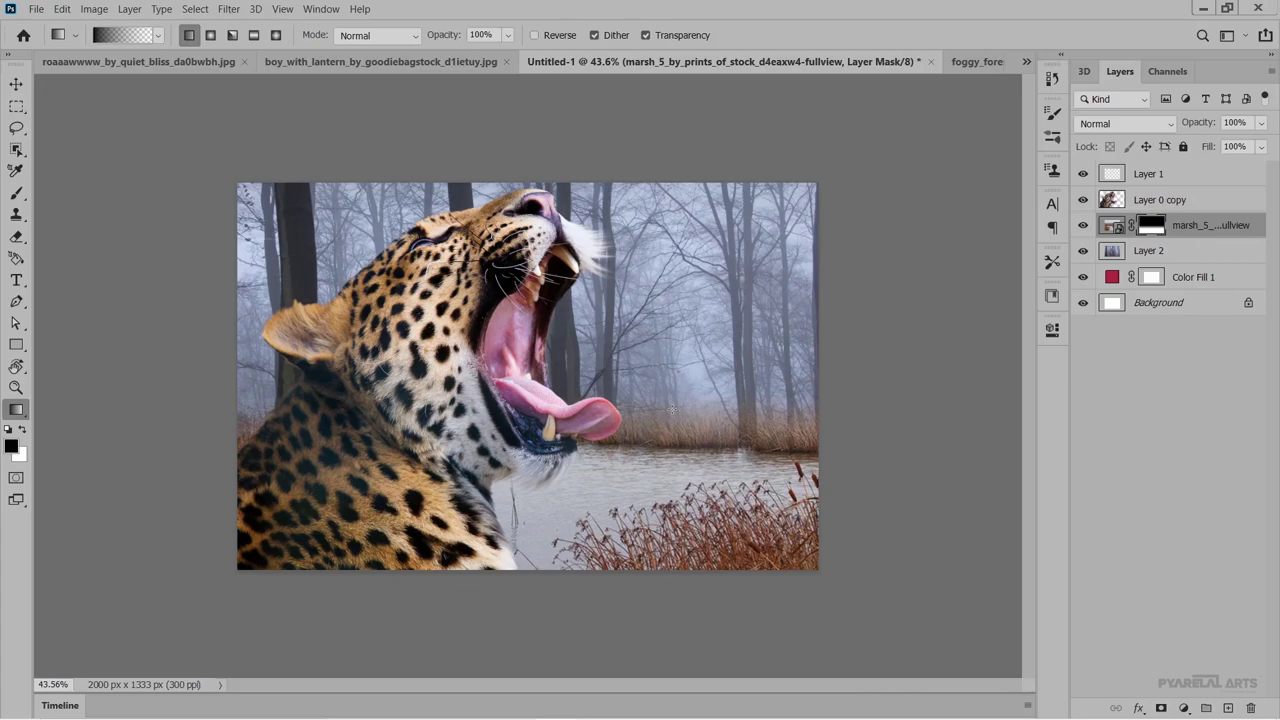
pyautogui.hotkey('ctrl', '-')
pyautogui.hotkey('ctrl', '+')
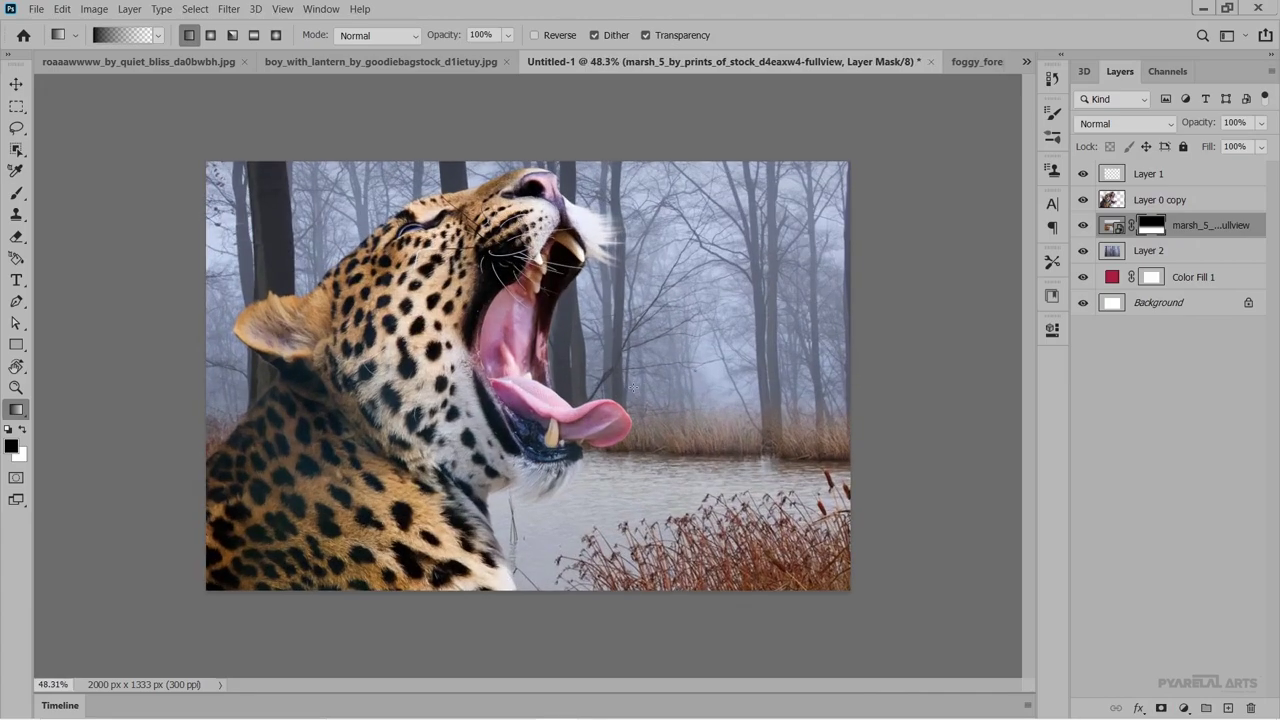
pyautogui.scroll(1, 638, 381)
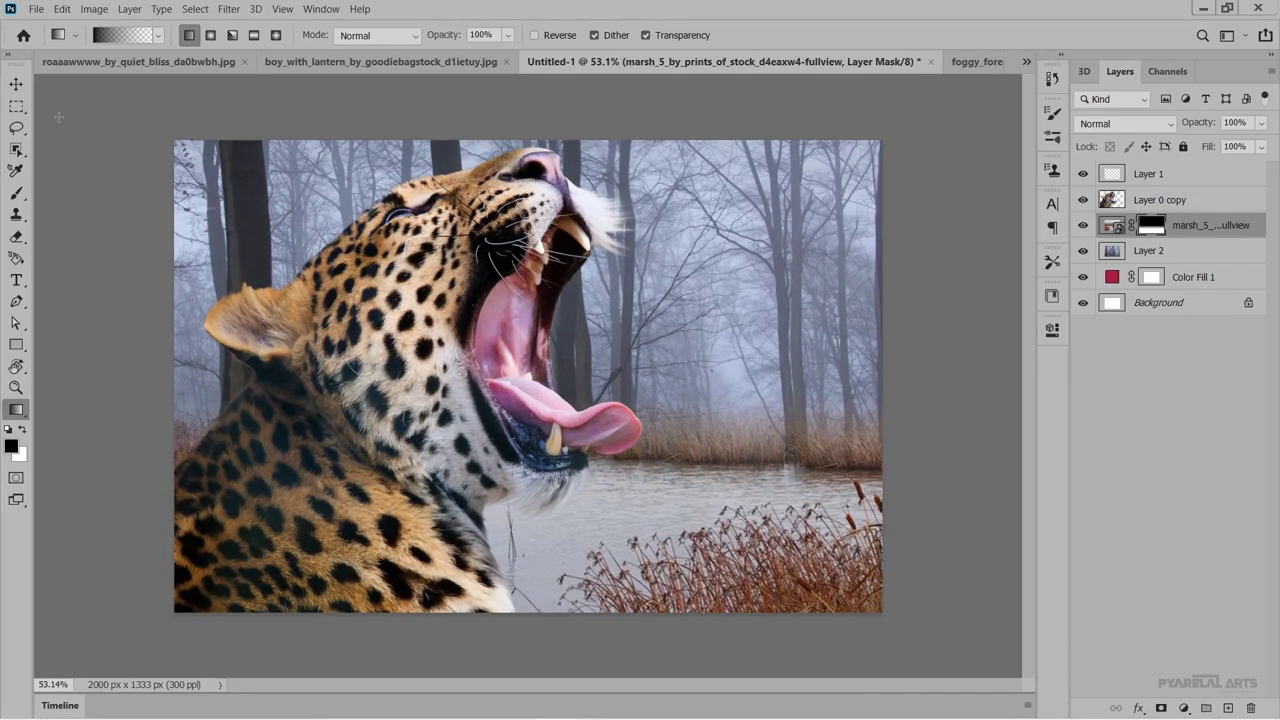
pyautogui.click(16, 84)
pyautogui.scroll(-2, 425, 372)
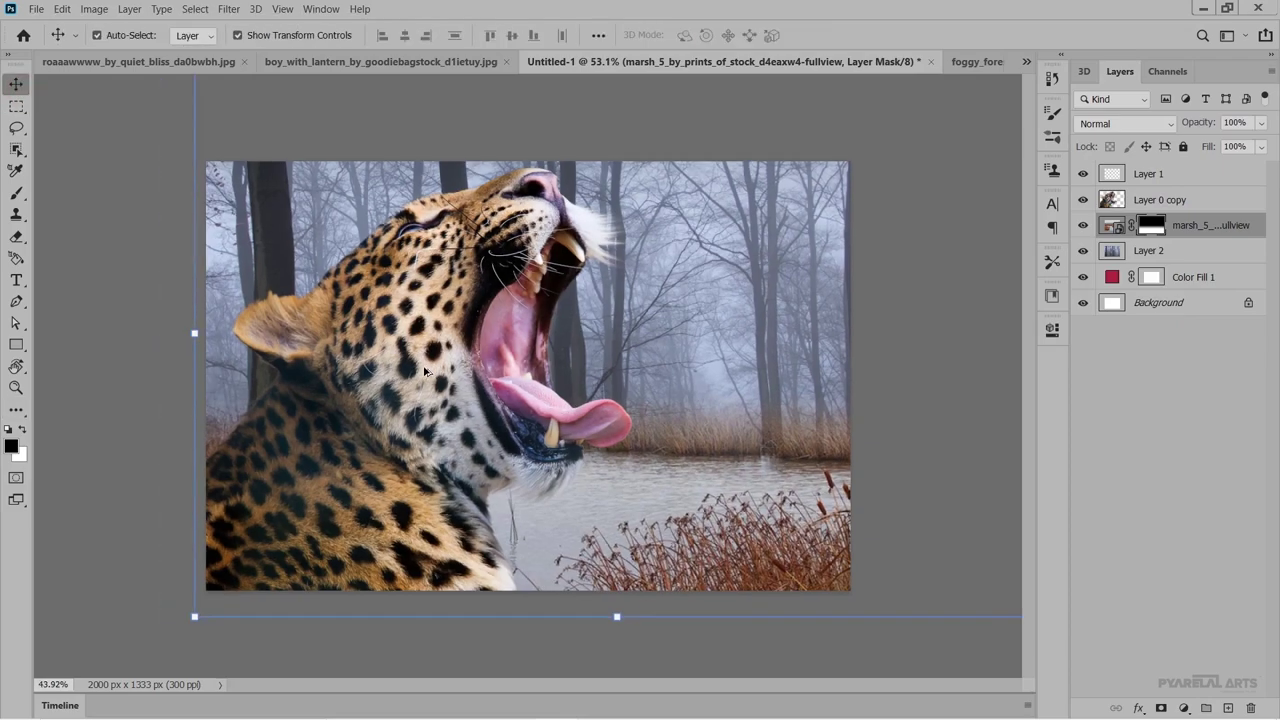
pyautogui.scroll(-1, 425, 372)
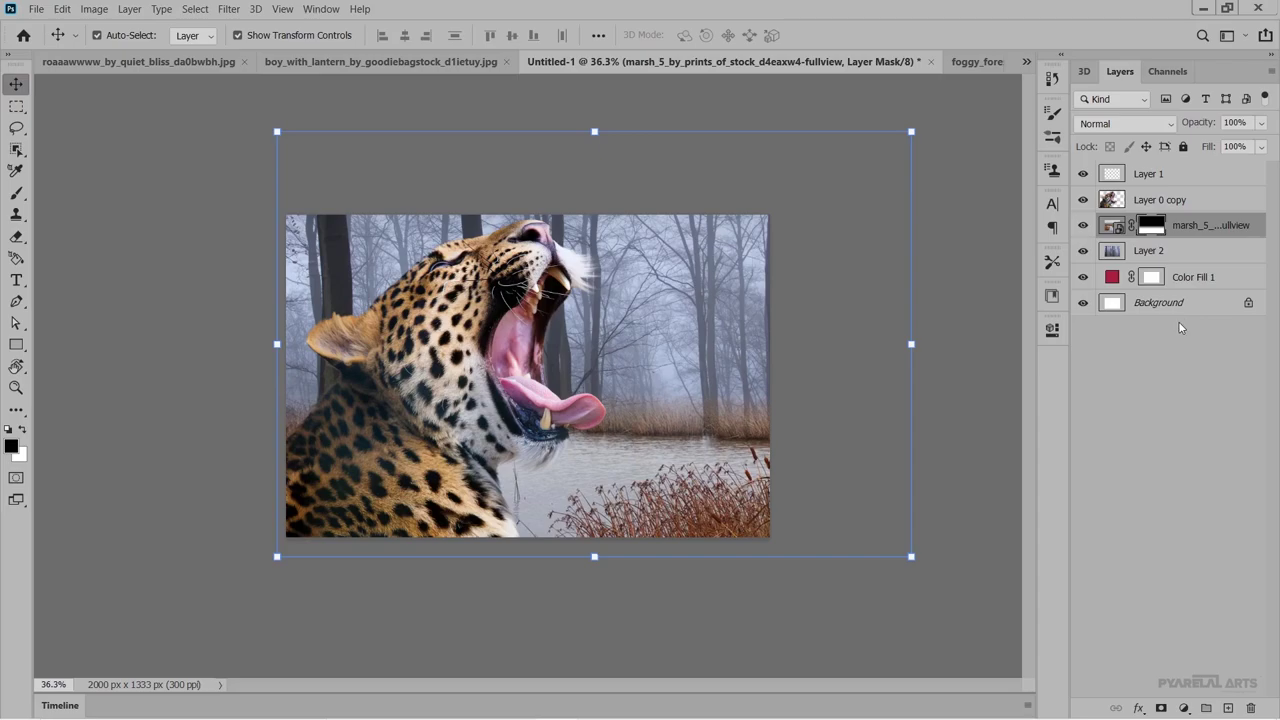
# Add a Curves adjustment clipped to Layer 2, pulling the curve down to darken the forest.
pyautogui.click(1178, 255)
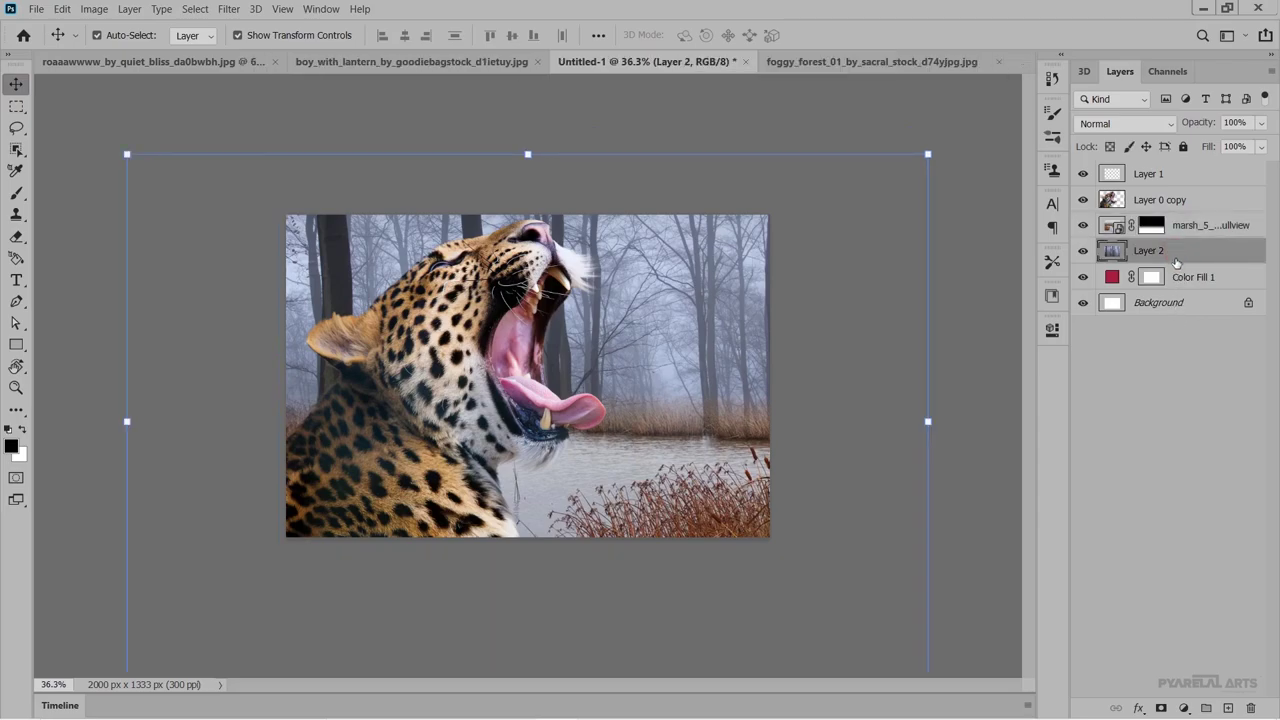
pyautogui.click(1184, 708)
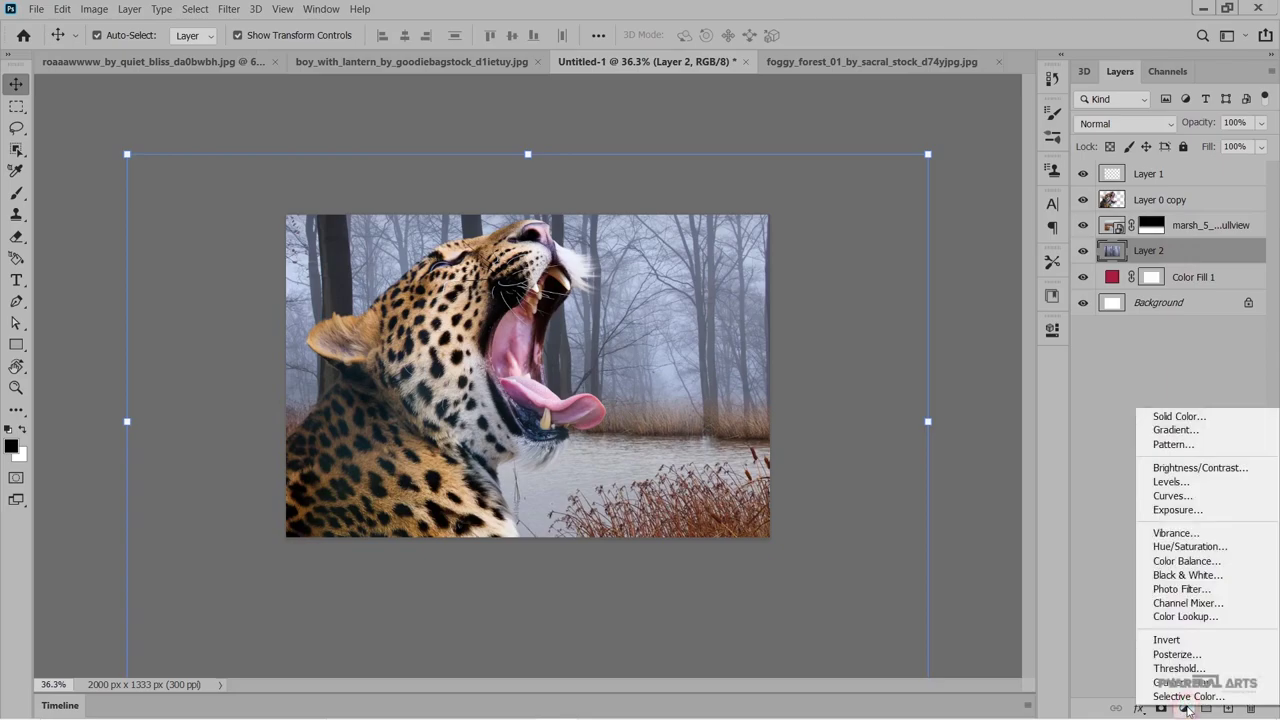
pyautogui.click(1203, 495)
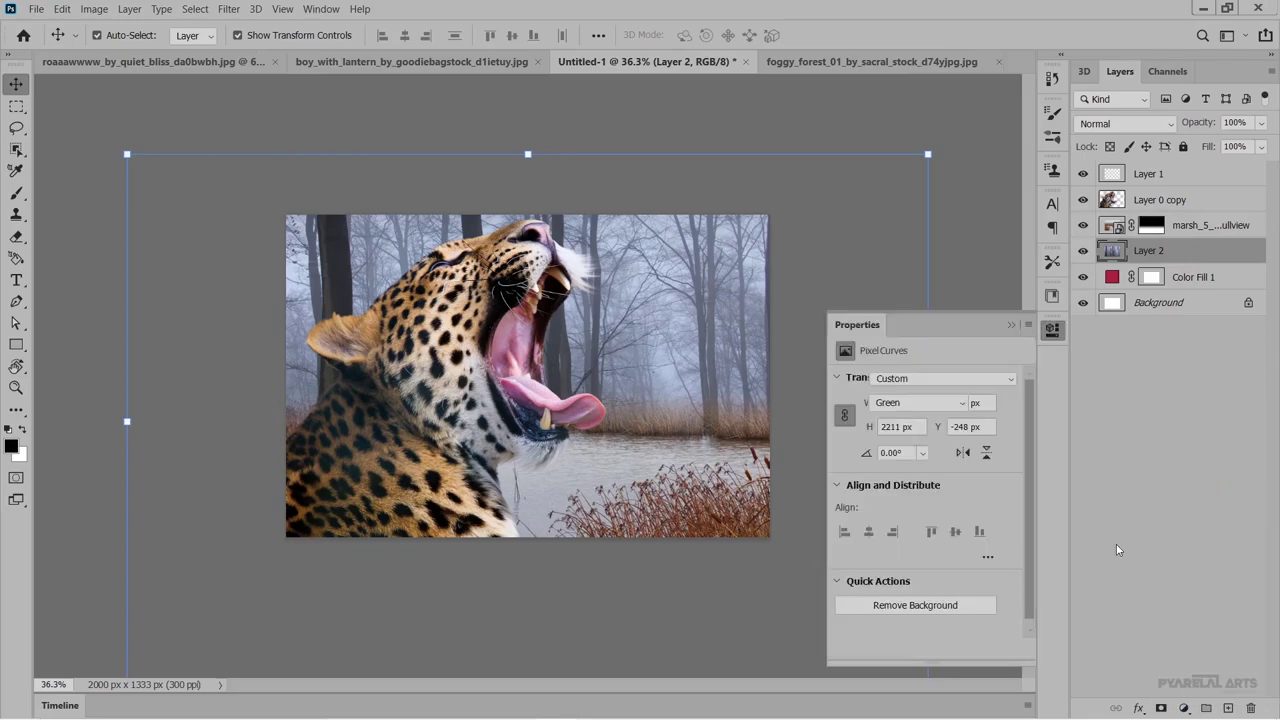
pyautogui.click(909, 649)
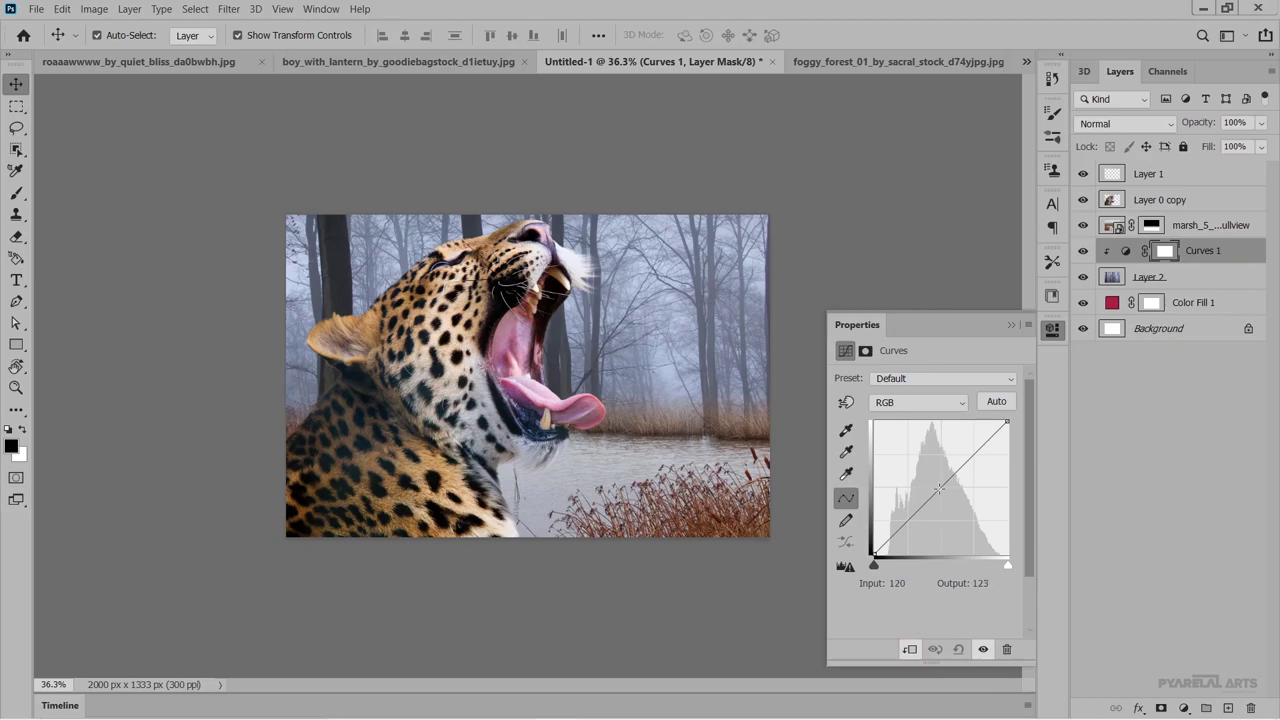
pyautogui.moveTo(934, 489); pyautogui.dragTo(942, 515)
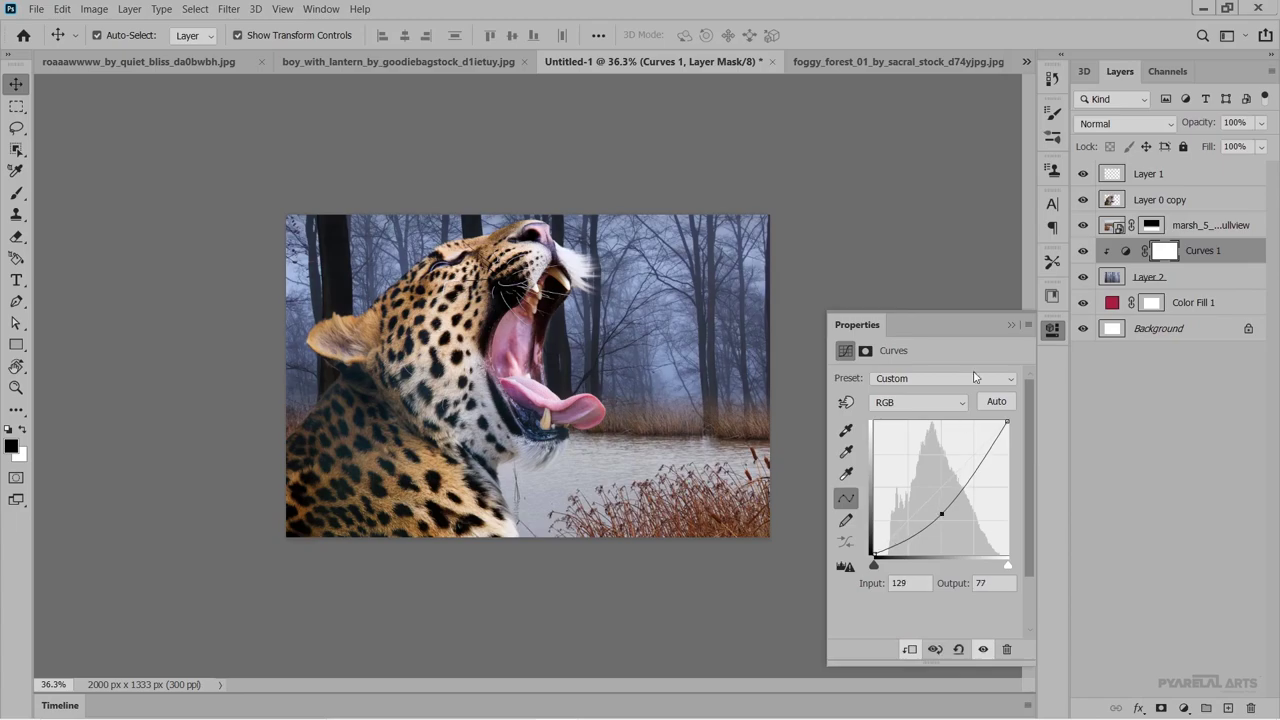
pyautogui.click(1010, 327)
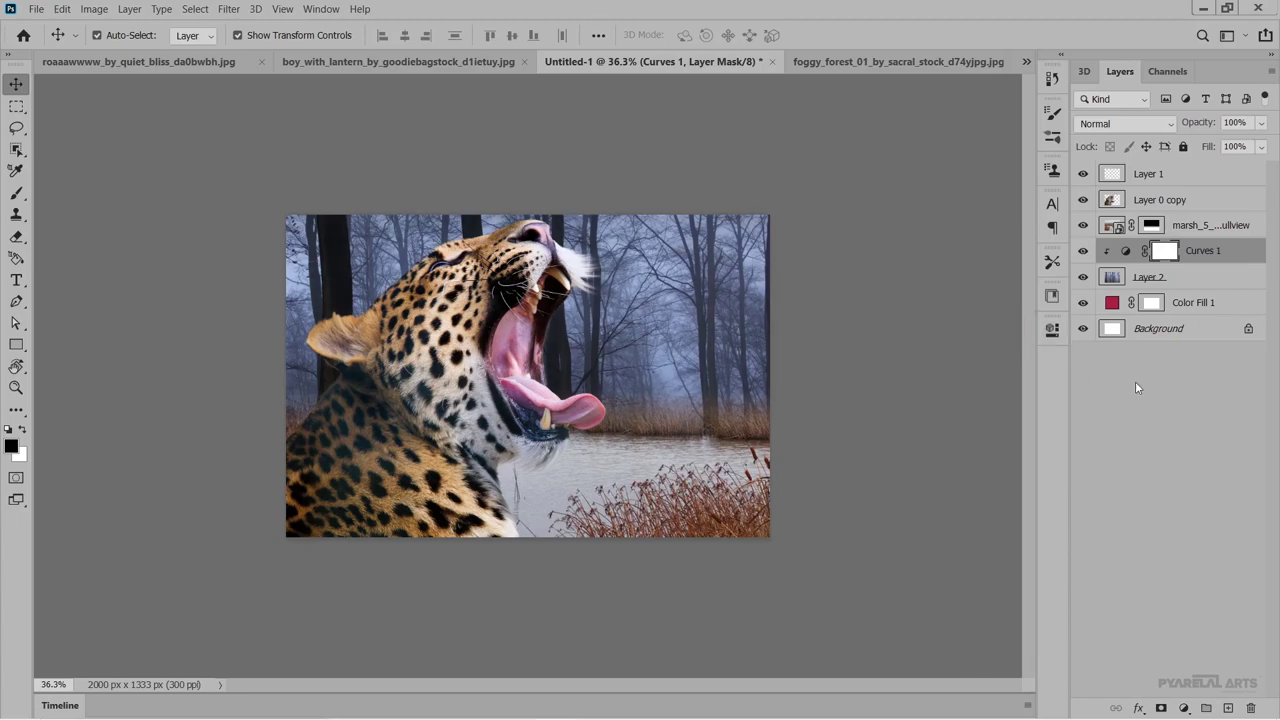
# Rasterize the marsh_5 layer.
pyautogui.click(1152, 225)
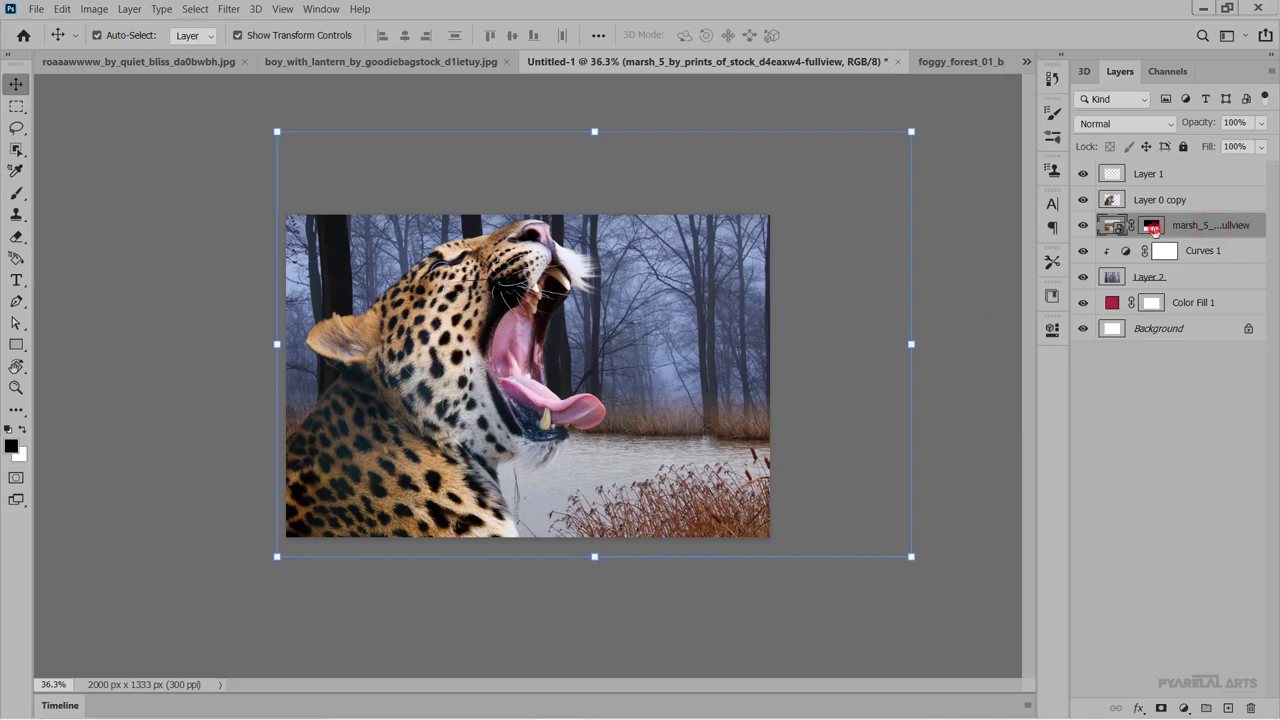
pyautogui.rightClick(1154, 229)
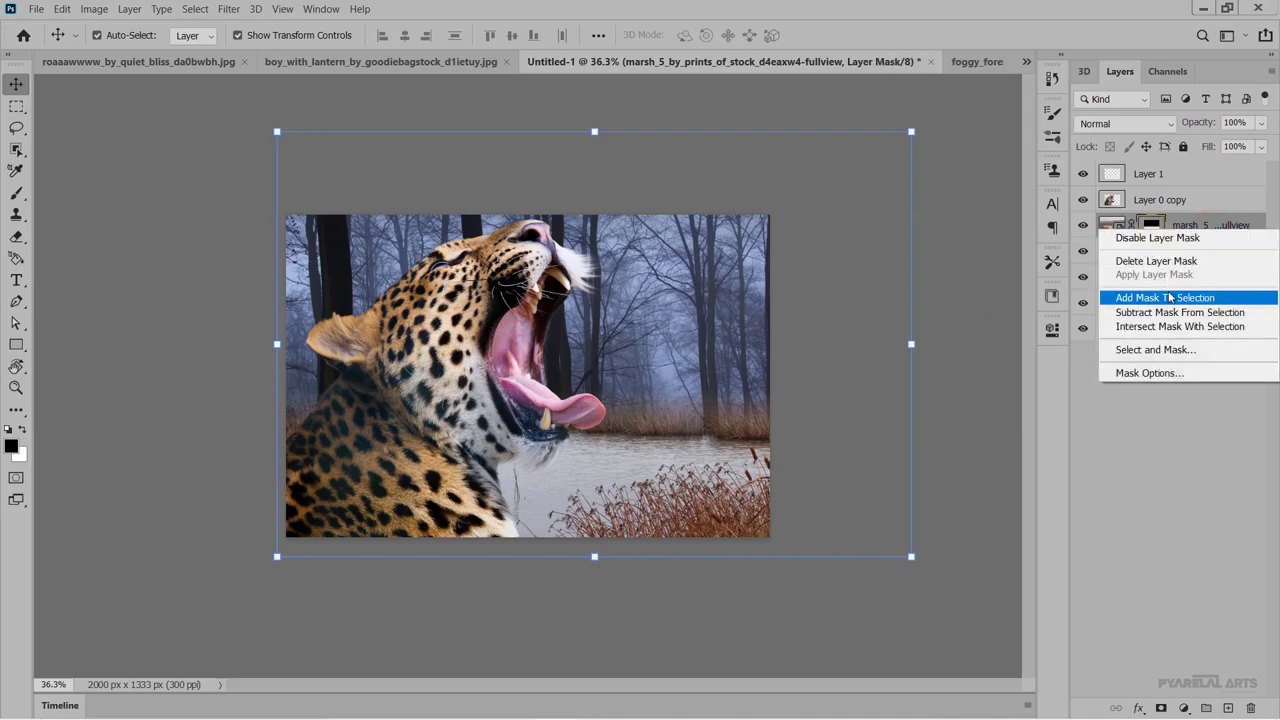
pyautogui.click(1223, 221)
pyautogui.rightClick(1223, 221)
pyautogui.click(1089, 310)
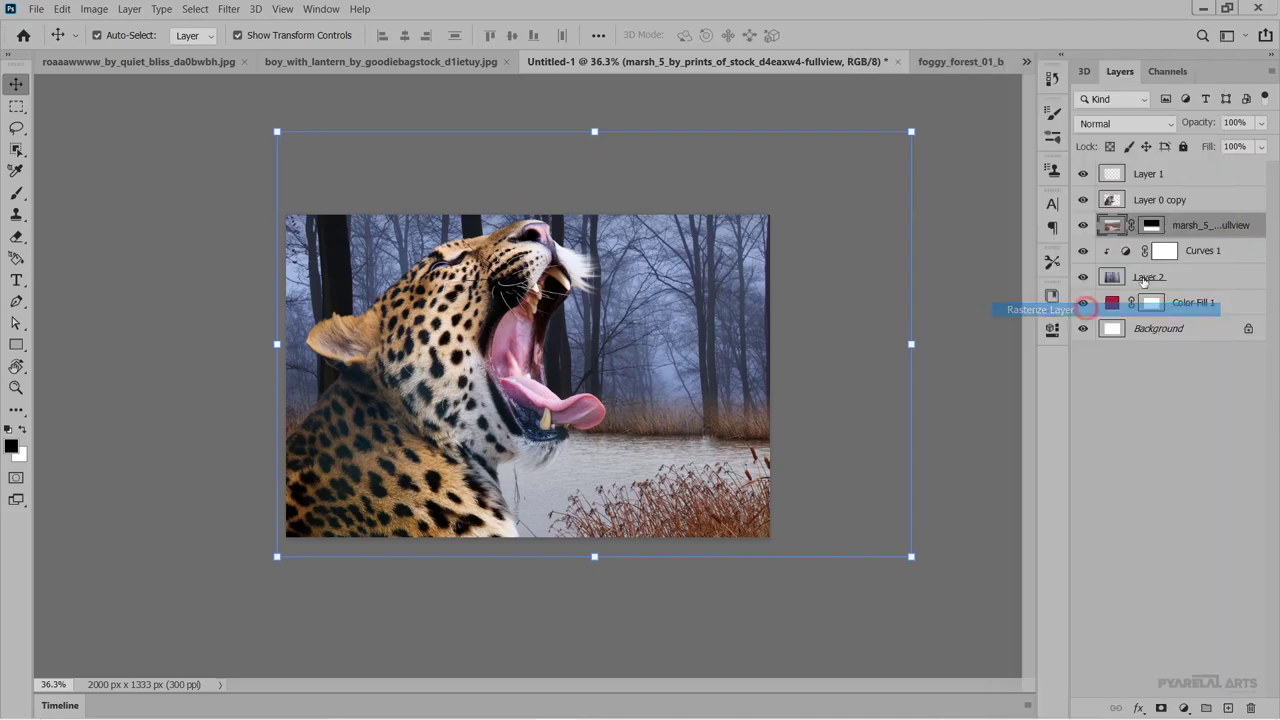
# Apply the marsh layer's mask permanently.
pyautogui.click(1152, 226)
pyautogui.rightClick(1154, 228)
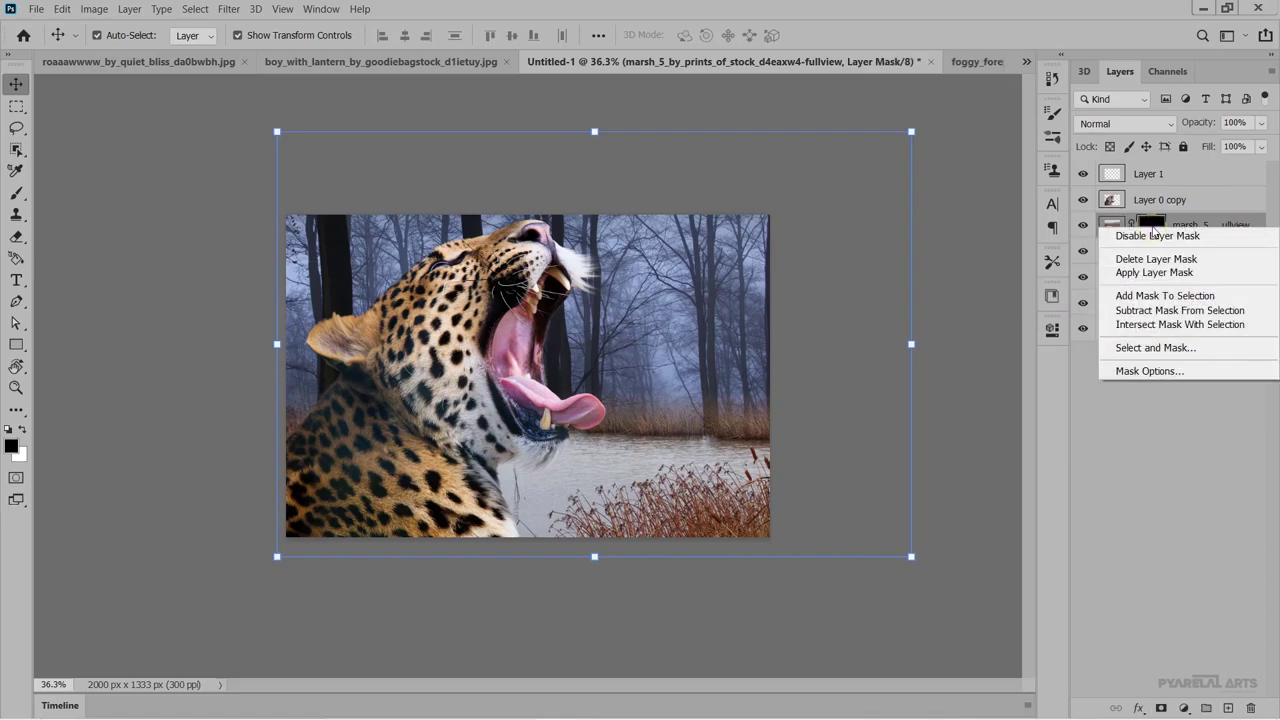
pyautogui.click(1193, 226)
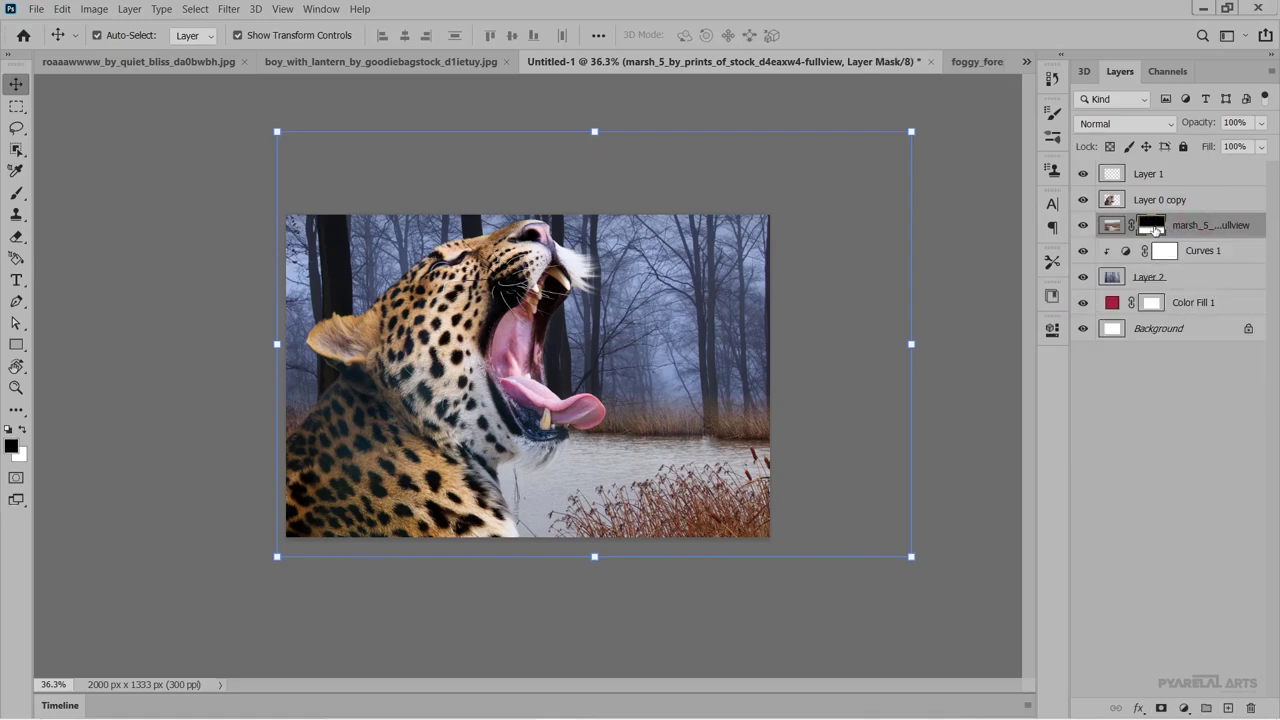
pyautogui.rightClick(1152, 228)
pyautogui.click(1155, 273)
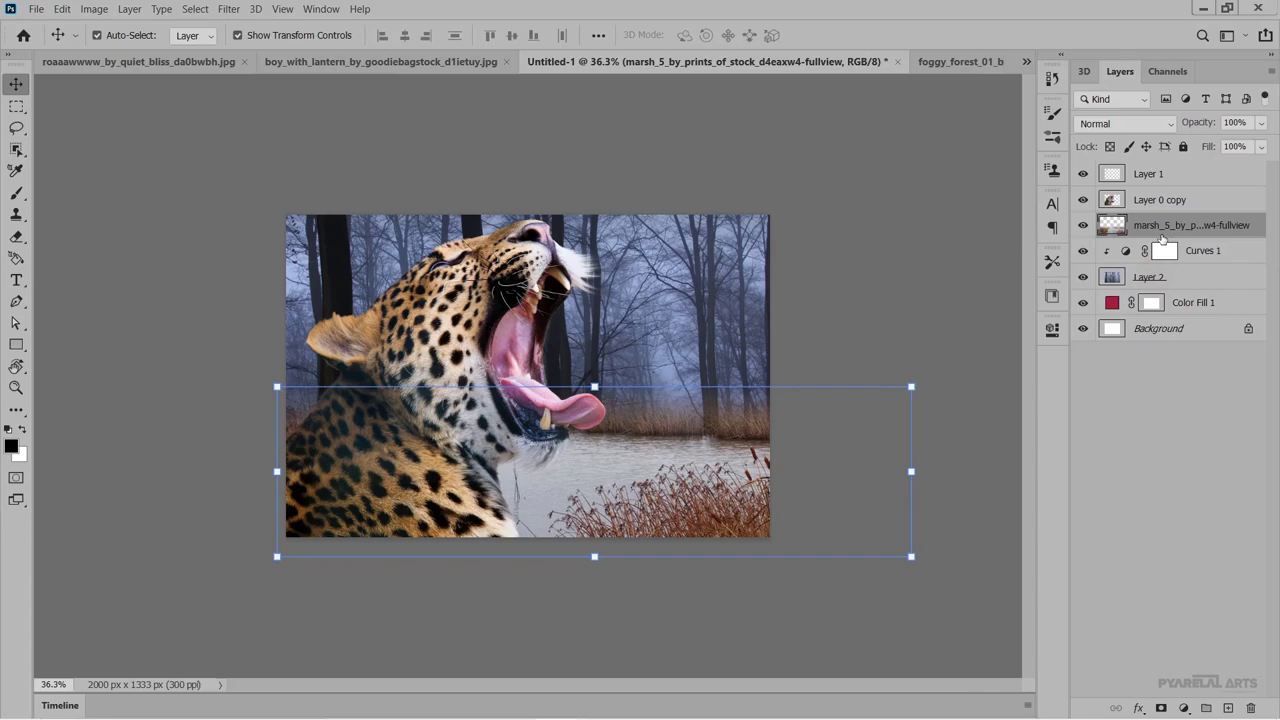
# Add a Curves adjustment clipped to the marsh layer, pulled down to darken it.
pyautogui.click(1183, 708)
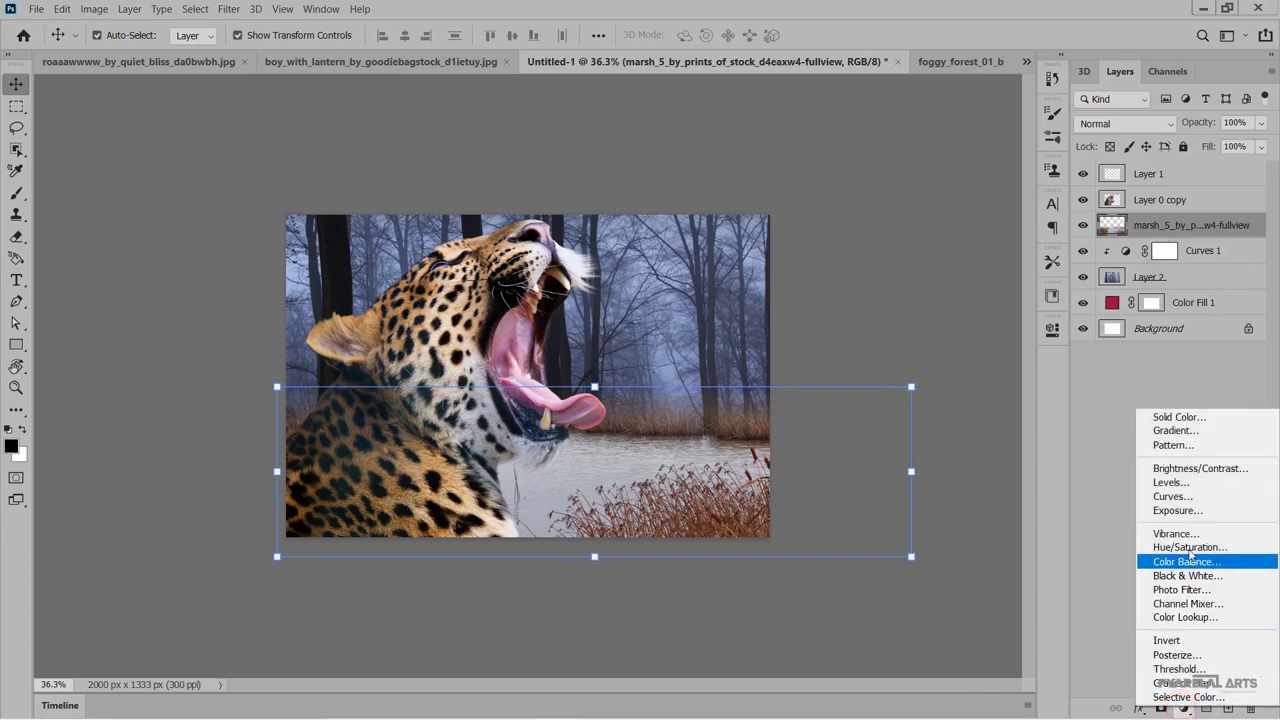
pyautogui.click(1172, 496)
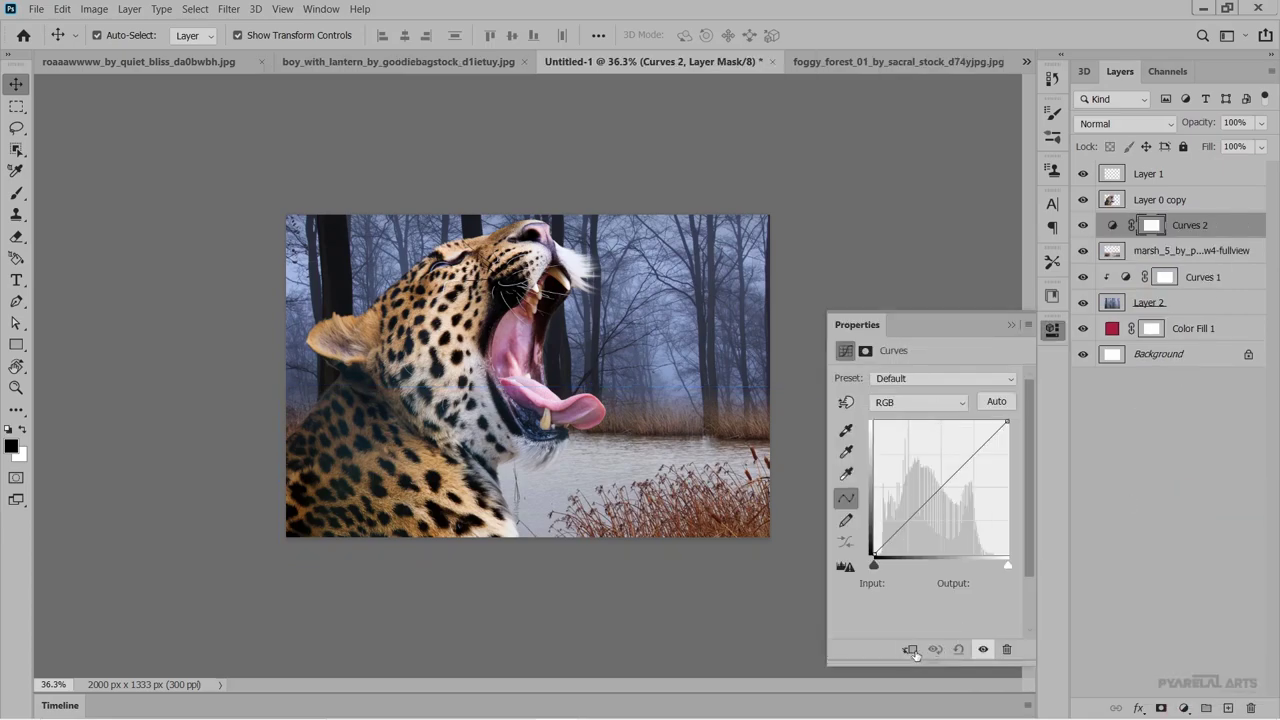
pyautogui.click(908, 649)
pyautogui.moveTo(941, 487); pyautogui.dragTo(949, 503)
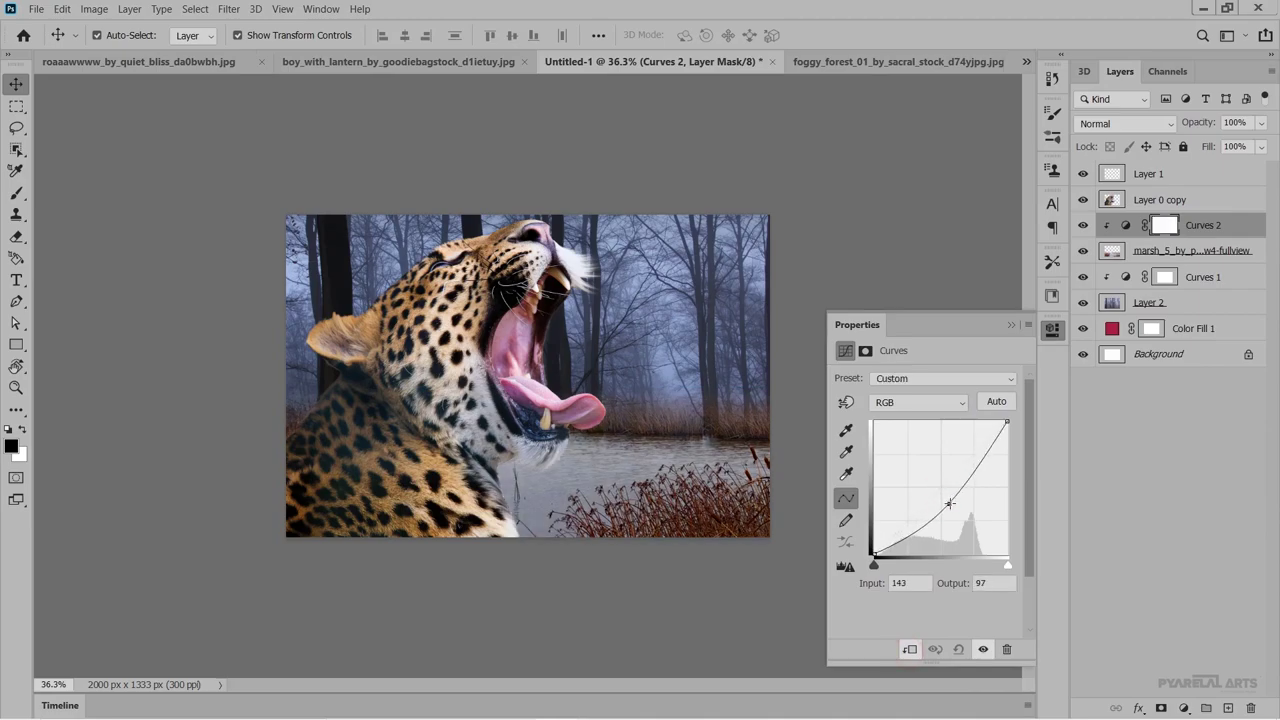
pyautogui.moveTo(949, 503); pyautogui.dragTo(949, 505)
pyautogui.click(1015, 327)
# Add a clipped Color Balance with midtones −32, −21, +12 to cool the marsh.
pyautogui.click(1183, 708)
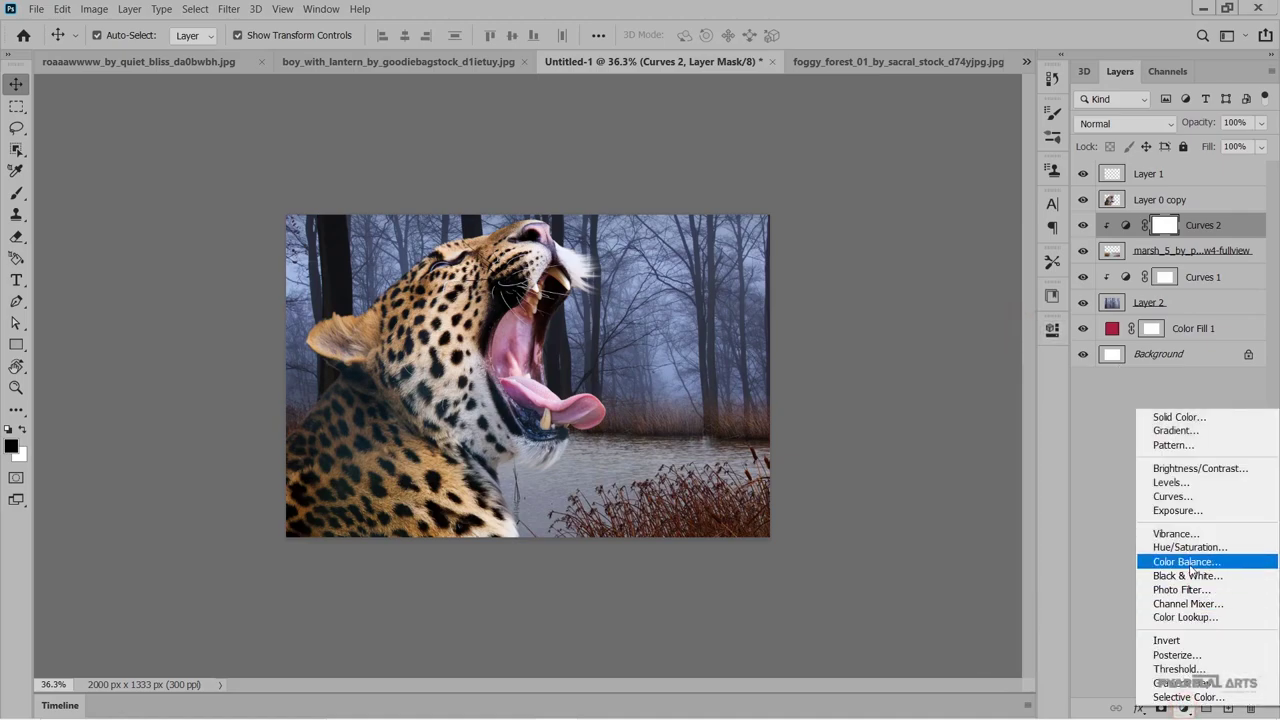
pyautogui.click(1187, 562)
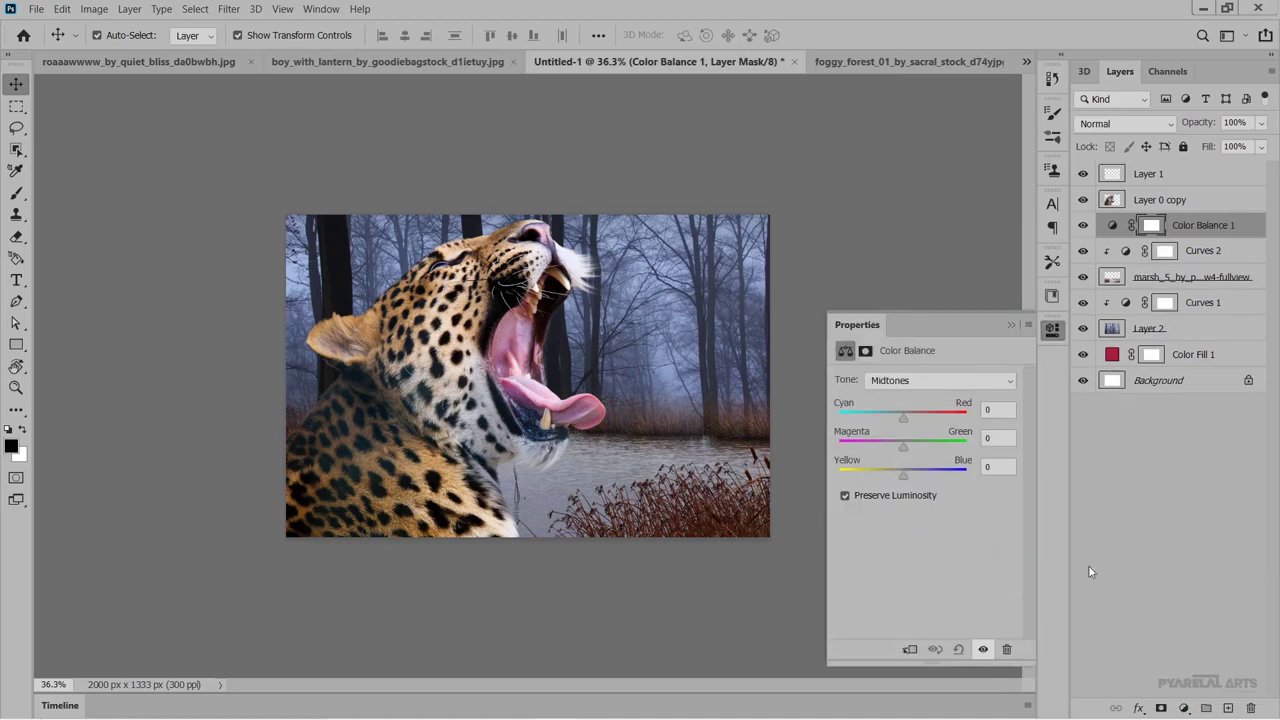
pyautogui.click(910, 650)
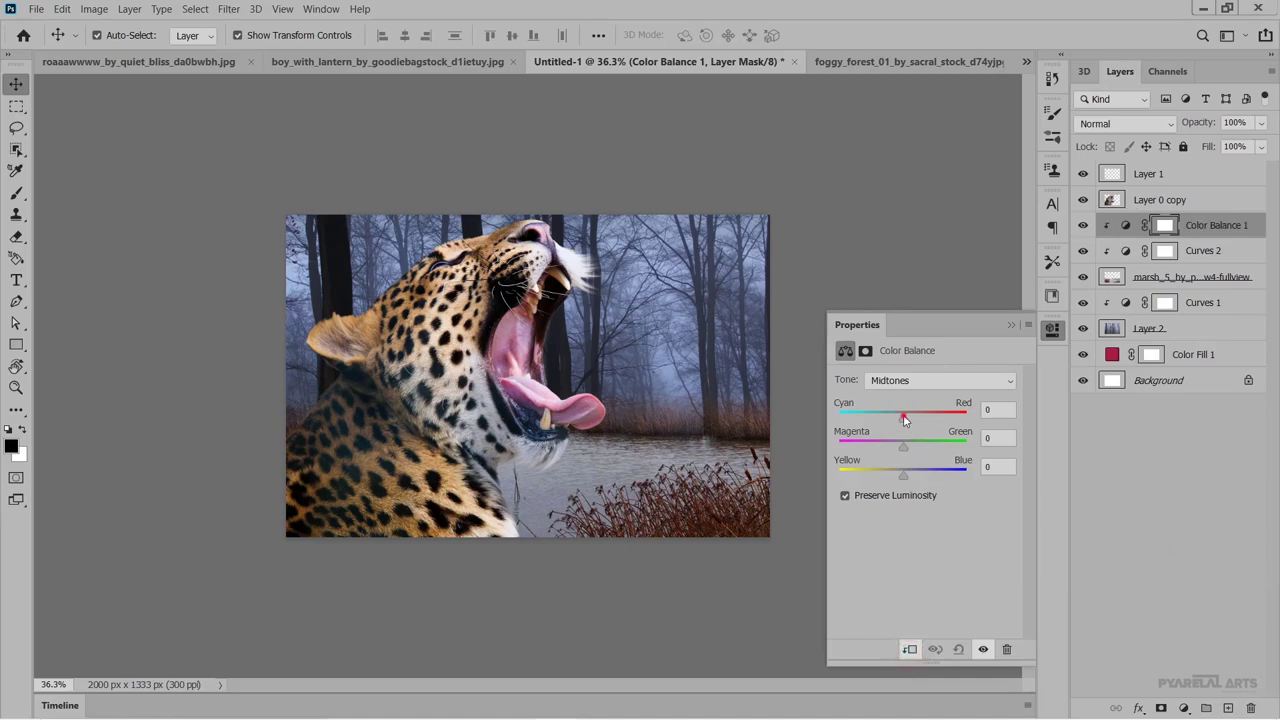
pyautogui.moveTo(903, 416)
pyautogui.mouseDown()
pyautogui.moveTo(883, 418)
pyautogui.moveTo(909, 478)
pyautogui.mouseUp()
pyautogui.click(1011, 327)
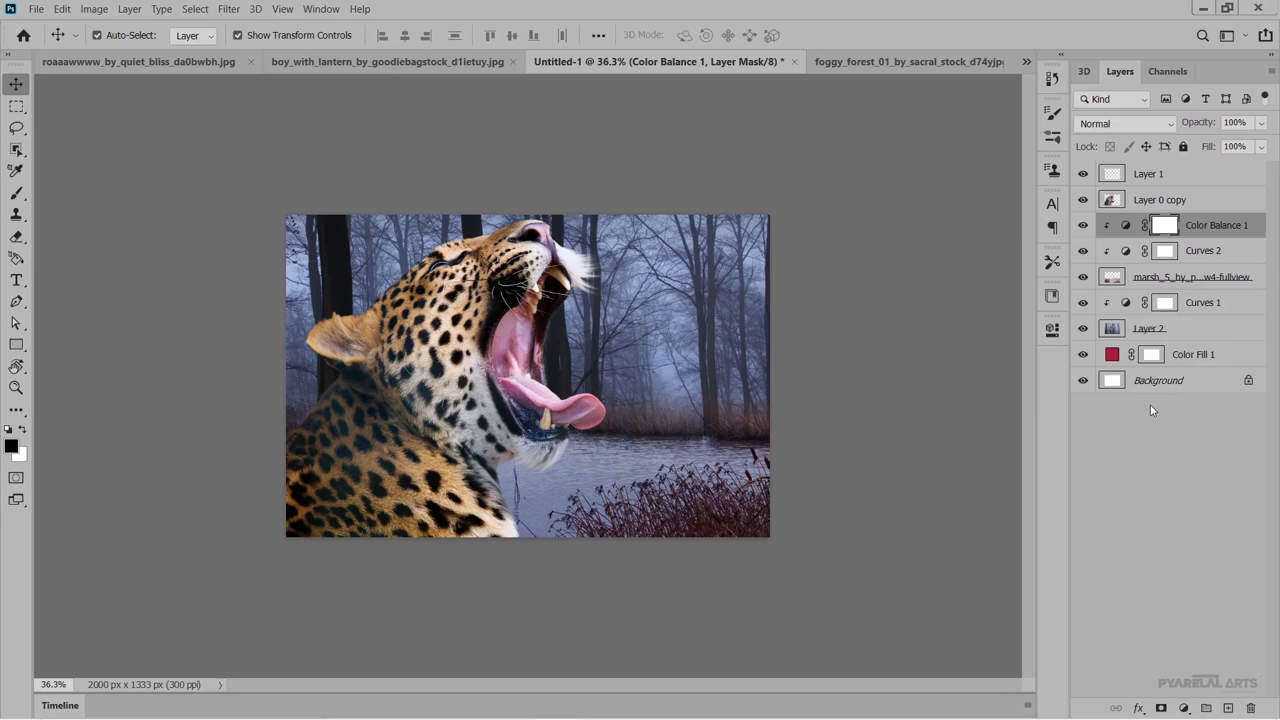
# Group the marsh, forest and their adjustment layers into a group named BG.
pyautogui.click(1206, 200)
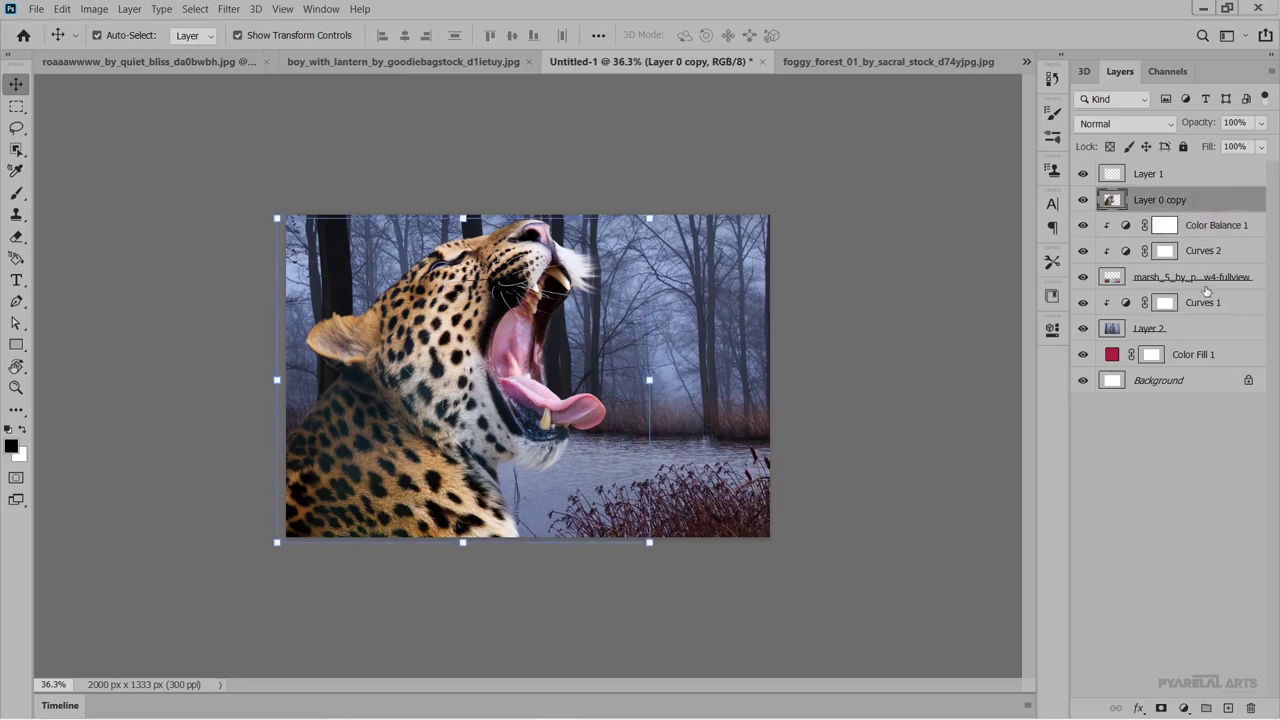
pyautogui.click(1210, 280)
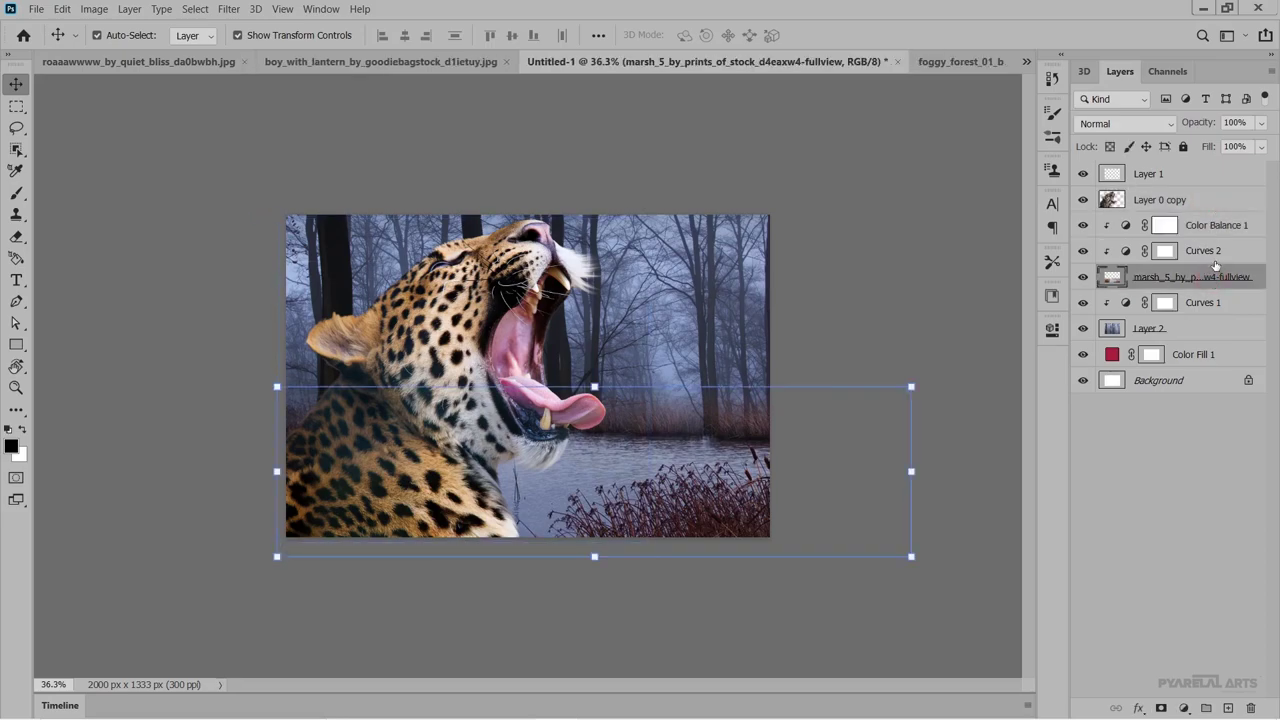
pyautogui.click(1215, 302)
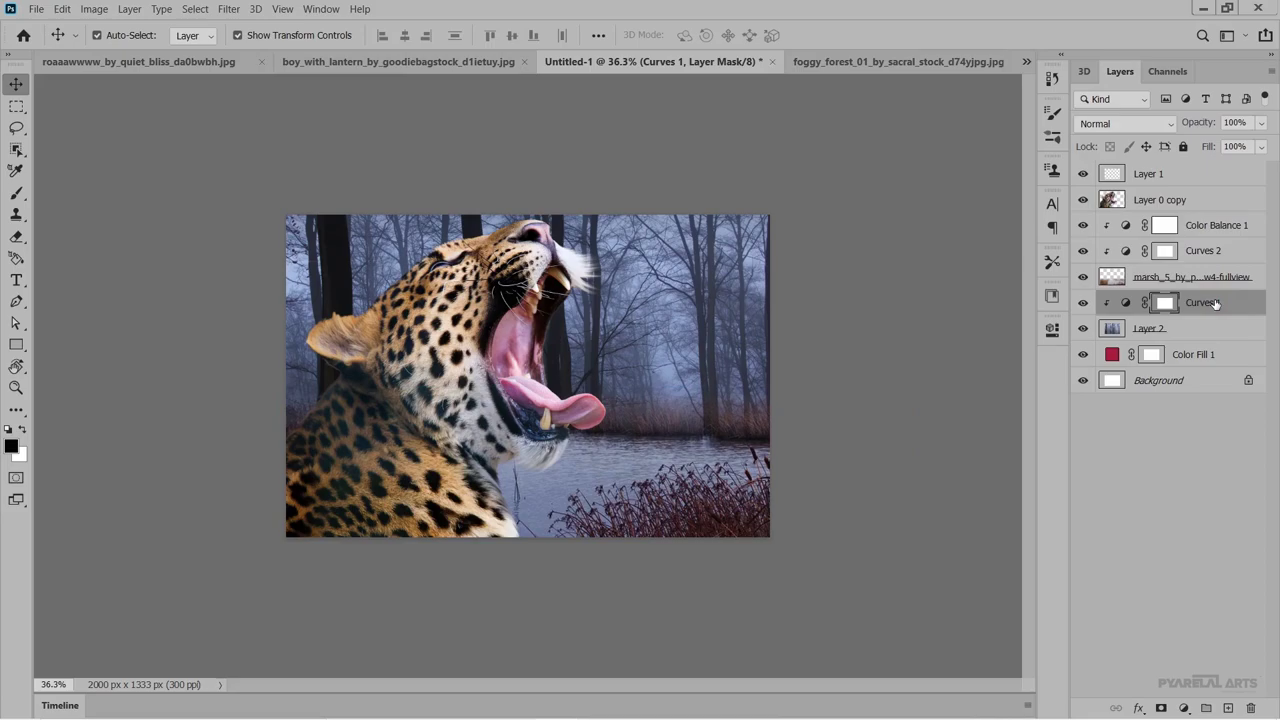
pyautogui.click(1217, 226)
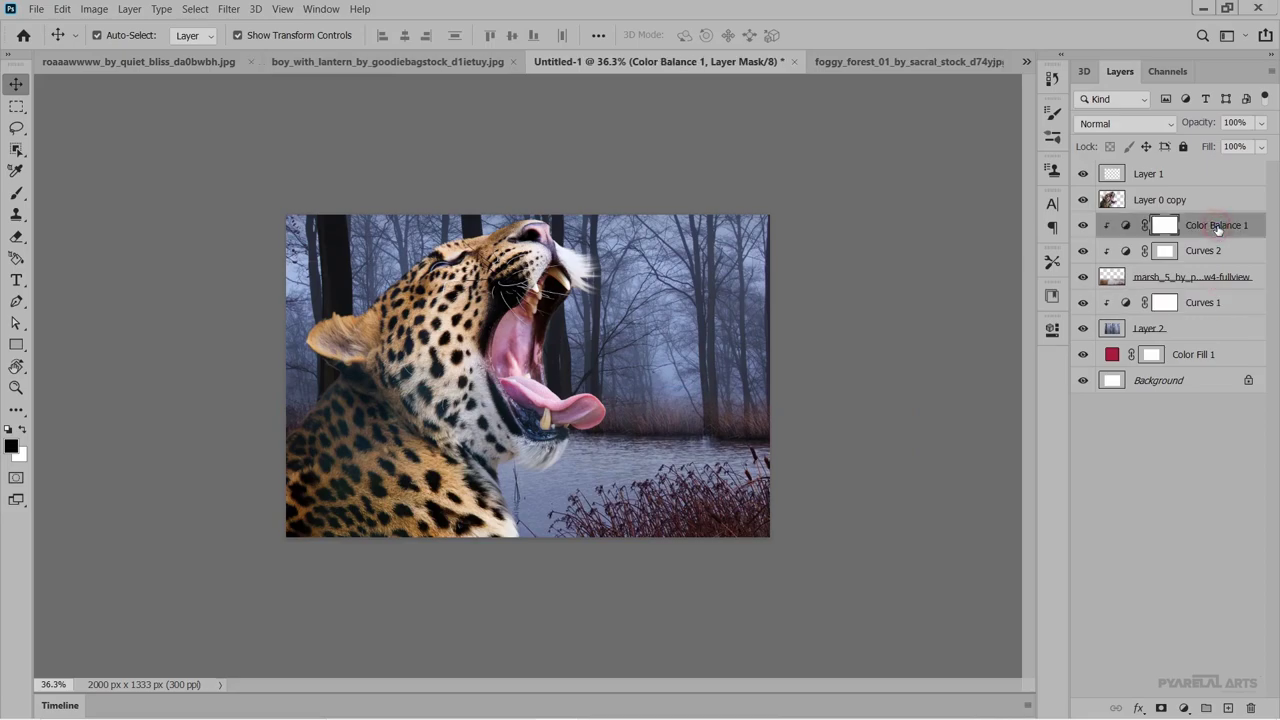
pyautogui.keyDown('shift'); pyautogui.click(1211, 329); pyautogui.keyUp('shift')
pyautogui.hotkey('ctrl', 'g')
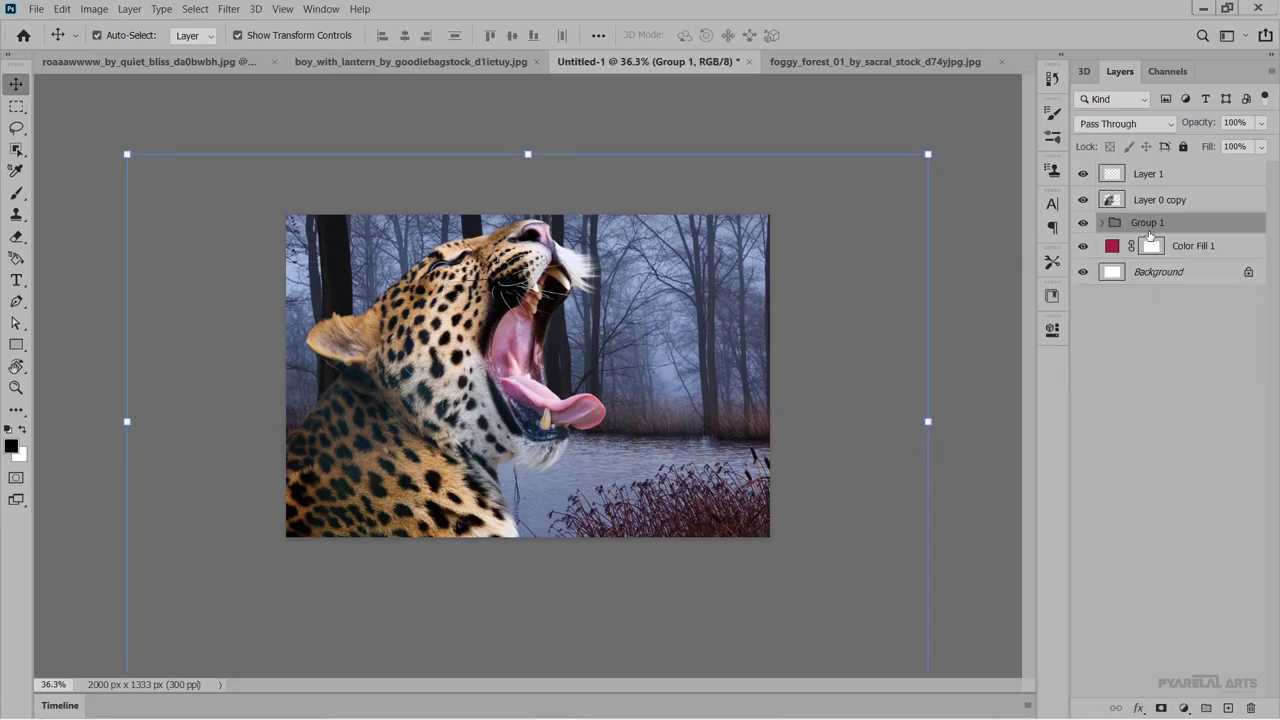
pyautogui.doubleClick(1147, 223)
pyautogui.press('BackSpace')
pyautogui.write('BG')
pyautogui.click(1164, 360)
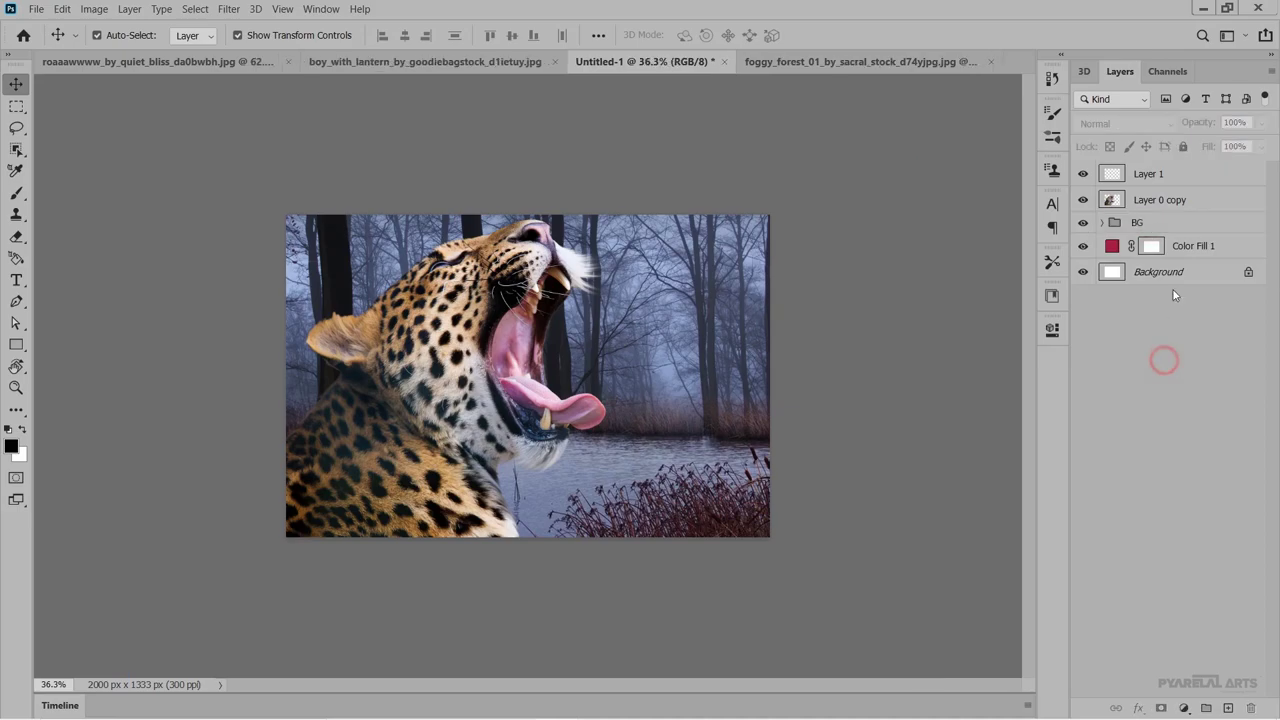
# Group Layer 0 copy into its own group named Animal.
pyautogui.click(1172, 200)
pyautogui.hotkey('ctrl', 'g')
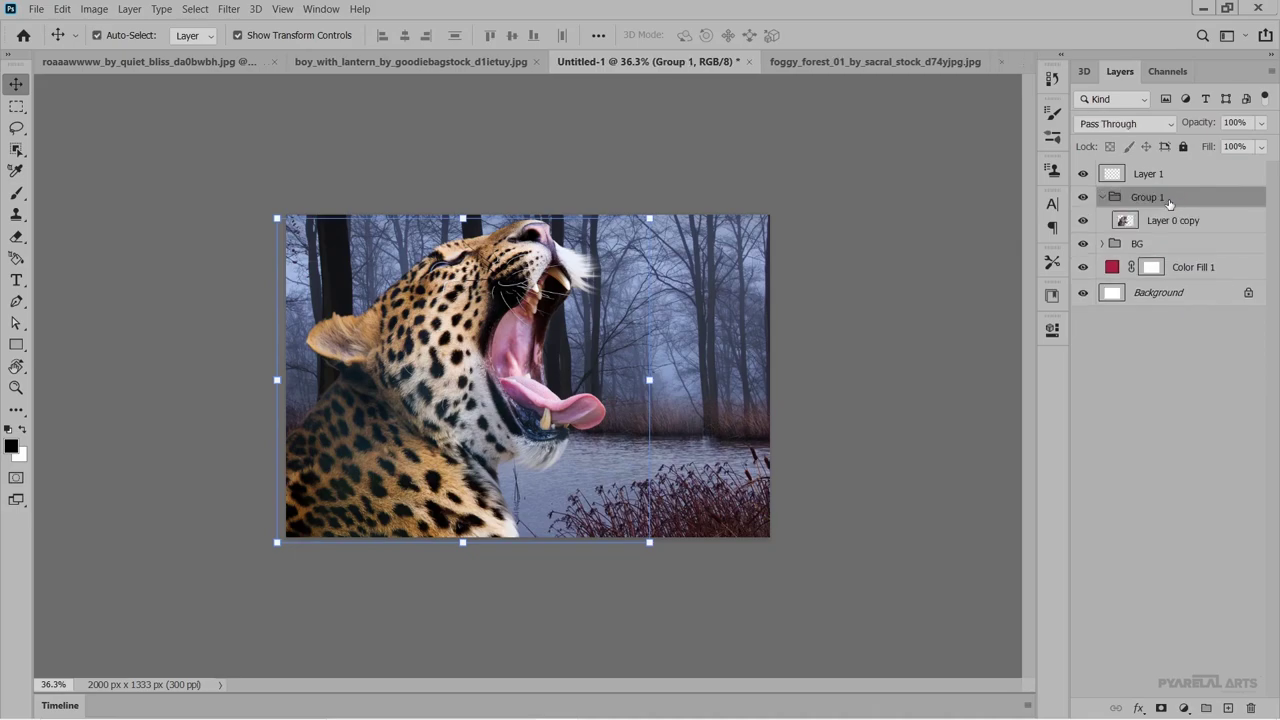
pyautogui.doubleClick(1148, 196)
pyautogui.press('BackSpace')
pyautogui.press('BackSpace')
pyautogui.press('BackSpace')
pyautogui.press('BackSpace')
pyautogui.press('Return')
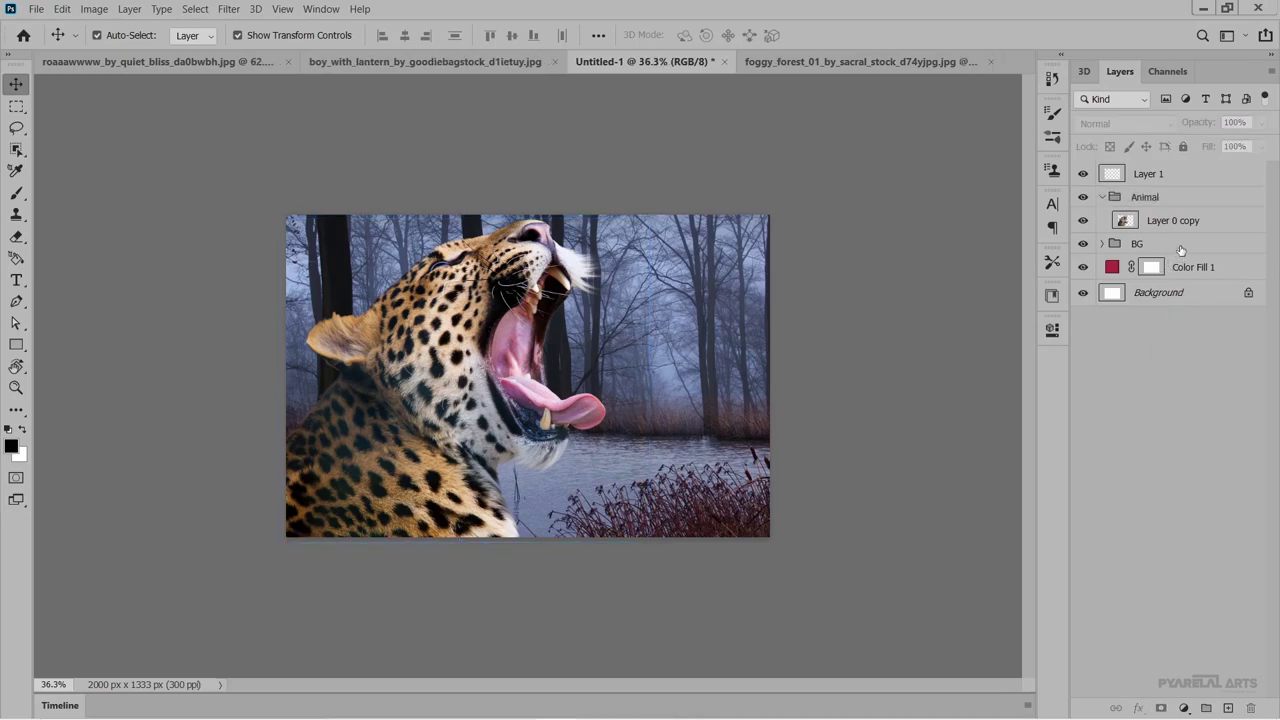
# Add a Curves adjustment clipped to the leopard, pulling two points down to darken it.
pyautogui.click(1180, 226)
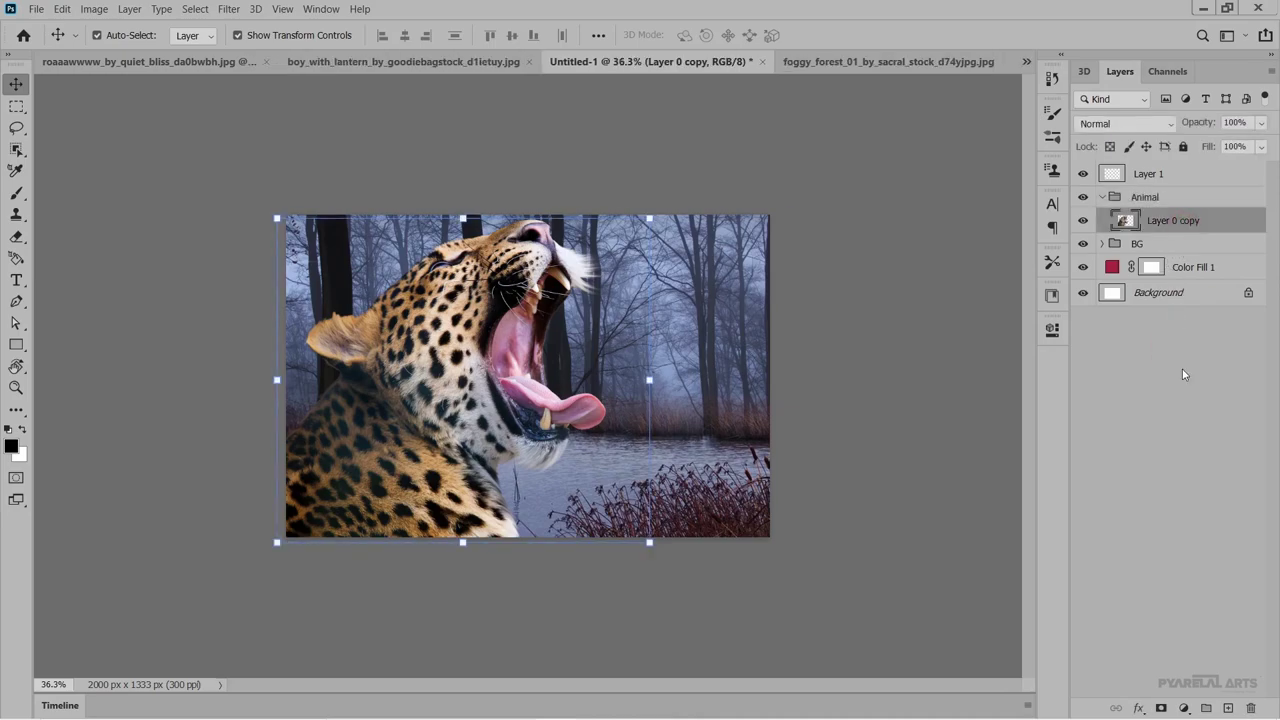
pyautogui.click(1184, 708)
pyautogui.click(1170, 497)
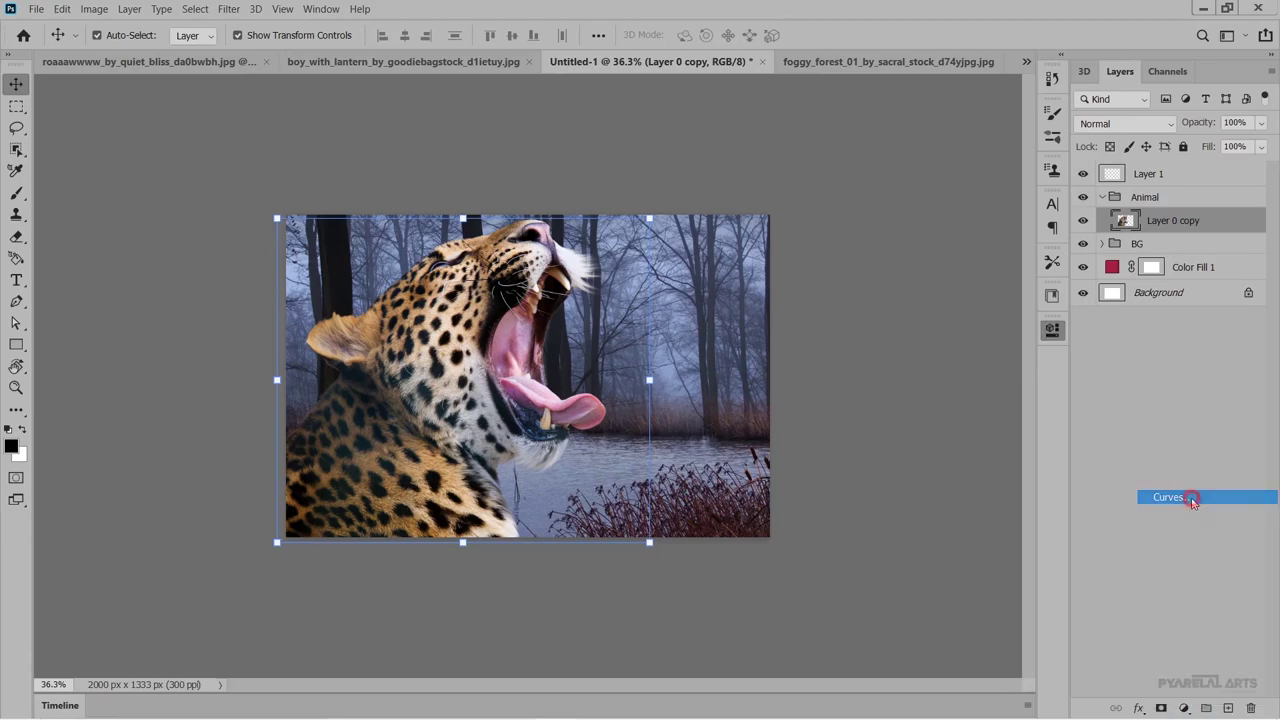
pyautogui.click(909, 651)
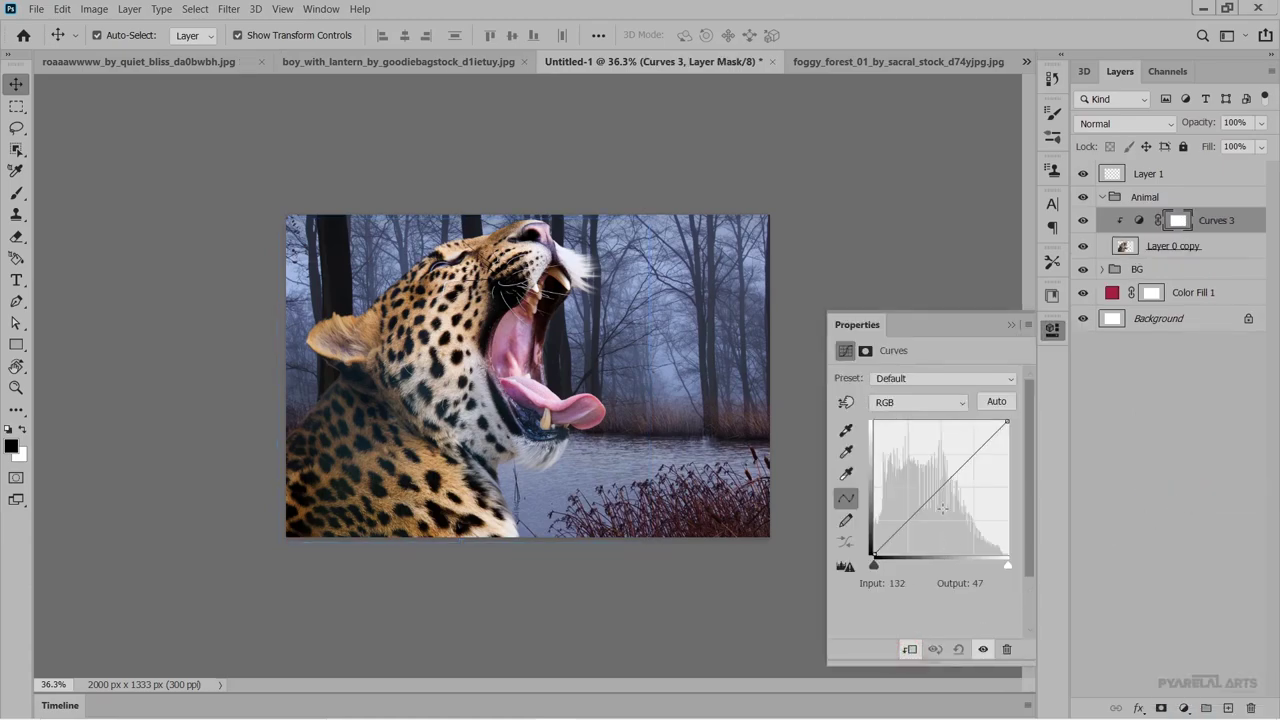
pyautogui.moveTo(940, 486); pyautogui.dragTo(948, 497)
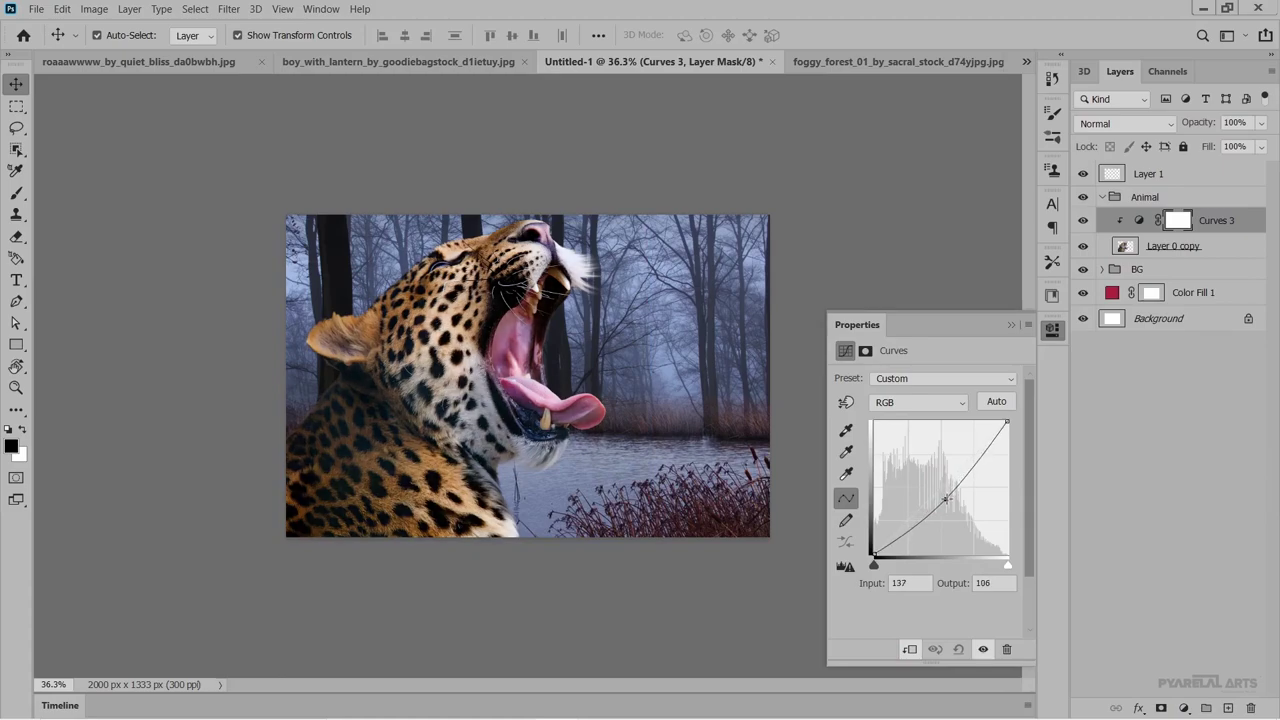
pyautogui.click(944, 499)
pyautogui.moveTo(944, 500); pyautogui.dragTo(948, 504)
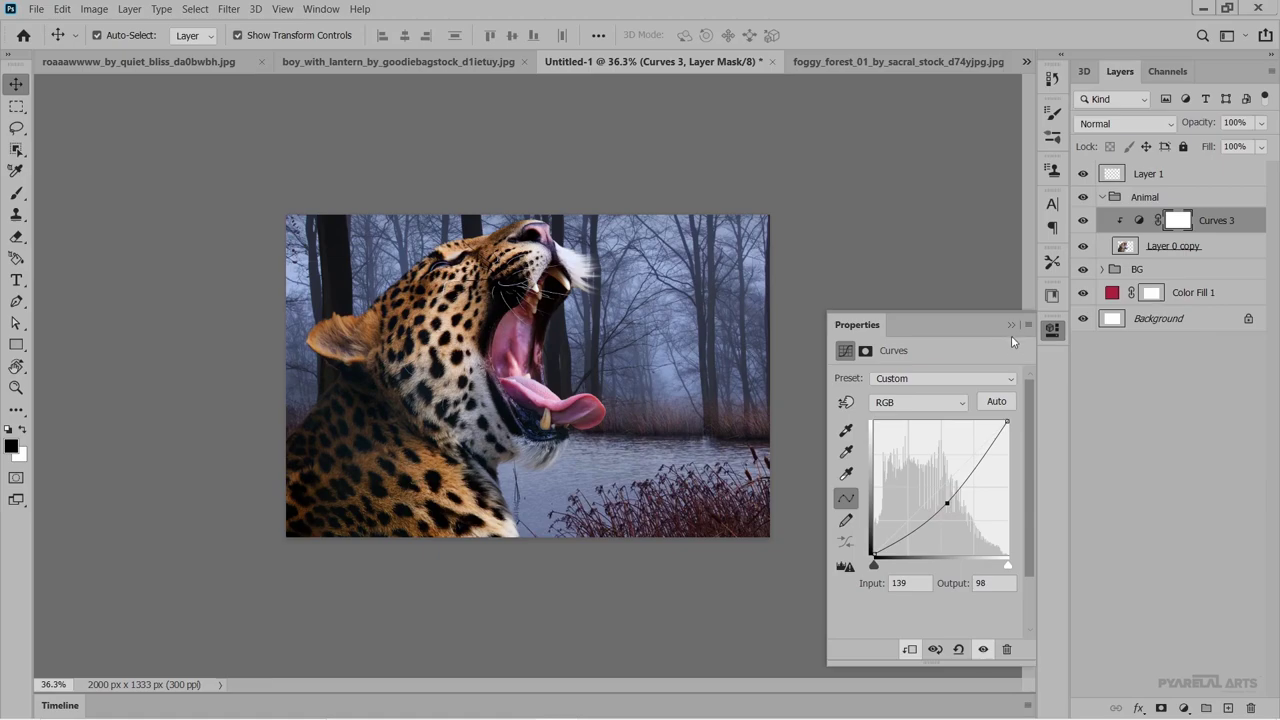
pyautogui.click(1009, 328)
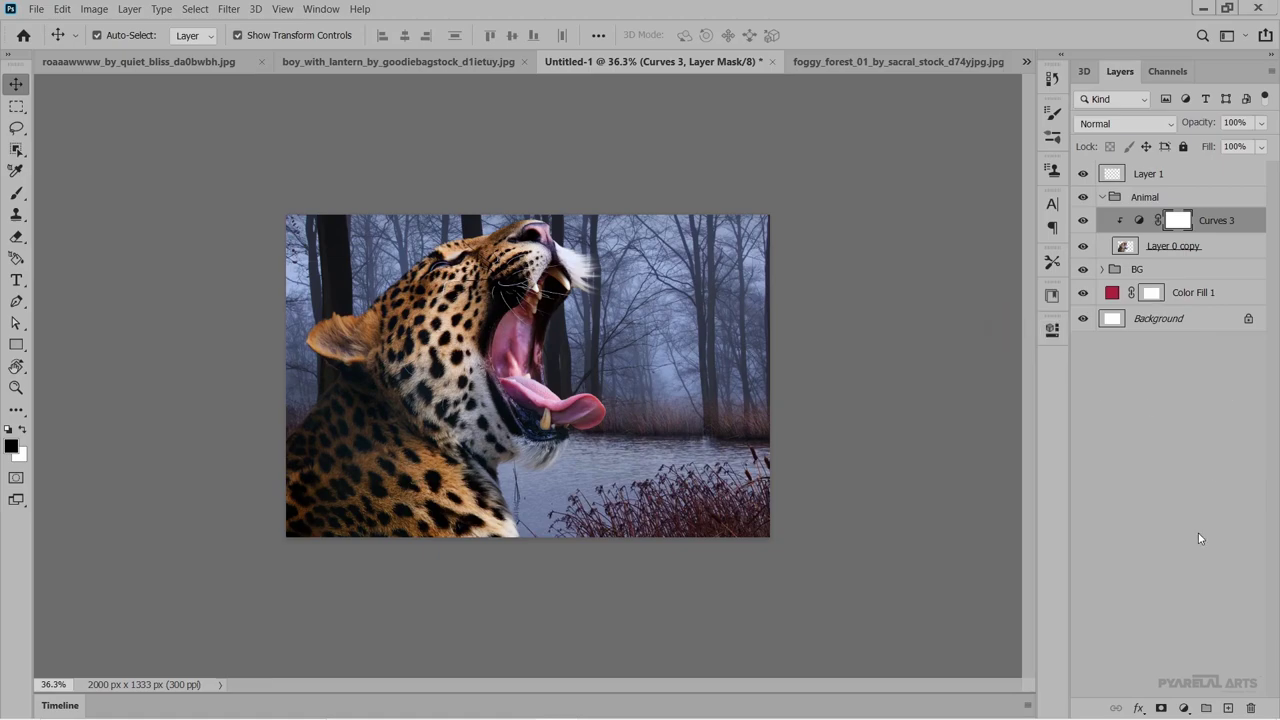
# Add a clipped Hue/Saturation adjustment with Saturation −25 and Lightness −10.
pyautogui.click(1183, 708)
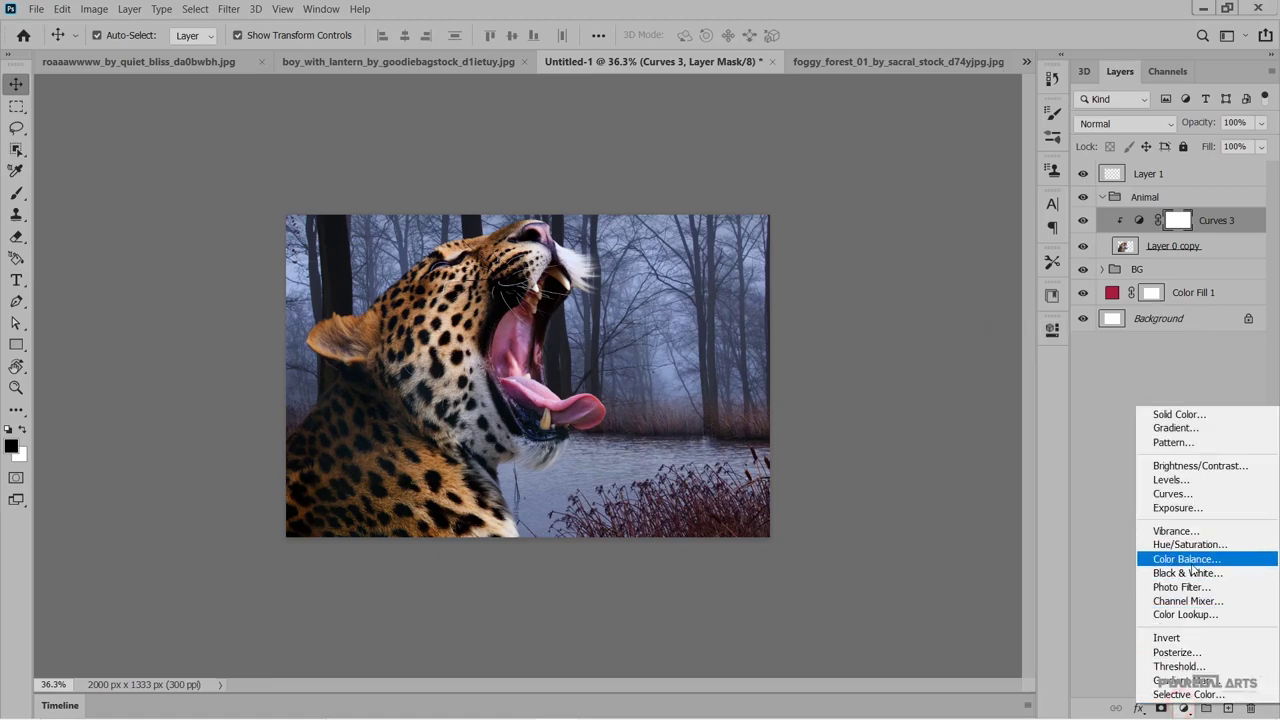
pyautogui.click(1190, 545)
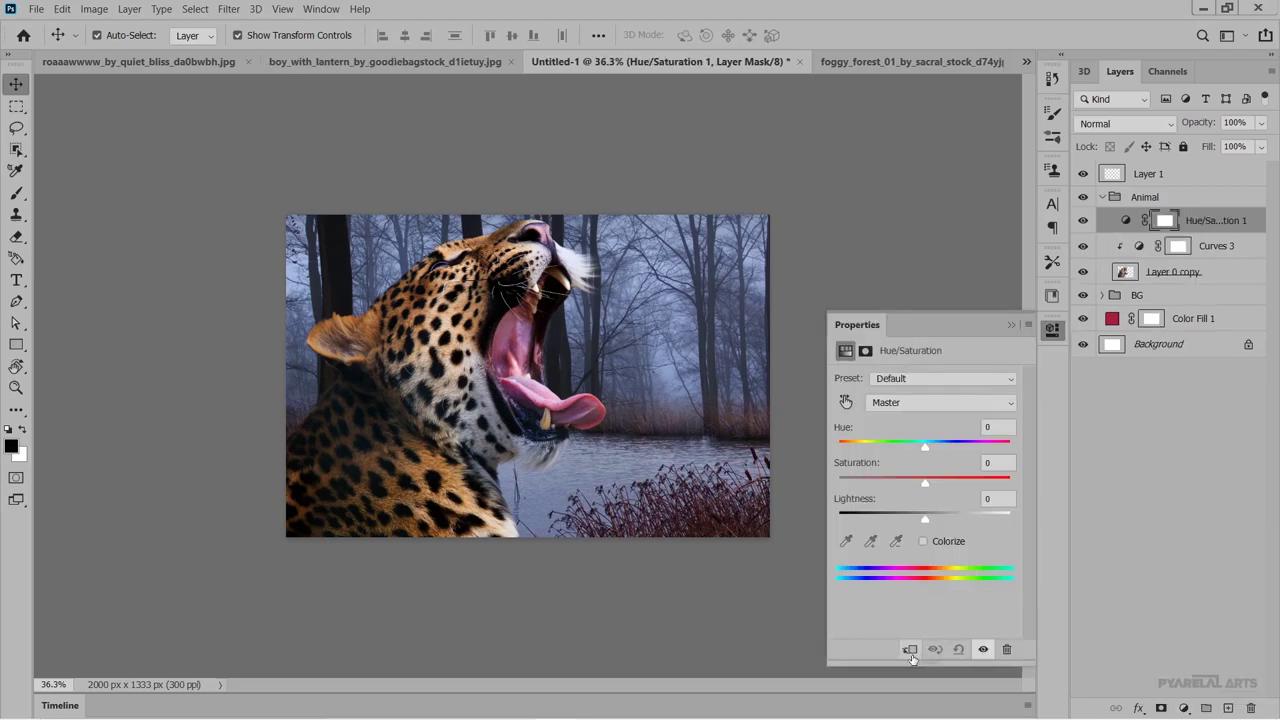
pyautogui.click(908, 648)
pyautogui.moveTo(924, 484)
pyautogui.mouseDown()
pyautogui.moveTo(901, 487)
pyautogui.moveTo(927, 485)
pyautogui.moveTo(907, 485)
pyautogui.moveTo(918, 524)
pyautogui.mouseUp()
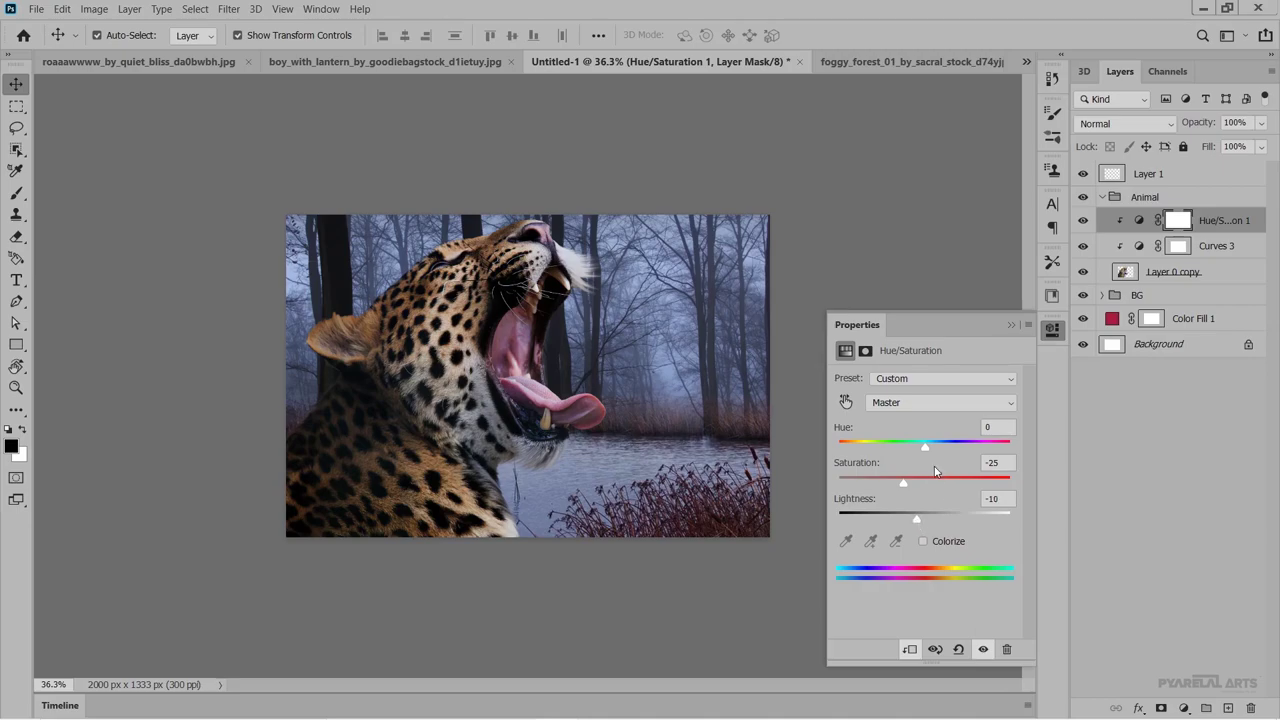
pyautogui.click(1011, 331)
pyautogui.click(1183, 708)
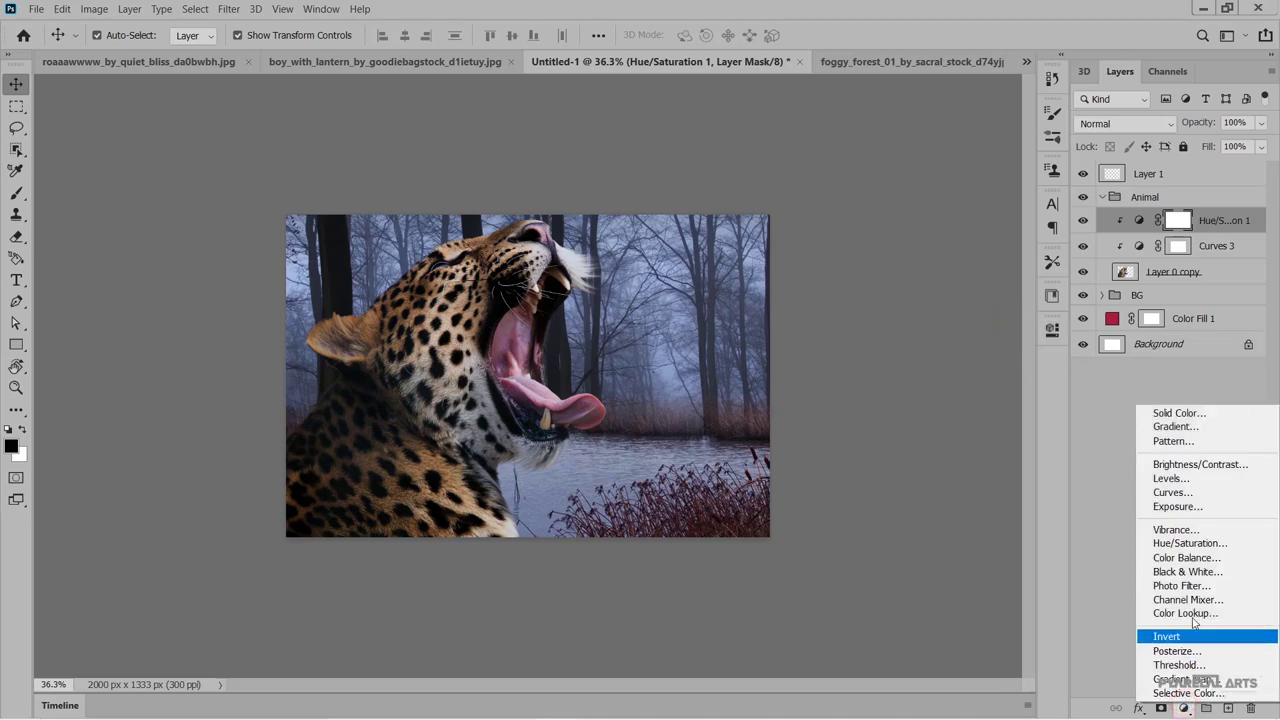
# Add a Color Balance clipped to the leopard with Midtones Cyan-Red at −17.
pyautogui.click(1187, 557)
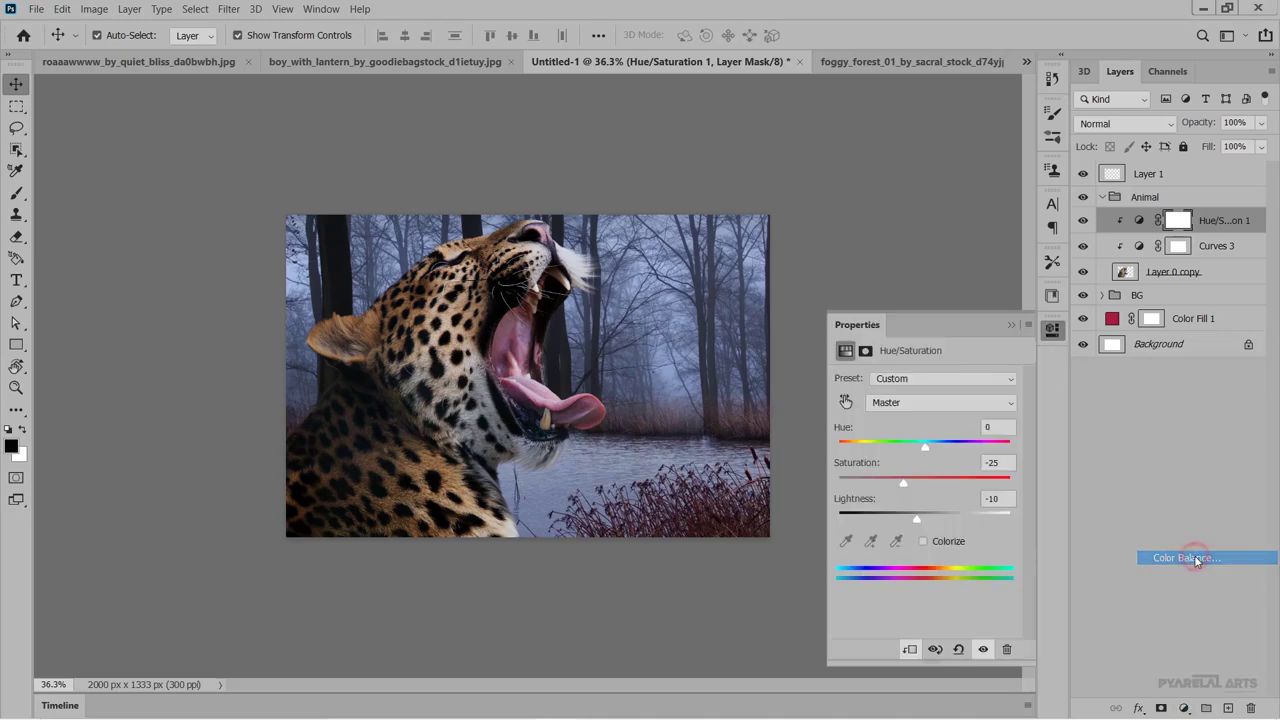
pyautogui.click(910, 649)
pyautogui.moveTo(902, 420); pyautogui.dragTo(892, 419)
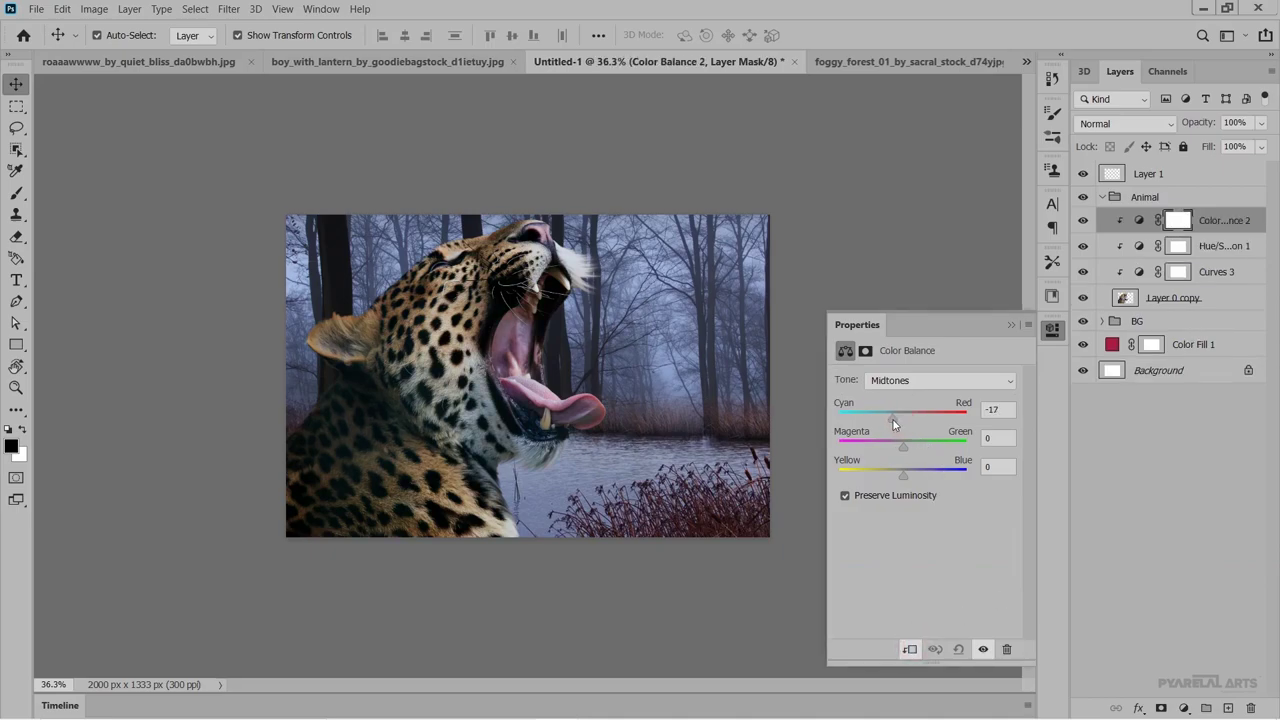
pyautogui.moveTo(903, 474); pyautogui.dragTo(901, 447)
pyautogui.click(1012, 326)
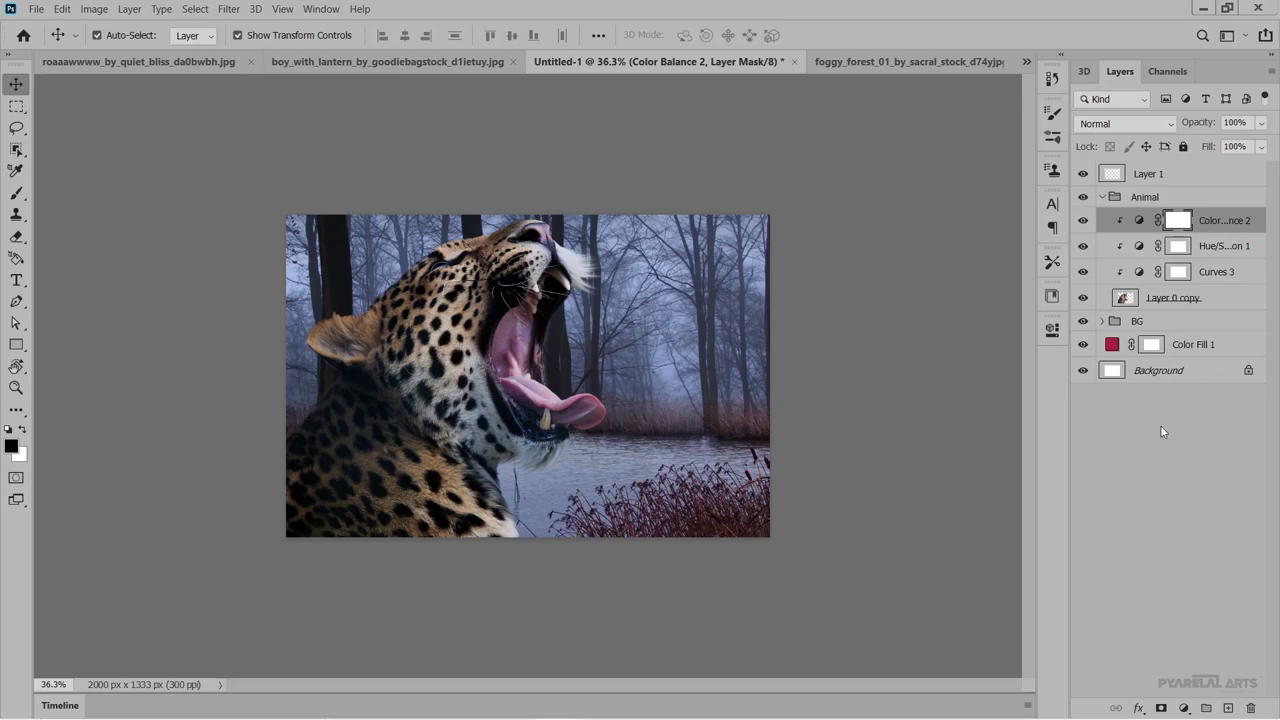
# Apply a Gaussian Blur of radius 11.1 pixels to the BG backdrop.
pyautogui.click(1190, 324)
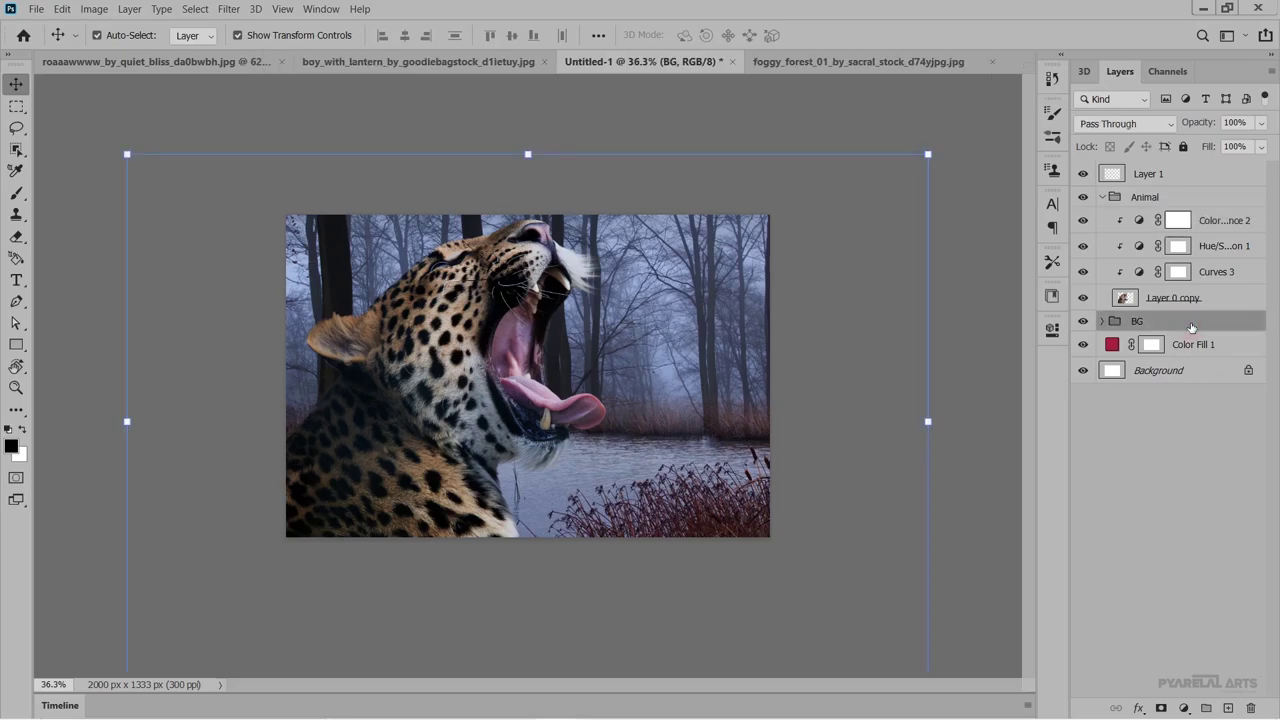
pyautogui.click(1102, 197)
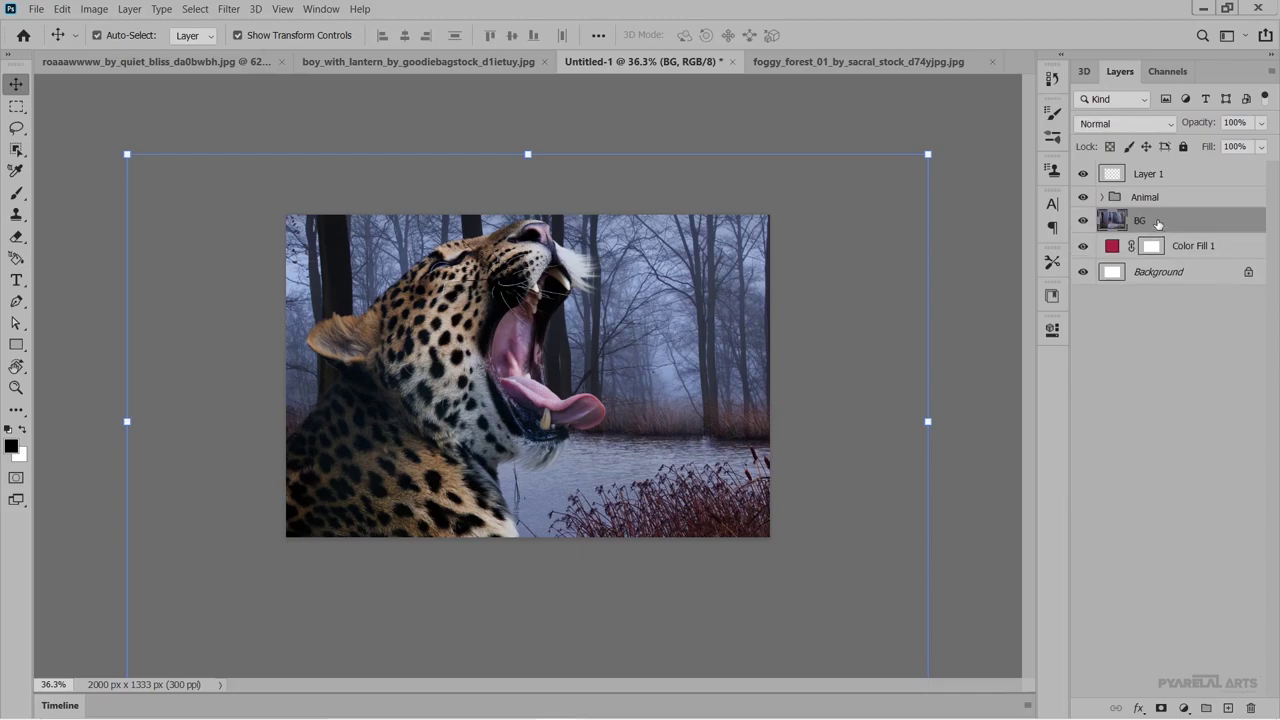
pyautogui.click(229, 9)
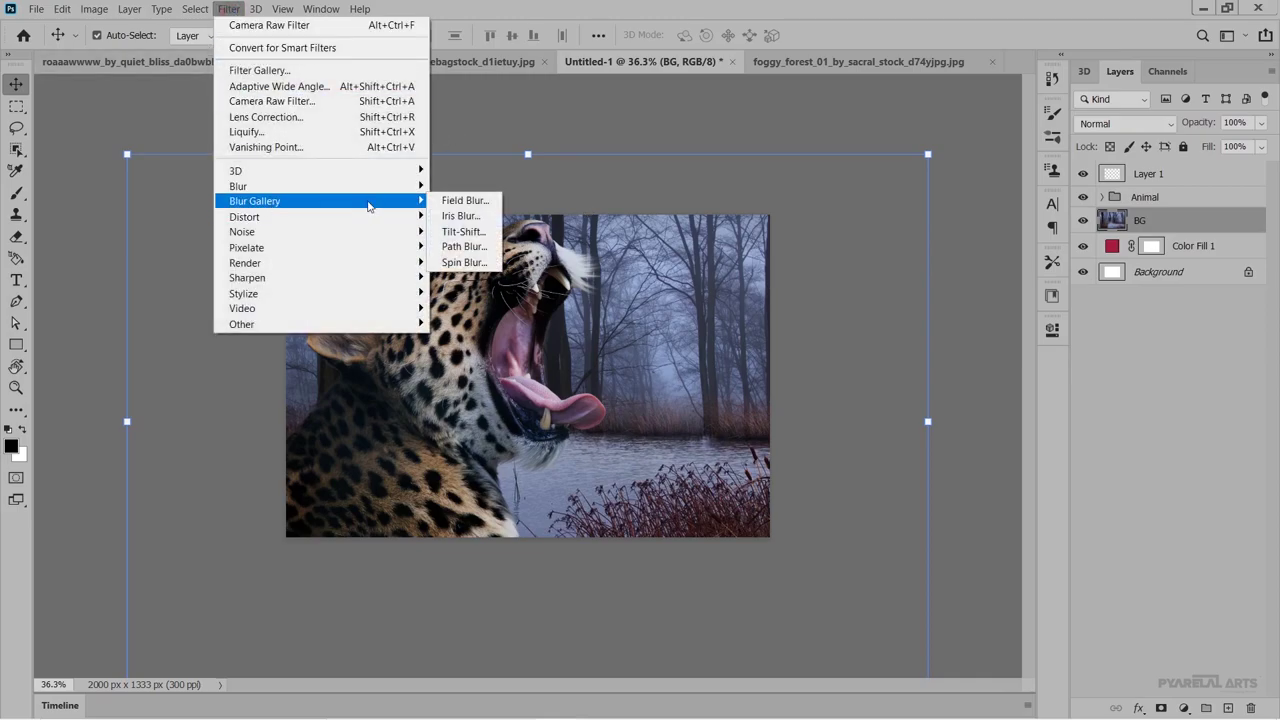
pyautogui.moveTo(238, 186)
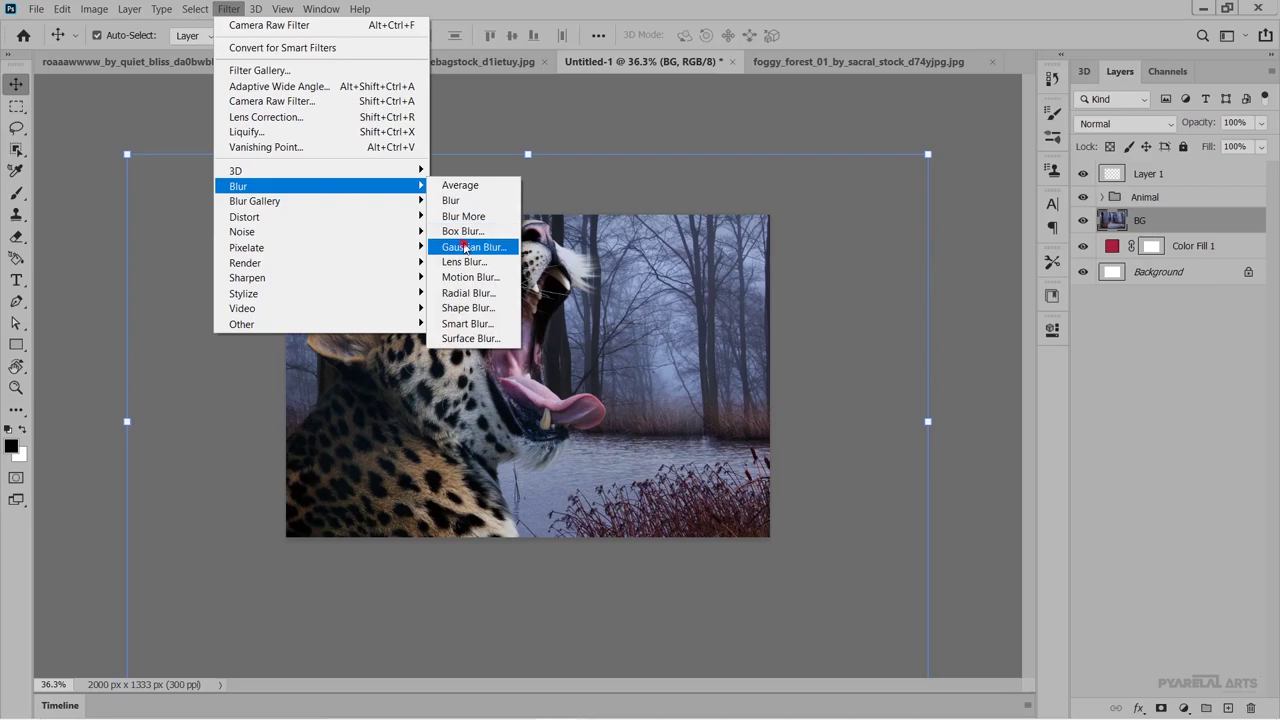
pyautogui.click(461, 246)
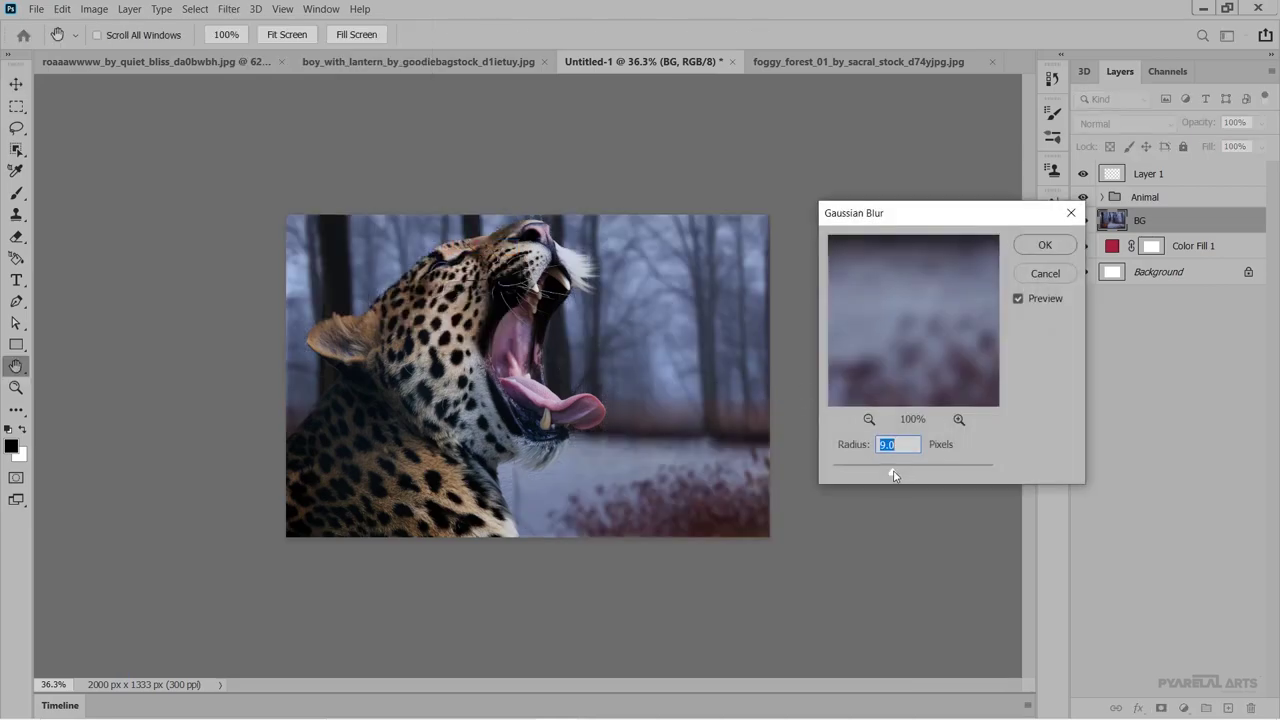
pyautogui.moveTo(893, 475); pyautogui.dragTo(898, 476)
pyautogui.click(1043, 246)
pyautogui.press('v')
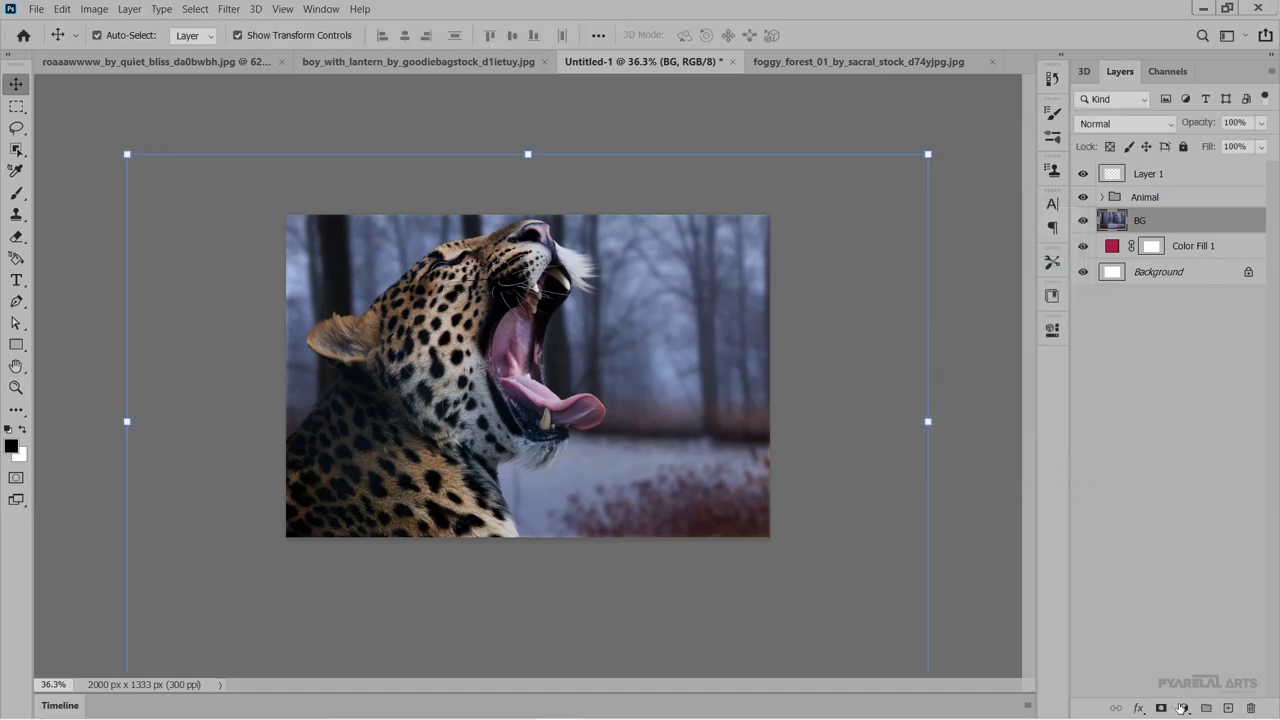
pyautogui.click(1183, 708)
# Add a black Solid Color fill layer above BG and set its opacity to 57%.
pyautogui.click(1180, 637)
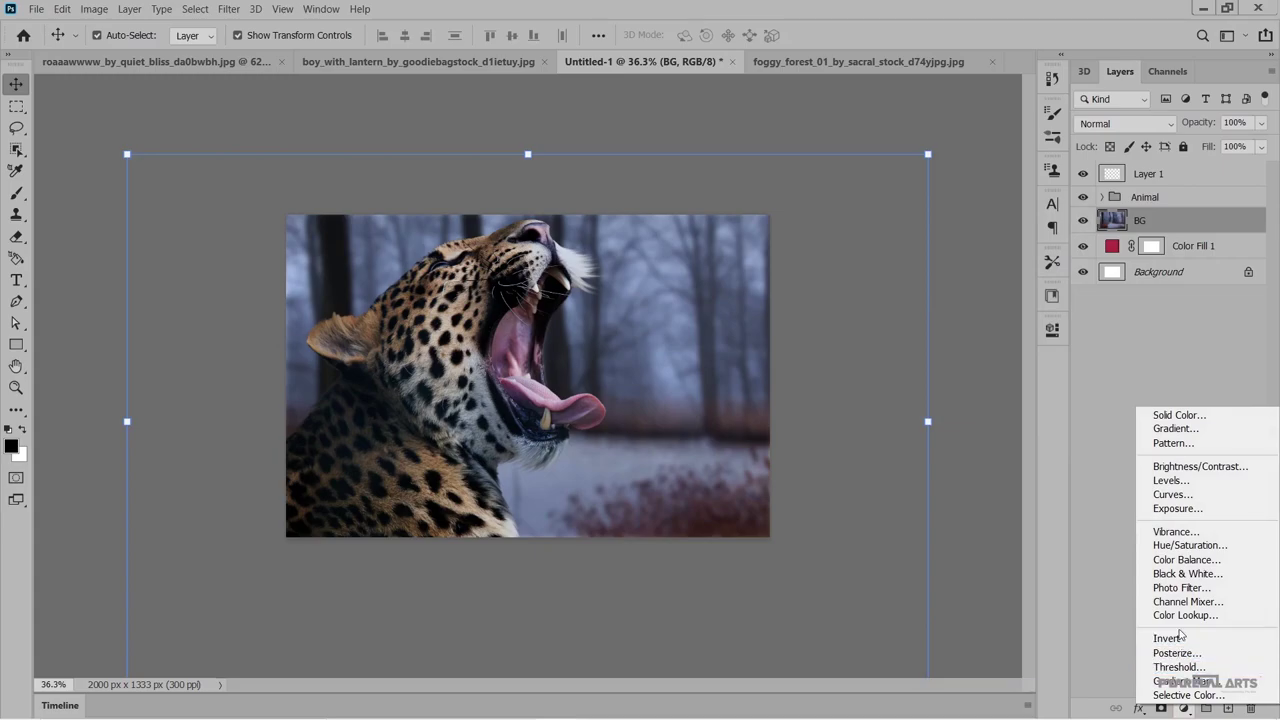
pyautogui.click(1185, 416)
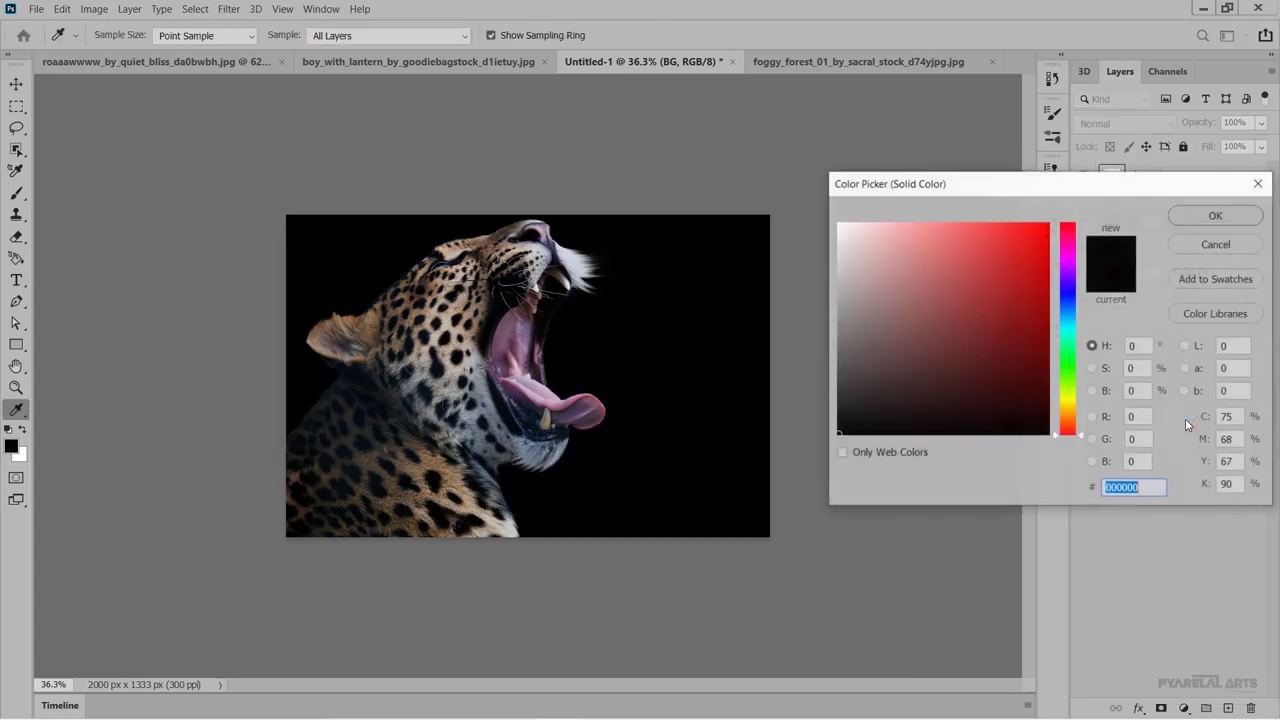
pyautogui.click(1197, 229)
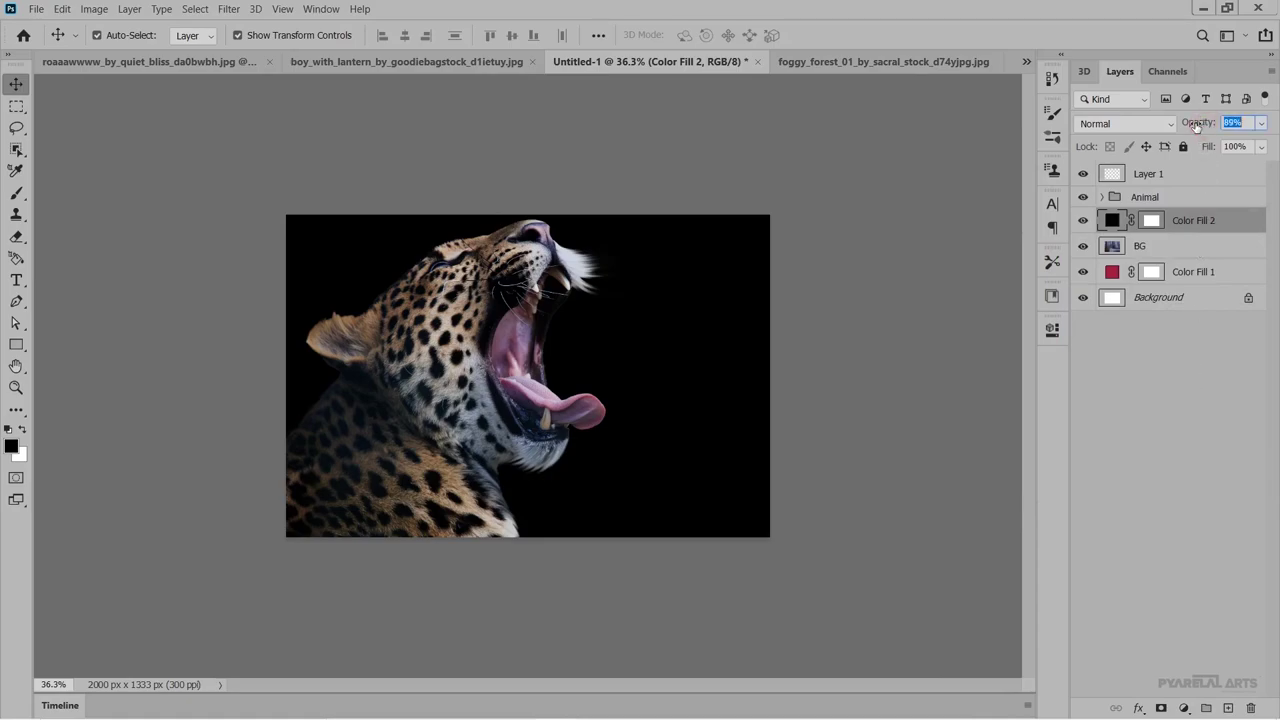
pyautogui.moveTo(1205, 124); pyautogui.dragTo(1194, 126)
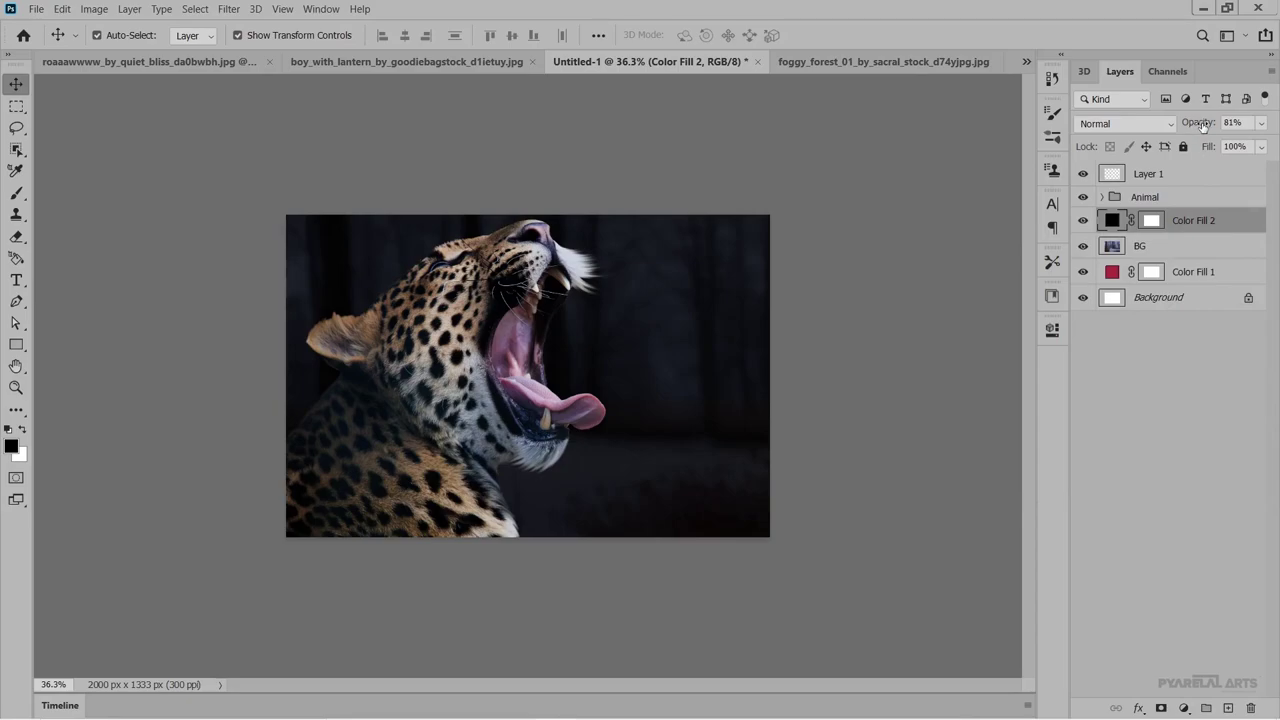
pyautogui.moveTo(1194, 126); pyautogui.dragTo(1193, 125)
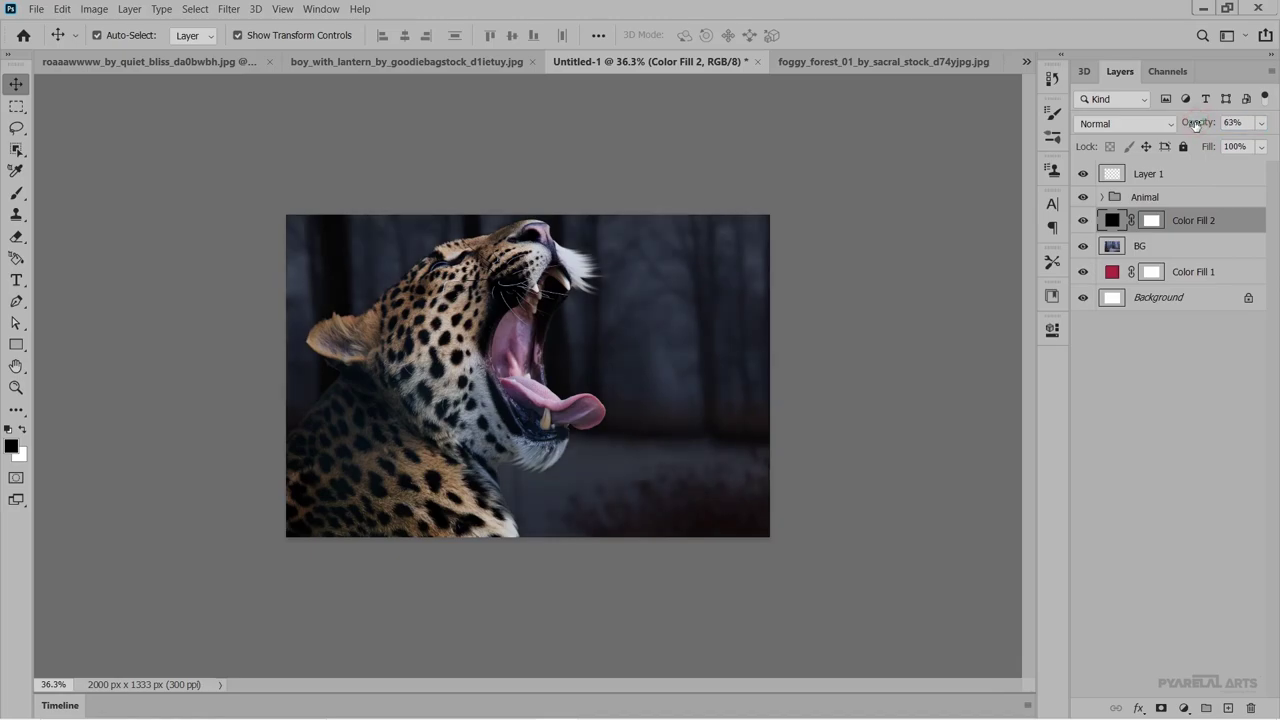
pyautogui.moveTo(1193, 125); pyautogui.dragTo(1197, 125)
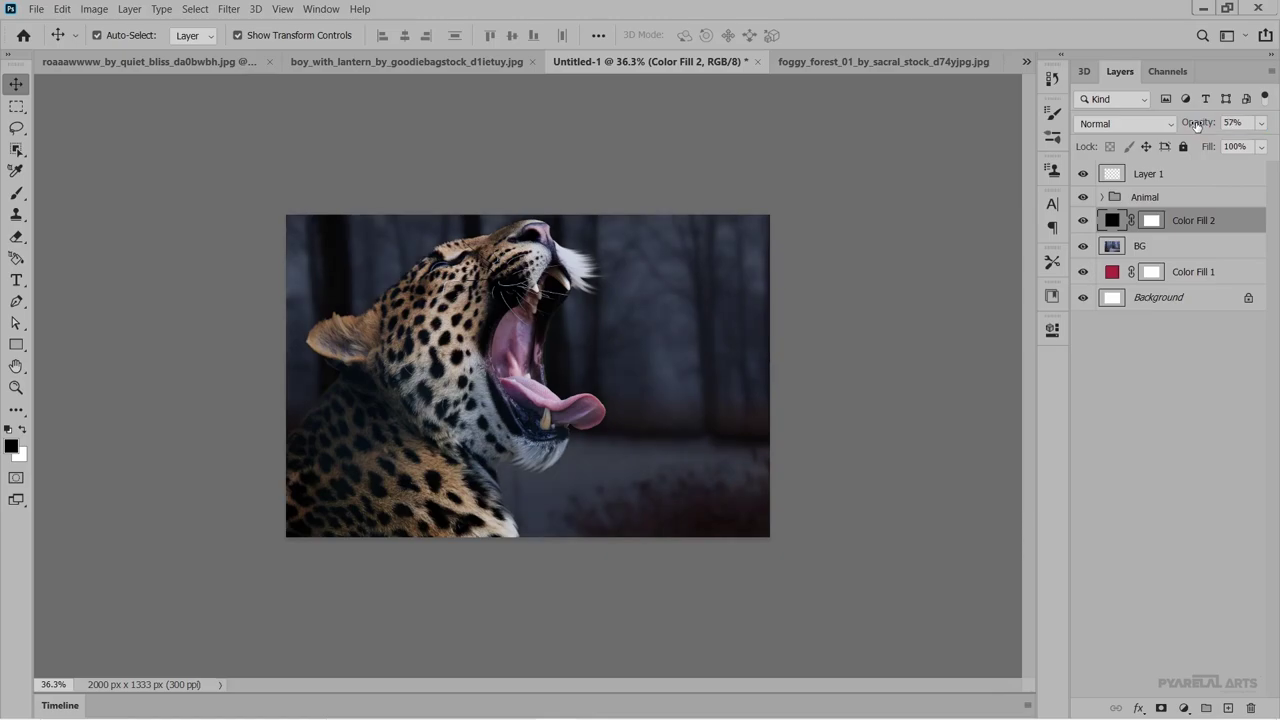
# Target the Color Fill 2 mask with a black brush at 11% opacity.
pyautogui.click(1152, 220)
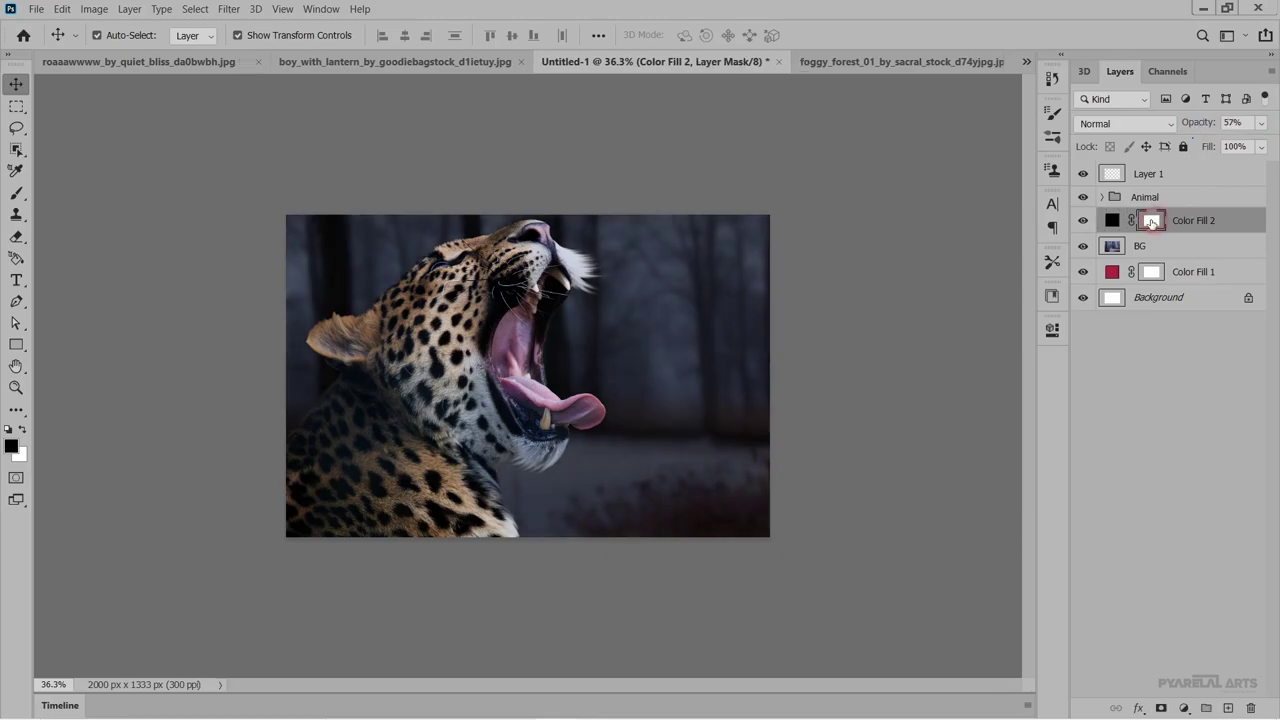
pyautogui.click(16, 193)
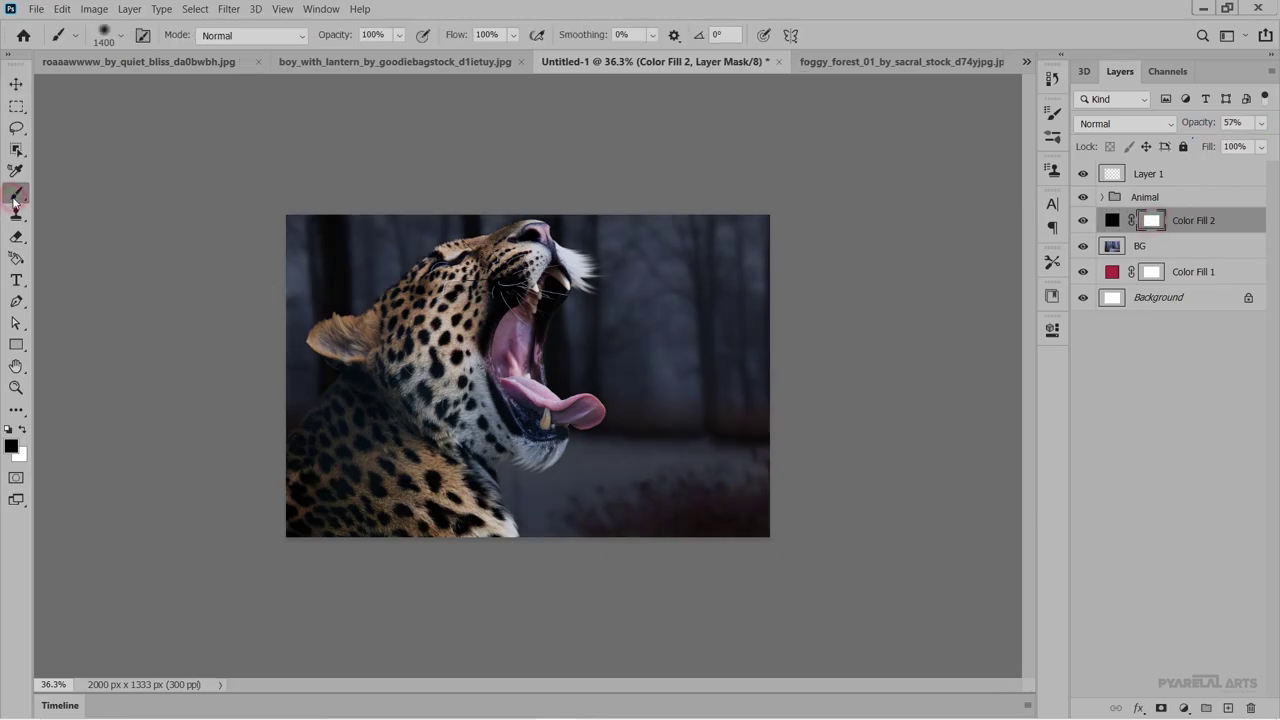
pyautogui.click(592, 370)
pyautogui.hotkey('ctrl', 'z')
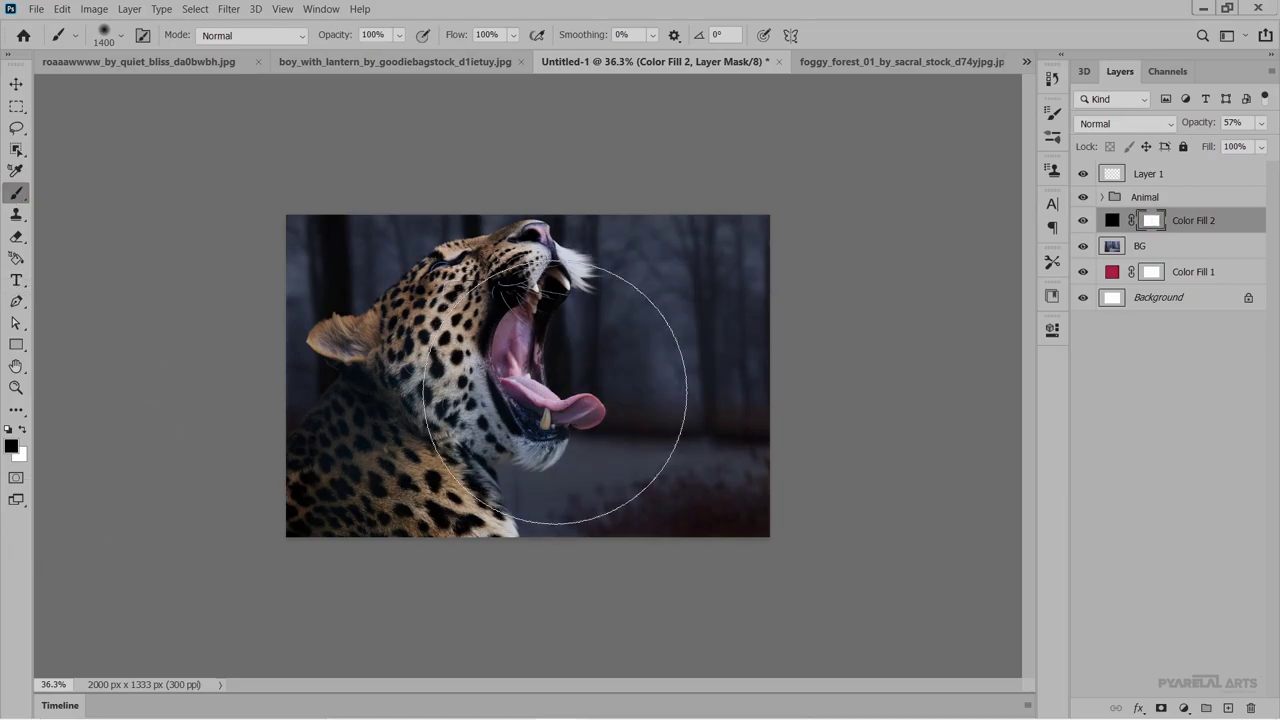
pyautogui.scroll(2, 515, 376)
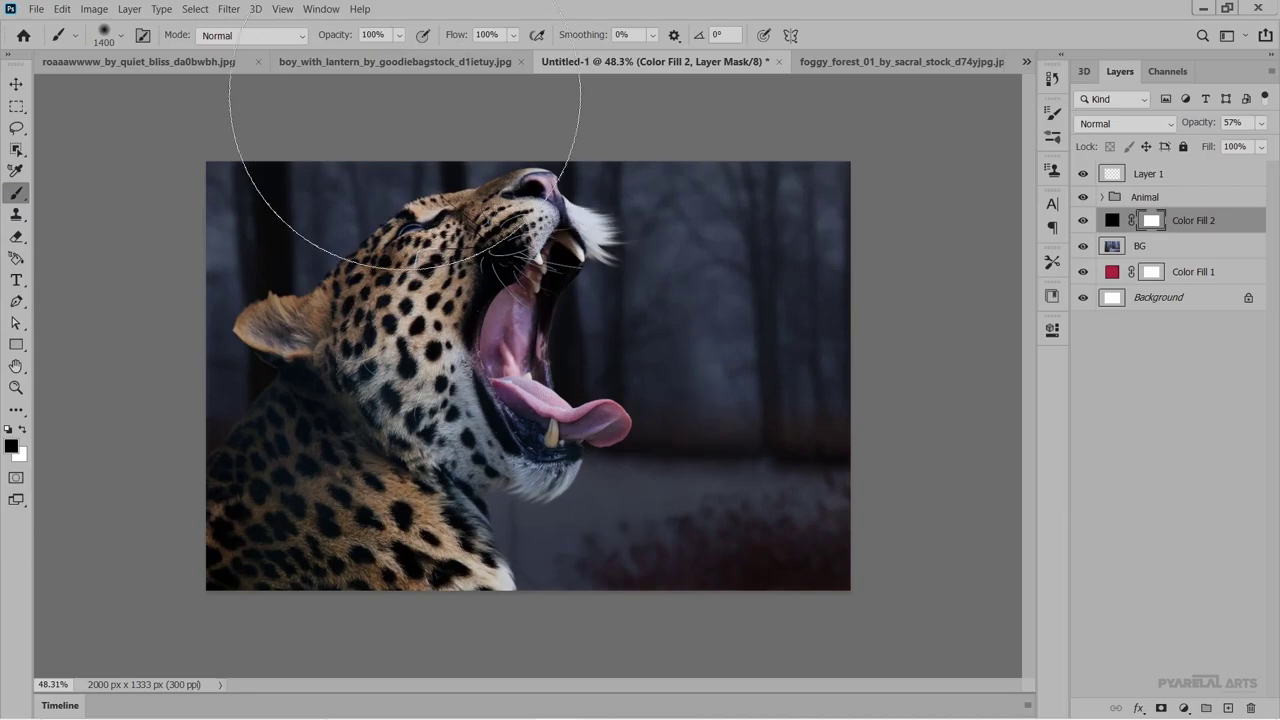
pyautogui.click(331, 38)
pyautogui.moveTo(331, 38); pyautogui.dragTo(264, 44)
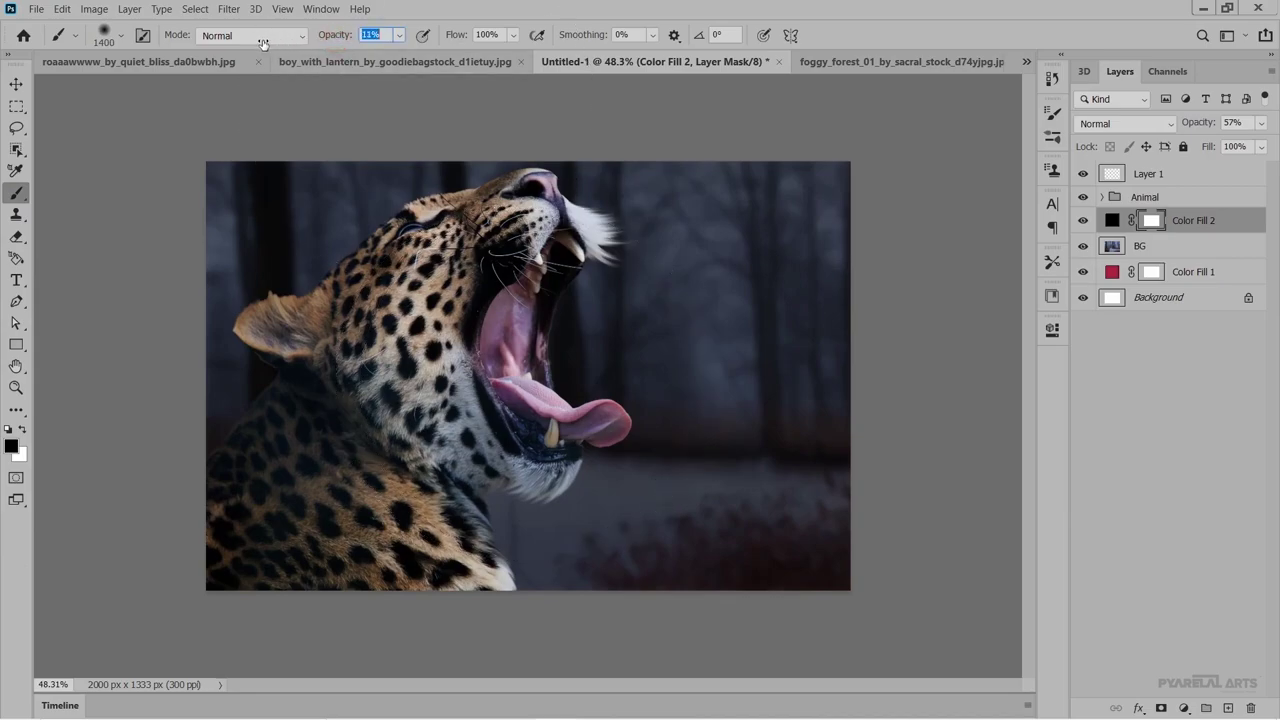
# Softly paint the darkening off the leopard and parts of the forest, then set the fill's opacity to 60%.
pyautogui.moveTo(350, 367)
pyautogui.mouseDown()
pyautogui.moveTo(518, 376)
pyautogui.moveTo(650, 442)
pyautogui.mouseUp()
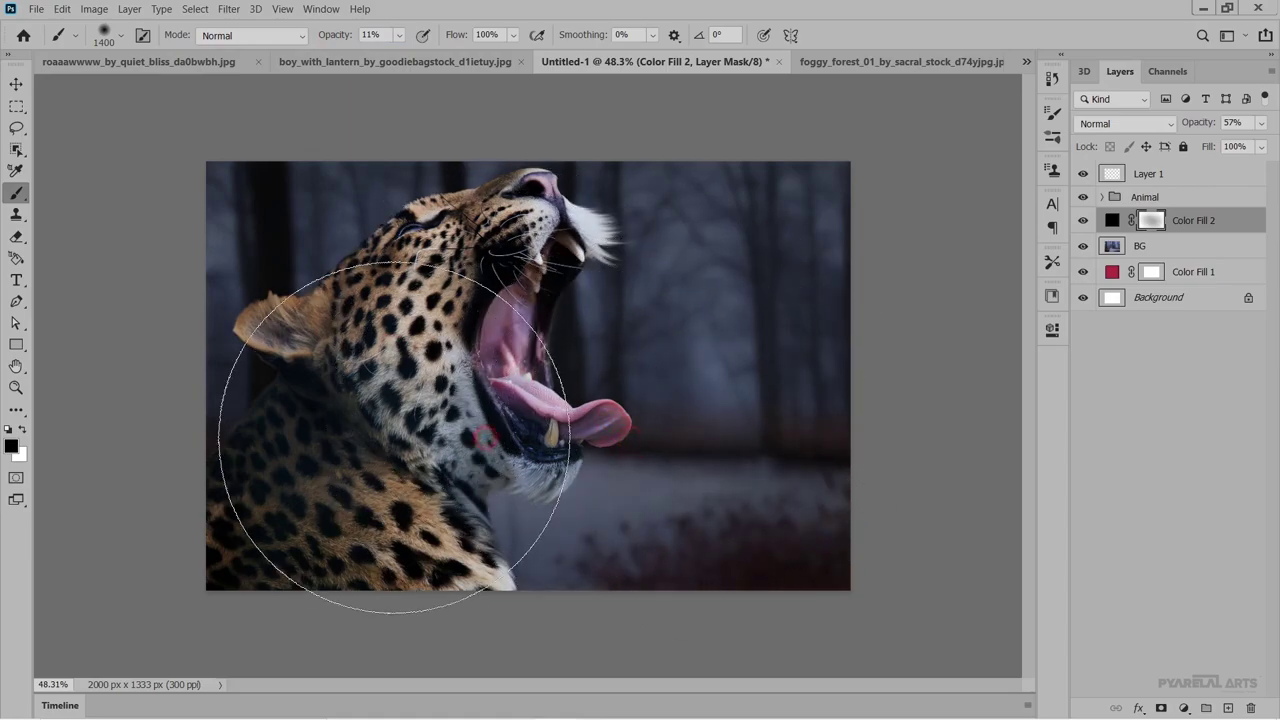
pyautogui.moveTo(571, 444)
pyautogui.mouseDown()
pyautogui.moveTo(680, 444)
pyautogui.moveTo(707, 430)
pyautogui.mouseUp()
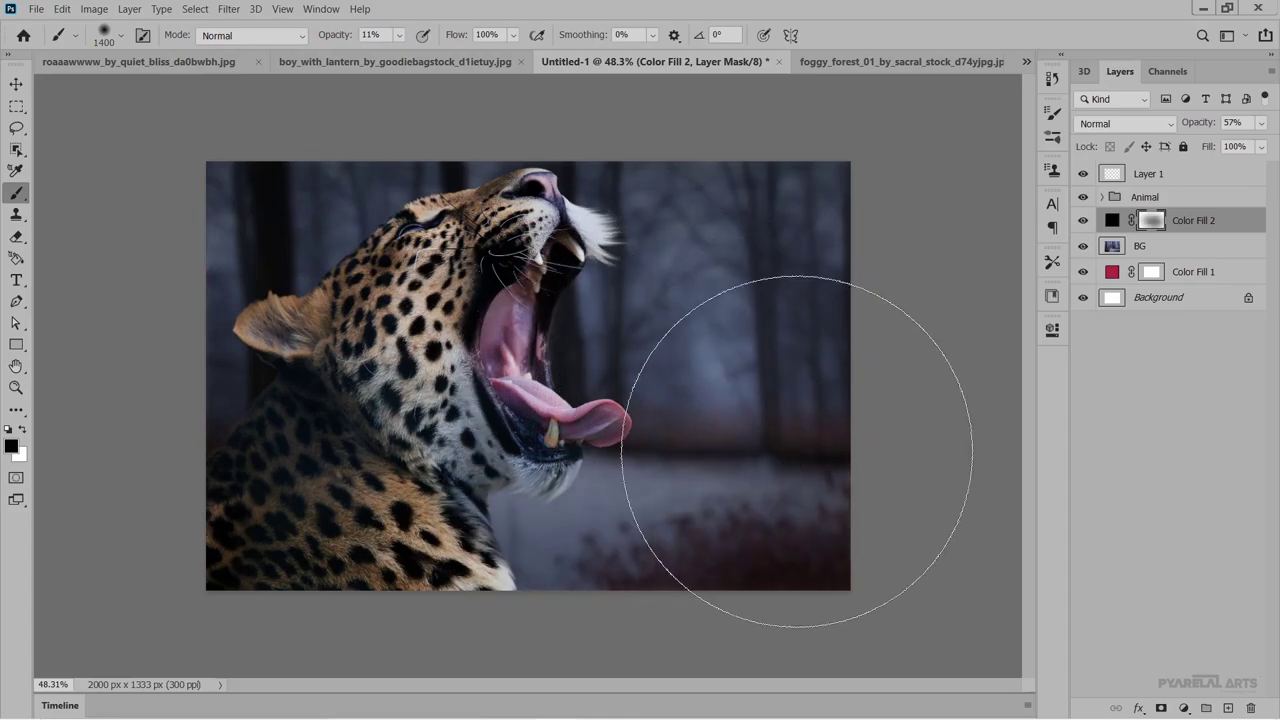
pyautogui.moveTo(707, 430); pyautogui.dragTo(700, 430)
pyautogui.scroll(-1, 695, 434)
pyautogui.scroll(-1, 695, 434)
pyautogui.scroll(1, 689, 429)
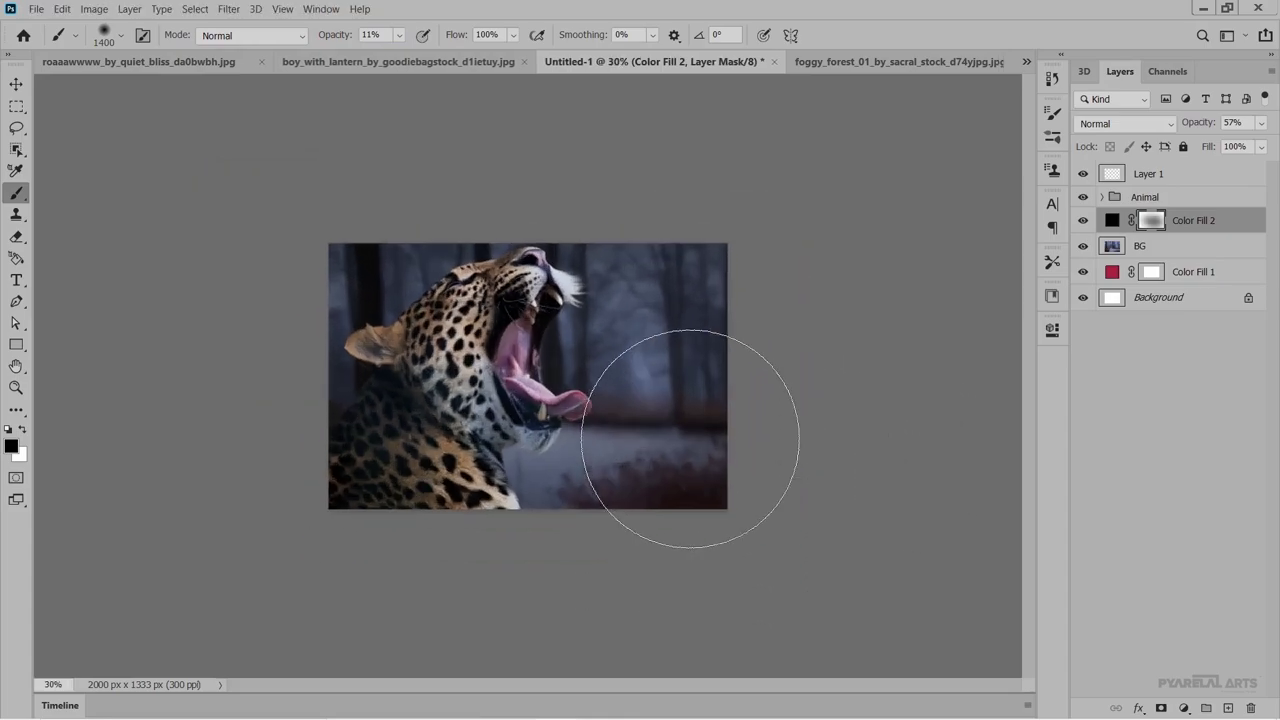
pyautogui.scroll(1, 663, 429)
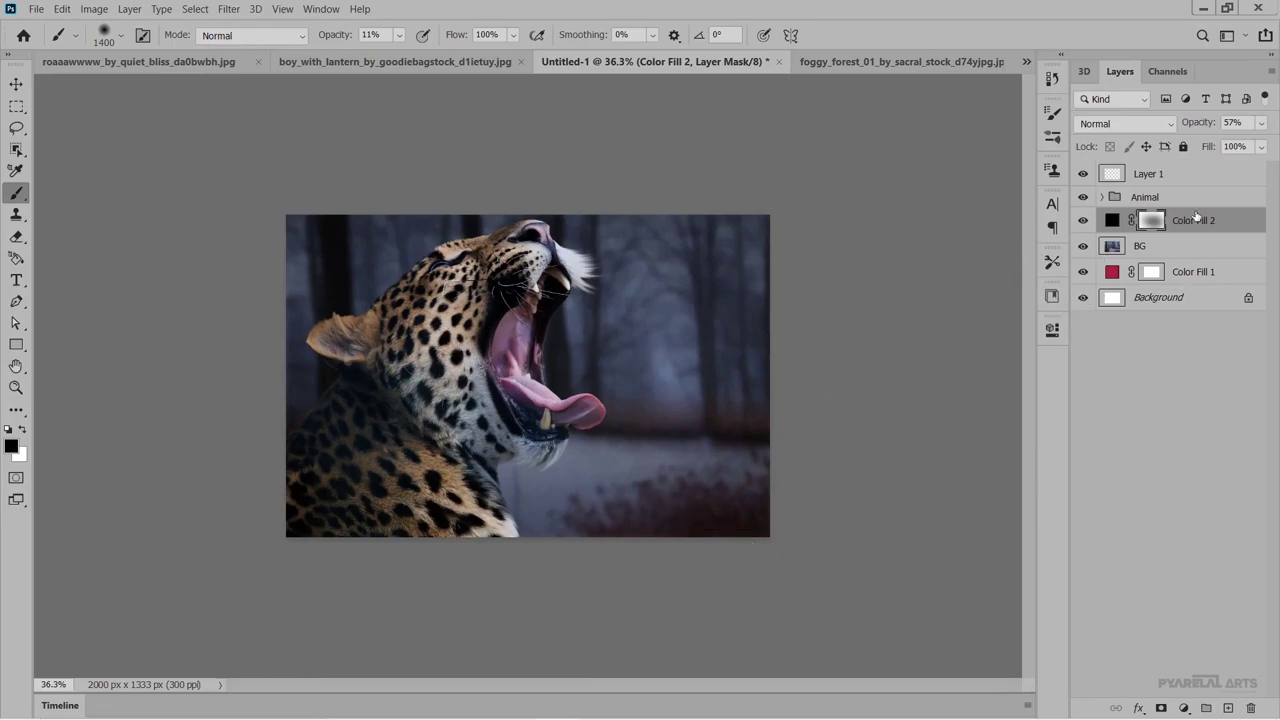
pyautogui.moveTo(1196, 130); pyautogui.dragTo(1199, 126)
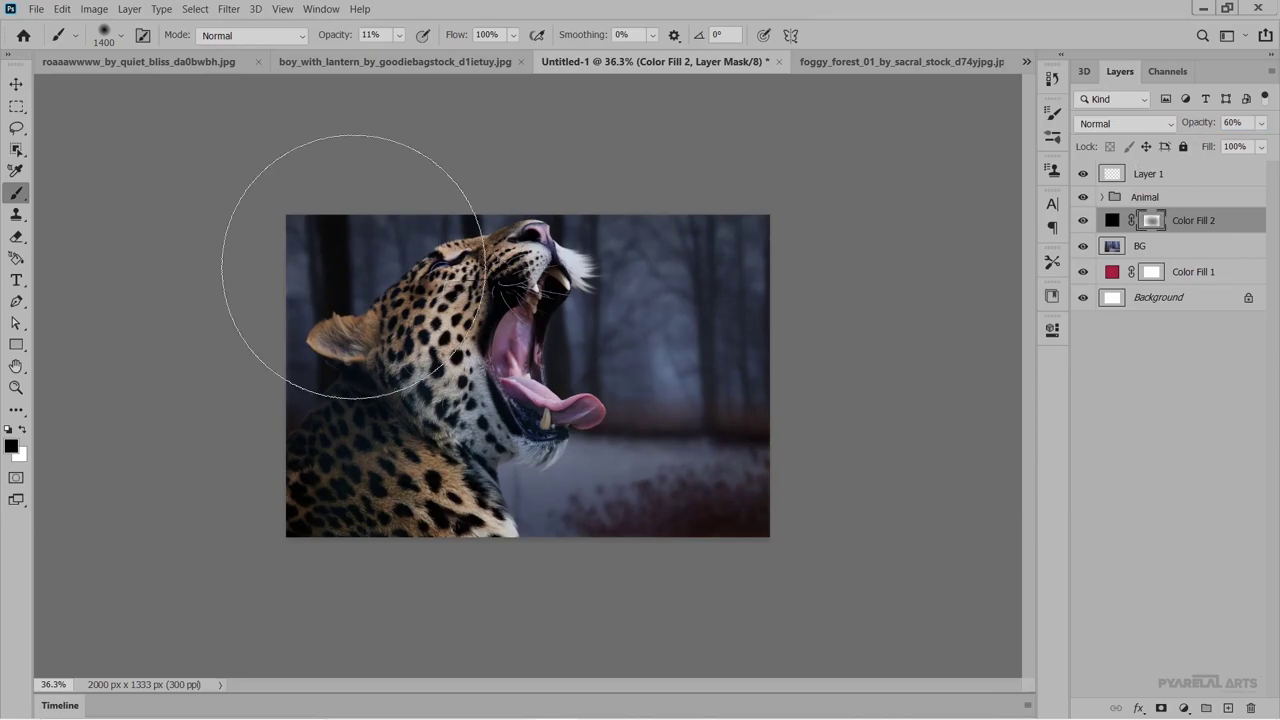
pyautogui.click(16, 84)
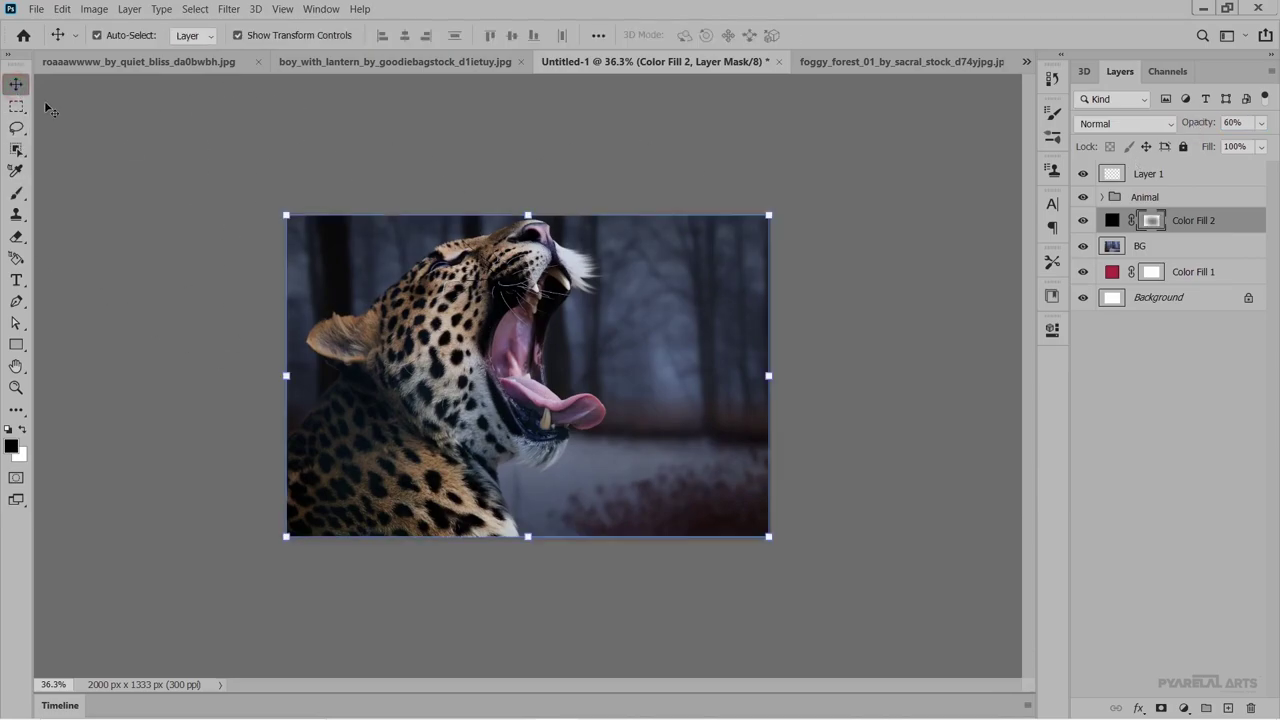
# Select Color Fill 2 and scrub its opacity from 60% up to 80%.
pyautogui.click(1105, 428)
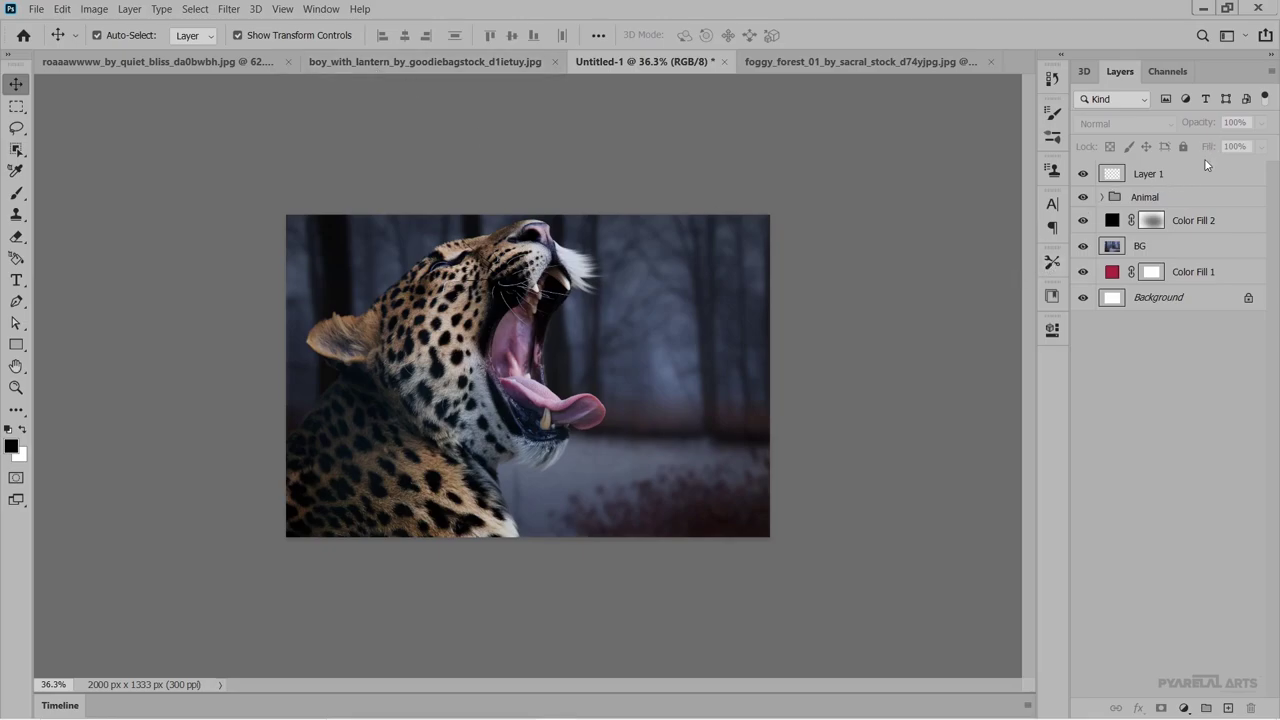
pyautogui.click(1210, 224)
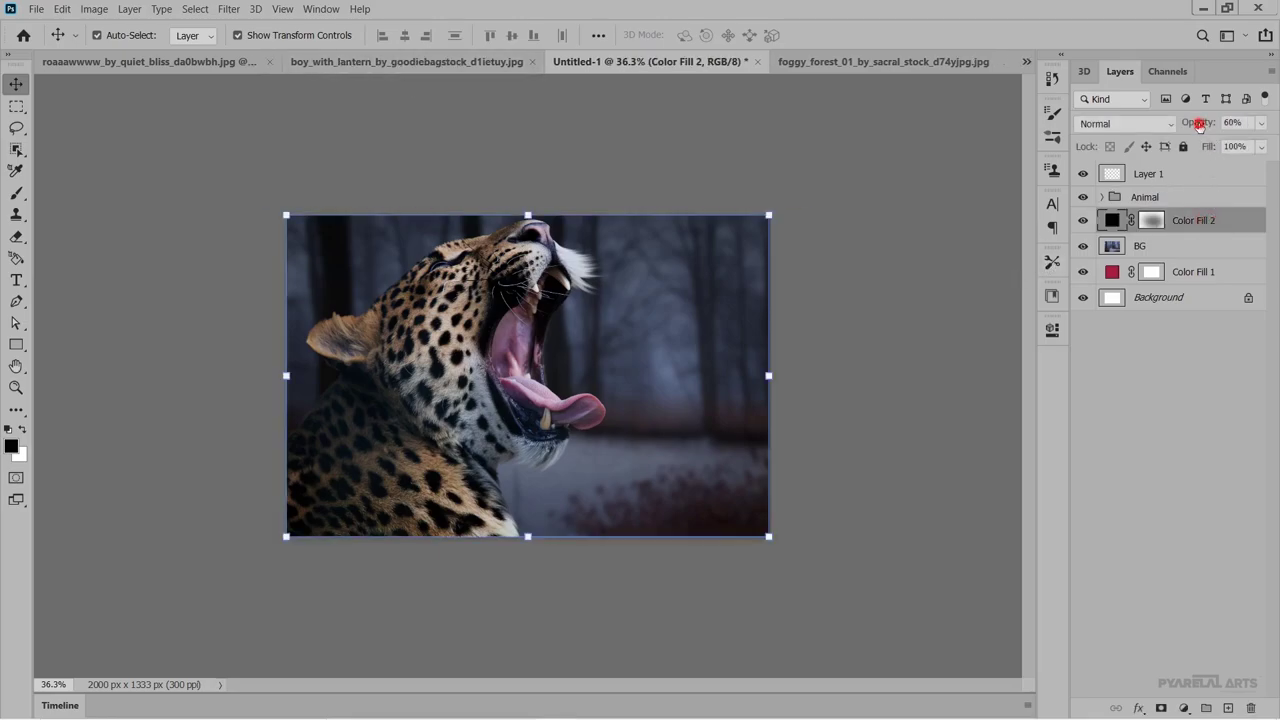
pyautogui.moveTo(1197, 122); pyautogui.dragTo(1204, 124)
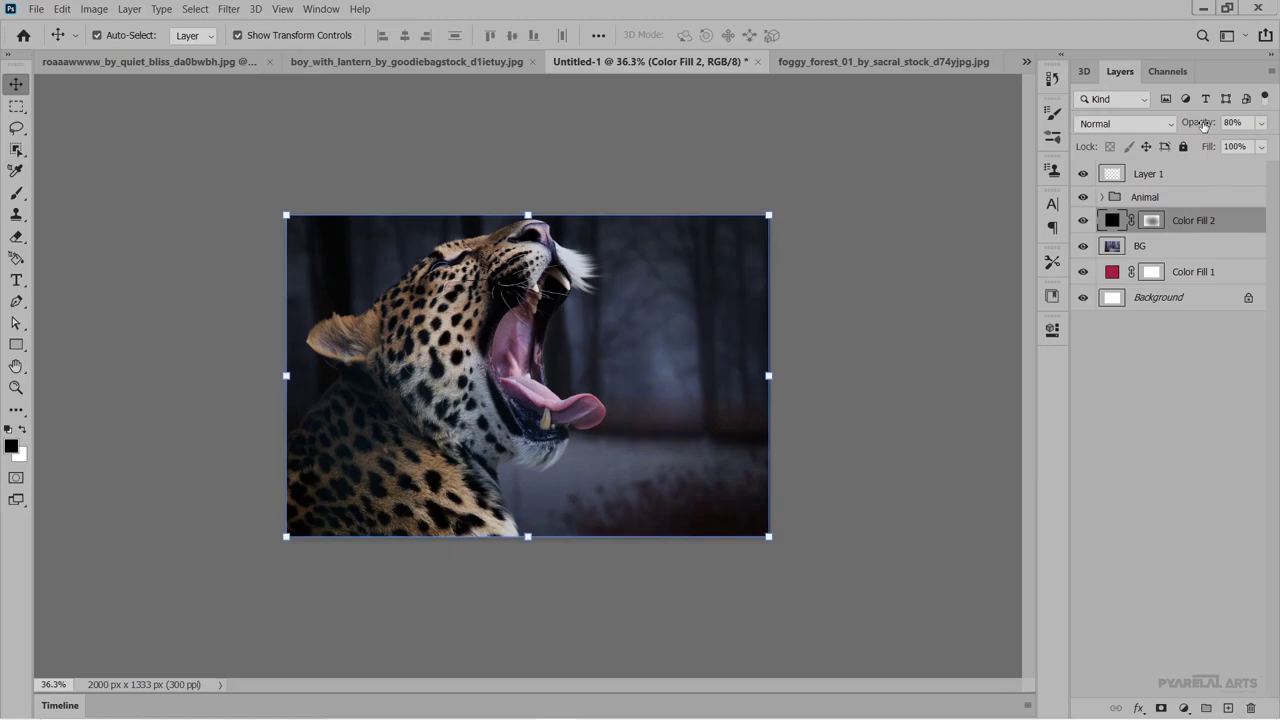
pyautogui.click(1186, 349)
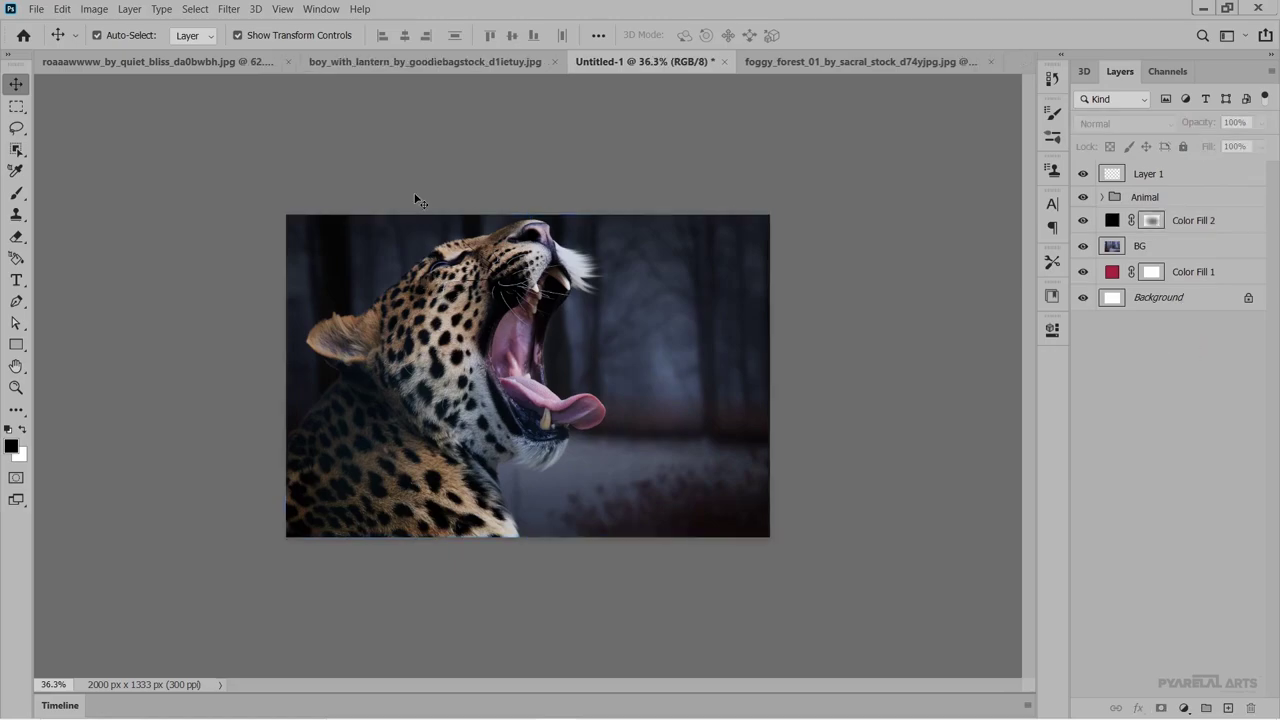
# Drag the boy_with_lantern layer into Untitled-1 and shrink it roughly.
pyautogui.click(457, 62)
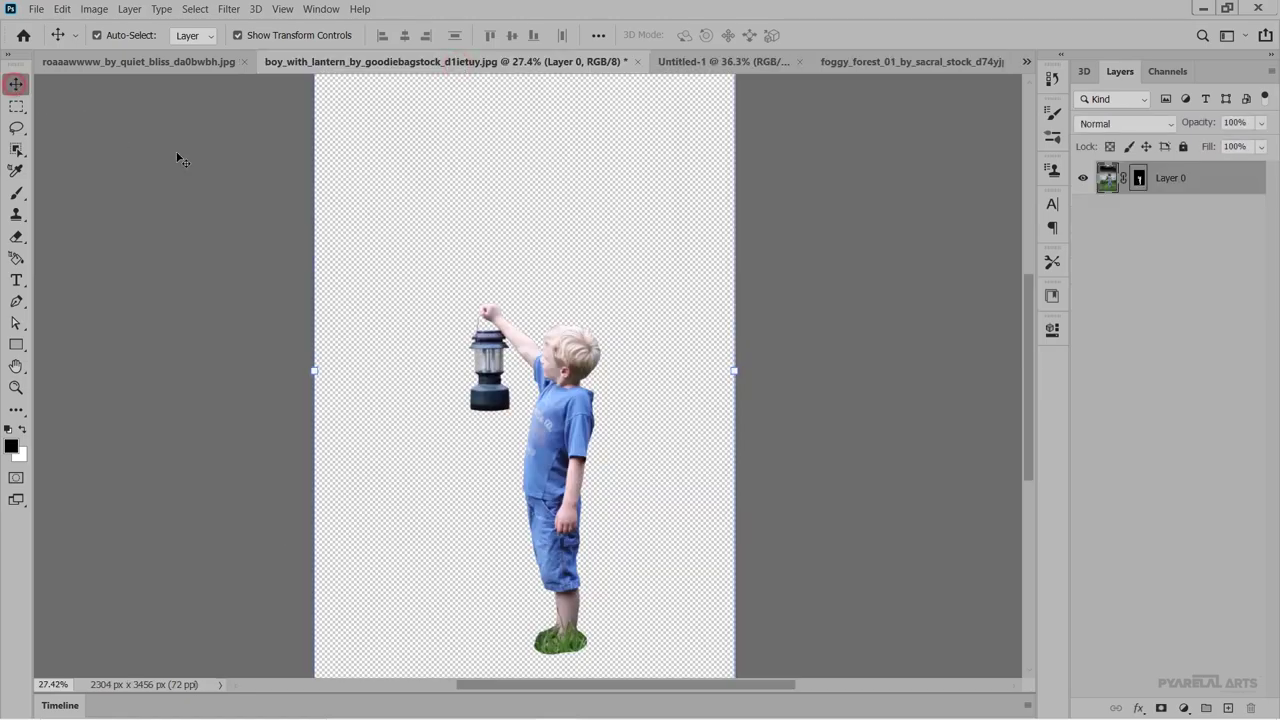
pyautogui.moveTo(554, 410); pyautogui.dragTo(712, 64)
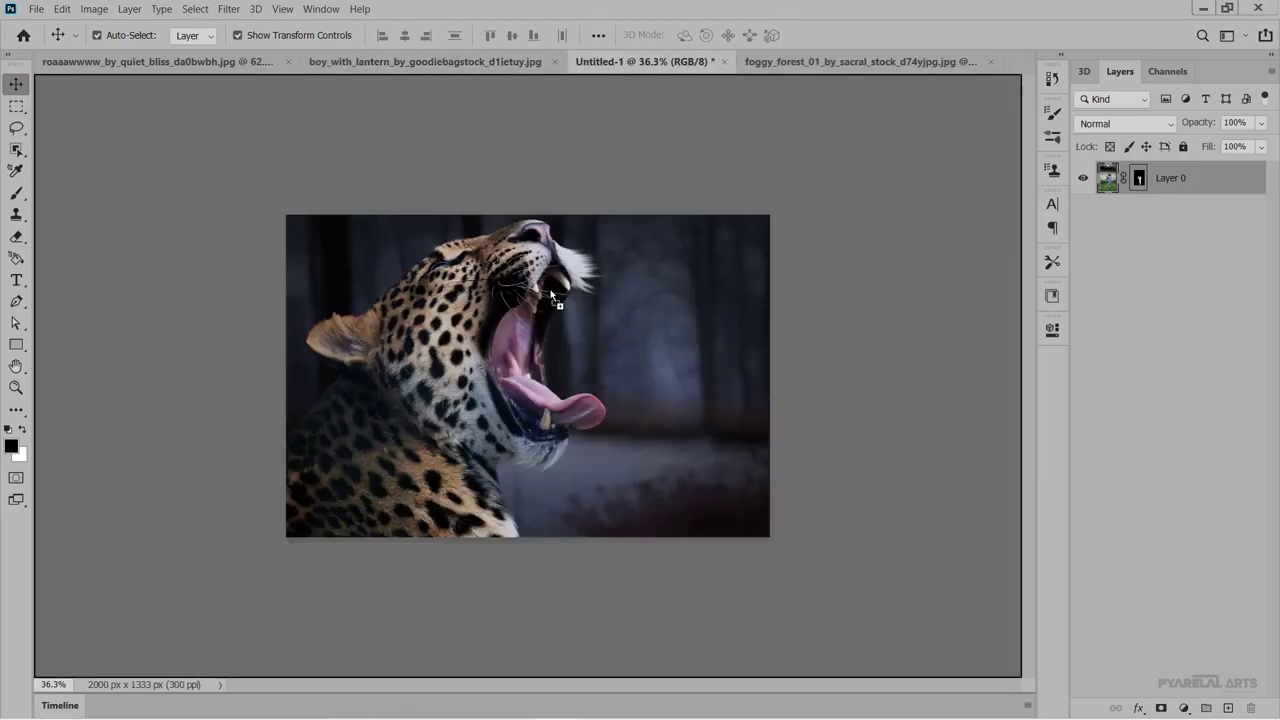
pyautogui.moveTo(712, 64); pyautogui.dragTo(545, 325)
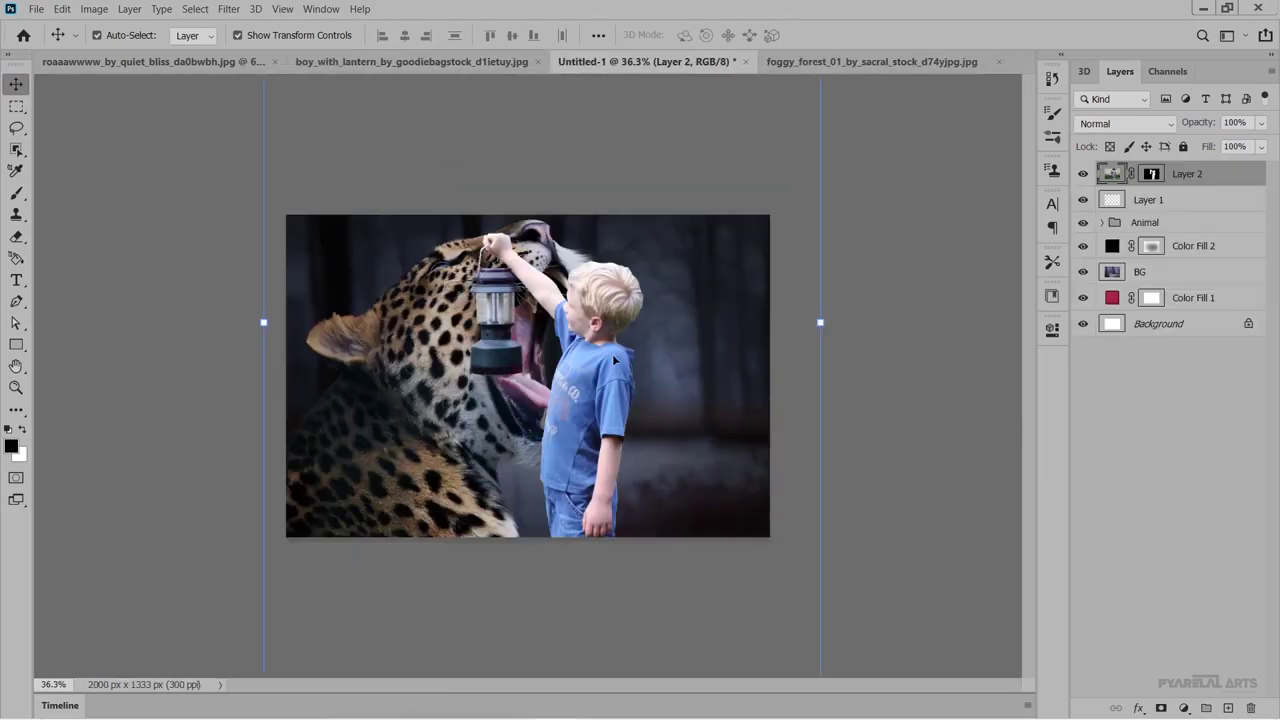
pyautogui.scroll(-5, 549, 300)
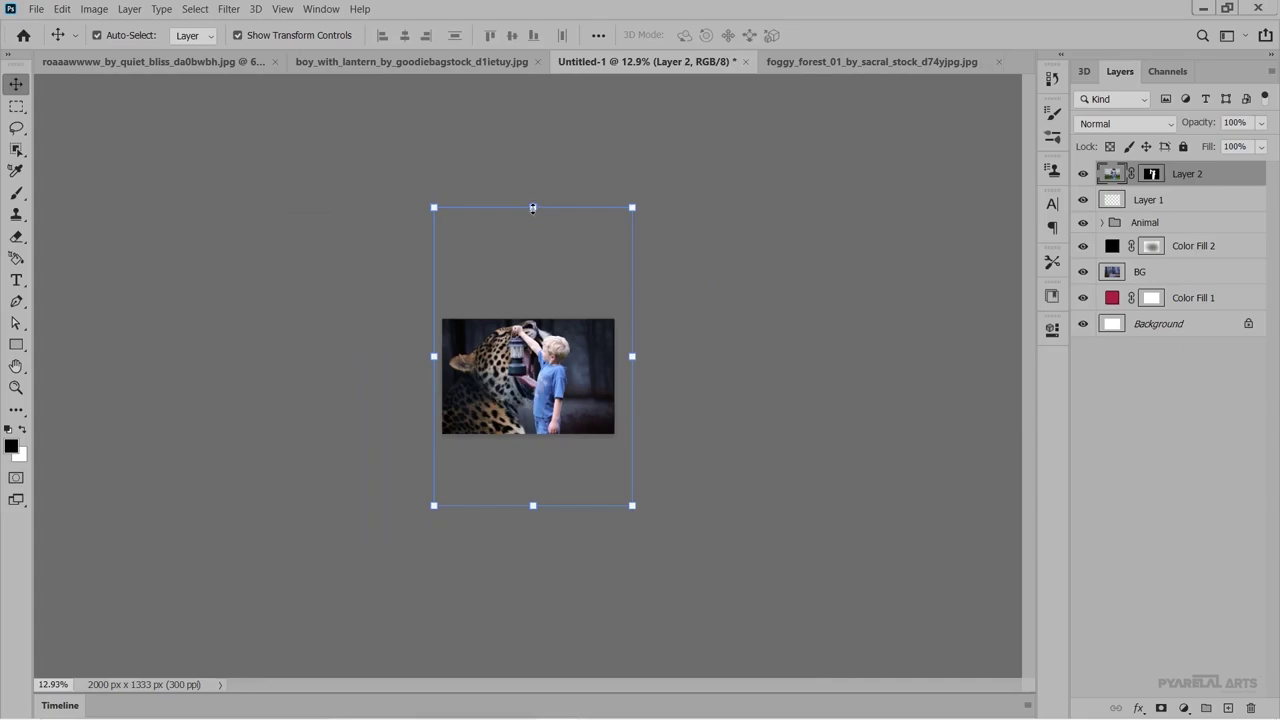
pyautogui.moveTo(533, 208); pyautogui.dragTo(533, 322)
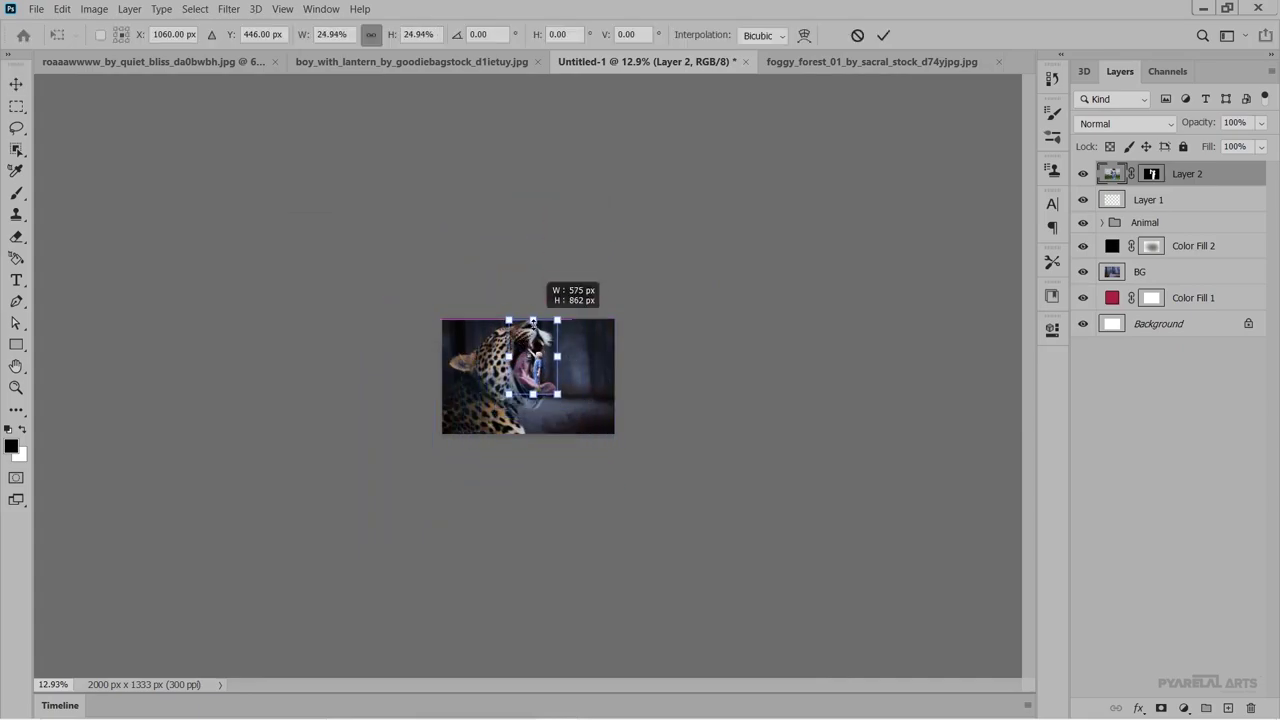
pyautogui.click(883, 35)
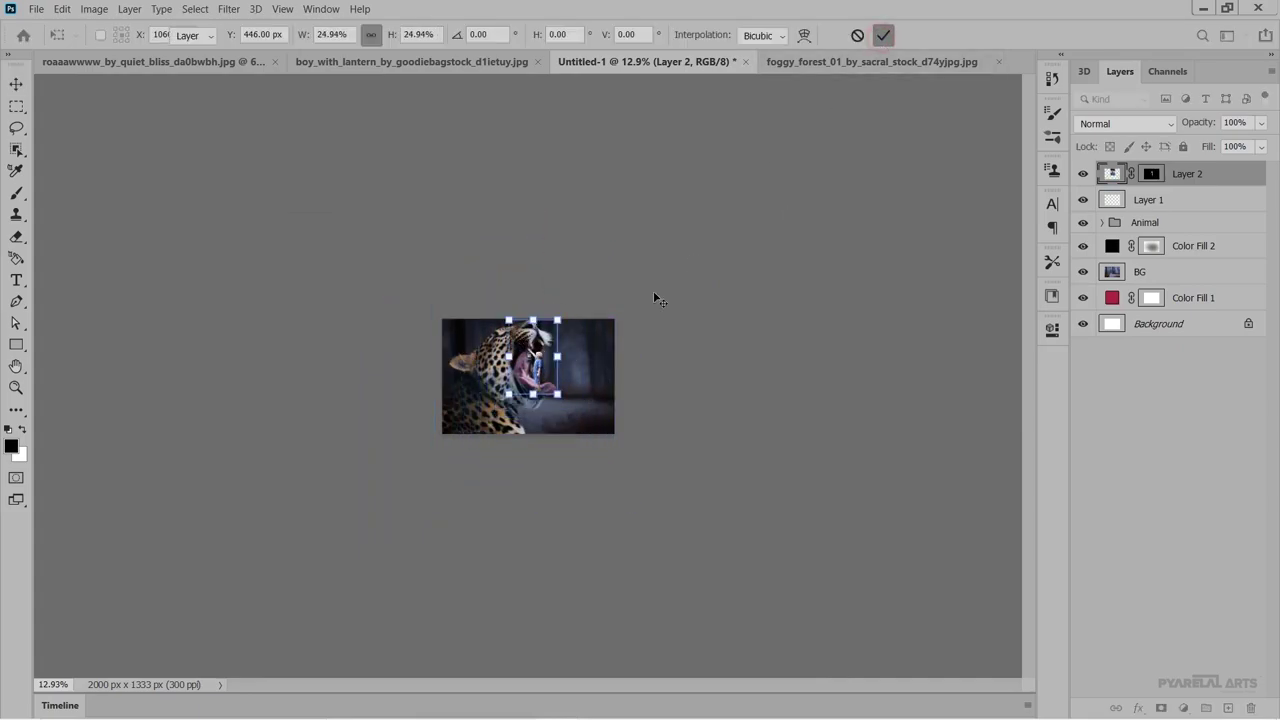
# Scale the boy to 64.53% and place him on the leopard's tongue.
pyautogui.hotkey('ctrl', '0')
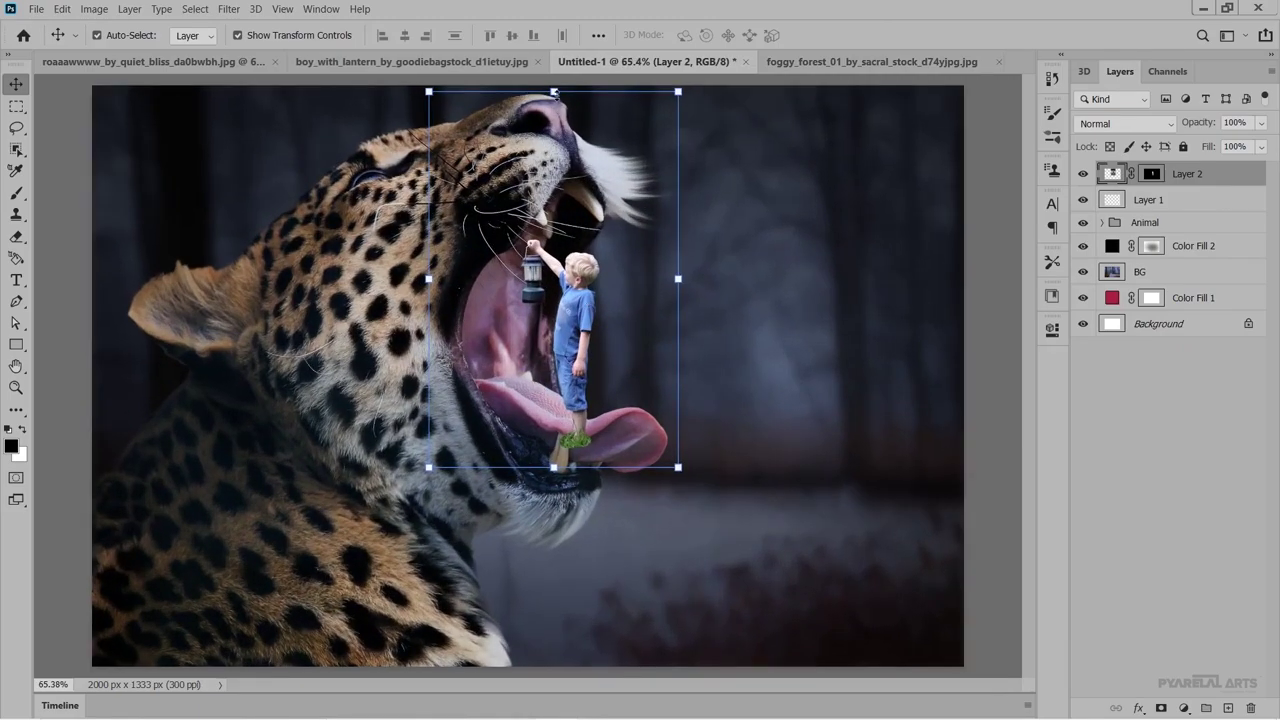
pyautogui.moveTo(553, 91); pyautogui.dragTo(554, 128)
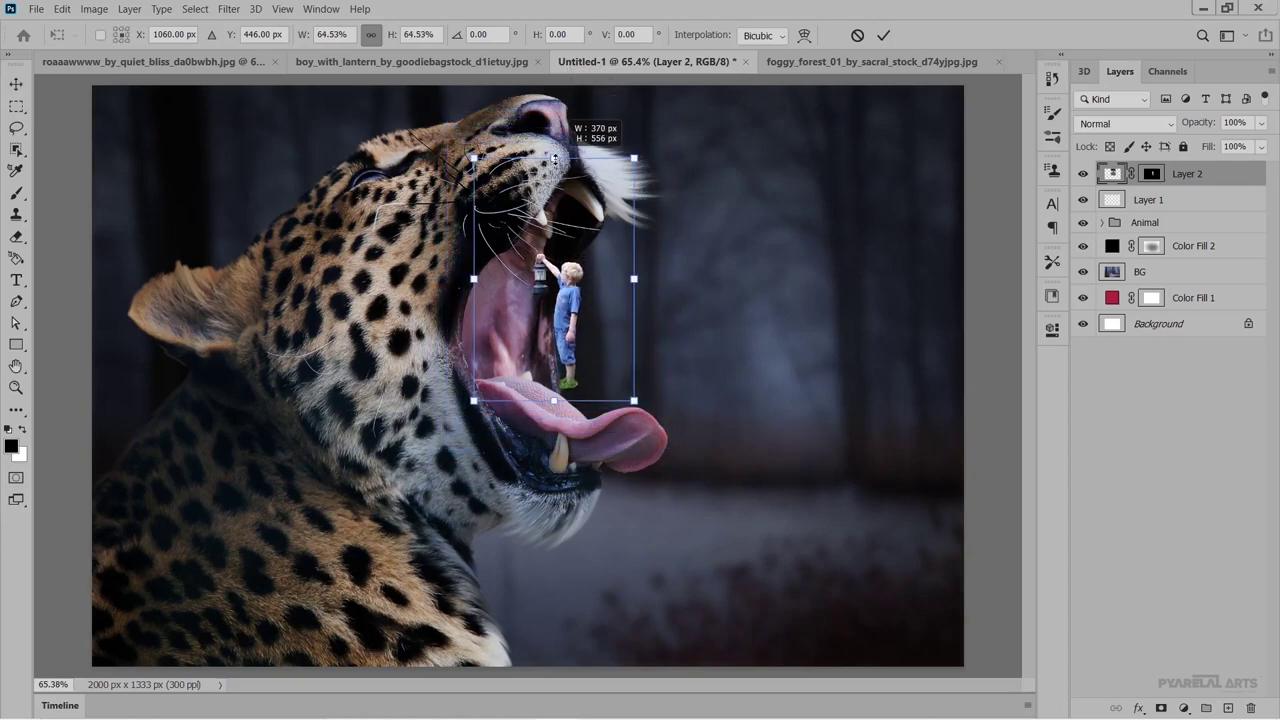
pyautogui.moveTo(554, 128); pyautogui.dragTo(554, 157)
pyautogui.moveTo(571, 316)
pyautogui.mouseDown()
pyautogui.moveTo(610, 348)
pyautogui.moveTo(582, 363)
pyautogui.mouseUp()
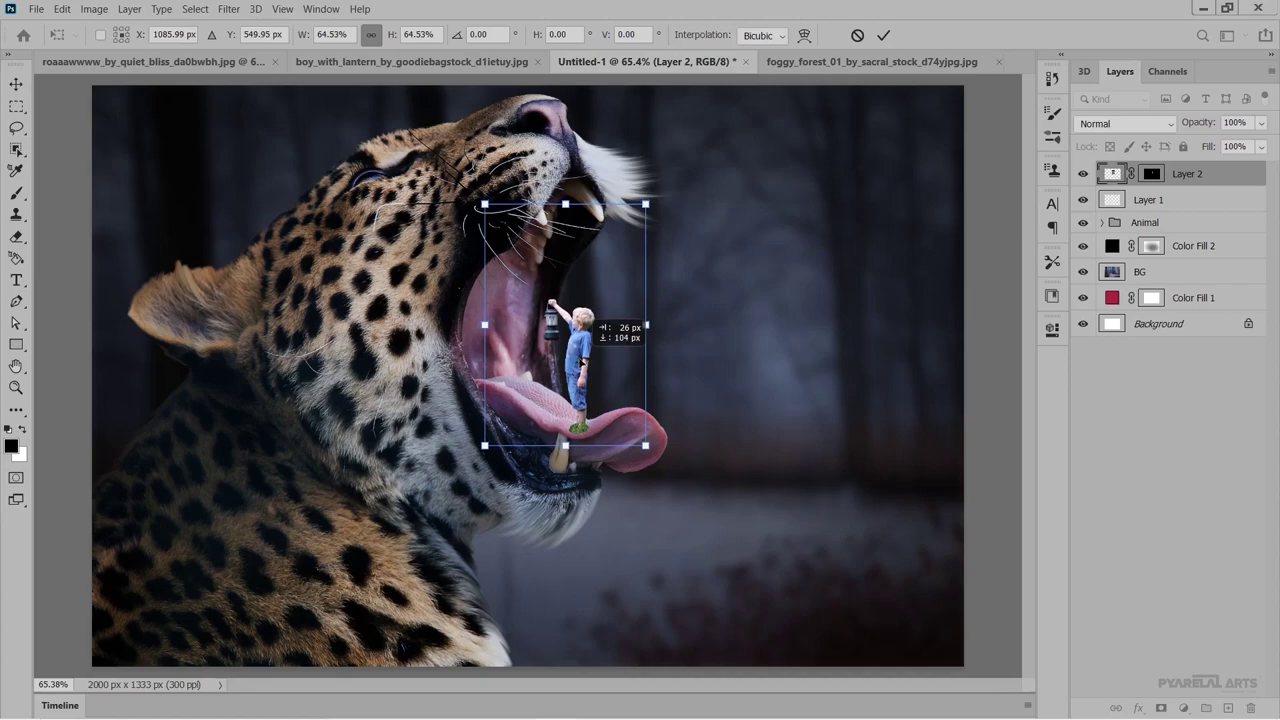
pyautogui.click(884, 36)
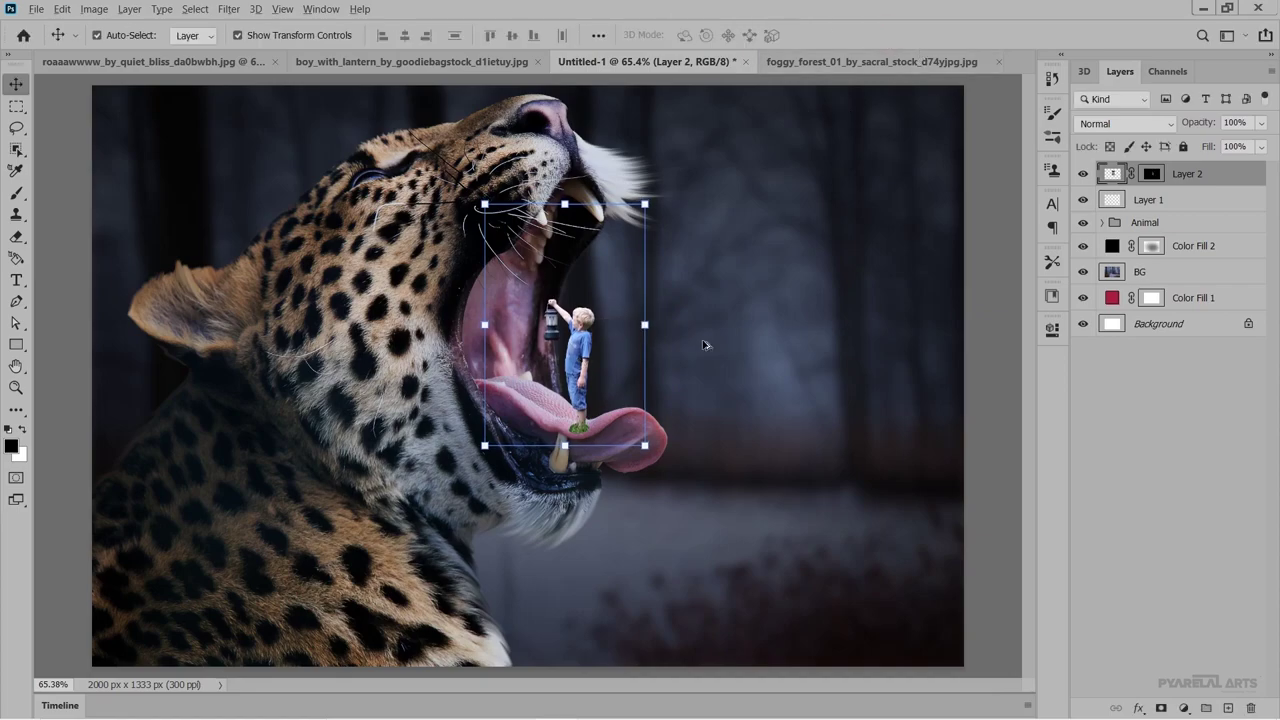
# Apply the boy's existing layer mask and add a fresh mask to Layer 2.
pyautogui.hotkey('ctrl', '-')
pyautogui.hotkey('ctrl', '-')
pyautogui.hotkey('ctrl', '+')
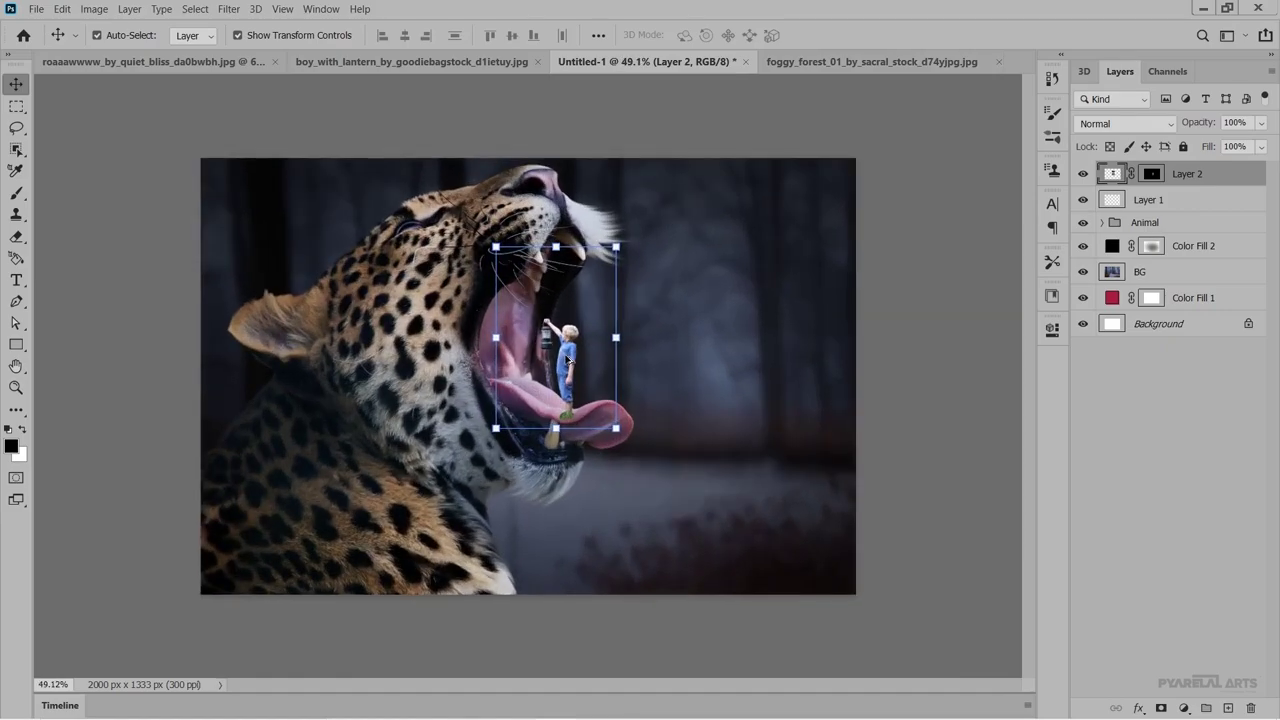
pyautogui.scroll(2, 567, 360)
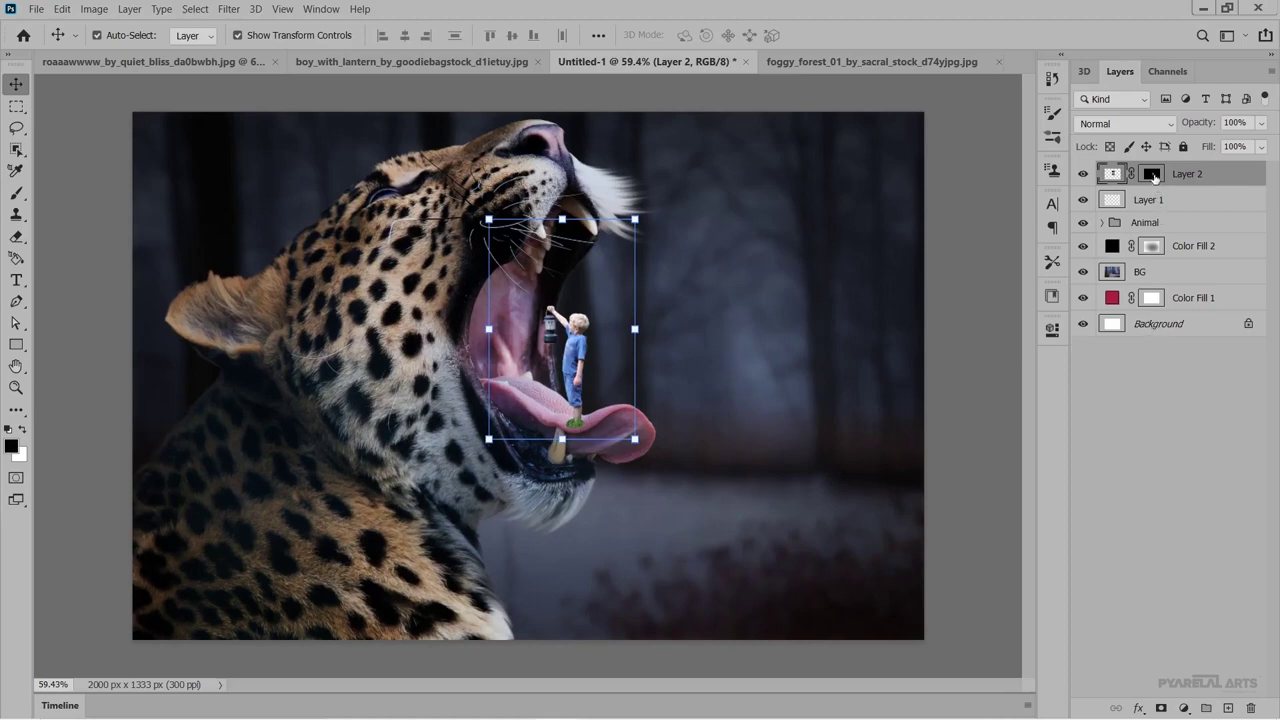
pyautogui.rightClick(1153, 176)
pyautogui.click(1163, 221)
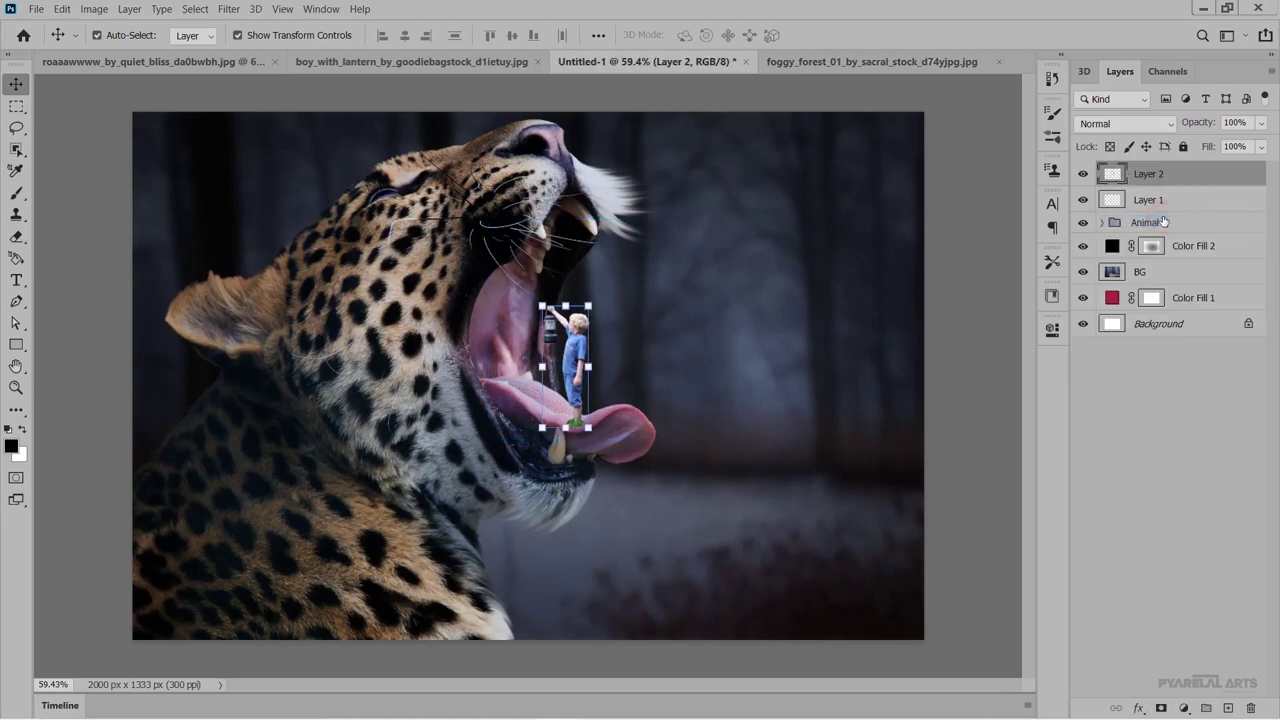
pyautogui.click(1161, 708)
# With a small 100% opacity brush, mask out the grass under the boy's feet.
pyautogui.click(16, 192)
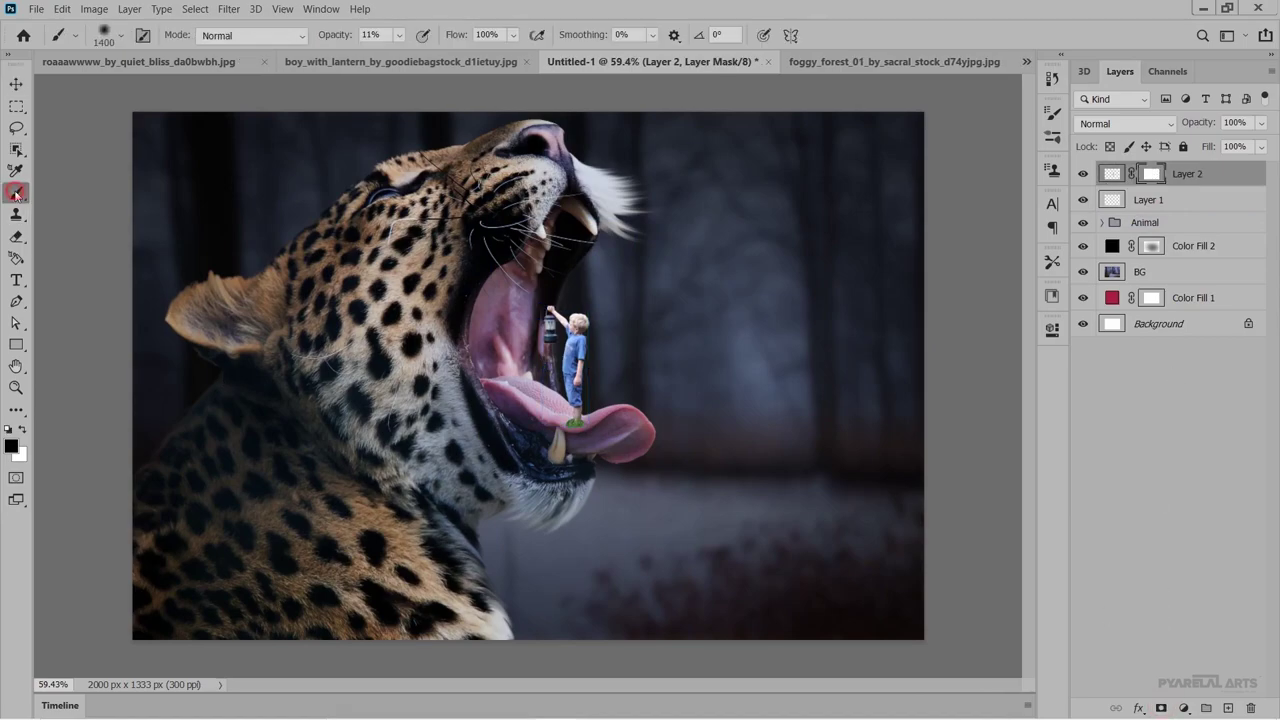
pyautogui.scroll(2, 567, 425)
pyautogui.scroll(3, 566, 424)
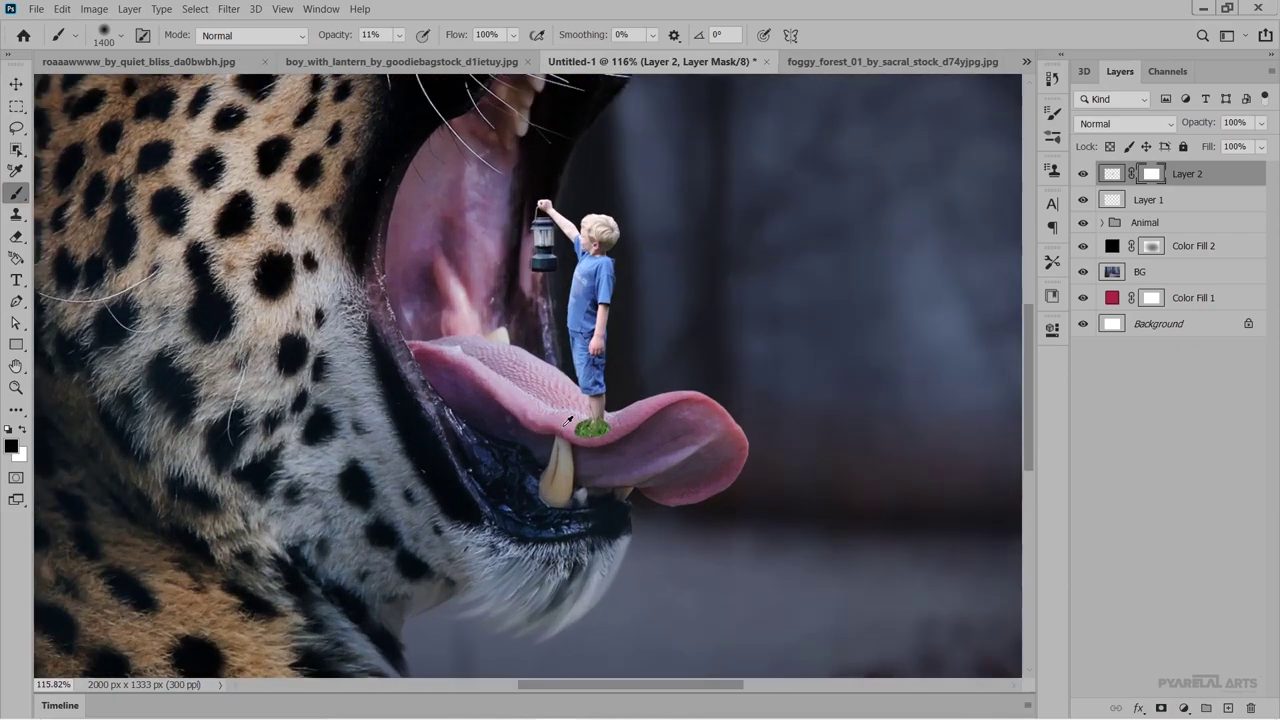
pyautogui.scroll(2, 612, 419)
pyautogui.press('[')
pyautogui.press('[')
pyautogui.press('[')
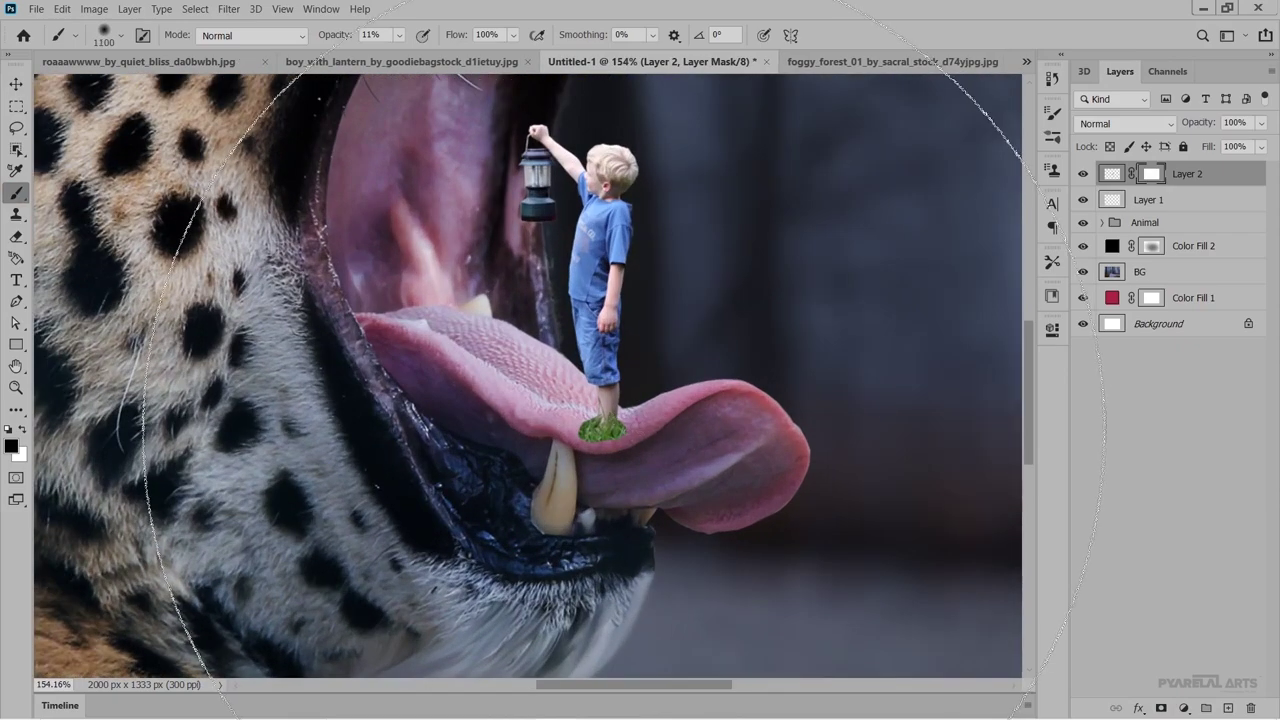
pyautogui.press('[')
pyautogui.press('[')
pyautogui.press('[')
pyautogui.press('[')
pyautogui.press('[')
pyautogui.press('[')
pyautogui.press('[')
pyautogui.press('[')
pyautogui.press('[')
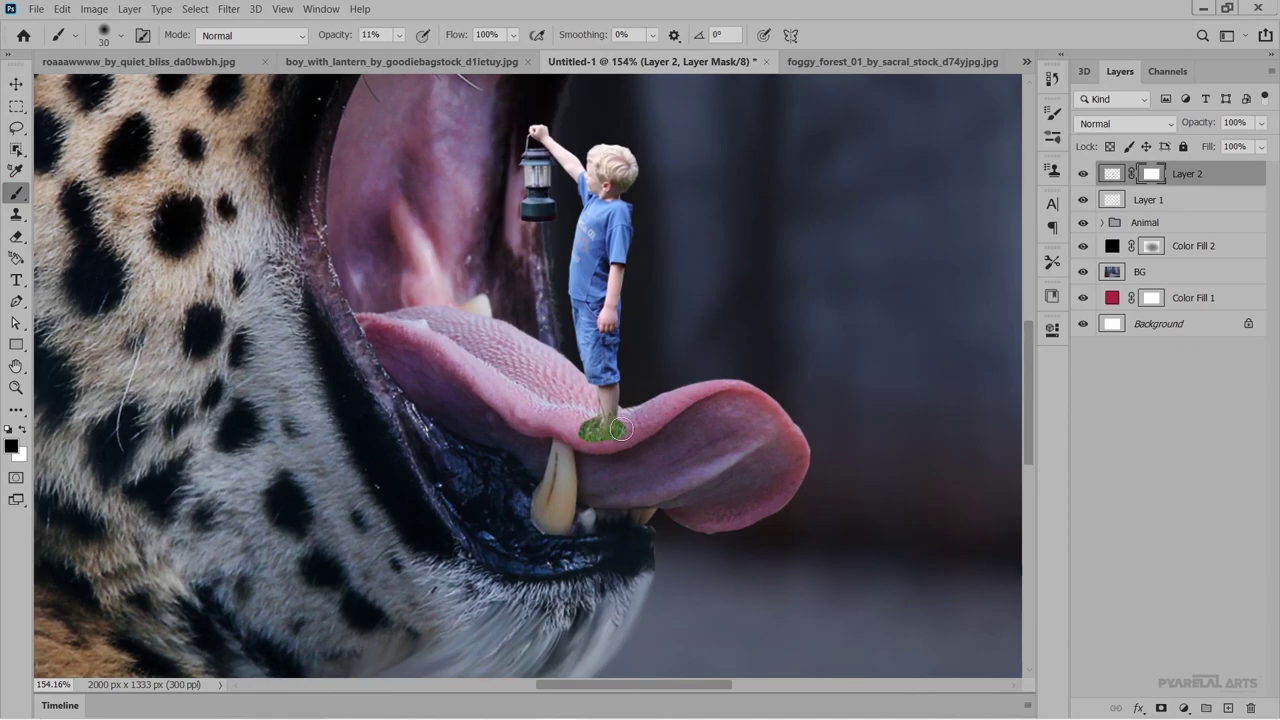
pyautogui.moveTo(337, 39); pyautogui.dragTo(592, 39)
pyautogui.moveTo(594, 437); pyautogui.dragTo(628, 436)
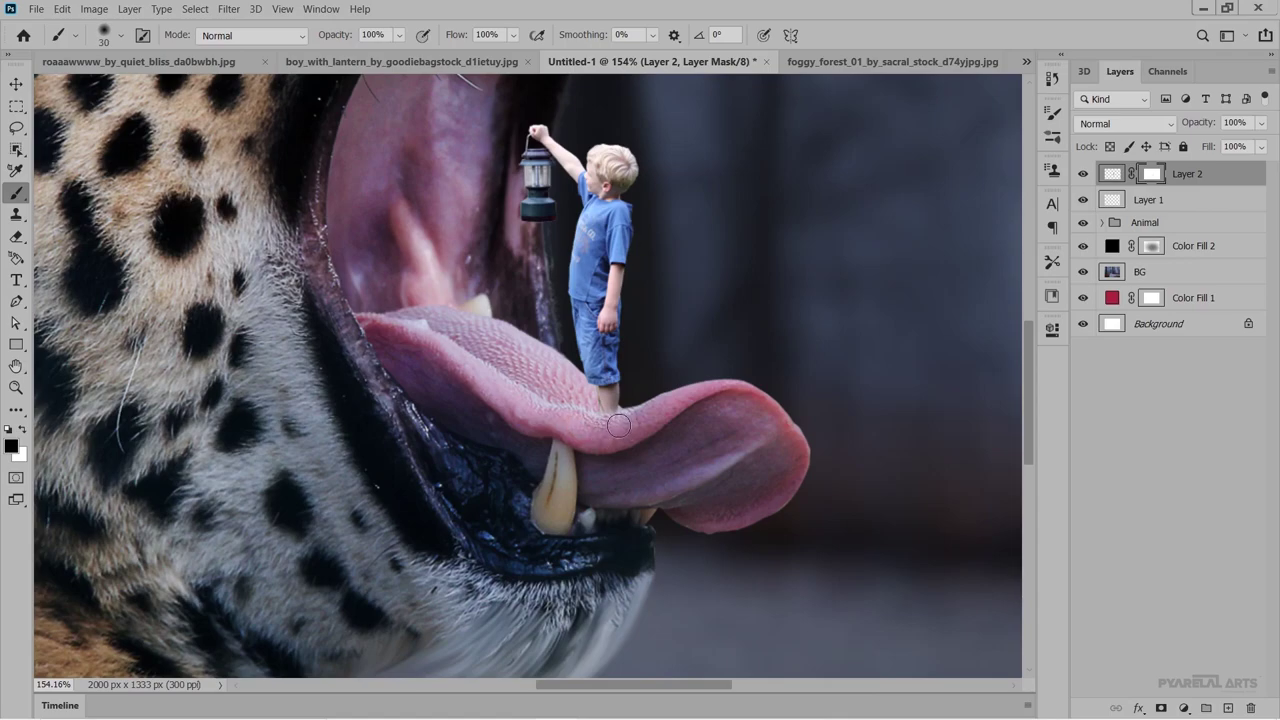
pyautogui.hotkey('ctrl', '-')
pyautogui.hotkey('ctrl', '-')
pyautogui.hotkey('ctrl', '-')
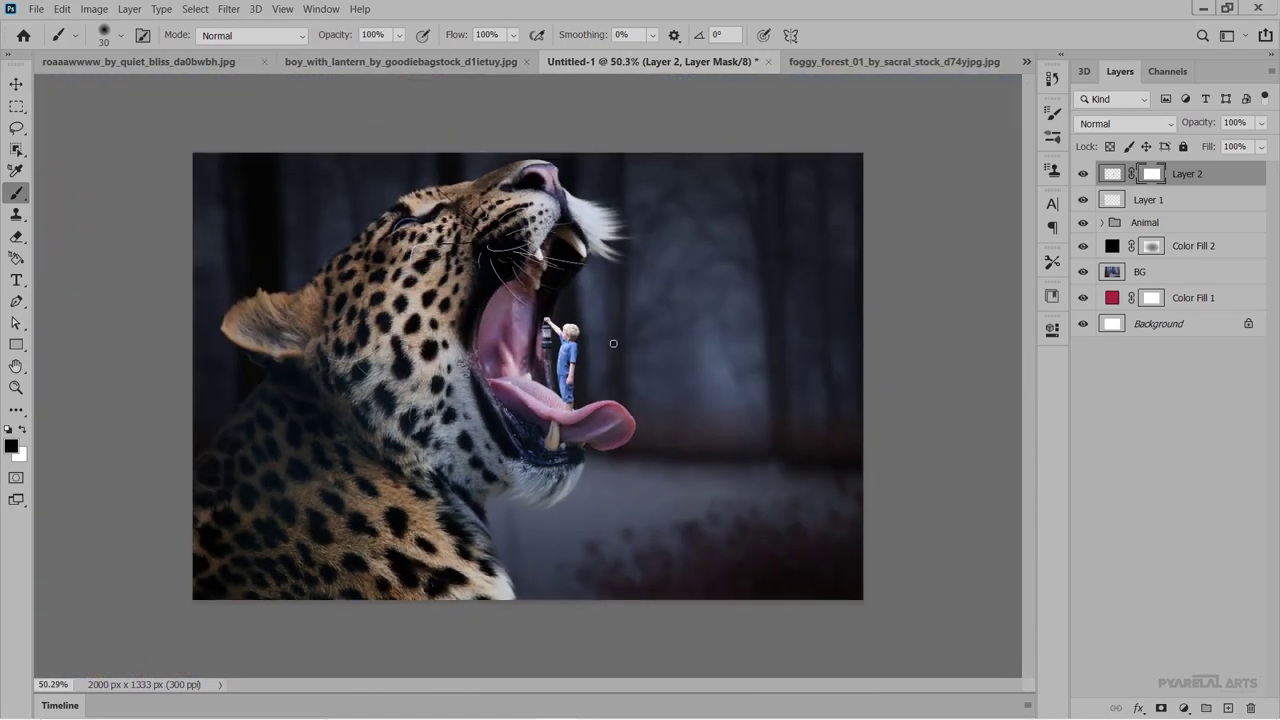
pyautogui.hotkey('ctrl', '0')
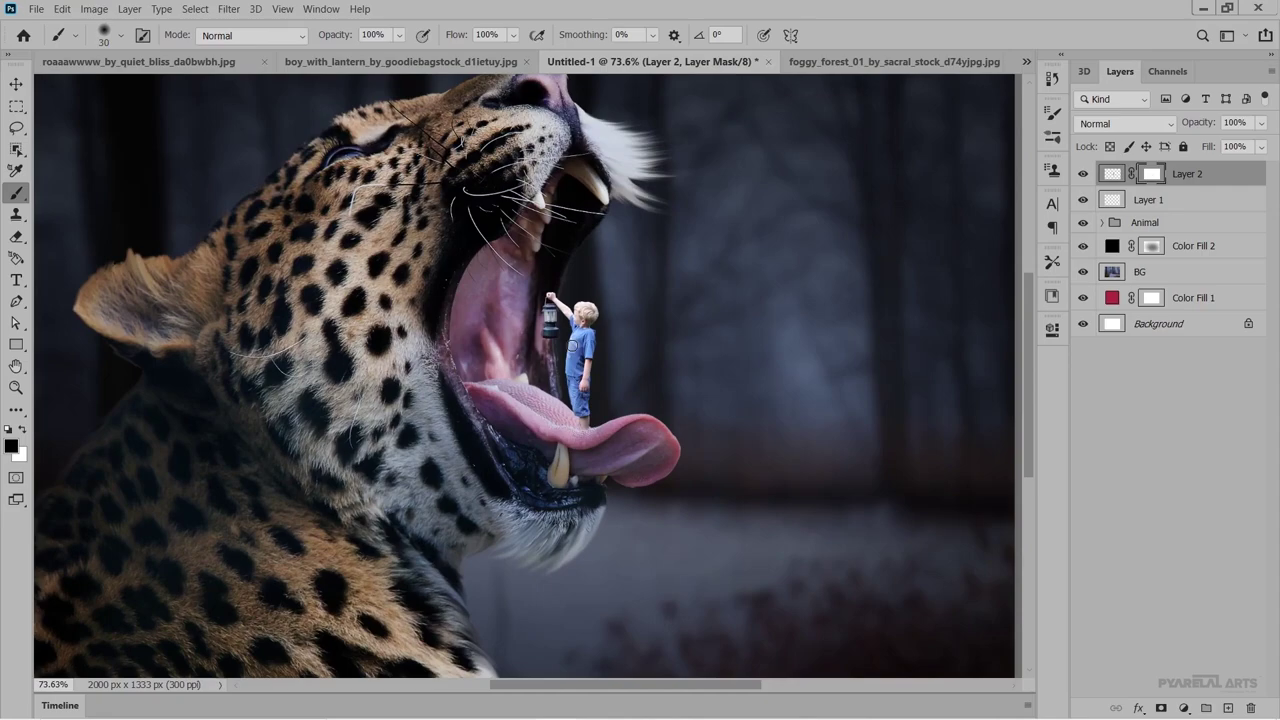
pyautogui.scroll(-2, 666, 335)
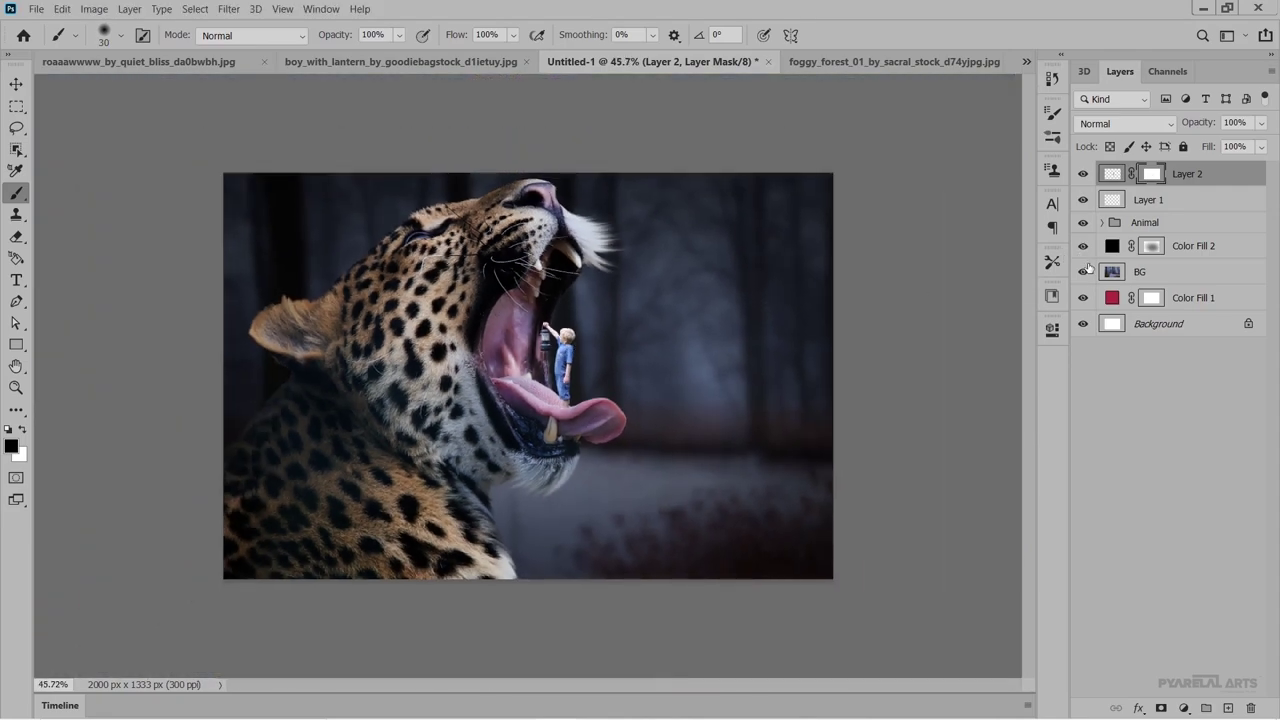
# Add Layer 3 above Color Balance 2 in the Animal group, clipped to the leopard.
pyautogui.click(1155, 222)
pyautogui.click(1102, 222)
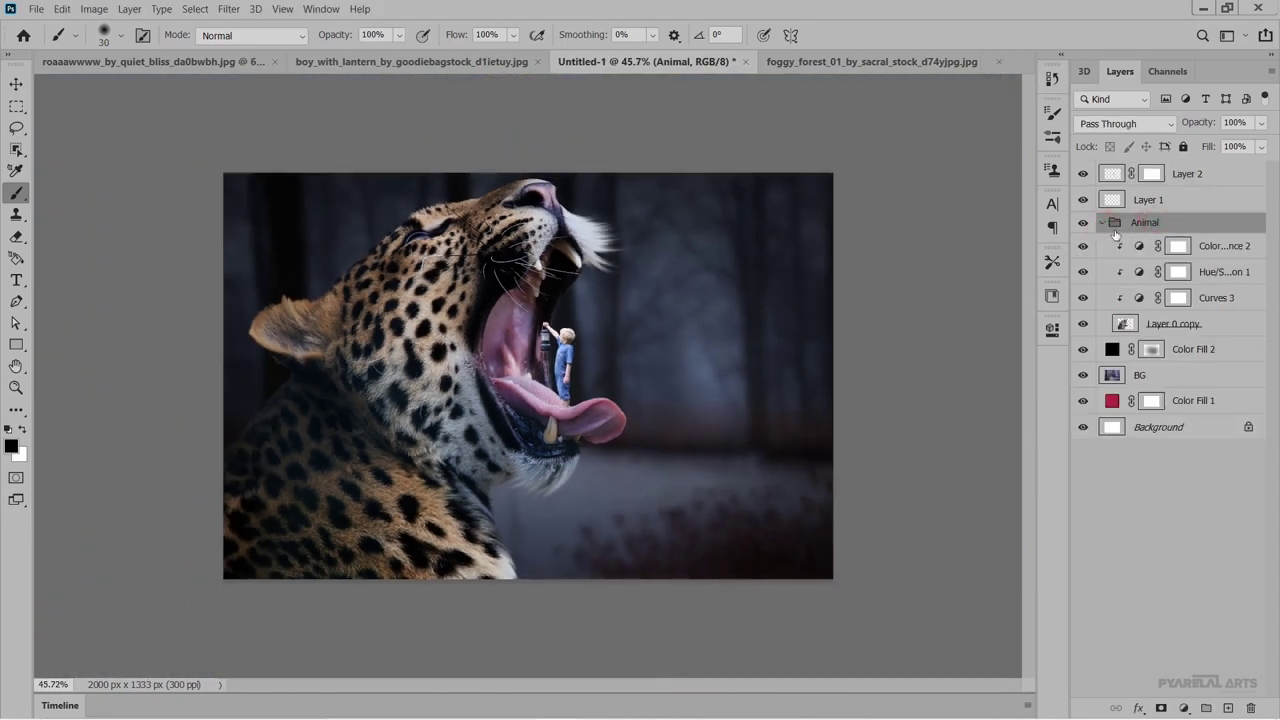
pyautogui.click(1217, 250)
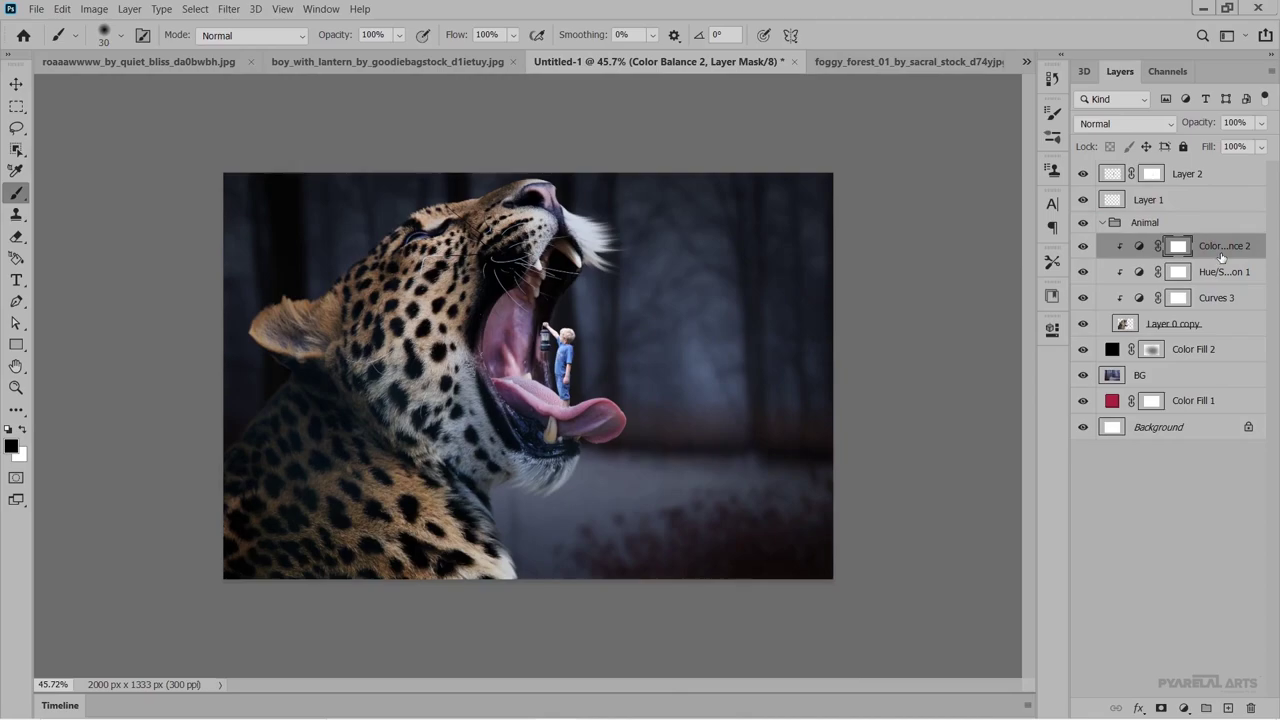
pyautogui.click(1229, 709)
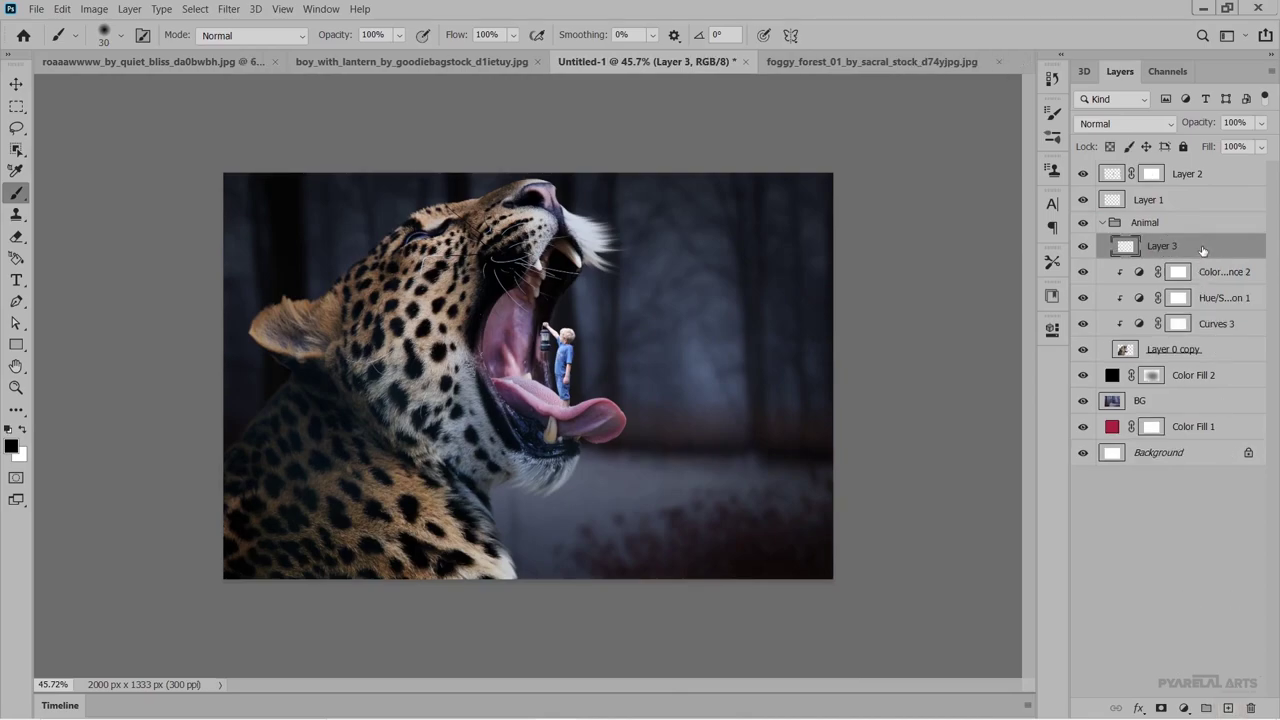
pyautogui.rightClick(1203, 250)
pyautogui.click(1097, 333)
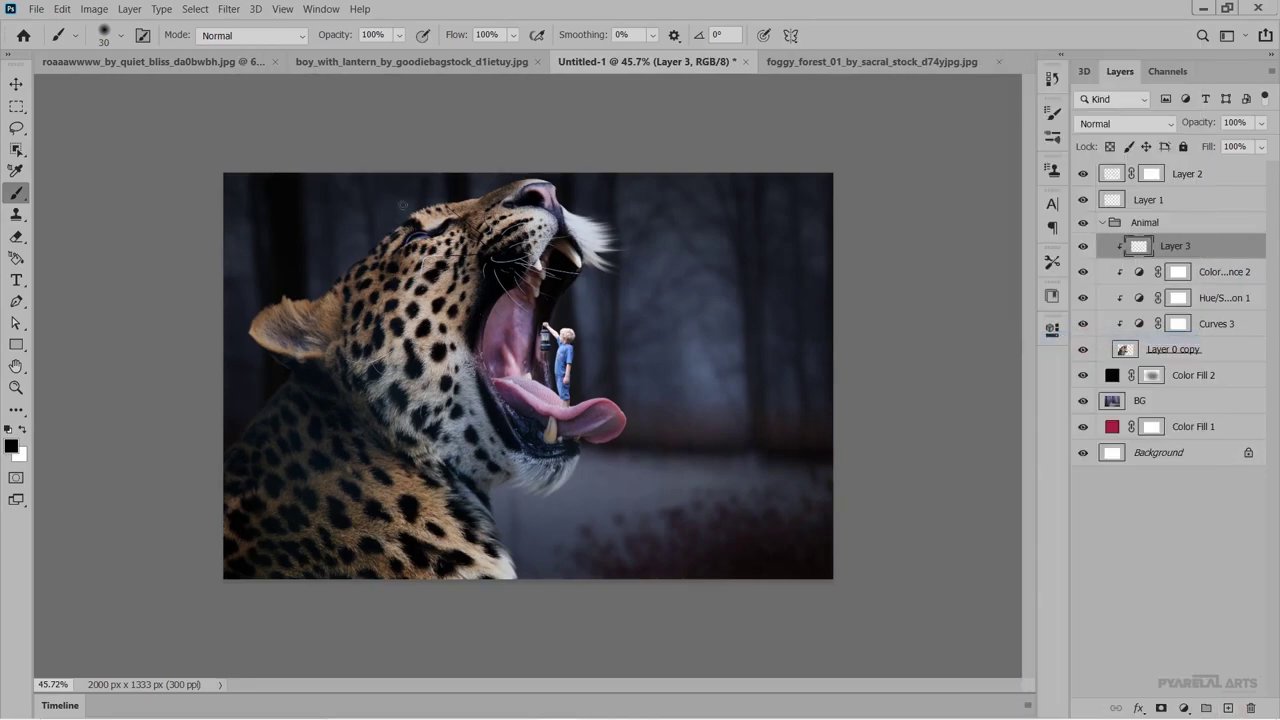
# Fill Layer 3 with 50% gray and set its blend mode to Overlay.
pyautogui.hotkey('shift', 'F5')
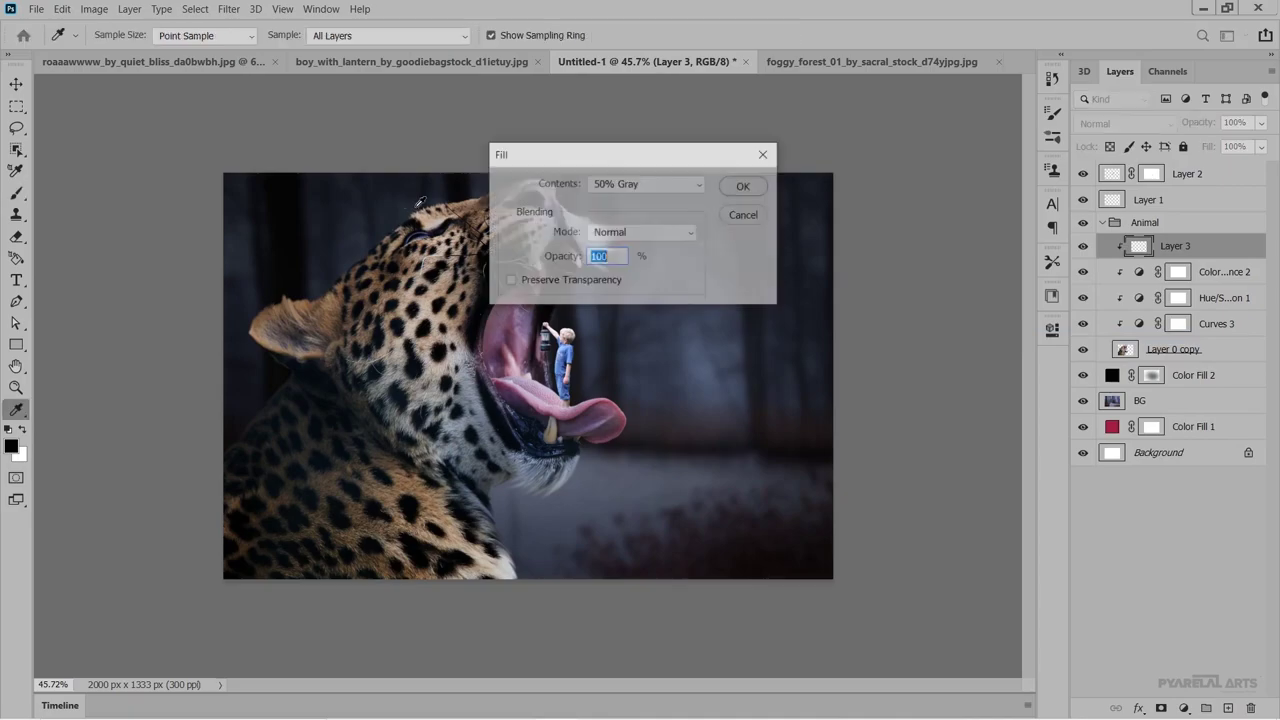
pyautogui.click(722, 188)
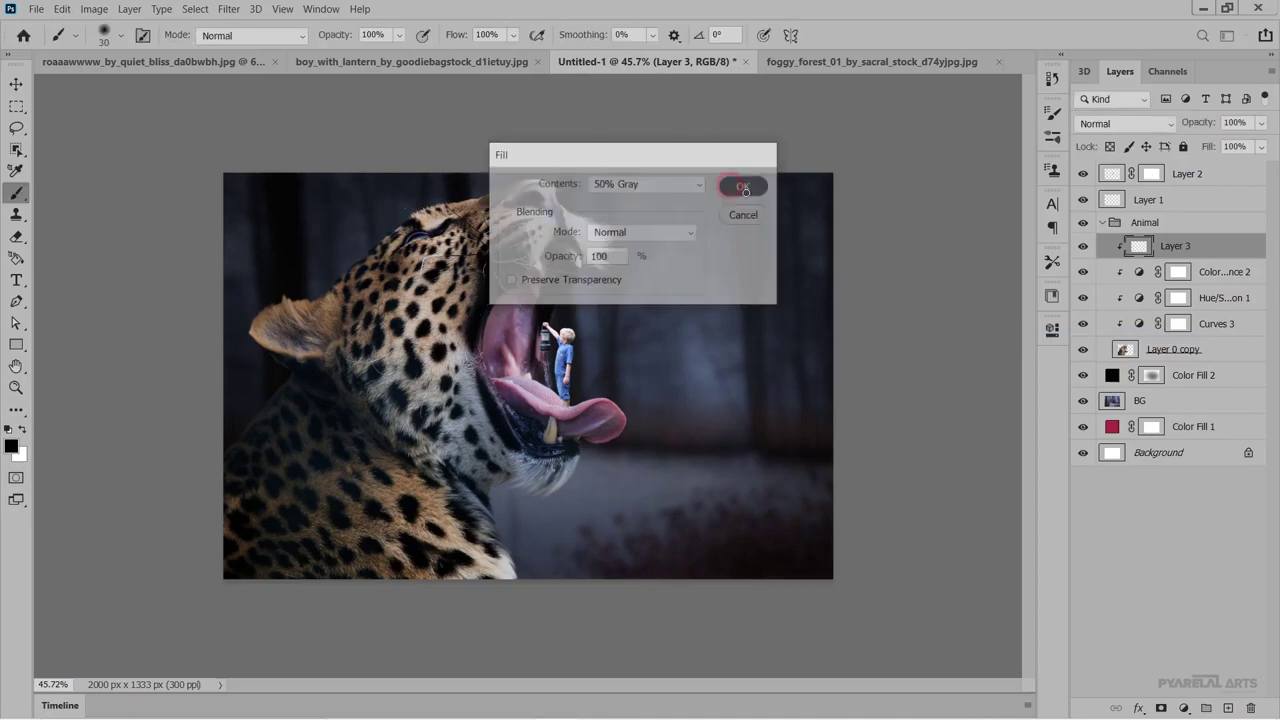
pyautogui.click(1115, 124)
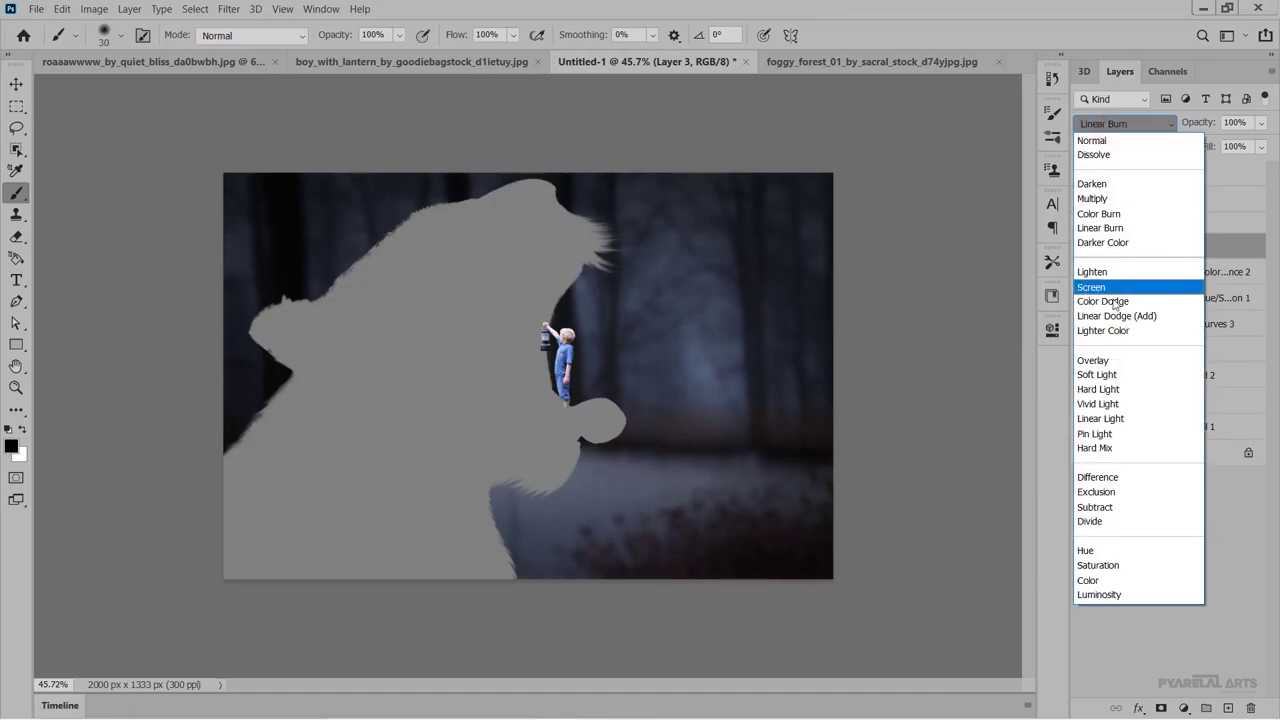
pyautogui.click(1108, 360)
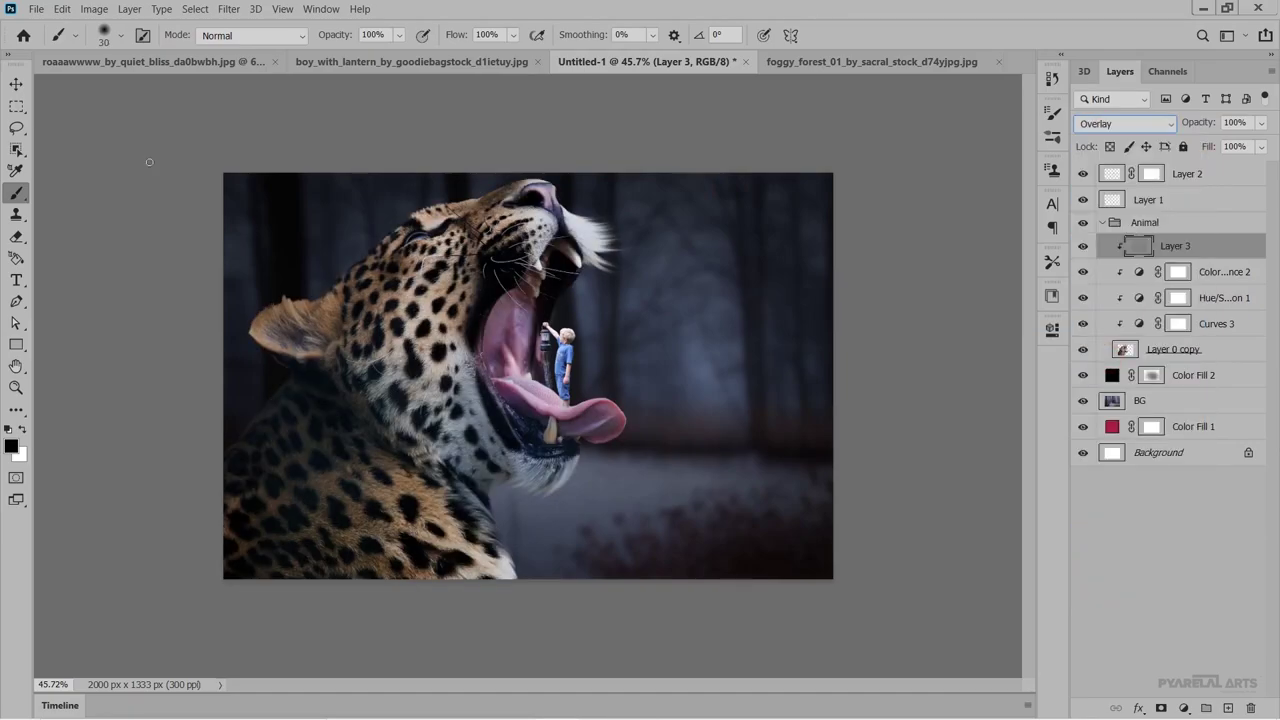
# Select the Dodge tool for 18% midtone dodging.
pyautogui.press('i')
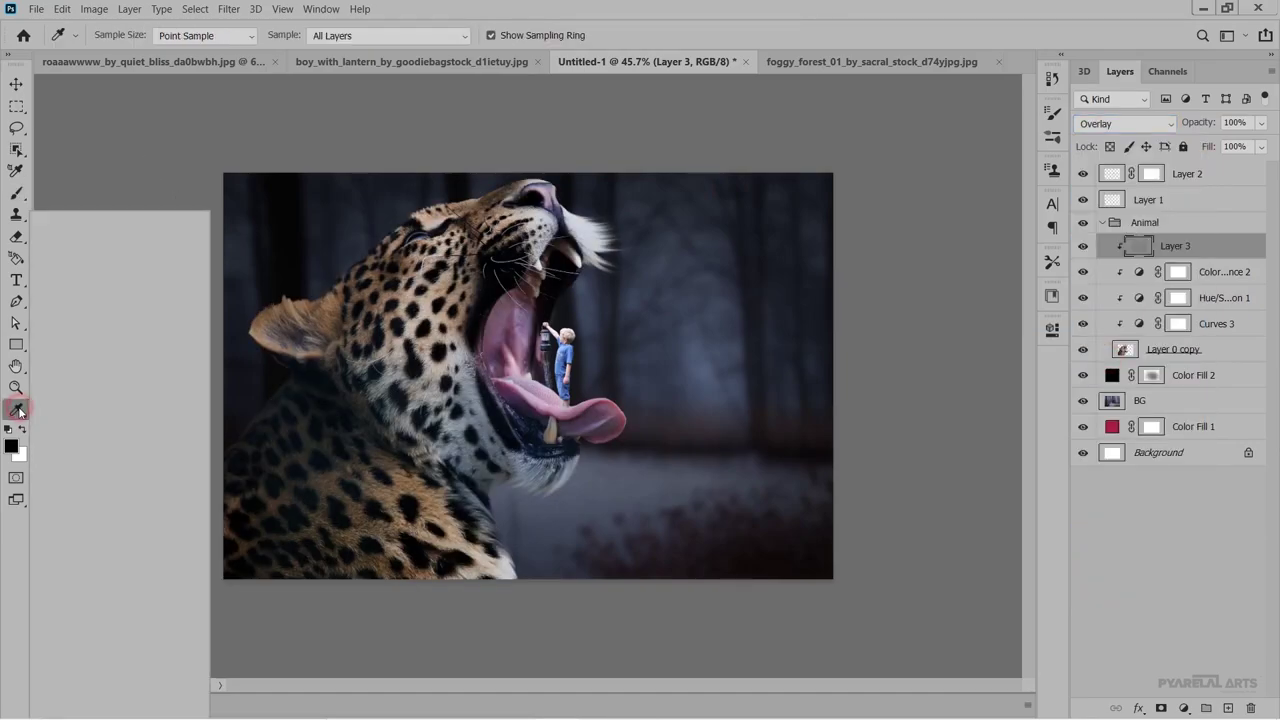
pyautogui.click(16, 410)
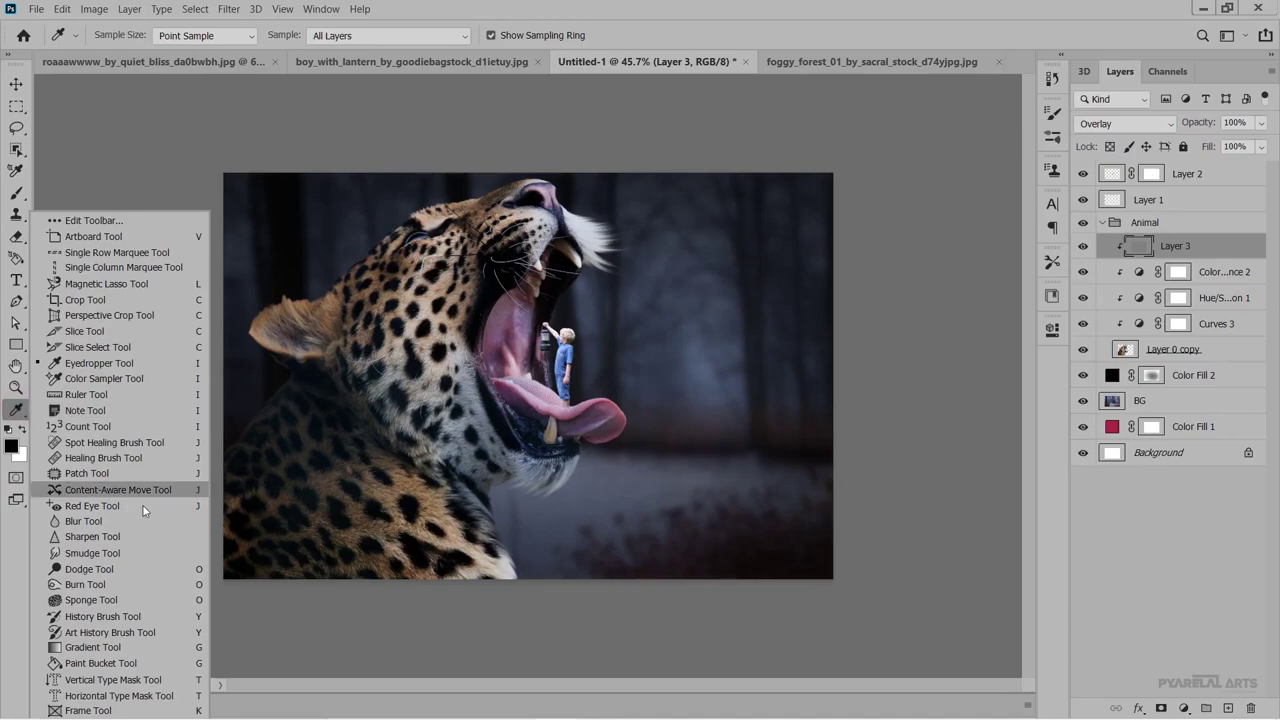
pyautogui.click(103, 582)
pyautogui.scroll(2, 516, 384)
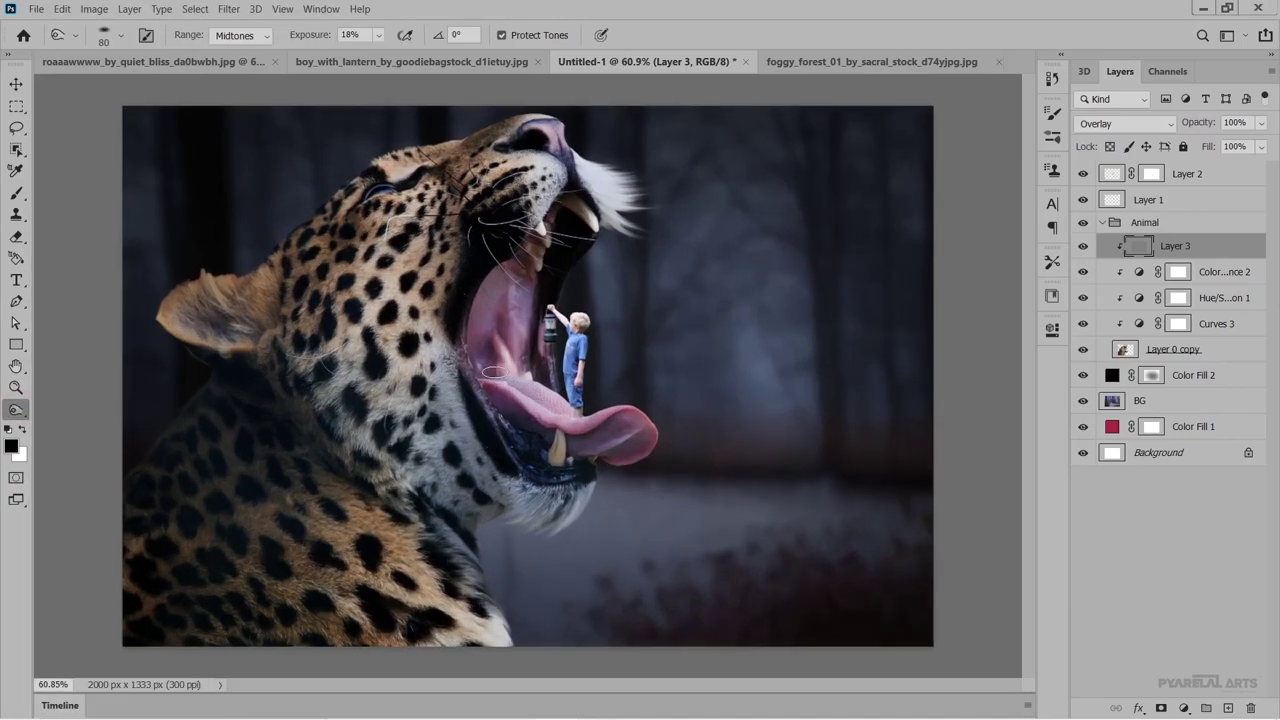
pyautogui.scroll(2, 494, 372)
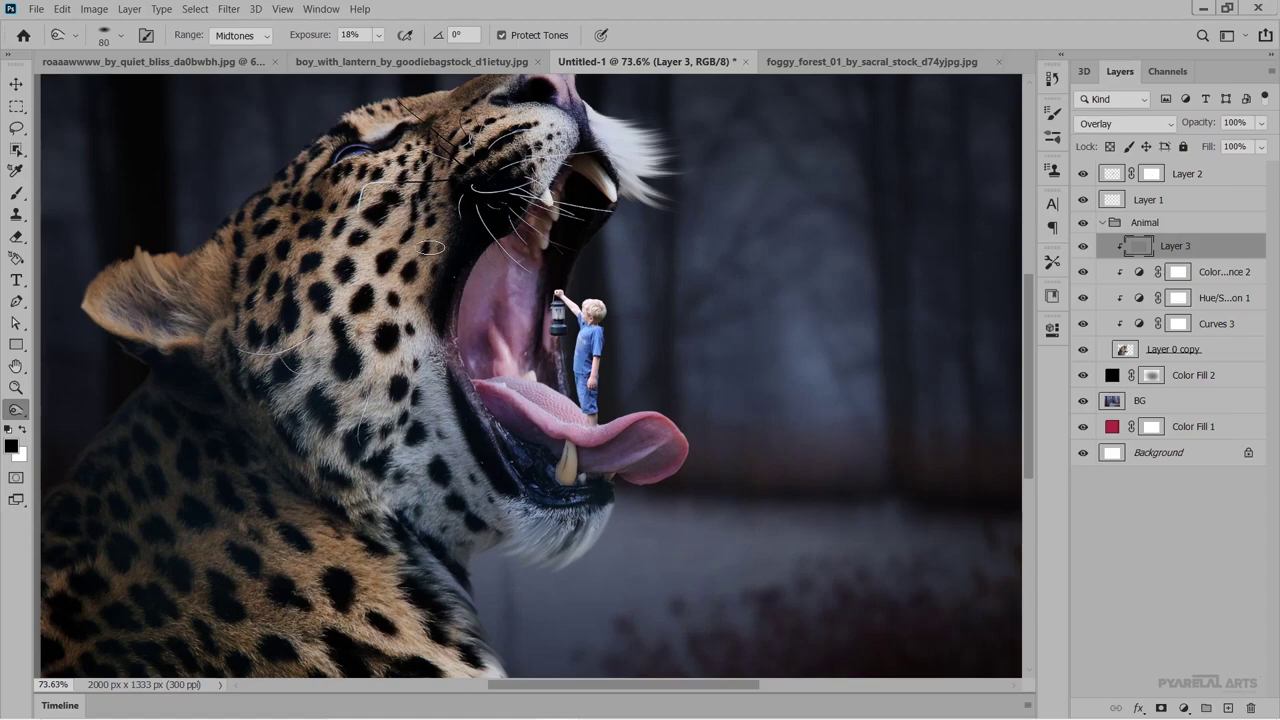
pyautogui.scroll(1, 514, 296)
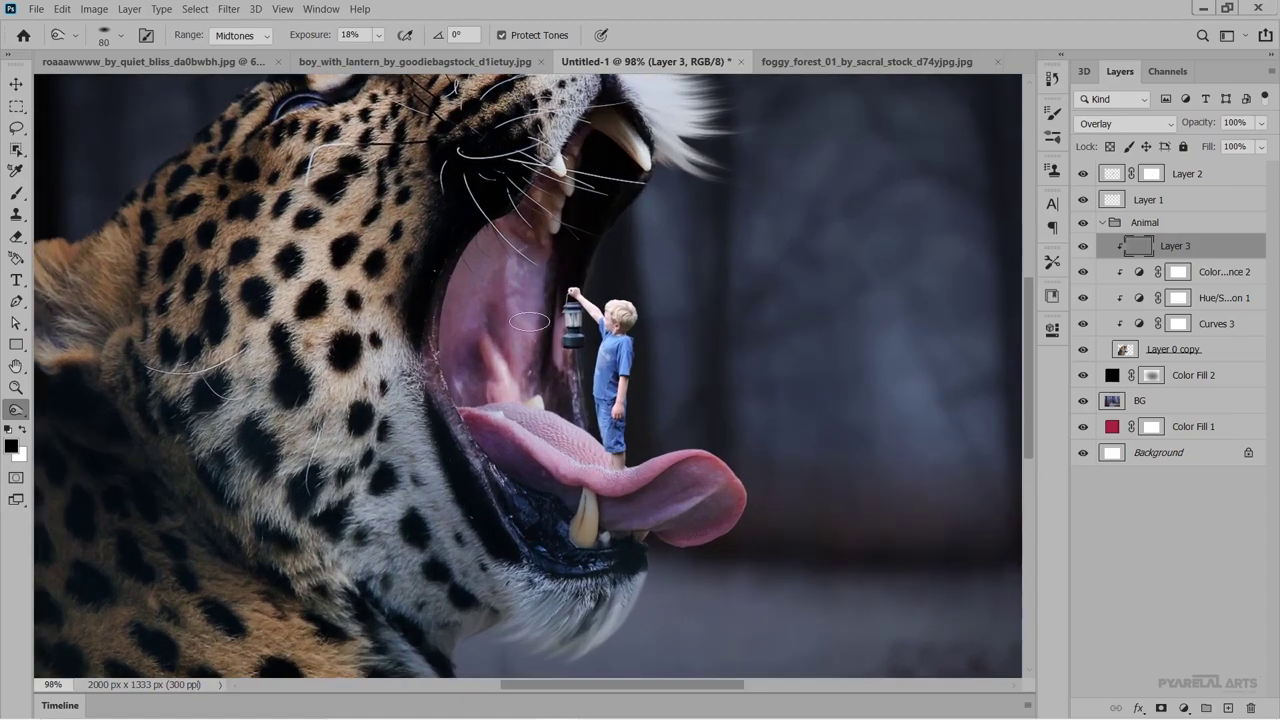
pyautogui.scroll(-1, 514, 296)
pyautogui.scroll(-1, 514, 296)
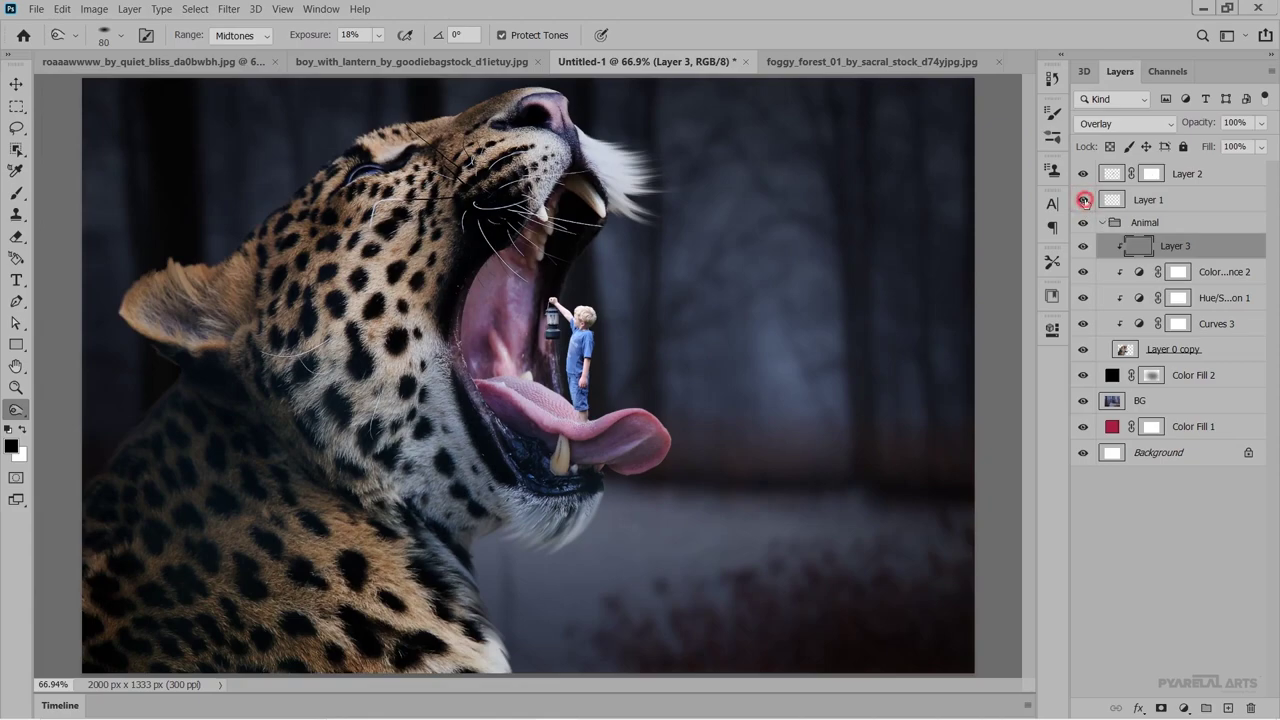
# Hide the boy's Layer 2 and dodge the leopard's mouth, throat, under-jaw, forehead and cheek.
pyautogui.click(1084, 177)
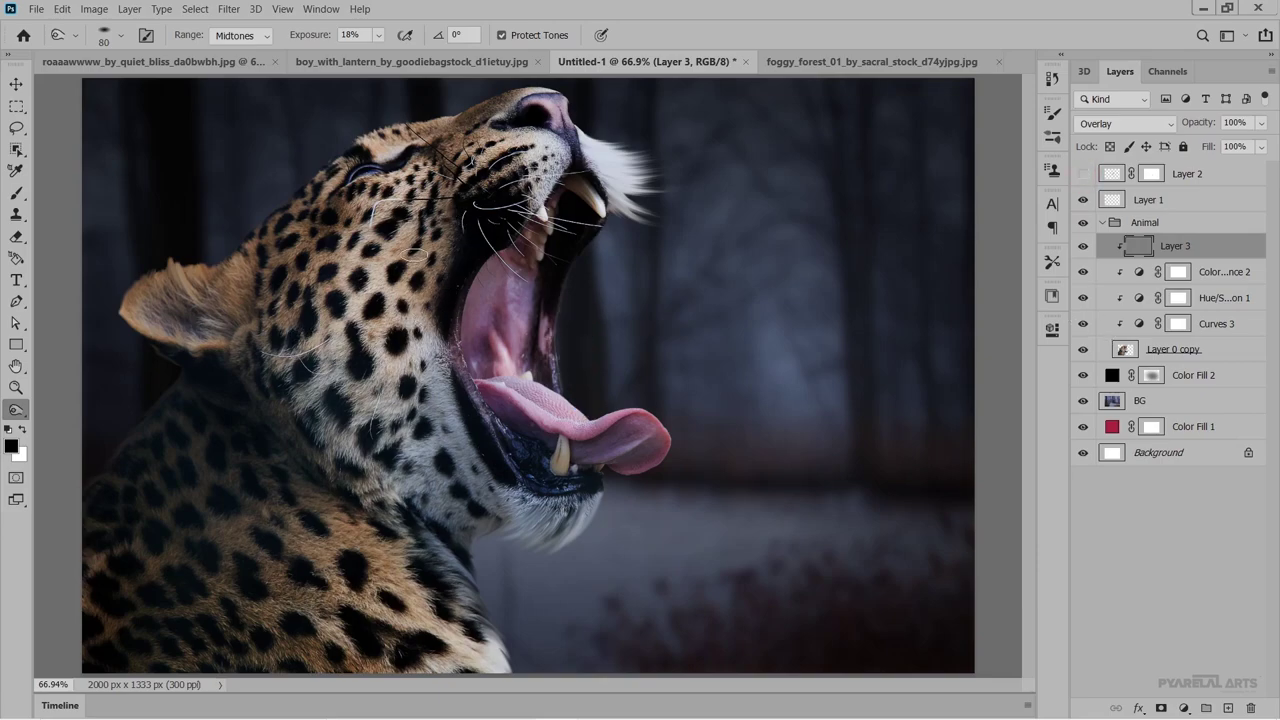
pyautogui.press(']')
pyautogui.press(']')
pyautogui.press(']')
pyautogui.moveTo(423, 218)
pyautogui.mouseDown()
pyautogui.moveTo(477, 342)
pyautogui.moveTo(491, 343)
pyautogui.mouseUp()
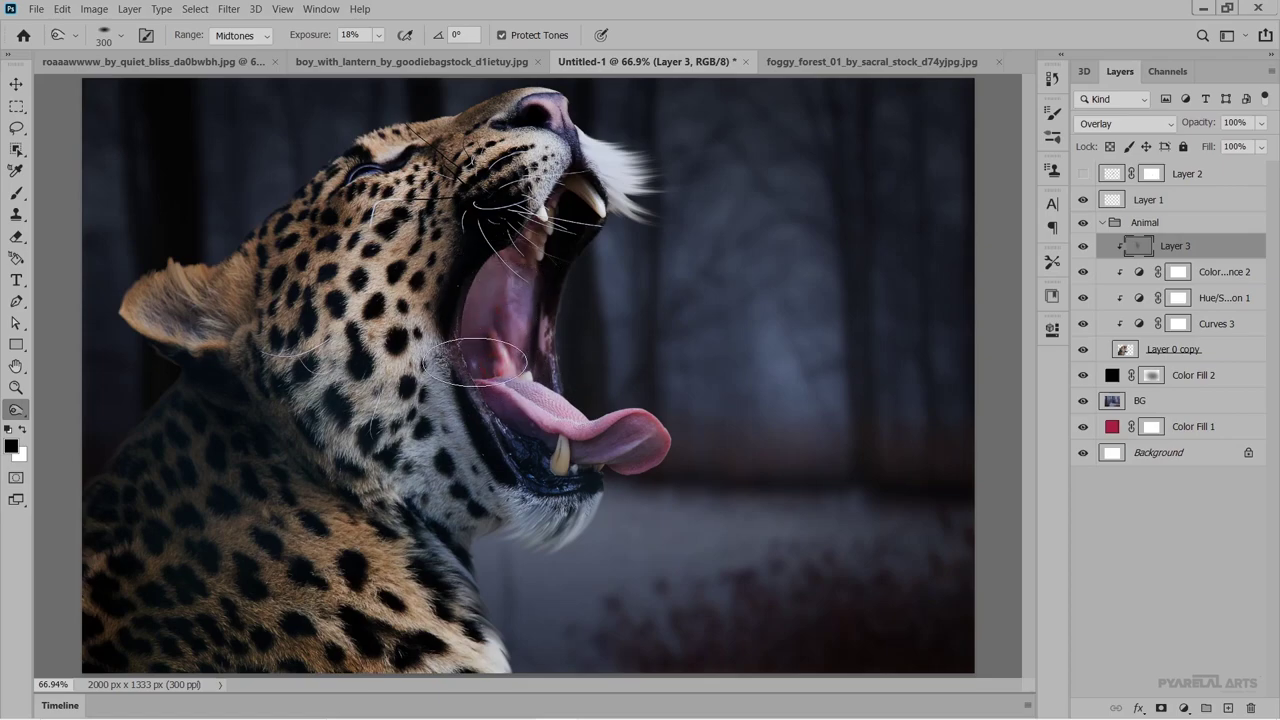
pyautogui.press('[')
pyautogui.press('[')
pyautogui.press('[')
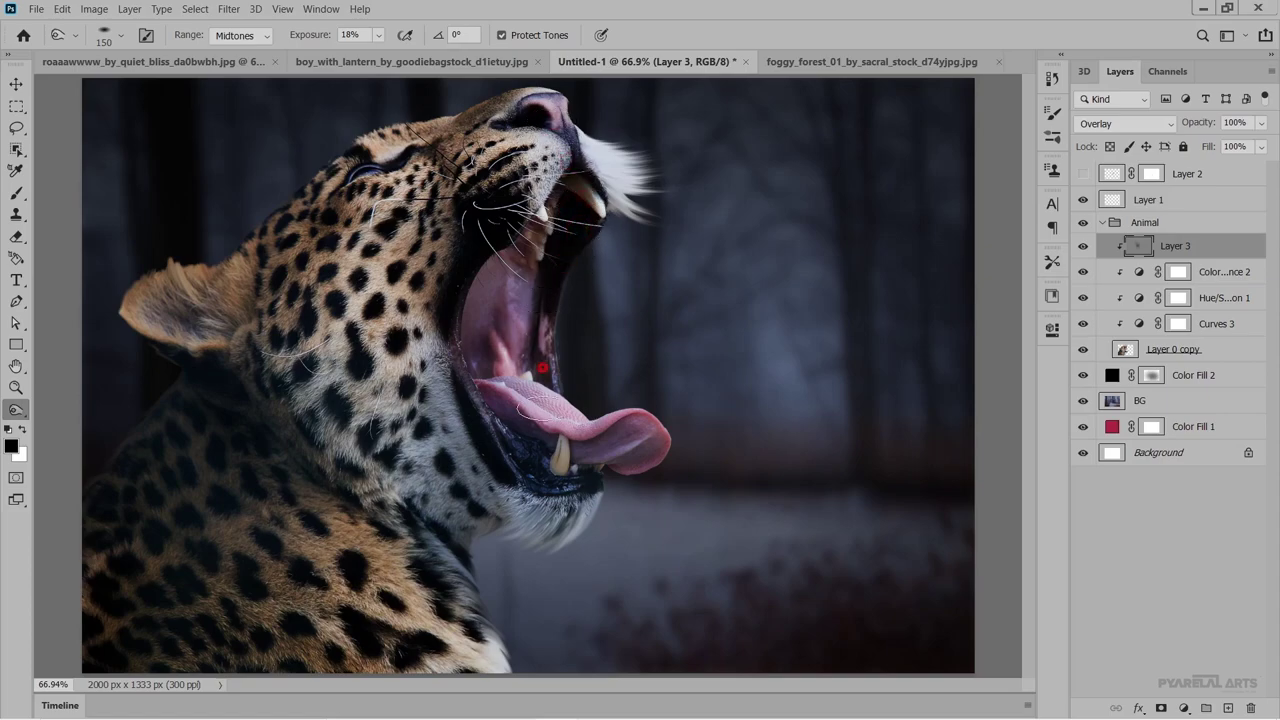
pyautogui.moveTo(574, 230)
pyautogui.mouseDown()
pyautogui.moveTo(499, 317)
pyautogui.moveTo(474, 303)
pyautogui.moveTo(545, 408)
pyautogui.mouseUp()
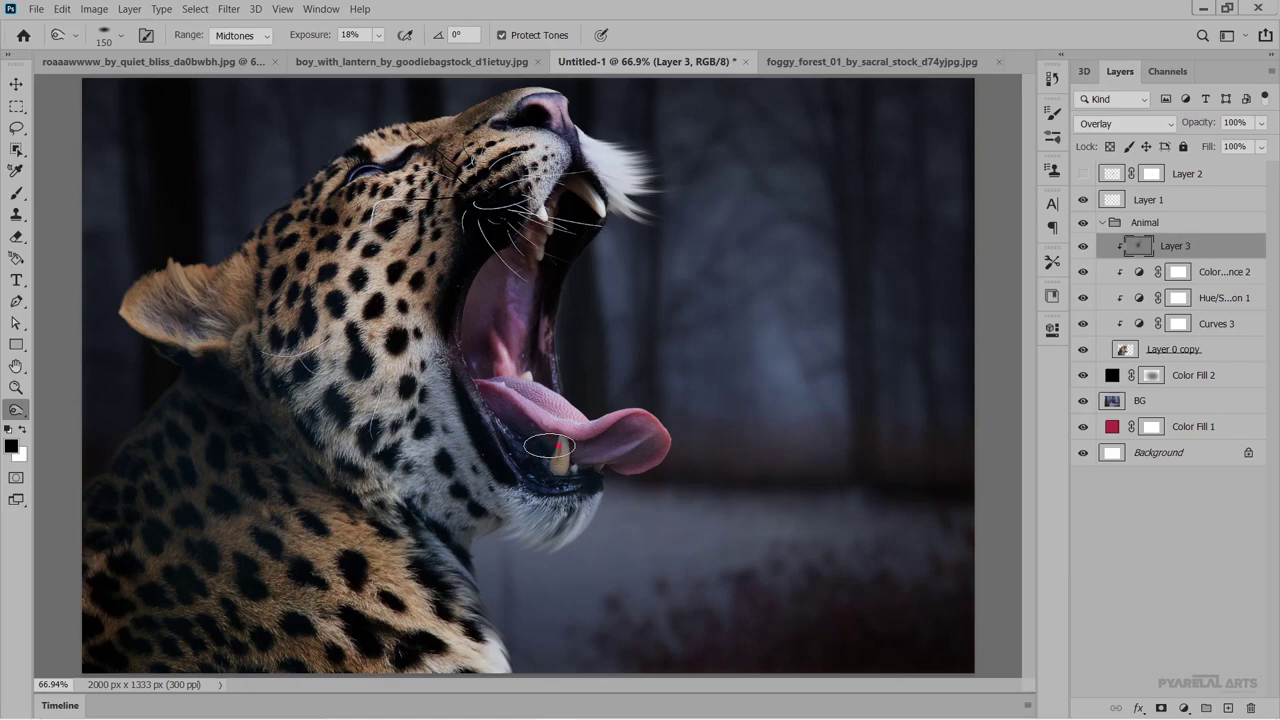
pyautogui.moveTo(575, 494)
pyautogui.mouseDown()
pyautogui.moveTo(538, 516)
pyautogui.moveTo(461, 441)
pyautogui.moveTo(405, 507)
pyautogui.moveTo(346, 456)
pyautogui.moveTo(334, 496)
pyautogui.moveTo(298, 487)
pyautogui.moveTo(261, 397)
pyautogui.moveTo(343, 443)
pyautogui.moveTo(480, 600)
pyautogui.moveTo(402, 597)
pyautogui.moveTo(226, 409)
pyautogui.moveTo(114, 516)
pyautogui.moveTo(114, 600)
pyautogui.moveTo(214, 409)
pyautogui.moveTo(162, 302)
pyautogui.moveTo(214, 338)
pyautogui.moveTo(196, 280)
pyautogui.moveTo(144, 298)
pyautogui.moveTo(226, 320)
pyautogui.moveTo(226, 288)
pyautogui.mouseUp()
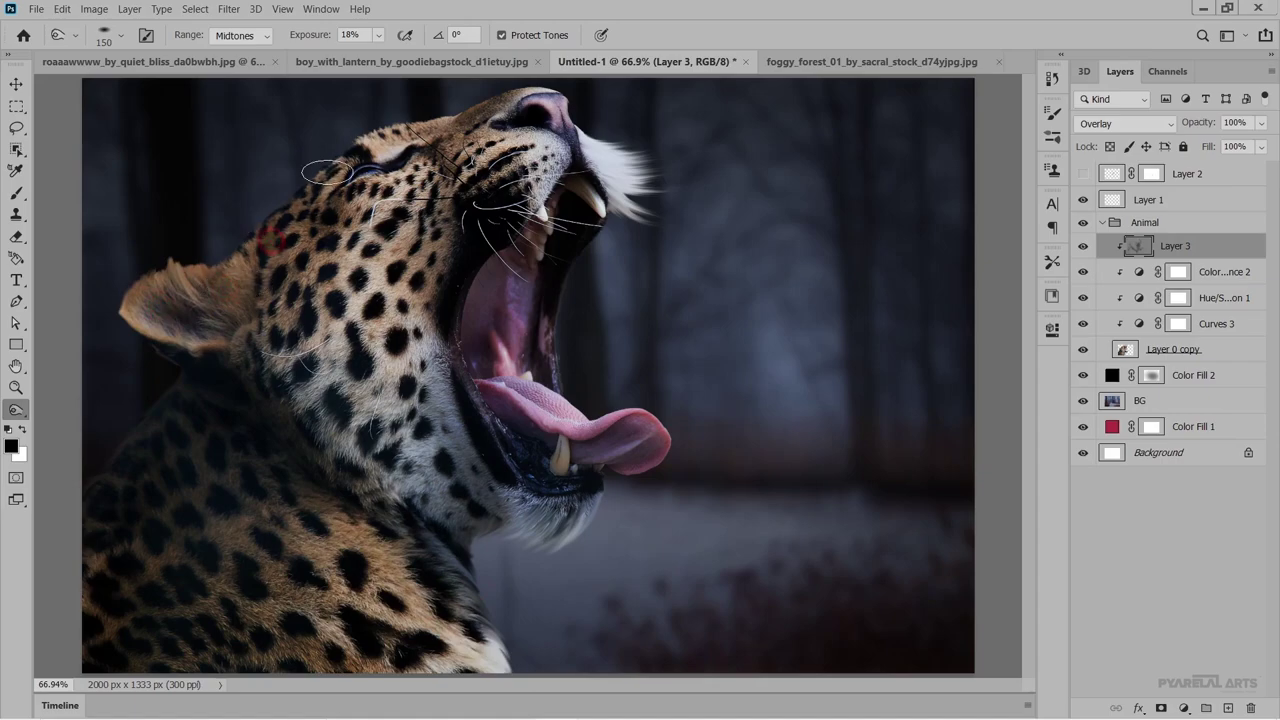
pyautogui.moveTo(385, 138)
pyautogui.mouseDown()
pyautogui.moveTo(514, 91)
pyautogui.moveTo(571, 160)
pyautogui.mouseUp()
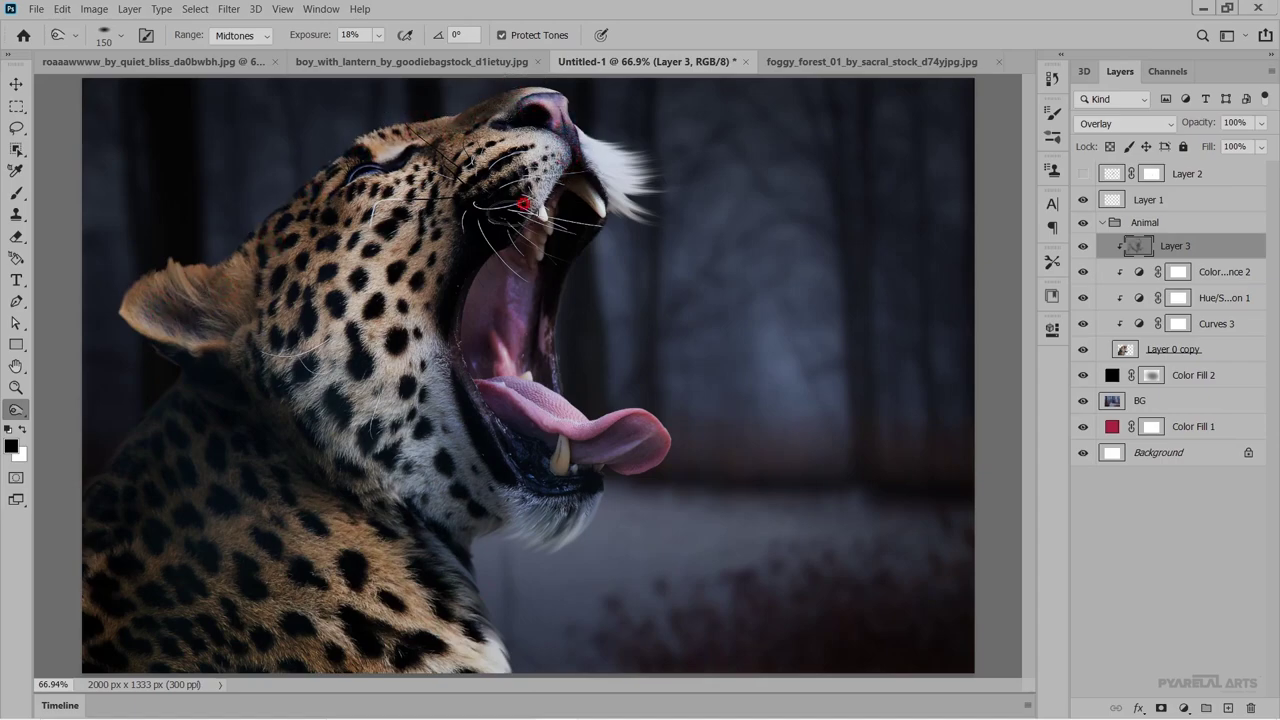
pyautogui.moveTo(410, 192)
pyautogui.mouseDown()
pyautogui.moveTo(429, 166)
pyautogui.moveTo(416, 229)
pyautogui.moveTo(363, 146)
pyautogui.moveTo(313, 159)
pyautogui.moveTo(310, 258)
pyautogui.moveTo(289, 260)
pyautogui.moveTo(285, 399)
pyautogui.moveTo(339, 482)
pyautogui.moveTo(447, 533)
pyautogui.mouseUp()
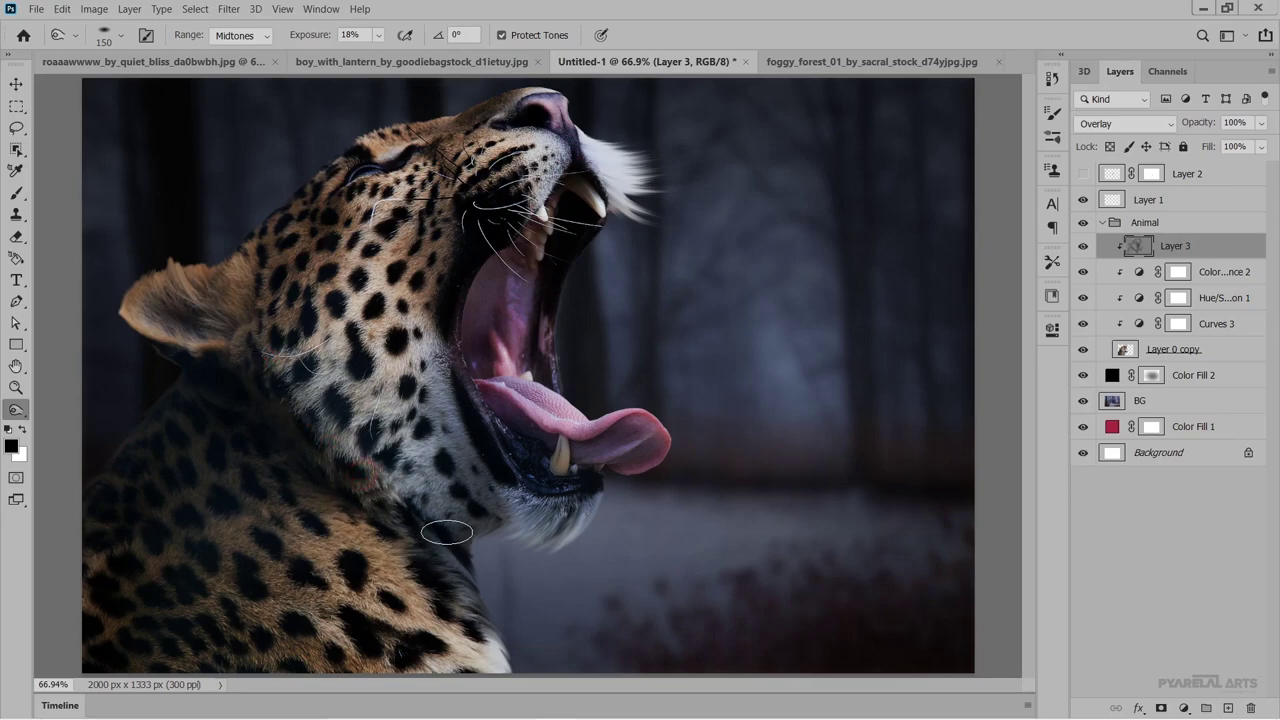
pyautogui.click(1084, 246)
pyautogui.scroll(-2, 726, 425)
pyautogui.scroll(-1, 630, 430)
pyautogui.scroll(1, 634, 434)
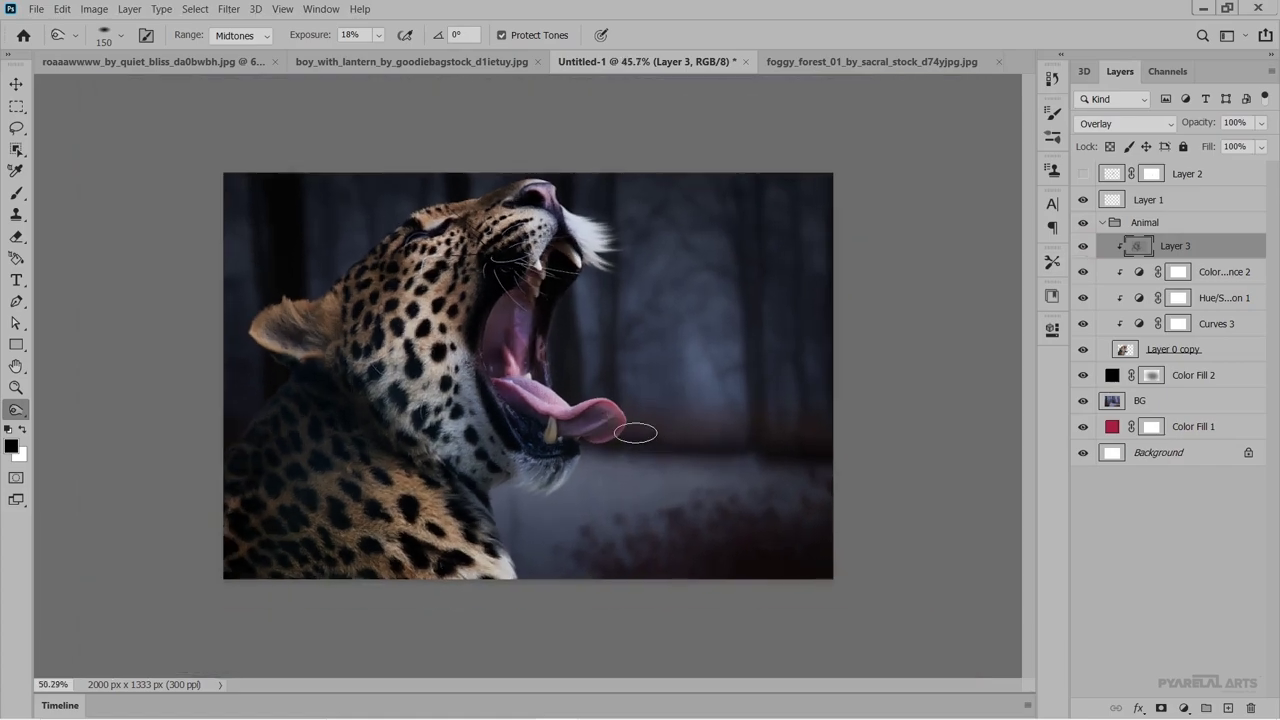
pyautogui.scroll(2, 600, 433)
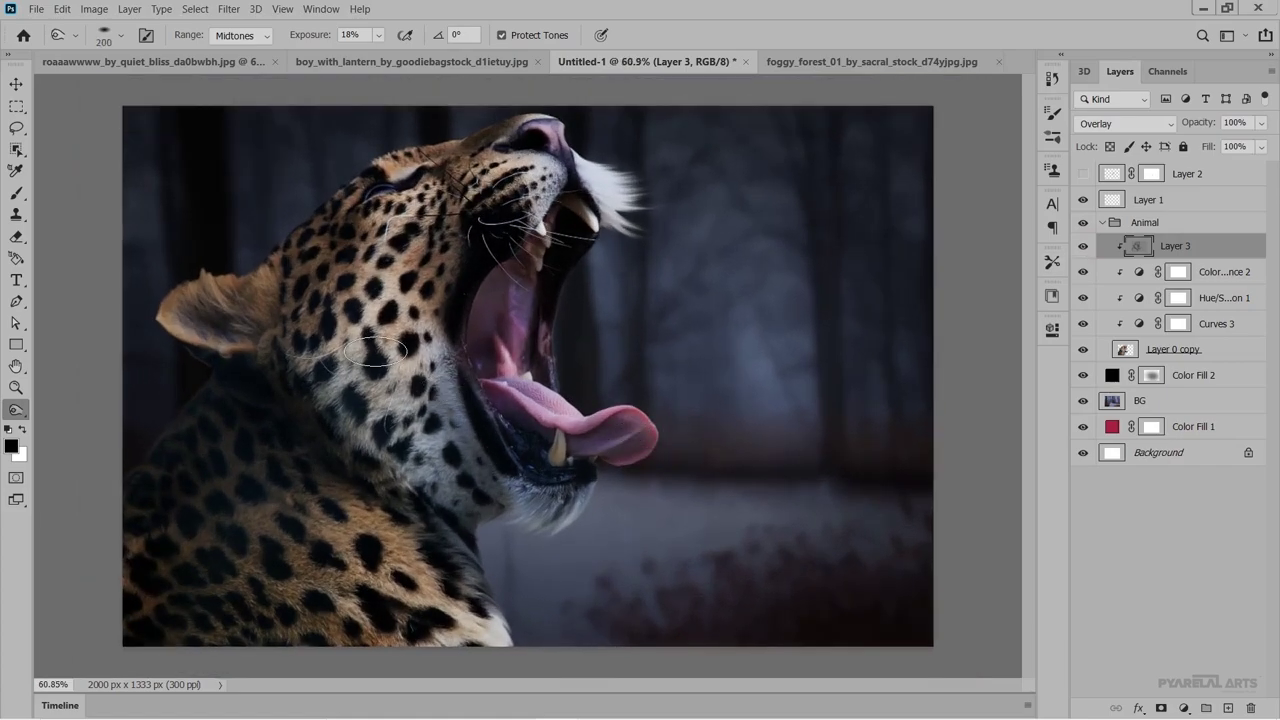
pyautogui.moveTo(330, 400); pyautogui.dragTo(365, 420)
pyautogui.press(']')
pyautogui.press(']')
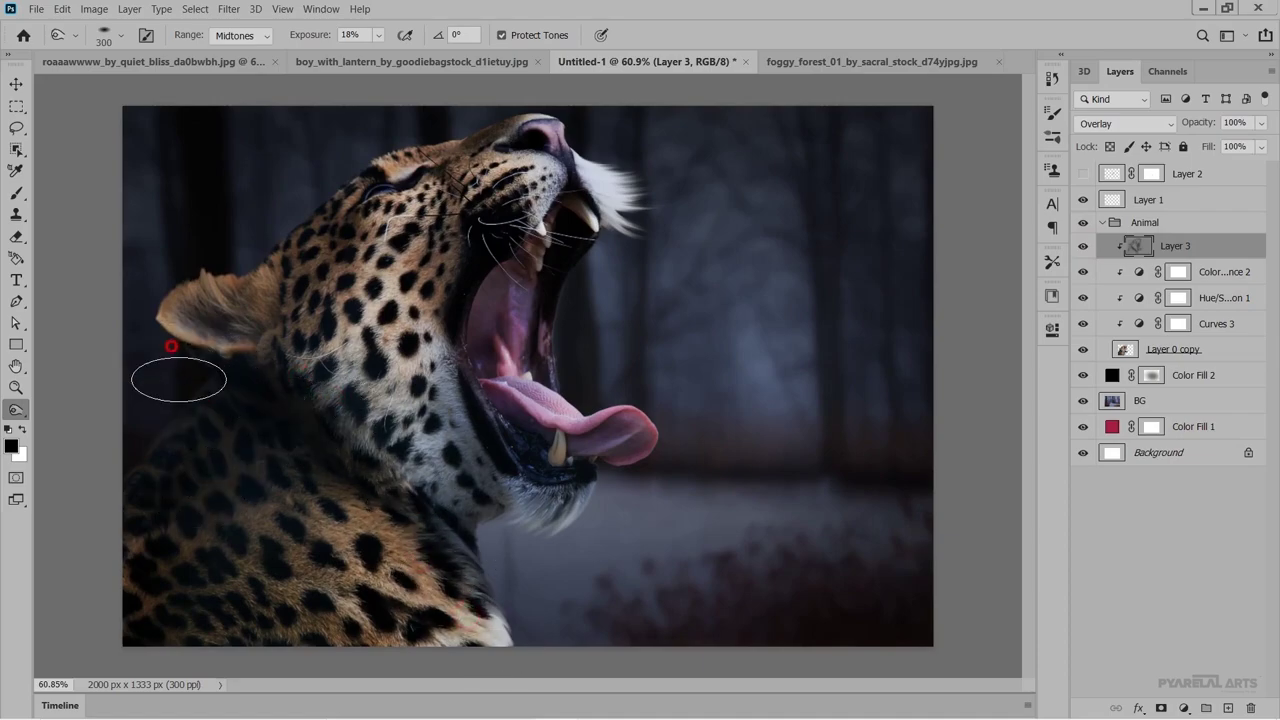
pyautogui.moveTo(178, 379)
pyautogui.mouseDown()
pyautogui.moveTo(146, 506)
pyautogui.moveTo(177, 549)
pyautogui.moveTo(206, 290)
pyautogui.moveTo(280, 305)
pyautogui.moveTo(307, 214)
pyautogui.moveTo(317, 250)
pyautogui.moveTo(368, 170)
pyautogui.moveTo(450, 160)
pyautogui.moveTo(475, 195)
pyautogui.moveTo(481, 294)
pyautogui.moveTo(514, 271)
pyautogui.moveTo(520, 386)
pyautogui.moveTo(537, 398)
pyautogui.moveTo(553, 388)
pyautogui.moveTo(556, 402)
pyautogui.moveTo(540, 468)
pyautogui.moveTo(500, 430)
pyautogui.moveTo(590, 443)
pyautogui.moveTo(590, 430)
pyautogui.moveTo(610, 446)
pyautogui.moveTo(592, 466)
pyautogui.moveTo(657, 434)
pyautogui.moveTo(543, 406)
pyautogui.mouseUp()
pyautogui.scroll(2, 570, 395)
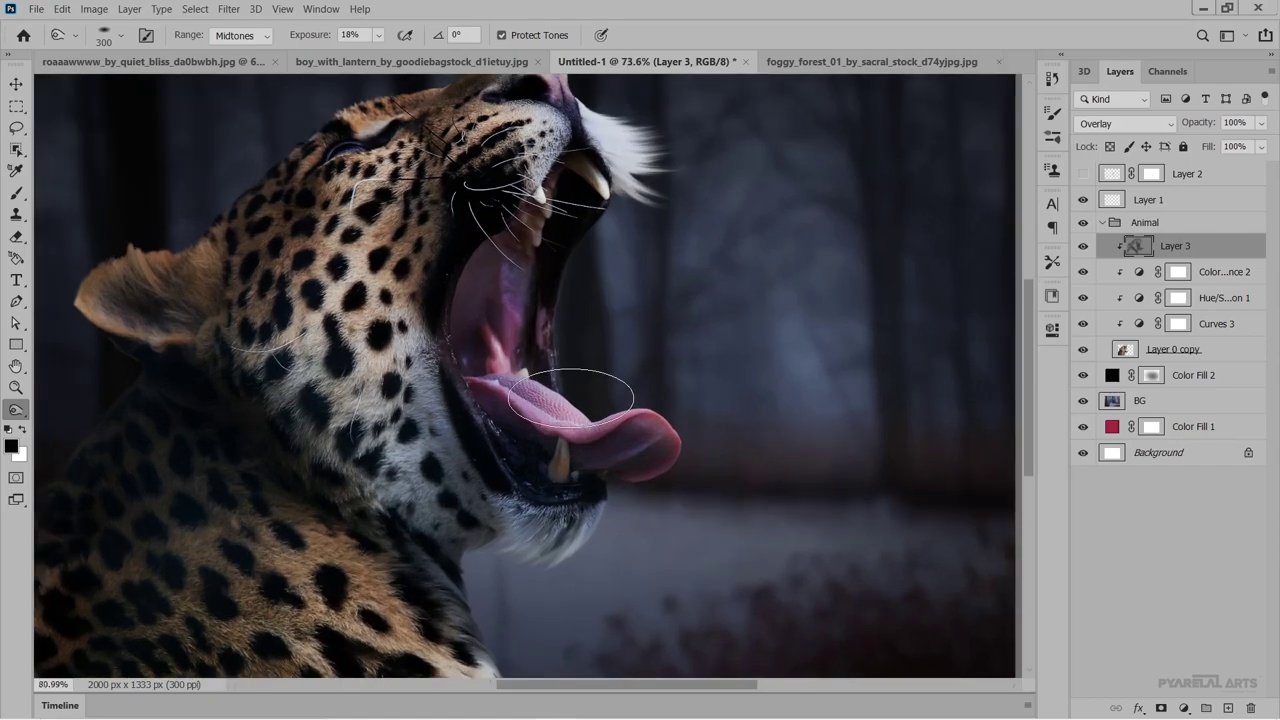
pyautogui.scroll(2, 545, 397)
pyautogui.press('[')
pyautogui.press('[')
pyautogui.press('[')
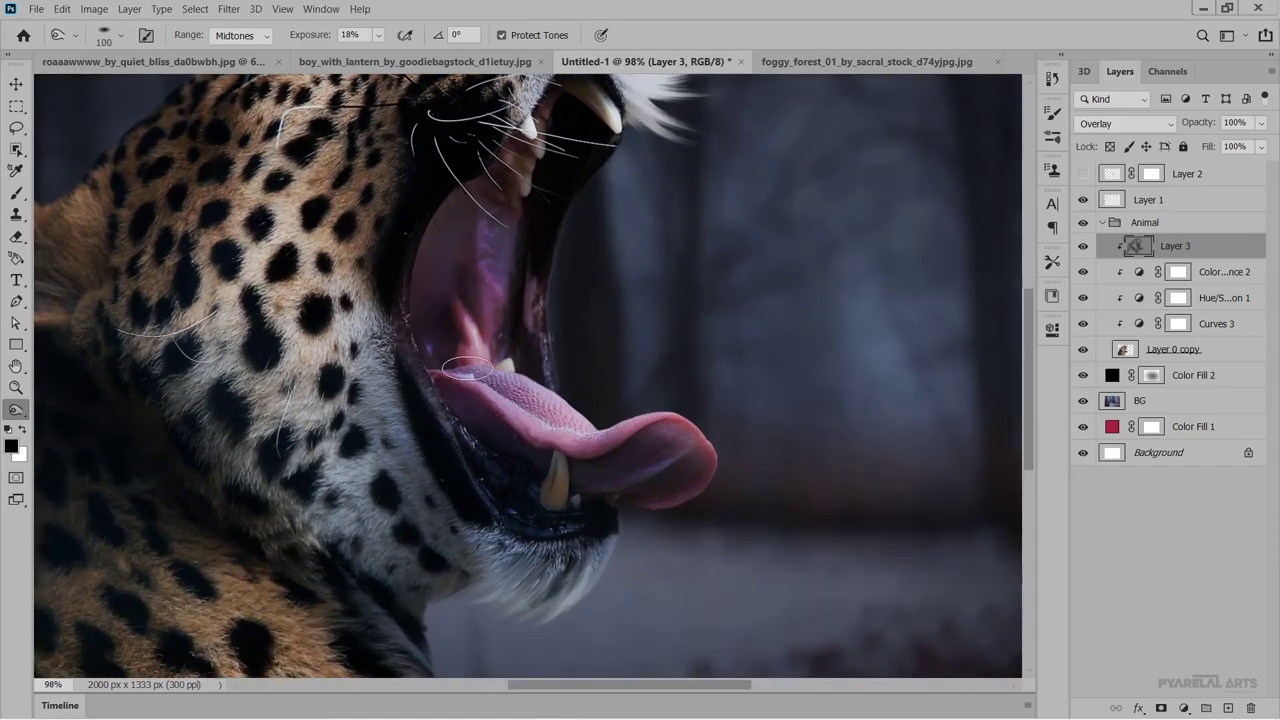
pyautogui.moveTo(466, 370)
pyautogui.mouseDown()
pyautogui.moveTo(540, 395)
pyautogui.moveTo(490, 390)
pyautogui.moveTo(550, 425)
pyautogui.moveTo(505, 412)
pyautogui.mouseUp()
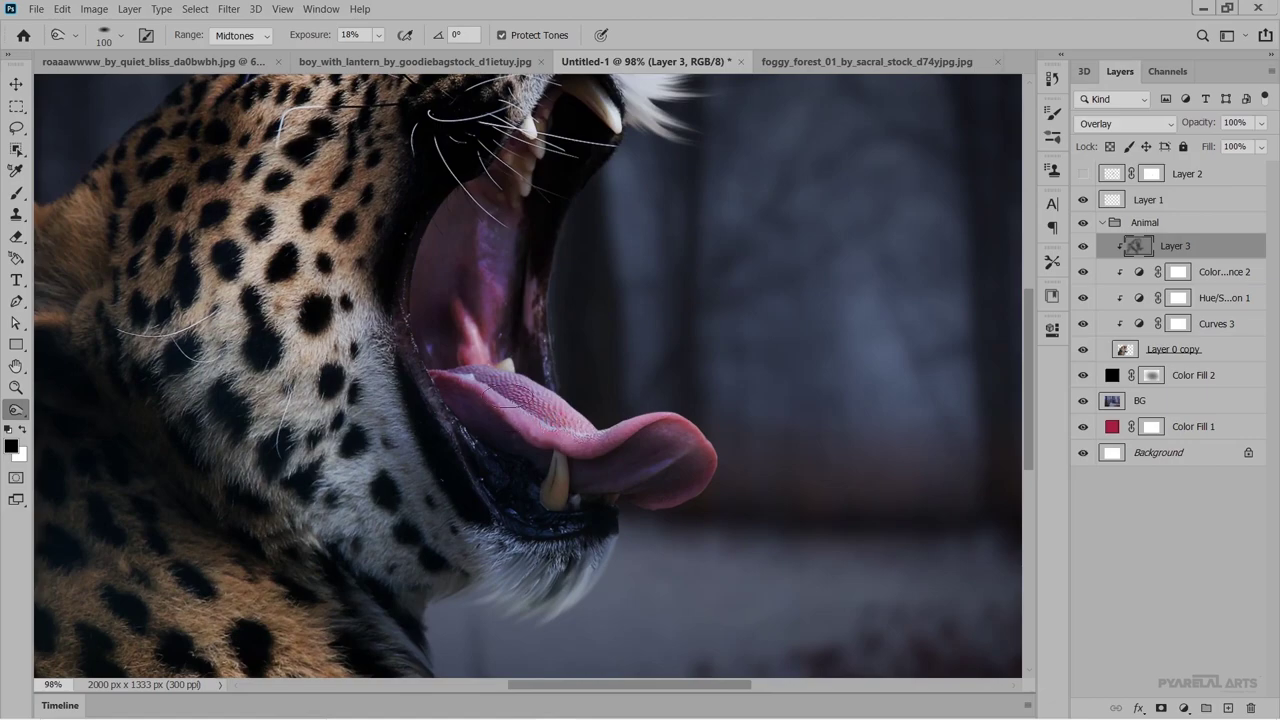
pyautogui.scroll(-4, 562, 430)
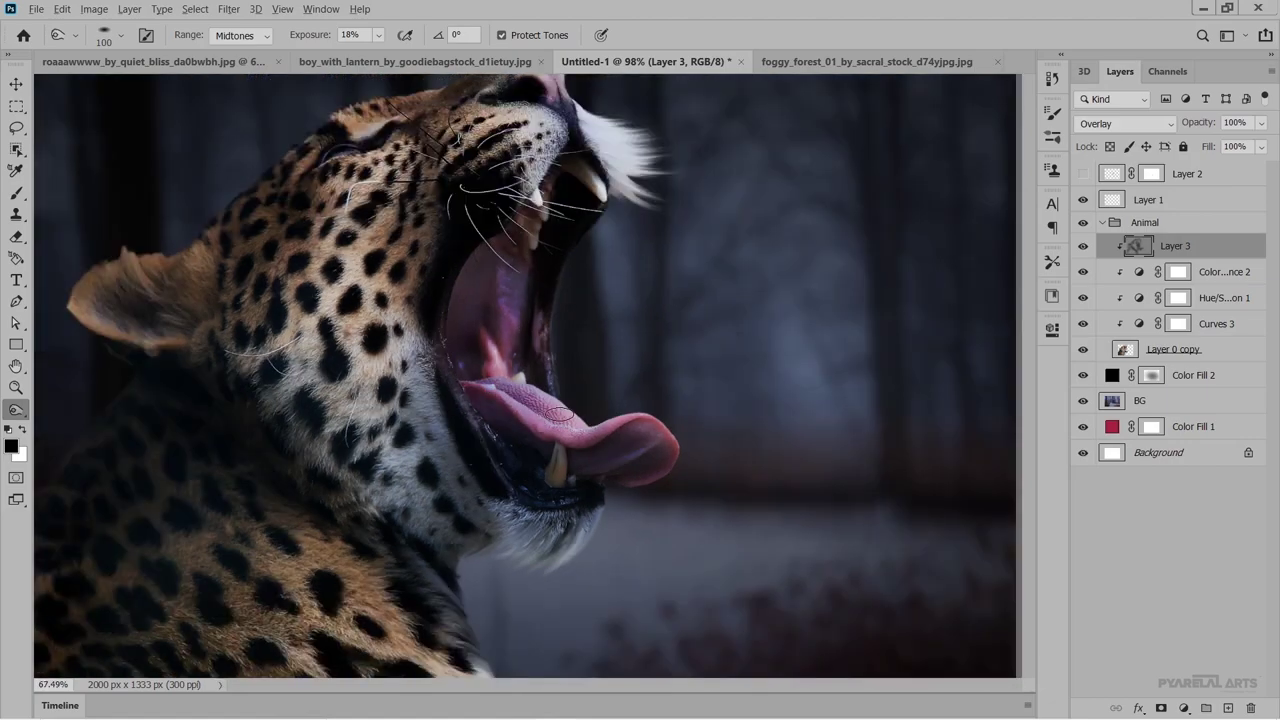
pyautogui.scroll(-5, 561, 415)
pyautogui.scroll(3, 559, 414)
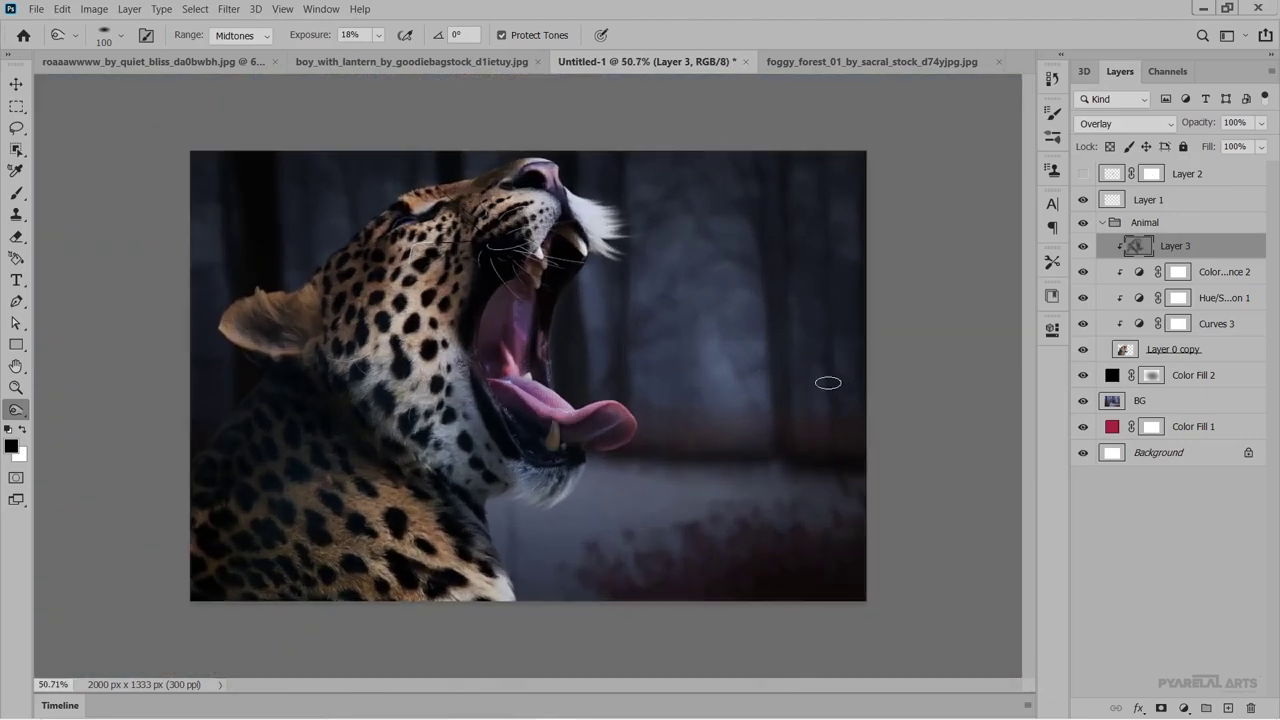
pyautogui.click(1083, 251)
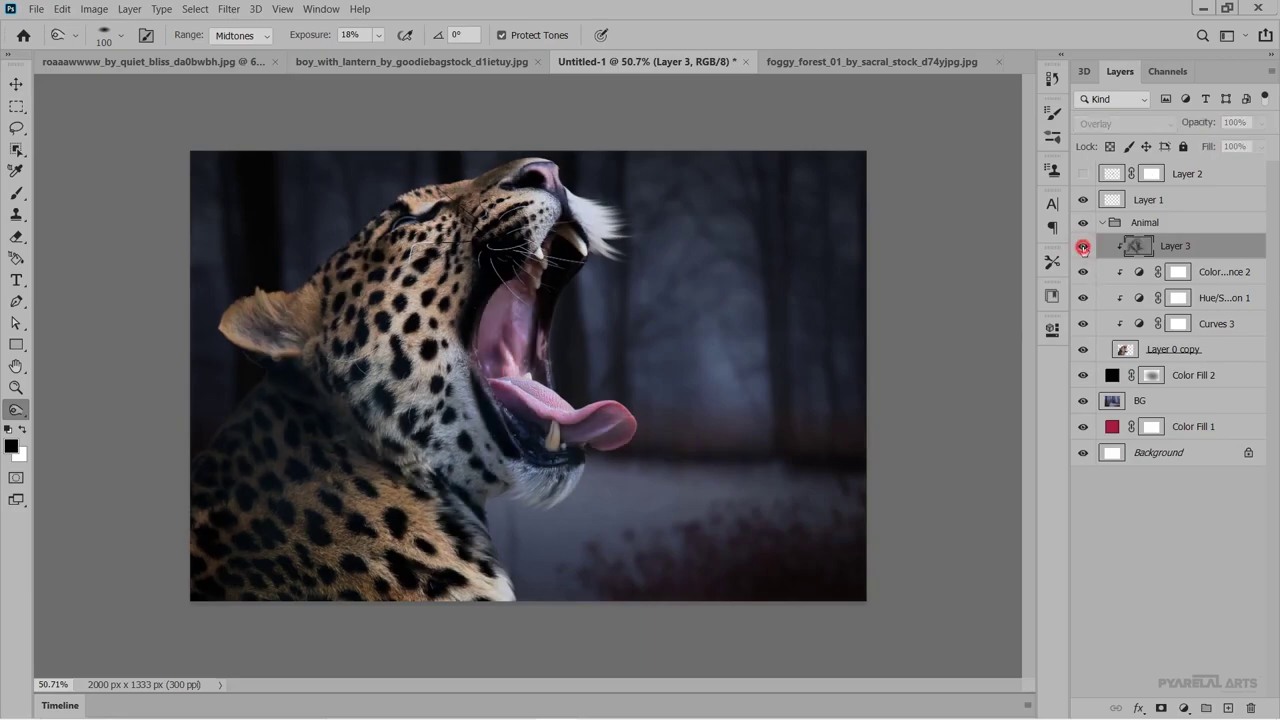
pyautogui.click(1083, 251)
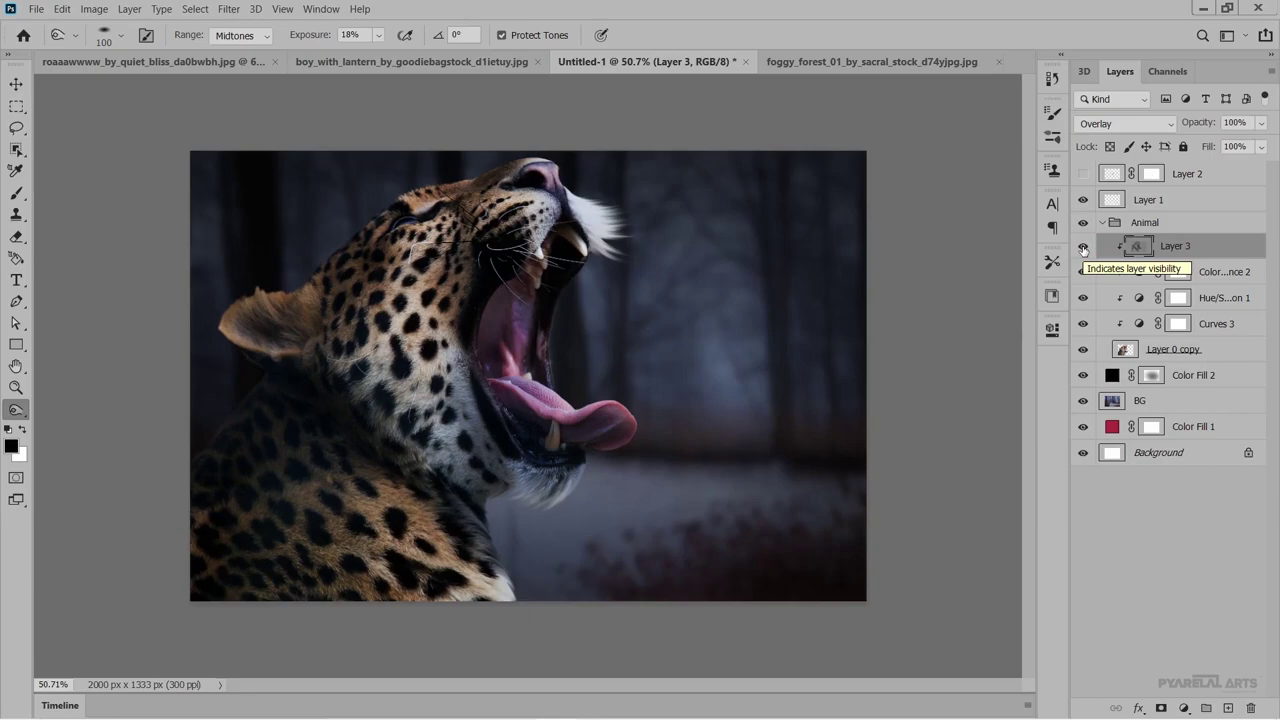
# Switch to the Burn tool at 11% exposure.
pyautogui.click(21, 410)
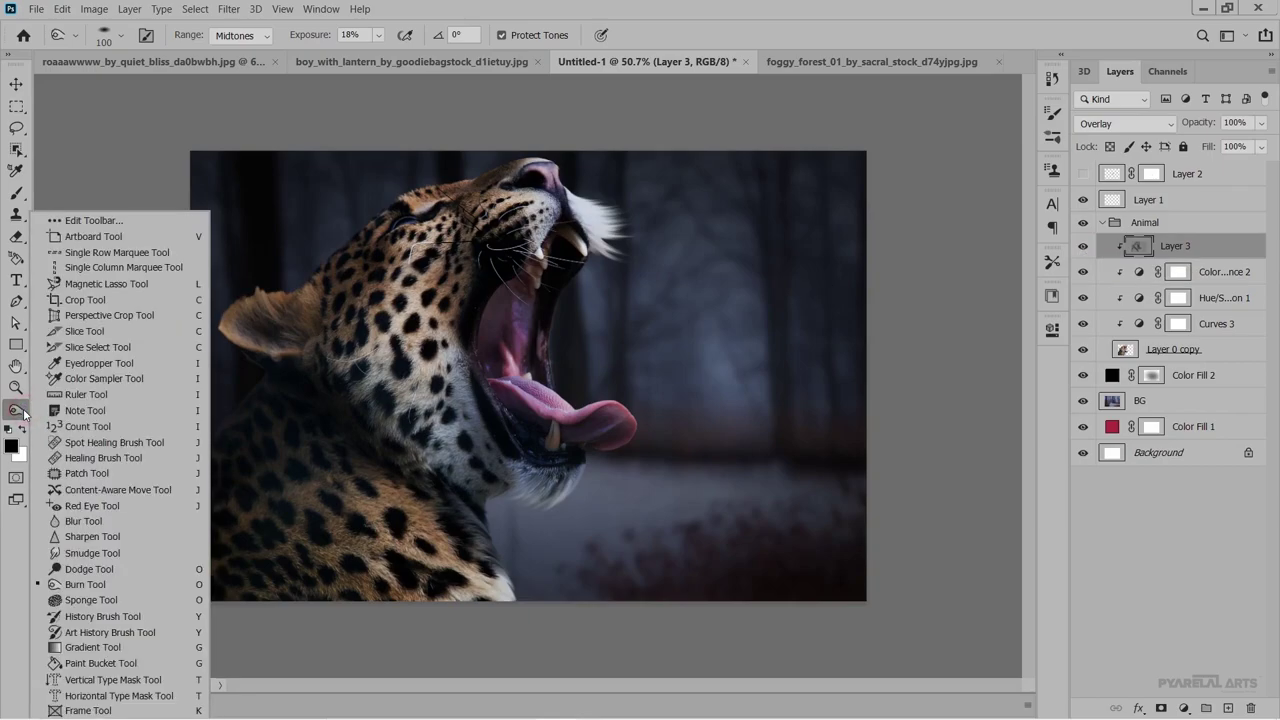
pyautogui.click(86, 576)
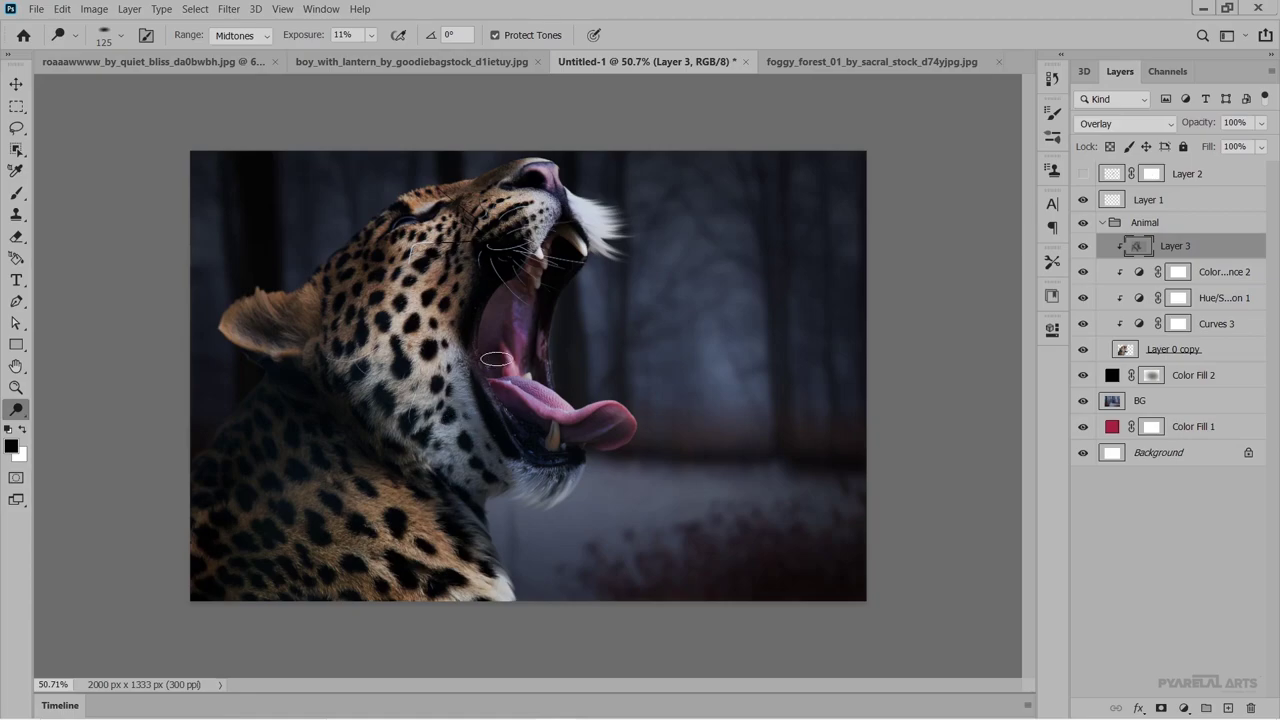
pyautogui.scroll(2, 489, 347)
pyautogui.scroll(2, 500, 330)
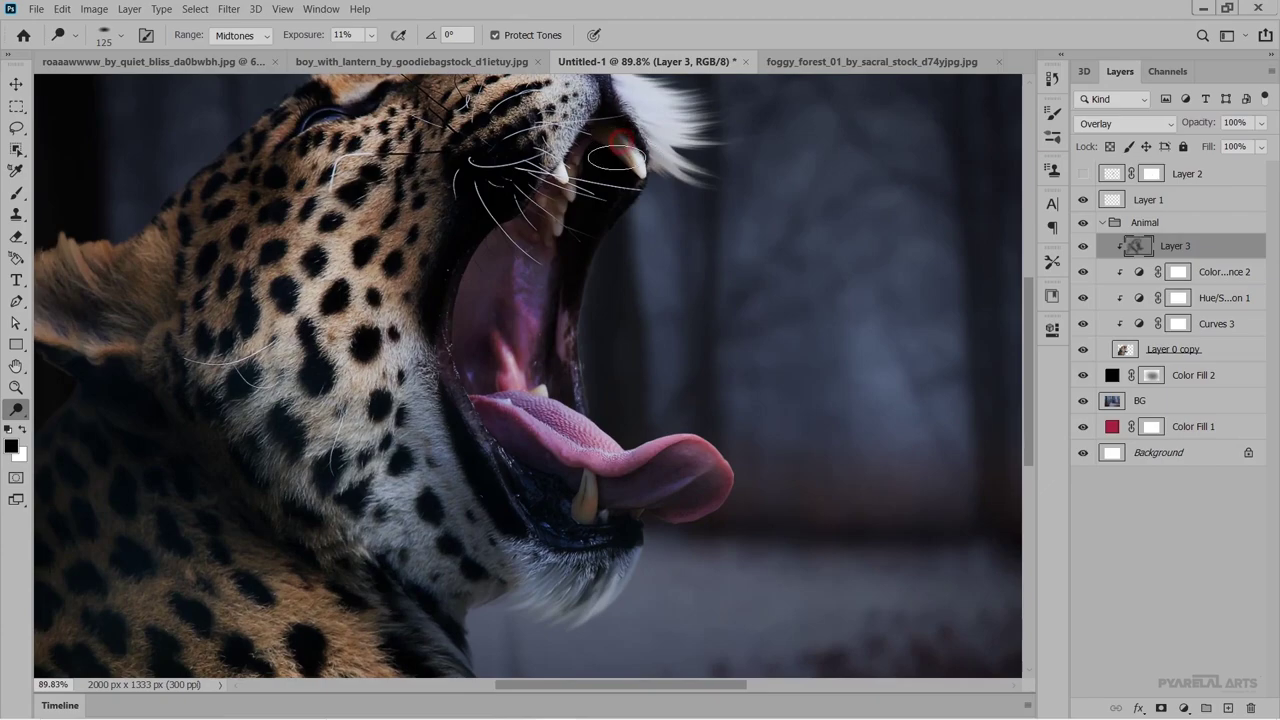
pyautogui.scroll(2, 529, 214)
pyautogui.scroll(1, 529, 200)
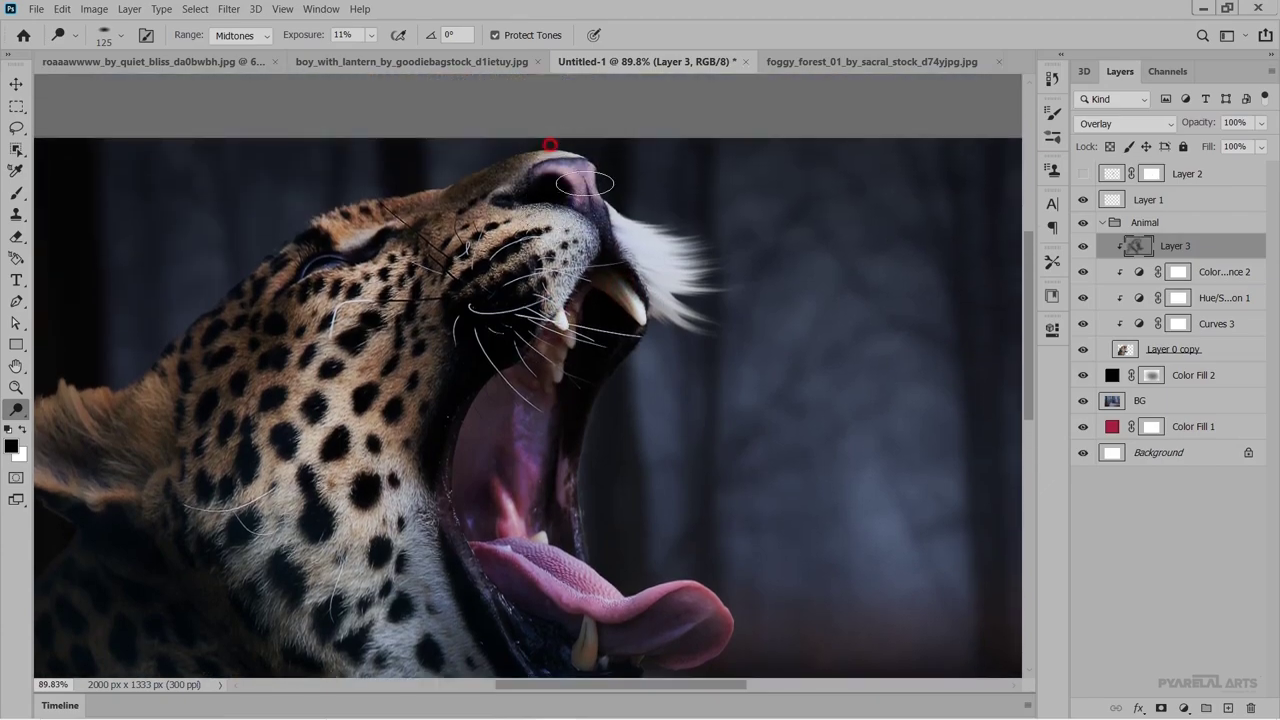
# Burn the leopard's nose, forehead, eye area, cheek, lower jaw and mouth interior.
pyautogui.moveTo(533, 157); pyautogui.dragTo(588, 160)
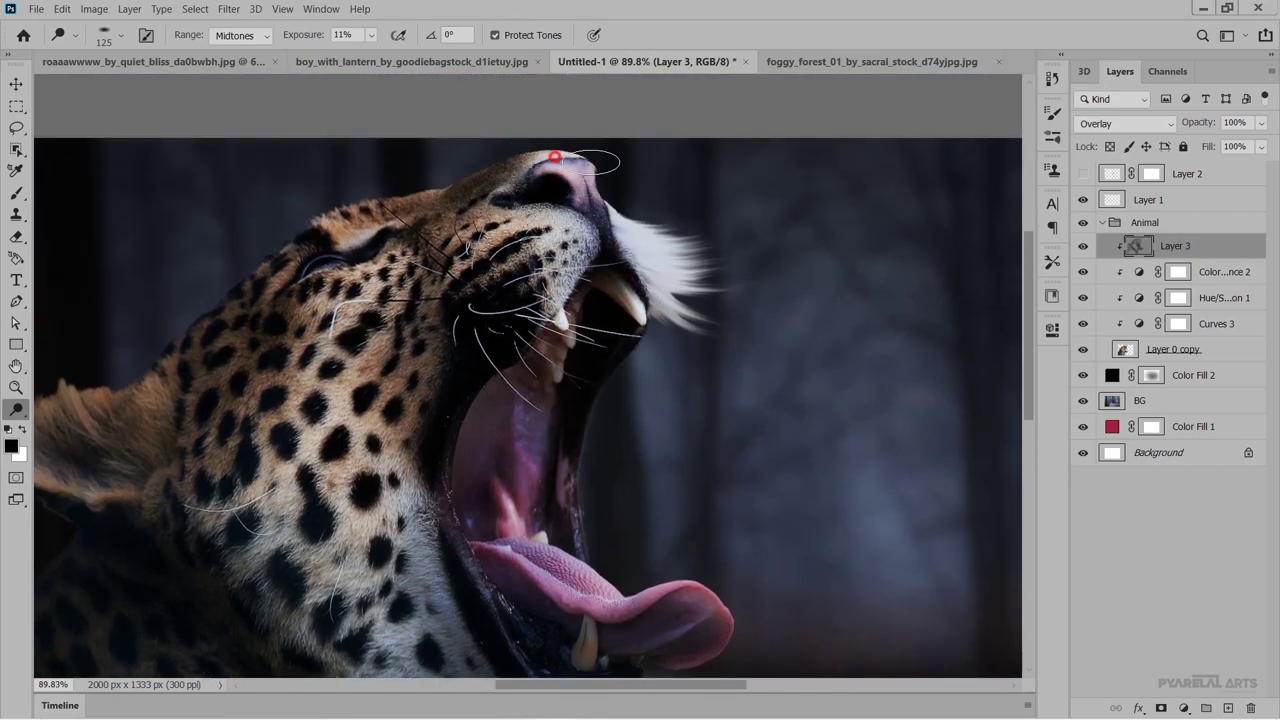
pyautogui.moveTo(310, 272)
pyautogui.mouseDown()
pyautogui.moveTo(297, 220)
pyautogui.moveTo(331, 403)
pyautogui.moveTo(535, 441)
pyautogui.mouseUp()
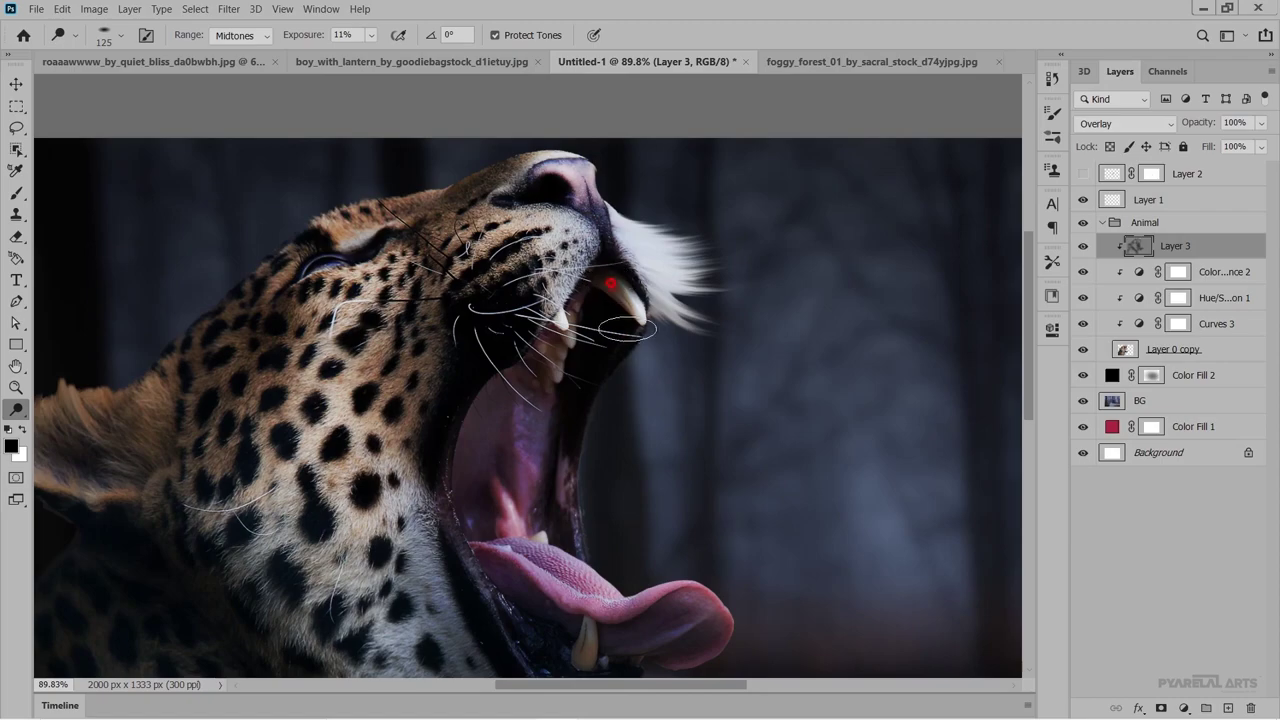
pyautogui.scroll(-3, 535, 441)
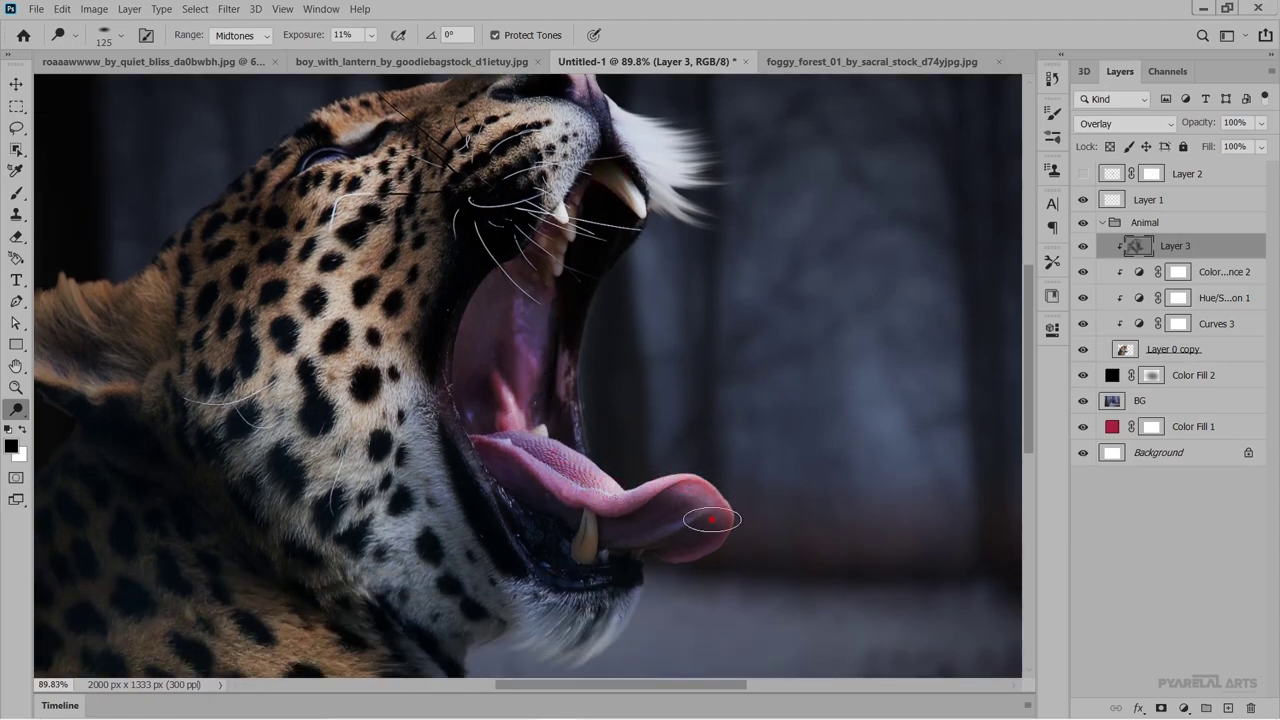
pyautogui.scroll(-3, 510, 465)
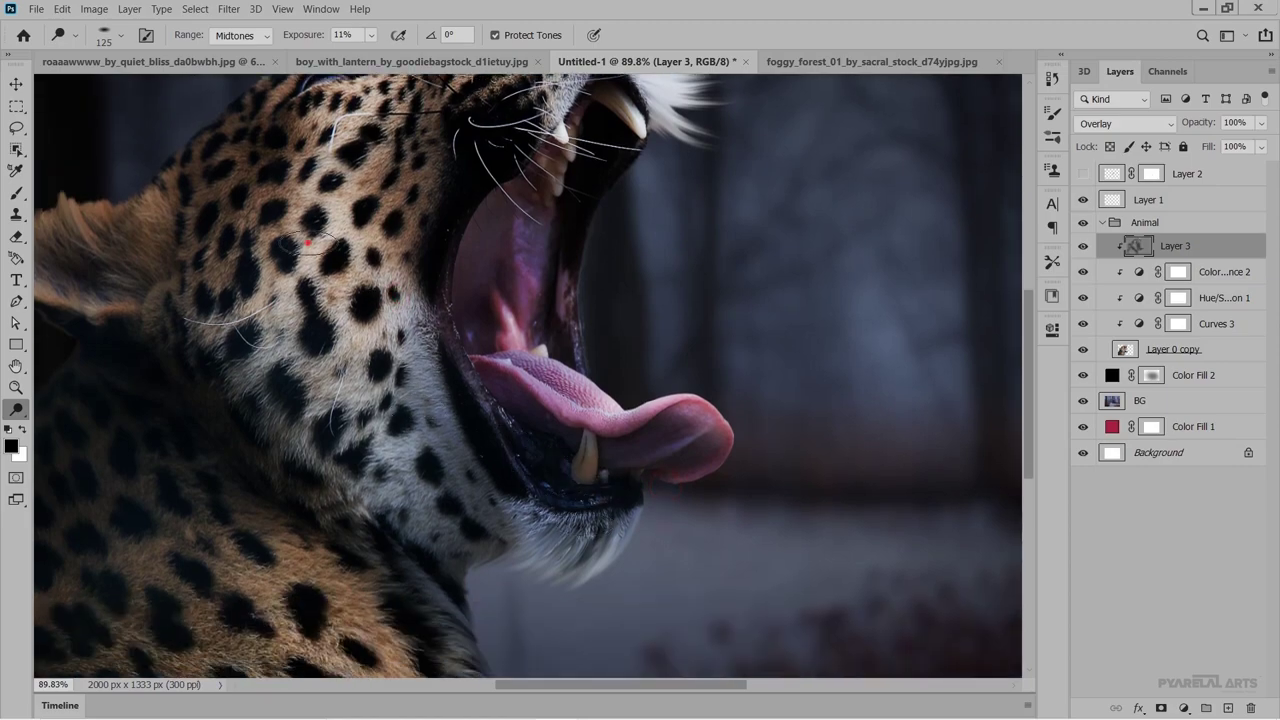
pyautogui.moveTo(290, 246); pyautogui.dragTo(300, 200)
pyautogui.moveTo(361, 446)
pyautogui.mouseDown()
pyautogui.moveTo(344, 300)
pyautogui.moveTo(349, 331)
pyautogui.mouseUp()
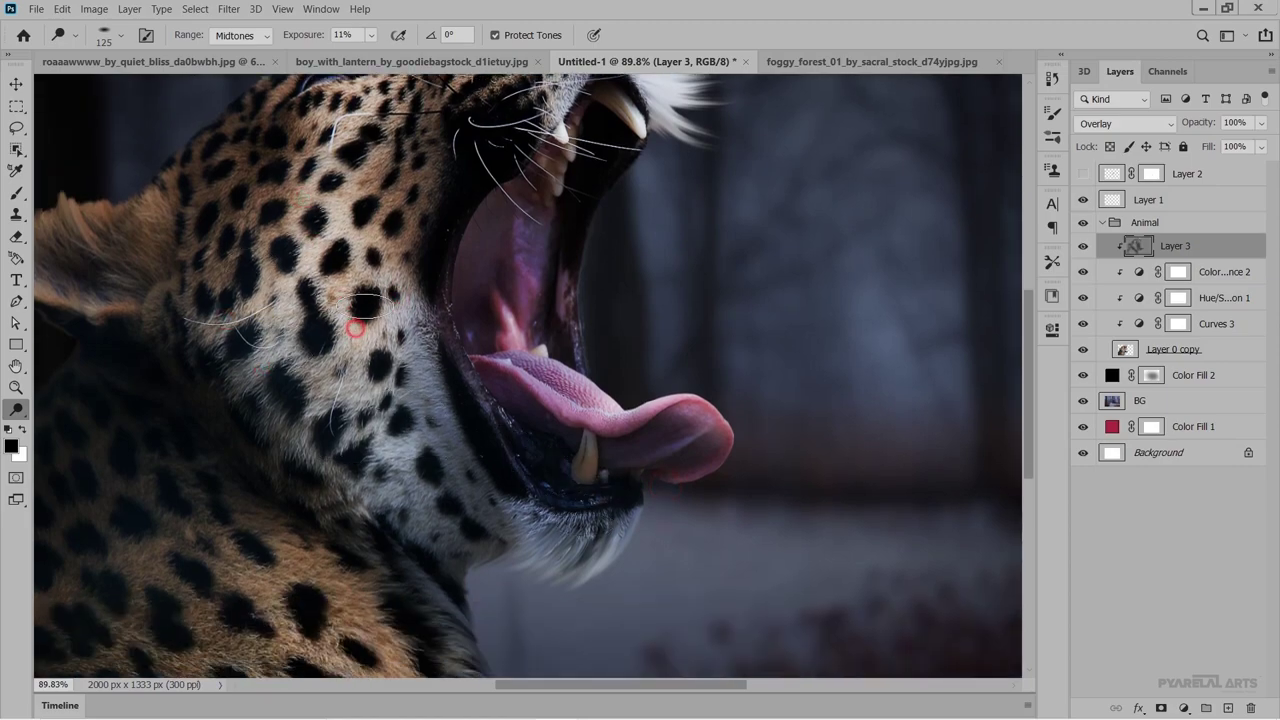
pyautogui.click(558, 455)
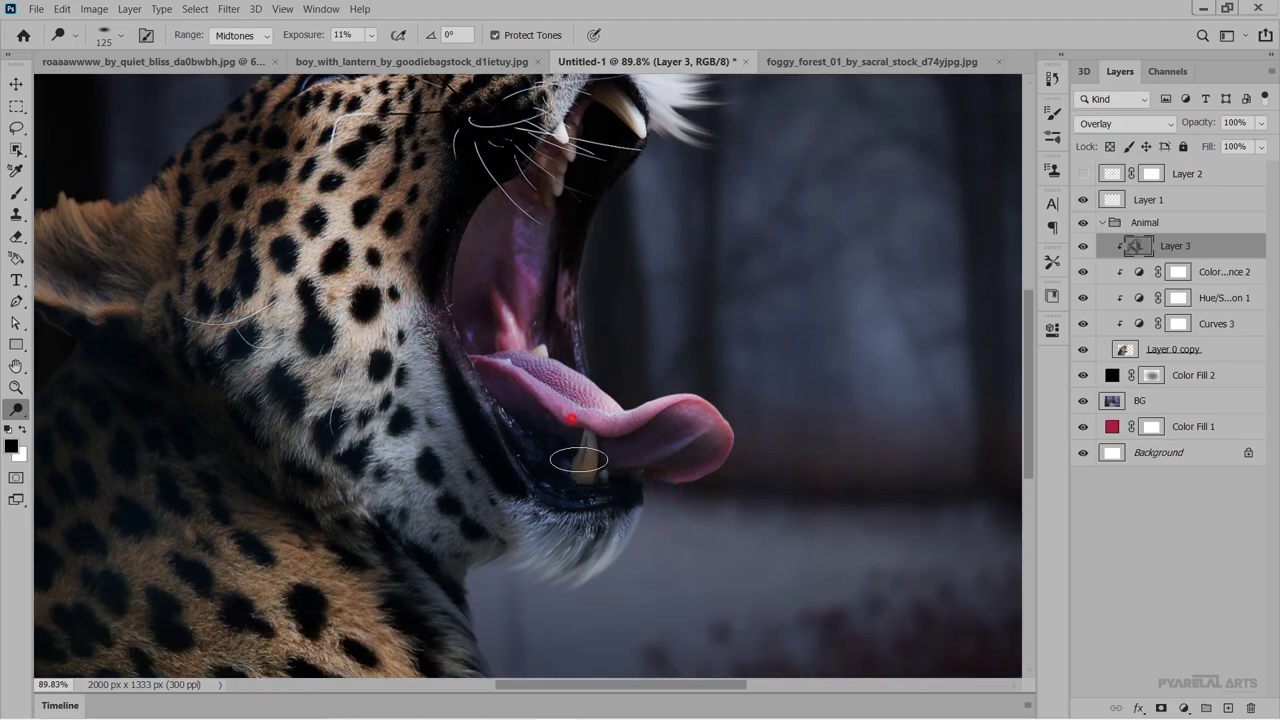
pyautogui.moveTo(558, 455); pyautogui.dragTo(585, 465)
pyautogui.click(493, 242)
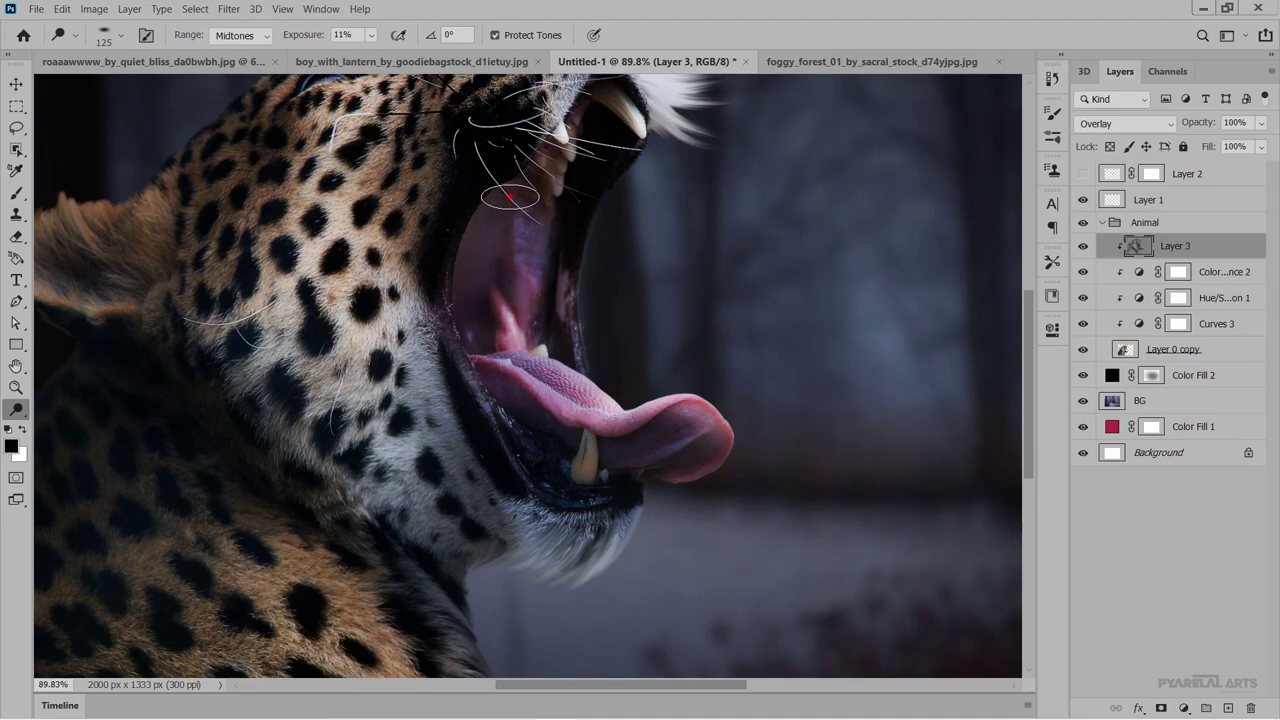
# Burn the ear and neck with a 250 brush, then hide Layer 3 to compare.
pyautogui.scroll(-1, 548, 301)
pyautogui.scroll(-3, 548, 301)
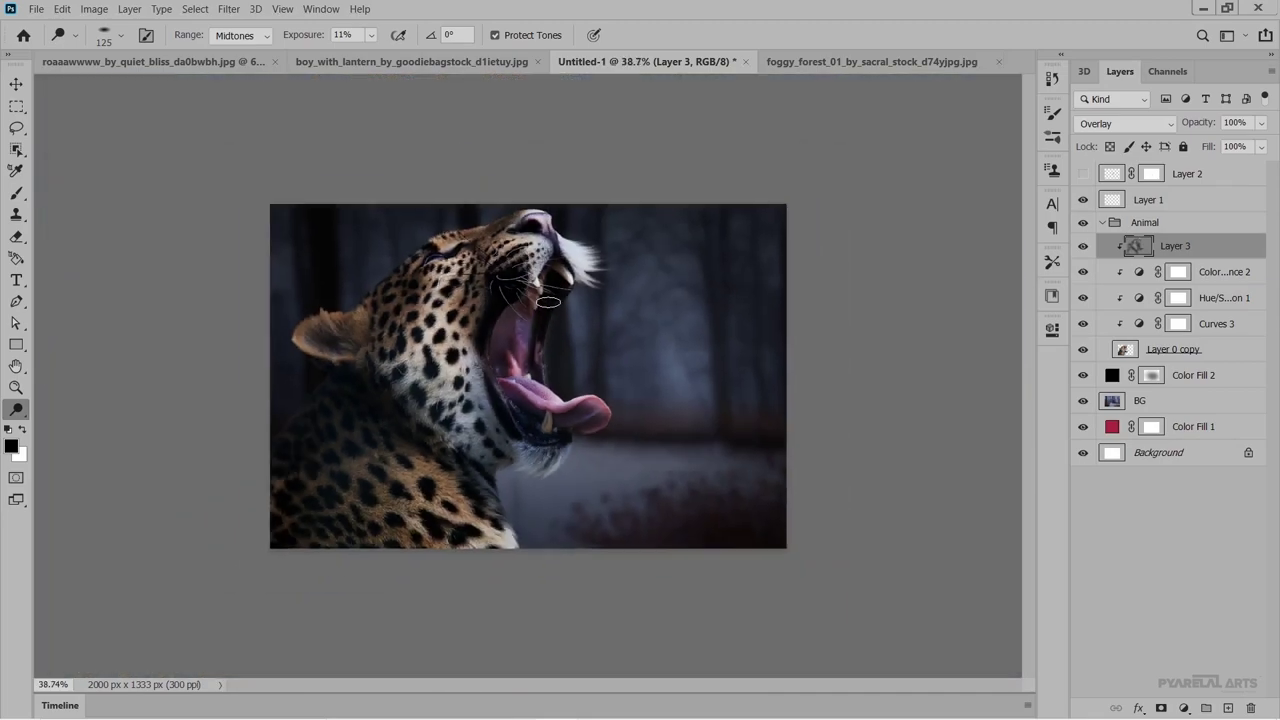
pyautogui.scroll(1, 497, 262)
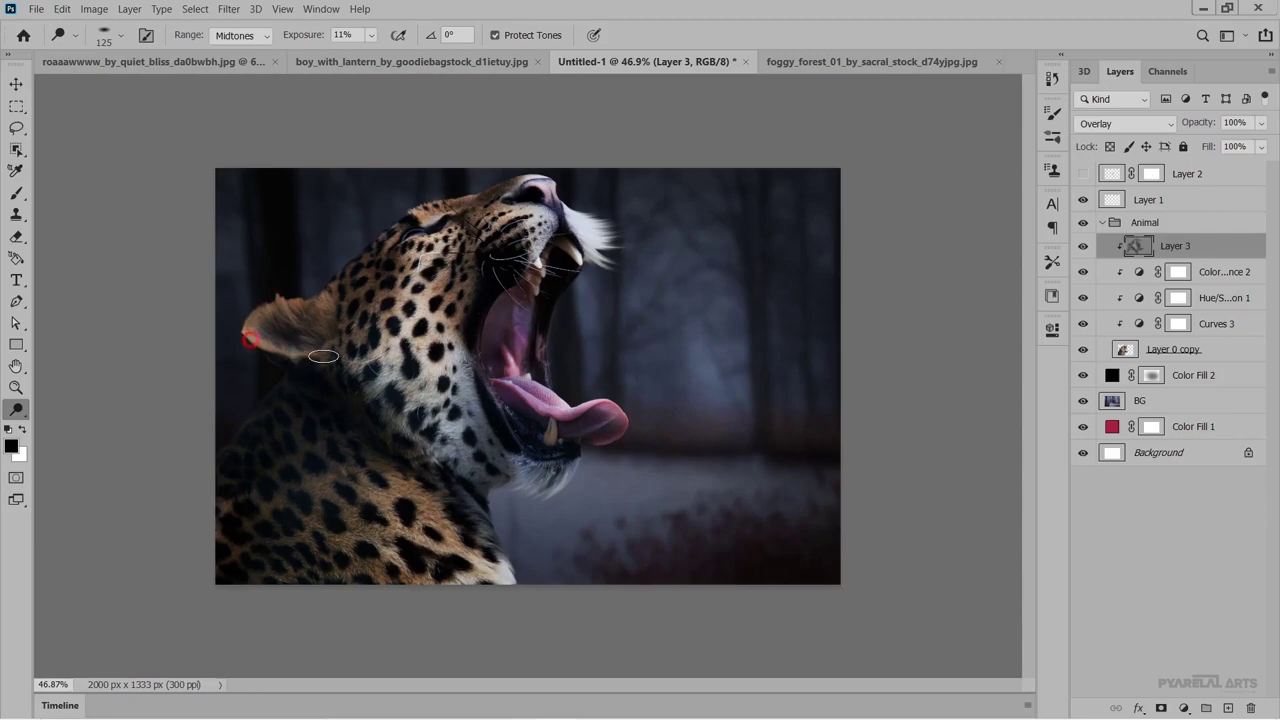
pyautogui.click(290, 350)
pyautogui.moveTo(243, 320); pyautogui.dragTo(365, 425)
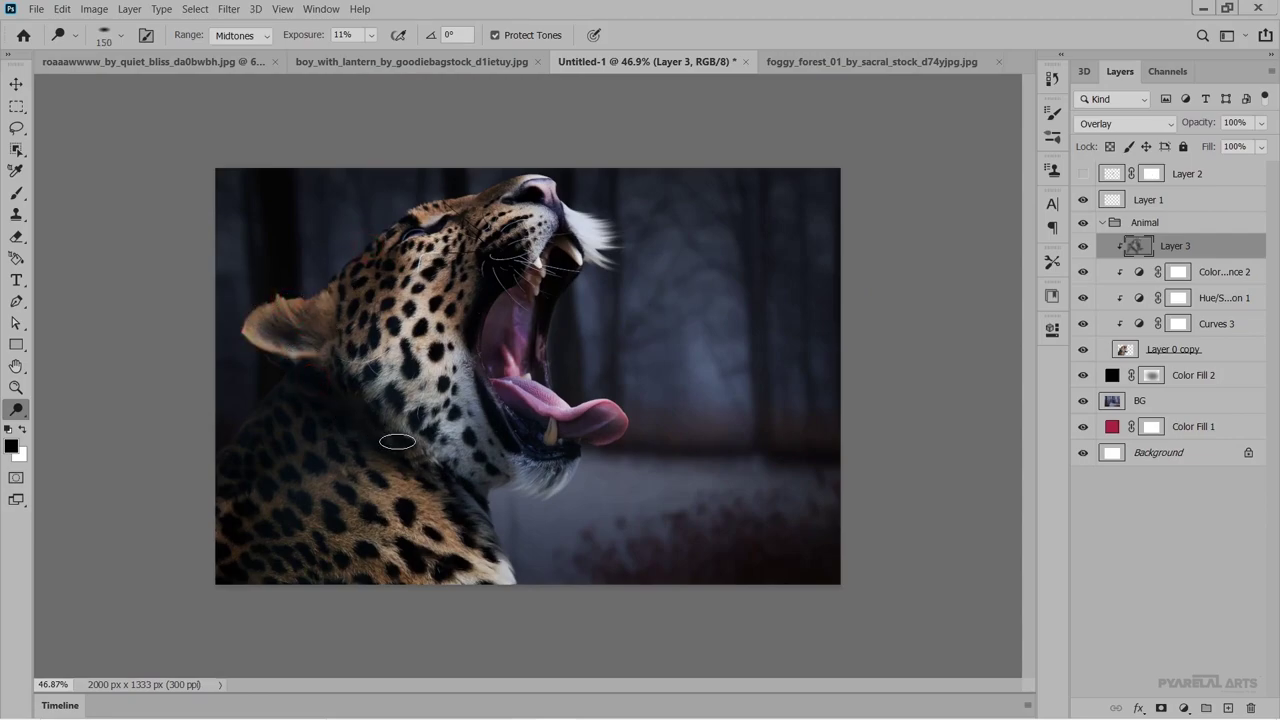
pyautogui.press(']')
pyautogui.press(']')
pyautogui.press(']')
pyautogui.moveTo(354, 492); pyautogui.dragTo(372, 562)
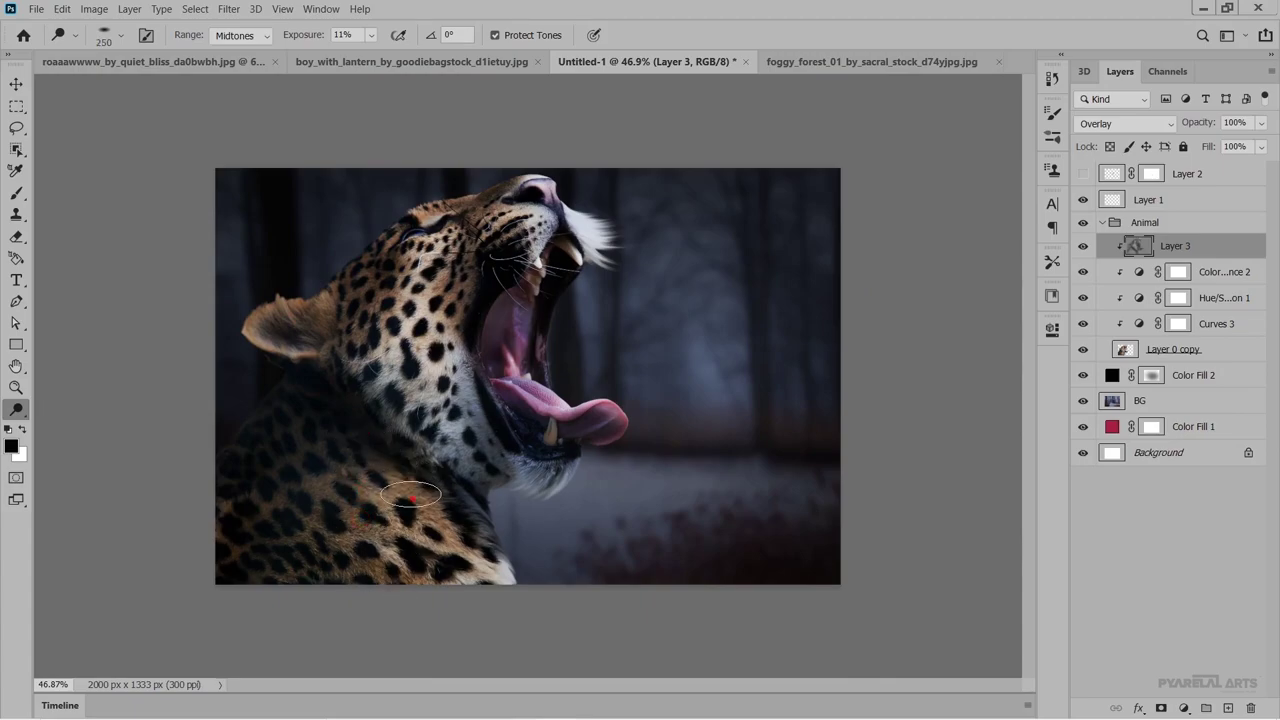
pyautogui.moveTo(392, 517); pyautogui.dragTo(243, 500)
pyautogui.moveTo(266, 413)
pyautogui.mouseDown()
pyautogui.moveTo(295, 427)
pyautogui.moveTo(343, 366)
pyautogui.mouseUp()
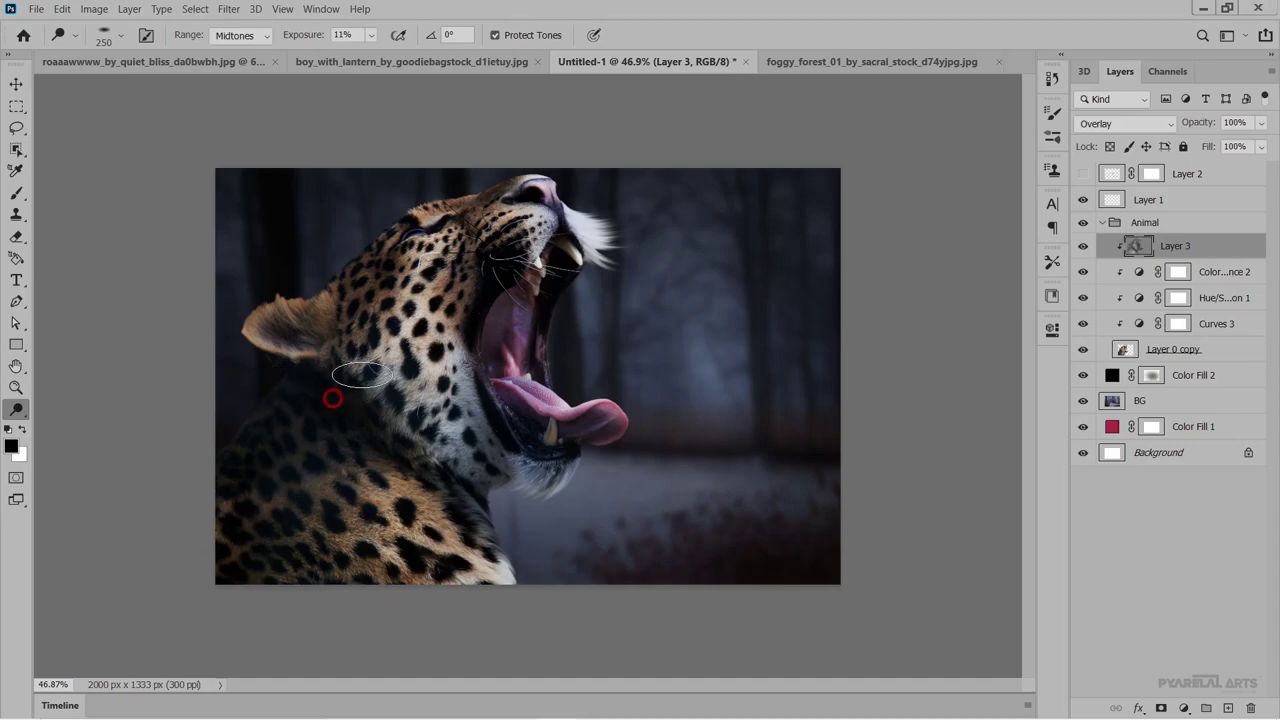
pyautogui.moveTo(414, 423); pyautogui.dragTo(440, 460)
pyautogui.moveTo(419, 358)
pyautogui.mouseDown()
pyautogui.moveTo(425, 385)
pyautogui.moveTo(536, 463)
pyautogui.mouseUp()
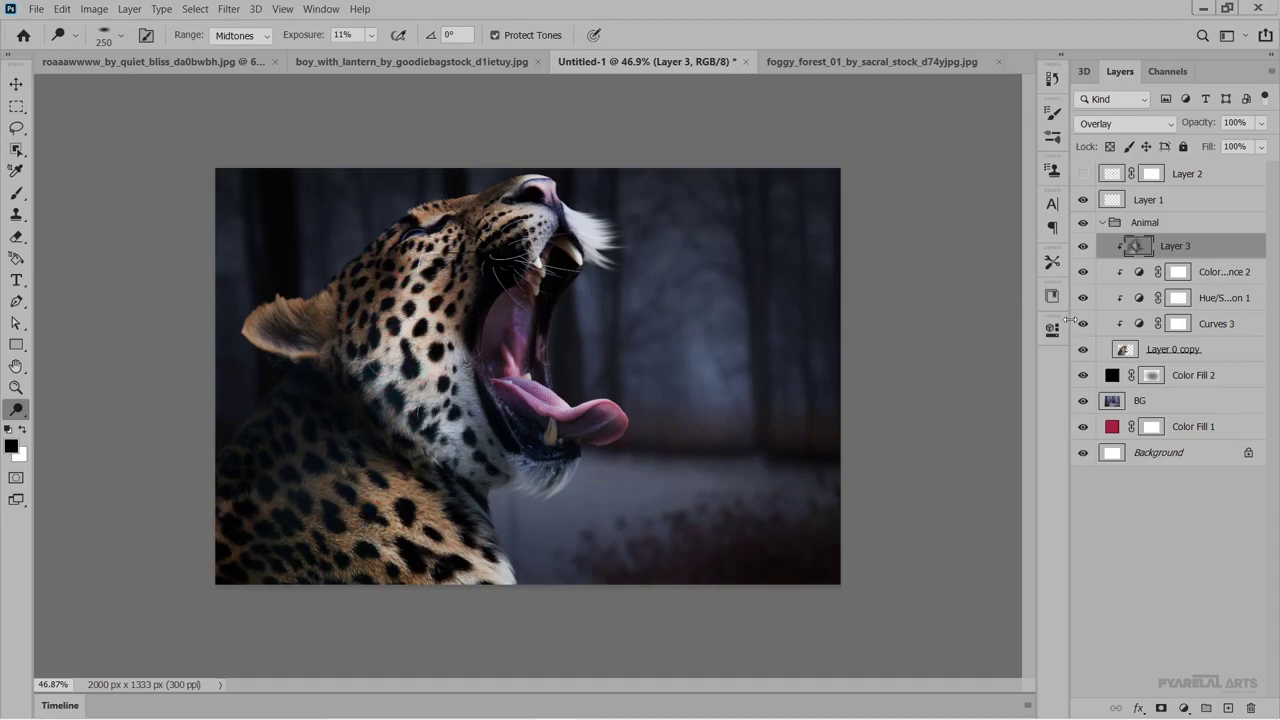
pyautogui.click(1083, 246)
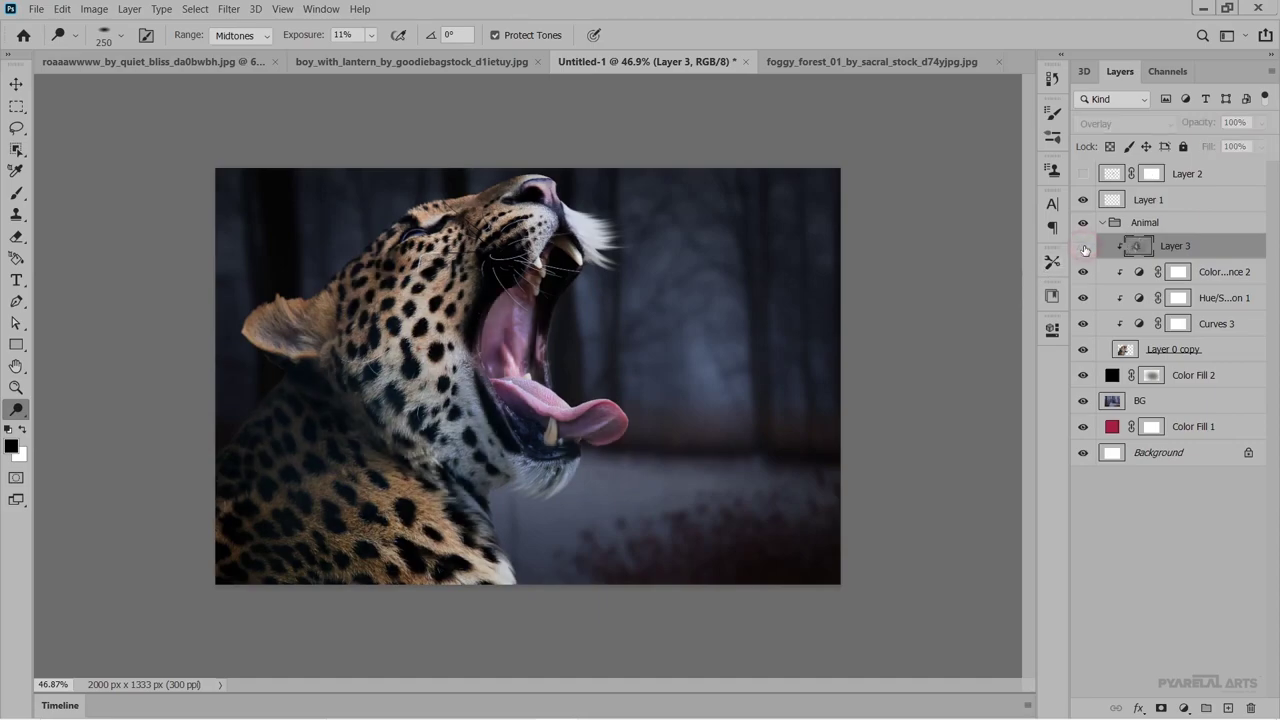
# Turn Layer 3's visibility back on to show the dodge-and-burn shading.
pyautogui.click(1083, 246)
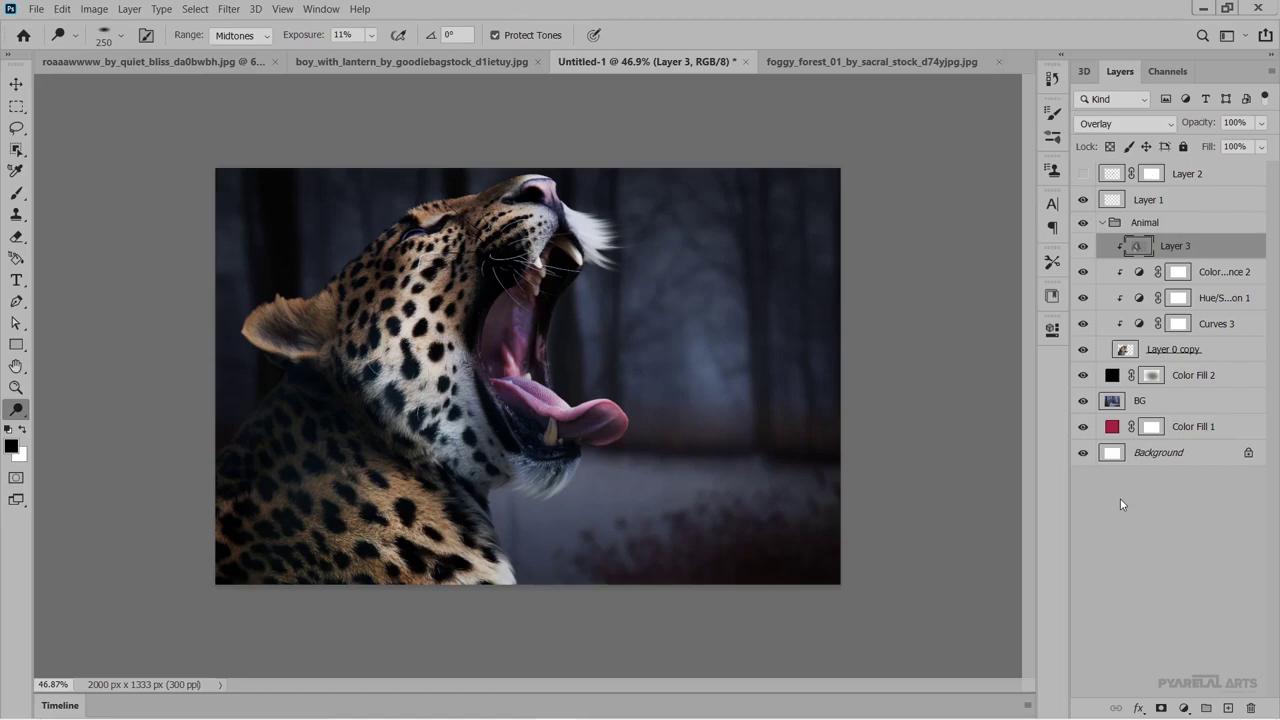
# Show the boy's Layer 2, apply its mask and group it as 'Boy'.
pyautogui.click(1190, 175)
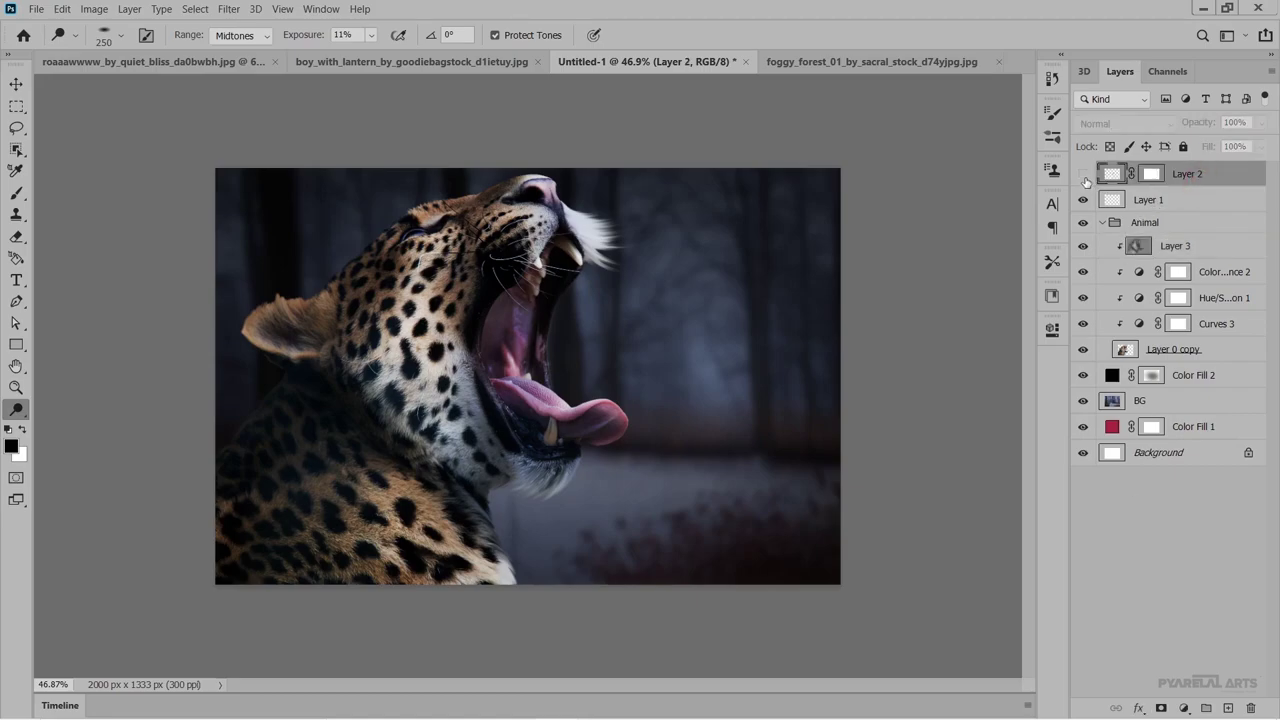
pyautogui.click(1083, 174)
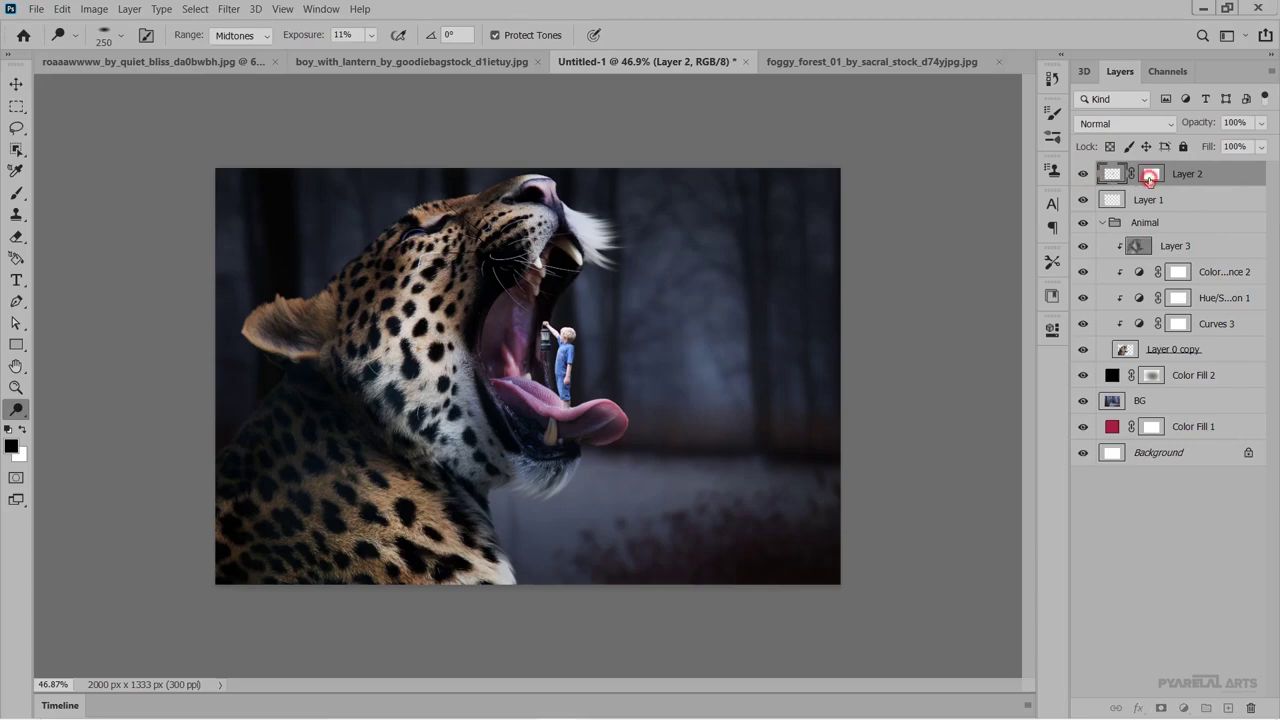
pyautogui.rightClick(1150, 178)
pyautogui.click(1150, 223)
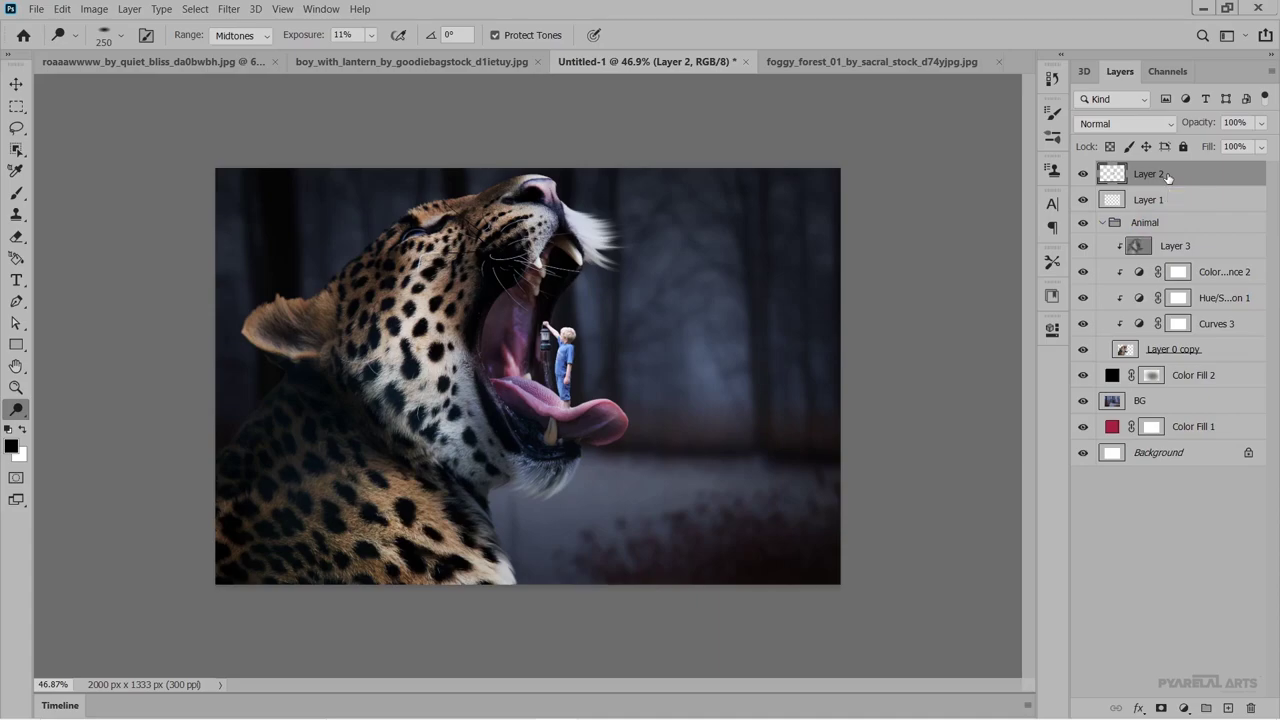
pyautogui.hotkey('ctrl', 'g')
pyautogui.doubleClick(1141, 174)
pyautogui.write('Boy')
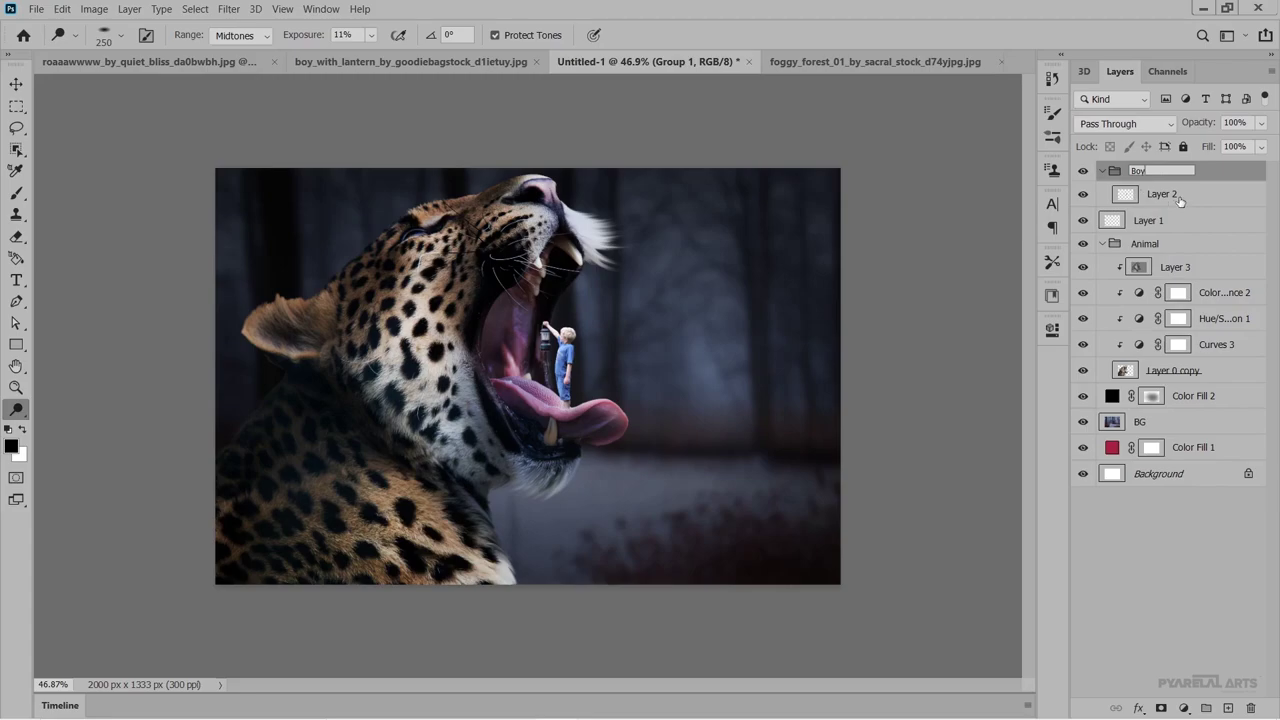
pyautogui.click(1180, 201)
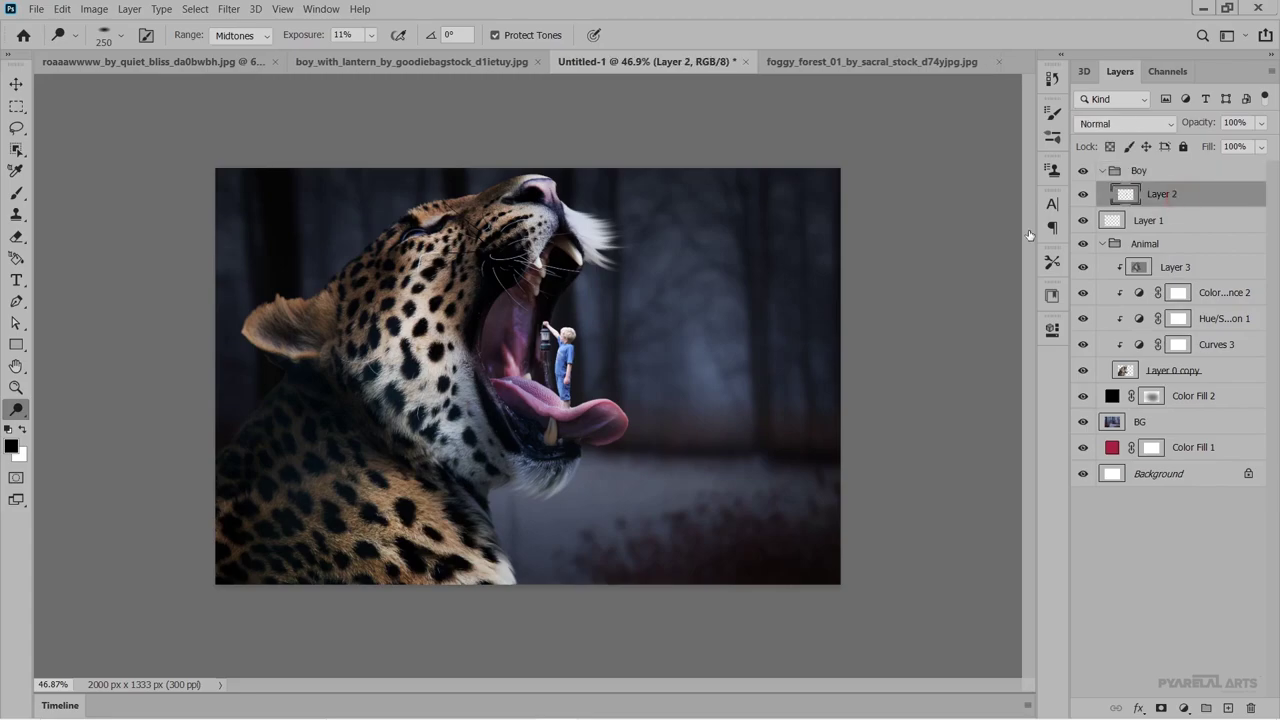
# Add a Curves 4 adjustment layer above the boy's layer.
pyautogui.scroll(3, 548, 328)
pyautogui.scroll(2, 574, 328)
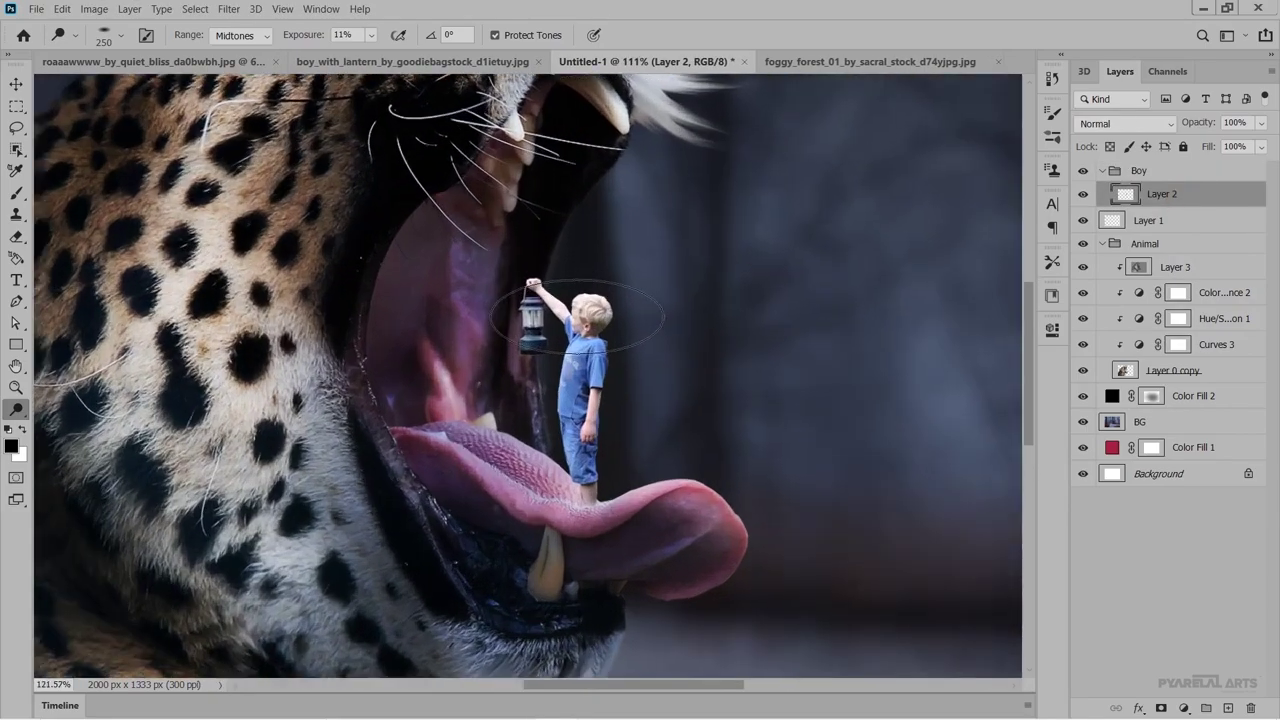
pyautogui.scroll(2, 574, 328)
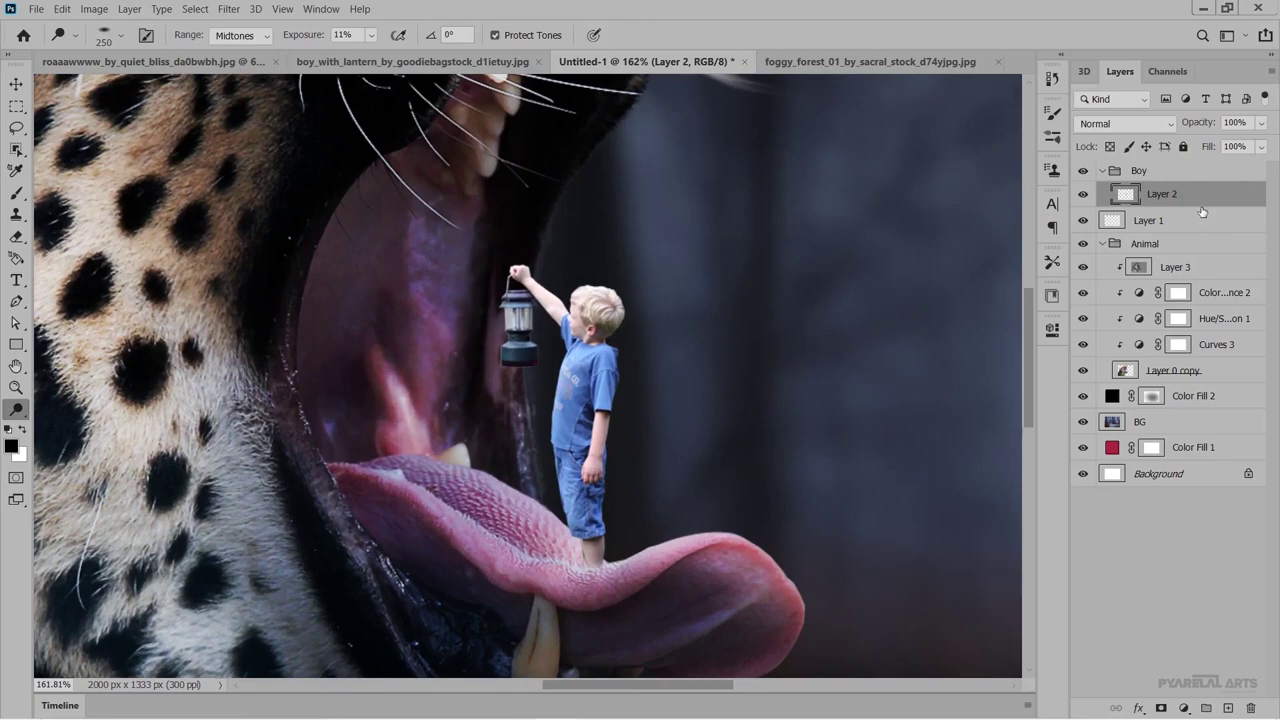
pyautogui.click(1190, 712)
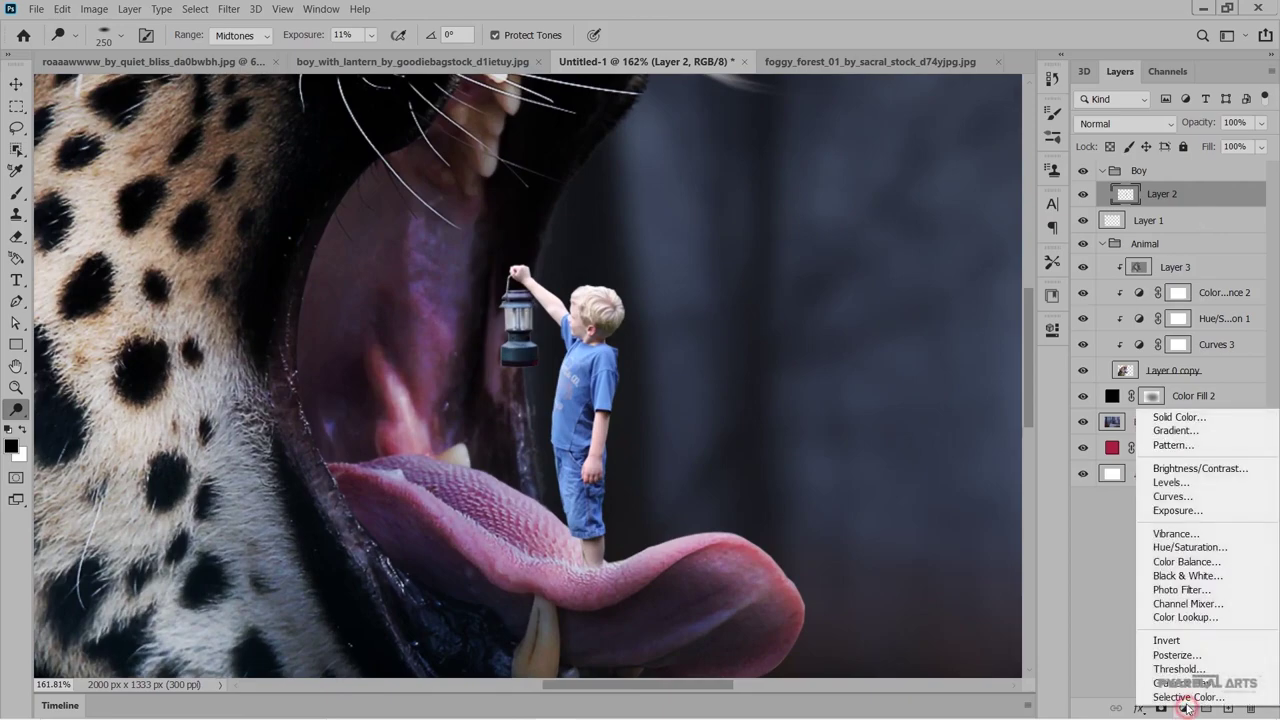
pyautogui.click(1209, 504)
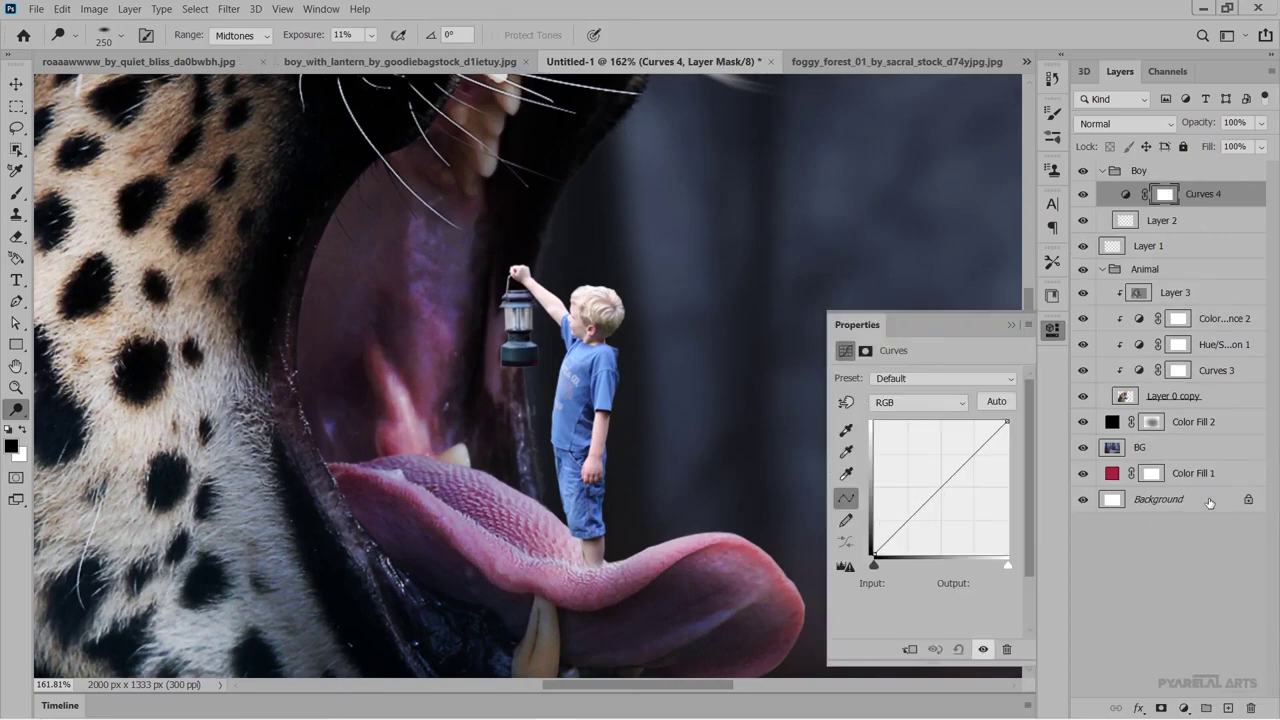
# Clip the new Curves layer to the boy and lower its midpoint to input 125, output 85.
pyautogui.click(910, 648)
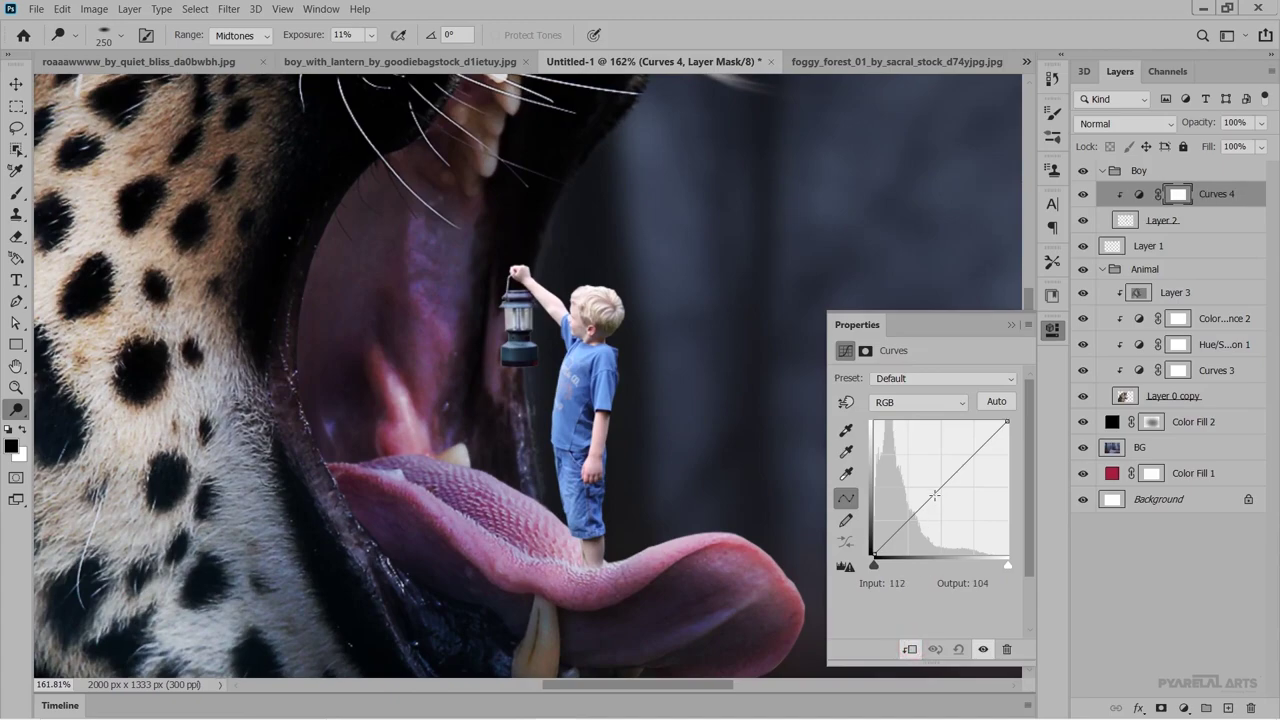
pyautogui.moveTo(936, 490); pyautogui.dragTo(940, 510)
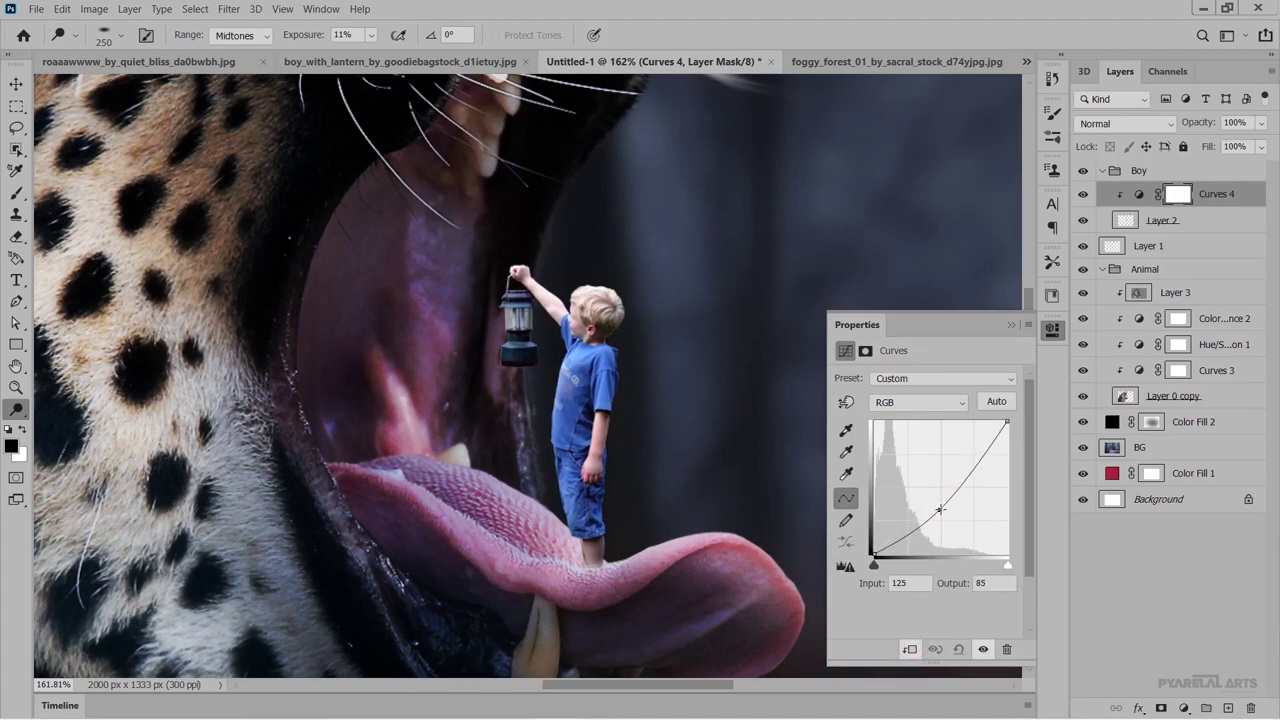
pyautogui.click(1027, 316)
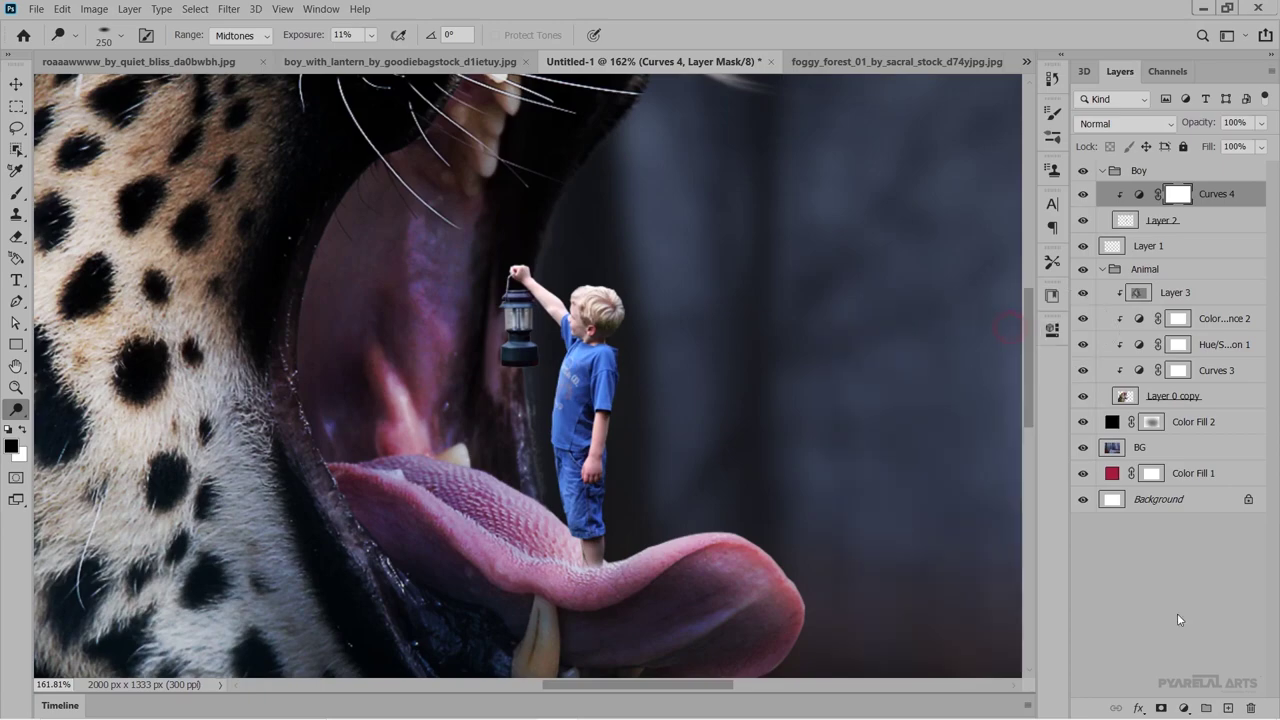
pyautogui.click(1185, 706)
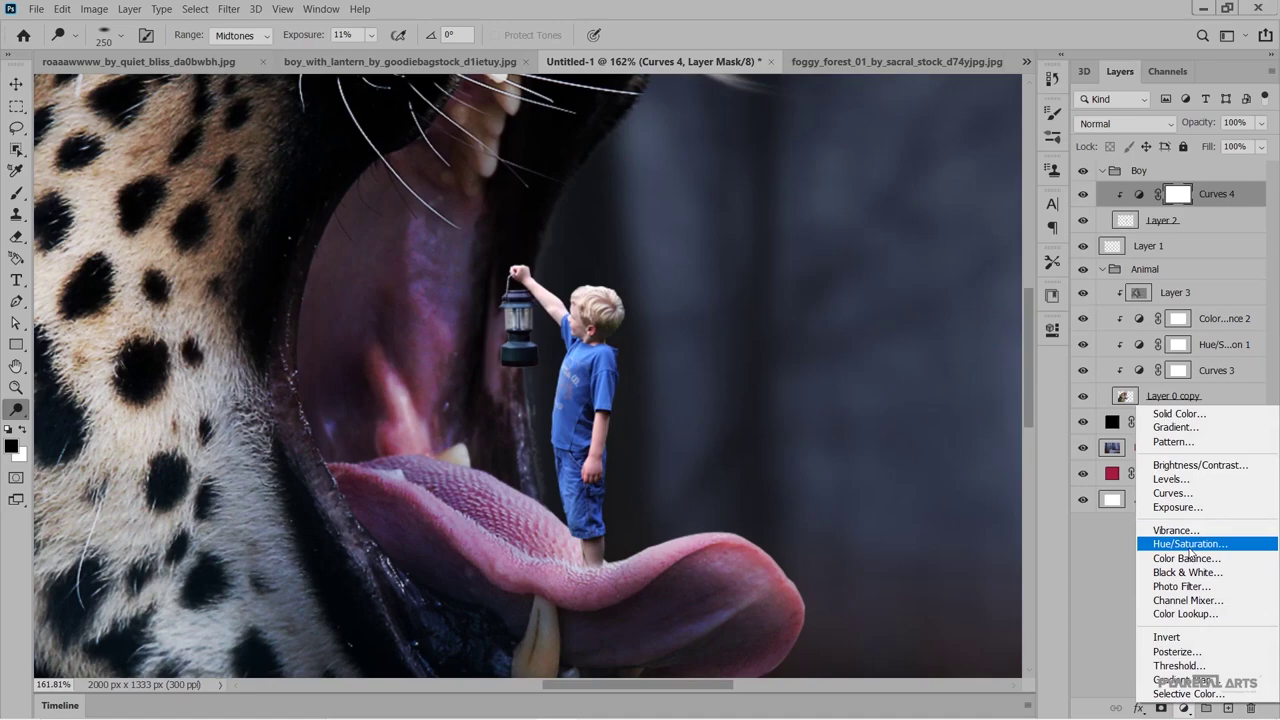
# Add a Hue/Saturation adjustment to the boy with Saturation -29 and Lightness -9.
pyautogui.click(1190, 545)
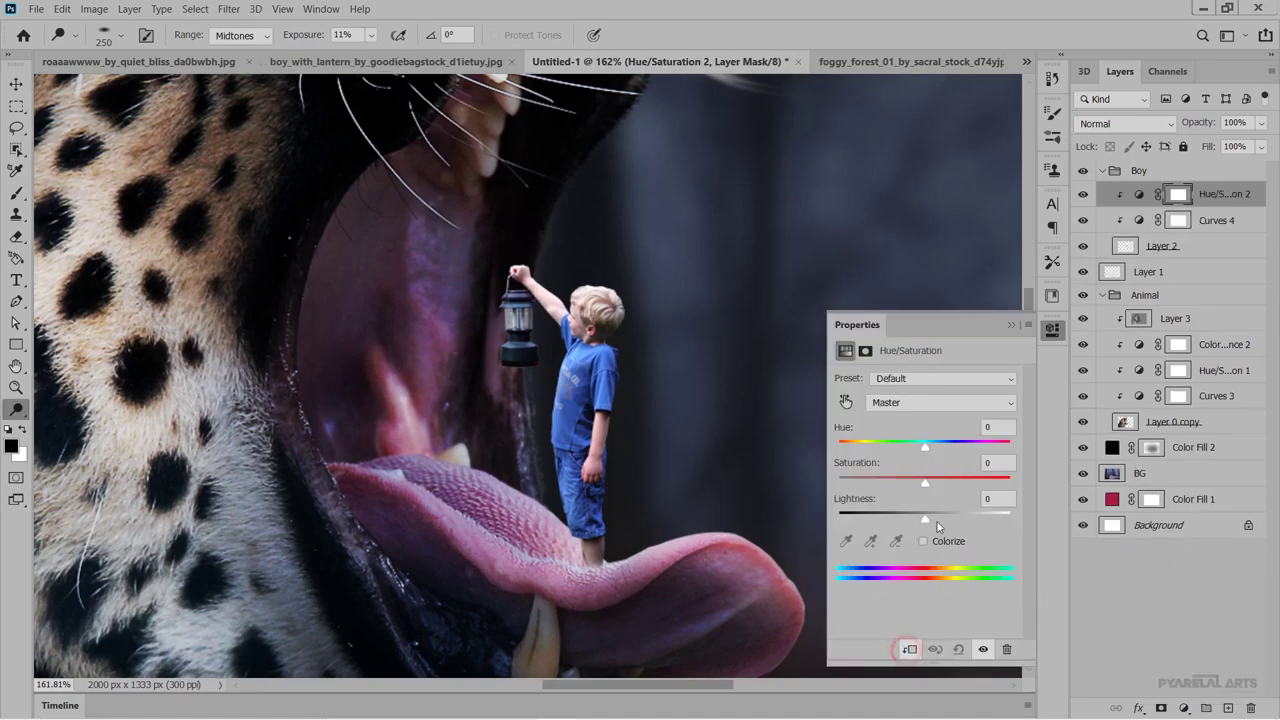
pyautogui.moveTo(926, 487); pyautogui.dragTo(916, 488)
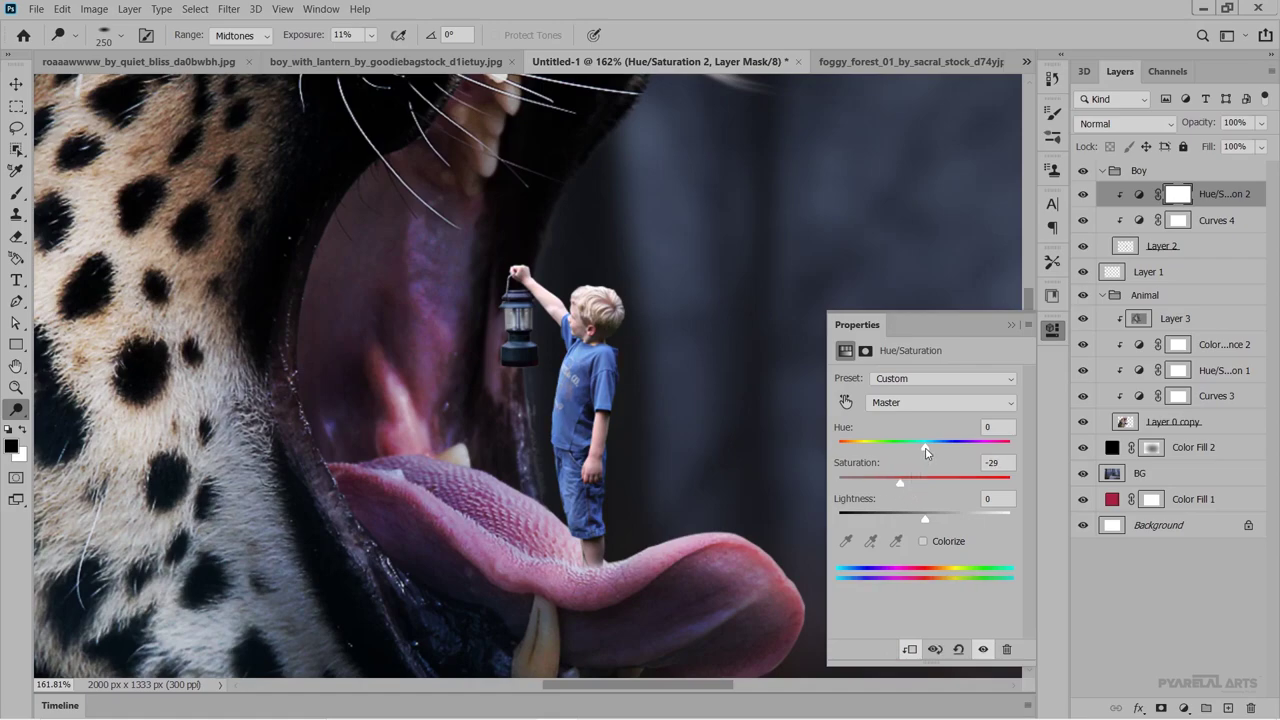
pyautogui.moveTo(926, 452); pyautogui.dragTo(923, 450)
pyautogui.moveTo(925, 521); pyautogui.dragTo(919, 524)
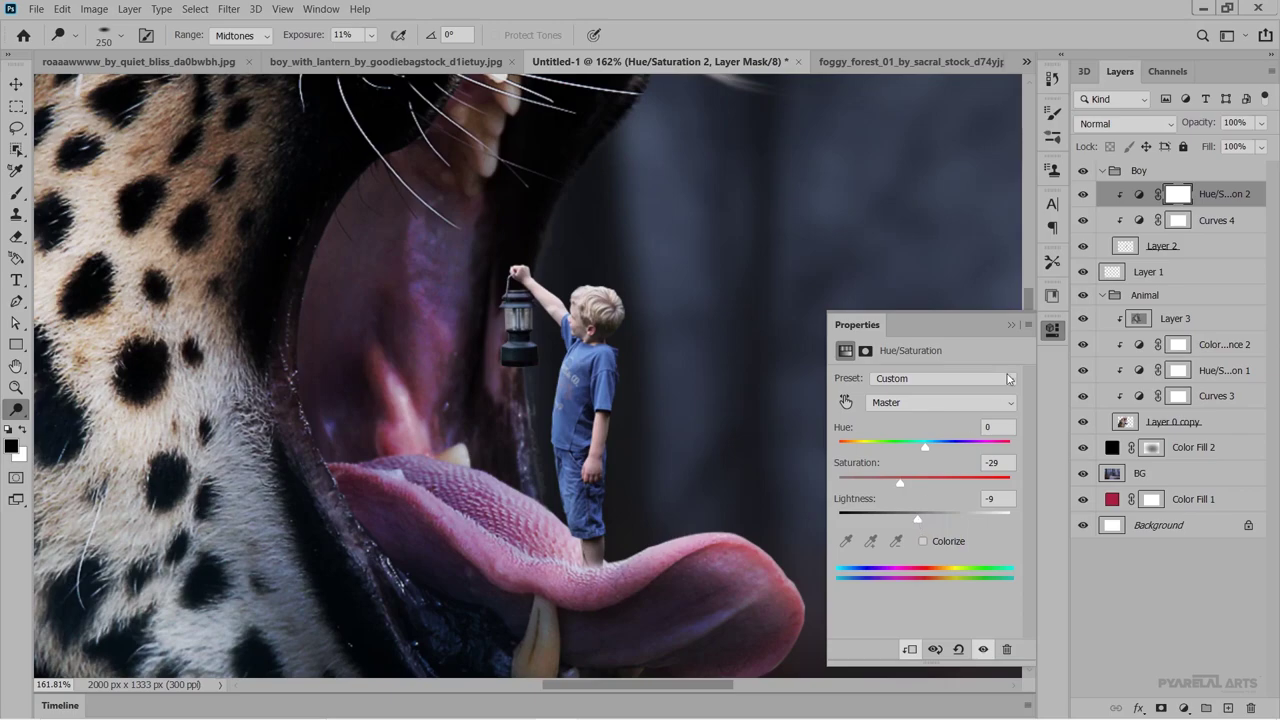
pyautogui.click(1010, 327)
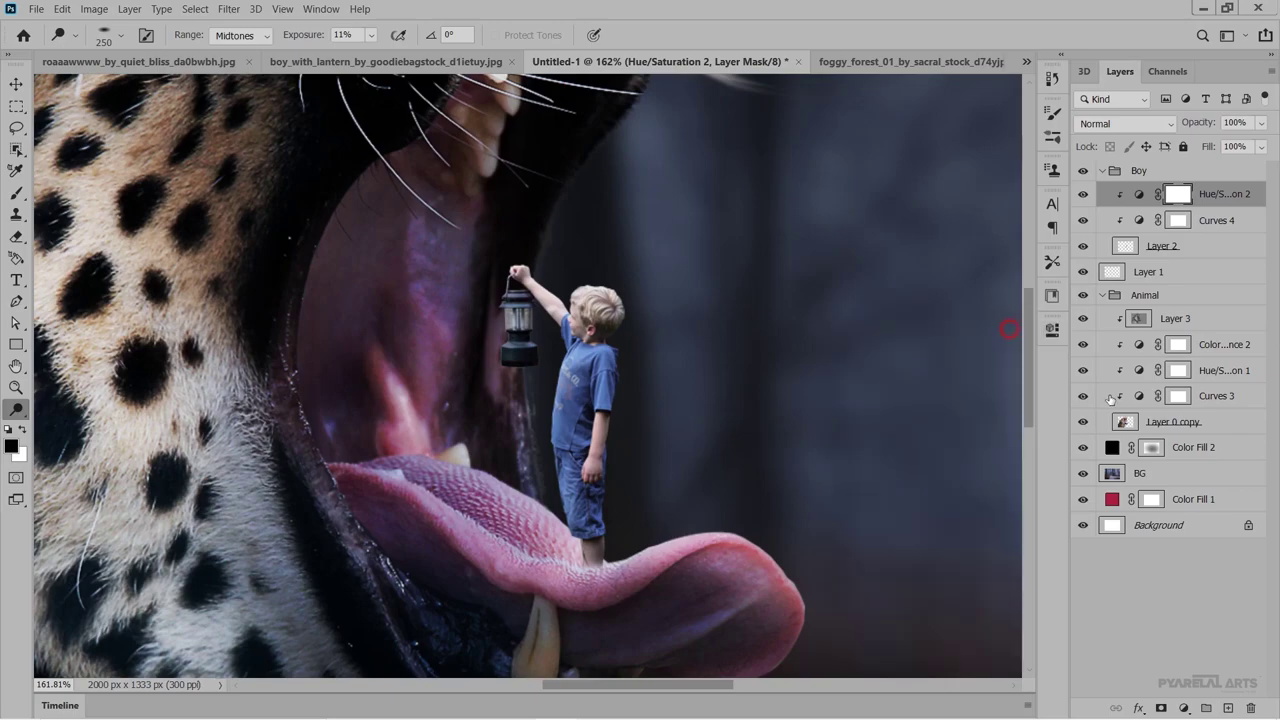
pyautogui.click(1183, 708)
# Add a Color Balance layer clipped to the boy and shift its midtones toward cyan.
pyautogui.click(1196, 563)
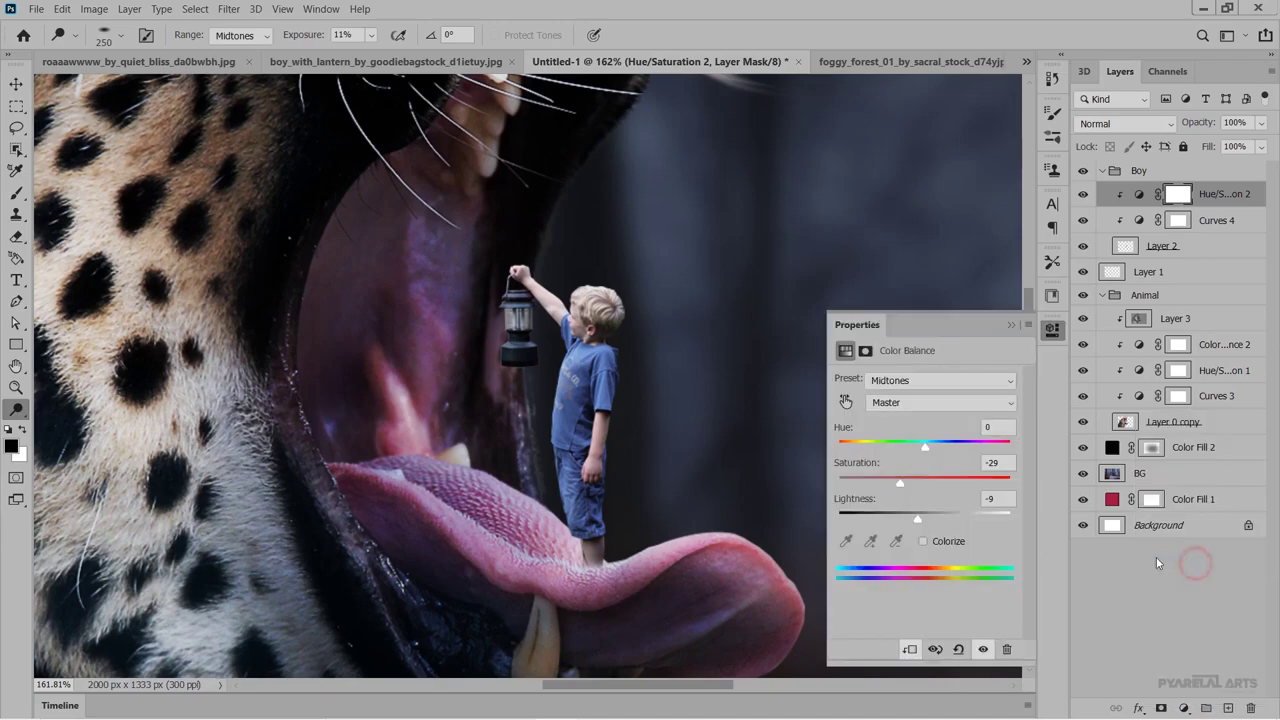
pyautogui.click(909, 649)
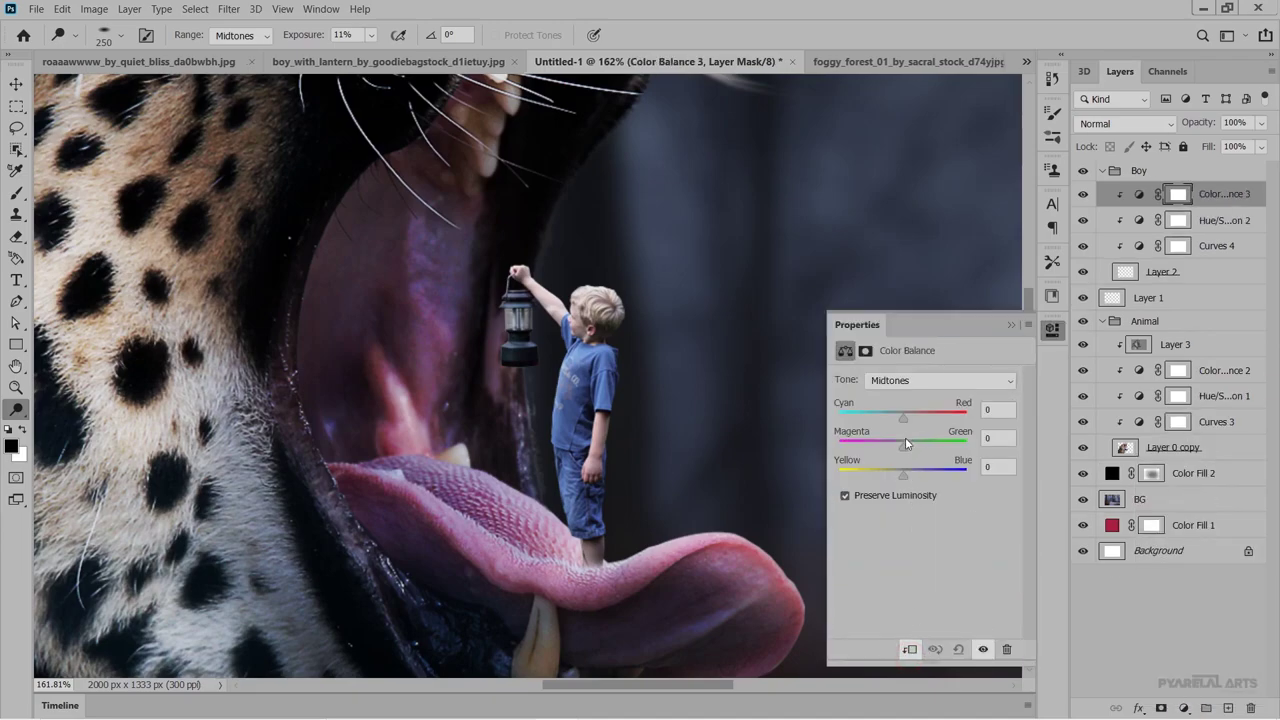
pyautogui.moveTo(903, 413); pyautogui.dragTo(899, 447)
pyautogui.click(1010, 326)
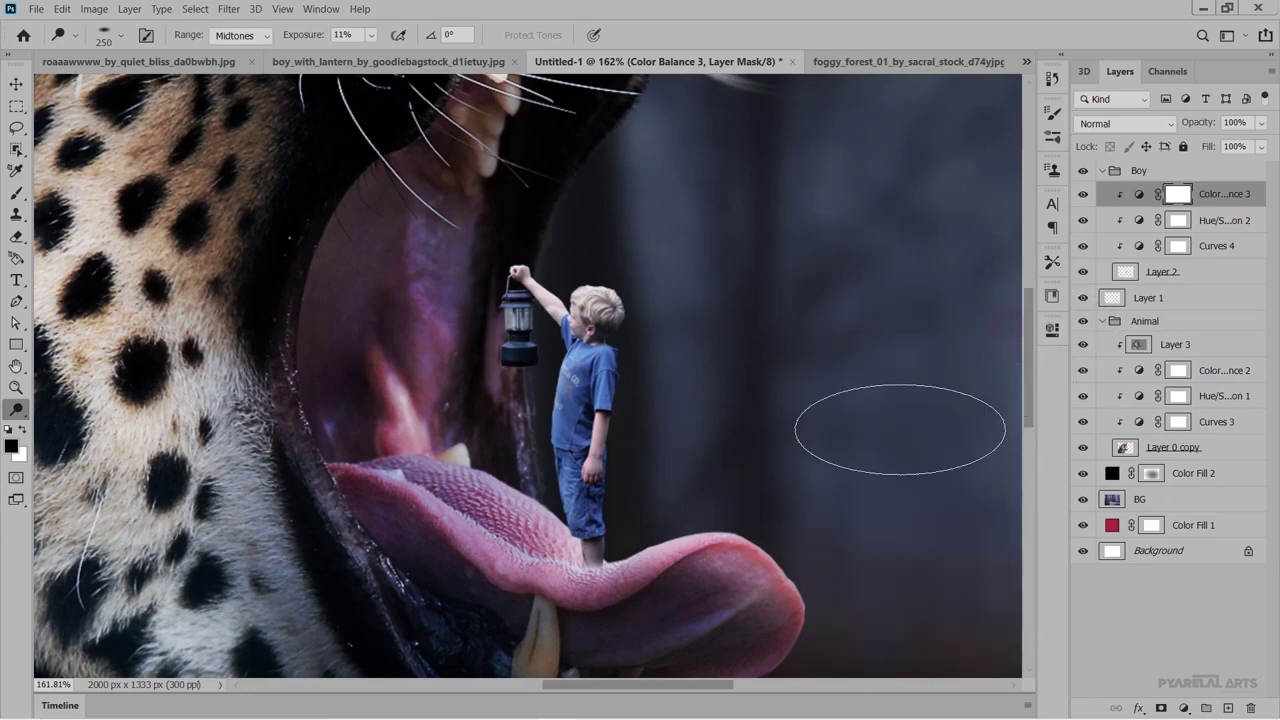
pyautogui.hotkey('ctrl', '0')
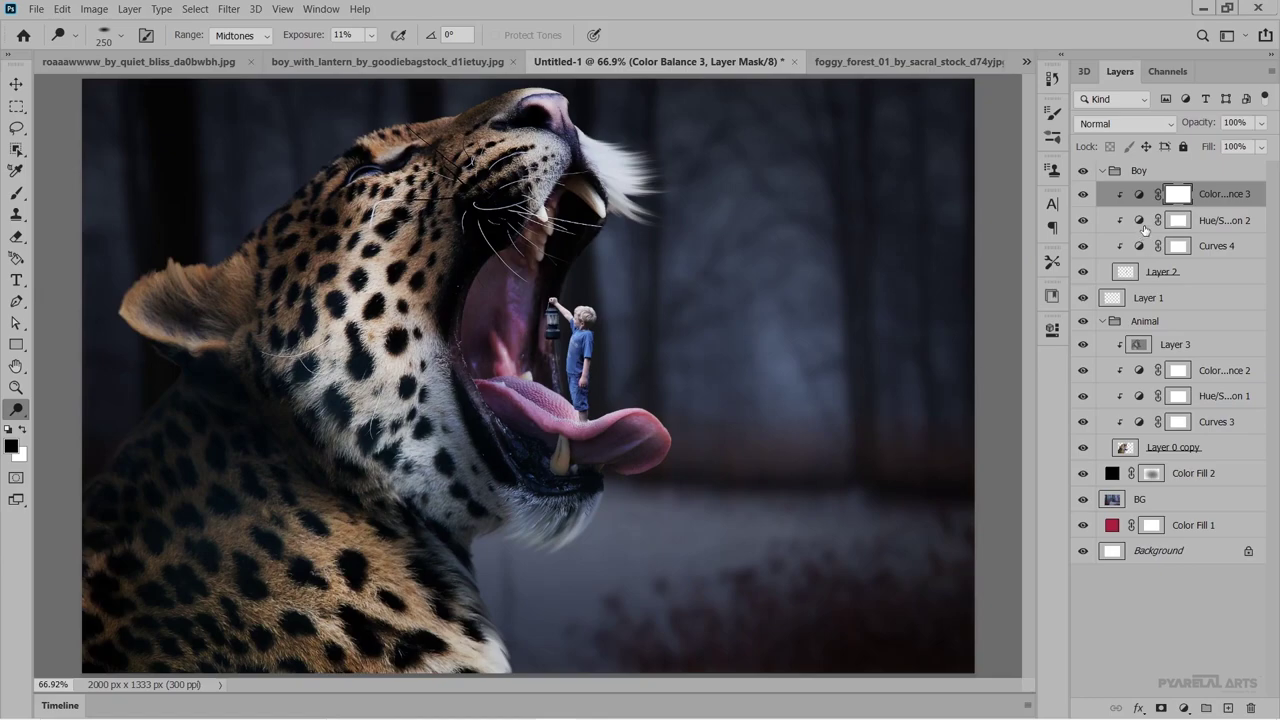
# Refine the Color Balance midtones to -4, -10, +5.
pyautogui.doubleClick(1139, 195)
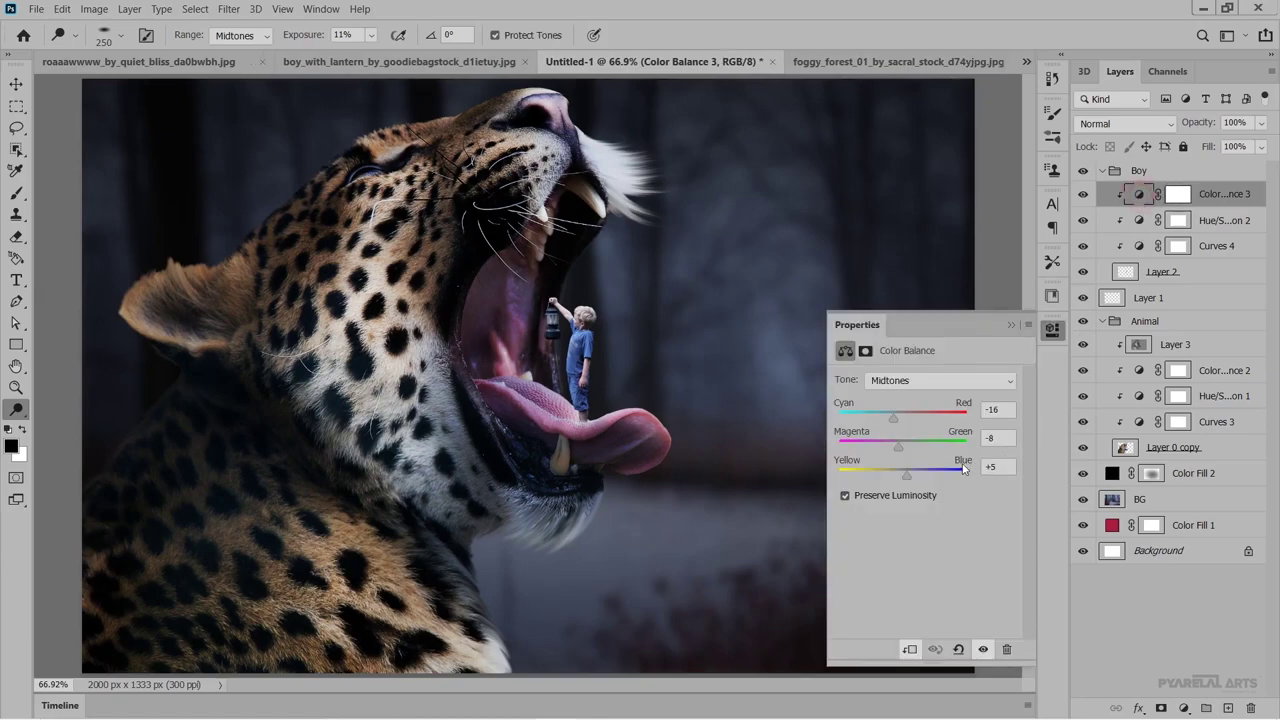
pyautogui.moveTo(894, 421); pyautogui.dragTo(899, 421)
pyautogui.moveTo(898, 446); pyautogui.dragTo(903, 445)
pyautogui.click(1027, 316)
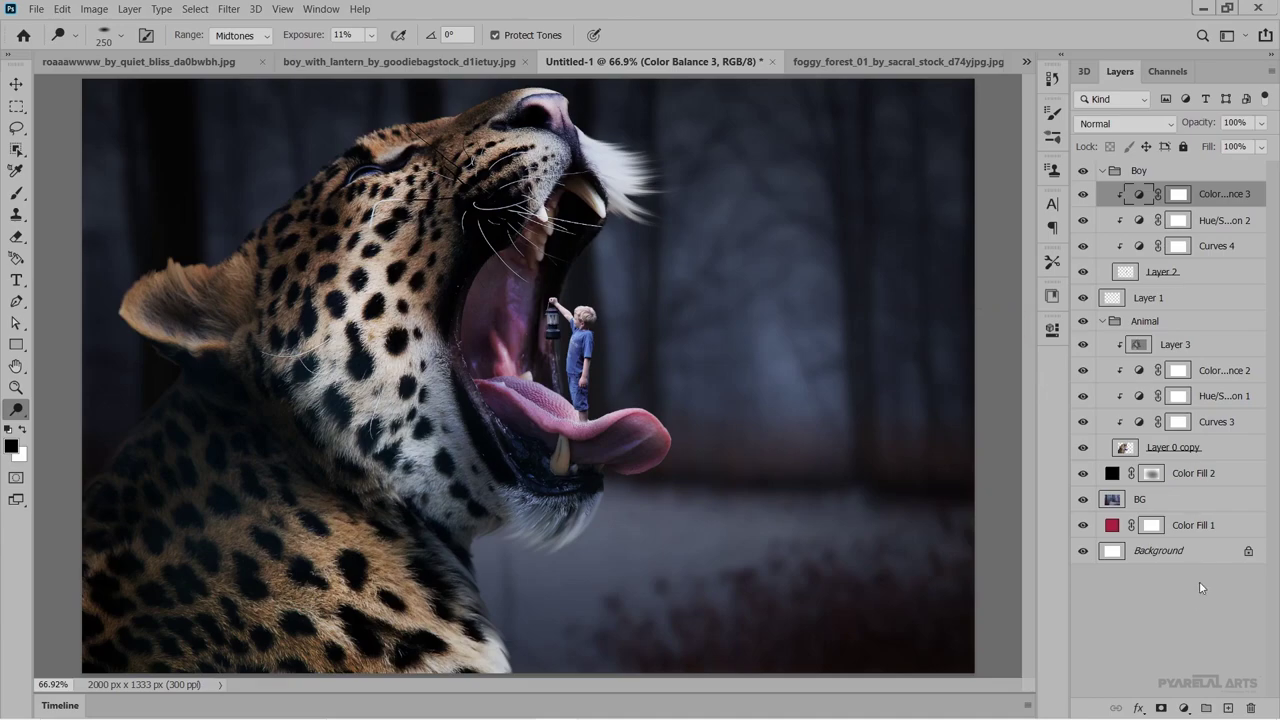
# Add Layer 4 clipped to the boy, filled with 50% gray and set to Overlay blending.
pyautogui.click(1228, 709)
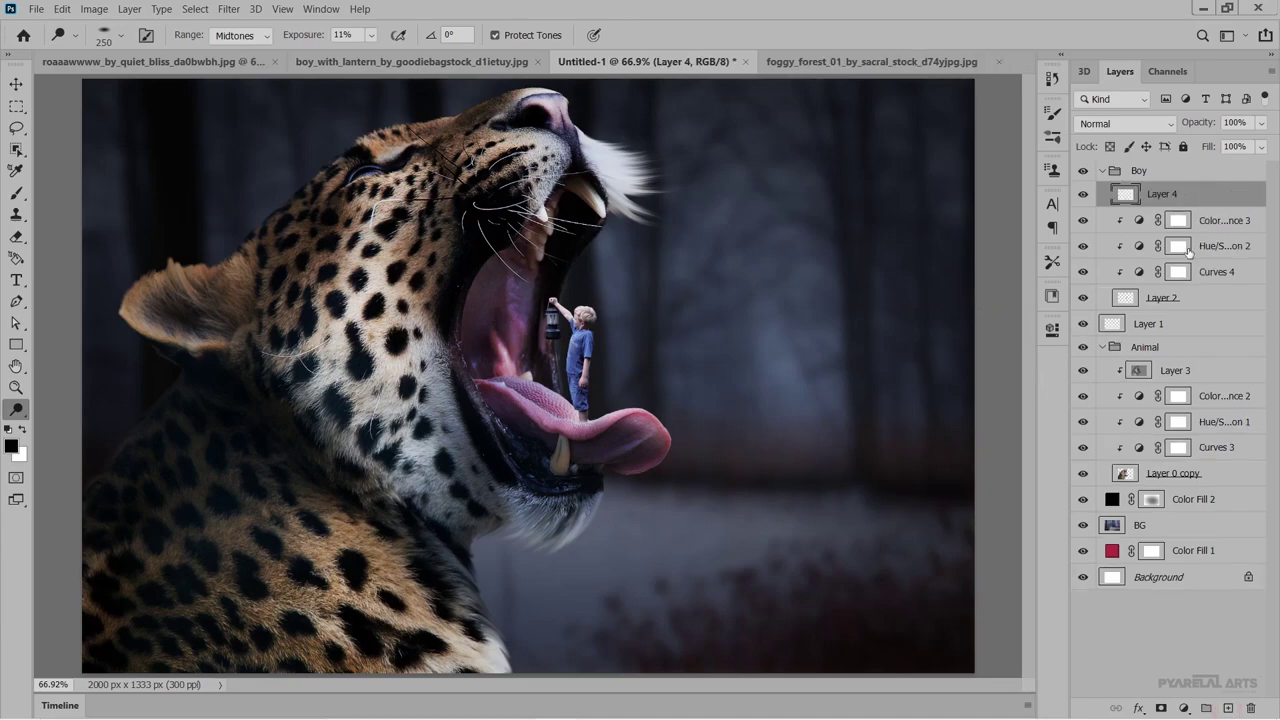
pyautogui.rightClick(1183, 197)
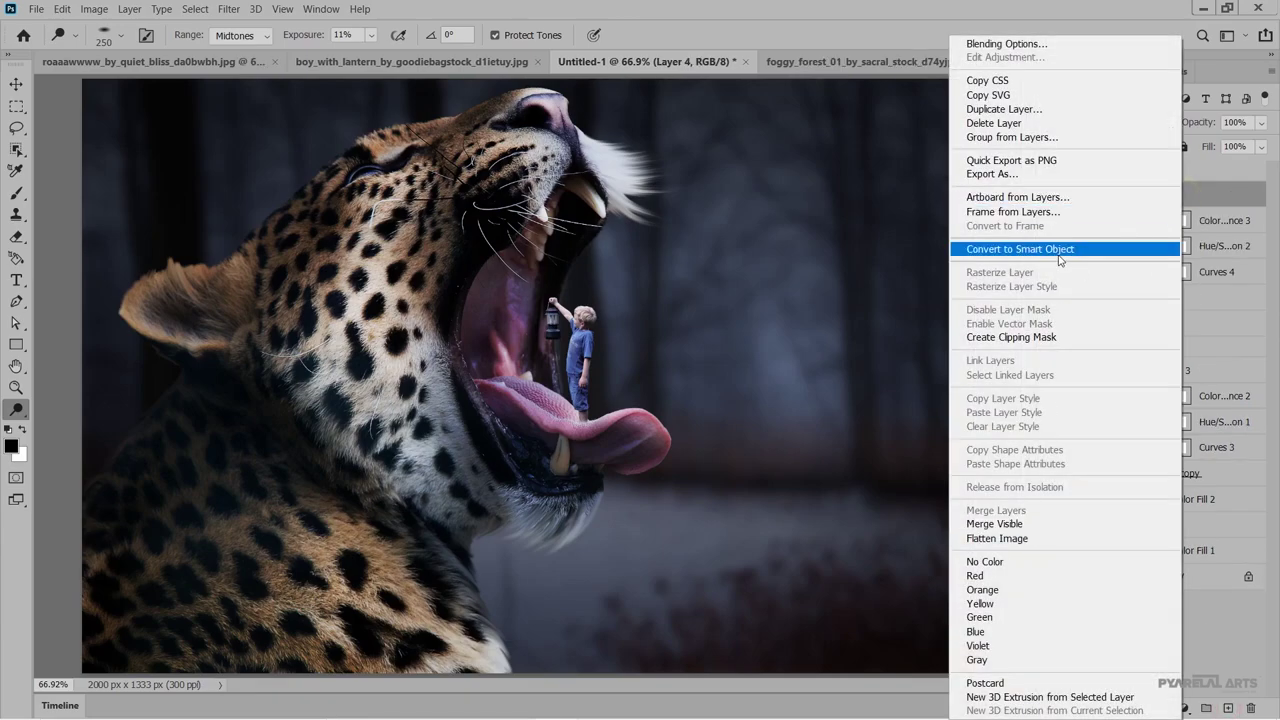
pyautogui.click(1040, 337)
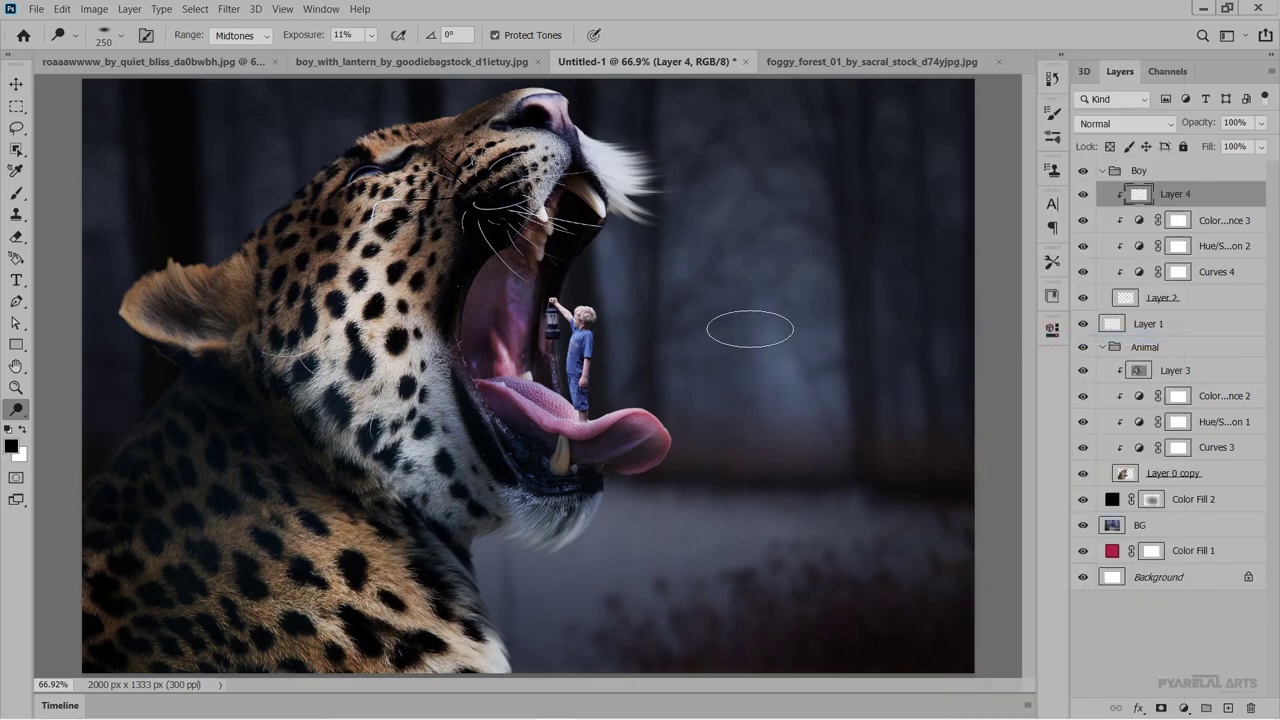
pyautogui.hotkey('shift', 'F5')
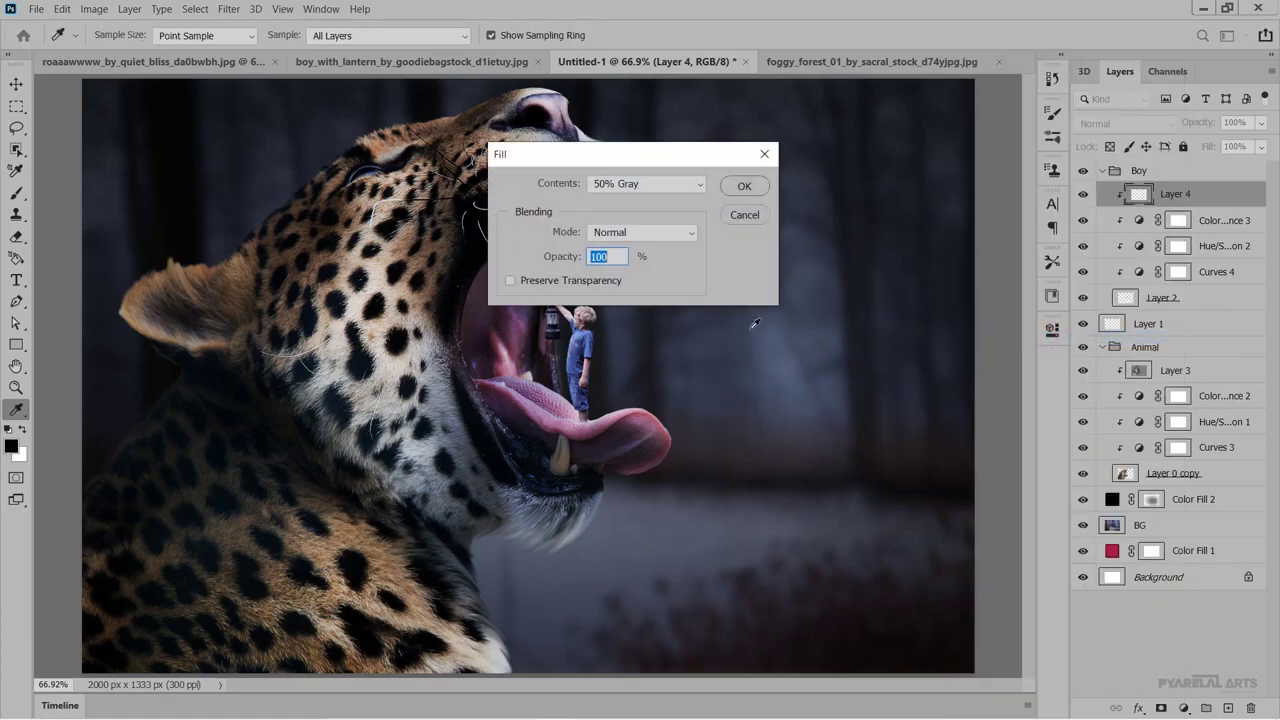
pyautogui.press('Return')
pyautogui.press('o')
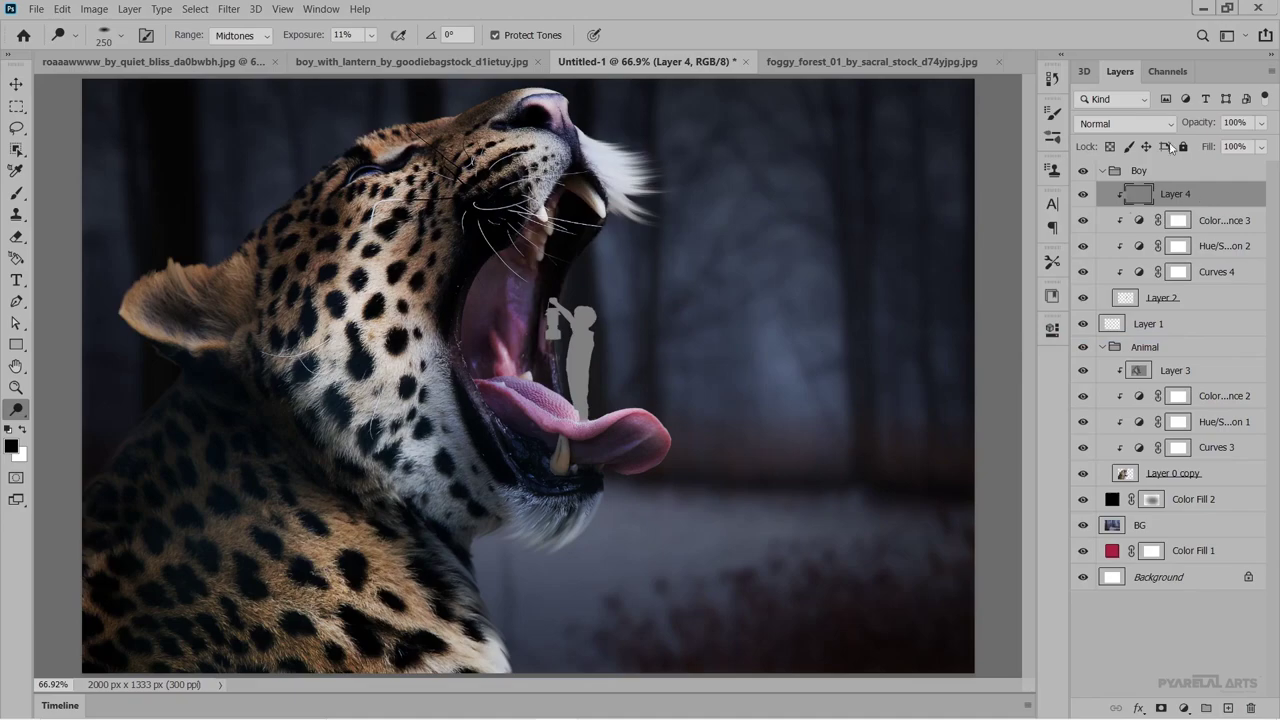
pyautogui.click(1151, 125)
pyautogui.click(1128, 360)
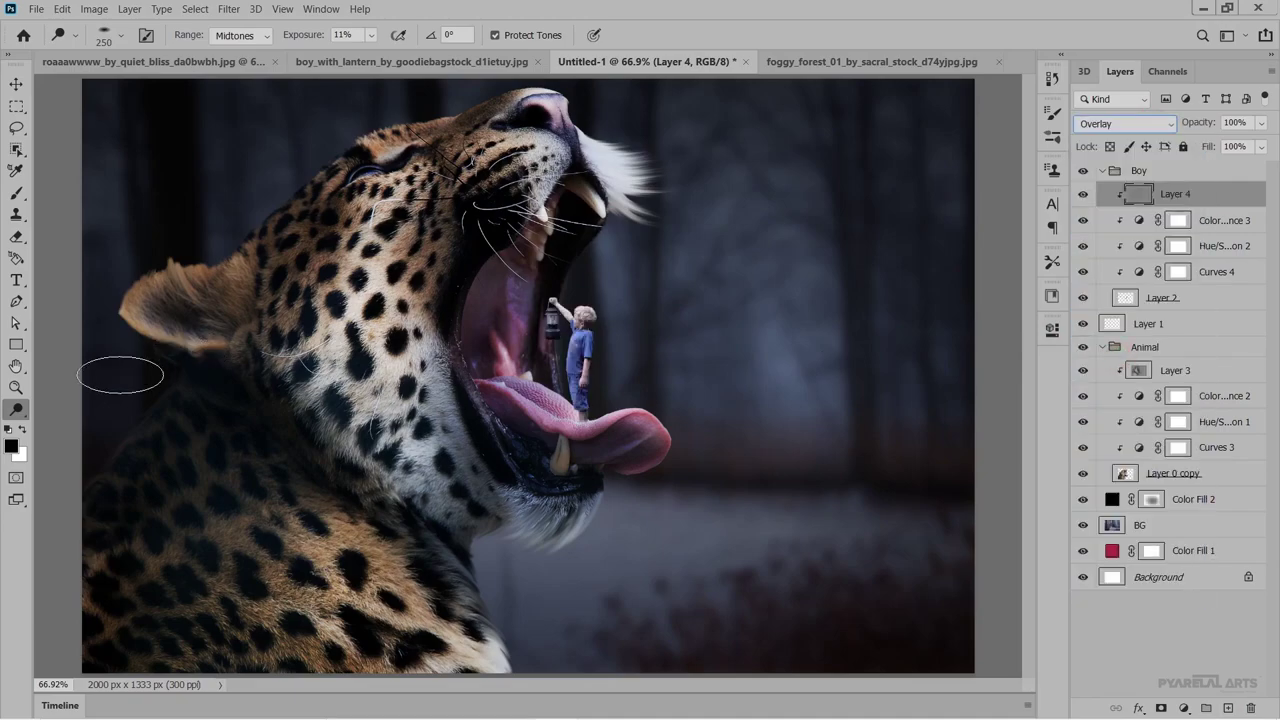
pyautogui.rightClick(18, 408)
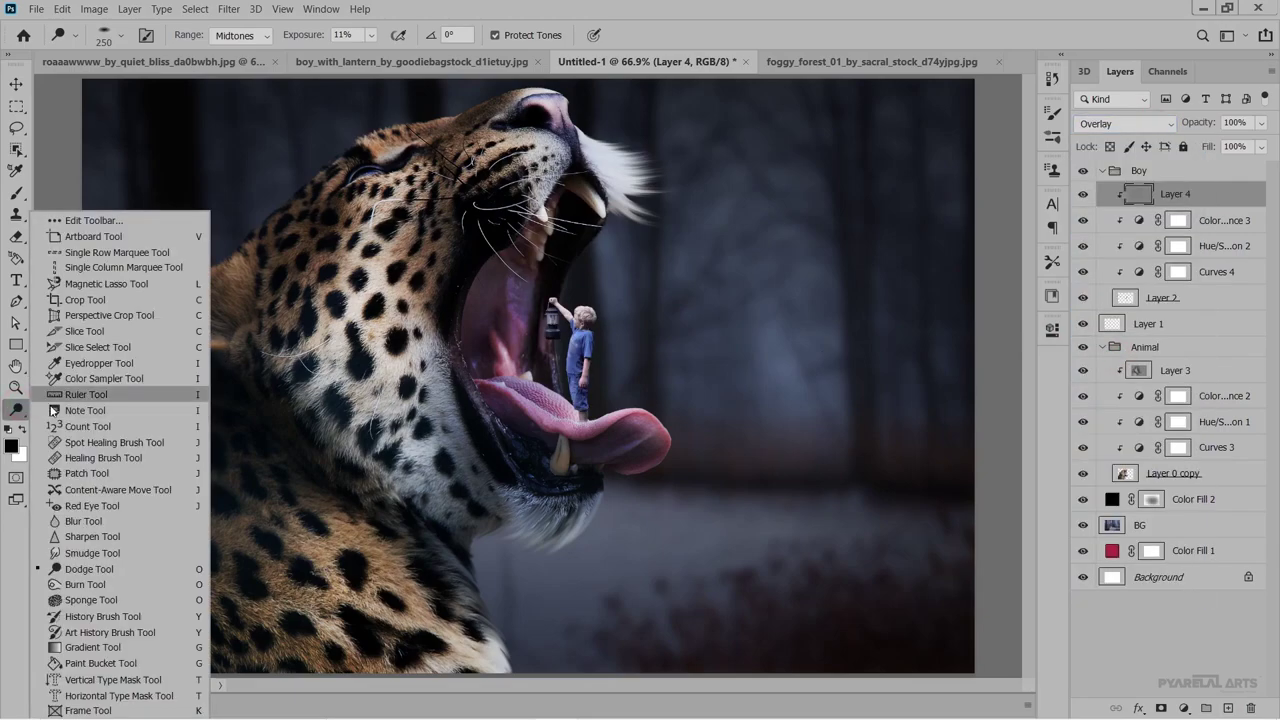
# Use a size 15 Dodge brush to lighten the boy's arm, hand, shoulder, sleeve and shirt front.
pyautogui.click(78, 584)
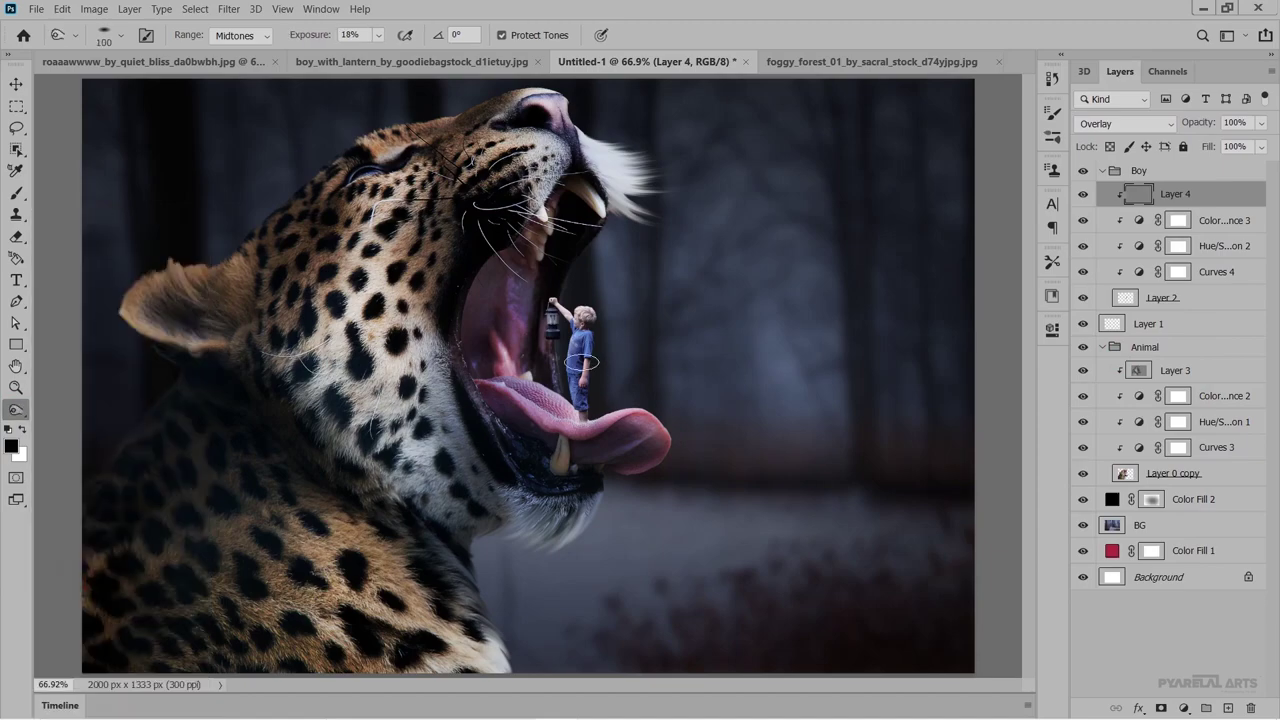
pyautogui.scroll(2, 581, 361)
pyautogui.scroll(3, 570, 340)
pyautogui.scroll(3, 550, 310)
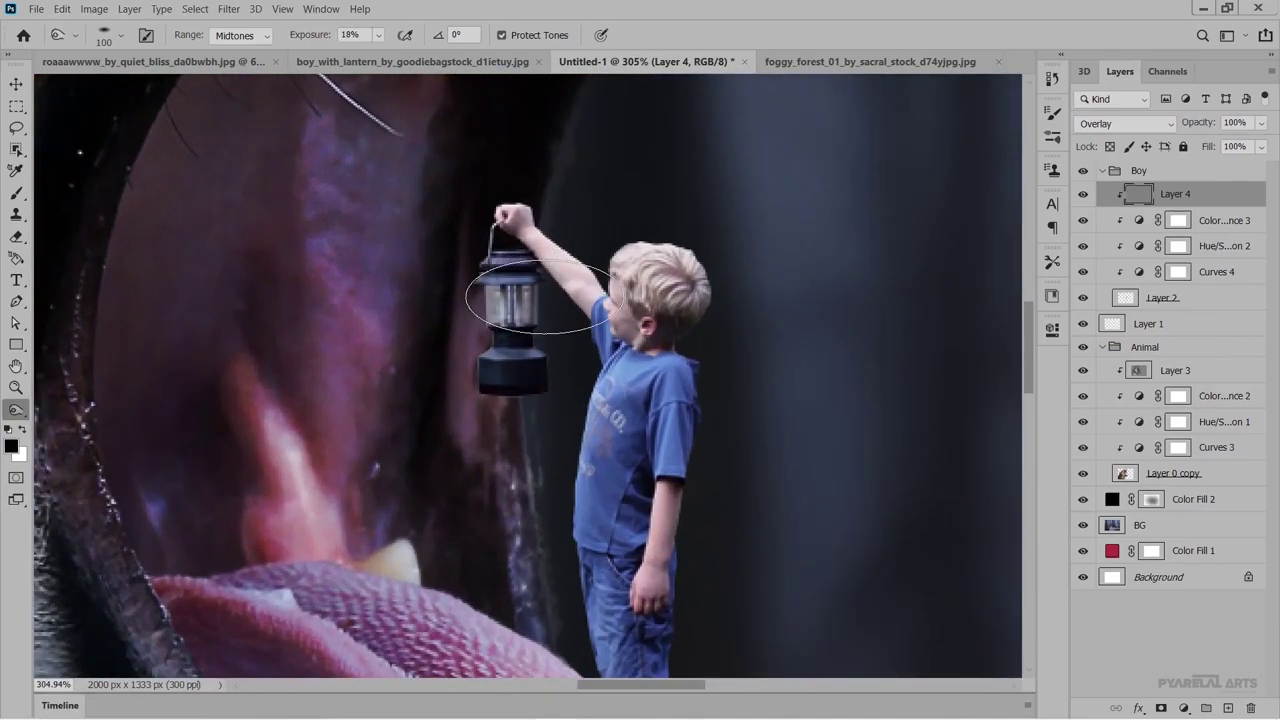
pyautogui.press('[')
pyautogui.press('[')
pyautogui.press('[')
pyautogui.press('[')
pyautogui.press('[')
pyautogui.press('[')
pyautogui.press('[')
pyautogui.press('[')
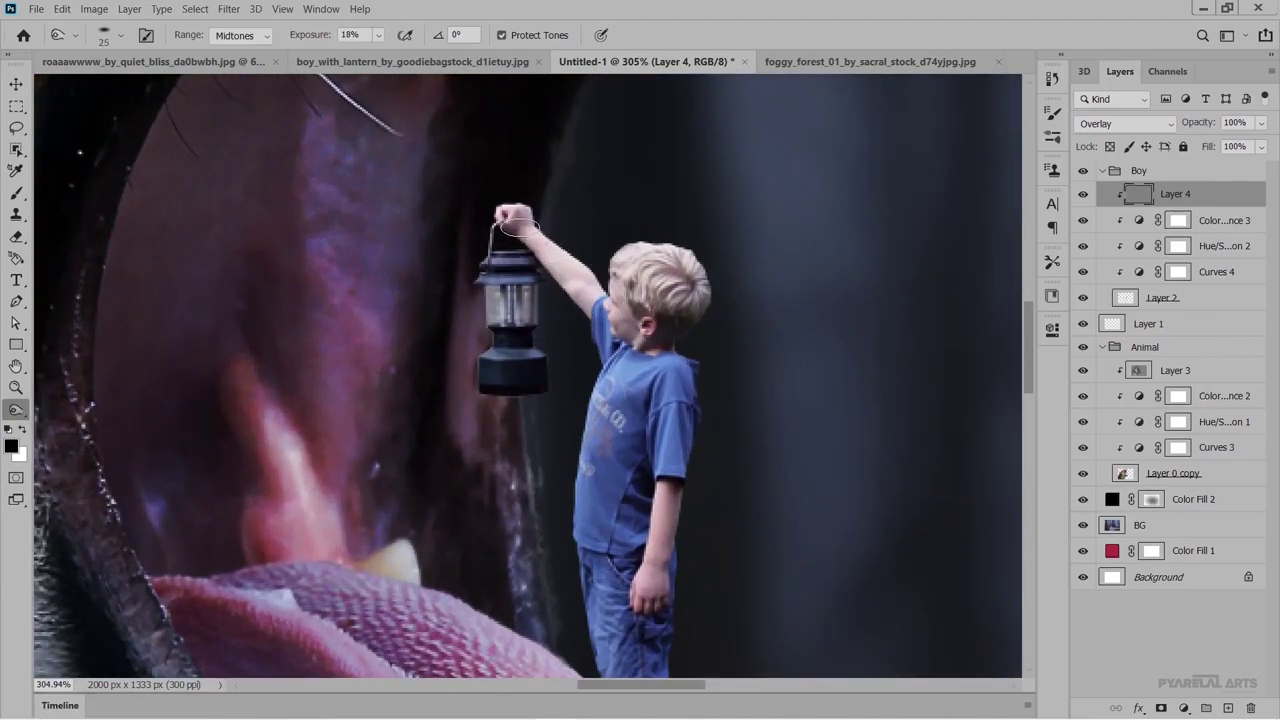
pyautogui.scroll(3, 518, 222)
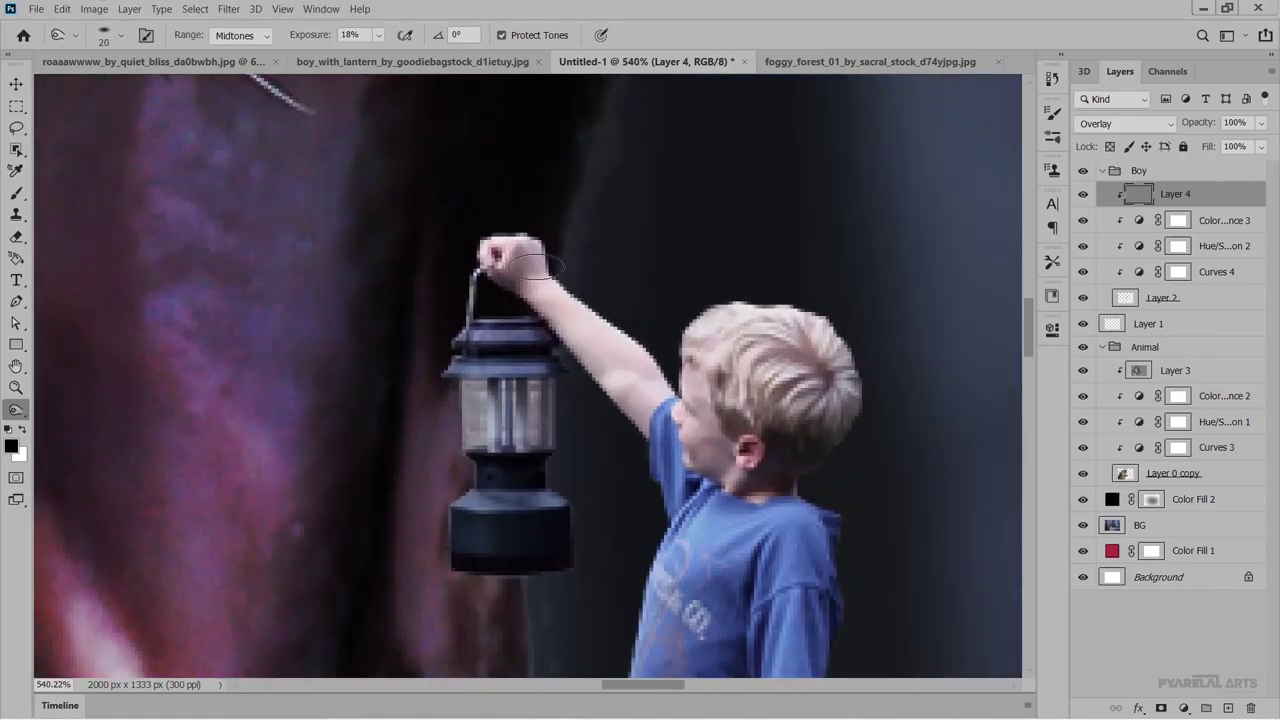
pyautogui.press('[')
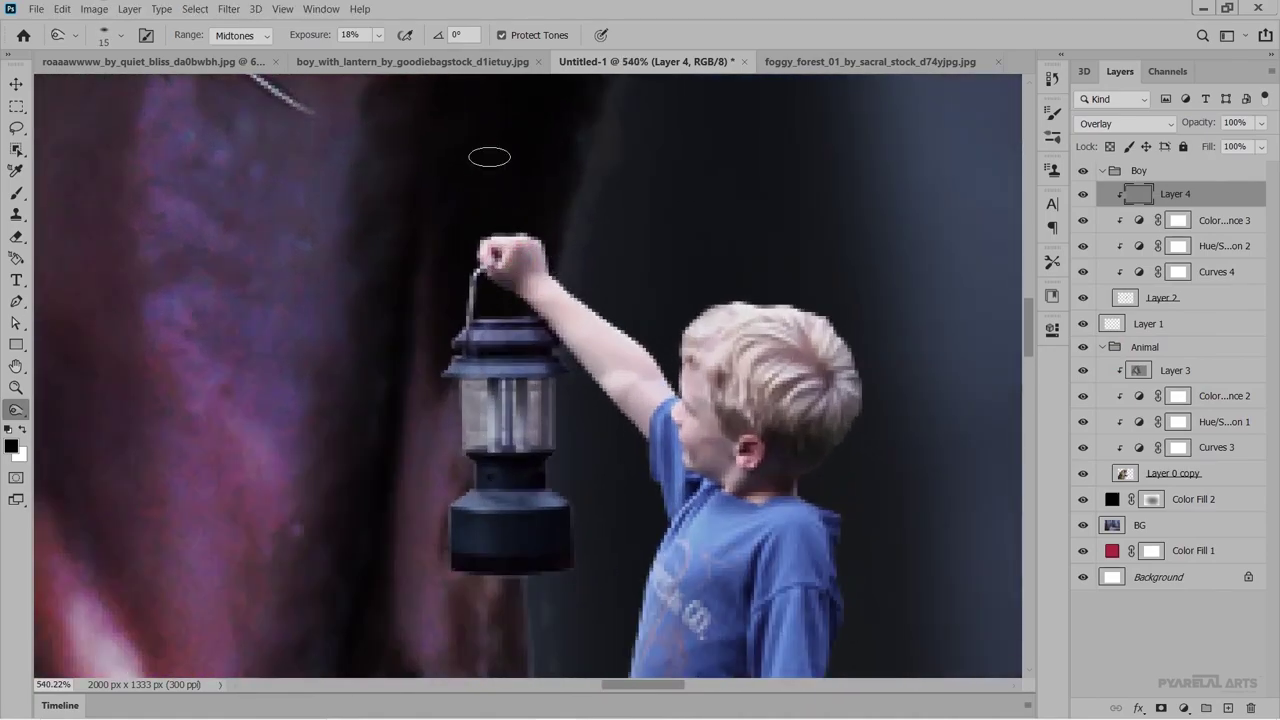
pyautogui.moveTo(488, 266)
pyautogui.mouseDown()
pyautogui.moveTo(577, 359)
pyautogui.moveTo(465, 326)
pyautogui.moveTo(503, 469)
pyautogui.mouseUp()
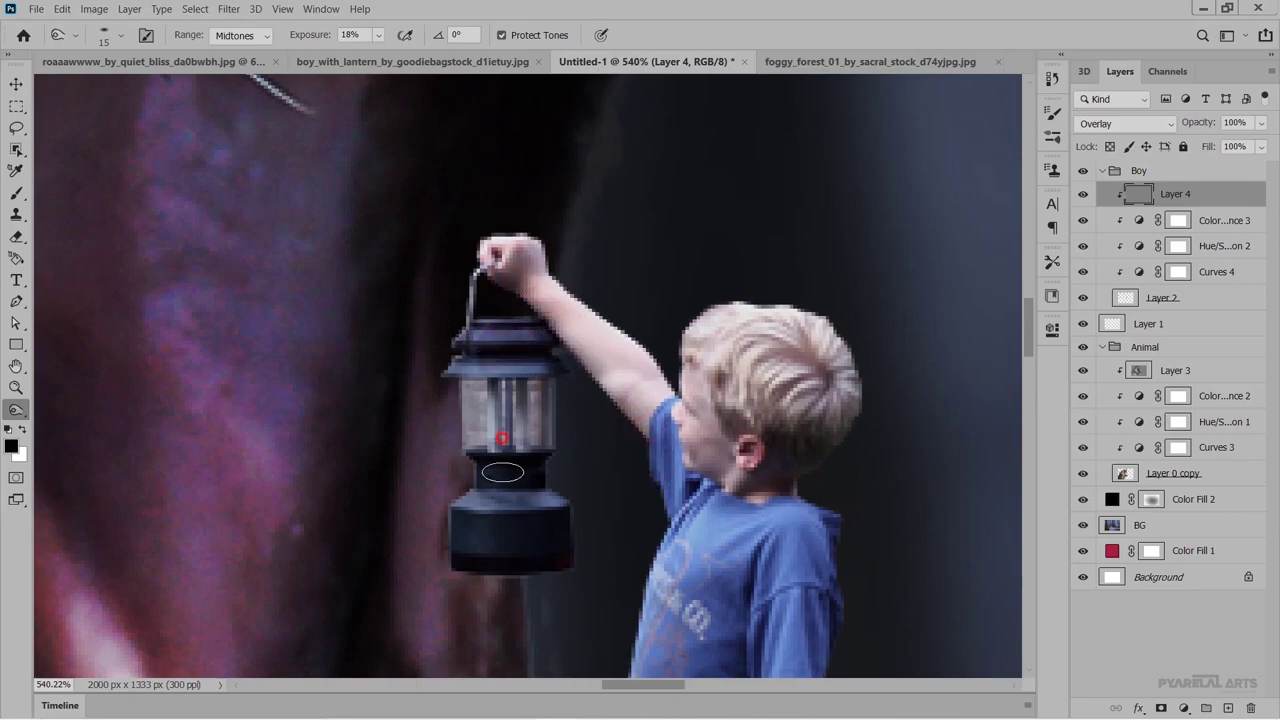
pyautogui.moveTo(566, 531)
pyautogui.mouseDown()
pyautogui.moveTo(475, 529)
pyautogui.moveTo(542, 367)
pyautogui.mouseUp()
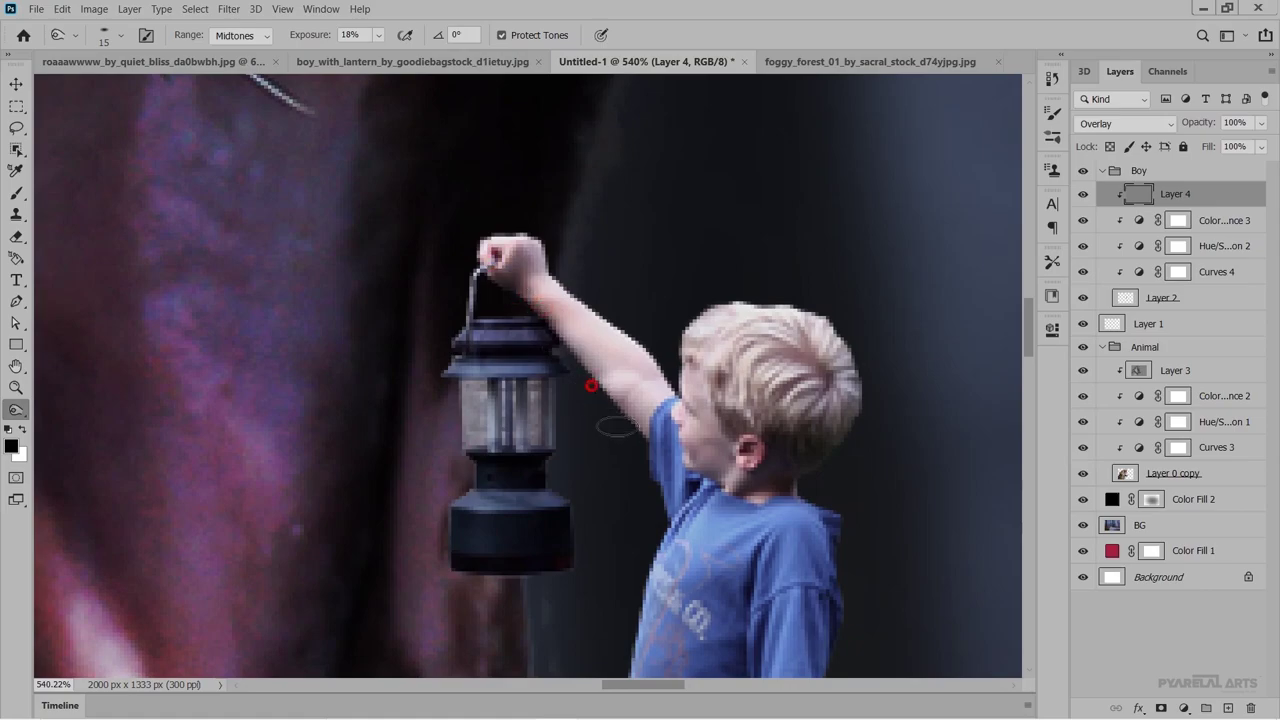
pyautogui.moveTo(542, 367)
pyautogui.mouseDown()
pyautogui.moveTo(665, 458)
pyautogui.moveTo(840, 397)
pyautogui.moveTo(696, 457)
pyautogui.moveTo(668, 492)
pyautogui.mouseUp()
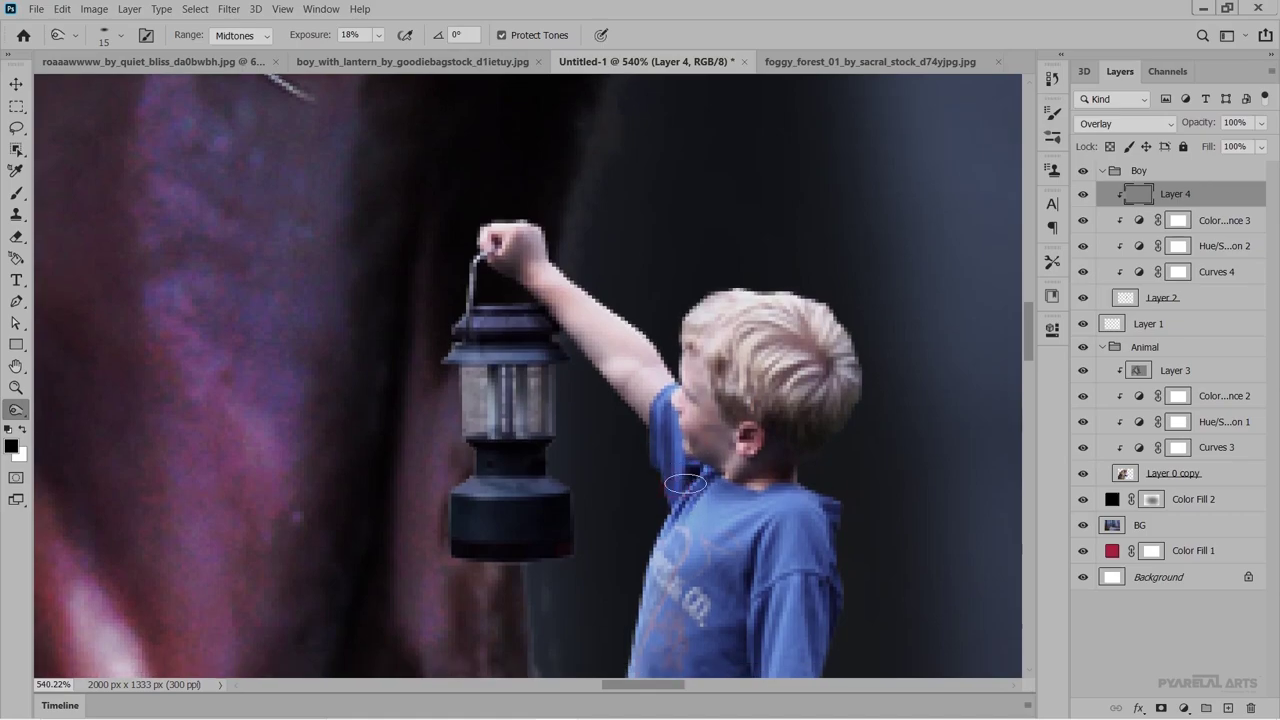
pyautogui.scroll(-5, 720, 440)
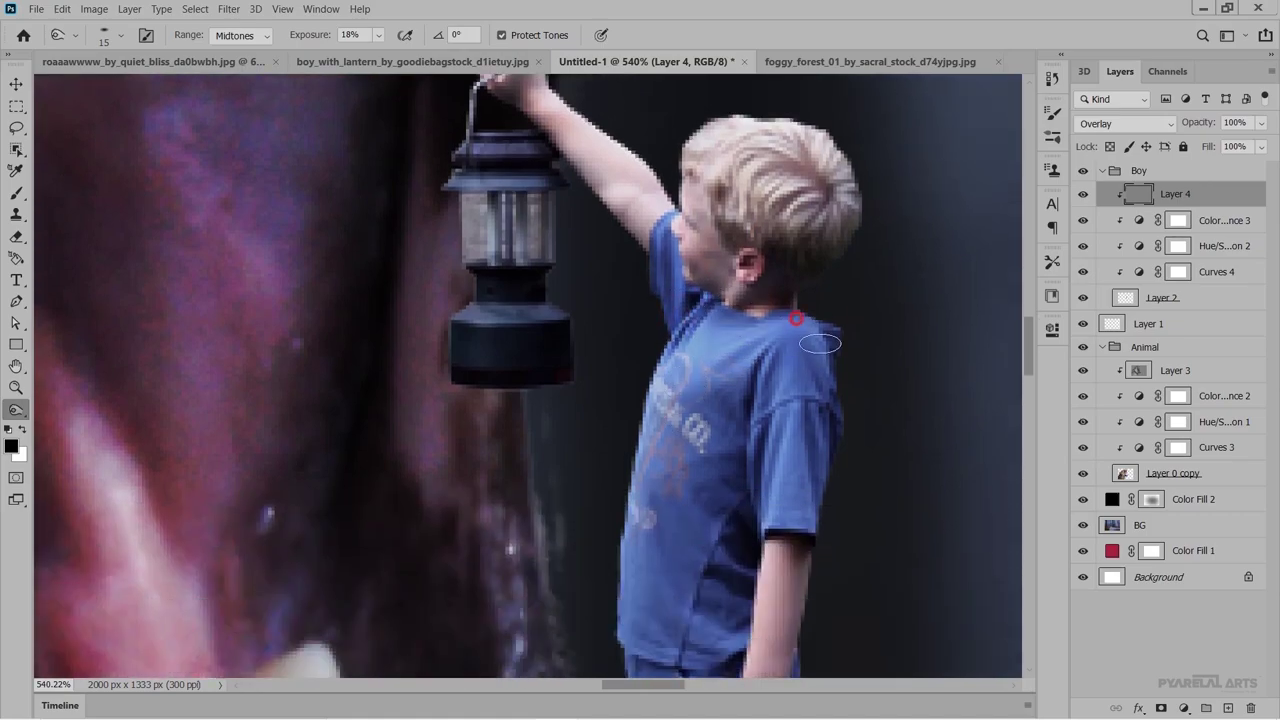
pyautogui.moveTo(817, 368); pyautogui.dragTo(823, 465)
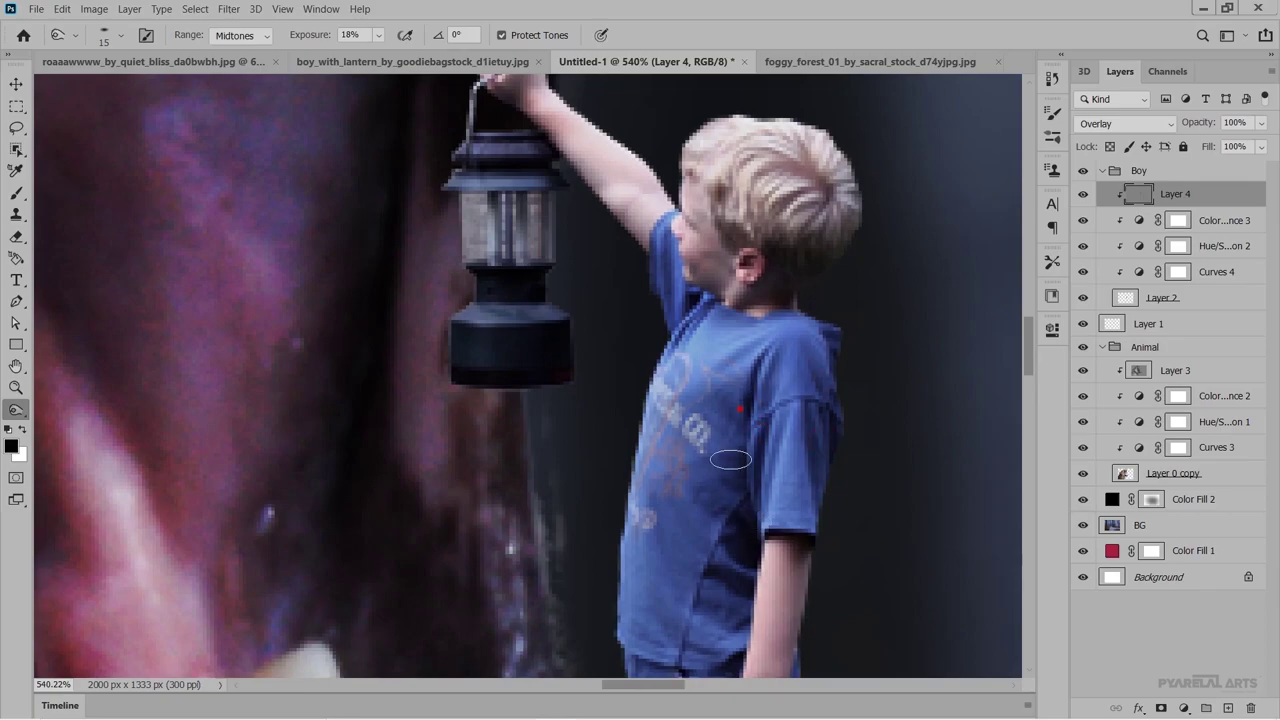
pyautogui.moveTo(724, 396); pyautogui.dragTo(718, 494)
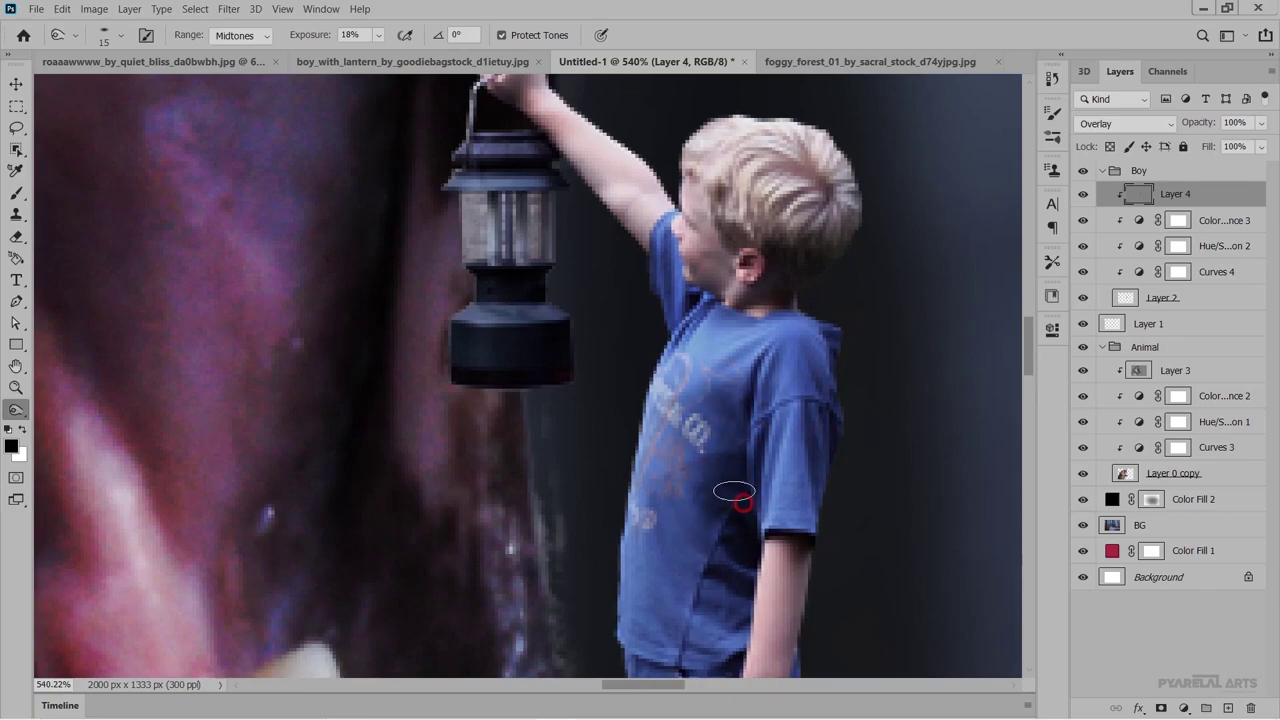
# Lighten the shirt hem, sleeve and jeans, then darken the jeans' left edge and hem.
pyautogui.scroll(-3, 726, 440)
pyautogui.scroll(-2, 726, 435)
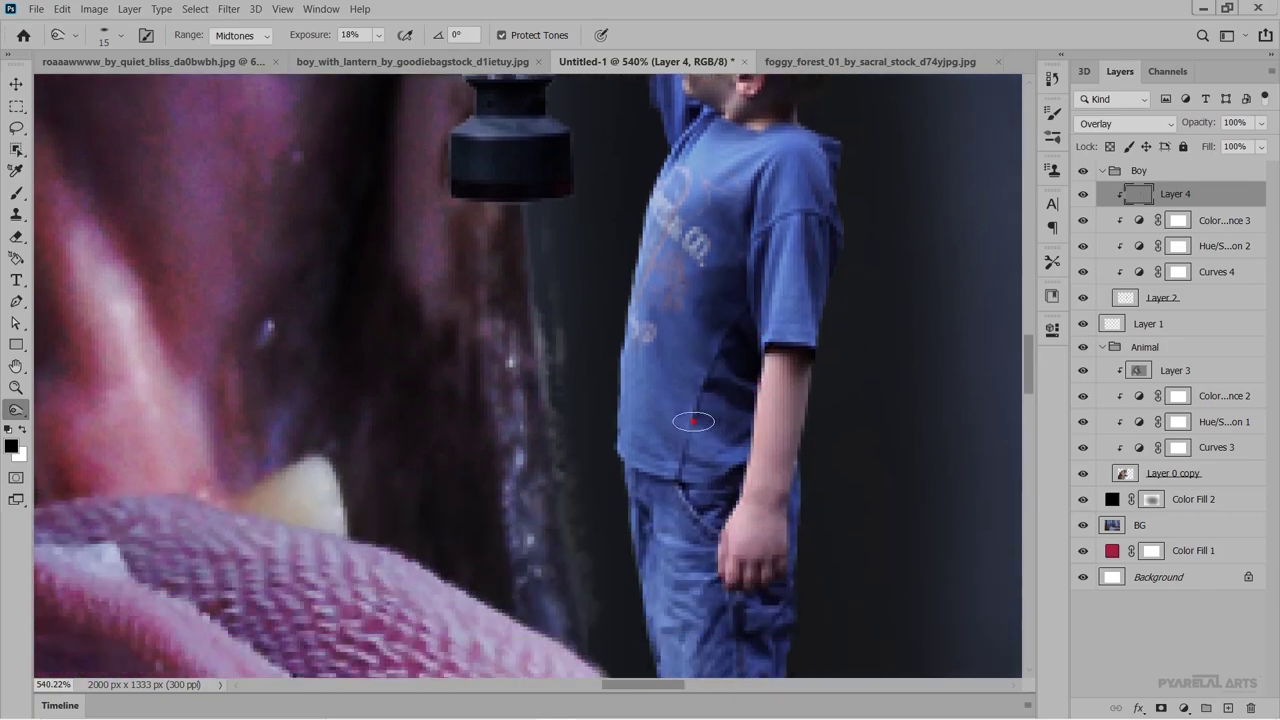
pyautogui.click(640, 457)
pyautogui.moveTo(640, 457)
pyautogui.mouseDown()
pyautogui.moveTo(720, 552)
pyautogui.moveTo(784, 540)
pyautogui.mouseUp()
pyautogui.scroll(-4, 789, 589)
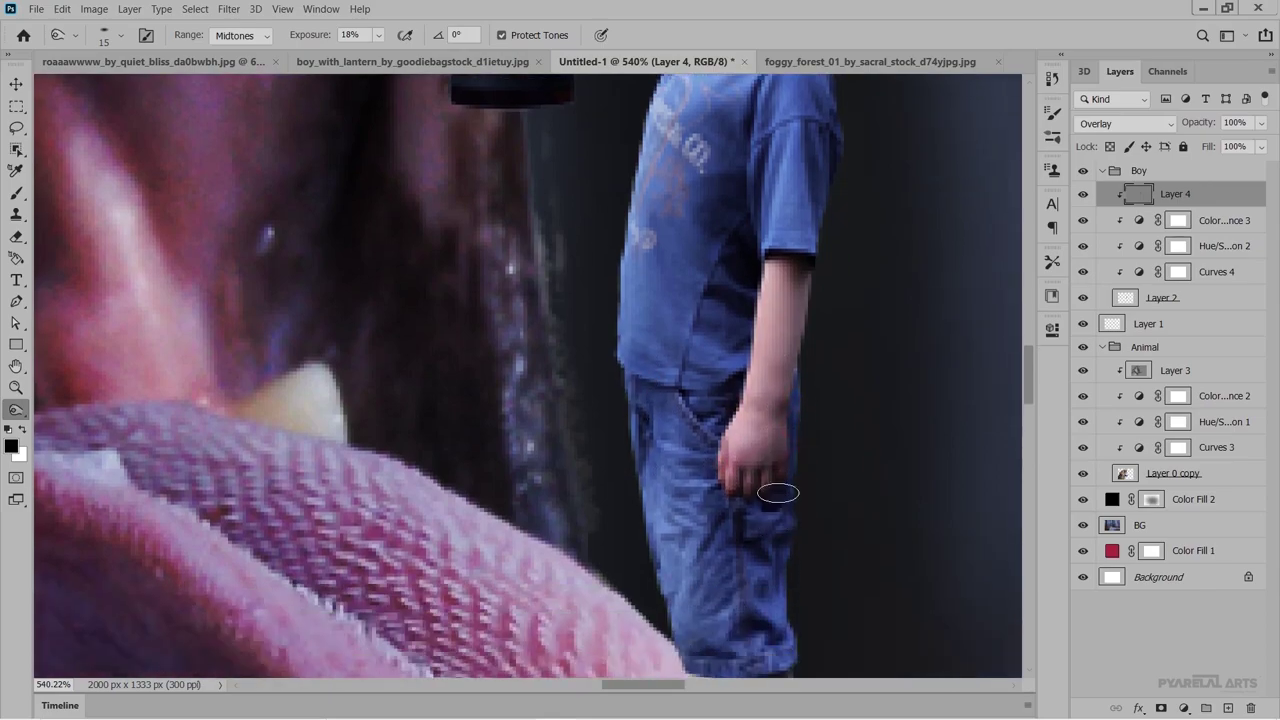
pyautogui.click(792, 159)
pyautogui.moveTo(792, 159); pyautogui.dragTo(790, 250)
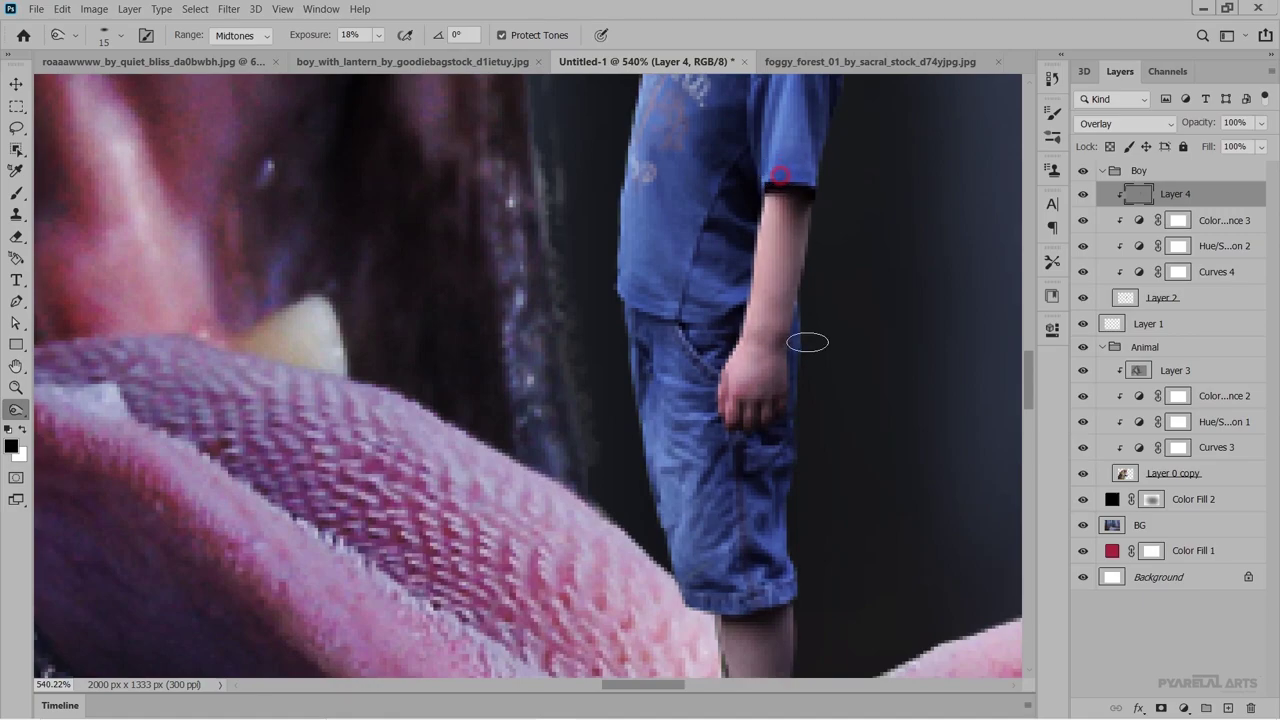
pyautogui.scroll(-2, 776, 328)
pyautogui.moveTo(776, 328)
pyautogui.mouseDown()
pyautogui.moveTo(753, 543)
pyautogui.moveTo(779, 555)
pyautogui.mouseUp()
pyautogui.moveTo(775, 568); pyautogui.dragTo(645, 222)
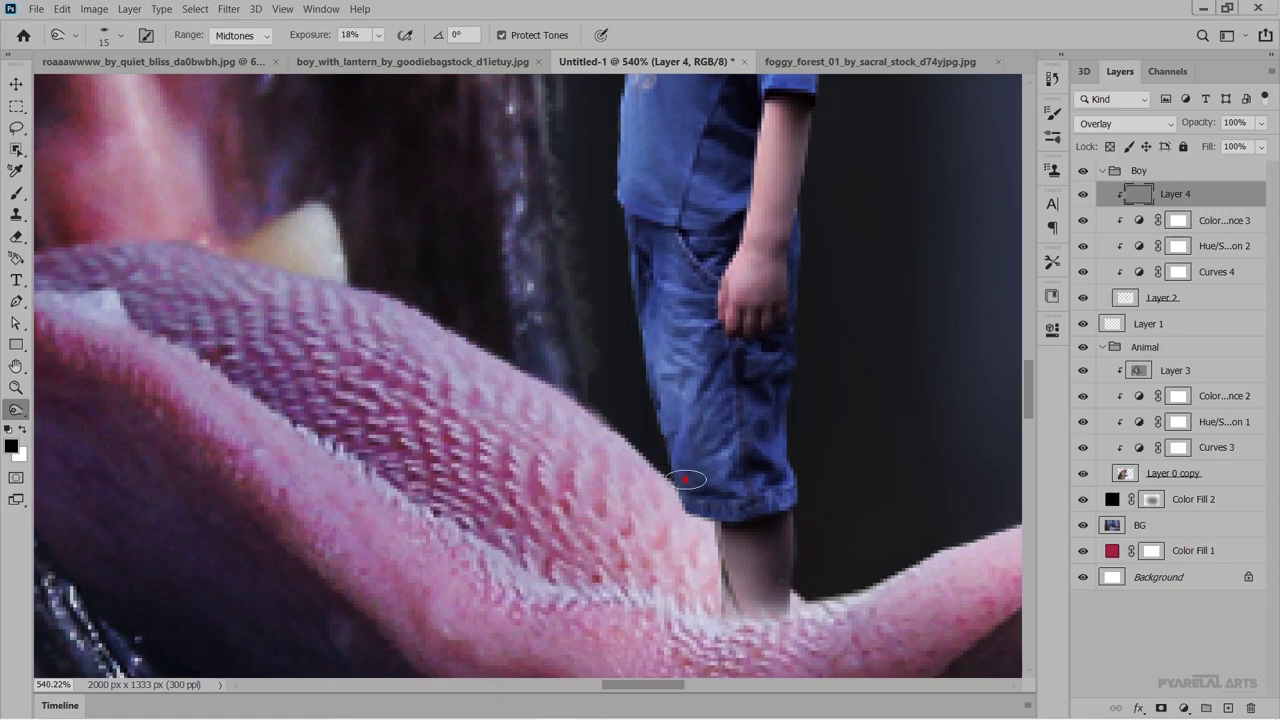
pyautogui.moveTo(705, 512); pyautogui.dragTo(750, 522)
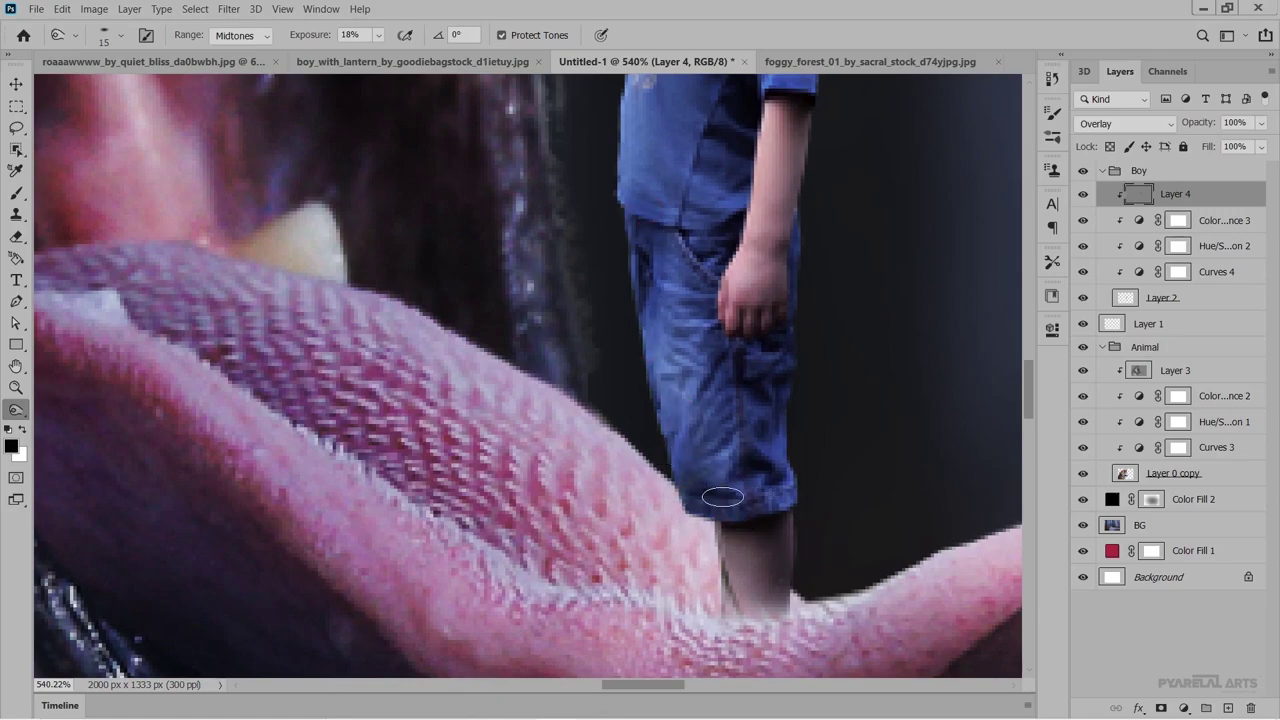
# Fit the image on screen, toggle Layer 4 off, and switch to a smaller Burn brush at 11% exposure.
pyautogui.hotkey('ctrl', '0')
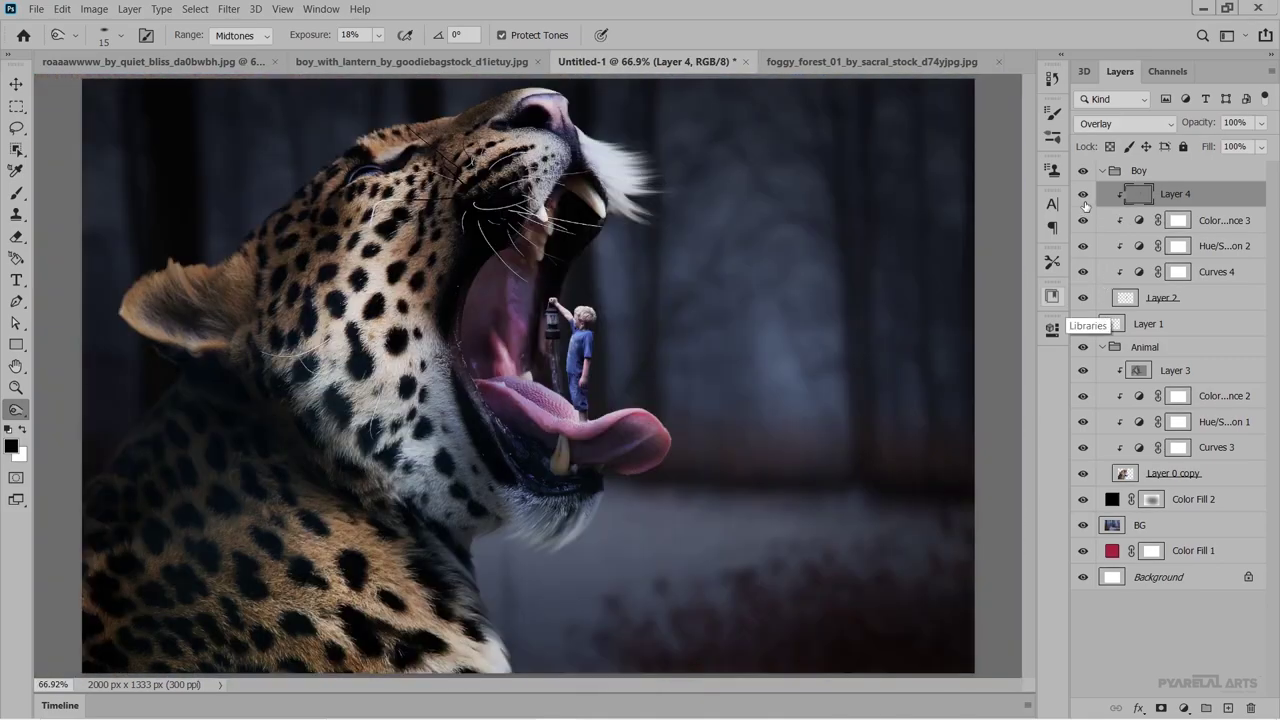
pyautogui.click(1083, 196)
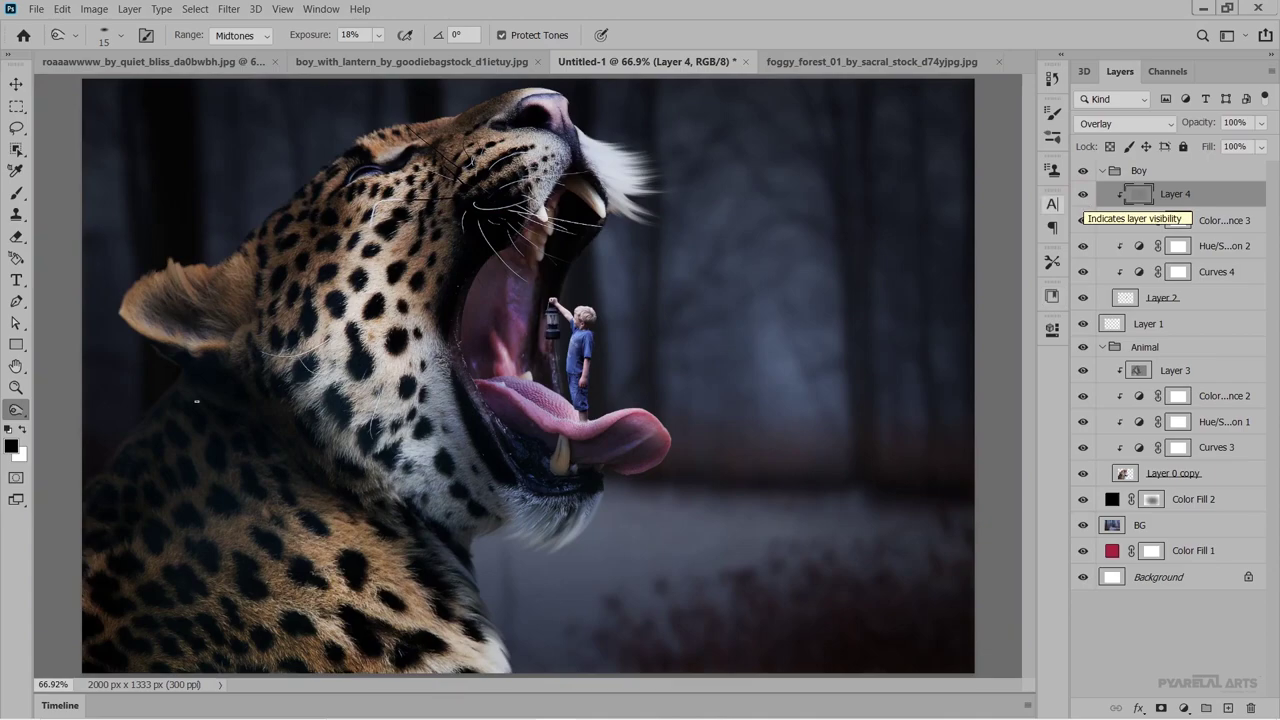
pyautogui.click(16, 410)
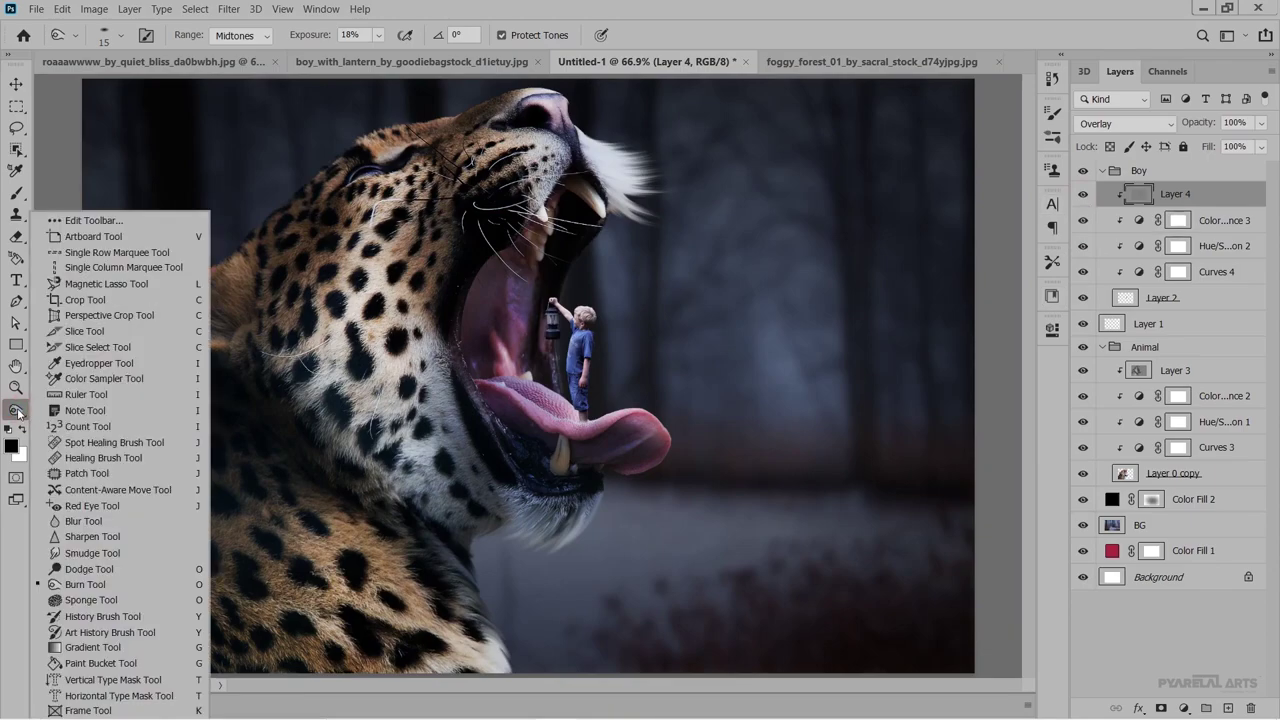
pyautogui.click(84, 576)
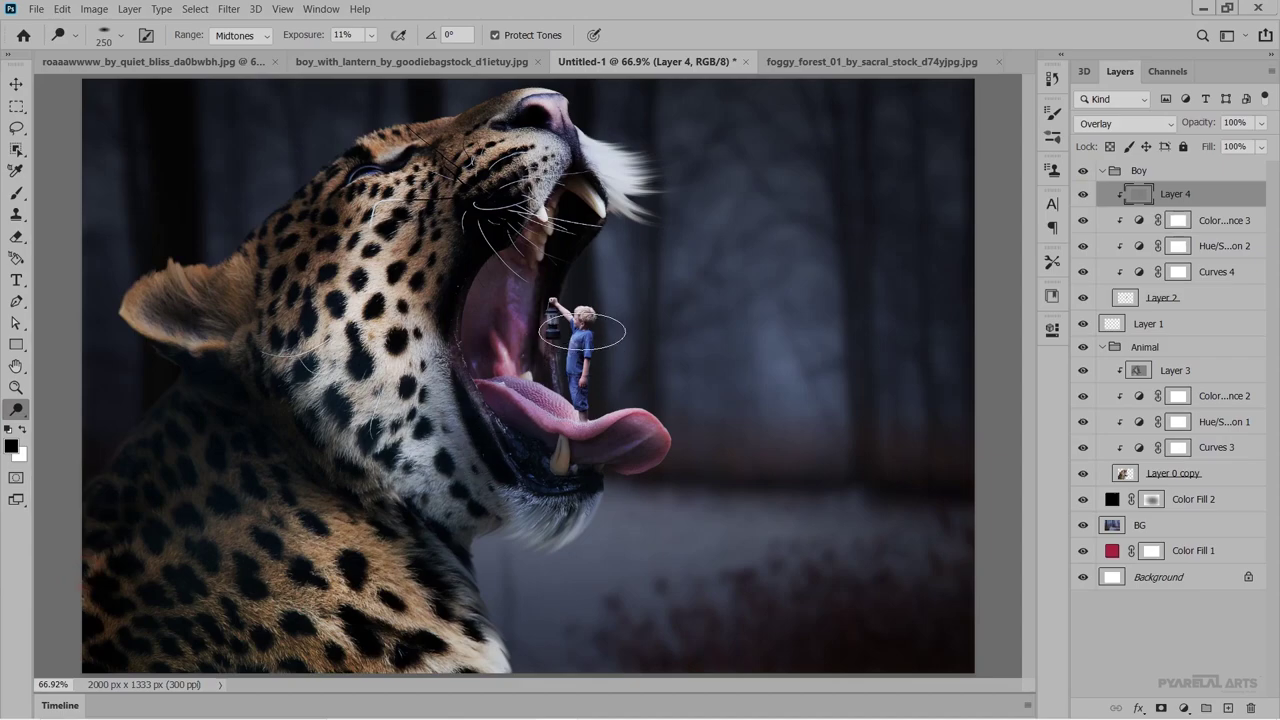
pyautogui.scroll(5, 583, 348)
pyautogui.scroll(2, 540, 263)
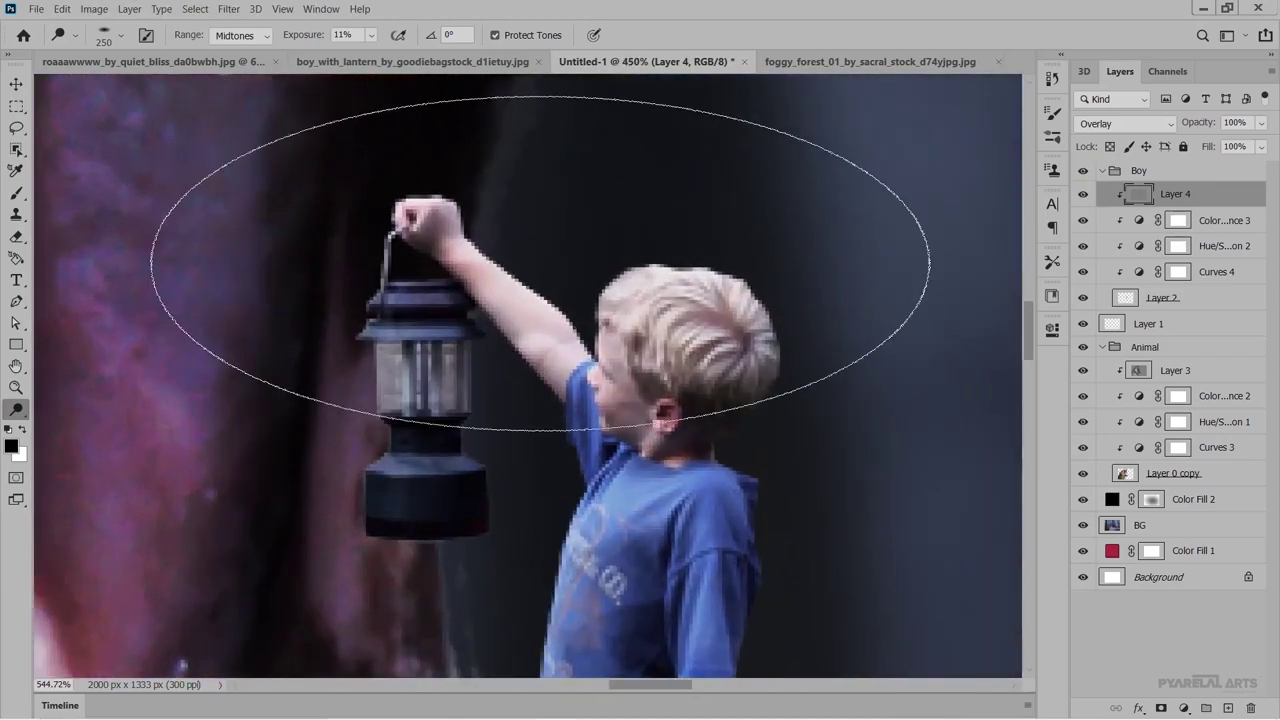
pyautogui.press('[')
pyautogui.press('[')
pyautogui.press('[')
pyautogui.press('[')
pyautogui.press('[')
pyautogui.press('[')
pyautogui.press('[')
pyautogui.press('[')
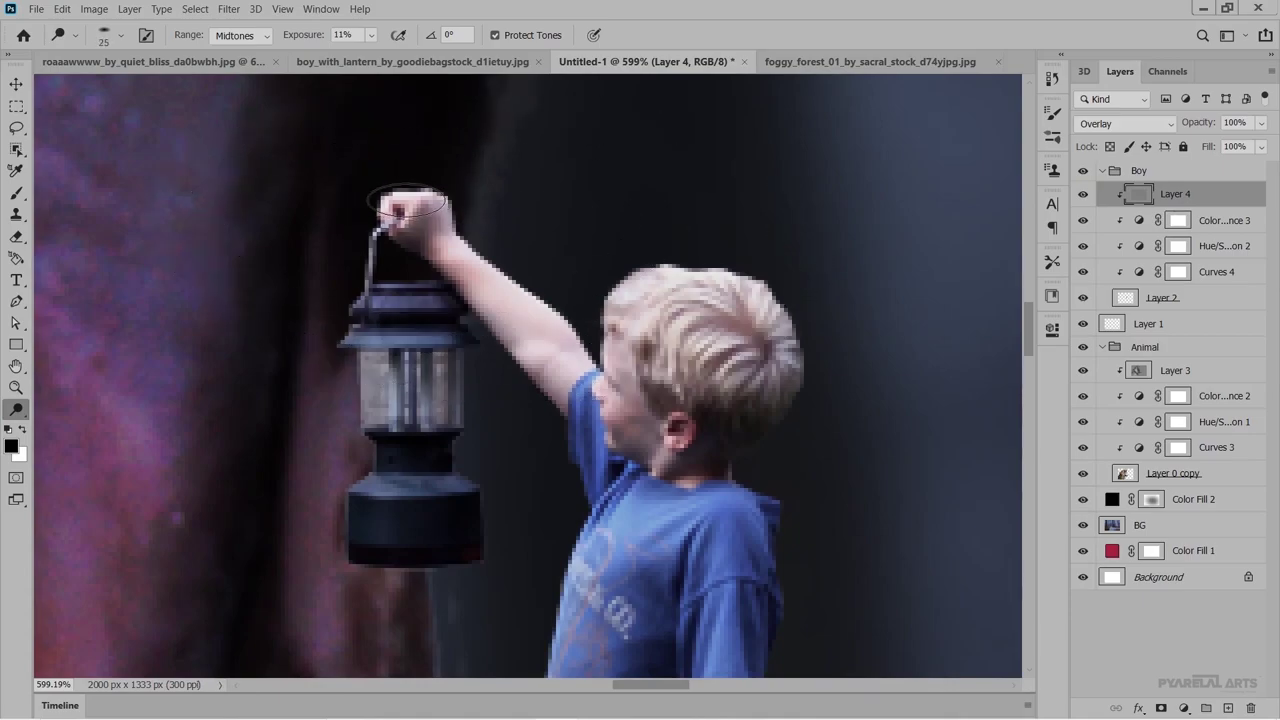
# Burn shading into the boy's raised hand, arm, face edge, hair, ear, neck and shoulder.
pyautogui.moveTo(444, 211)
pyautogui.mouseDown()
pyautogui.moveTo(572, 338)
pyautogui.moveTo(605, 410)
pyautogui.mouseUp()
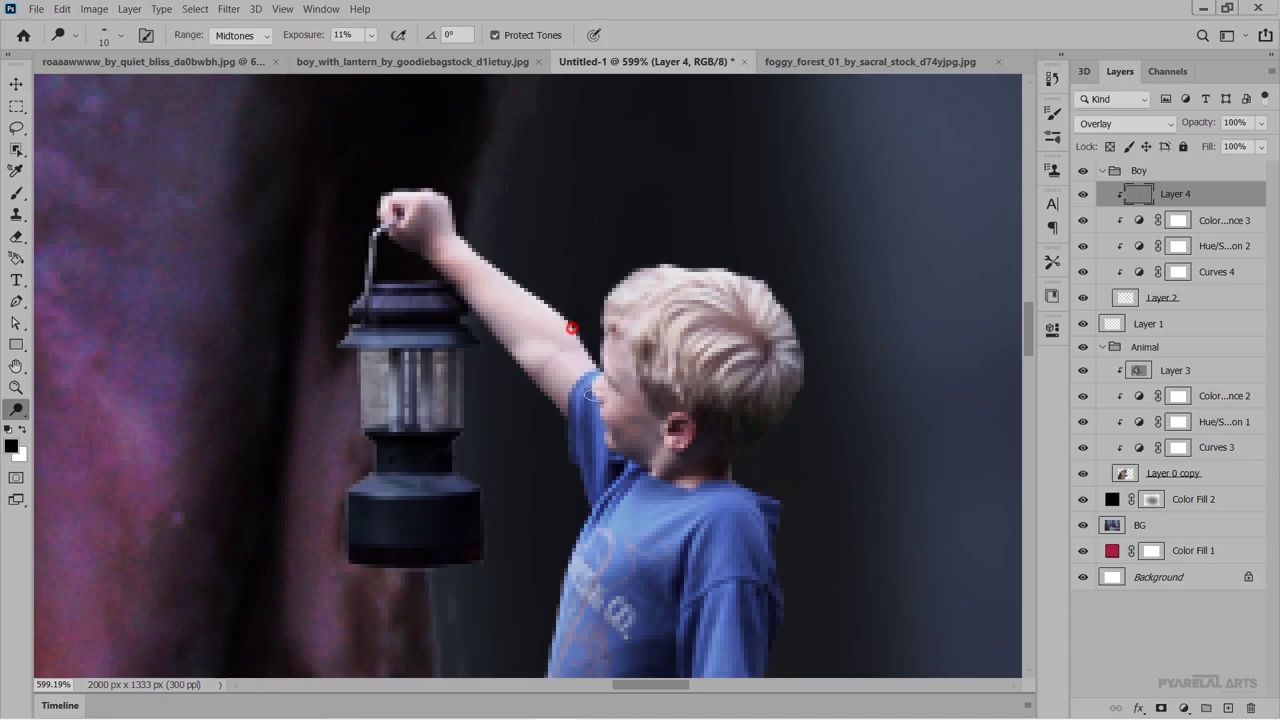
pyautogui.moveTo(608, 357)
pyautogui.mouseDown()
pyautogui.moveTo(603, 430)
pyautogui.moveTo(620, 300)
pyautogui.mouseUp()
pyautogui.moveTo(743, 275); pyautogui.dragTo(785, 323)
pyautogui.moveTo(663, 291)
pyautogui.mouseDown()
pyautogui.moveTo(634, 272)
pyautogui.moveTo(690, 418)
pyautogui.mouseUp()
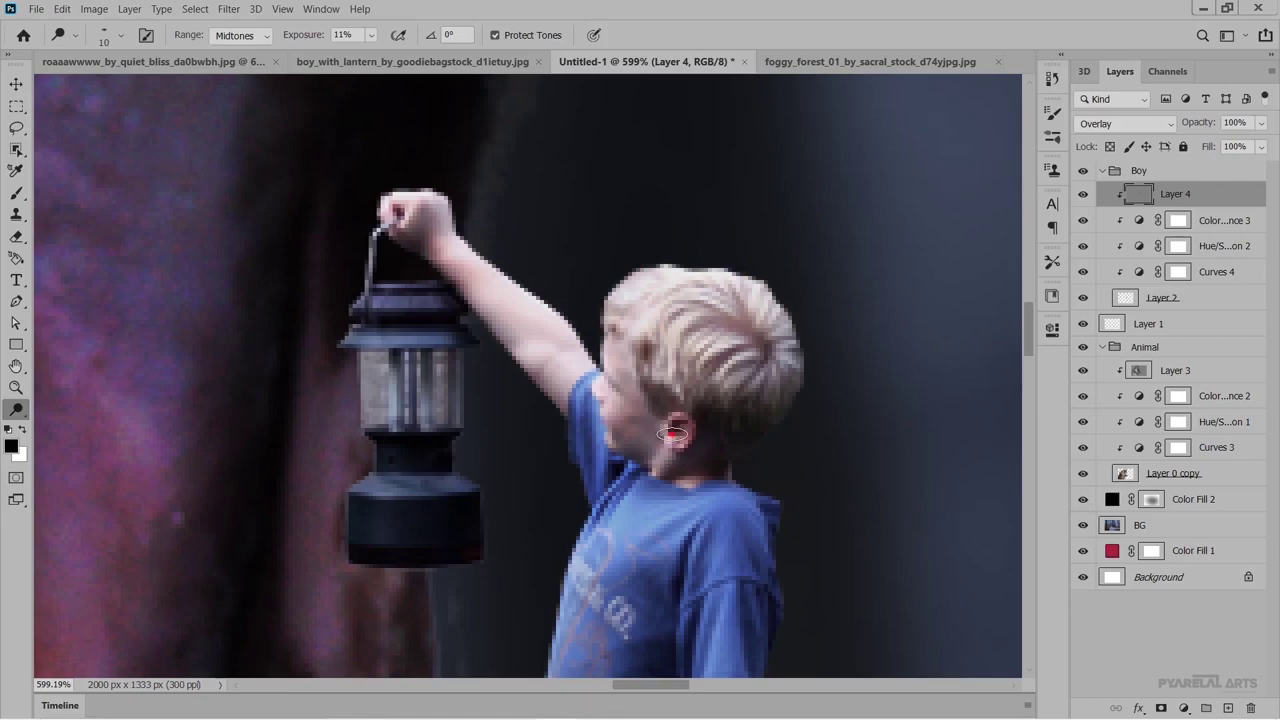
pyautogui.moveTo(669, 432)
pyautogui.mouseDown()
pyautogui.moveTo(655, 479)
pyautogui.moveTo(749, 510)
pyautogui.mouseUp()
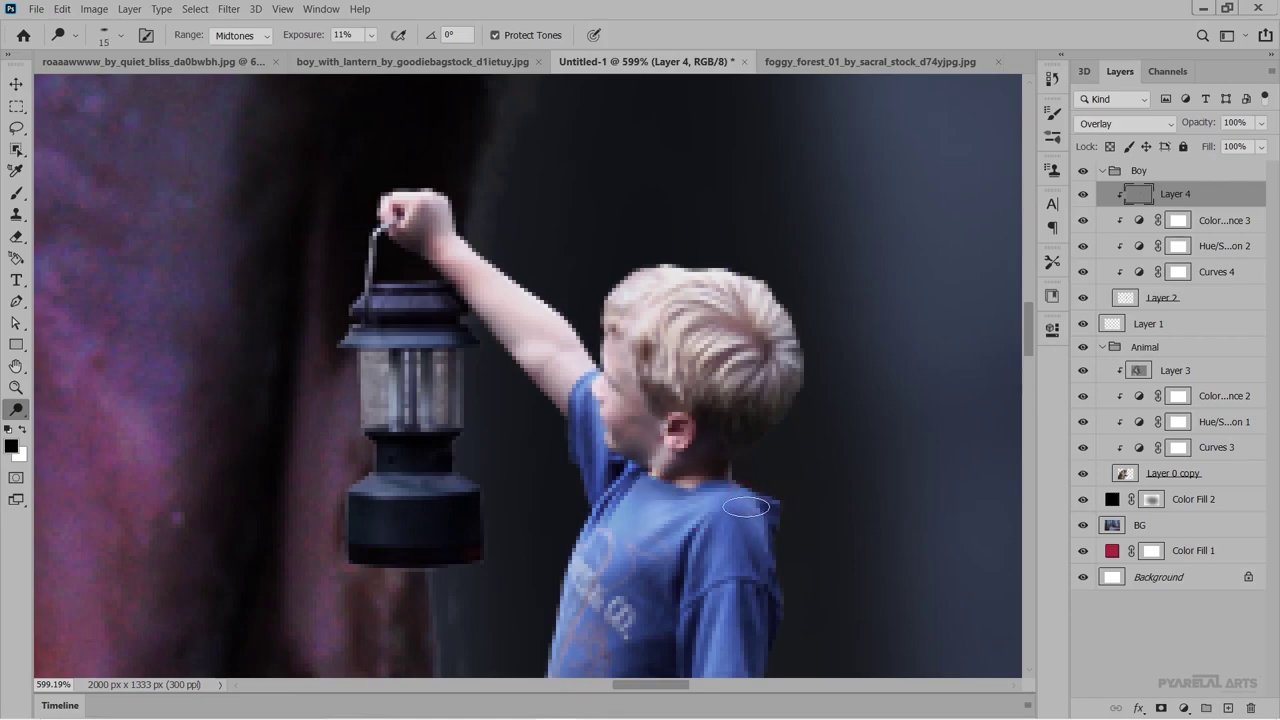
pyautogui.press(']')
pyautogui.moveTo(729, 504)
pyautogui.mouseDown()
pyautogui.moveTo(724, 532)
pyautogui.moveTo(679, 553)
pyautogui.mouseUp()
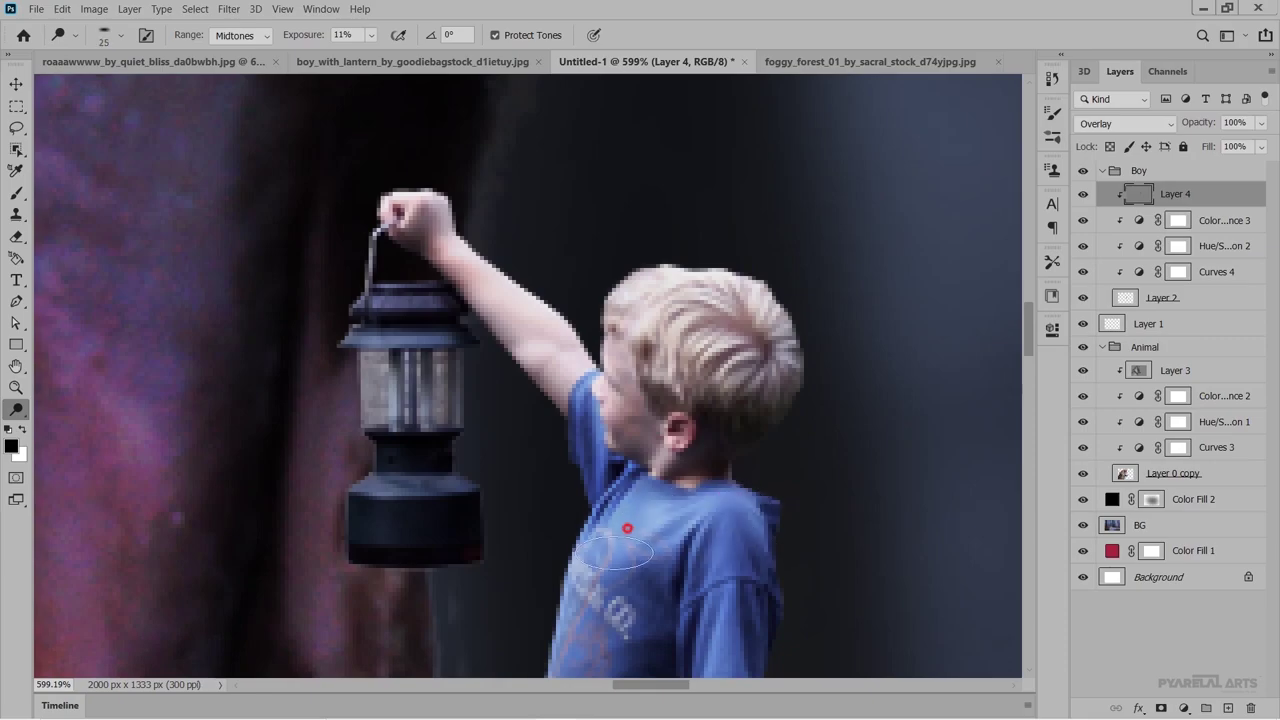
# Burn darker shading along the boy's forearm, hand, shirt and jeans.
pyautogui.scroll(-3, 679, 552)
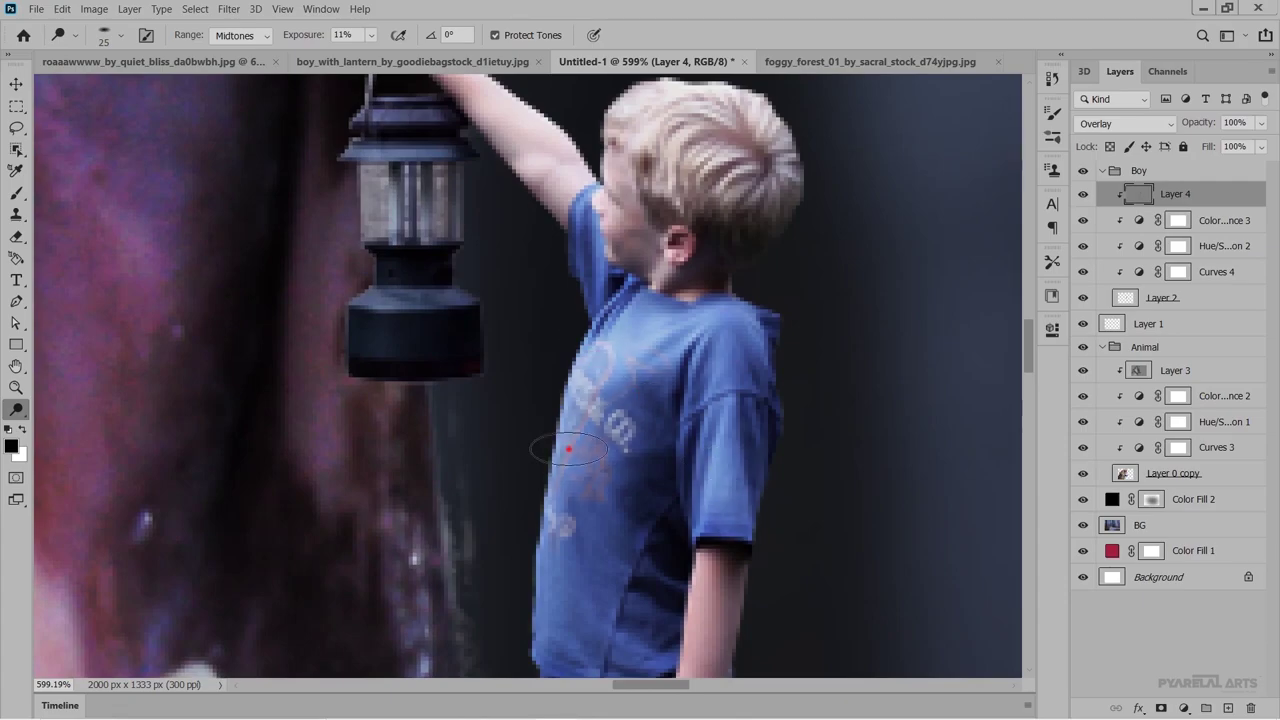
pyautogui.scroll(-3, 591, 497)
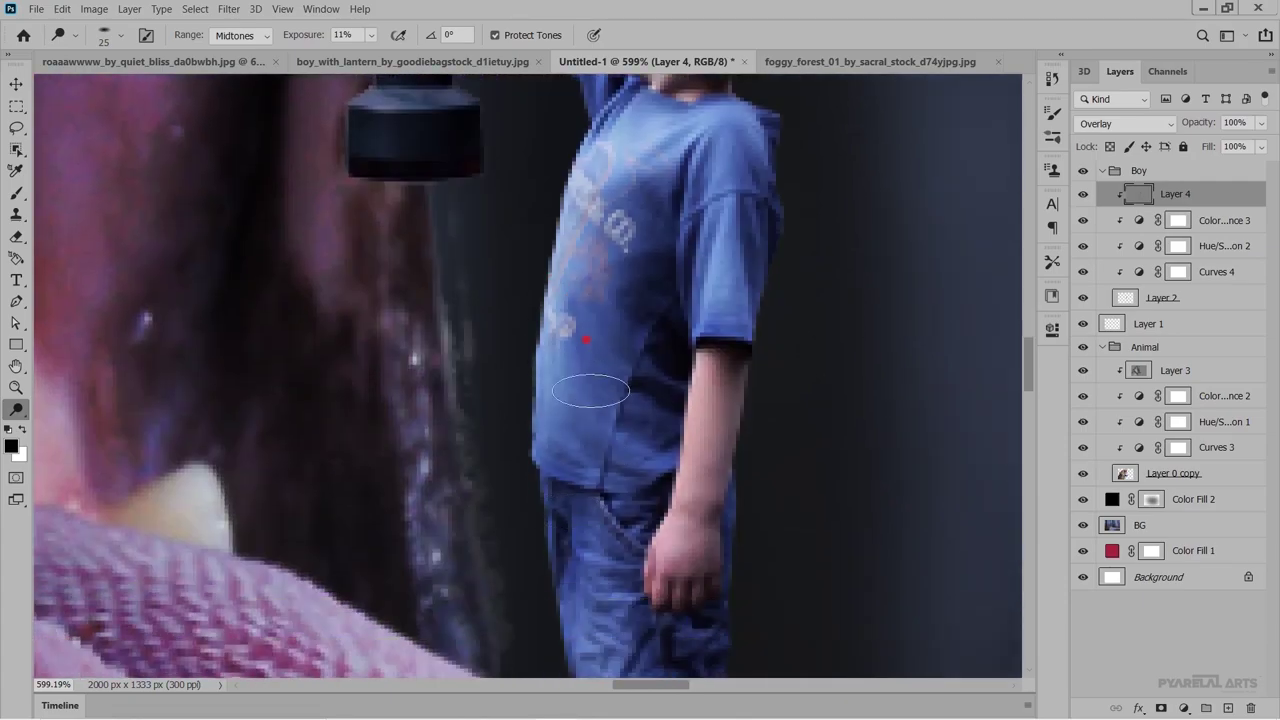
pyautogui.moveTo(721, 371); pyautogui.dragTo(683, 581)
pyautogui.moveTo(686, 500); pyautogui.dragTo(686, 540)
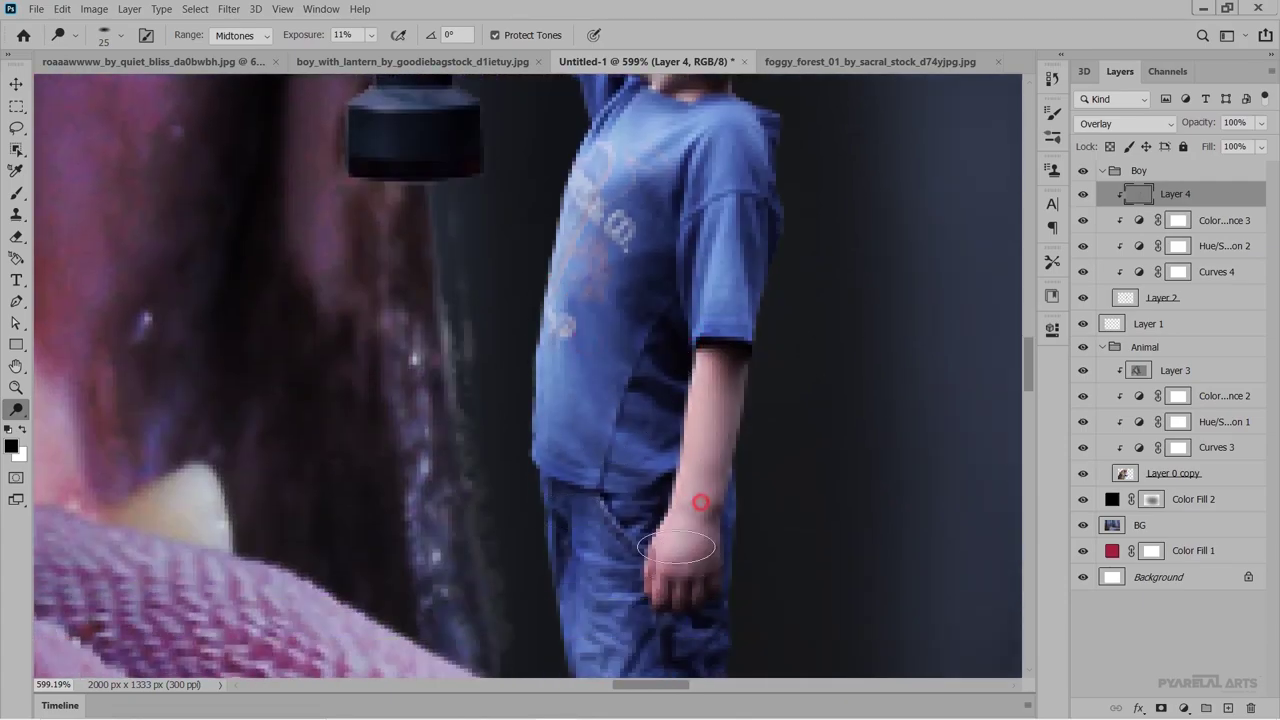
pyautogui.scroll(-3, 683, 545)
pyautogui.moveTo(672, 407); pyautogui.dragTo(580, 514)
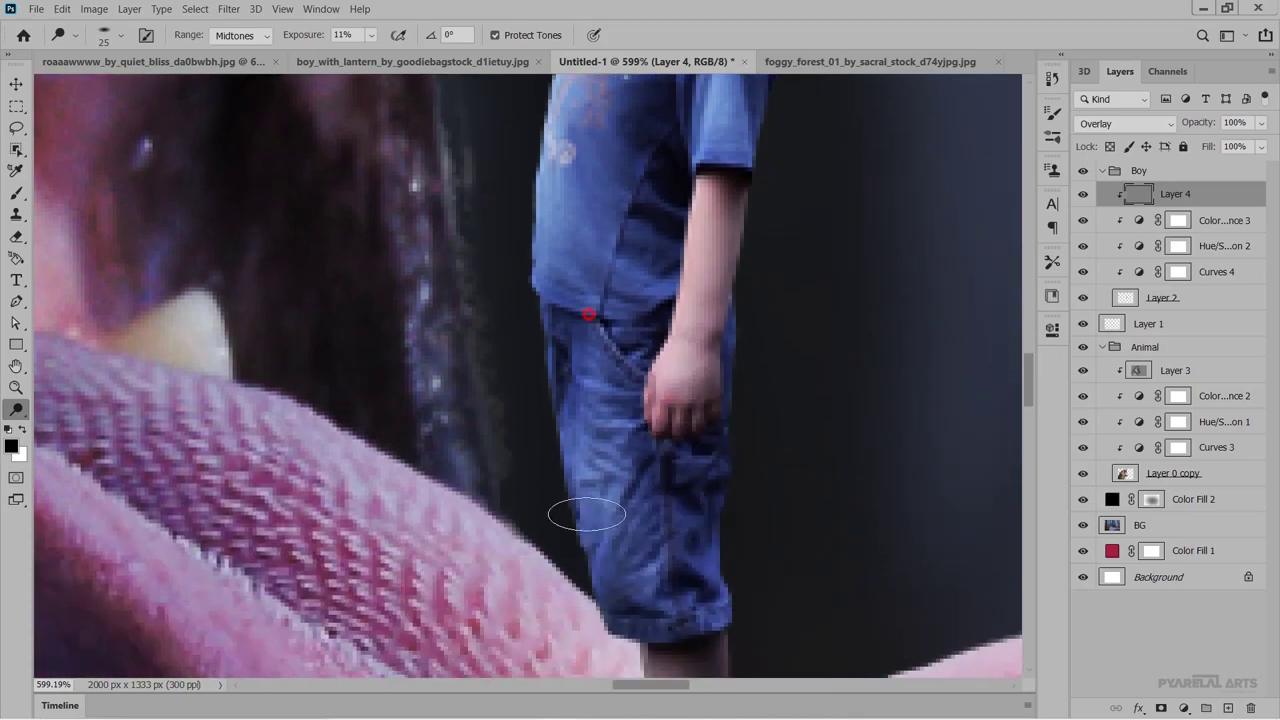
pyautogui.scroll(-1, 637, 497)
pyautogui.scroll(-1, 637, 487)
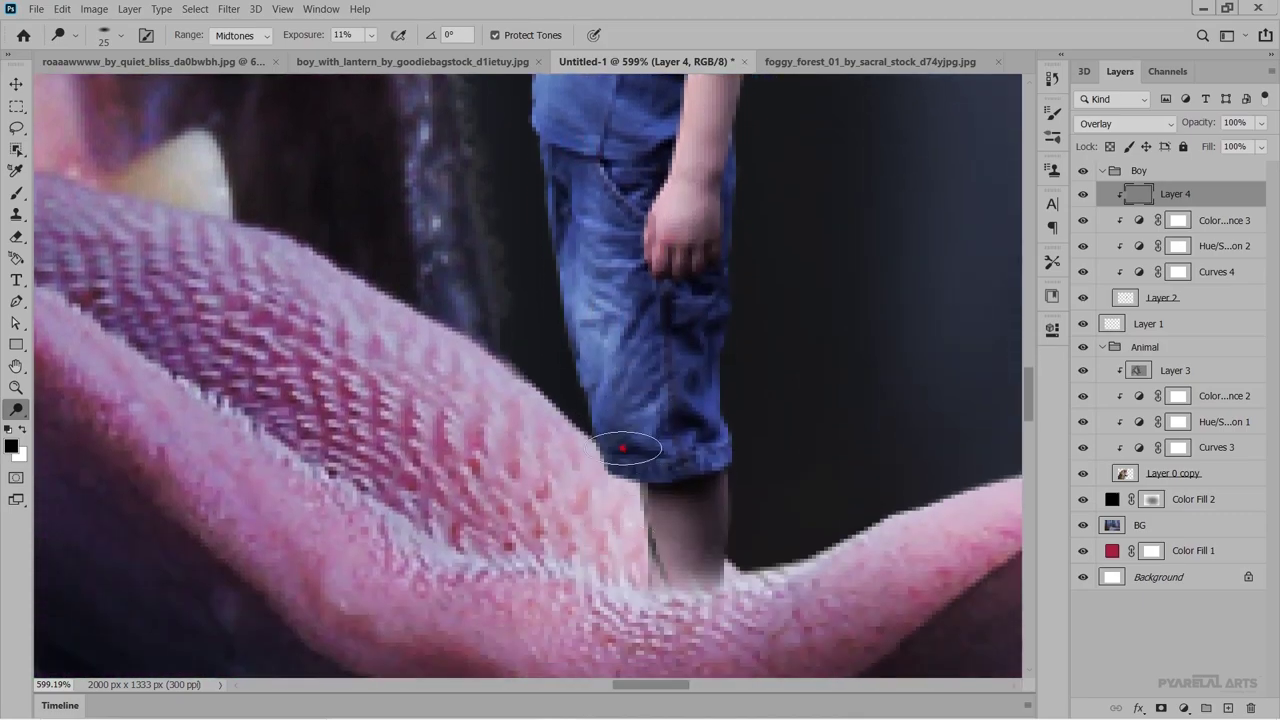
pyautogui.moveTo(686, 487); pyautogui.dragTo(707, 556)
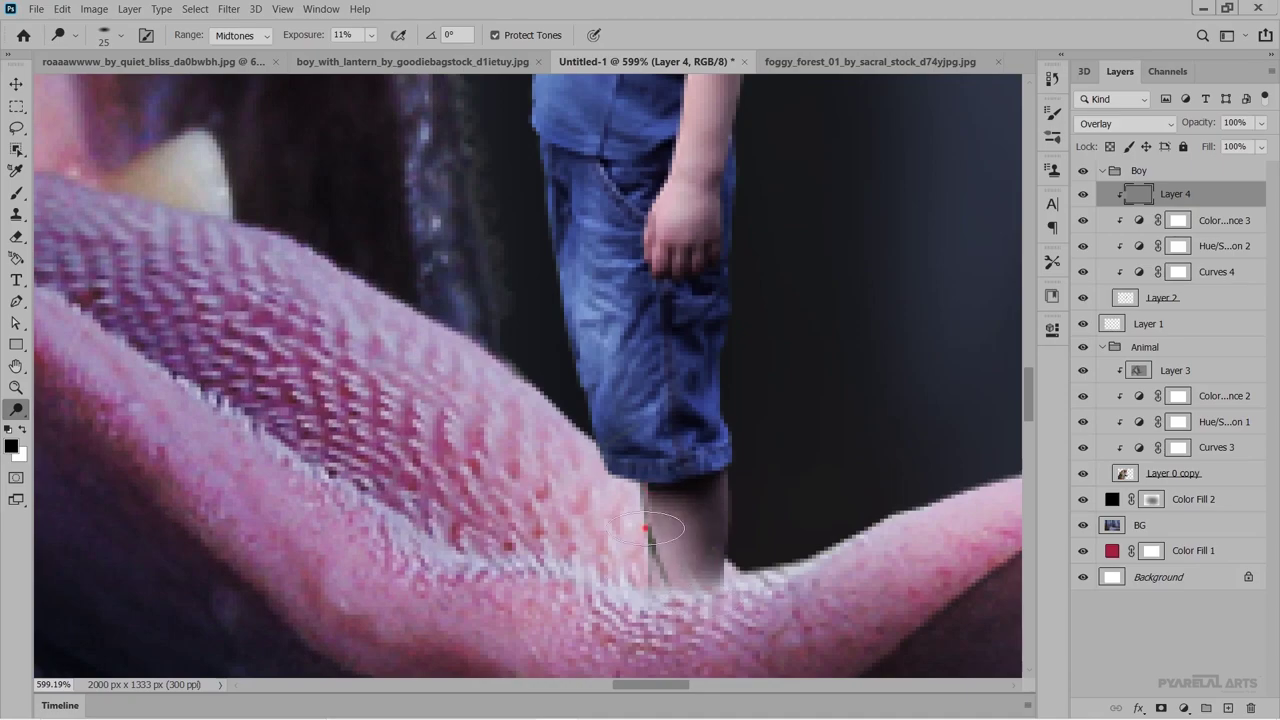
pyautogui.scroll(-1, 657, 586)
pyautogui.keyDown('alt'); pyautogui.scroll(-1, 646, 590); pyautogui.keyUp('alt')
pyautogui.keyDown('alt'); pyautogui.scroll(-3, 646, 589); pyautogui.keyUp('alt')
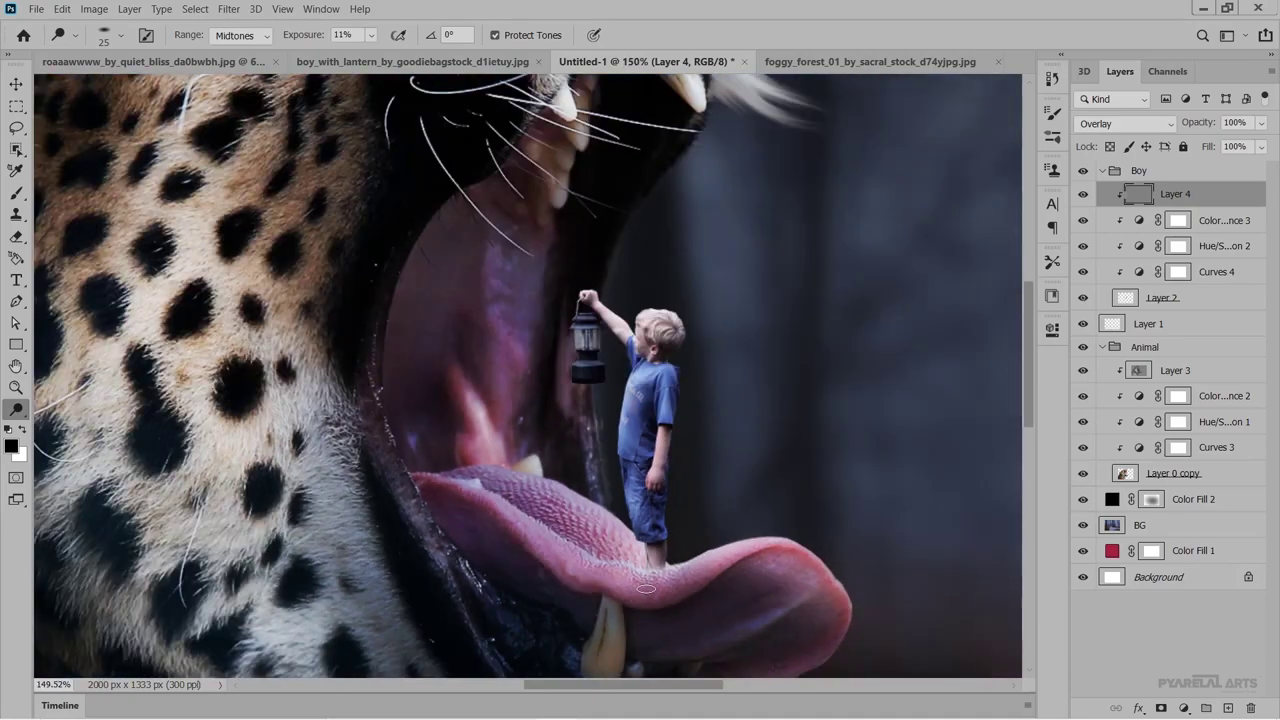
pyautogui.keyDown('alt'); pyautogui.scroll(-2, 646, 589); pyautogui.keyUp('alt')
pyautogui.keyDown('alt'); pyautogui.scroll(-2, 646, 589); pyautogui.keyUp('alt')
pyautogui.keyDown('alt'); pyautogui.scroll(-1, 646, 589); pyautogui.keyUp('alt')
# Compare the boy with Layer 4 toggled, then collapse and select the Boy group.
pyautogui.keyDown('alt'); pyautogui.scroll(1, 646, 589); pyautogui.keyUp('alt')
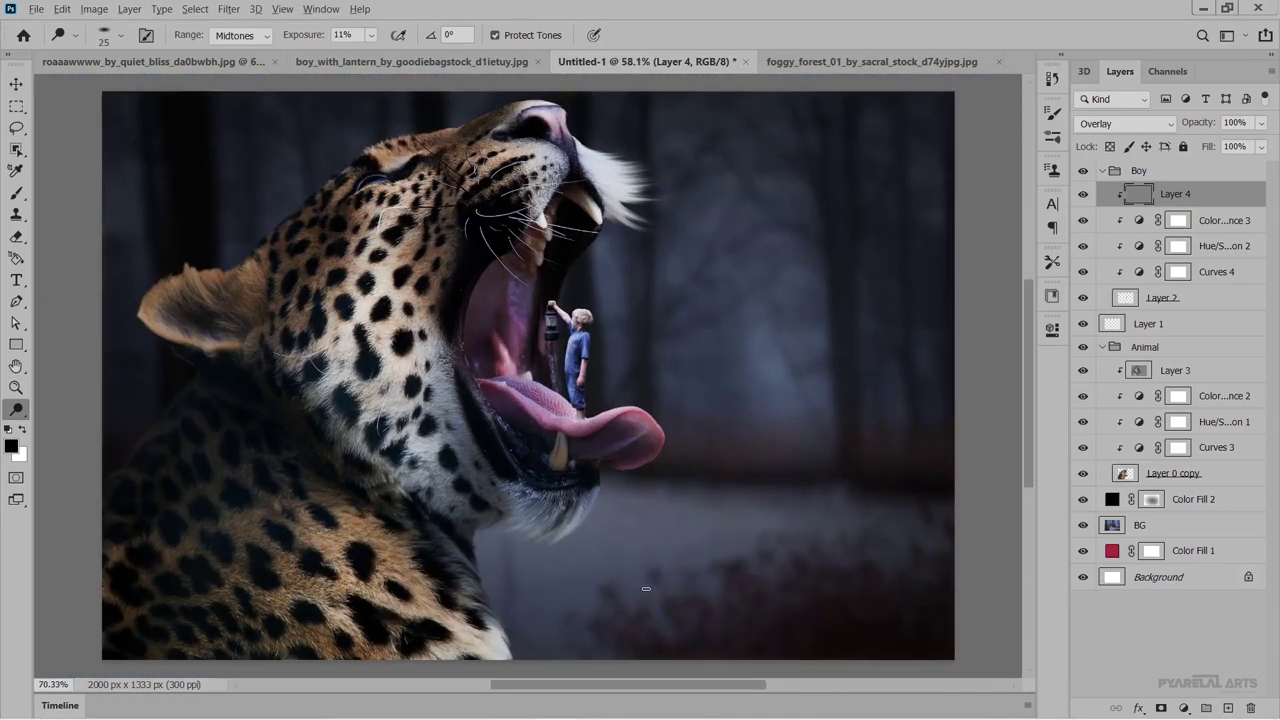
pyautogui.keyDown('alt'); pyautogui.scroll(1, 646, 589); pyautogui.keyUp('alt')
pyautogui.keyDown('alt'); pyautogui.scroll(-1, 646, 589); pyautogui.keyUp('alt')
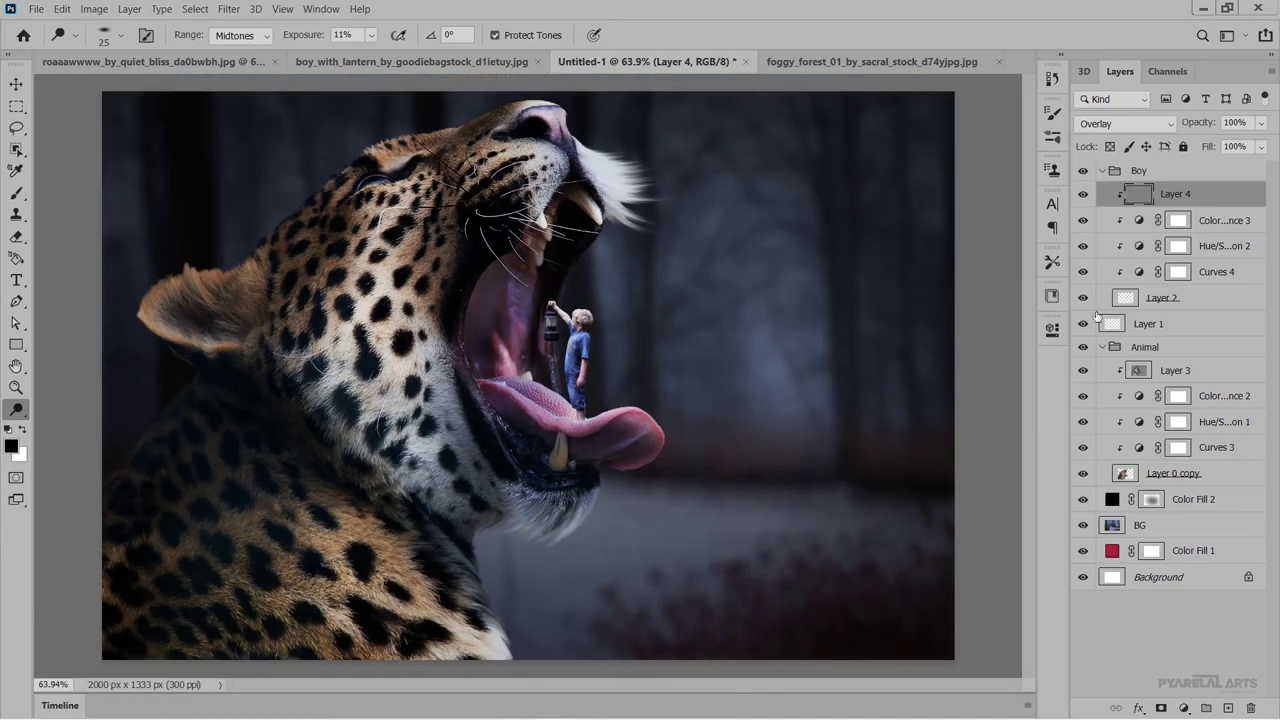
pyautogui.click(1082, 196)
pyautogui.click(1104, 171)
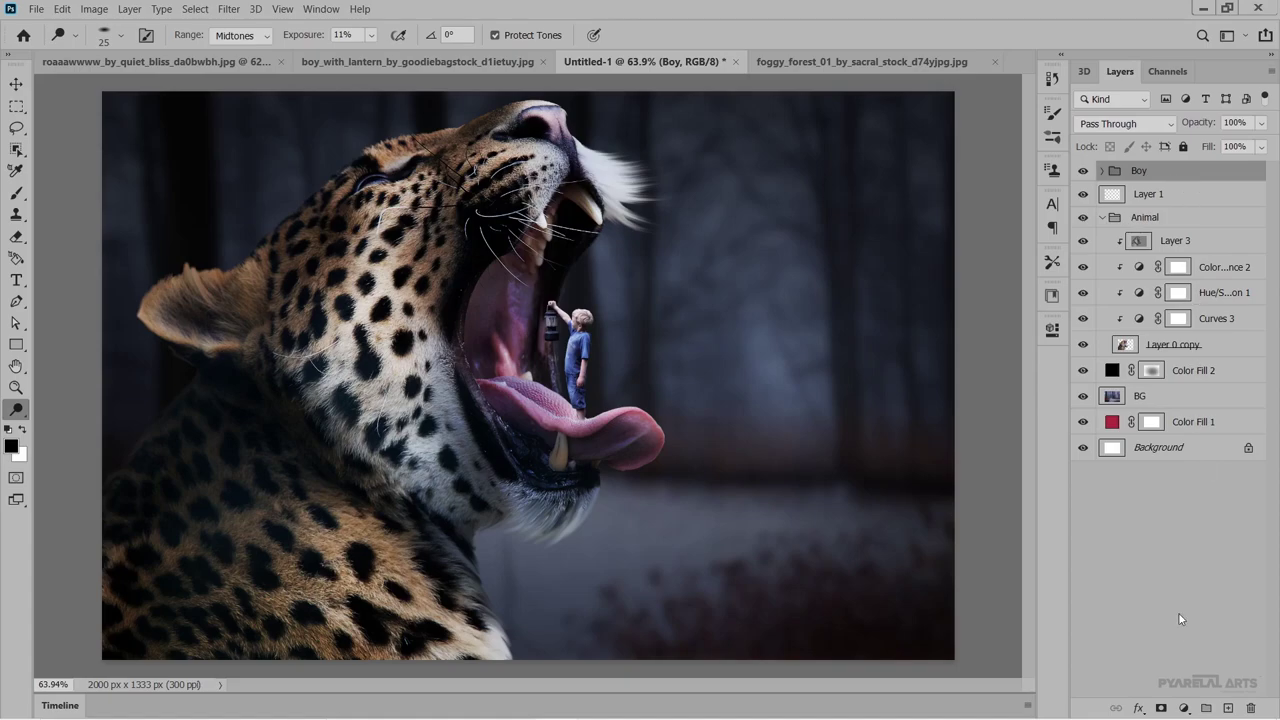
# Add a Gradient Fill above the Boy group, set to Radial and Reversed.
pyautogui.click(1183, 708)
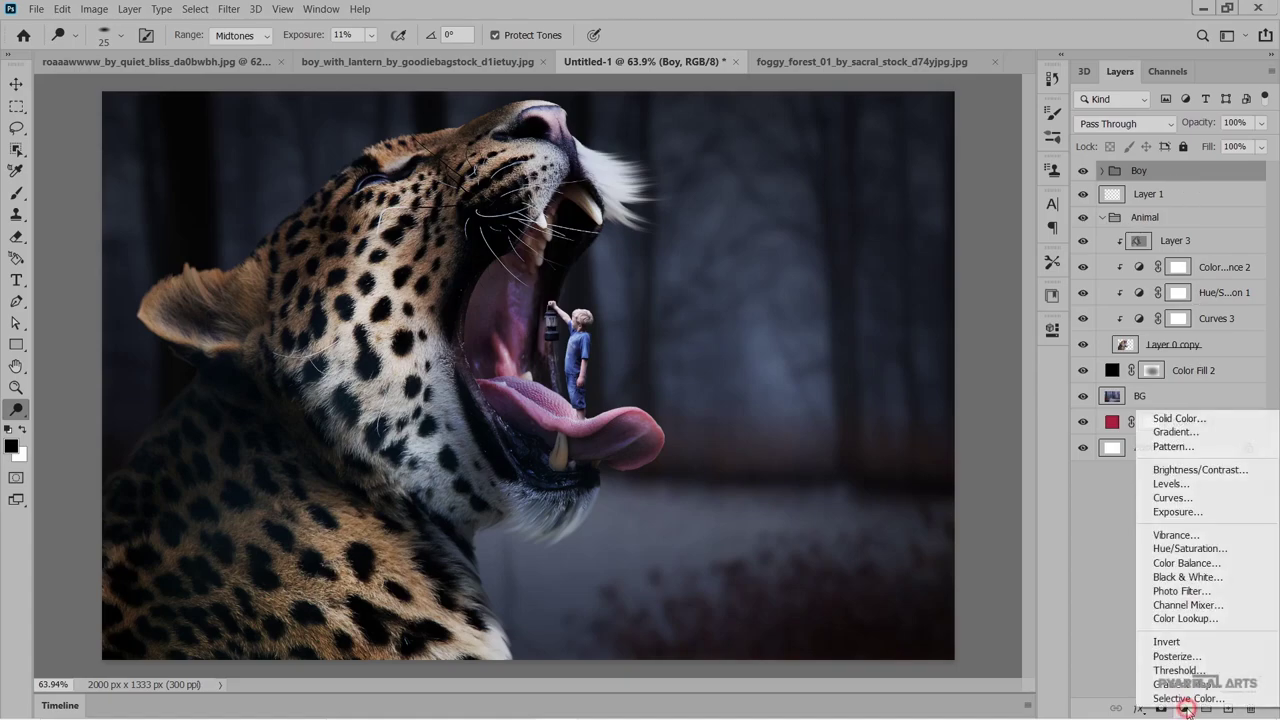
pyautogui.click(1198, 432)
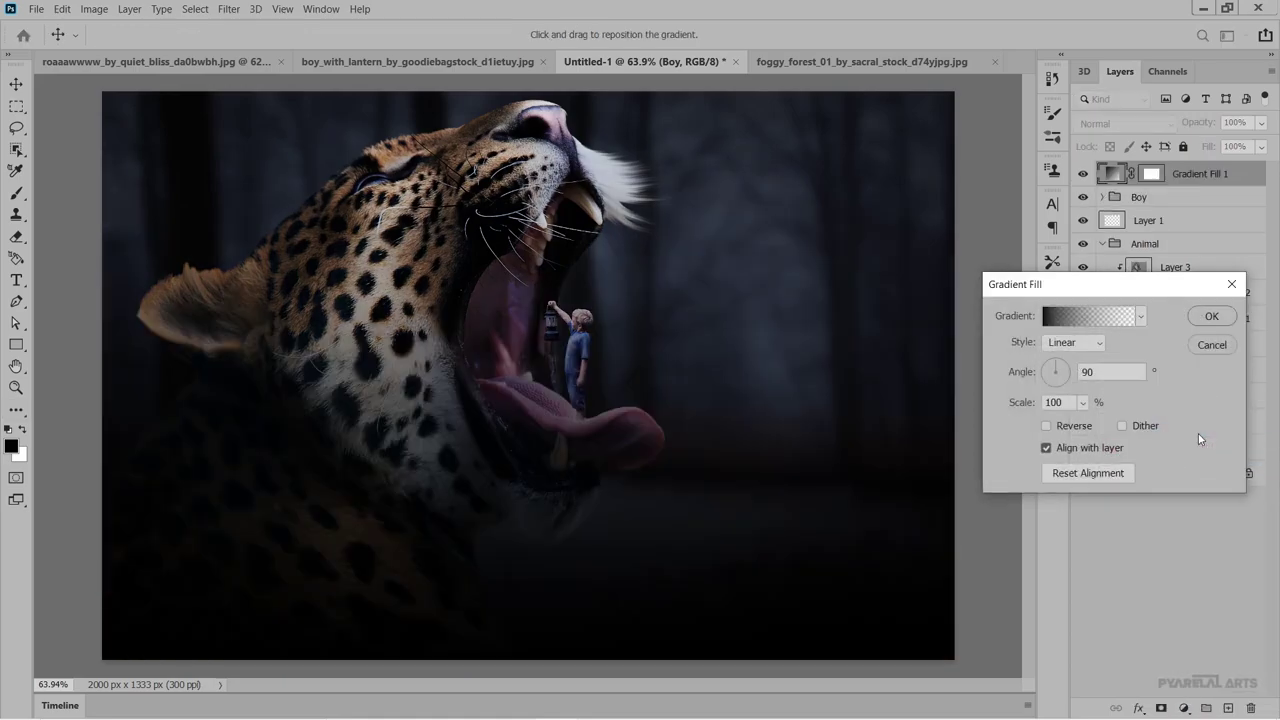
pyautogui.click(1080, 345)
pyautogui.click(1082, 371)
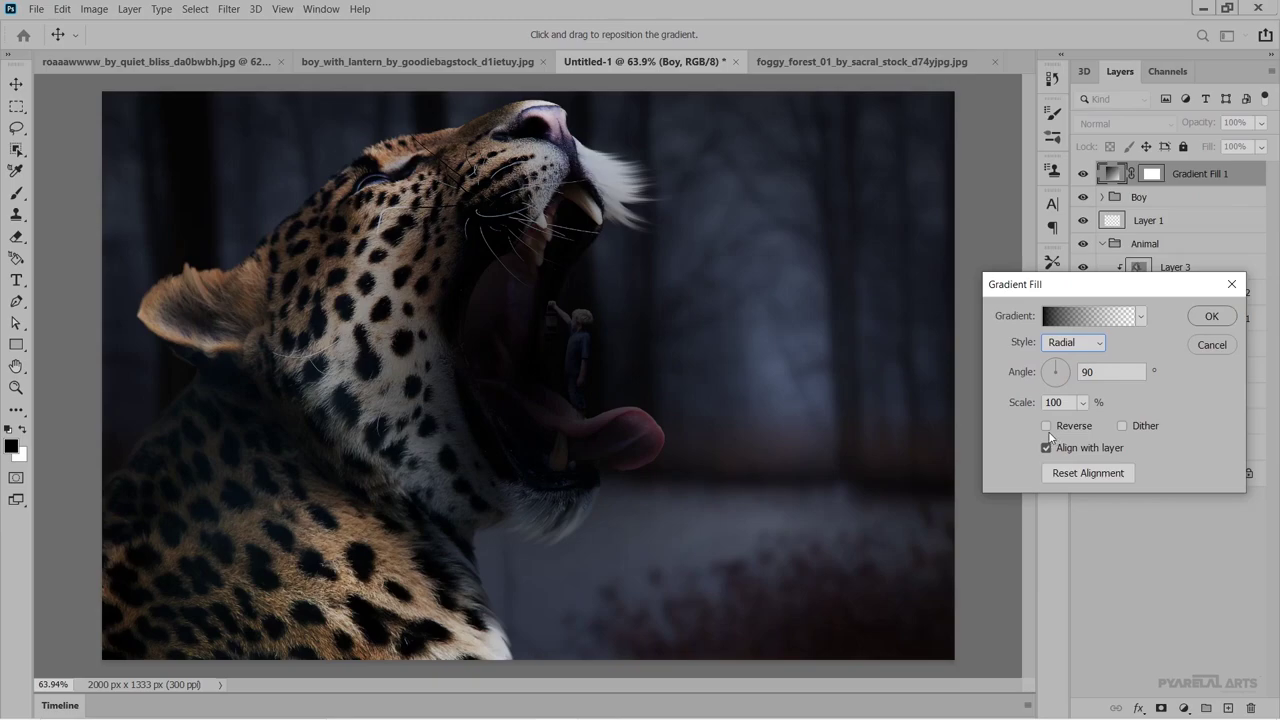
pyautogui.click(1047, 428)
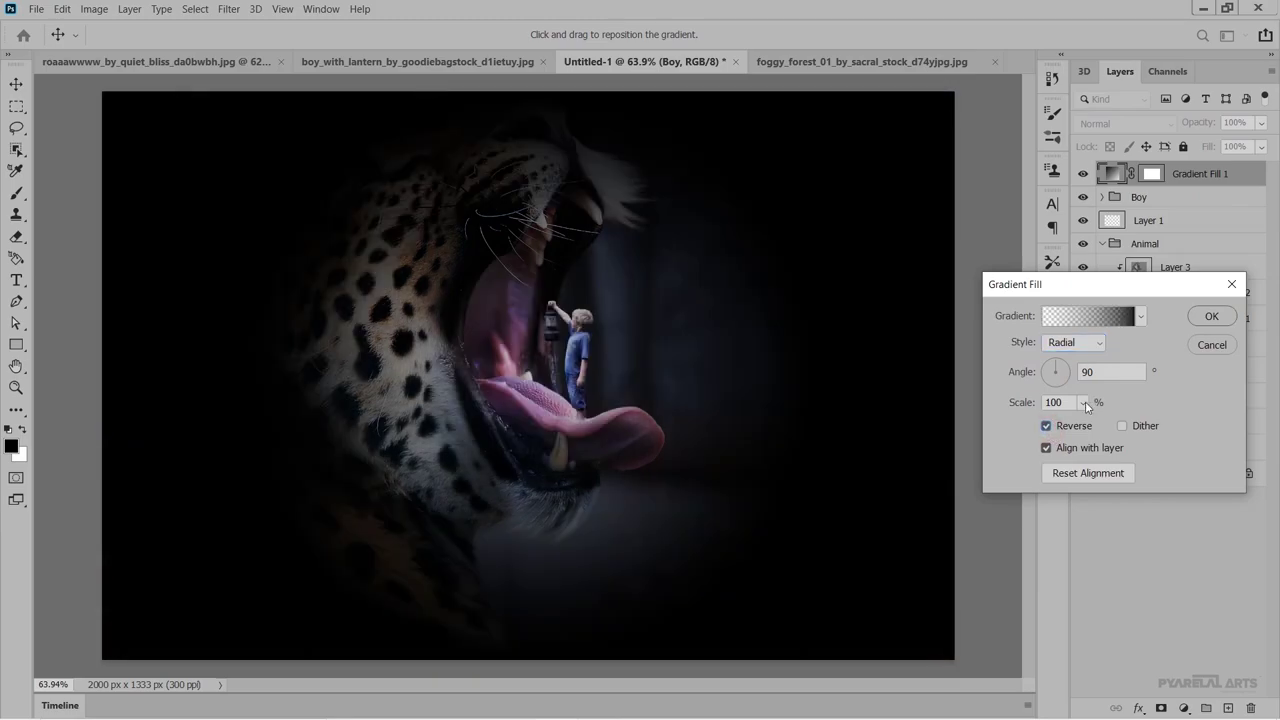
# Set the gradient scale to 177% and move its centre toward the leopard's mouth.
pyautogui.moveTo(1085, 401); pyautogui.dragTo(1095, 422)
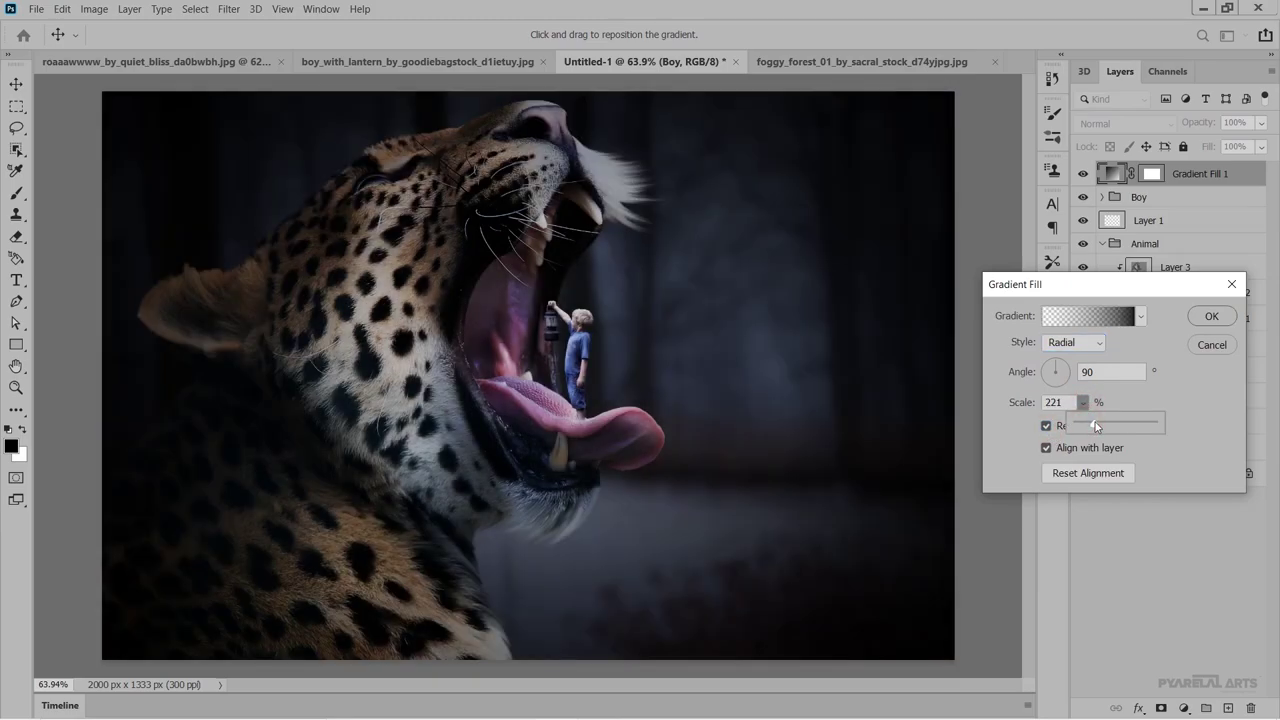
pyautogui.click(418, 343)
pyautogui.moveTo(418, 340); pyautogui.dragTo(509, 290)
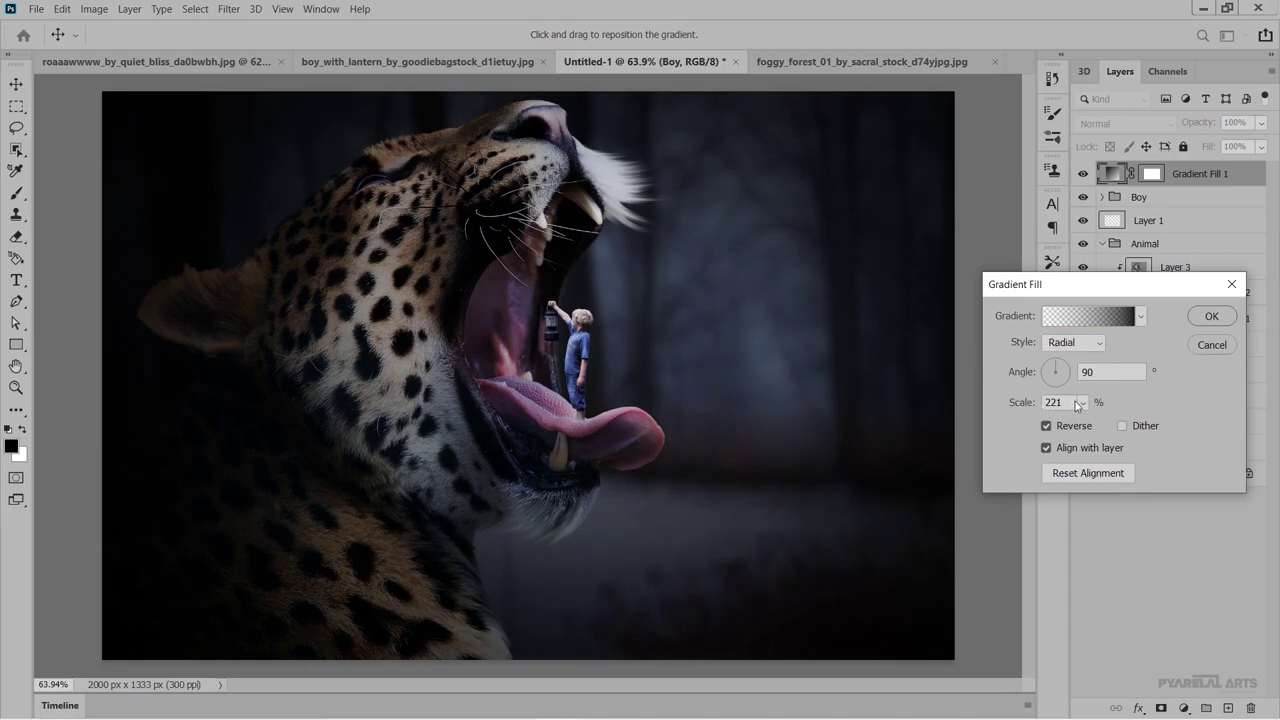
pyautogui.moveTo(1075, 403); pyautogui.dragTo(1085, 426)
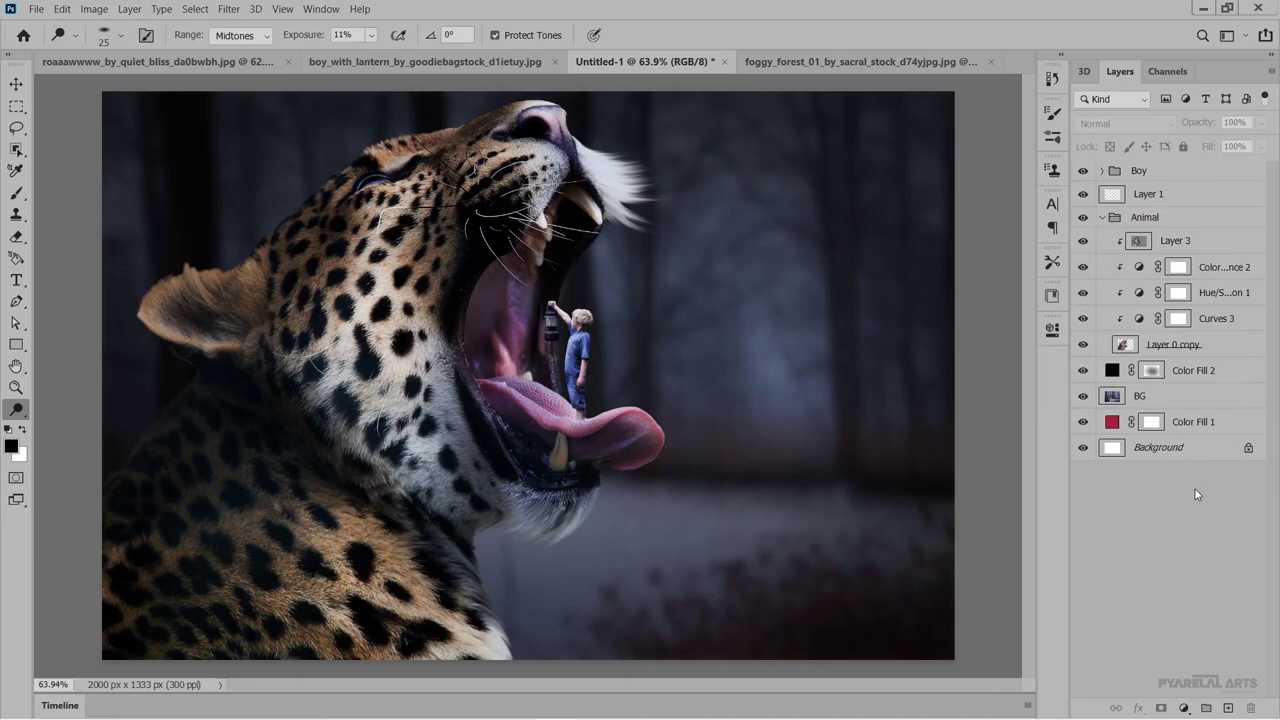
# Pull the leopard's Curves 3 midpoint down to input 139, output 82, and compare before and after.
pyautogui.click(1218, 320)
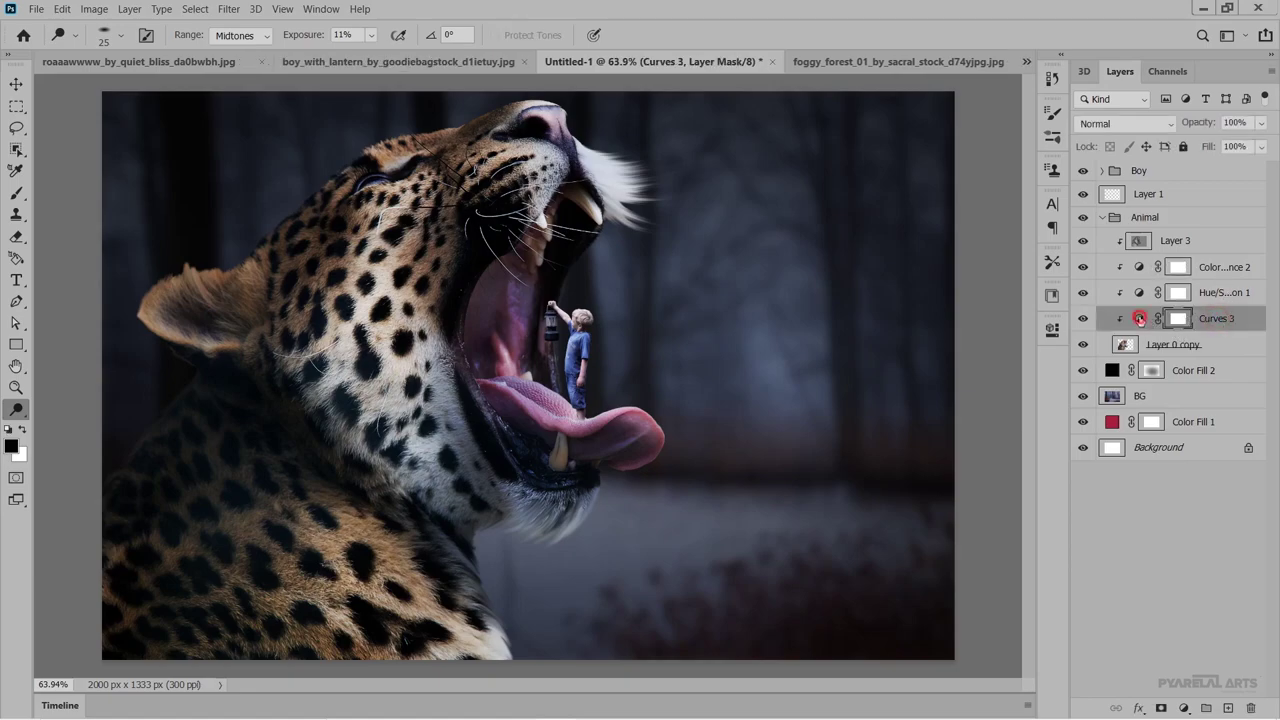
pyautogui.doubleClick(1139, 319)
pyautogui.moveTo(945, 502); pyautogui.dragTo(945, 512)
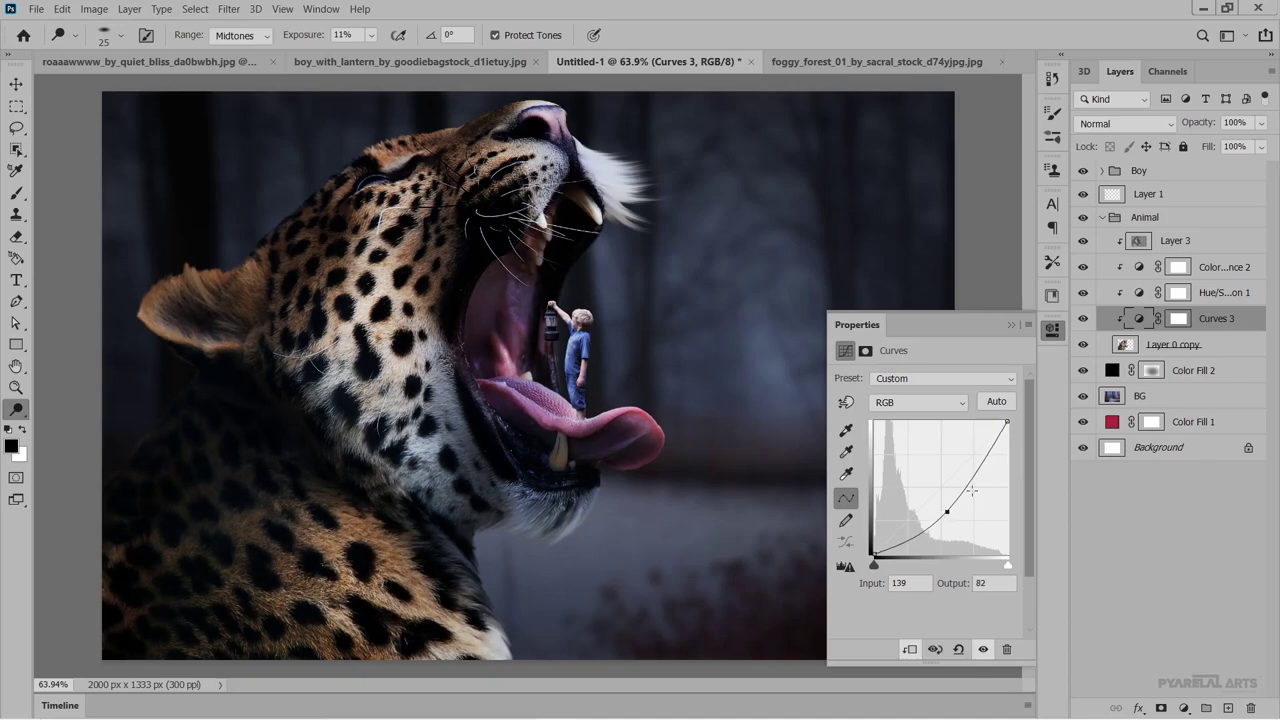
pyautogui.click(1011, 326)
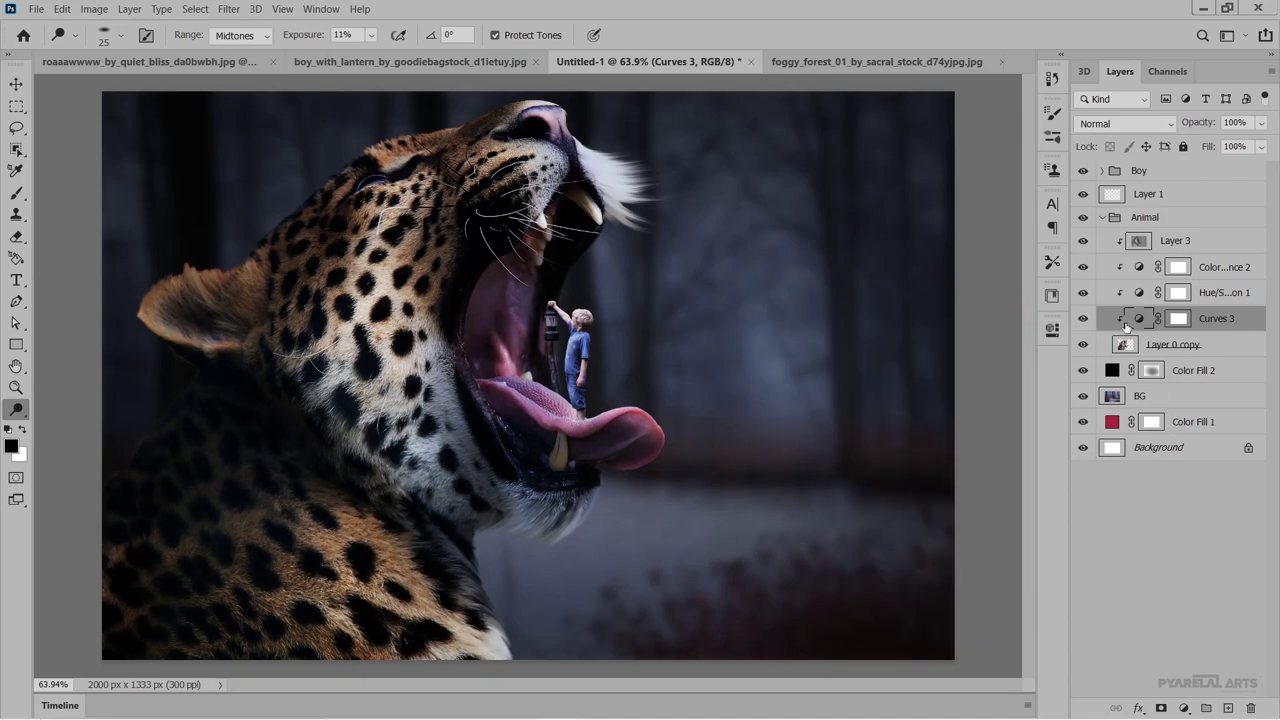
pyautogui.click(1083, 318)
pyautogui.click(1162, 502)
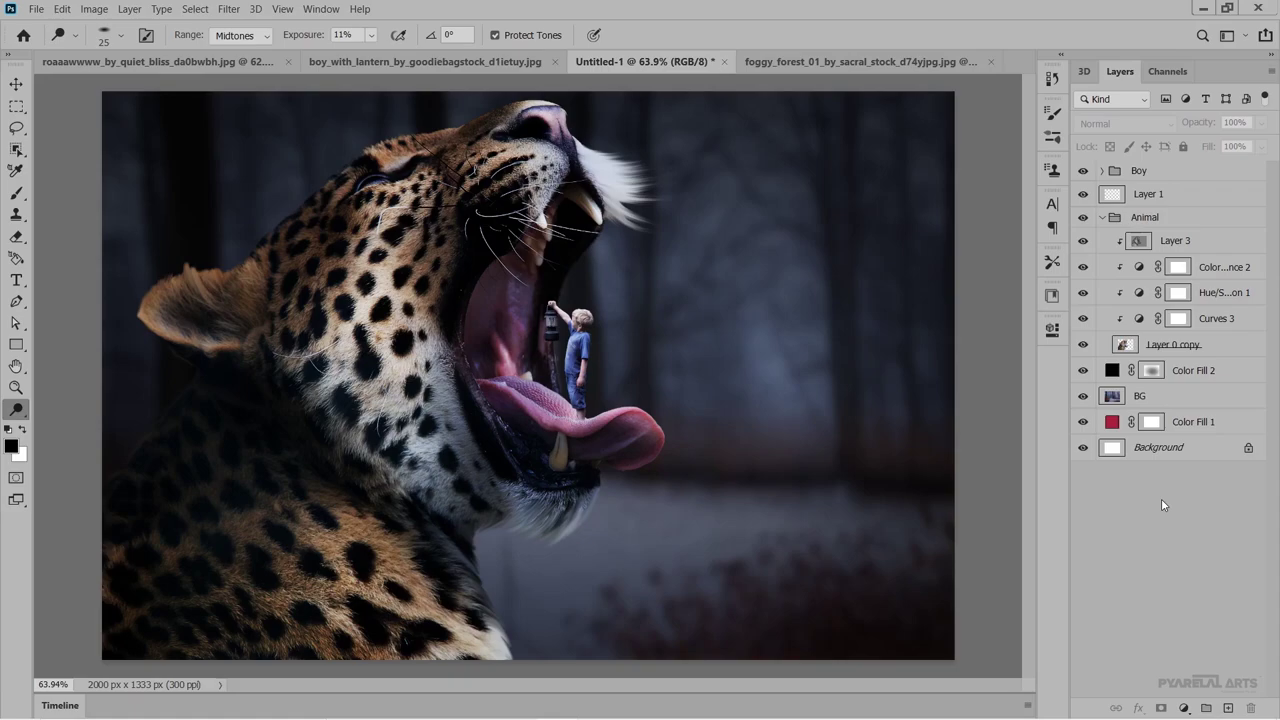
# Reshape the boy's Curves 4 point to input 141, output 80, then collapse the Boy group.
pyautogui.click(1101, 171)
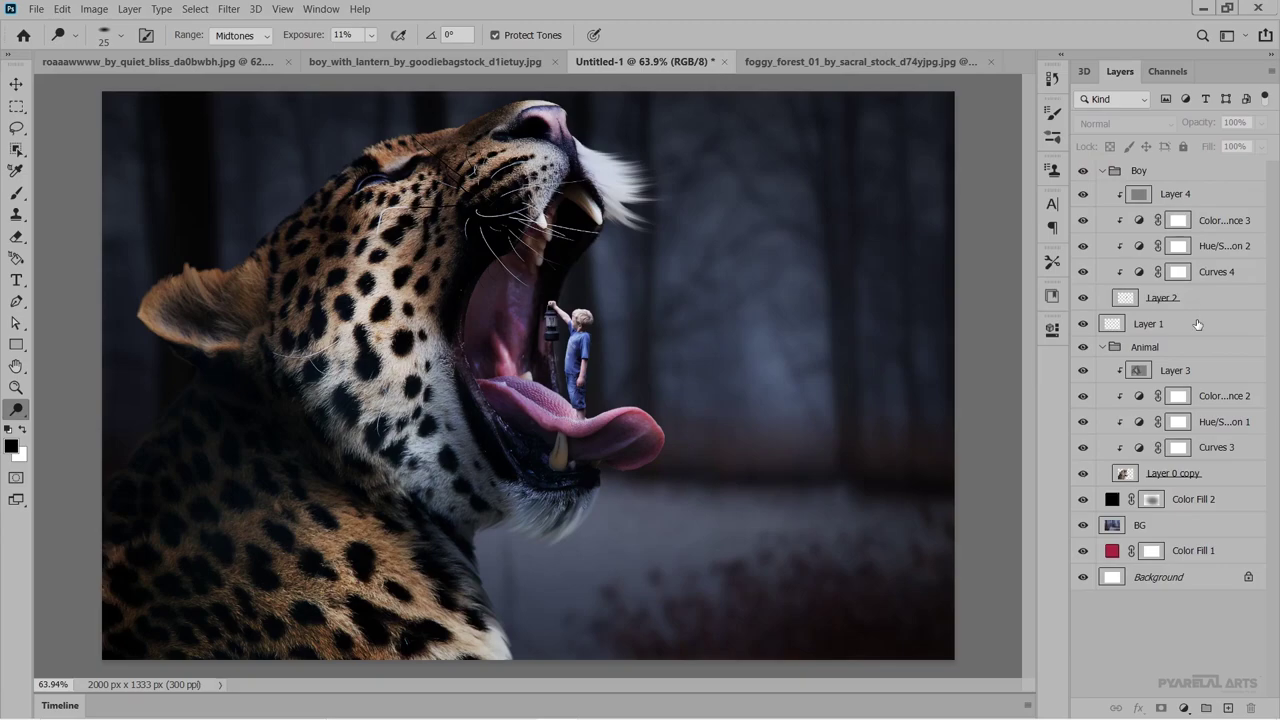
pyautogui.click(1236, 271)
pyautogui.click(1141, 272)
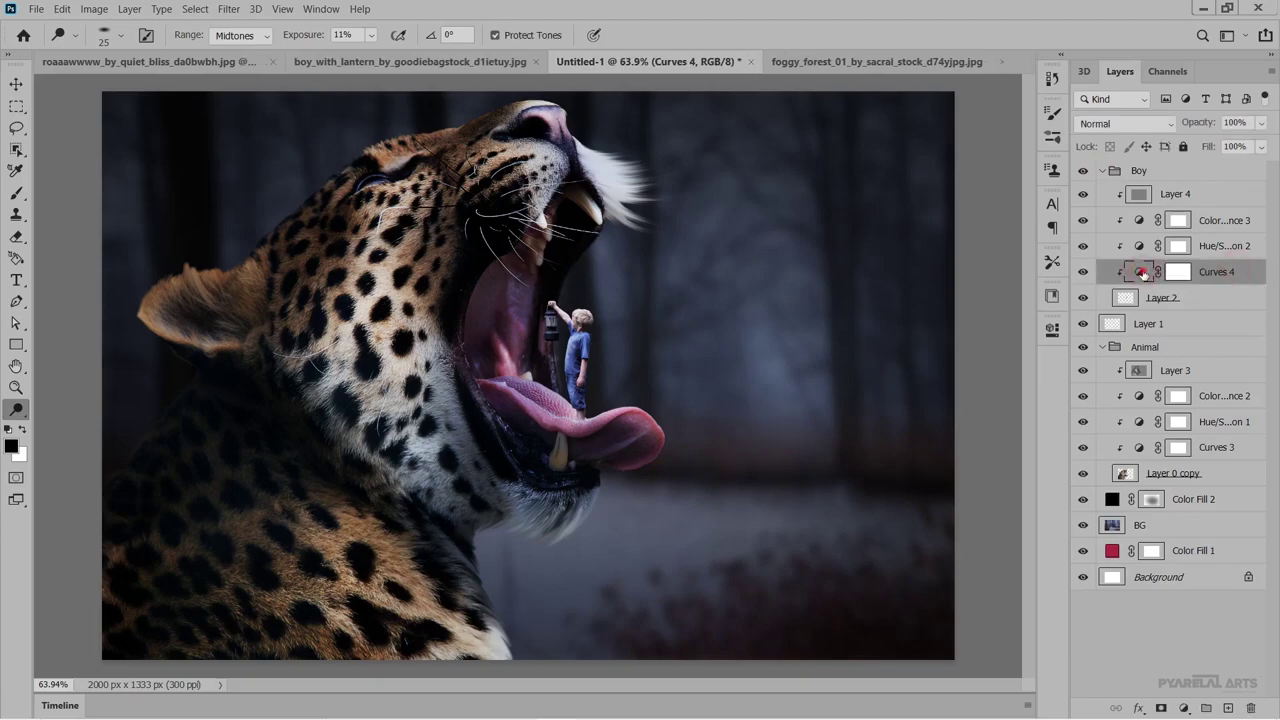
pyautogui.doubleClick(1141, 272)
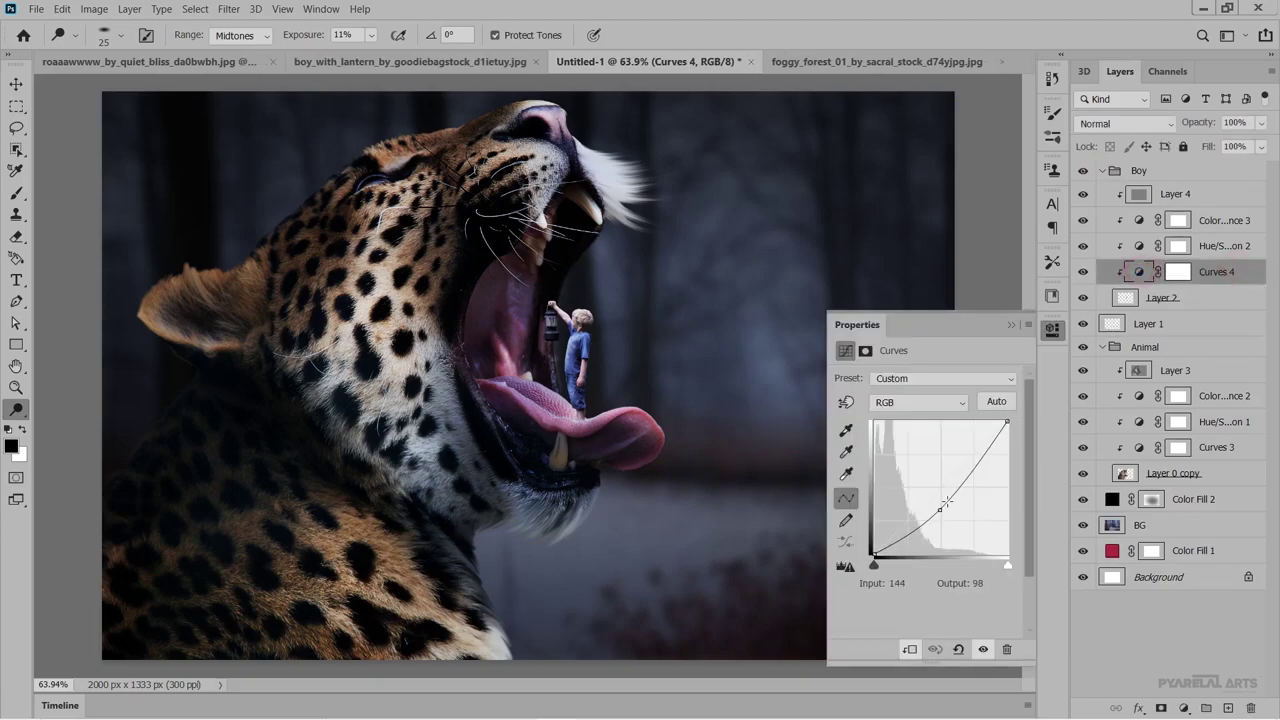
pyautogui.moveTo(940, 509); pyautogui.dragTo(948, 512)
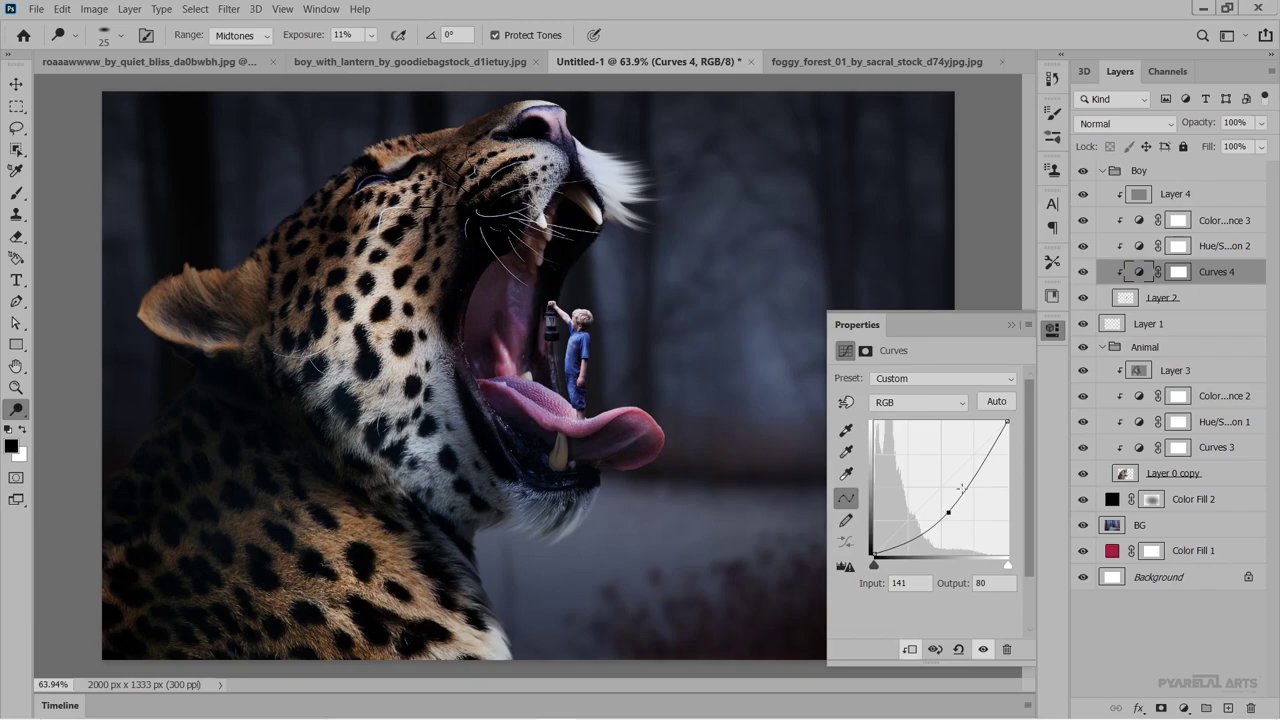
pyautogui.click(1011, 326)
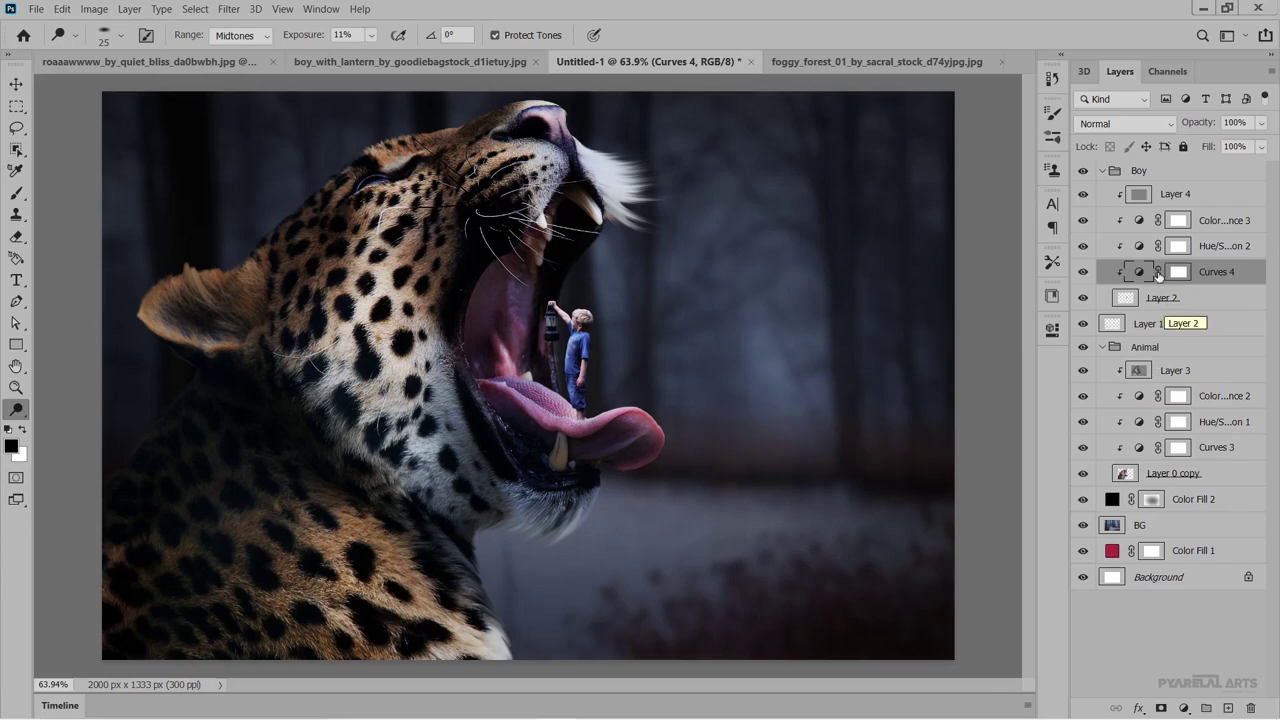
pyautogui.click(1103, 173)
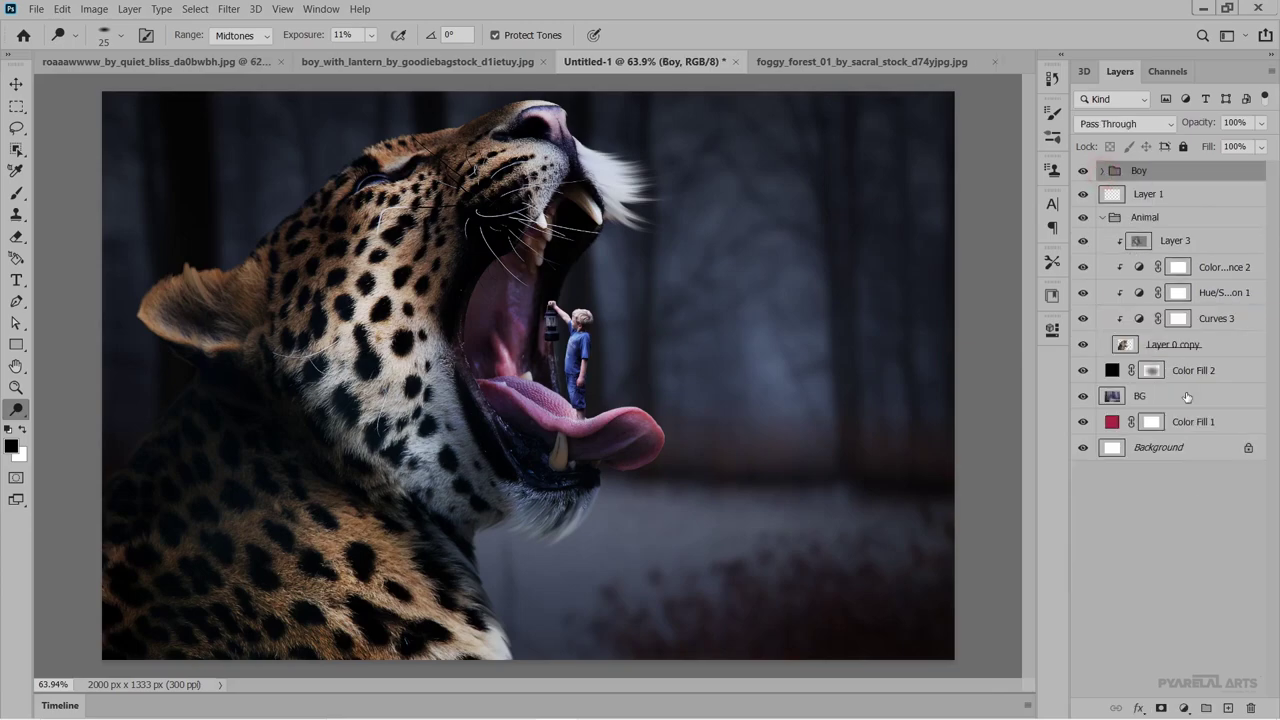
# Add a new layer above the Boy group and set a Brush with foreground colour #ffde00.
pyautogui.click(1228, 708)
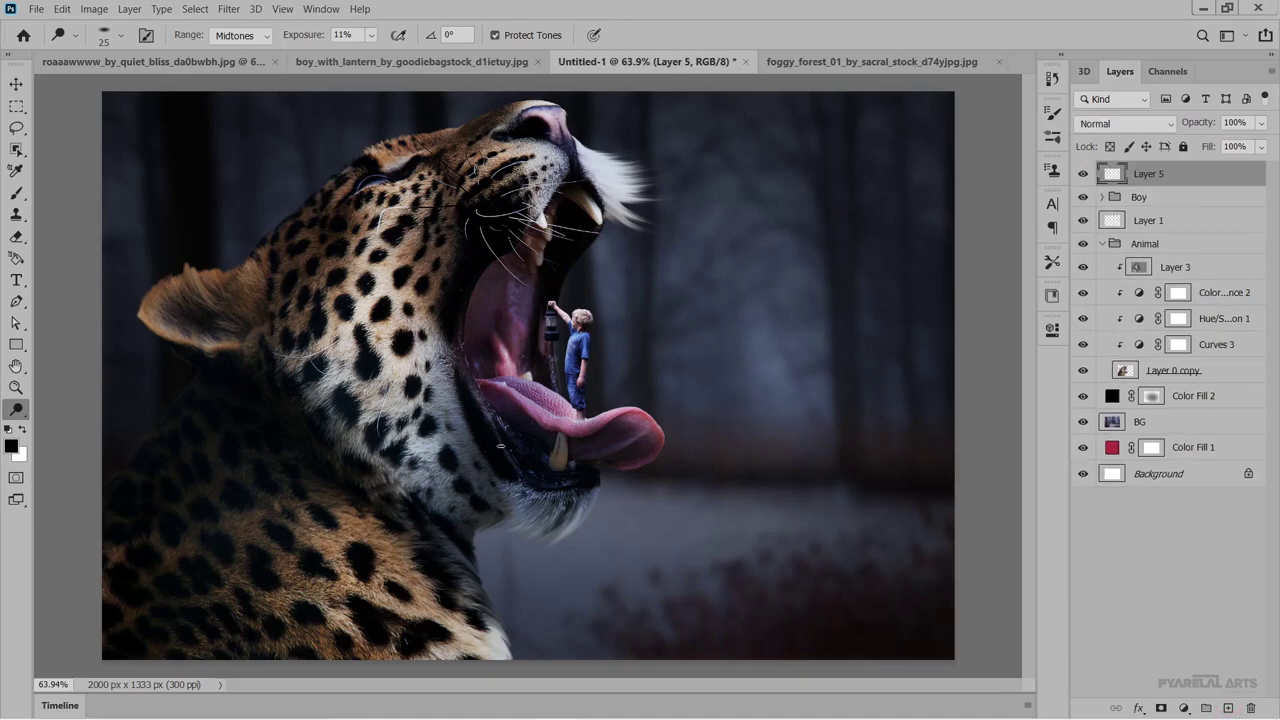
pyautogui.click(16, 193)
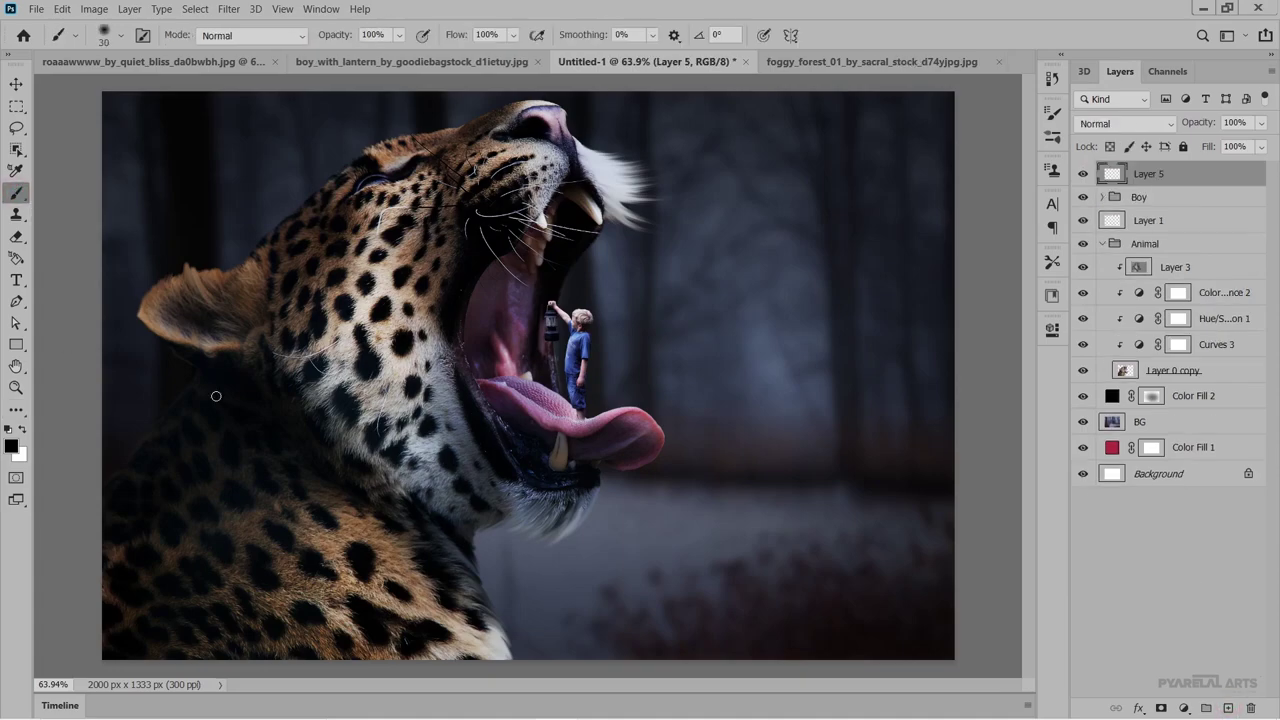
pyautogui.click(12, 447)
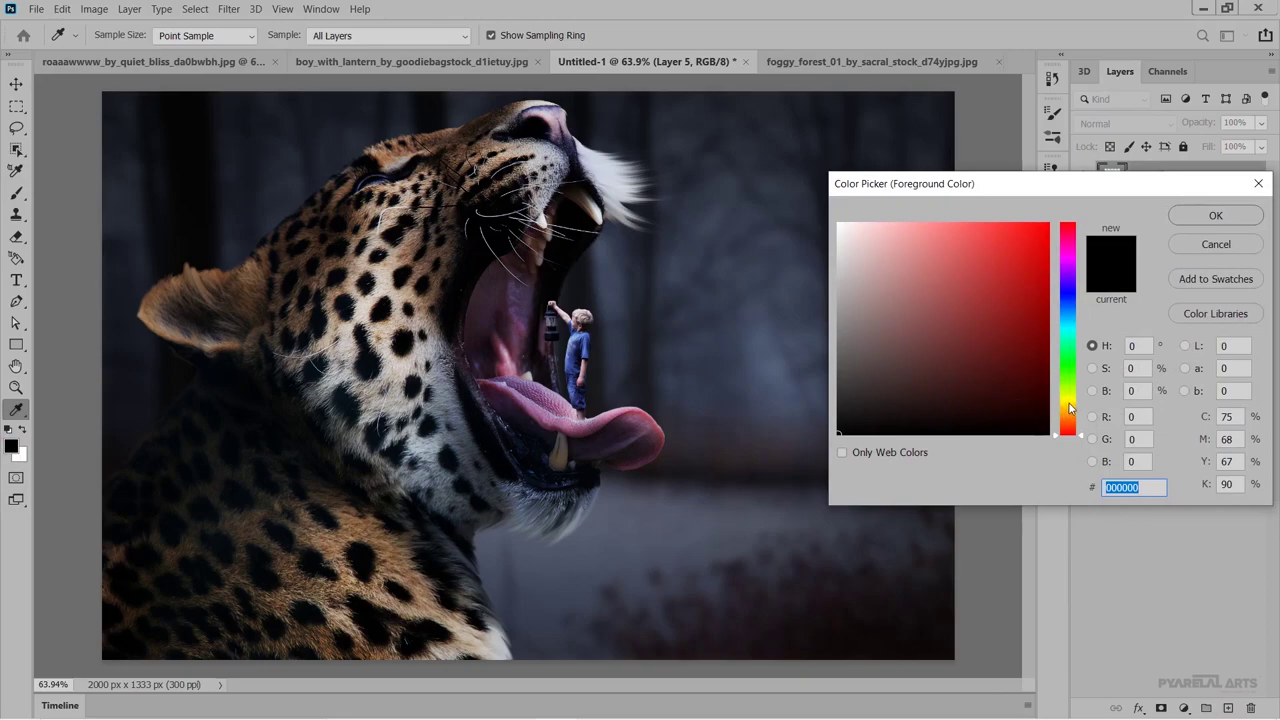
pyautogui.click(1070, 405)
pyautogui.write('fff000')
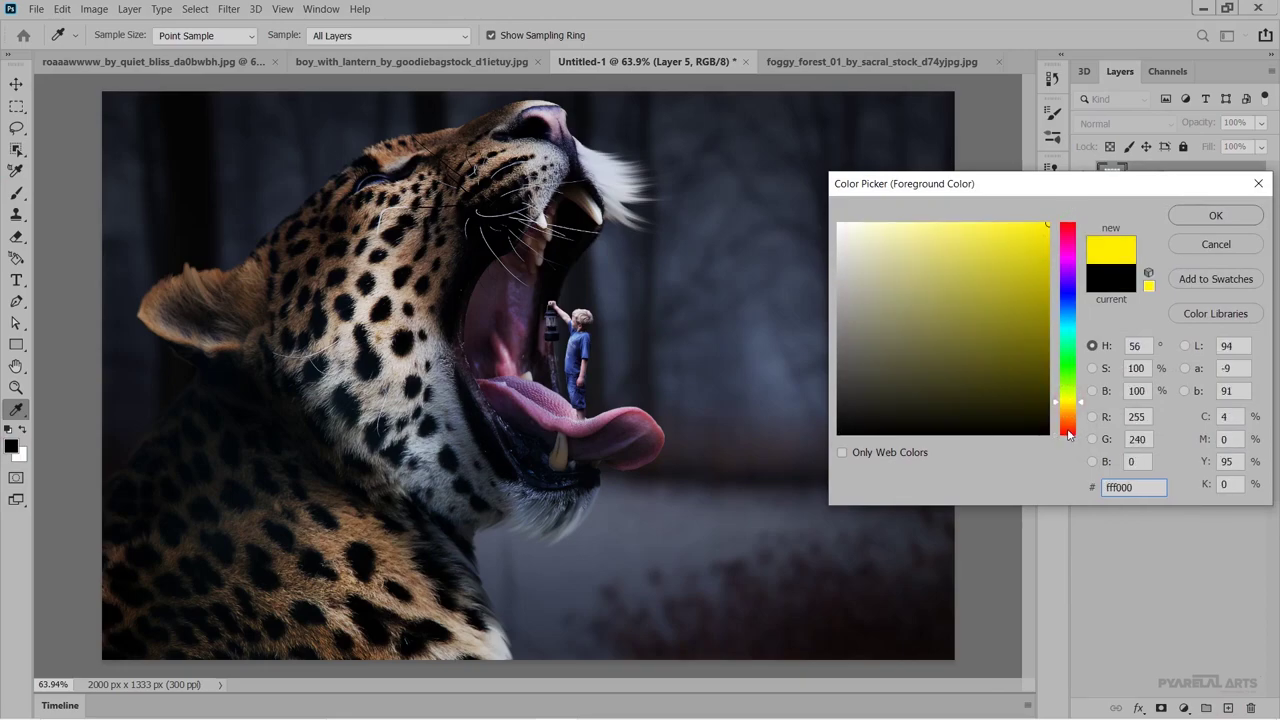
pyautogui.click(1069, 405)
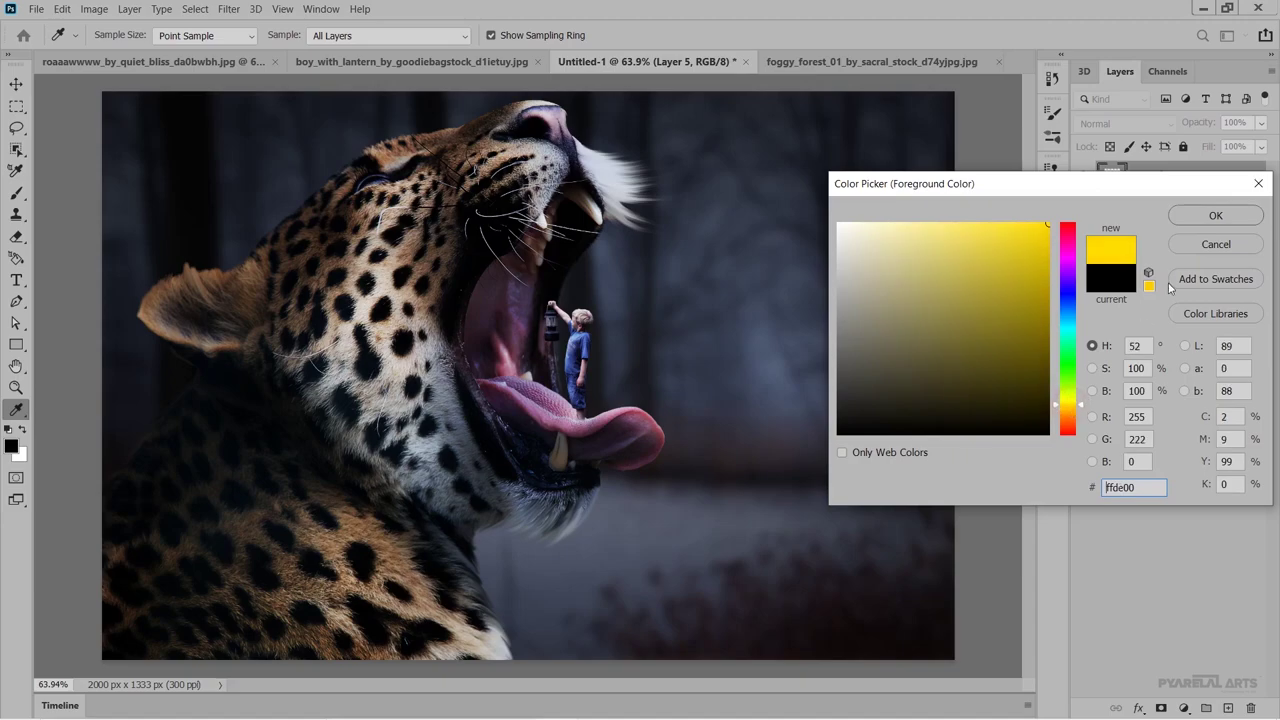
pyautogui.click(1205, 224)
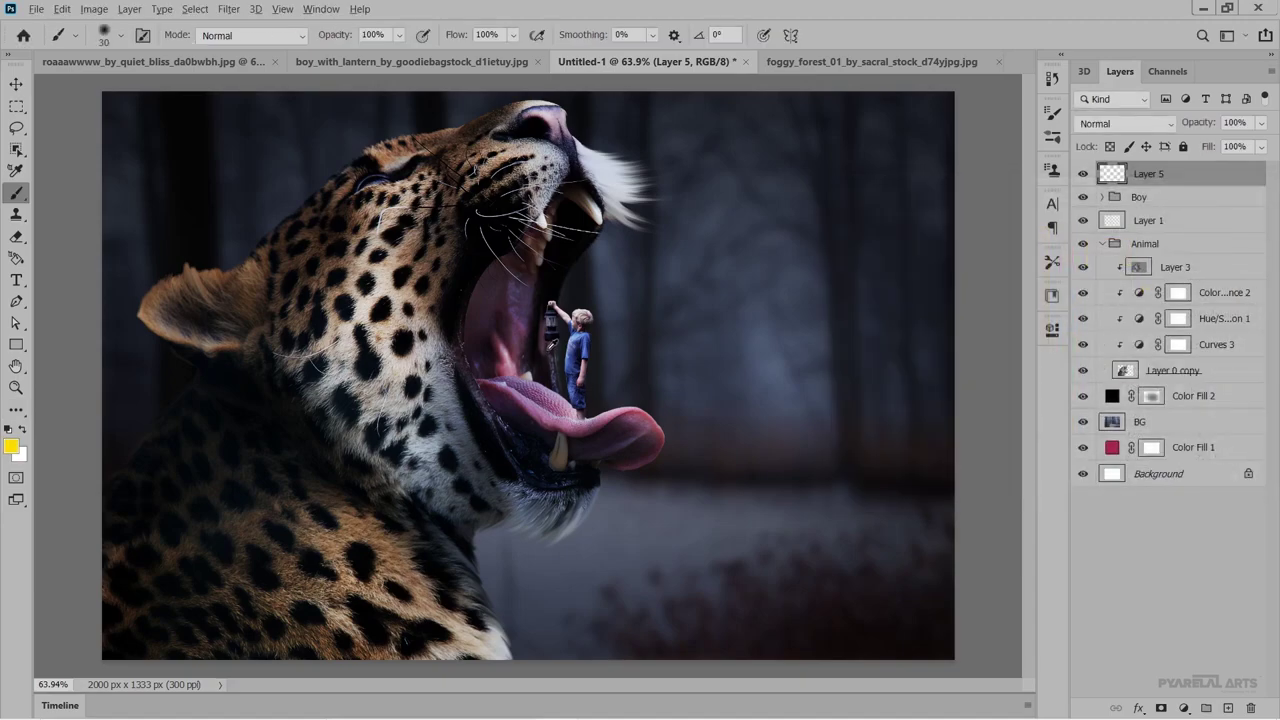
# Paint a soft yellow glow inside the lantern glass, enlarging the brush to 40.
pyautogui.scroll(3, 553, 346)
pyautogui.scroll(3, 553, 330)
pyautogui.scroll(3, 553, 310)
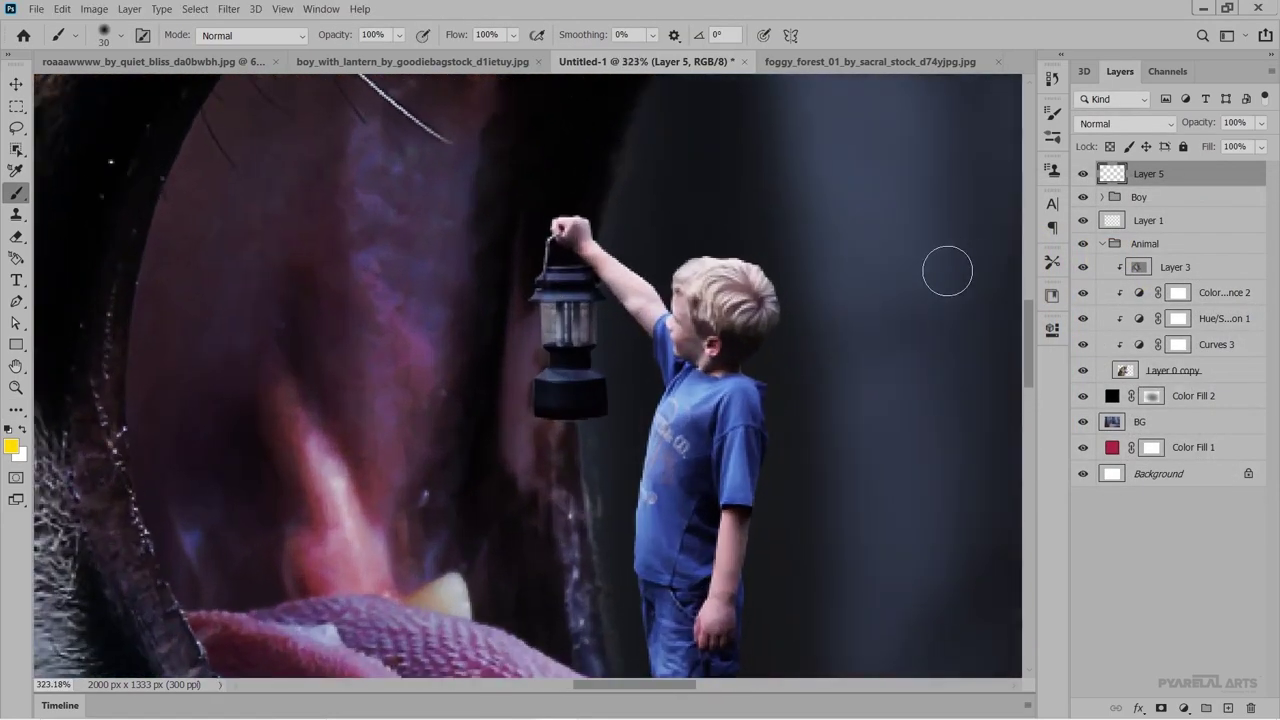
pyautogui.click(570, 322)
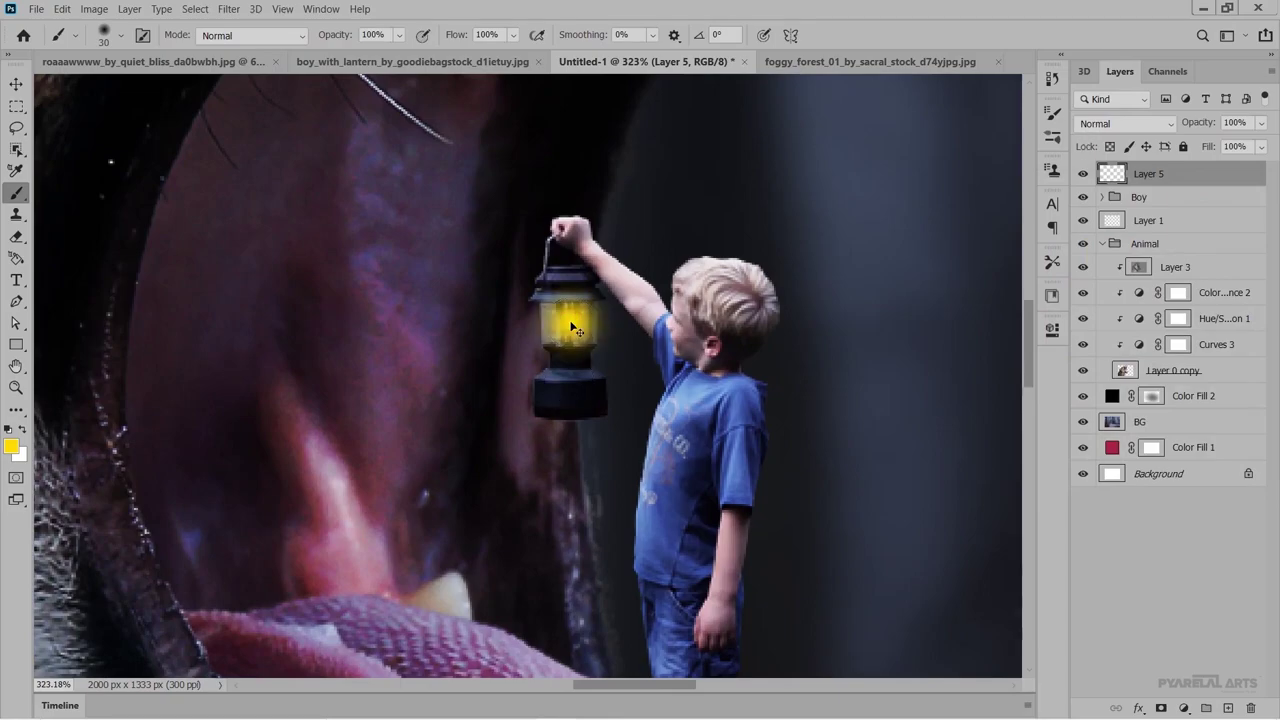
pyautogui.hotkey('ctrl', 'z')
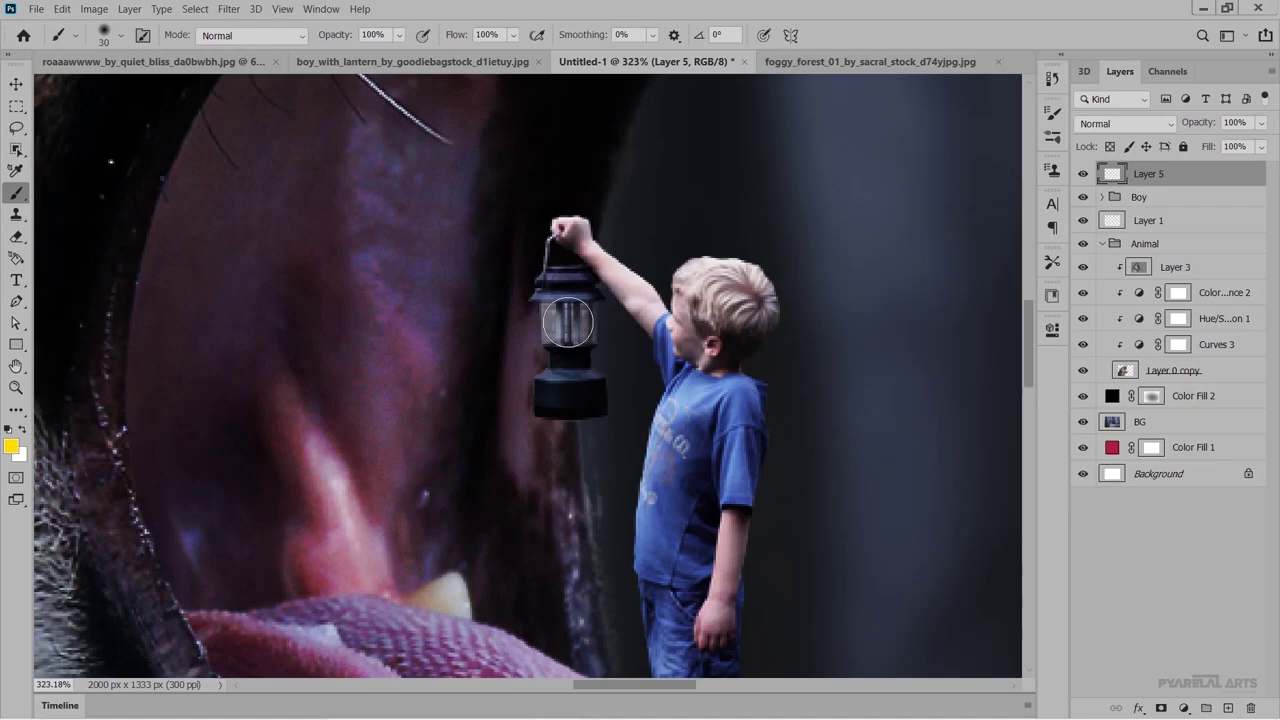
pyautogui.click(568, 322)
pyautogui.press(']')
pyautogui.click(567, 321)
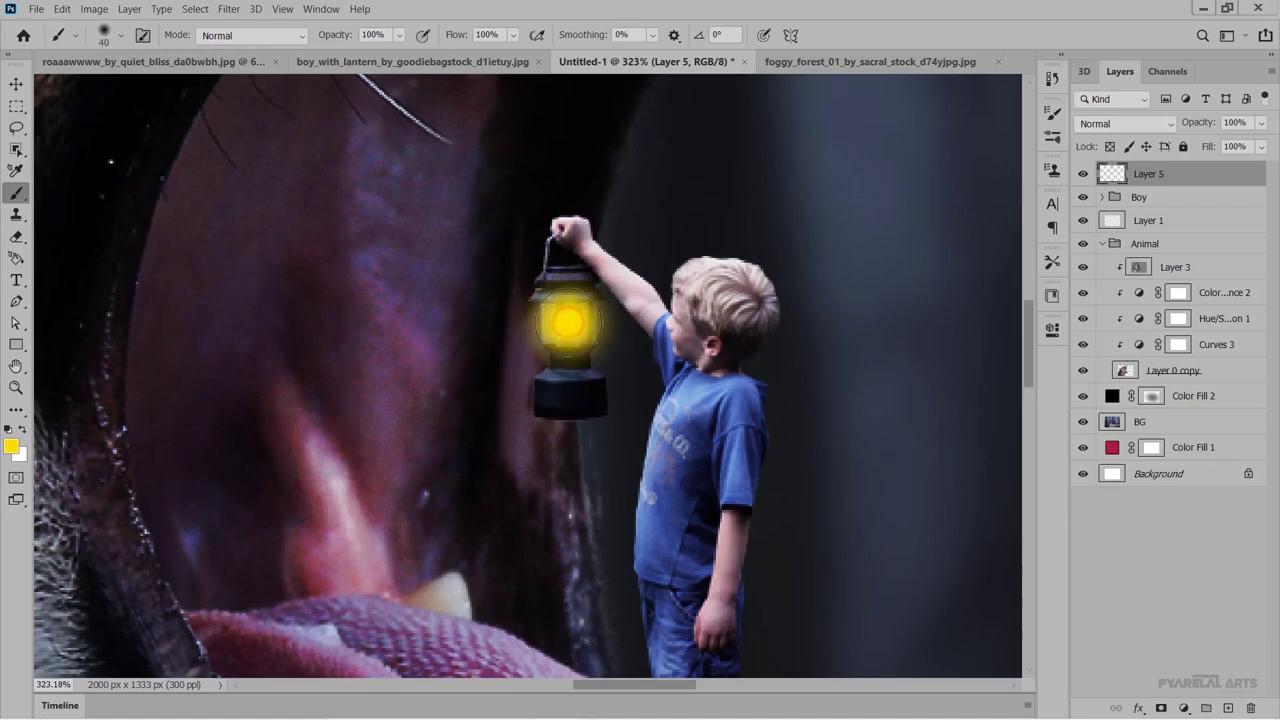
pyautogui.click(1109, 126)
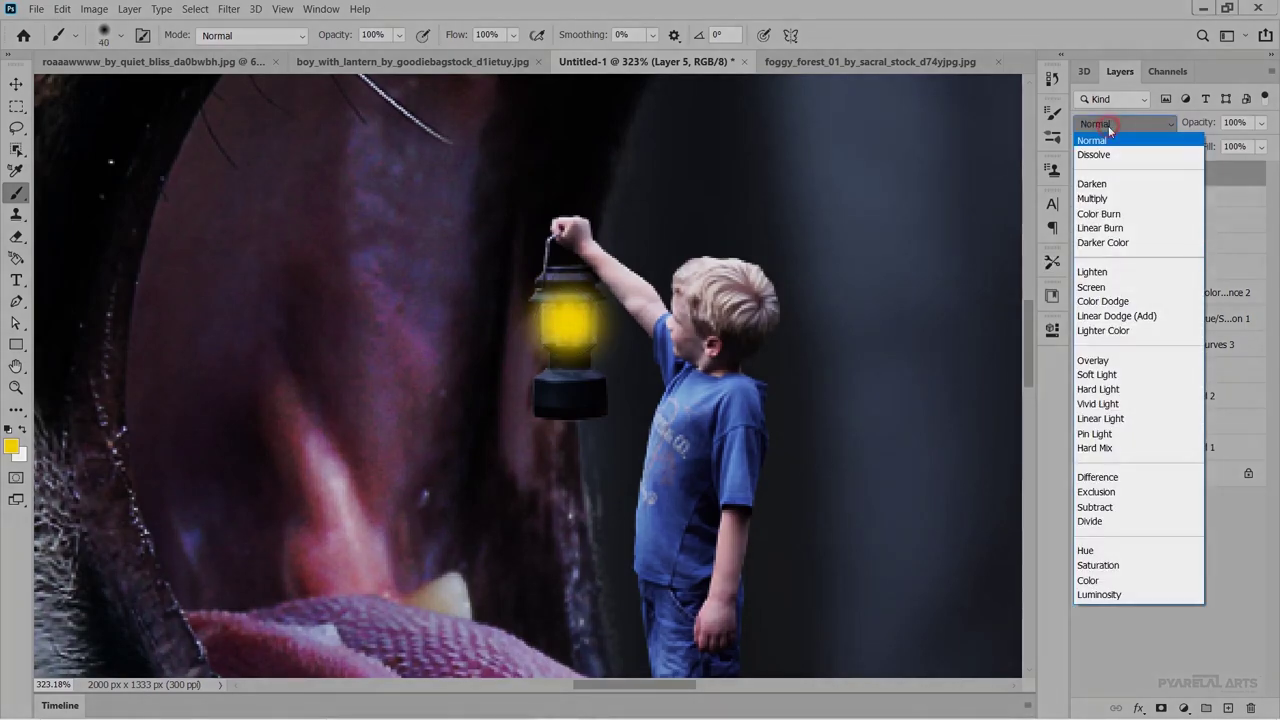